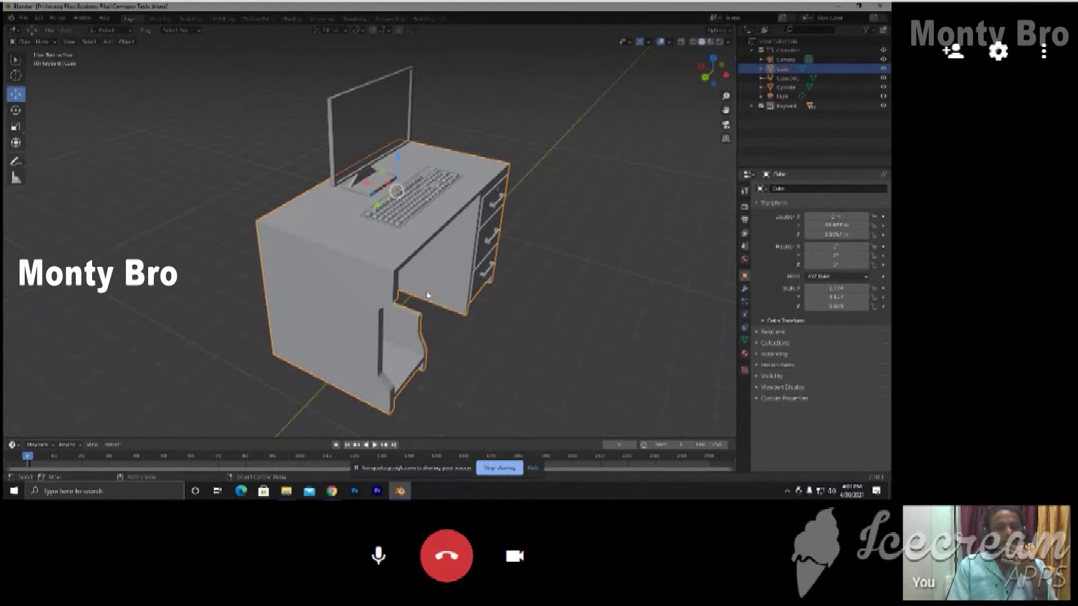
Orbit around the desk to inspect it from the front, at an angle and from the drawer side
mouse_move(471, 305)
middle_down()
mouse_move(324, 309)
mouse_move(325, 296)
middle_up()
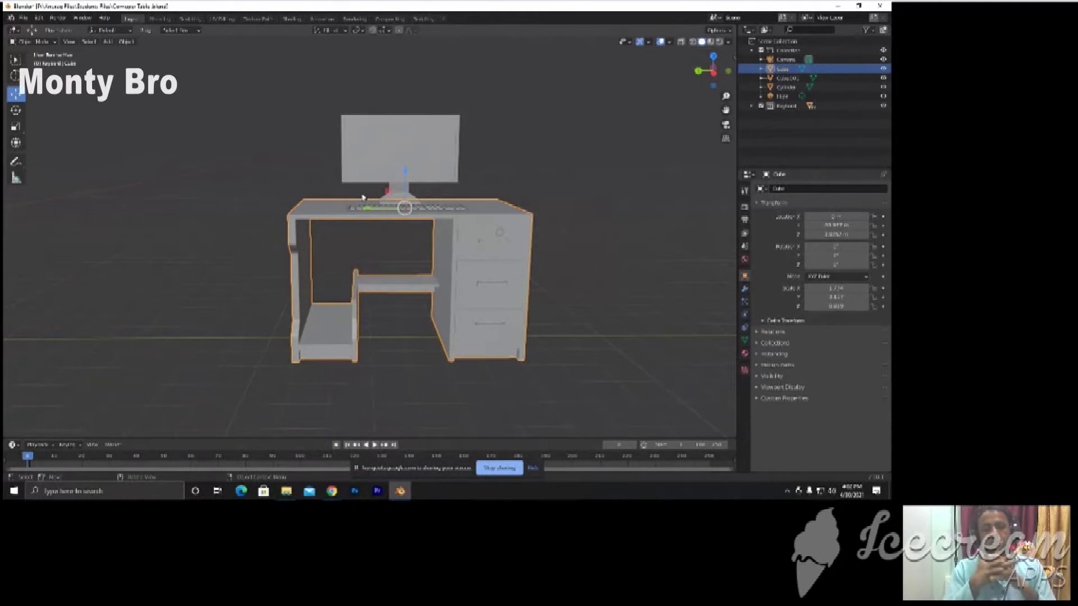
mouse_move(332, 223)
middle_down()
mouse_move(344, 235)
mouse_move(549, 243)
mouse_move(494, 257)
mouse_move(491, 279)
mouse_move(441, 225)
mouse_move(447, 258)
mouse_move(495, 260)
middle_up()
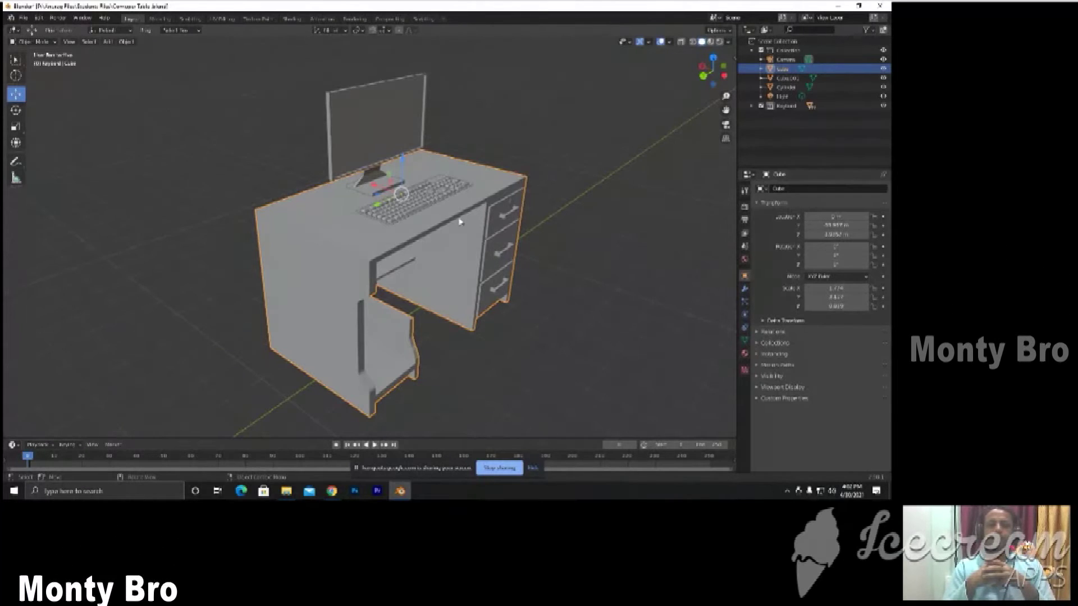
mouse_move(397, 227)
middle_down()
mouse_move(501, 231)
mouse_move(353, 227)
mouse_move(389, 209)
middle_up()
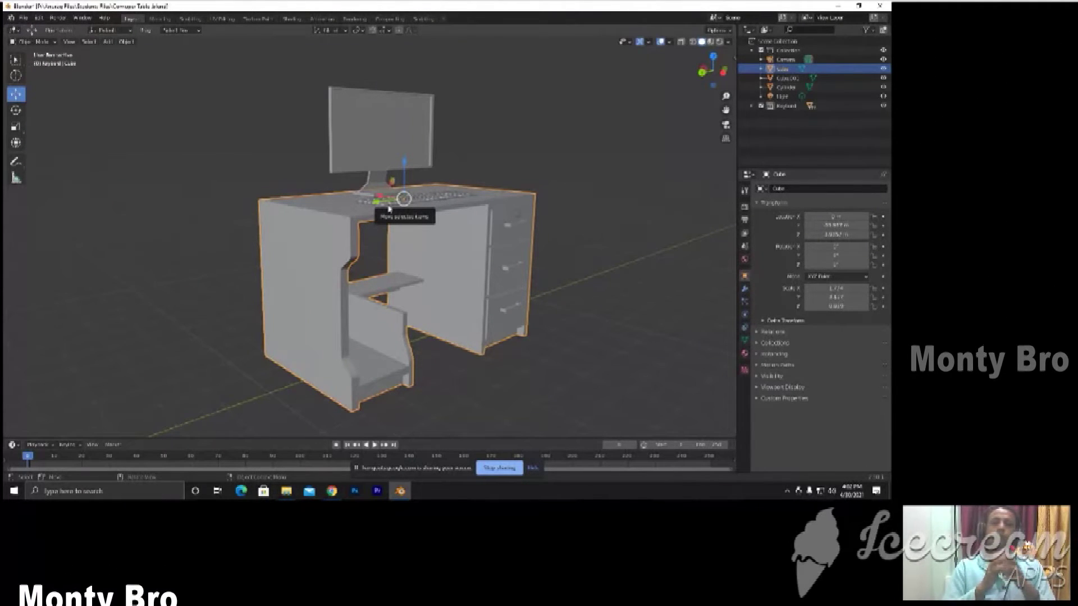
mouse_move(353, 267)
middle_down()
mouse_move(483, 269)
mouse_move(320, 275)
mouse_move(329, 243)
middle_up()
mouse_move(312, 284)
middle_down()
mouse_move(464, 284)
mouse_move(455, 284)
middle_up()
Put the desk mesh in Edit Mode and switch to the UV Editing workspace
key(Tab)
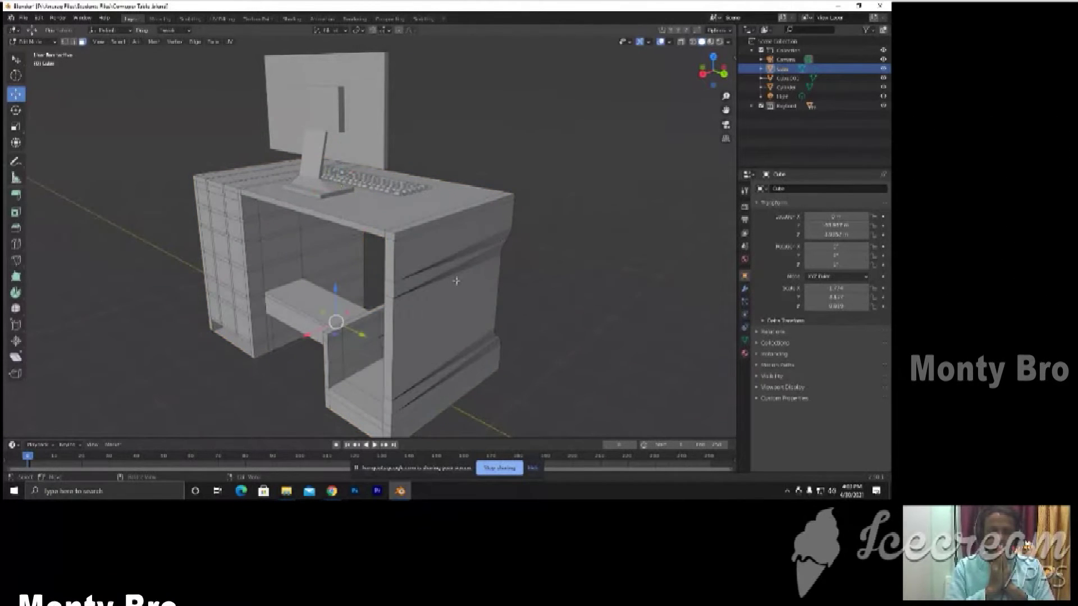
mouse_move(455, 280)
middle_down()
mouse_move(452, 236)
mouse_move(440, 223)
mouse_move(428, 241)
mouse_move(364, 246)
mouse_move(460, 244)
mouse_move(440, 243)
middle_up()
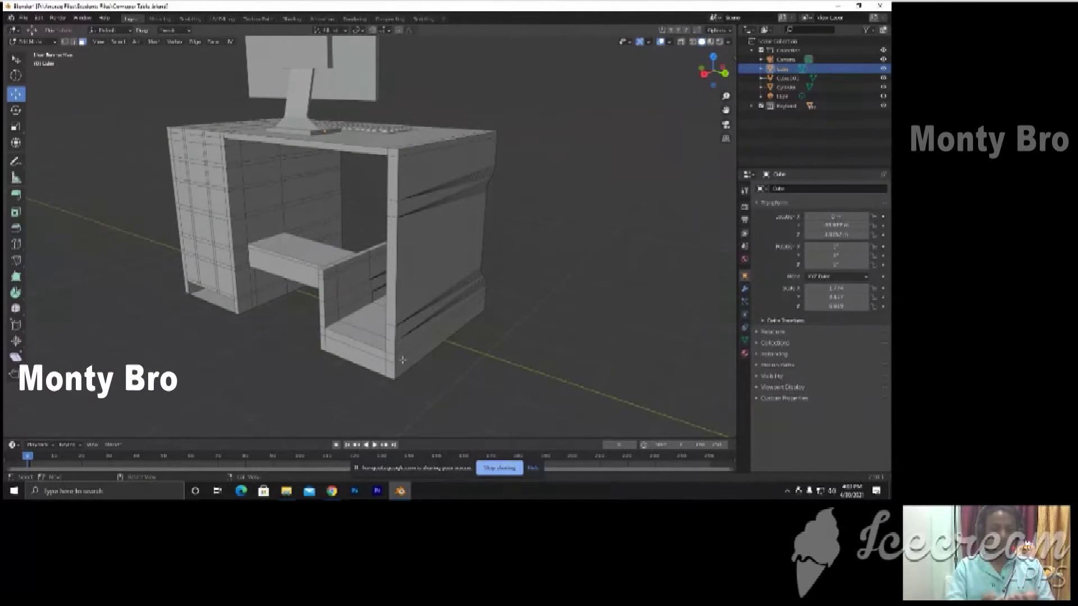
click(229, 21)
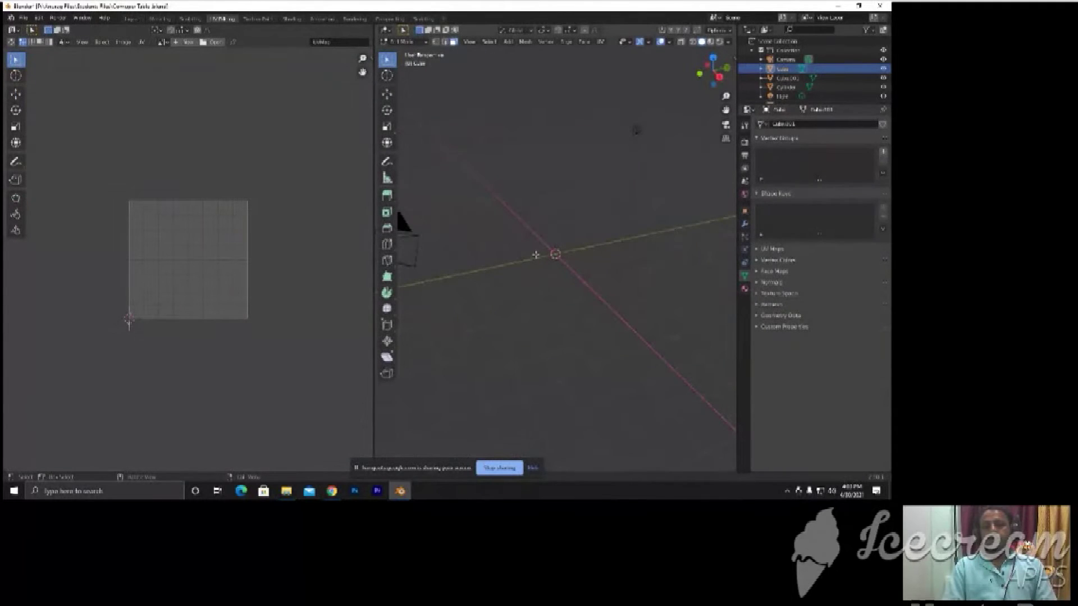
Frame the desk in the viewport and box-select all its faces to show their UV islands
middle_drag(480, 262, 471, 261)
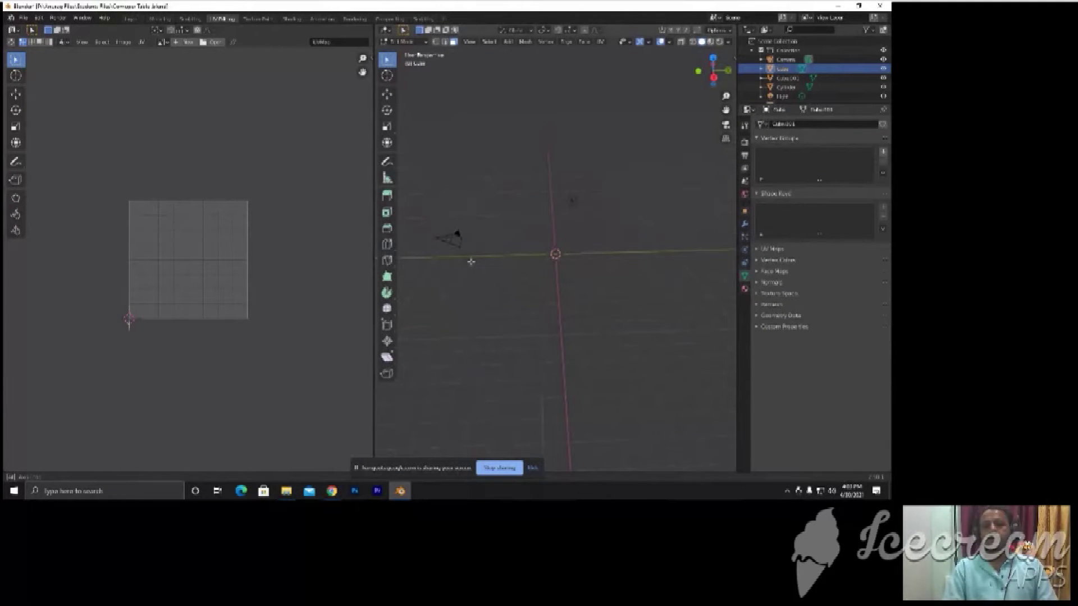
key(KP_8)
key(KP_8)
key(KP_4)
key(KP_4)
key(KP_4)
key(KP_4)
key(Home)
scroll(663, 290, up, 3)
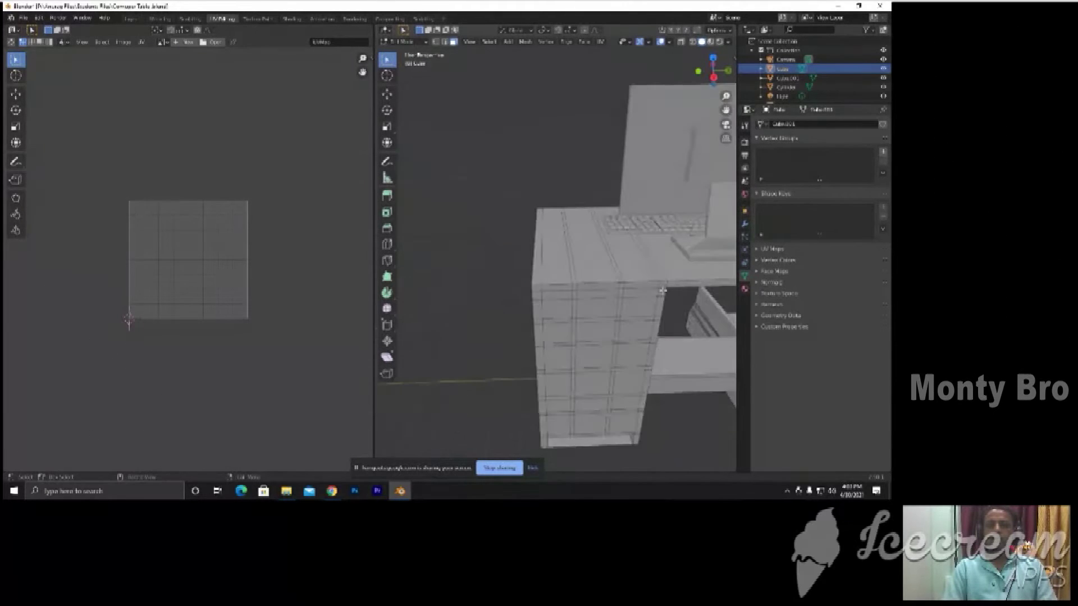
scroll(564, 274, down, 3)
scroll(564, 273, down, 3)
drag(523, 155, 756, 403)
scroll(180, 242, up, 3)
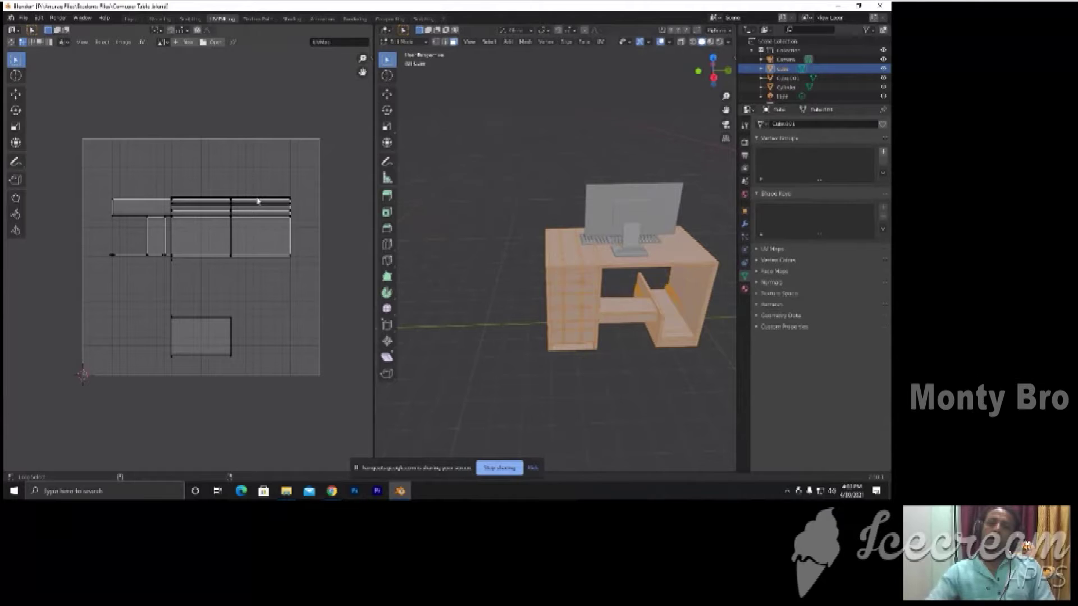
Deselect all faces, then select only the desk's top front face strip in UV Editing
key(alt+a)
mouse_move(581, 301)
middle_down()
mouse_move(528, 302)
mouse_move(552, 291)
middle_up()
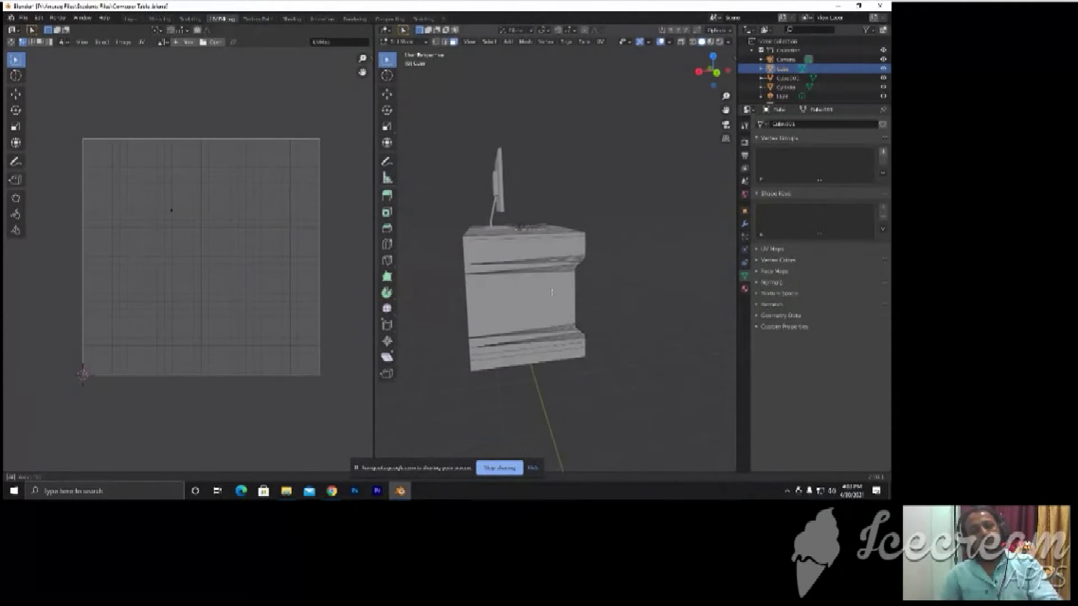
scroll(513, 264, up, 5)
scroll(514, 264, down, 4)
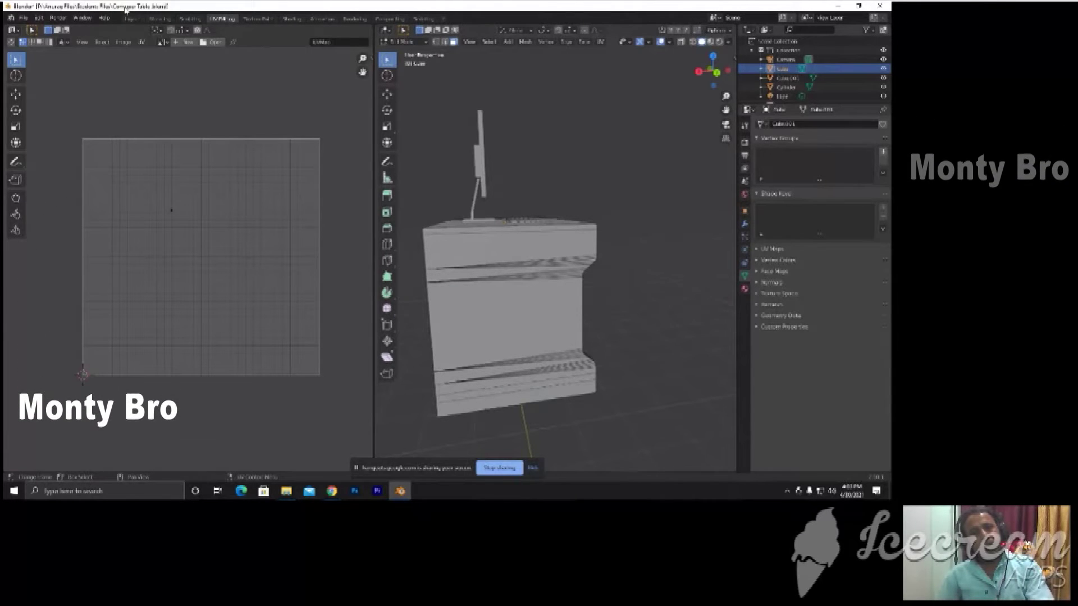
click(130, 20)
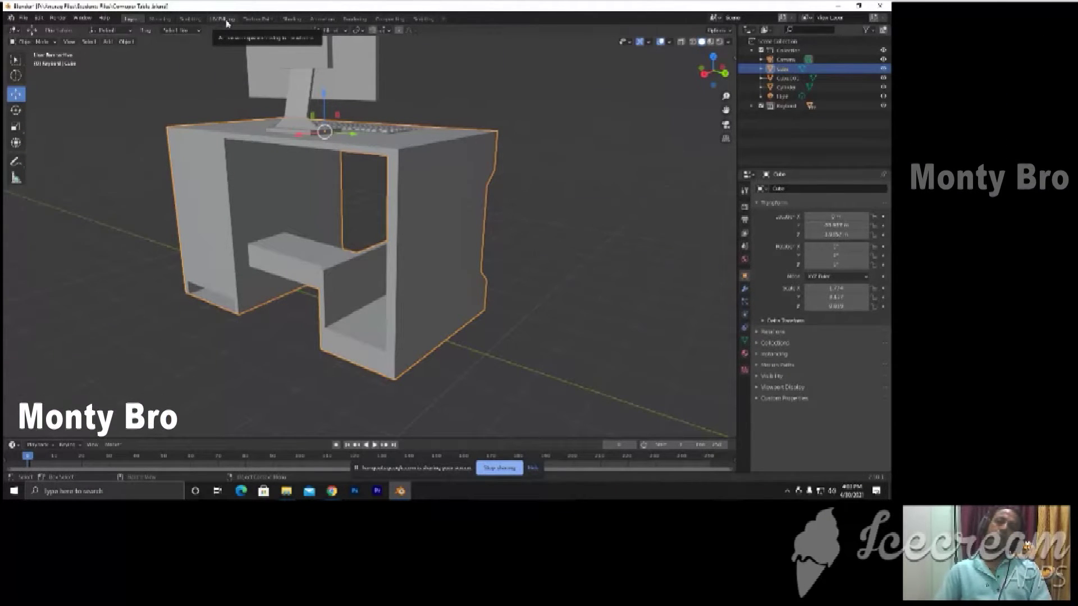
click(226, 20)
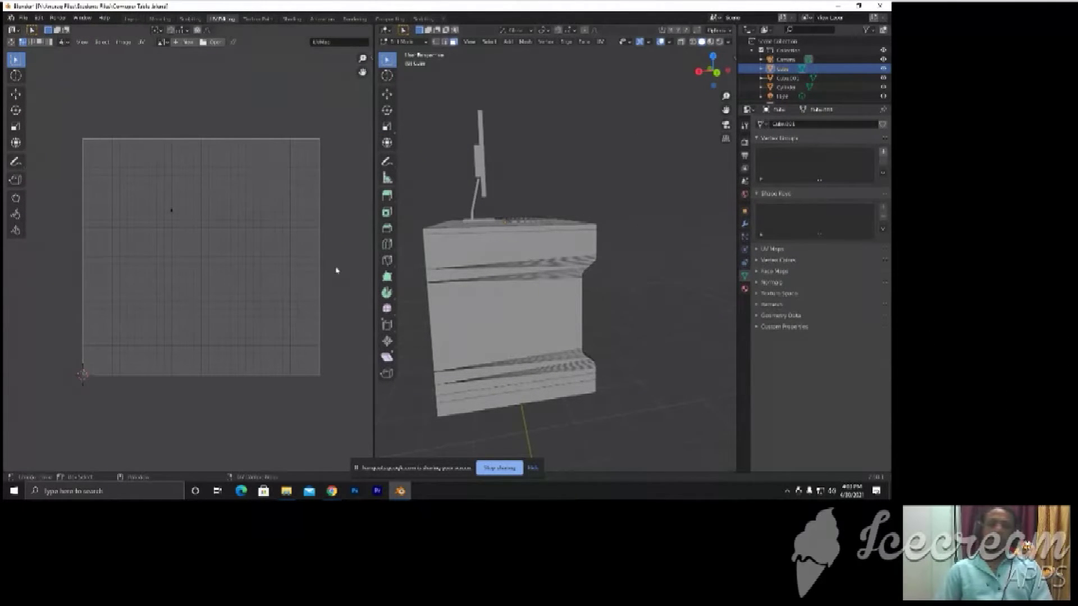
click(515, 260)
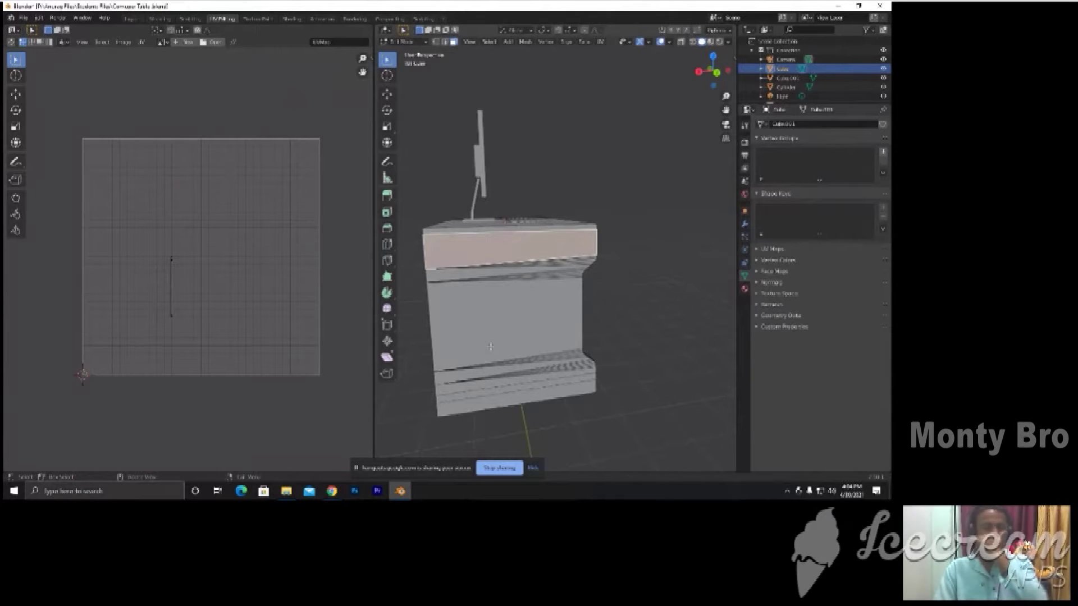
From the drawer side, select the desk's top edge band plus the large side panel and its lower edge
middle_drag(541, 350, 632, 362)
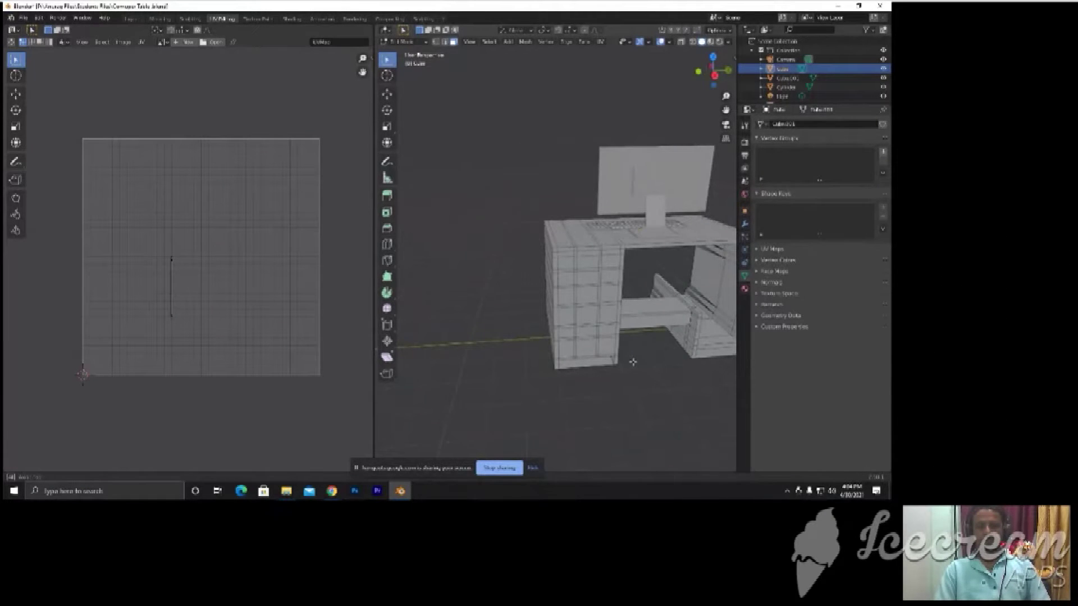
middle_drag(633, 362, 518, 313)
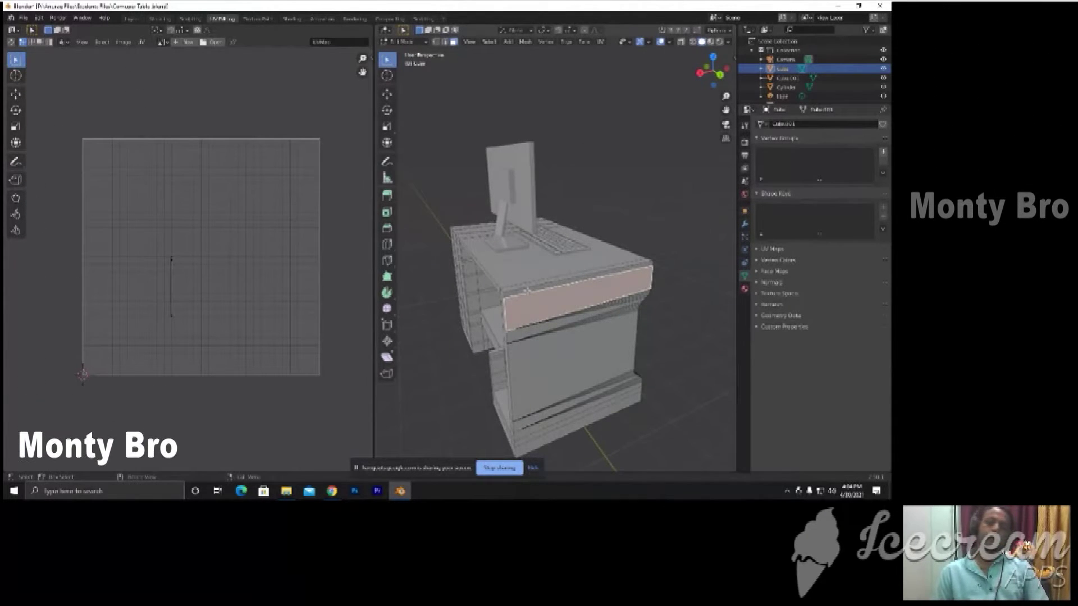
click(526, 314)
click(528, 295)
scroll(548, 333, up, 5)
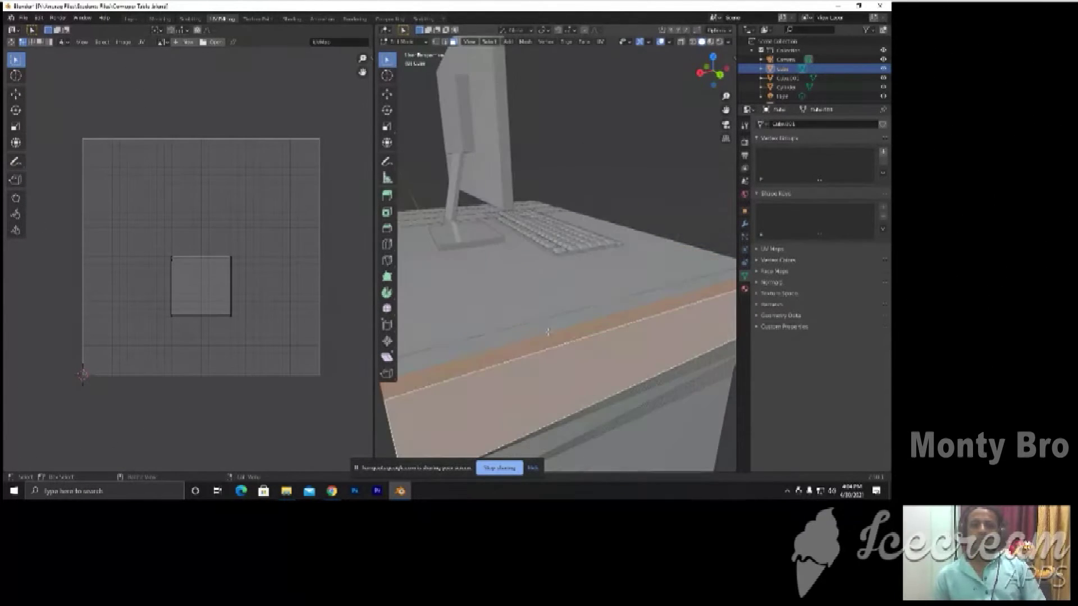
scroll(542, 337, down, 6)
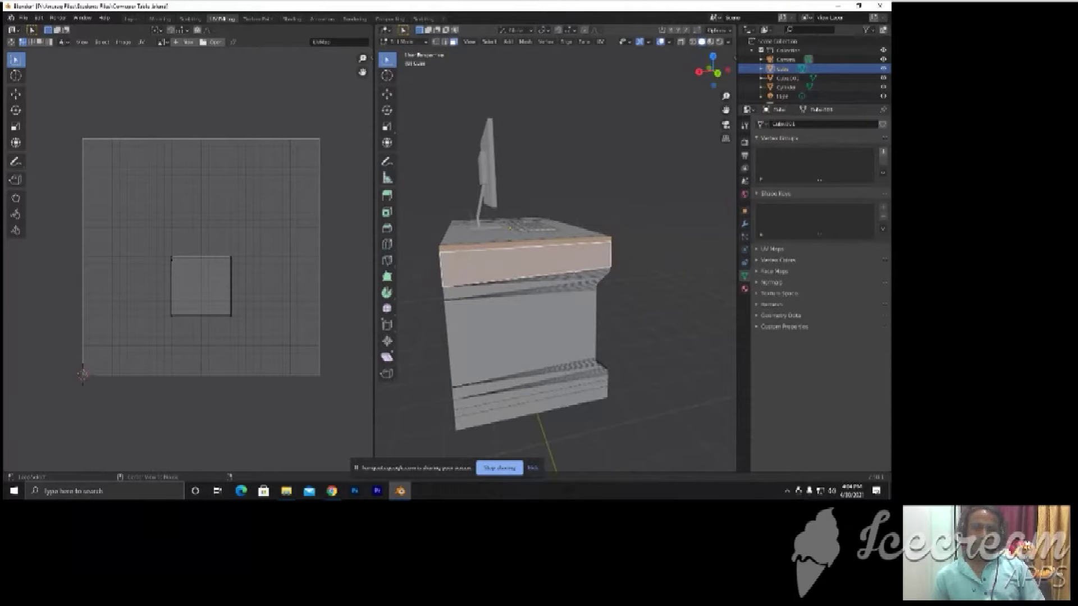
scroll(567, 283, up, 3)
scroll(598, 303, up, 2)
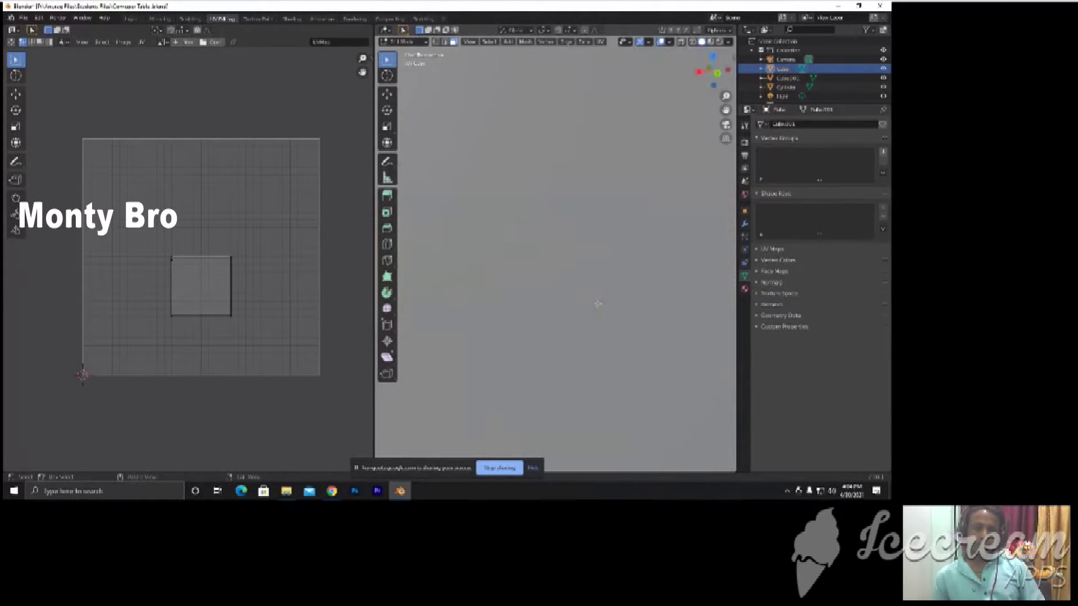
scroll(597, 304, down, 1)
shift+click(597, 303)
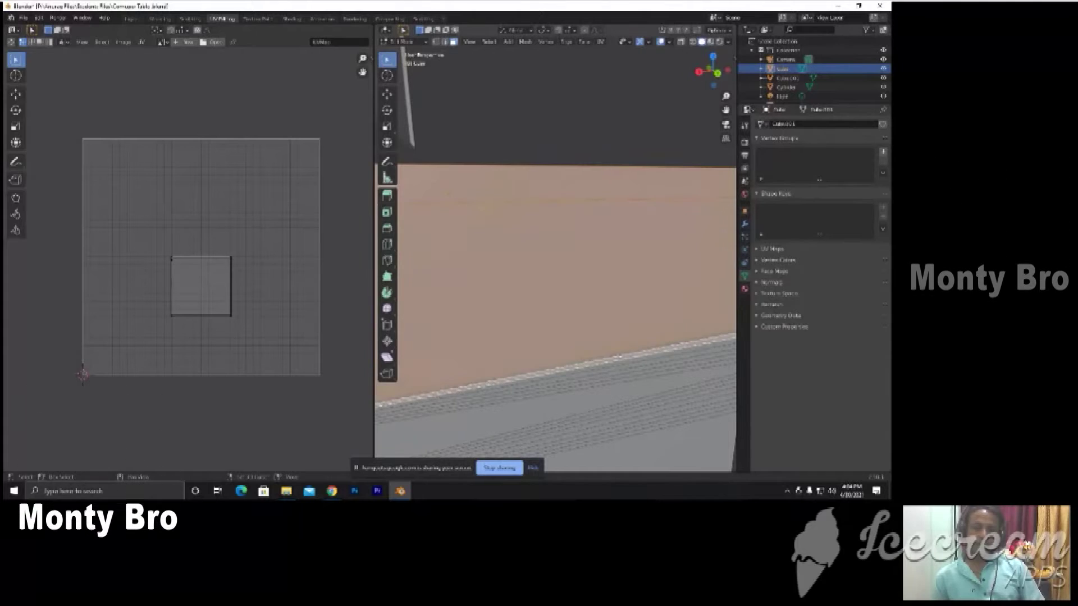
shift+click(617, 366)
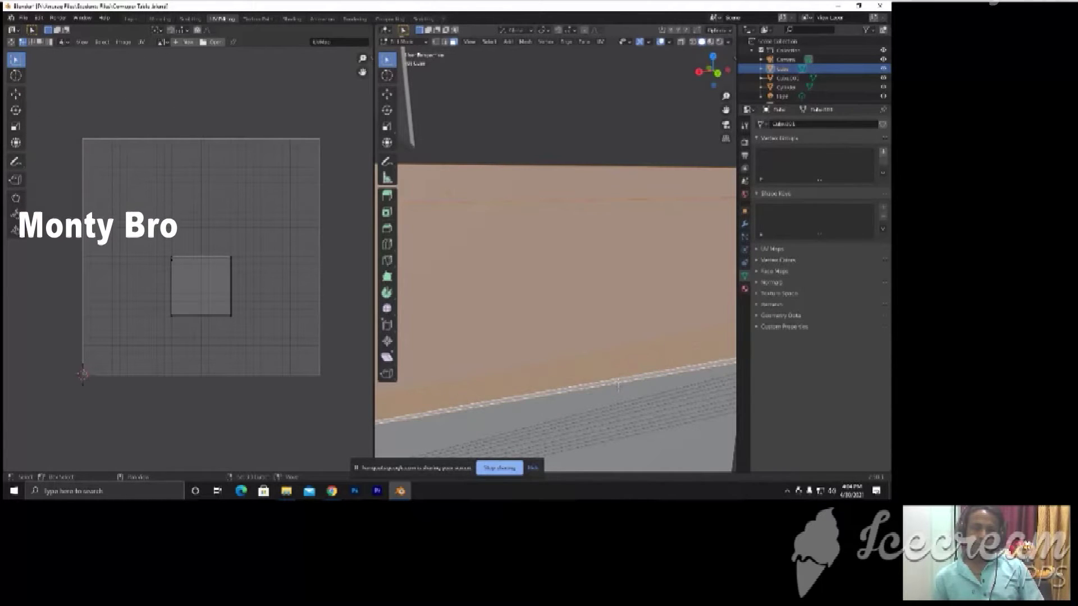
Check the selection in Right Orthographic view, then return to a zoomed-in perspective view
scroll(537, 324, down, 5)
key(KP_1)
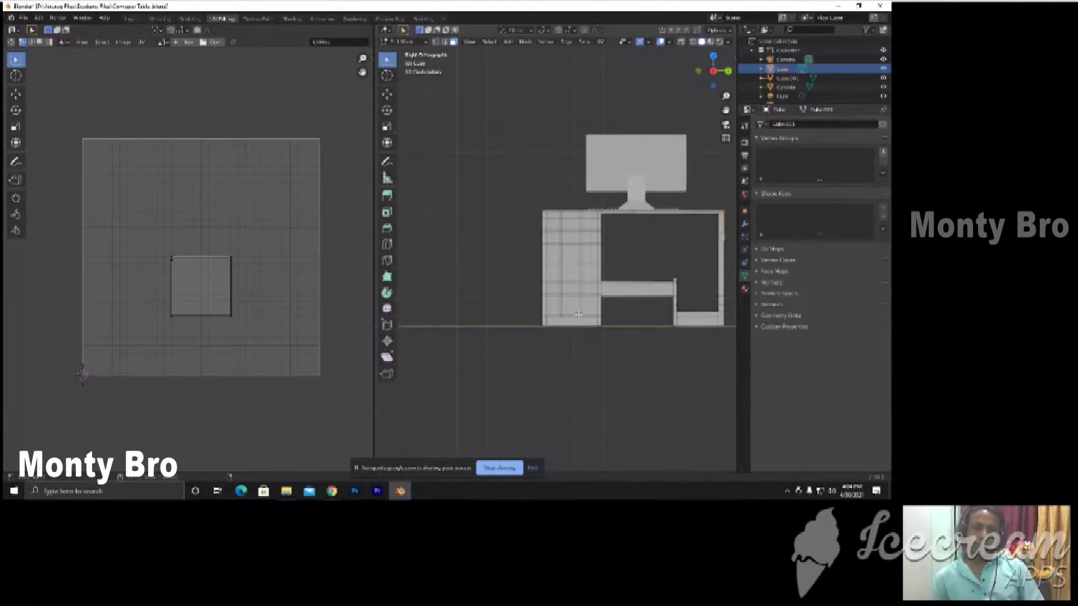
middle_drag(620, 308, 553, 312)
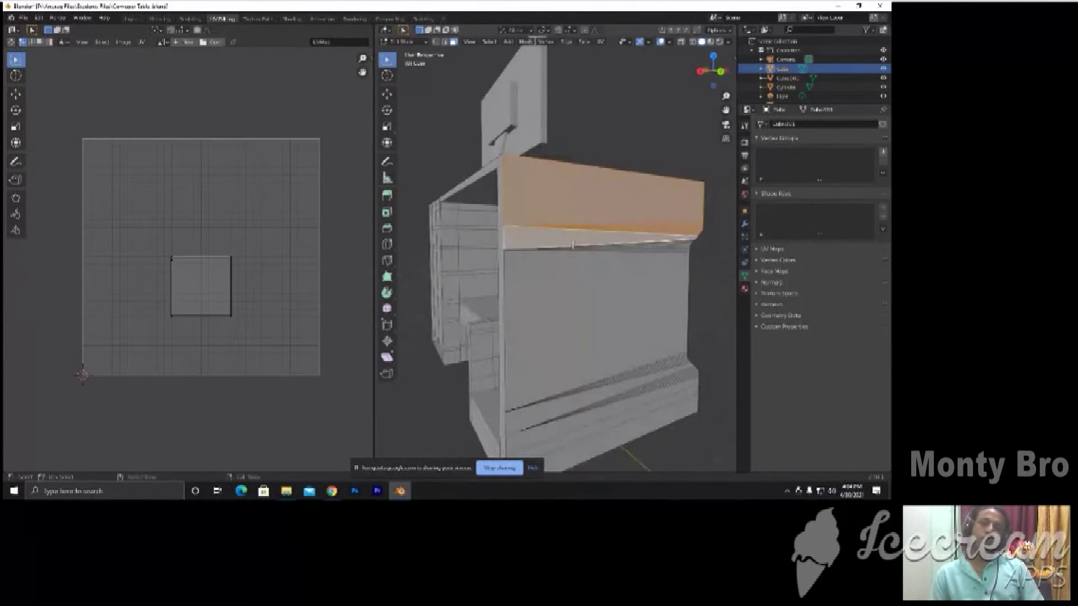
scroll(573, 244, up, 5)
scroll(597, 243, up, 3)
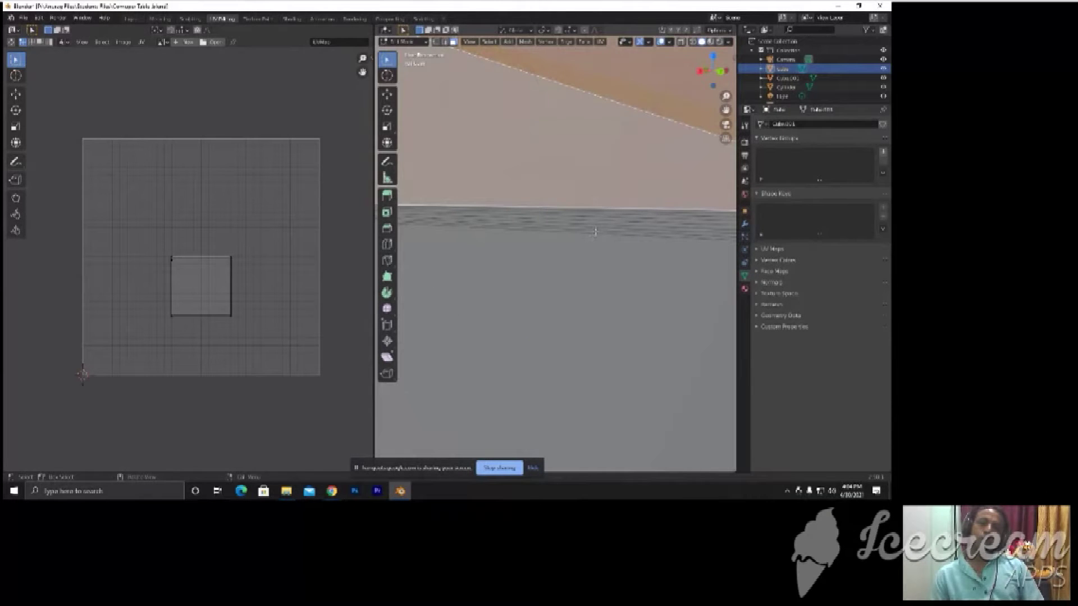
scroll(602, 212, up, 2)
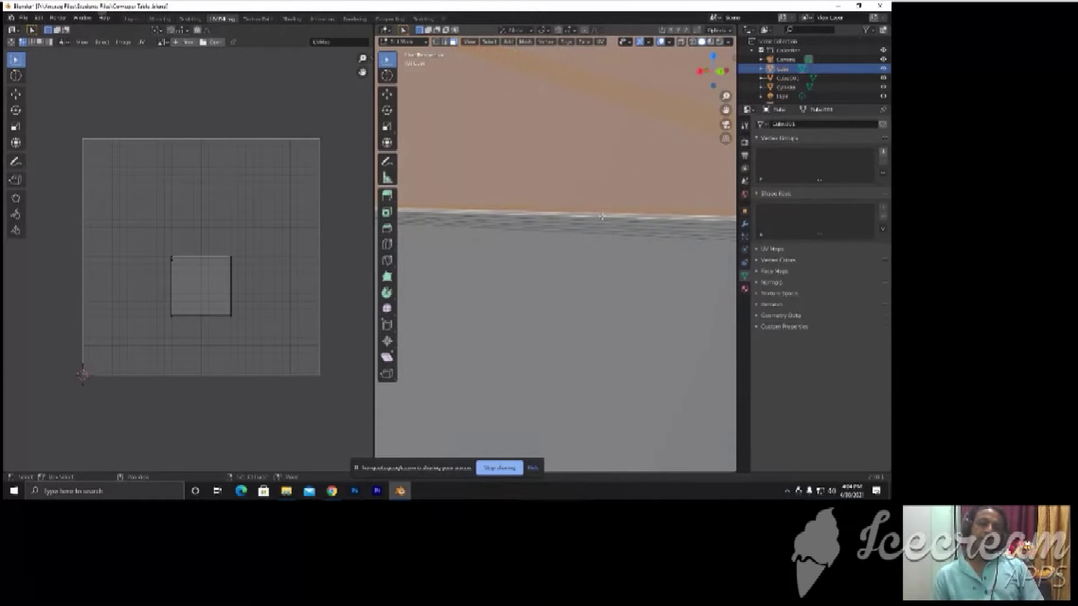
scroll(601, 222, up, 1)
scroll(600, 226, up, 1)
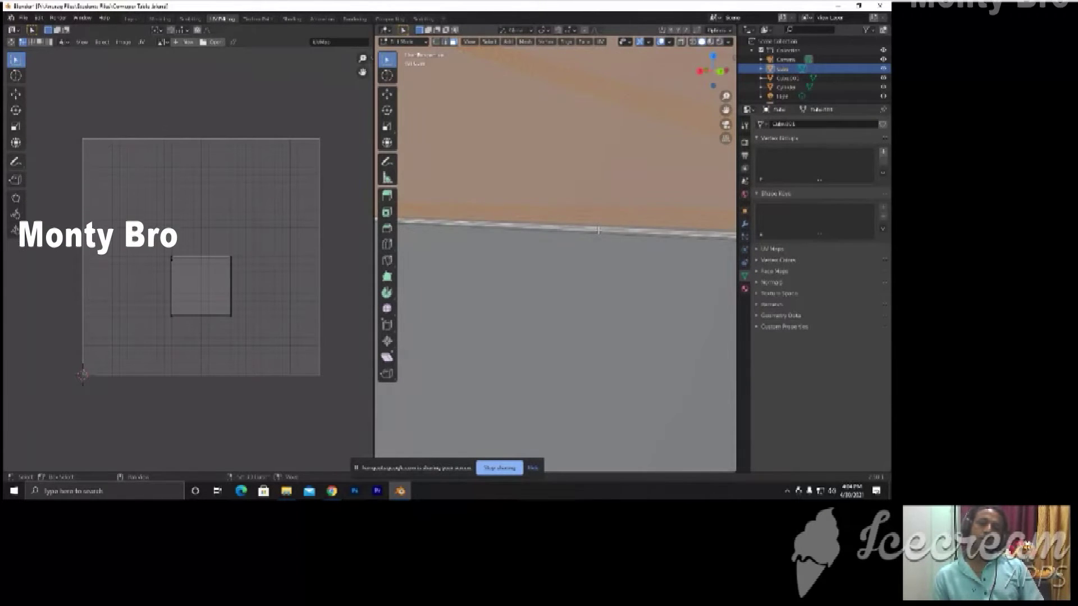
scroll(598, 227, up, 1)
scroll(594, 258, up, 1)
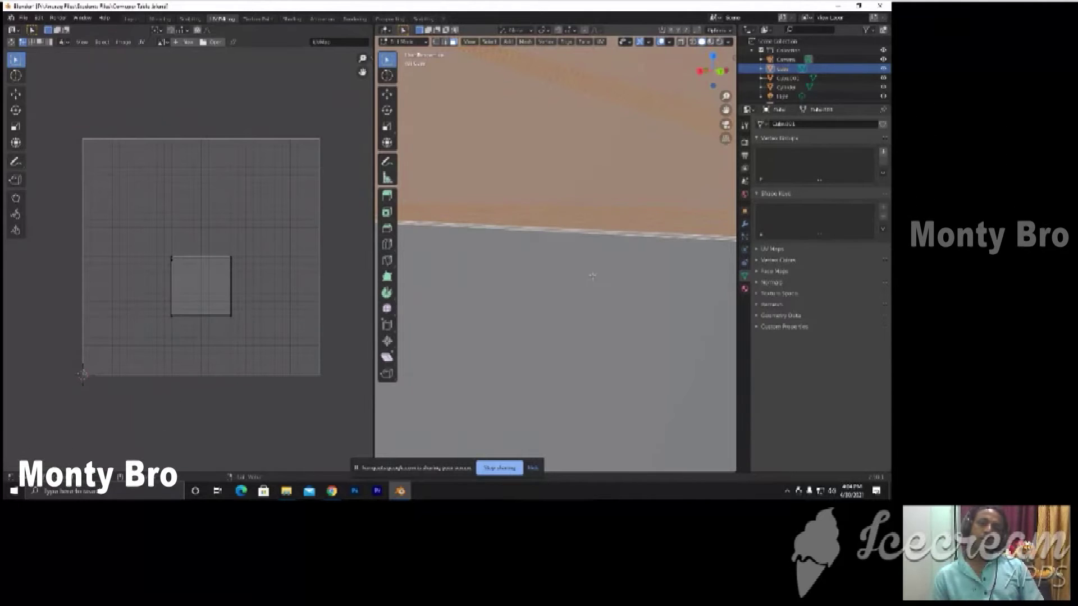
scroll(592, 276, down, 5)
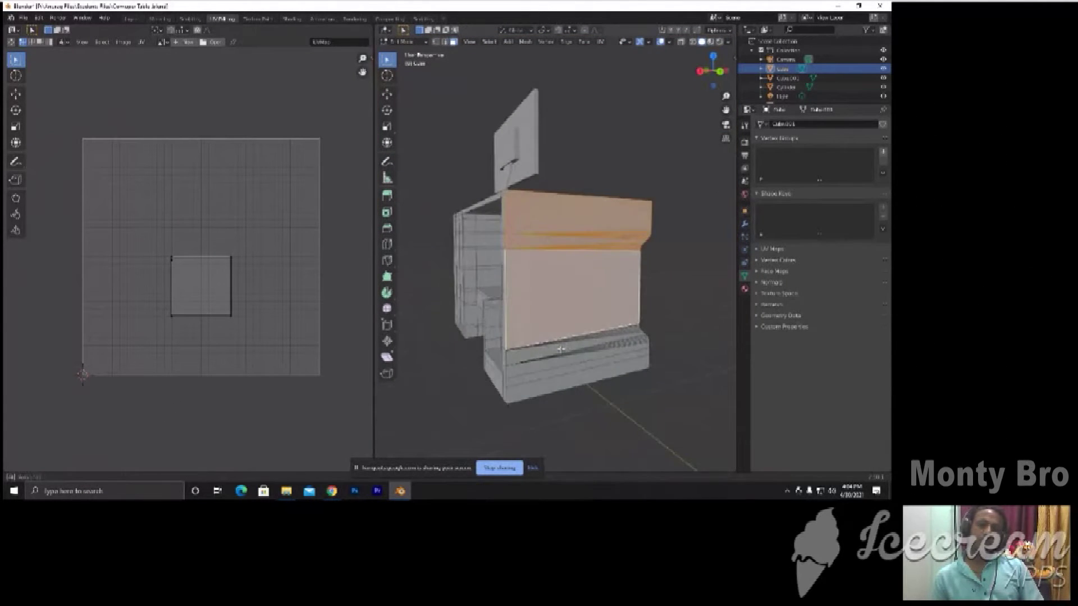
middle_drag(592, 275, 553, 346)
scroll(555, 347, up, 4)
scroll(557, 348, up, 2)
scroll(558, 347, down, 4)
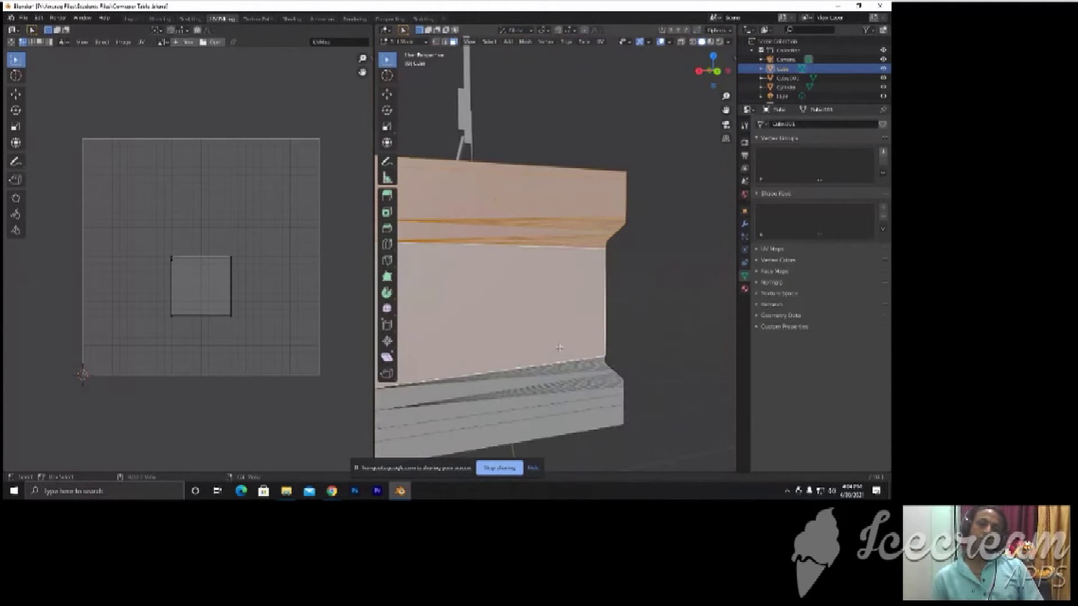
scroll(559, 348, up, 2)
mouse_move(557, 363)
middle_down()
mouse_move(605, 293)
mouse_move(621, 289)
middle_up()
scroll(630, 274, up, 2)
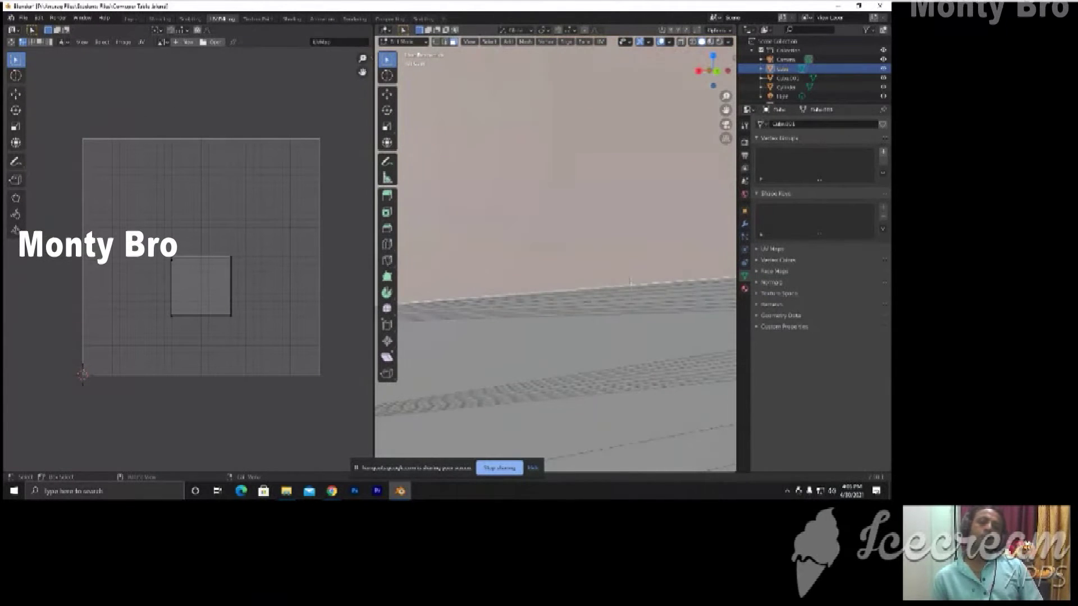
drag(630, 290, 626, 301)
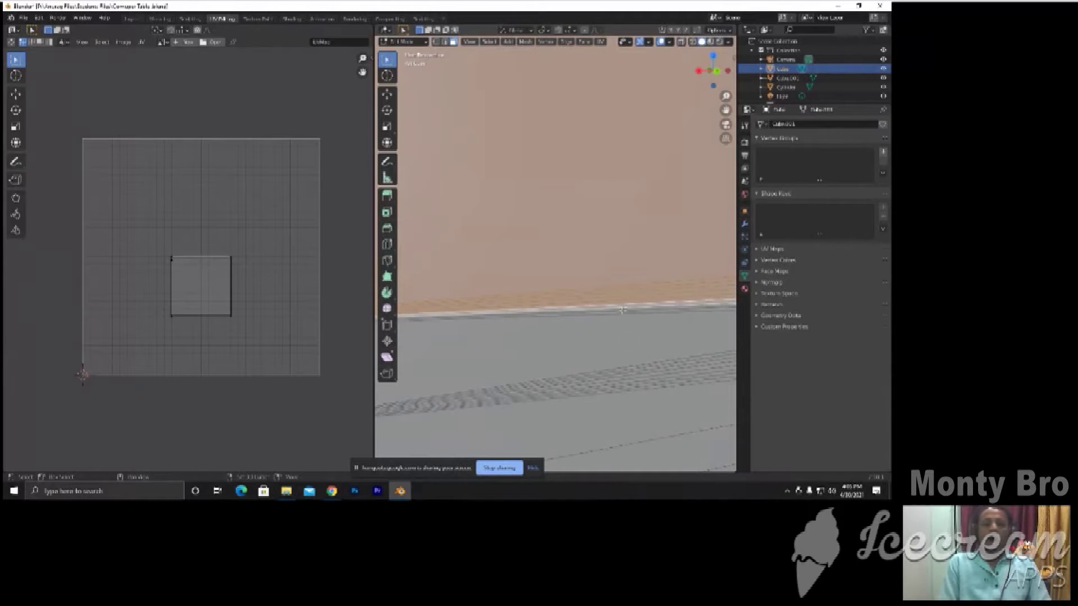
mouse_move(626, 301)
mouse_down()
mouse_move(615, 331)
mouse_move(632, 389)
mouse_up()
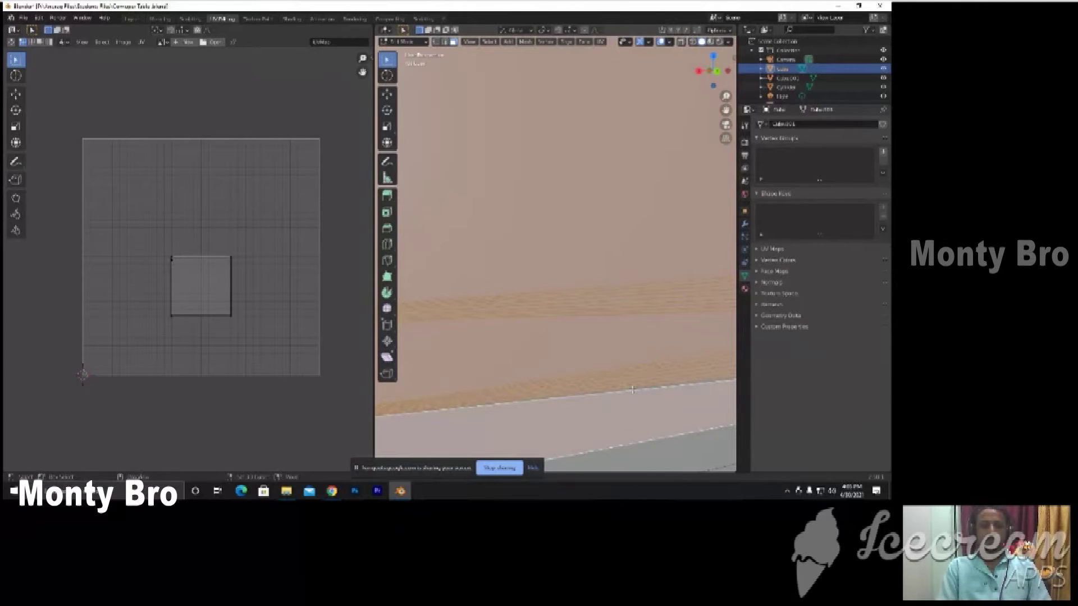
mouse_move(632, 389)
middle_down()
mouse_move(584, 328)
mouse_move(623, 326)
middle_up()
scroll(560, 336, down, 5)
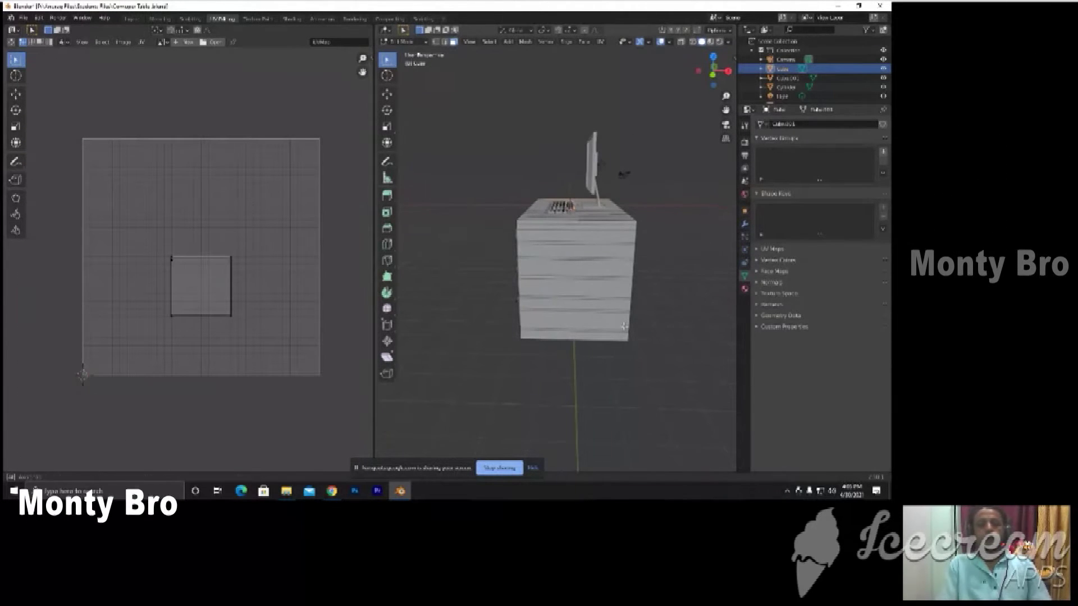
middle_drag(623, 326, 620, 327)
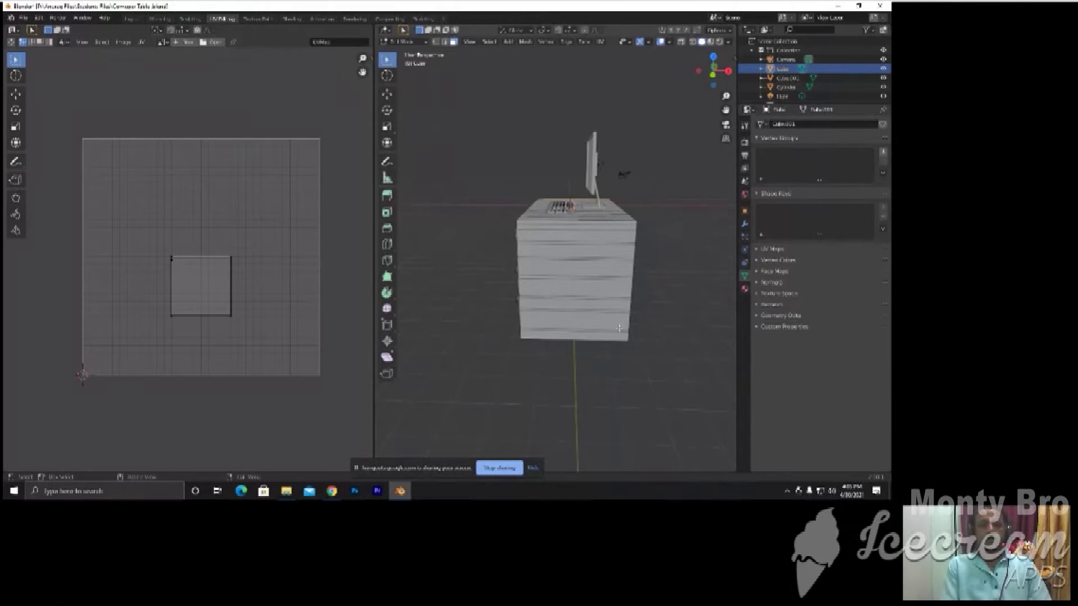
middle_drag(587, 244, 558, 272)
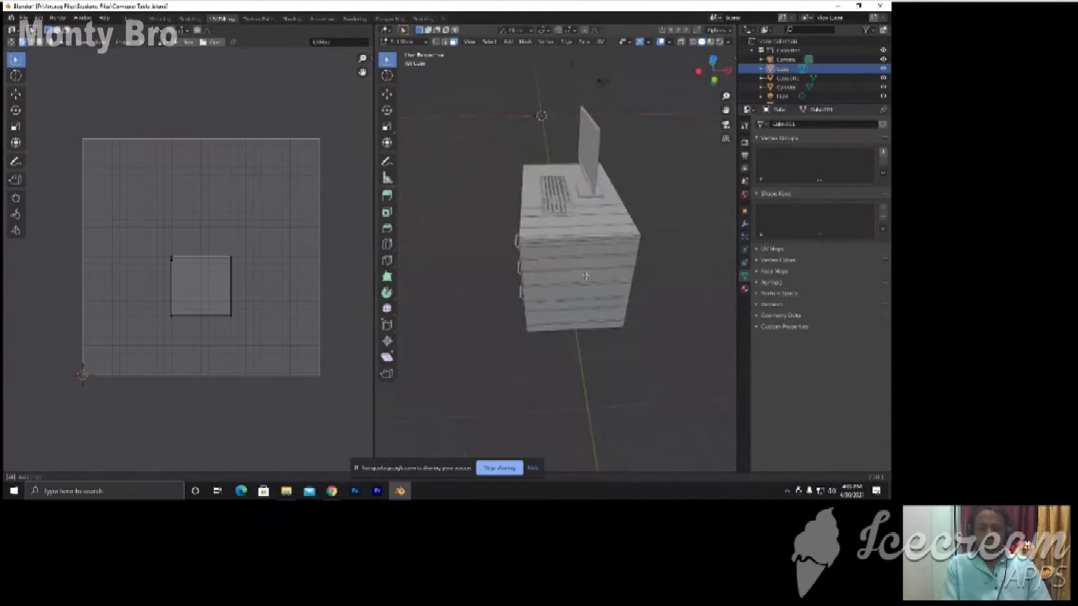
middle_drag(558, 271, 633, 263)
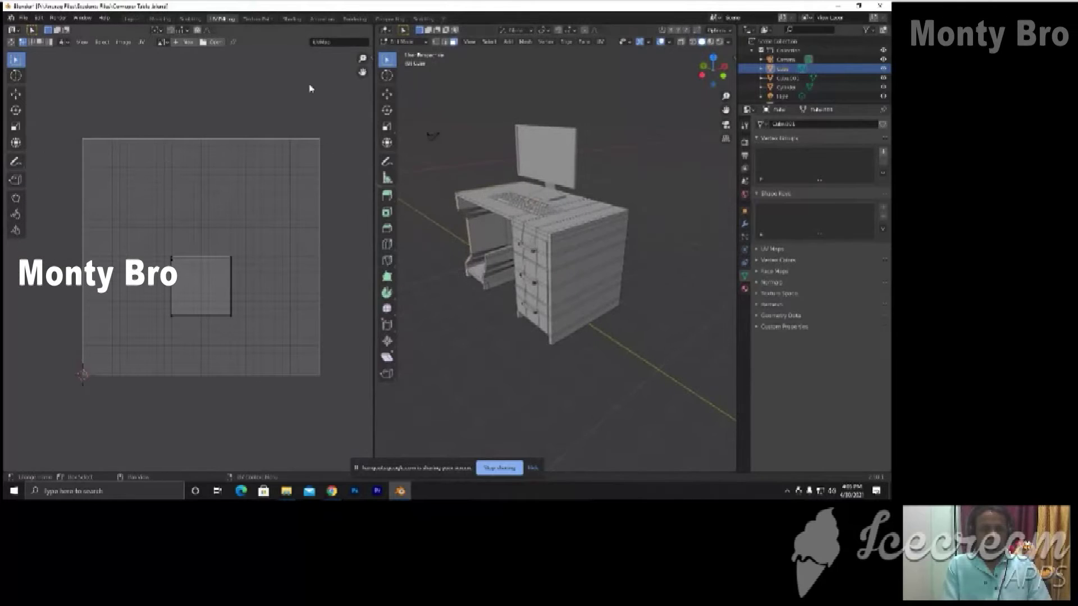
Open the table-and-chair file from Open Recent, answering the unsaved-changes prompt
click(23, 17)
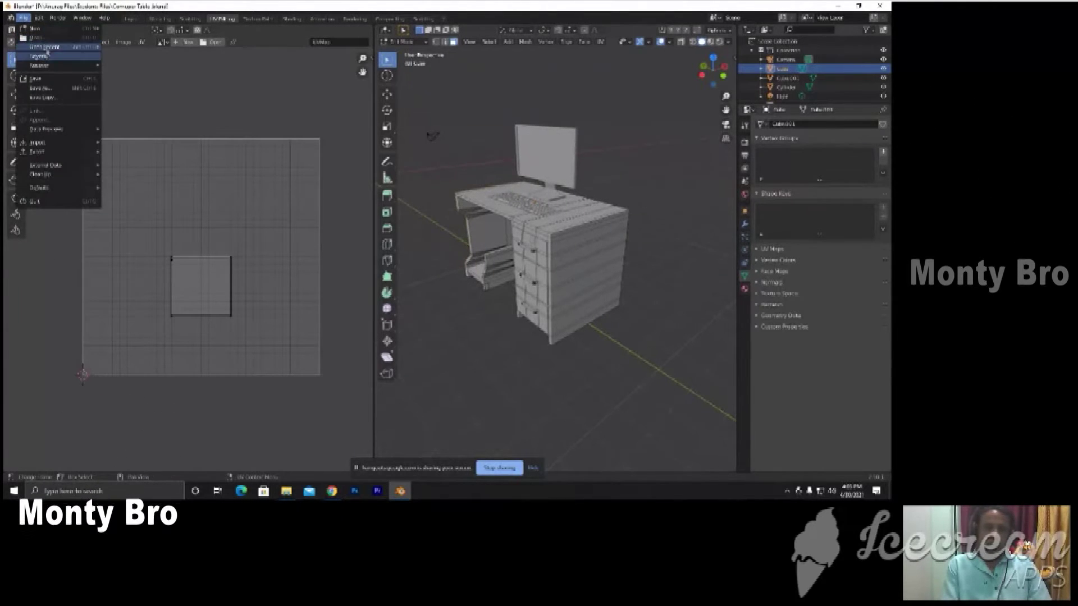
mouse_move(44, 46)
click(152, 64)
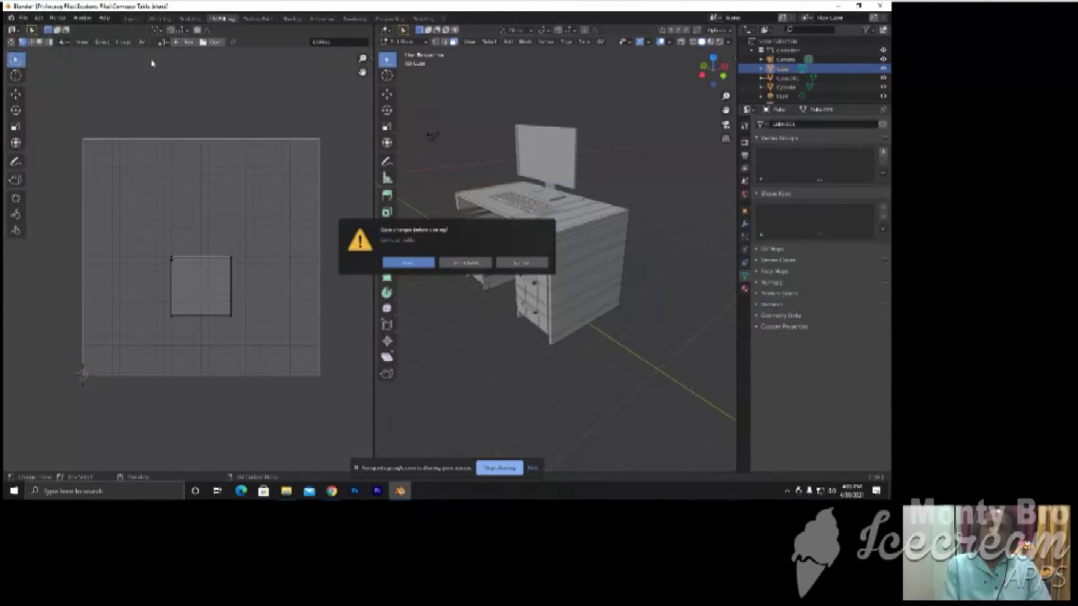
click(447, 265)
Move in close on the table and chair and put the table mesh in Edit Mode
middle_drag(478, 264, 319, 300)
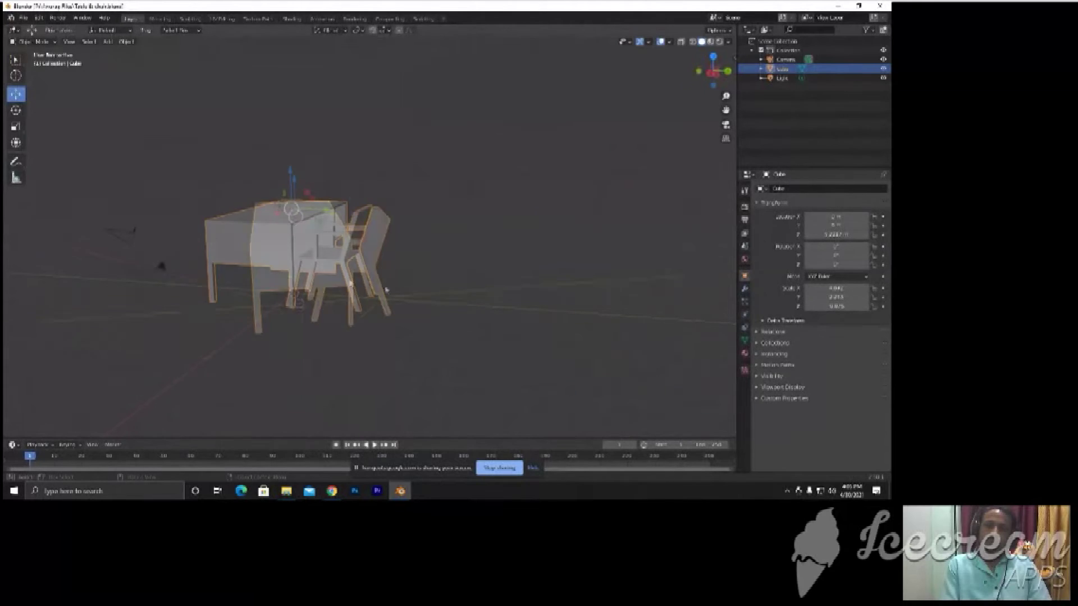
scroll(319, 301, up, 2)
mouse_move(267, 278)
shift+middle_down()
mouse_move(538, 313)
mouse_move(412, 274)
mouse_move(394, 284)
shift+middle_up()
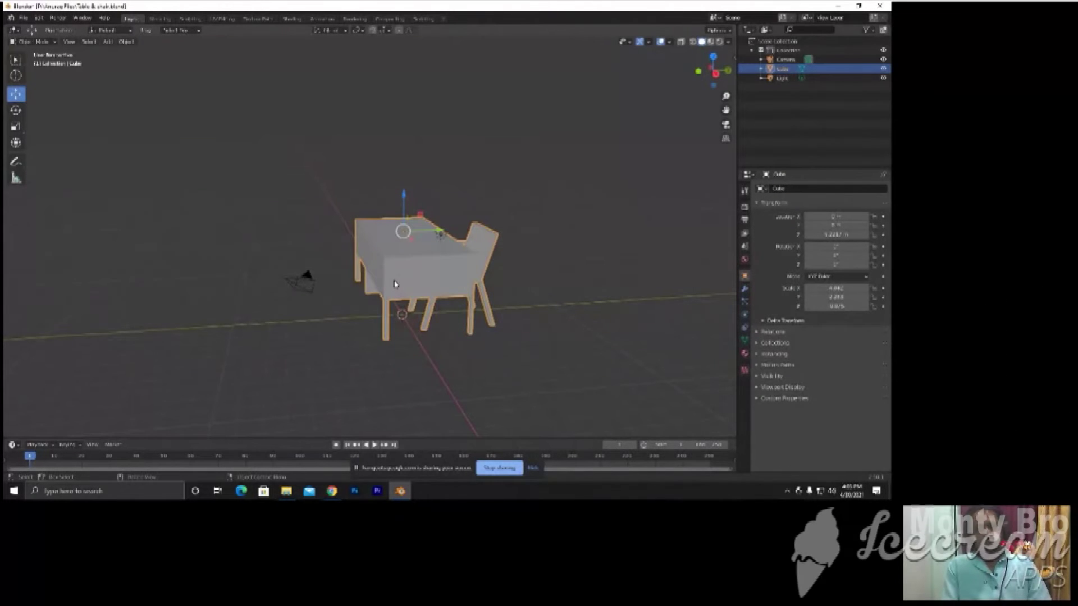
key(Tab)
scroll(394, 281, up, 2)
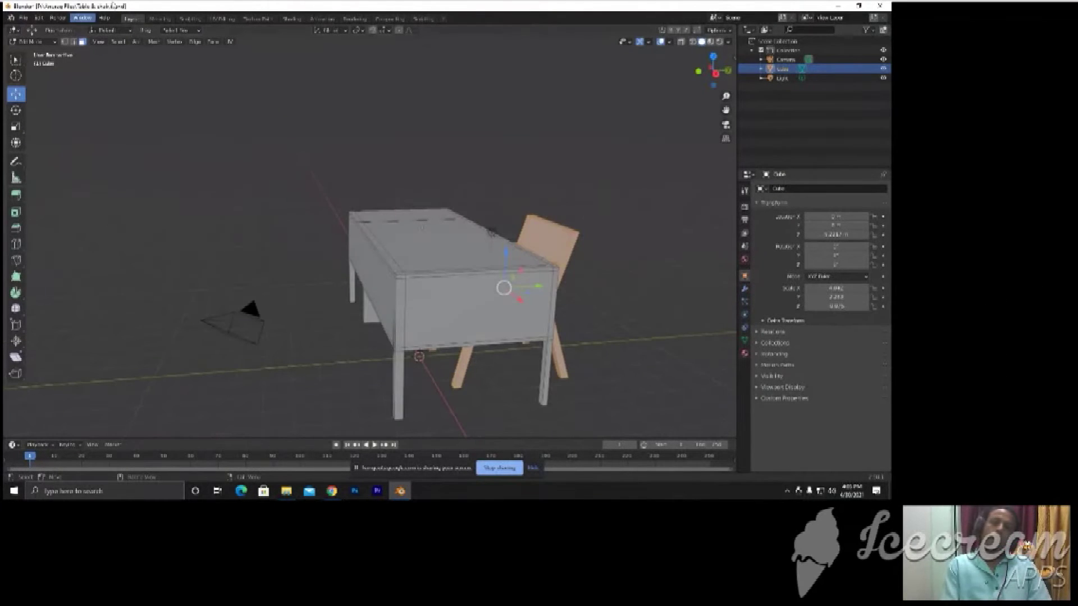
In UV Editing, resize the table's thin corner face, then select the whole table mesh
click(223, 21)
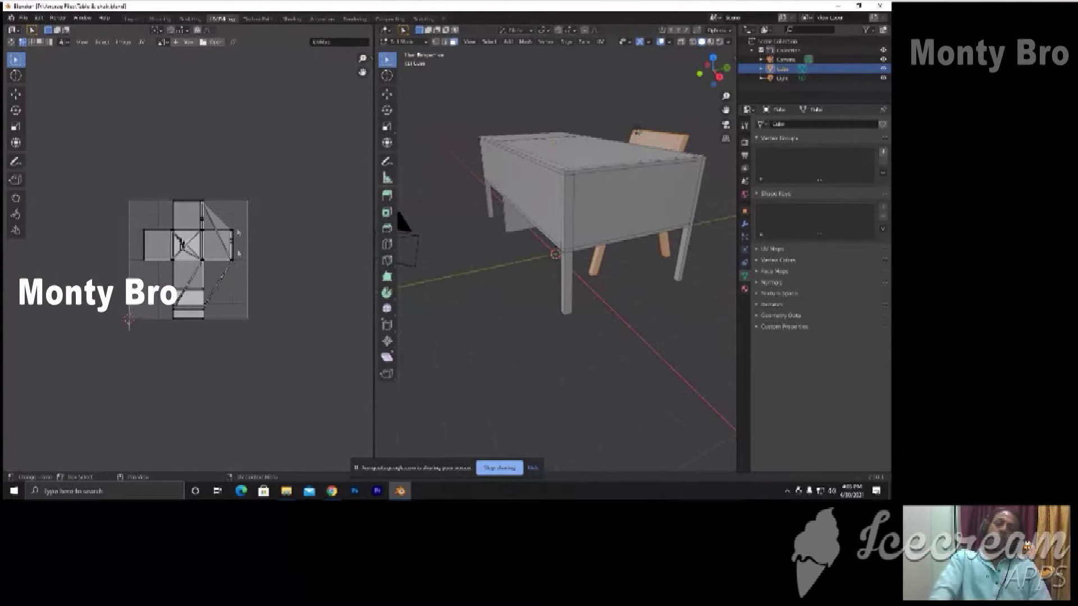
scroll(174, 291, up, 3)
scroll(163, 247, up, 3)
scroll(149, 246, down, 2)
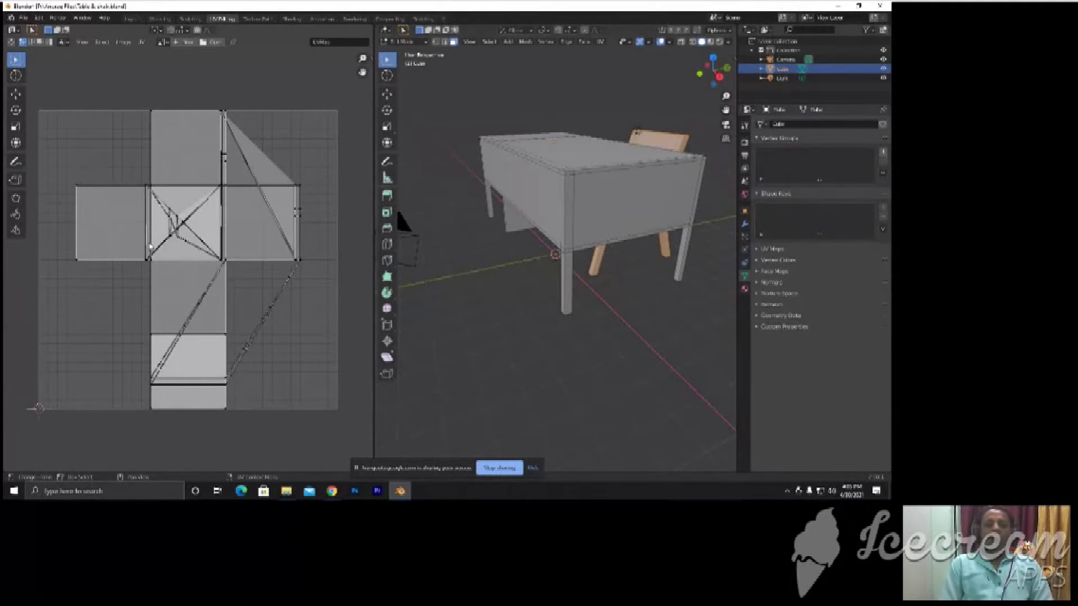
click(571, 219)
key(s)
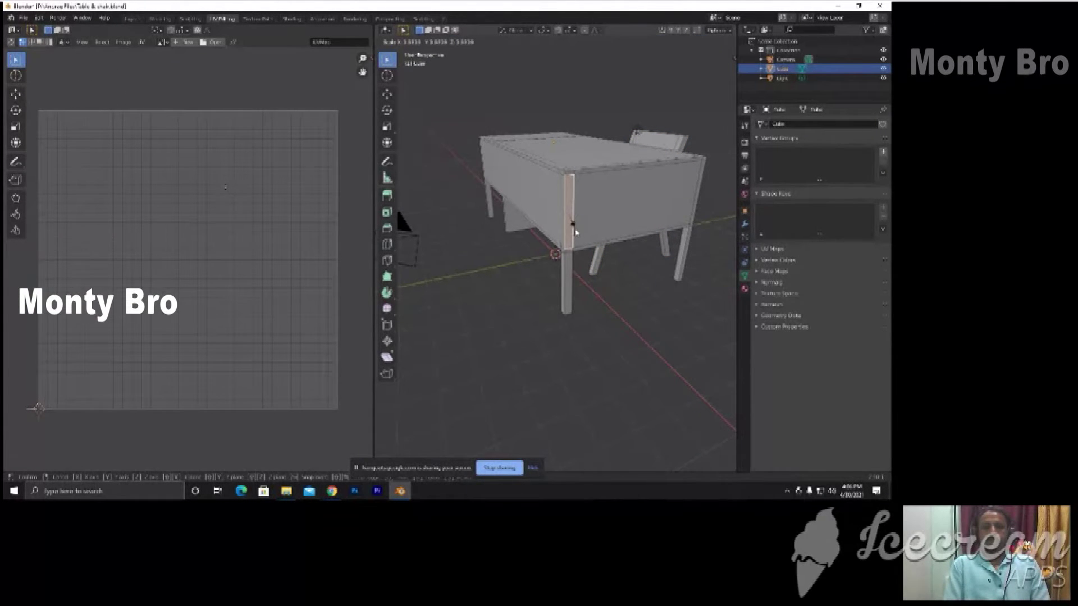
click(586, 229)
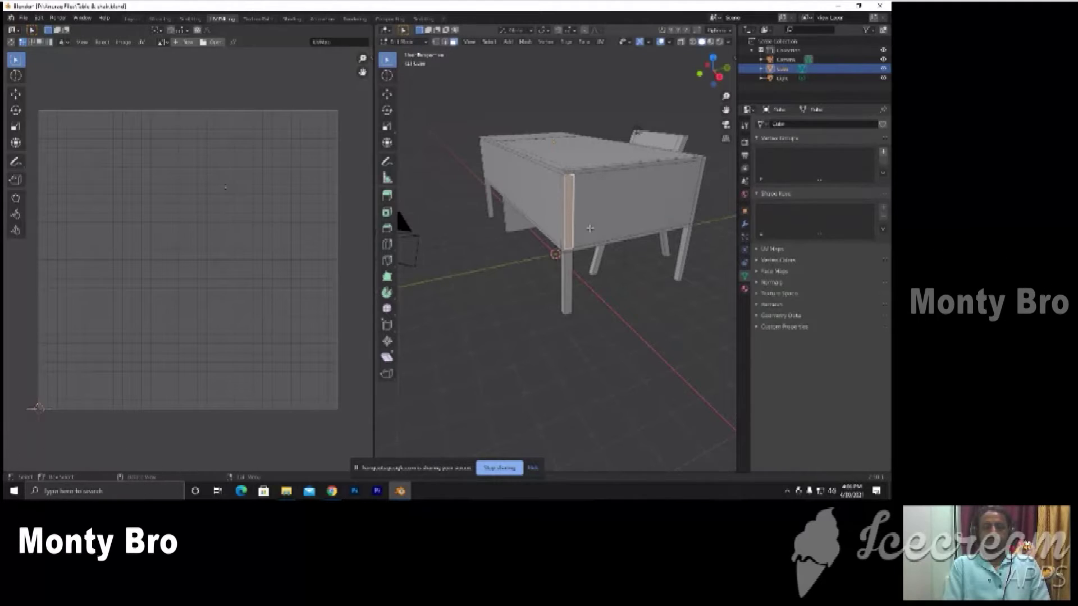
key(a)
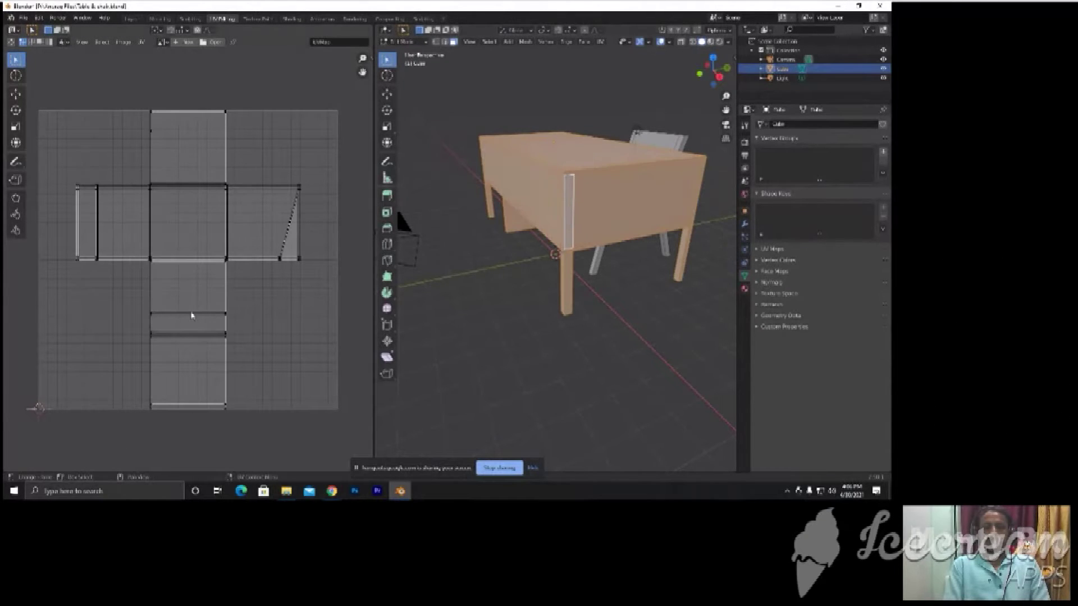
middle_drag(613, 248, 588, 252)
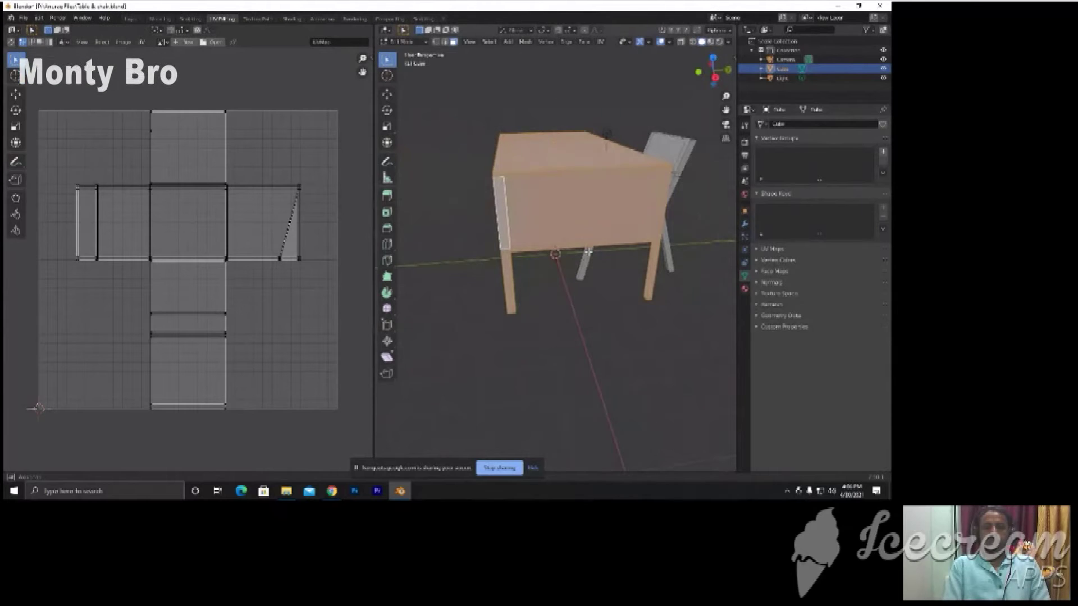
Select the table's top strip, front panel, left side face and back panel, briefly using X-ray
click(494, 174)
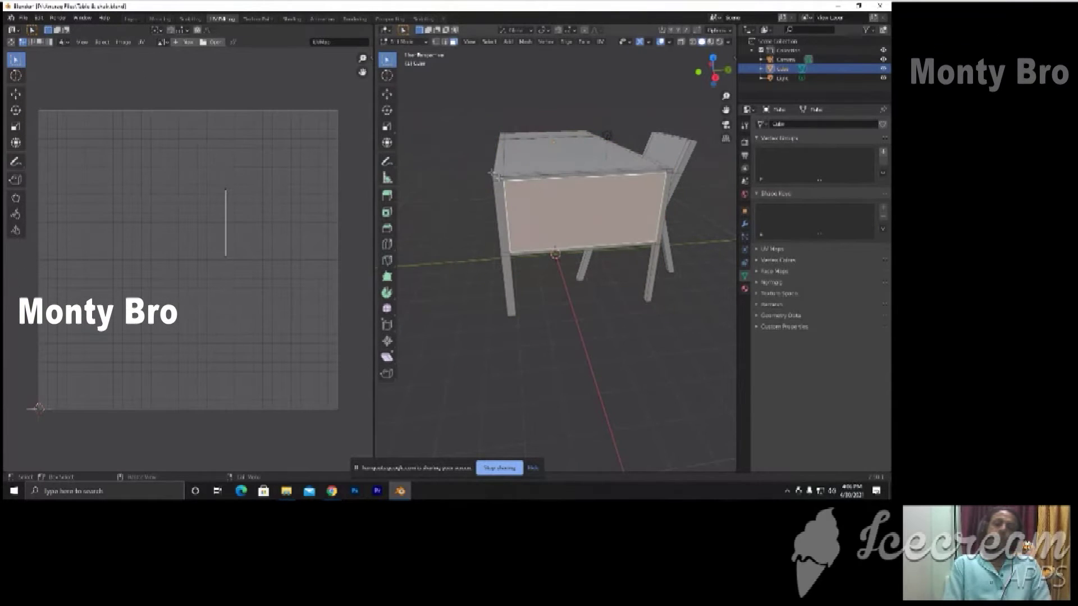
click(669, 172)
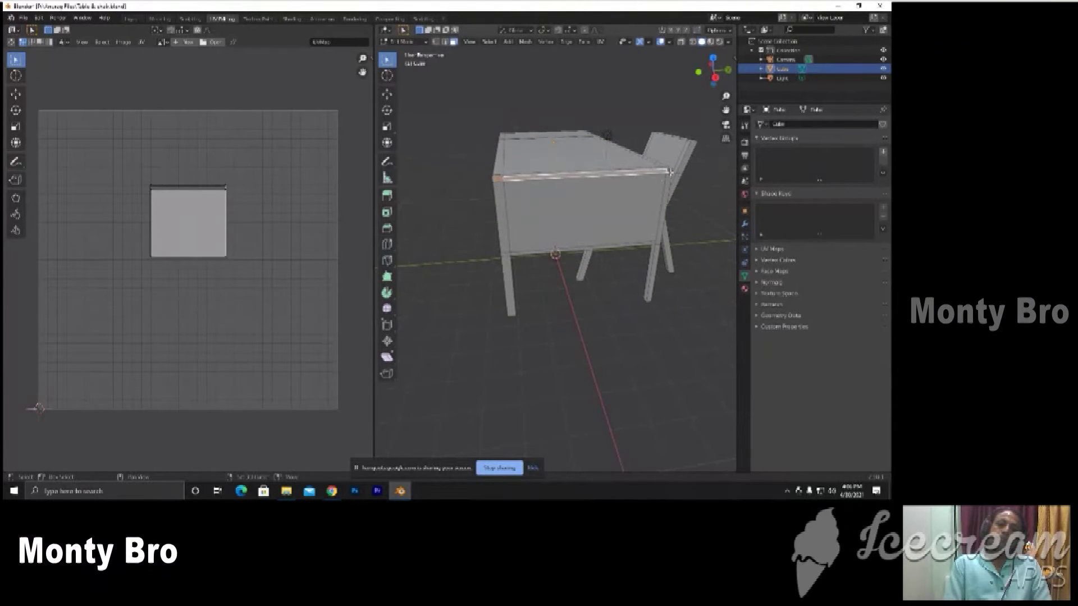
shift+click(669, 172)
shift+click(501, 240)
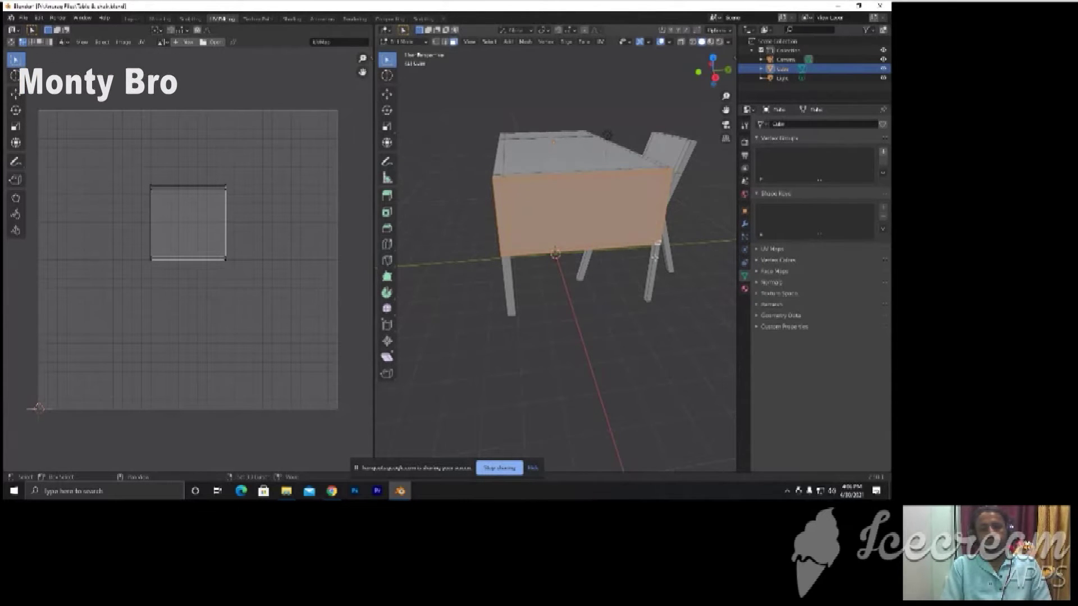
mouse_move(556, 225)
middle_down()
mouse_move(454, 215)
mouse_move(671, 238)
mouse_move(586, 224)
mouse_move(620, 273)
middle_up()
key(alt+z)
scroll(671, 238, up, 3)
key(alt+z)
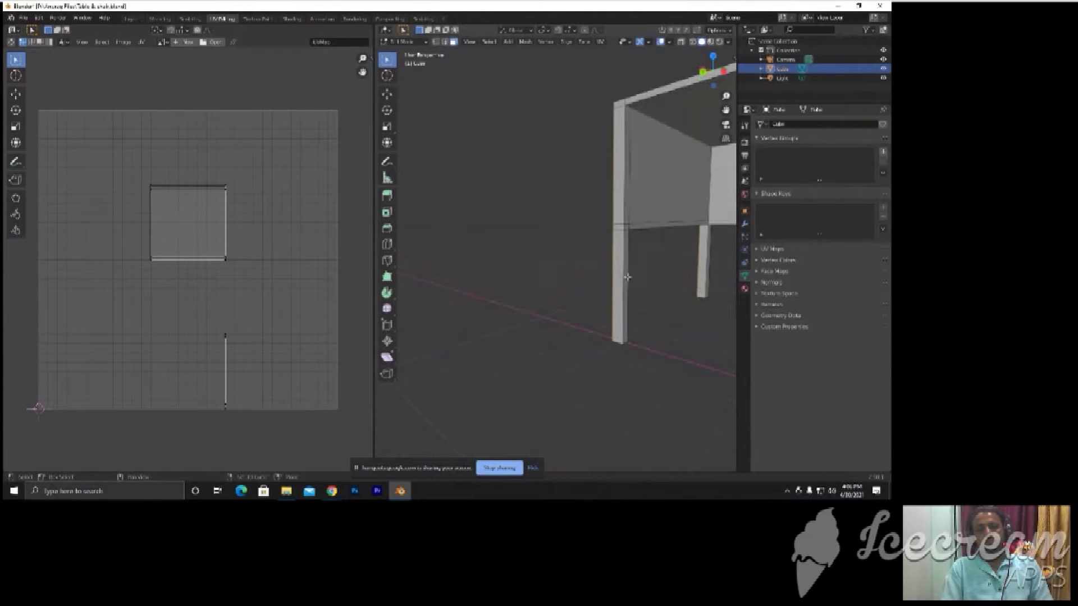
click(649, 201)
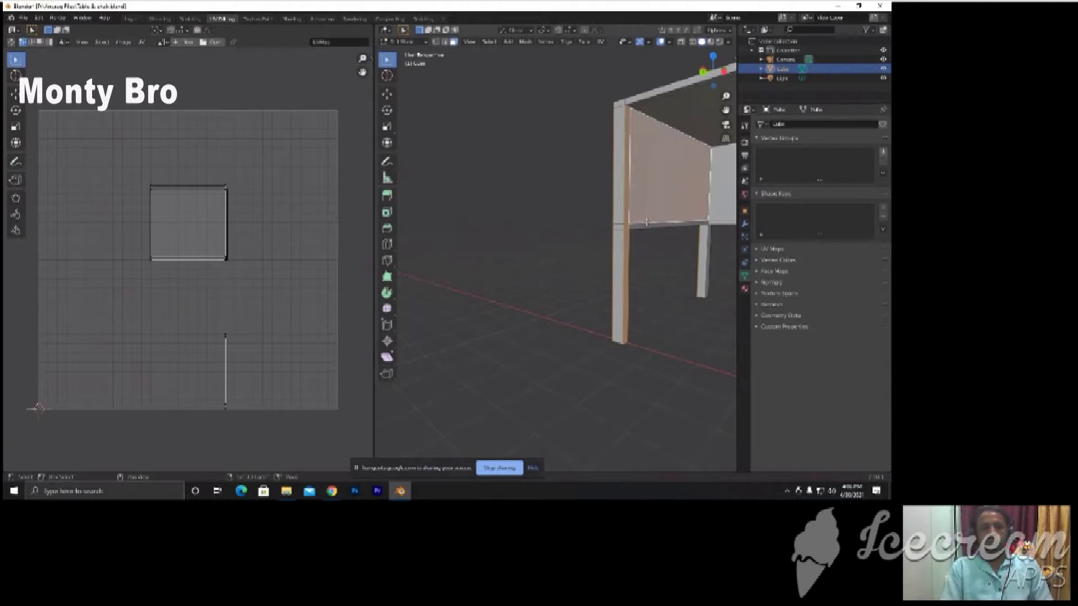
mouse_move(645, 247)
middle_down()
mouse_move(642, 266)
mouse_move(634, 224)
middle_up()
Add the back panel face to the selection and view the table and chair from the other side
click(634, 224)
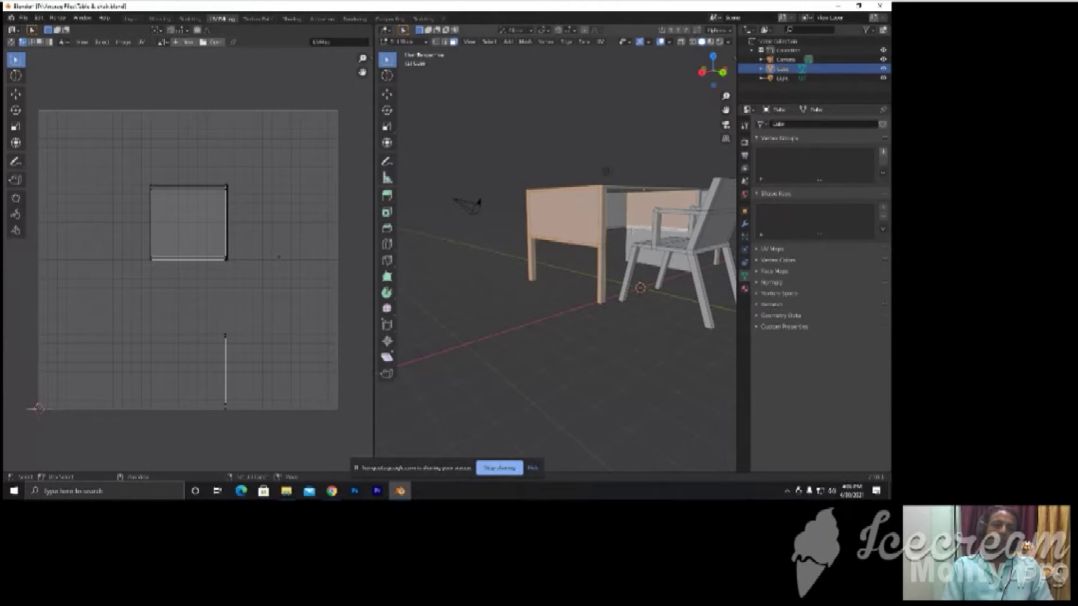
mouse_move(668, 264)
middle_down()
mouse_move(594, 265)
mouse_move(727, 279)
mouse_move(692, 315)
mouse_move(644, 297)
mouse_move(405, 274)
middle_up()
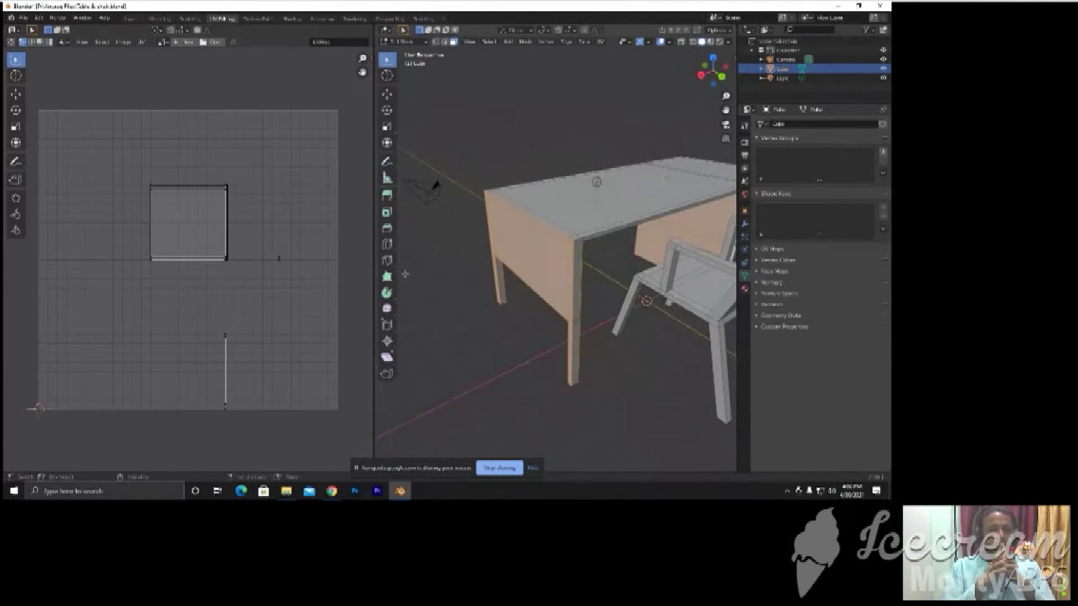
mouse_move(576, 255)
middle_down()
mouse_move(584, 275)
mouse_move(646, 257)
middle_up()
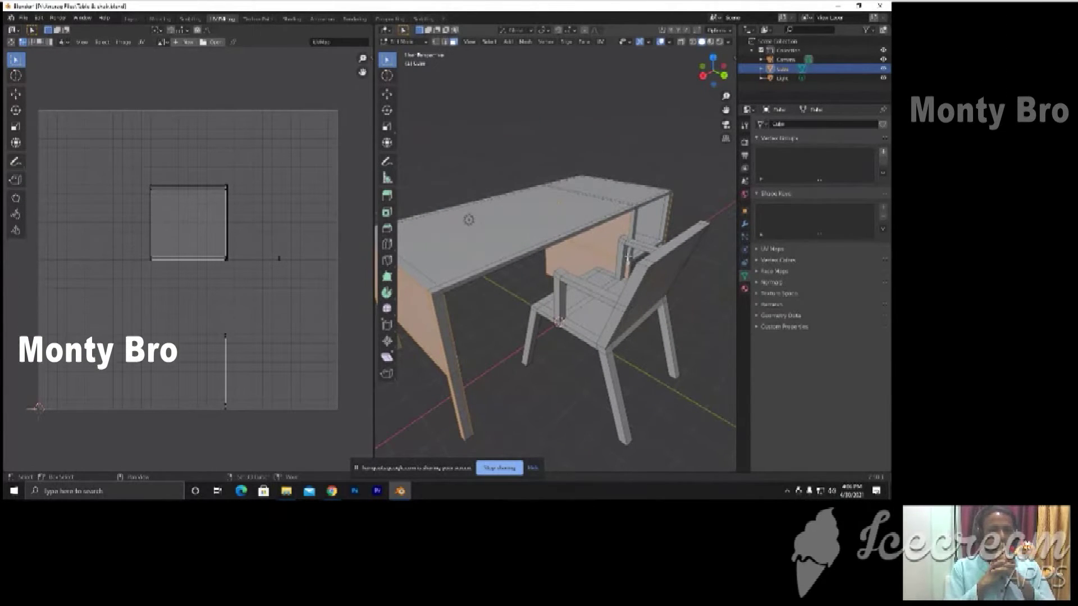
middle_drag(646, 257, 518, 250)
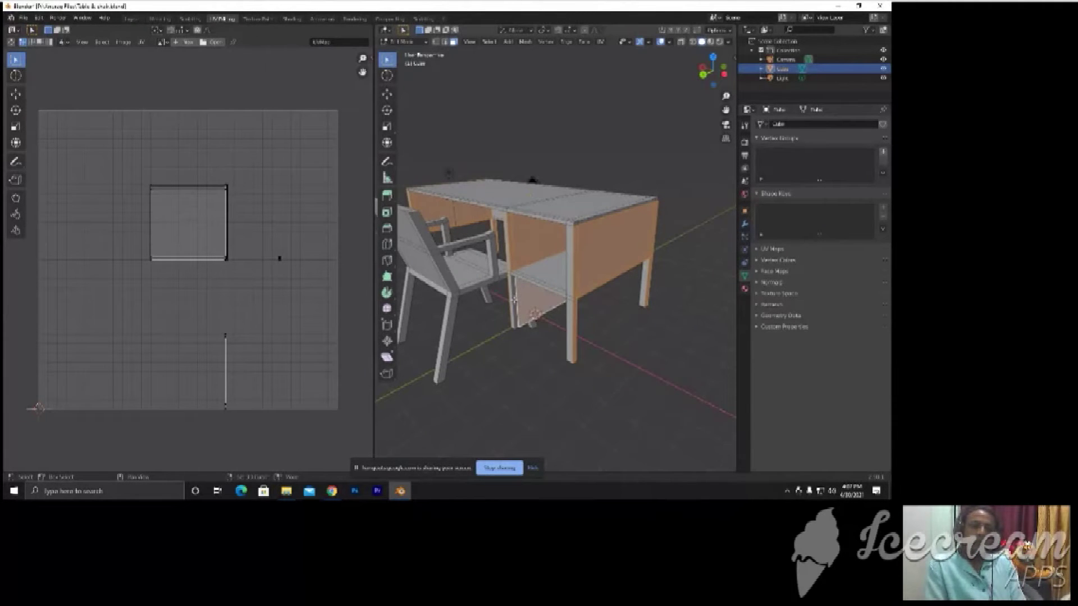
scroll(556, 252, down, 2)
scroll(555, 253, down, 1)
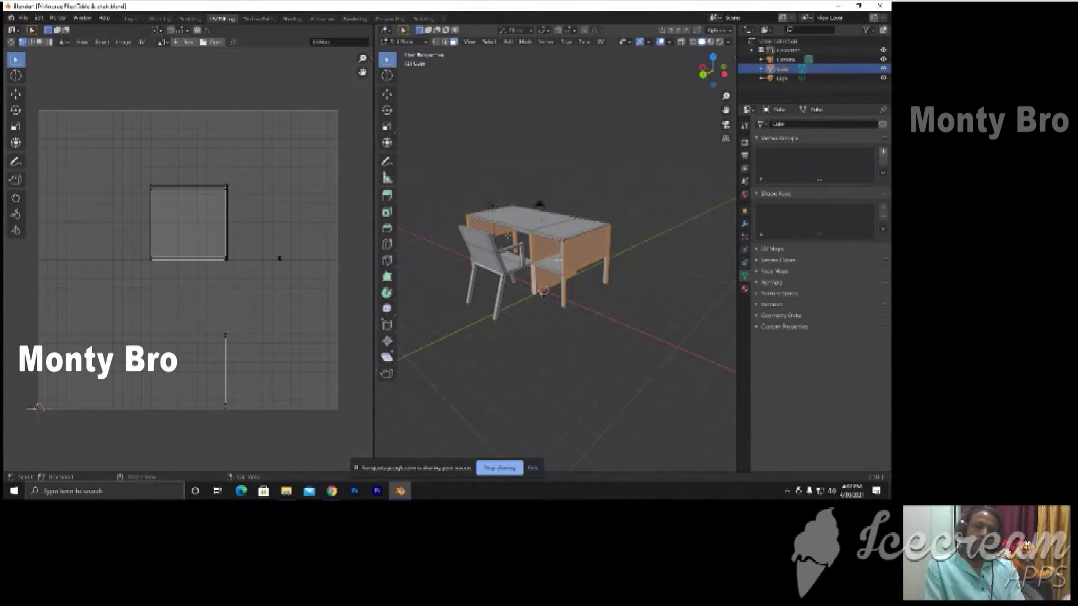
mouse_move(471, 221)
middle_down()
mouse_move(646, 266)
mouse_move(519, 232)
mouse_move(641, 248)
mouse_move(624, 275)
mouse_move(501, 206)
middle_up()
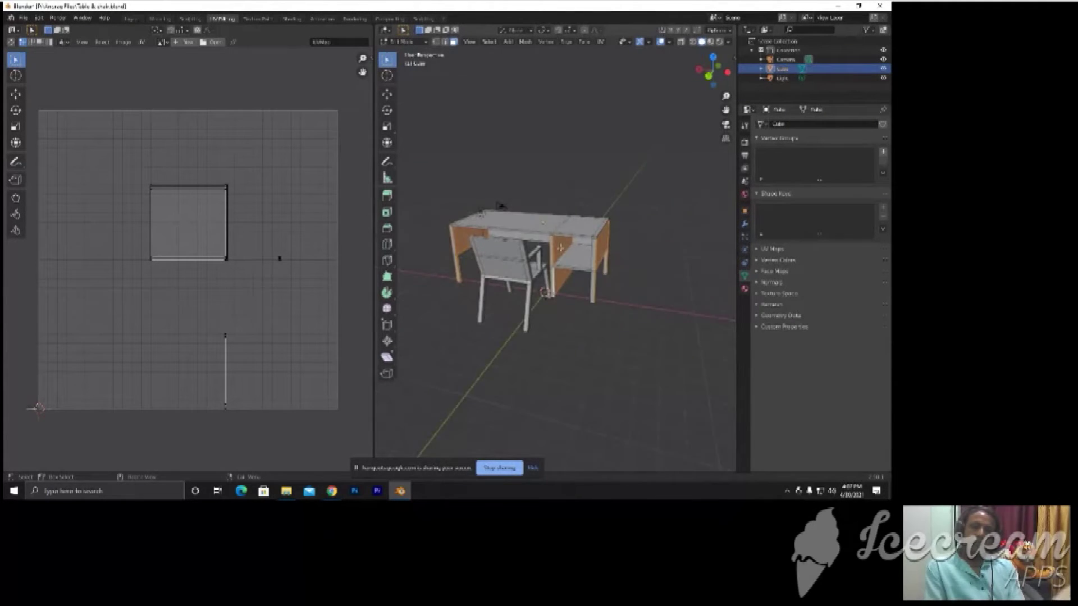
scroll(560, 247, up, 3)
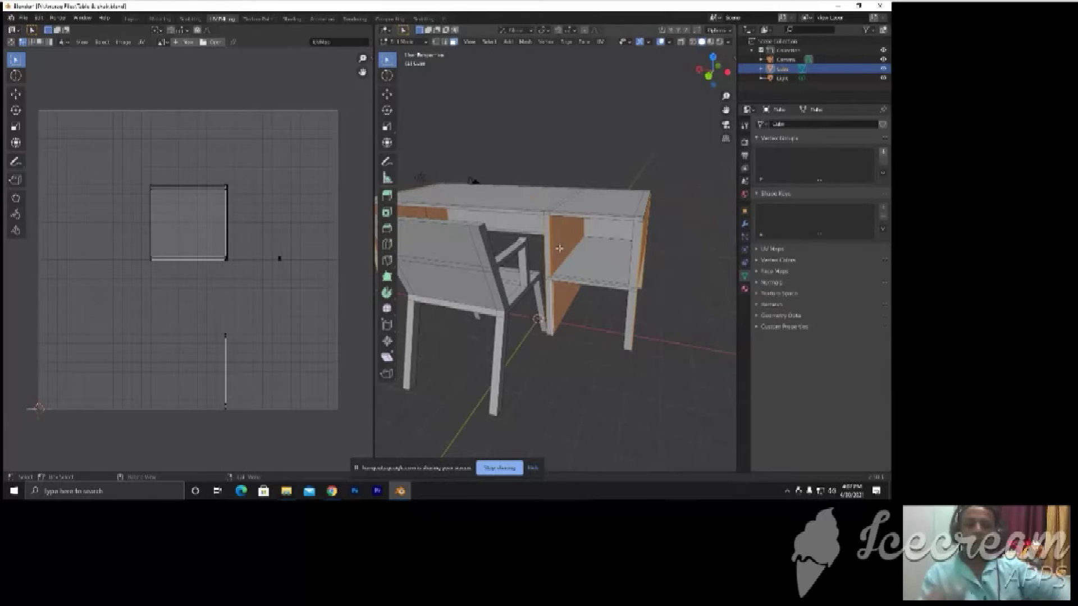
middle_drag(559, 248, 525, 282)
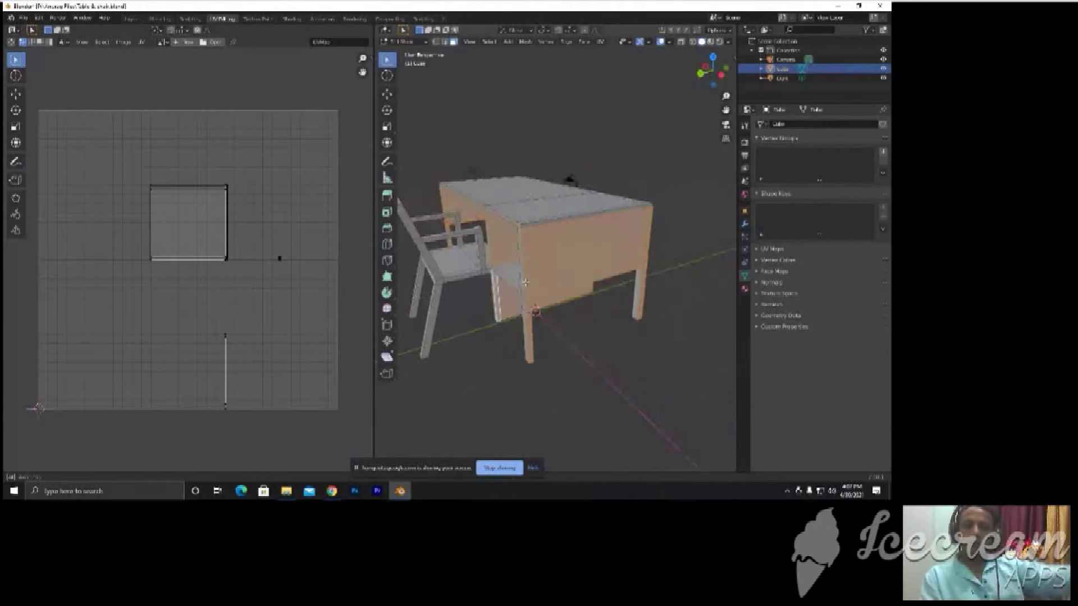
Select the tabletop's thin front face and another side panel face of the desk
shift+click(535, 223)
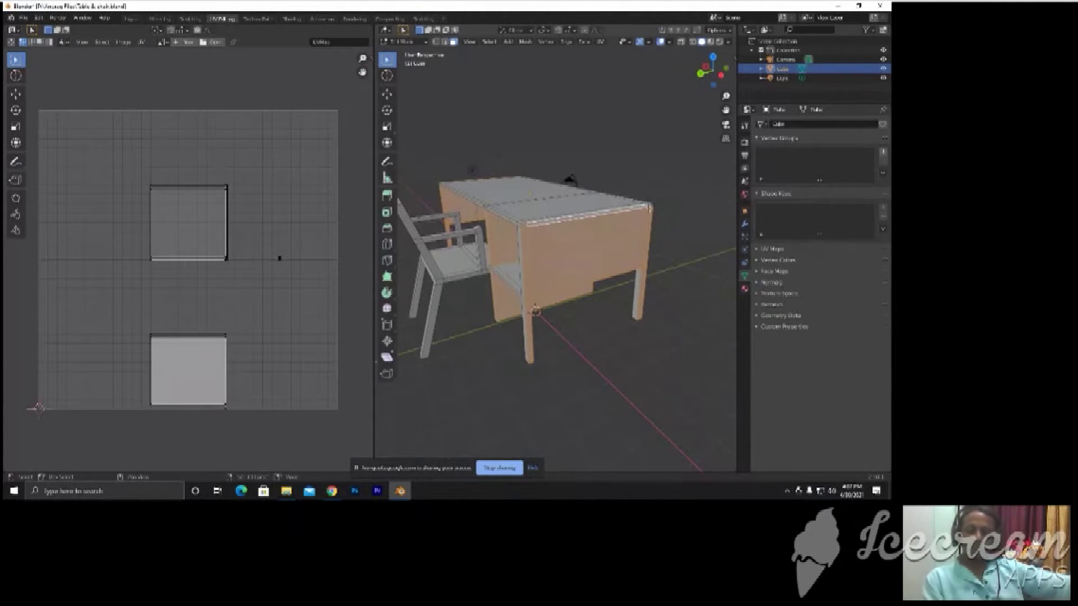
shift+click(650, 206)
mouse_move(650, 206)
middle_down()
mouse_move(687, 240)
mouse_move(617, 247)
middle_up()
middle_drag(248, 235, 277, 245)
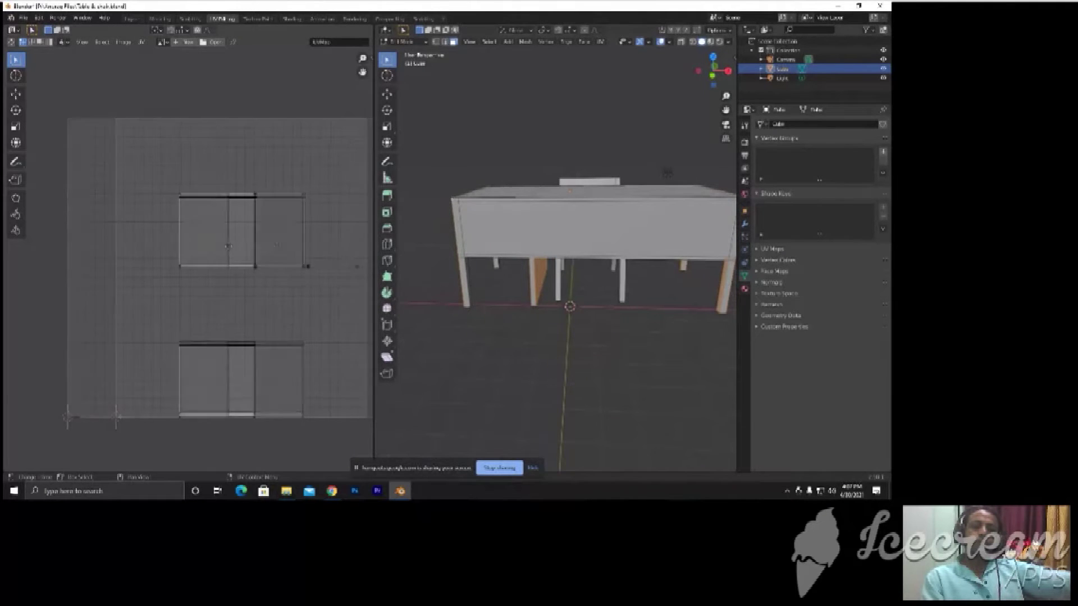
middle_drag(426, 257, 544, 260)
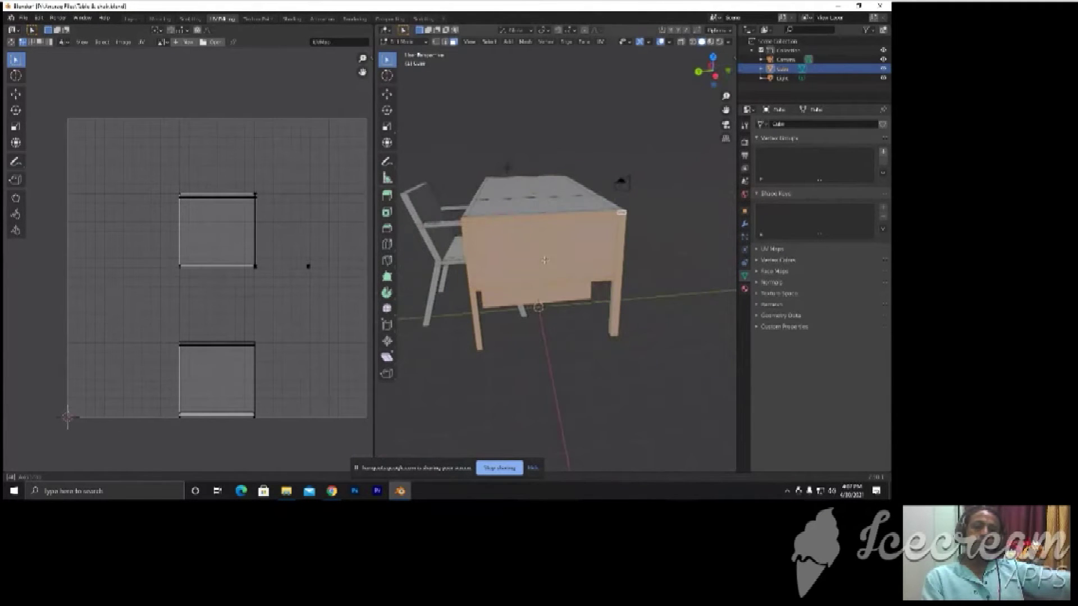
Add a second material slot to the table holding a new material named Wood X
click(744, 211)
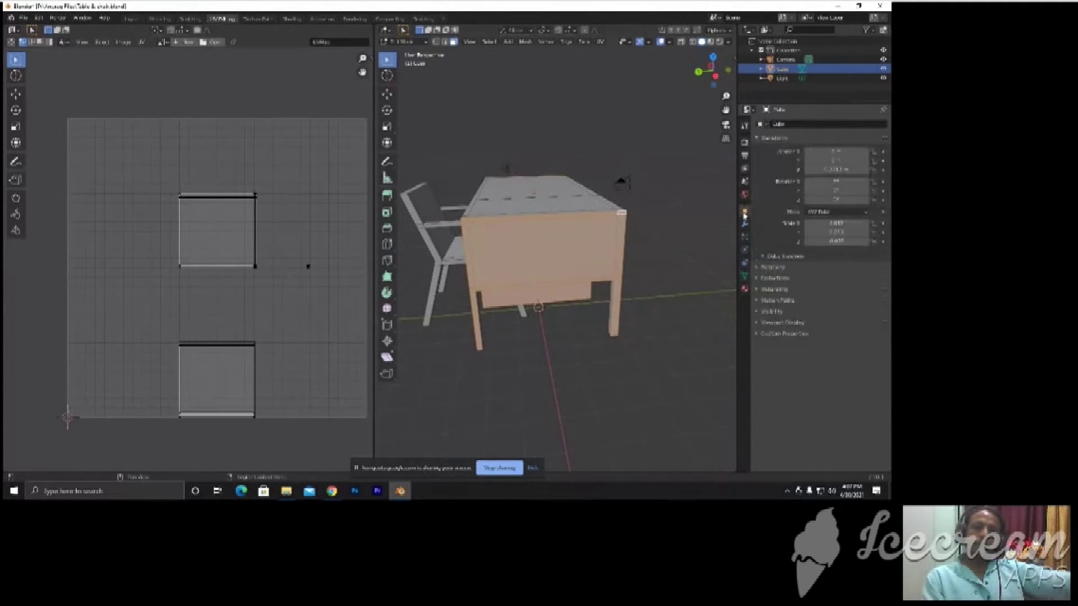
click(744, 288)
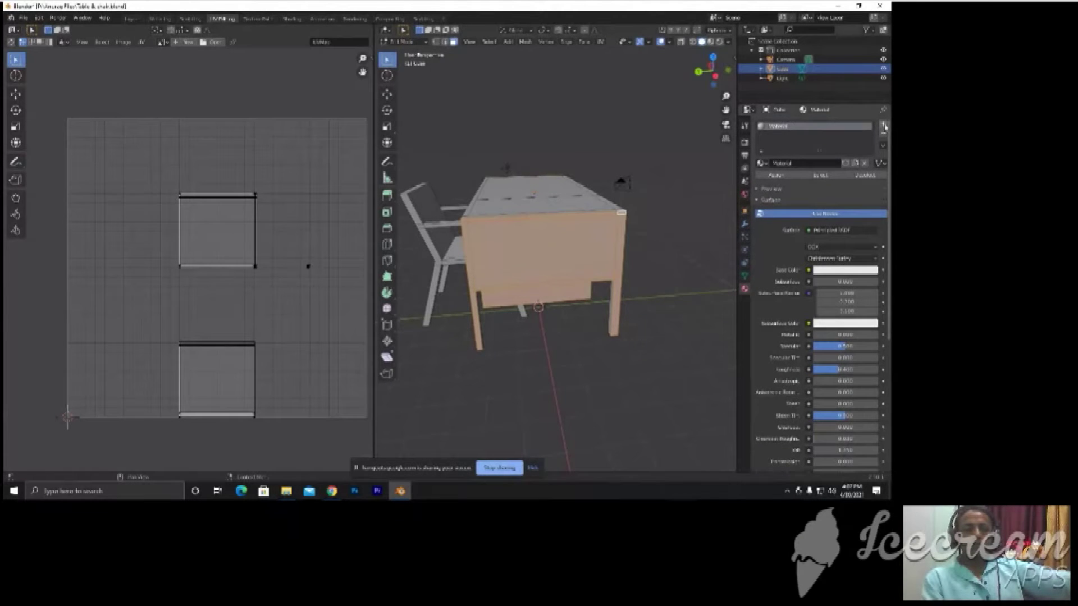
click(883, 125)
click(794, 184)
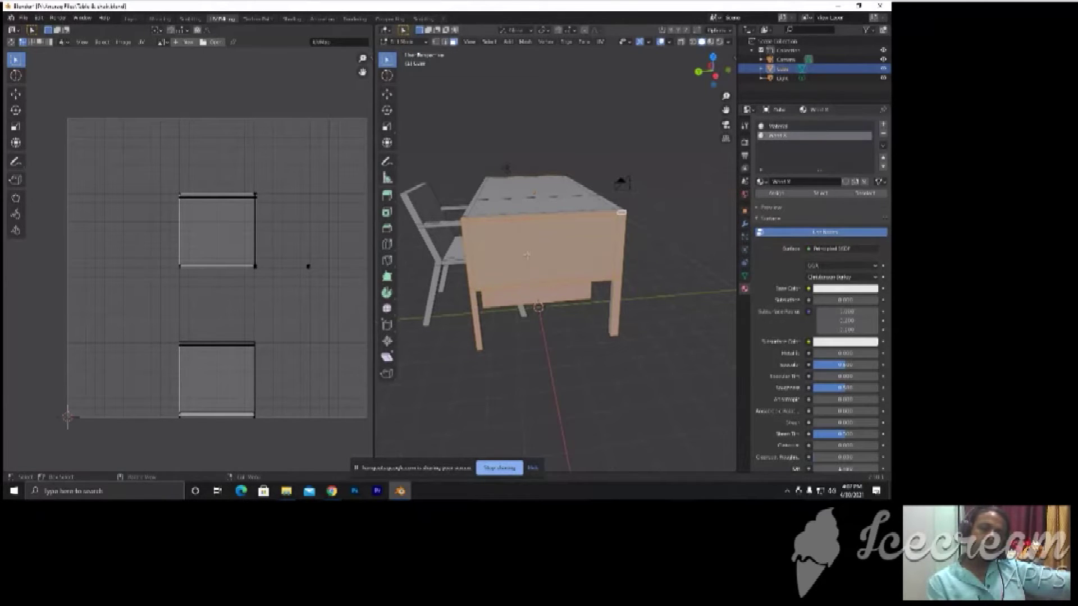
middle_drag(526, 255, 617, 259)
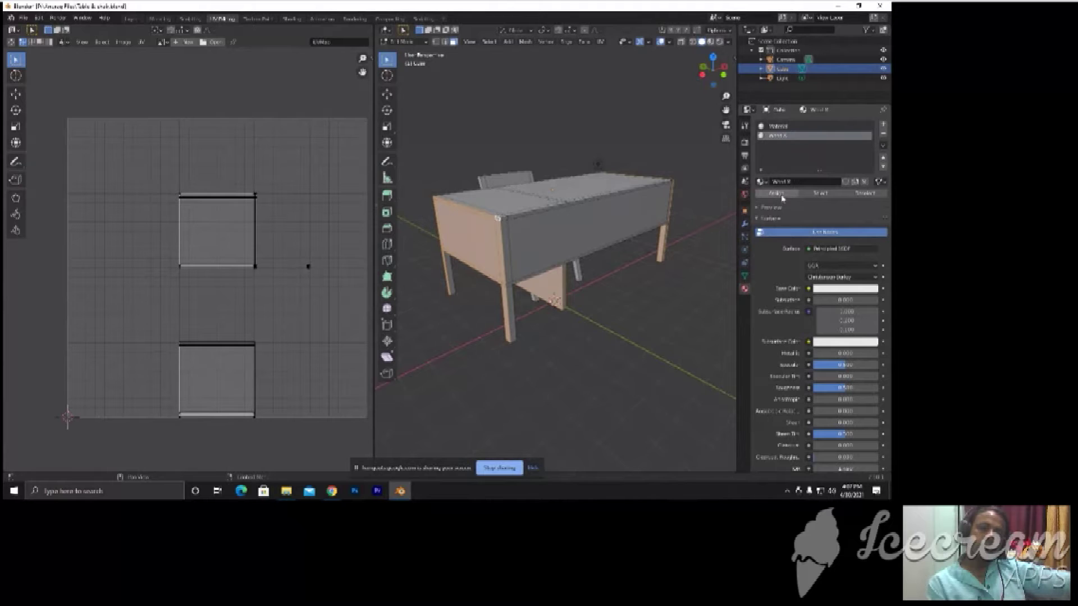
Switch to Material Preview and set Wood X's Principled BSDF base colour to orange
click(710, 45)
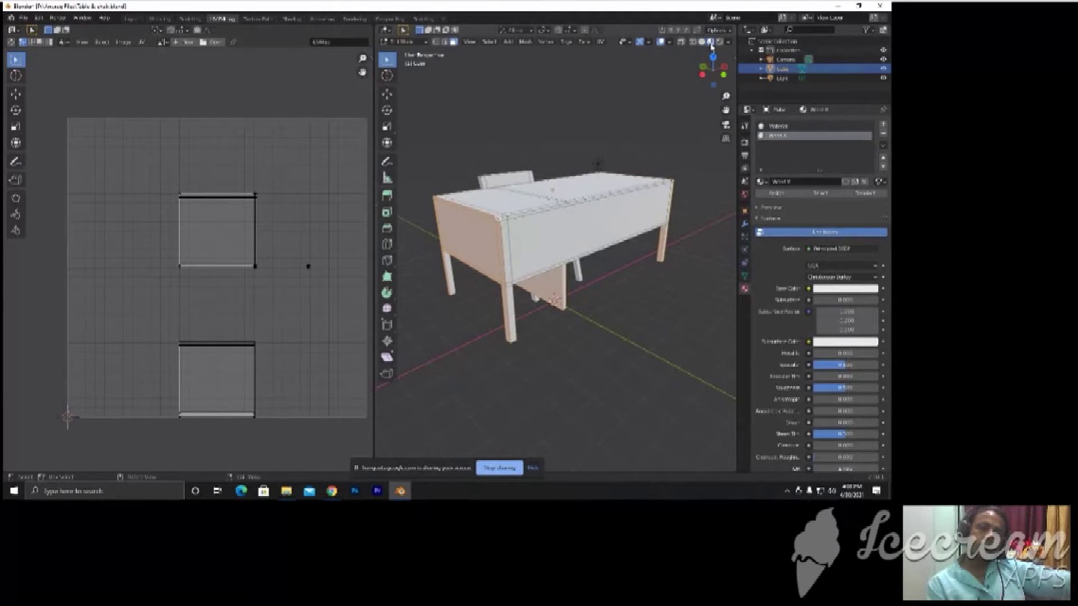
click(820, 293)
click(822, 218)
mouse_move(552, 315)
middle_down()
mouse_move(701, 193)
mouse_move(661, 168)
mouse_move(413, 293)
middle_up()
middle_drag(476, 292, 657, 305)
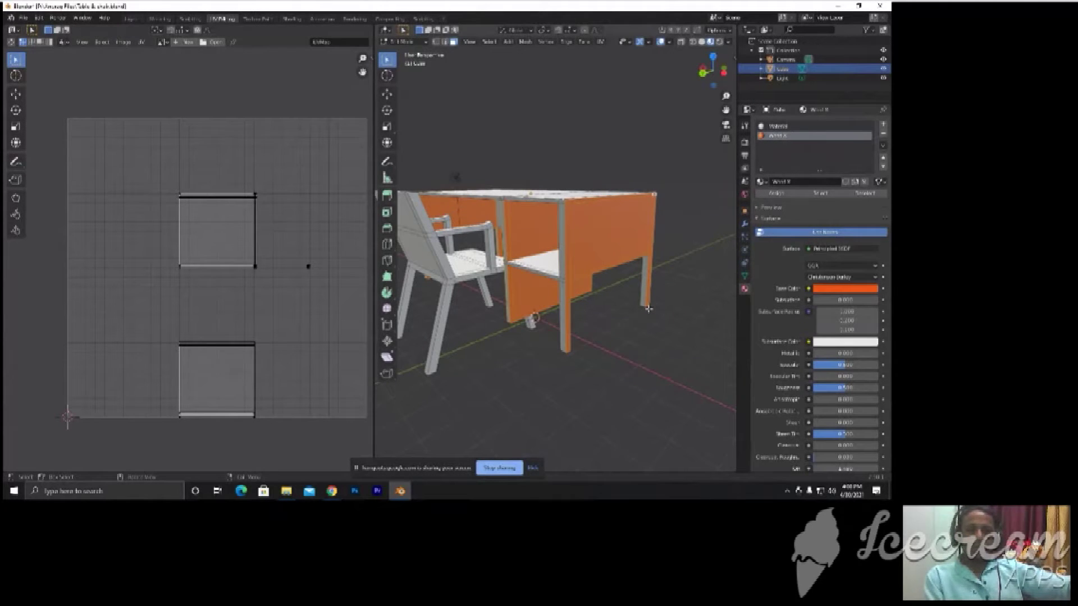
middle_drag(456, 178, 404, 150)
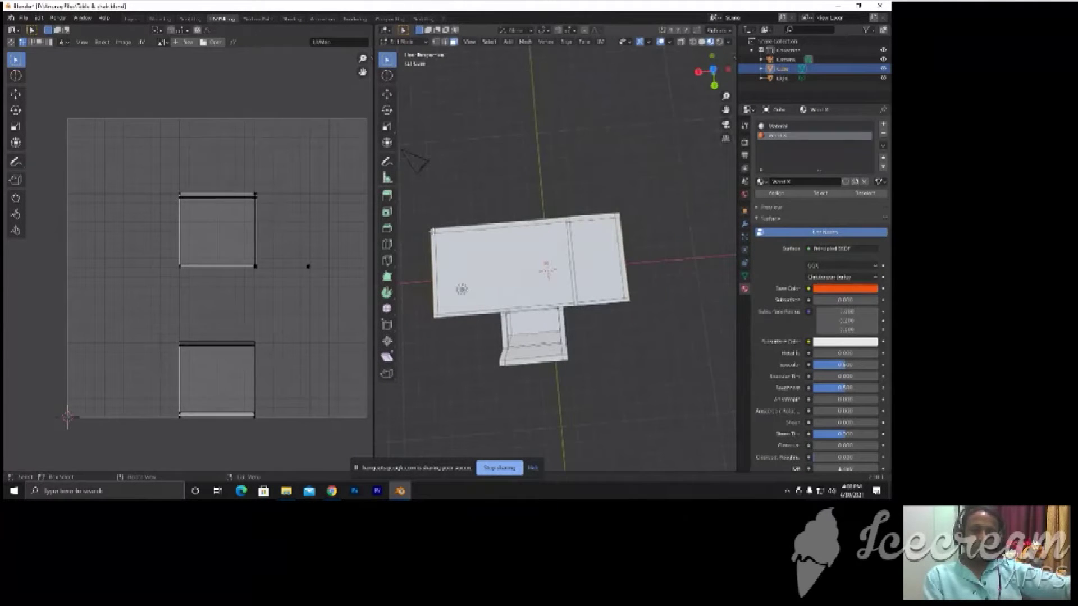
Select the top edge, both tabletop faces and the right front edge strip of the desk
click(517, 223)
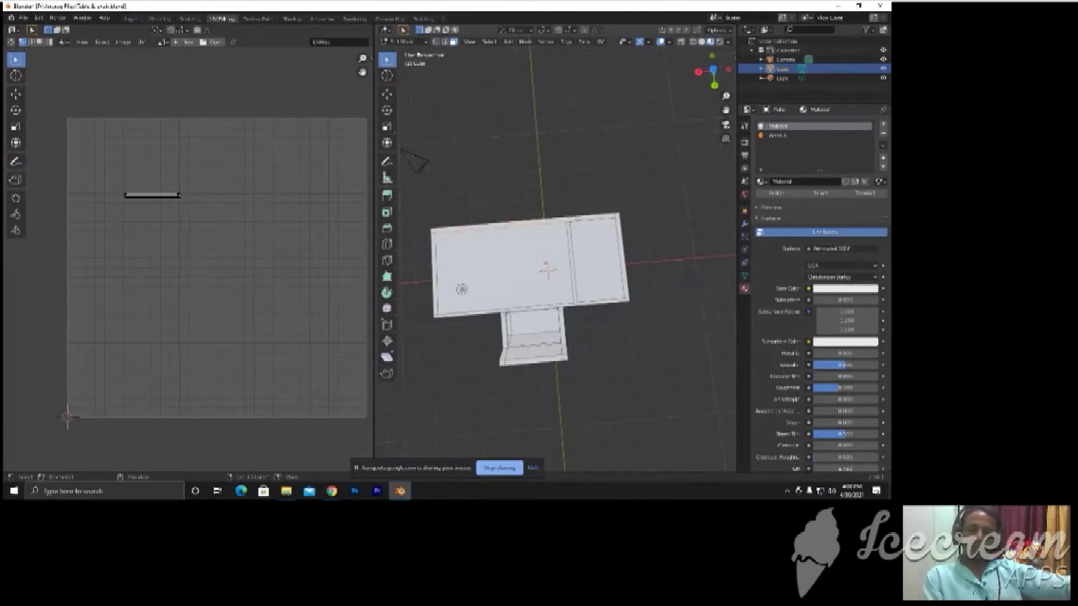
shift+click(620, 258)
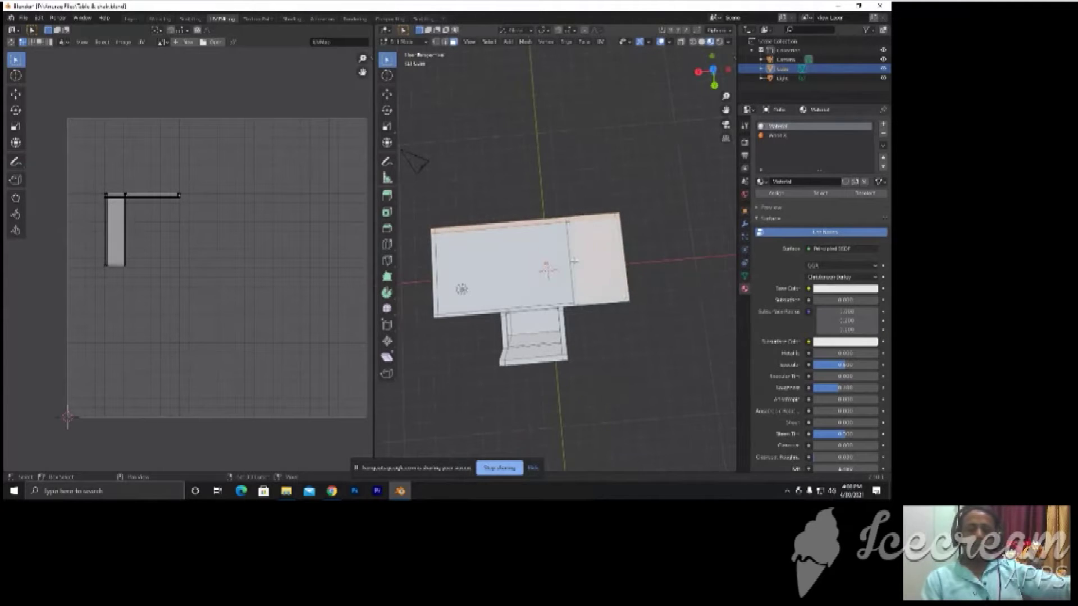
shift+click(535, 275)
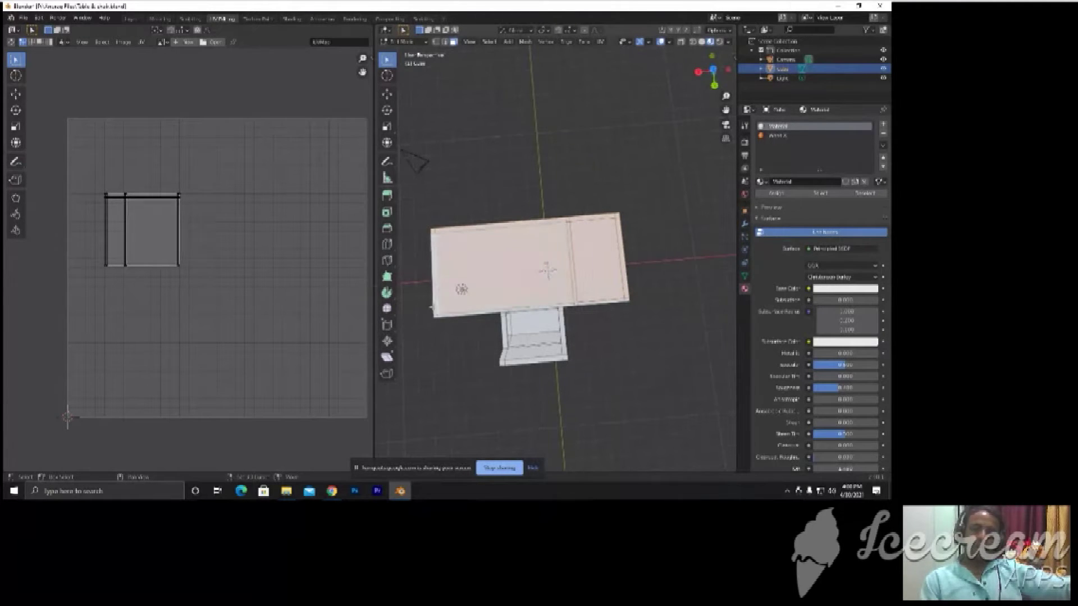
shift+click(448, 316)
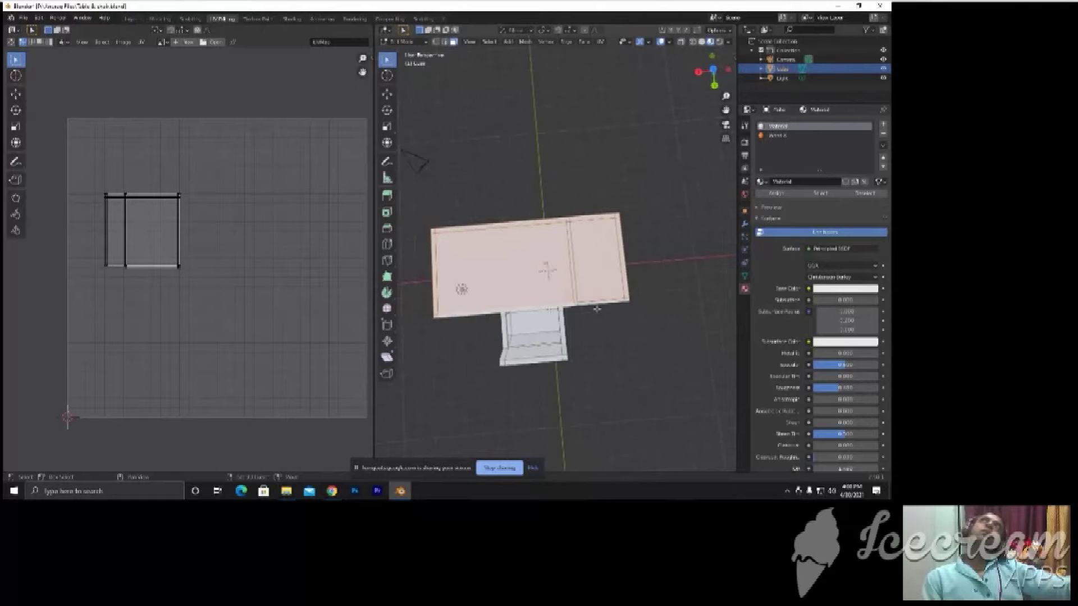
shift+click(575, 305)
shift+click(591, 304)
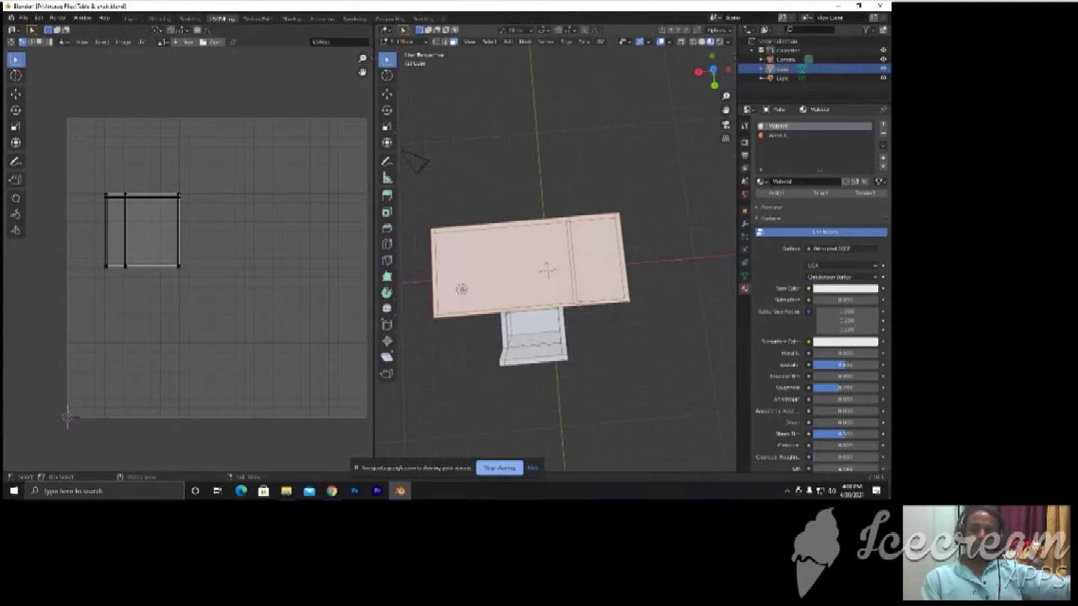
middle_drag(547, 270, 579, 189)
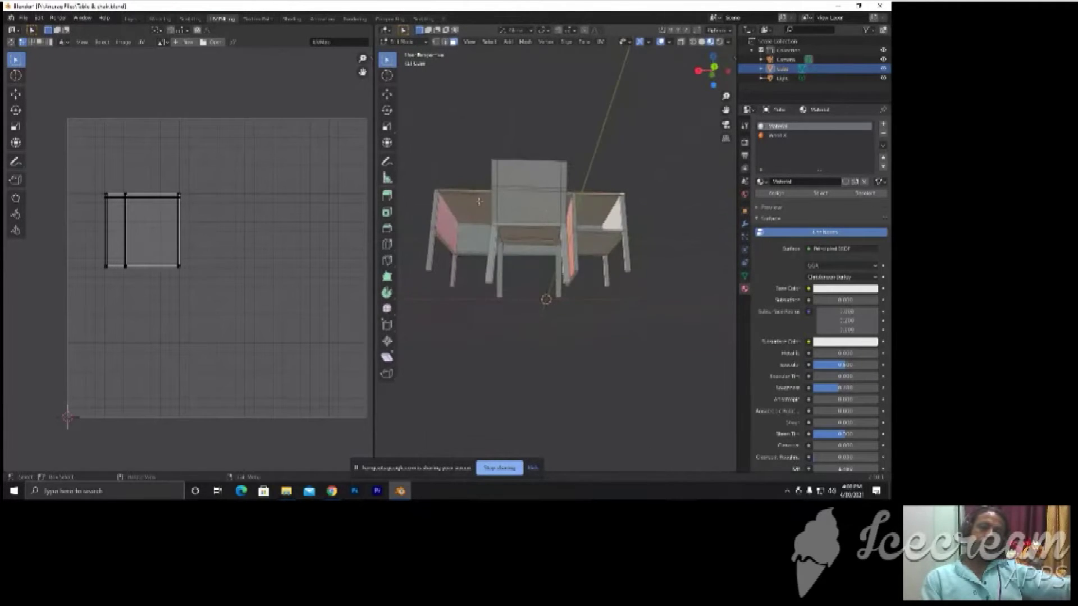
Select the back panel face under the desk top and add the shelf face
scroll(478, 201, up, 4)
scroll(477, 213, up, 2)
scroll(476, 225, up, 1)
scroll(474, 232, up, 1)
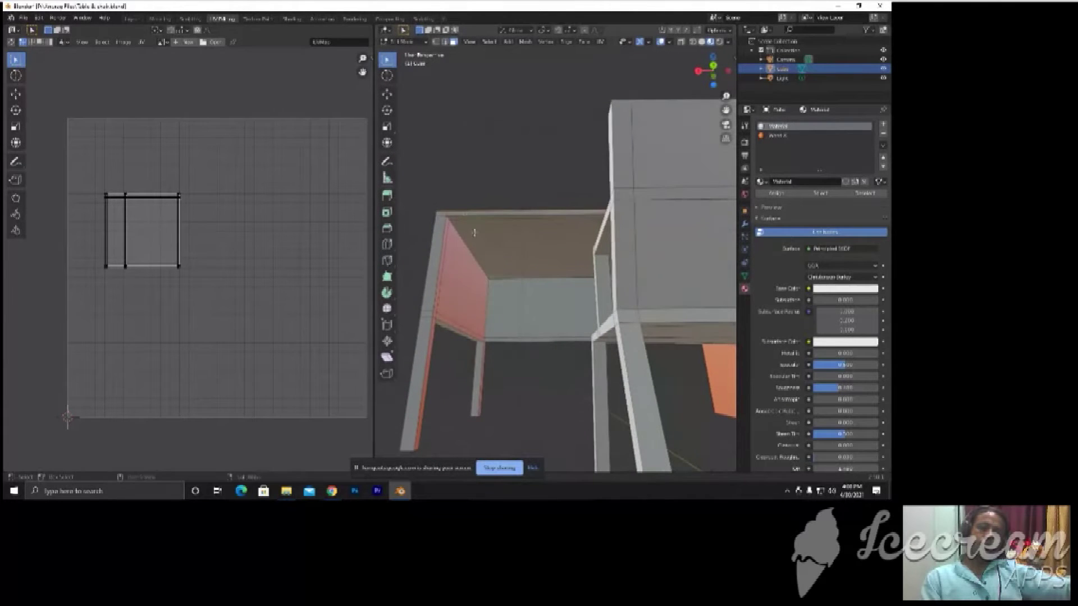
shift+click(464, 216)
mouse_move(490, 282)
middle_down()
mouse_move(386, 260)
mouse_move(484, 288)
middle_up()
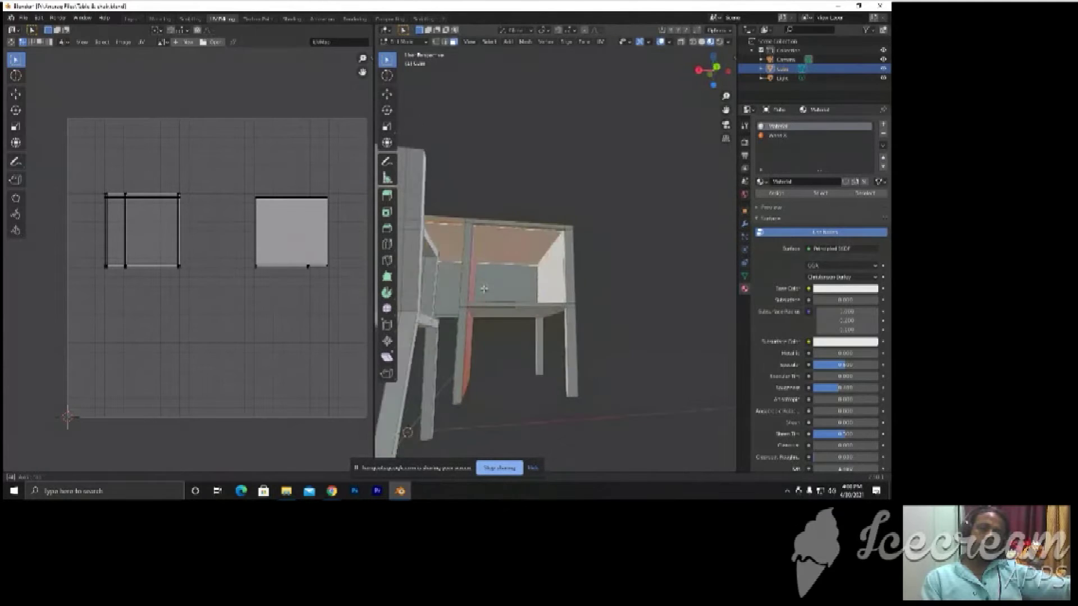
mouse_move(483, 288)
middle_down()
mouse_move(513, 312)
mouse_move(501, 281)
middle_up()
click(519, 307)
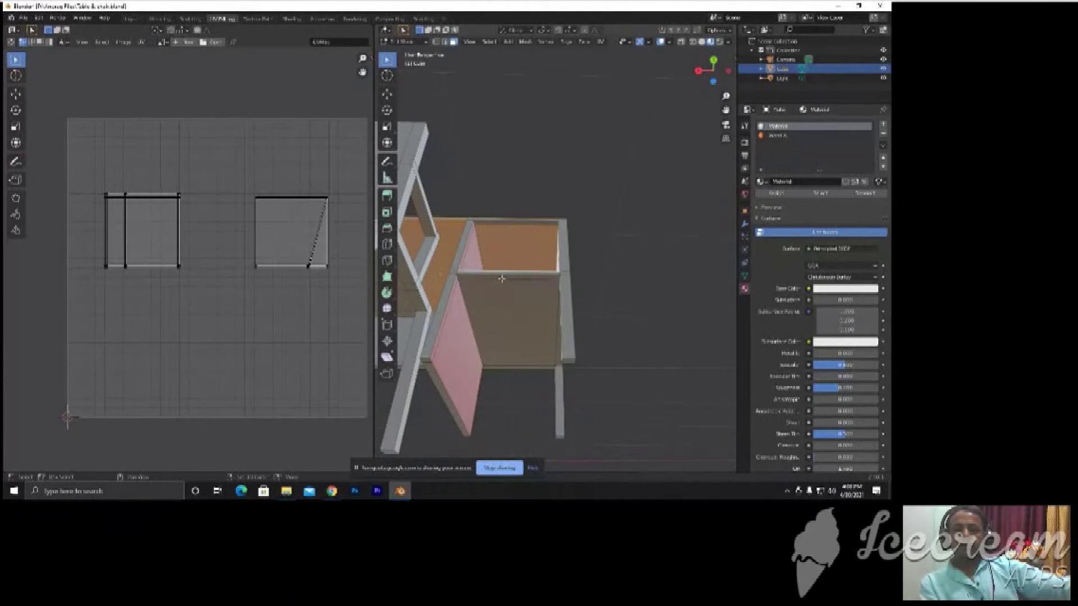
Try the front panel face and the seat's front edge, leaving the front panel deselected
click(504, 347)
shift+click(513, 357)
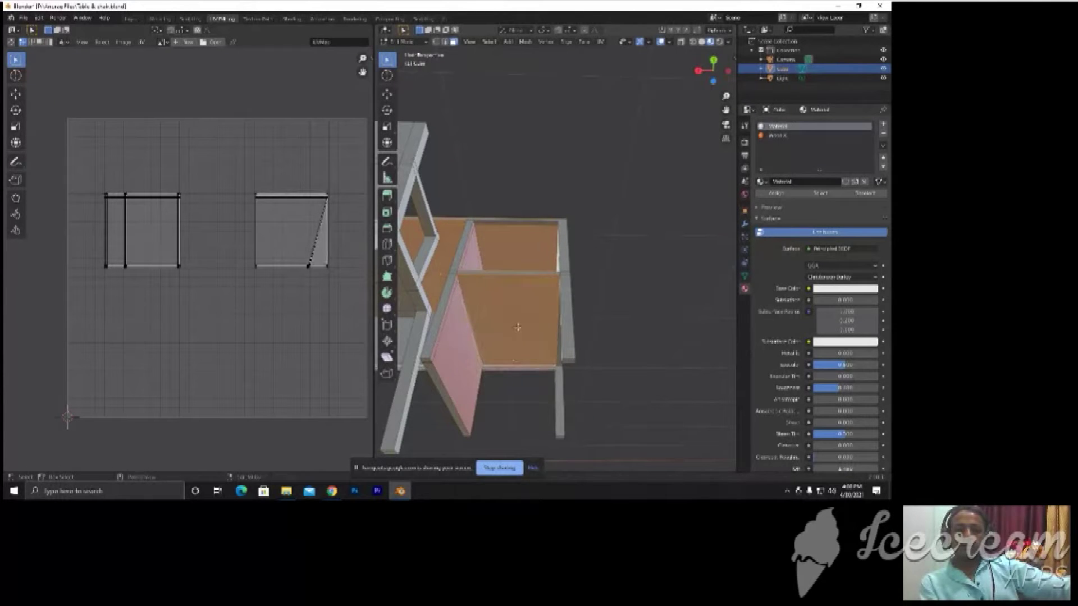
middle_drag(518, 326, 541, 346)
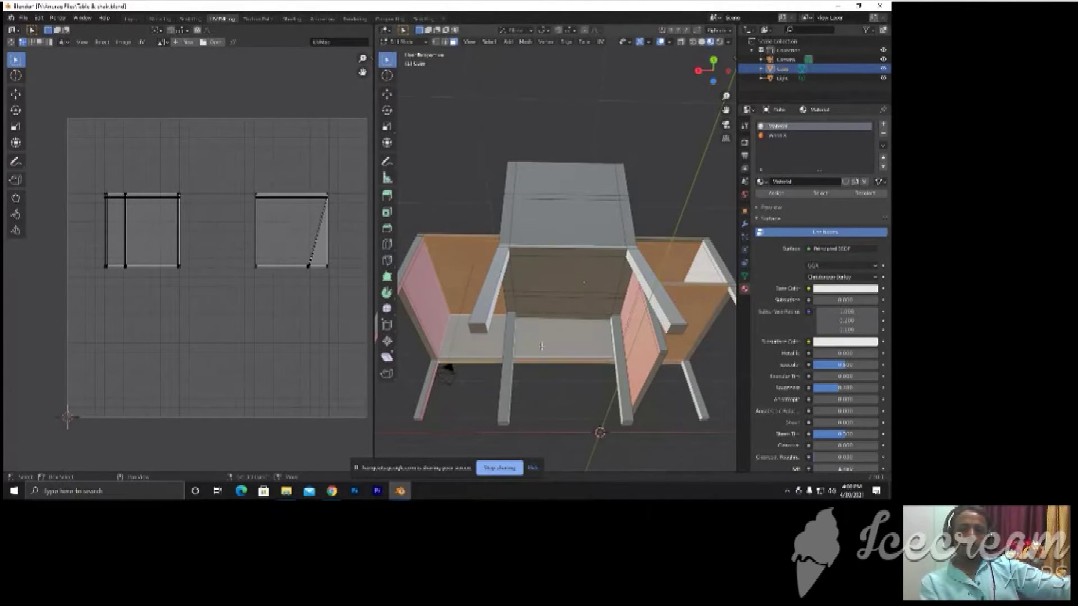
click(486, 352)
mouse_move(487, 348)
middle_down()
mouse_move(478, 393)
mouse_move(435, 372)
mouse_move(578, 404)
mouse_move(481, 436)
mouse_move(488, 320)
mouse_move(617, 295)
middle_up()
Drop the seat's front edge and add the pink panel's bottom edge and the leg-end face
click(586, 323)
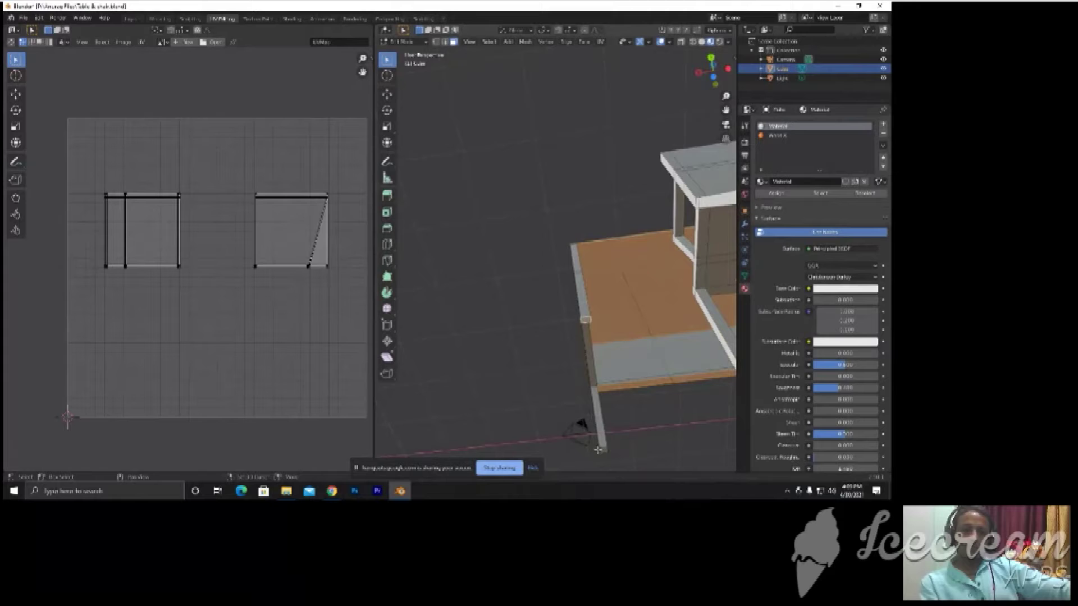
mouse_move(621, 379)
middle_down()
mouse_move(554, 372)
mouse_move(548, 390)
mouse_move(606, 404)
mouse_move(476, 369)
mouse_move(446, 342)
middle_up()
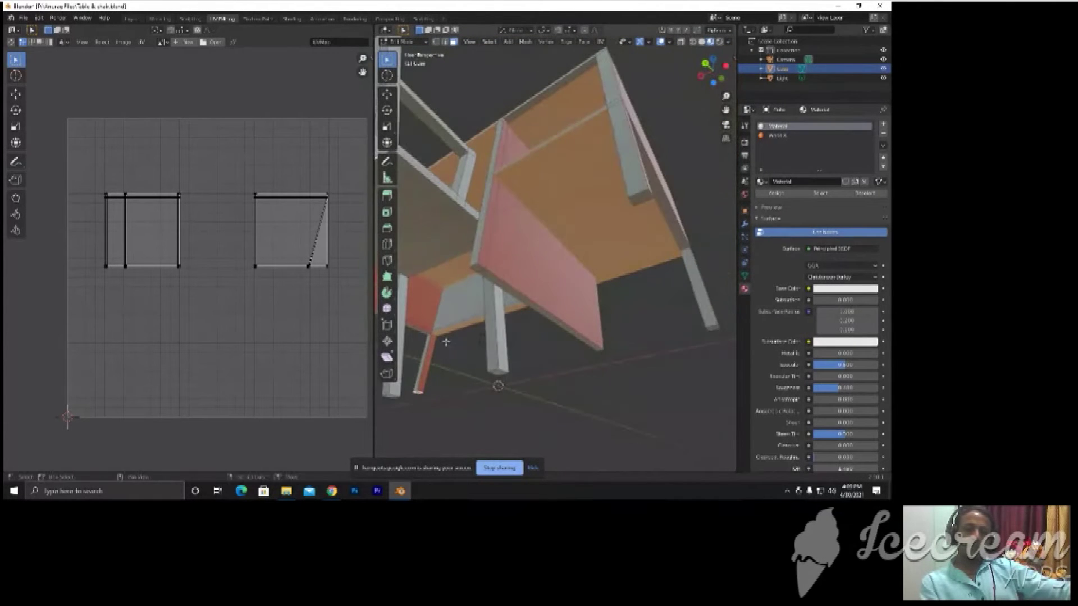
click(497, 282)
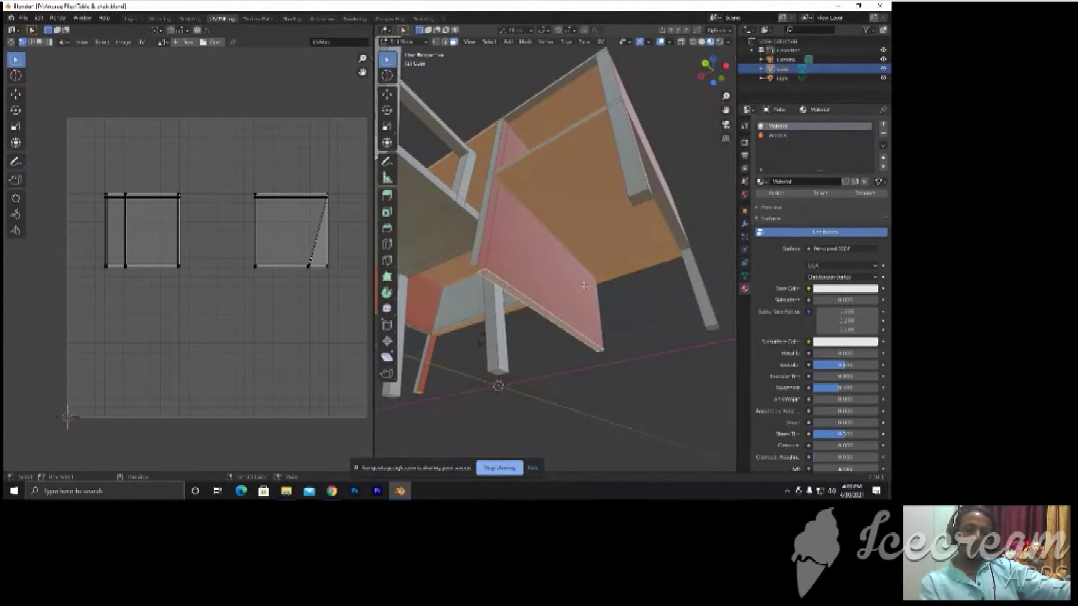
click(641, 200)
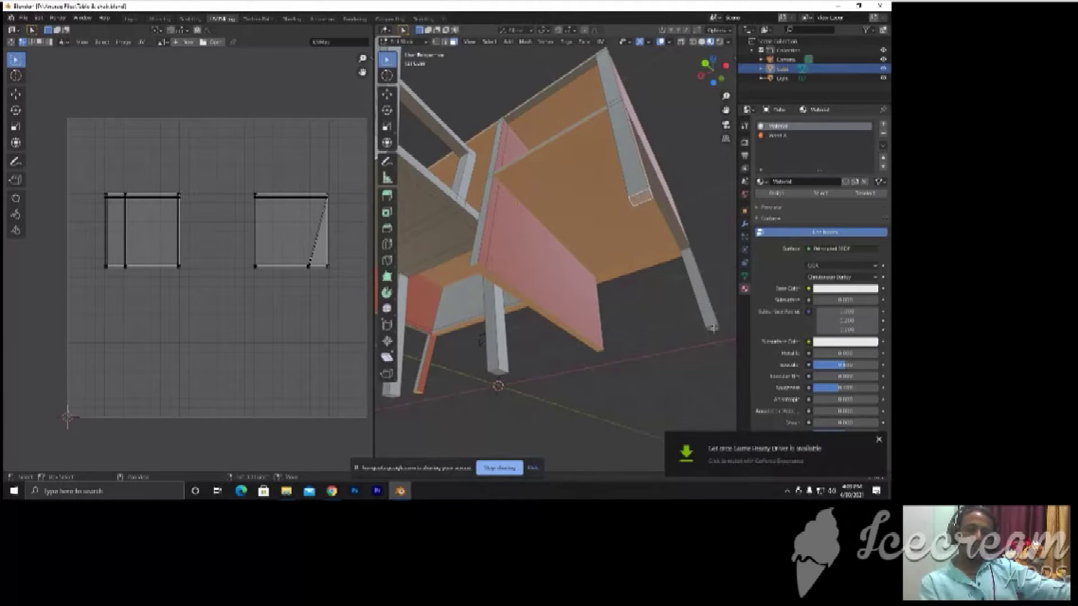
mouse_move(563, 285)
middle_down()
mouse_move(611, 298)
mouse_move(644, 214)
mouse_move(614, 246)
middle_up()
Add a new material slot and create Material.001 in it
scroll(644, 214, up, 3)
scroll(644, 215, up, 3)
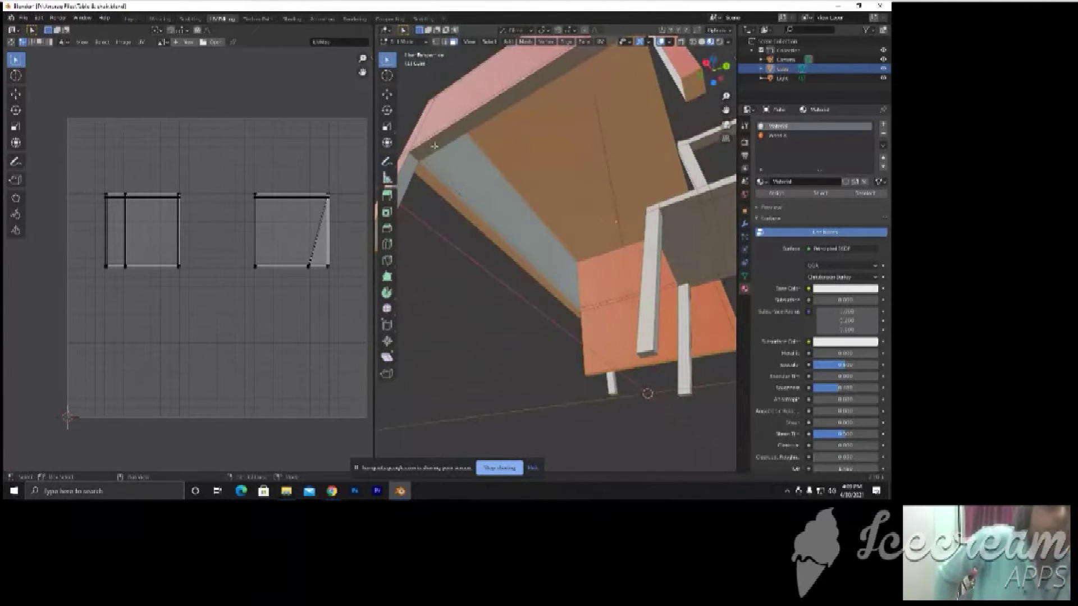
scroll(427, 210, down, 5)
mouse_move(428, 210)
middle_down()
mouse_move(429, 228)
mouse_move(449, 231)
middle_up()
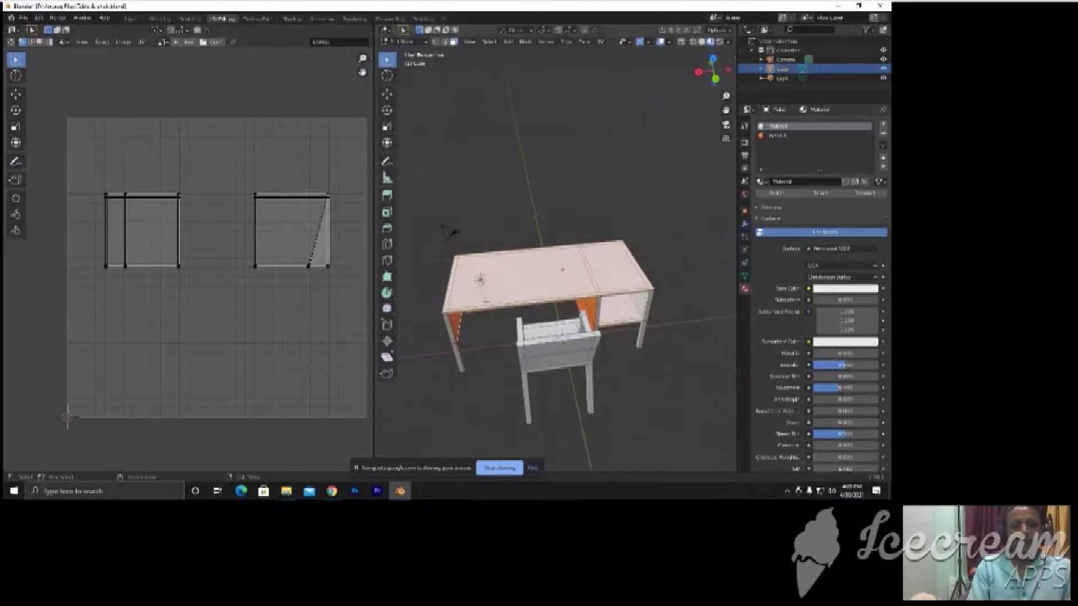
click(883, 124)
click(802, 182)
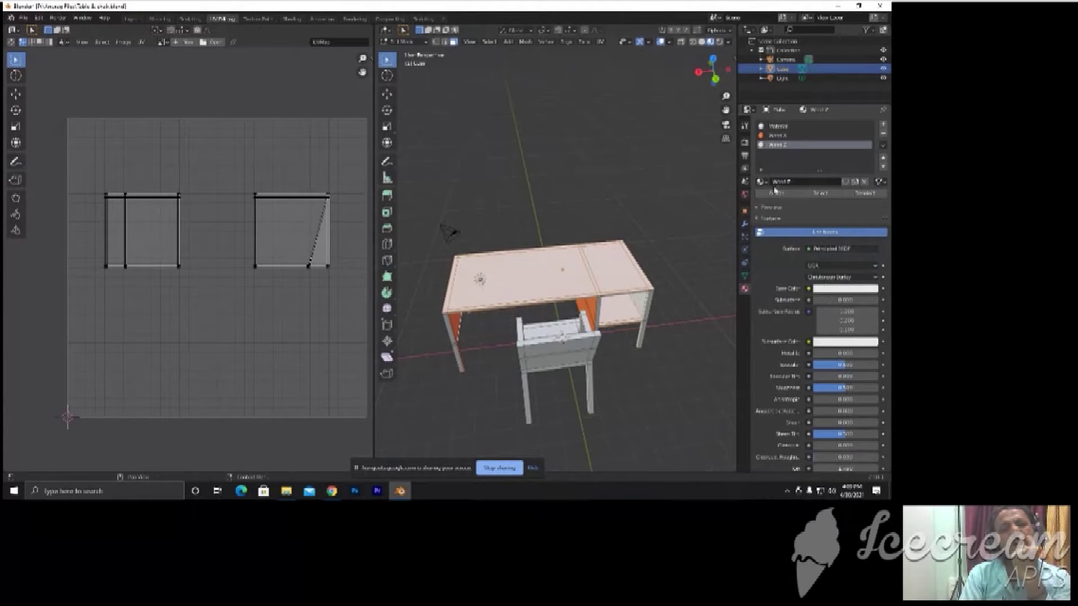
Give the Wood Z material a pink base colour from the colour wheel
click(837, 290)
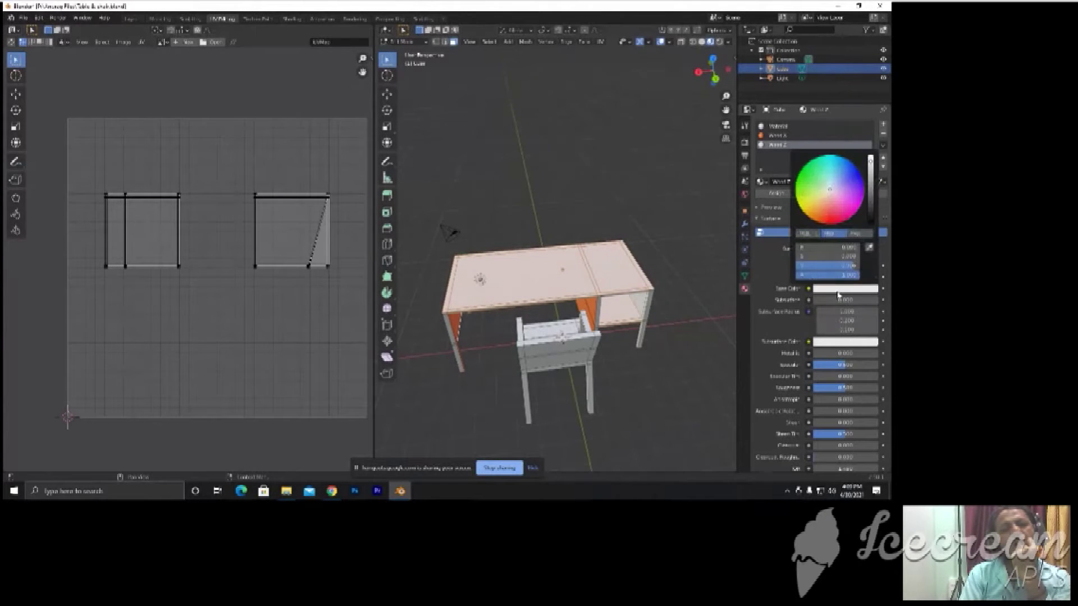
click(839, 218)
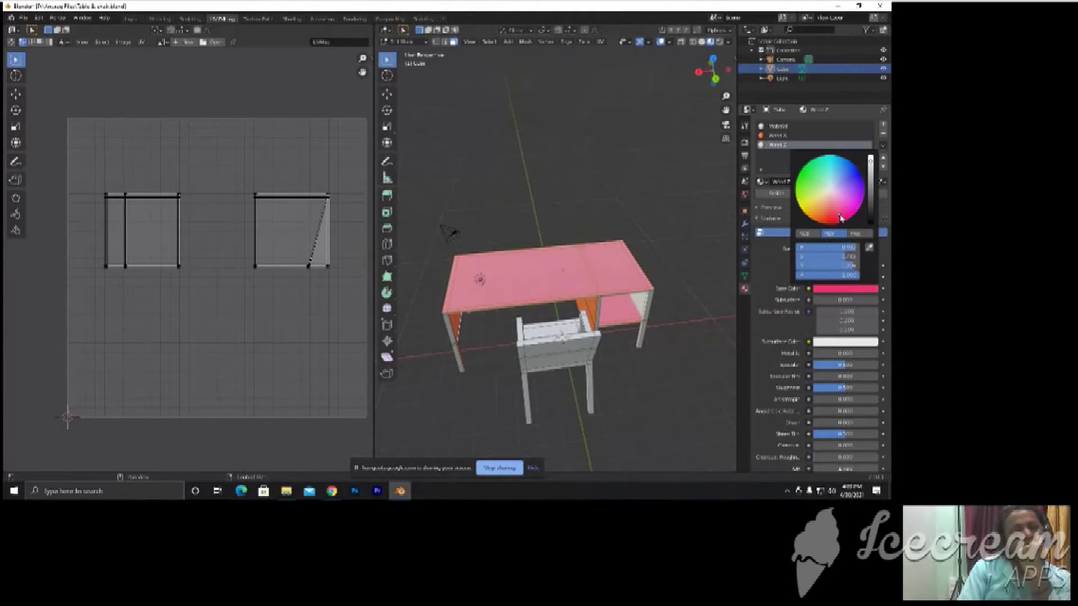
mouse_move(639, 264)
middle_down()
mouse_move(640, 240)
mouse_move(661, 235)
middle_up()
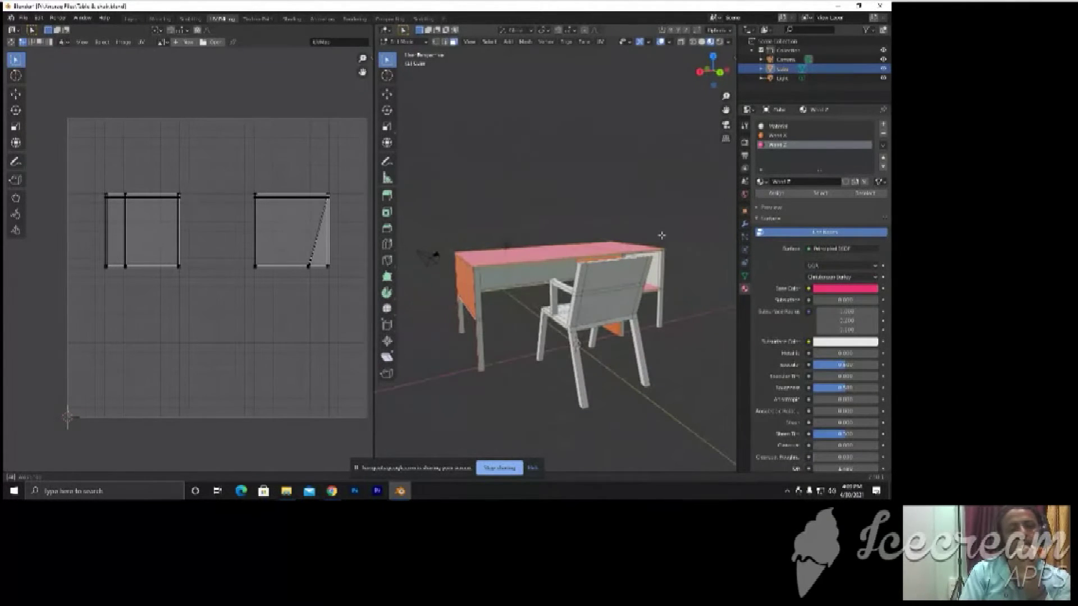
Make the default Material slot active and select the table's back panel face
click(476, 268)
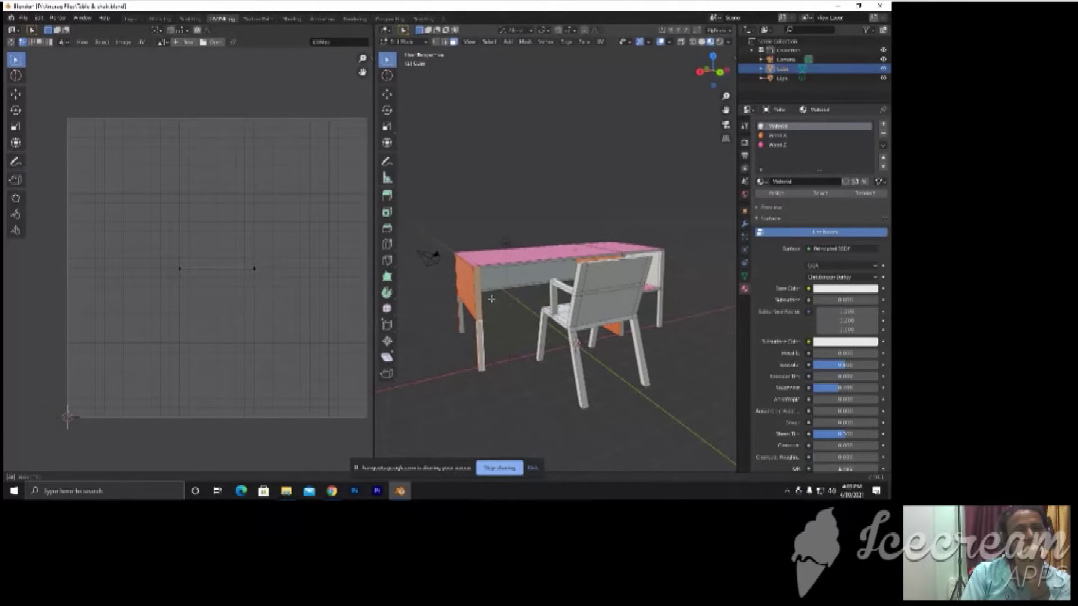
middle_drag(492, 299, 492, 285)
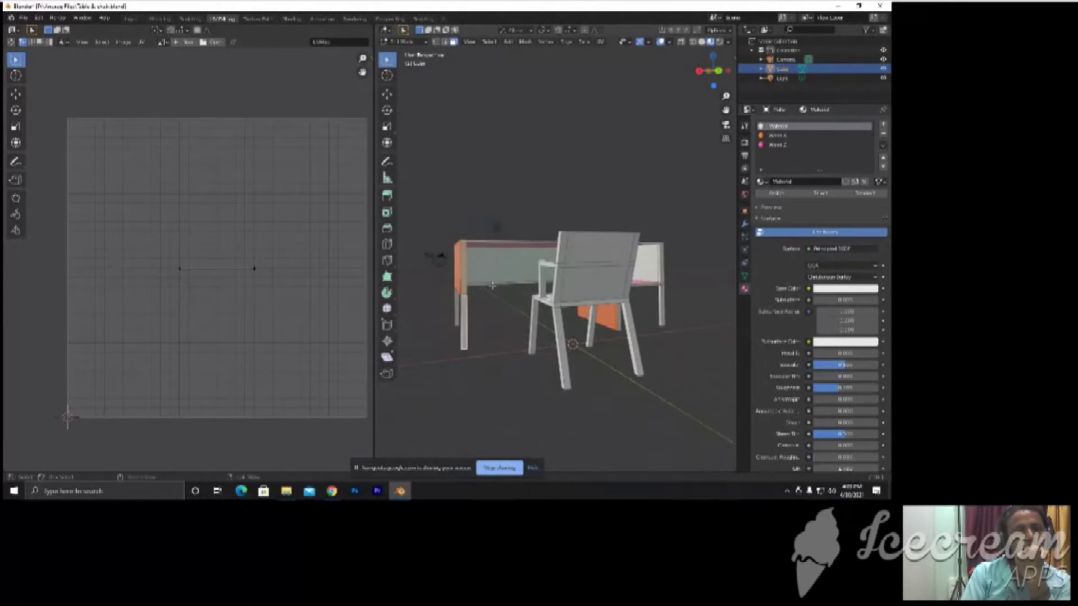
scroll(491, 285, up, 5)
click(479, 283)
scroll(479, 282, down, 5)
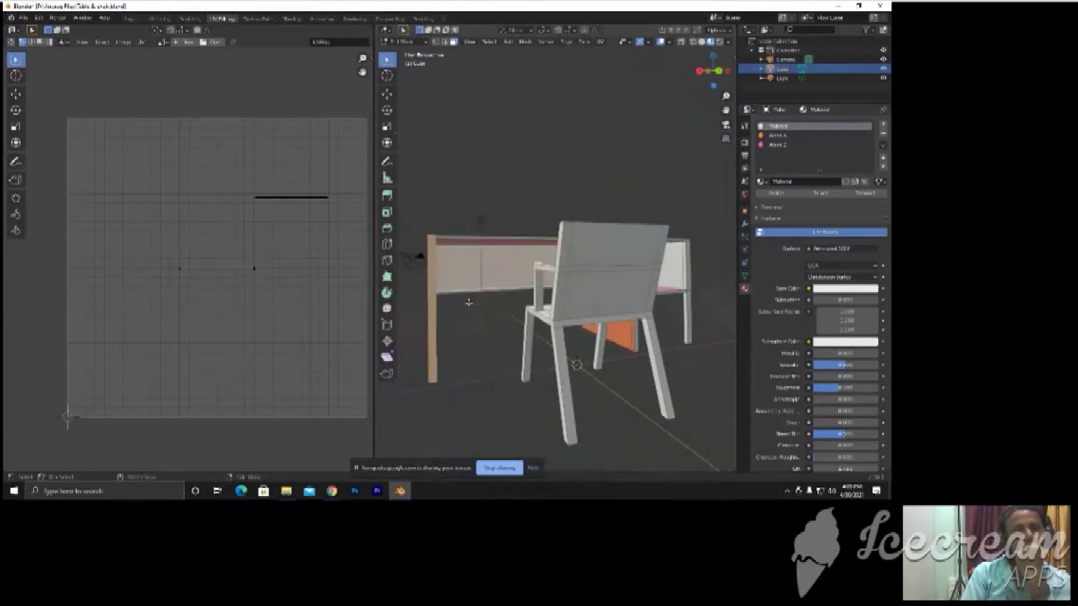
middle_drag(465, 298, 440, 304)
click(436, 300)
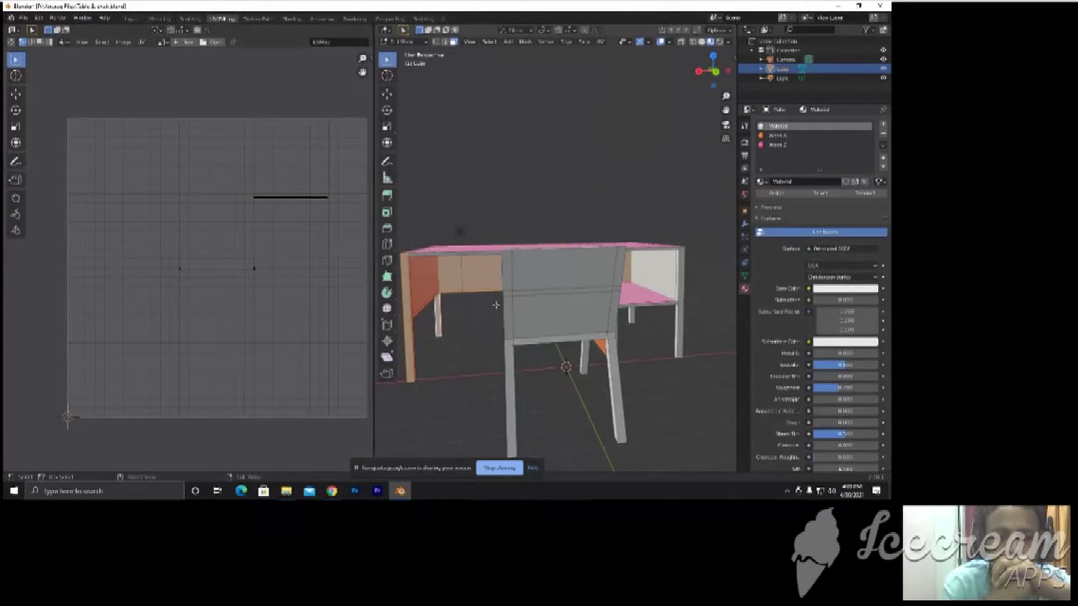
Add the middle and right leg faces and the larger panel face to the selection
middle_drag(563, 295, 535, 298)
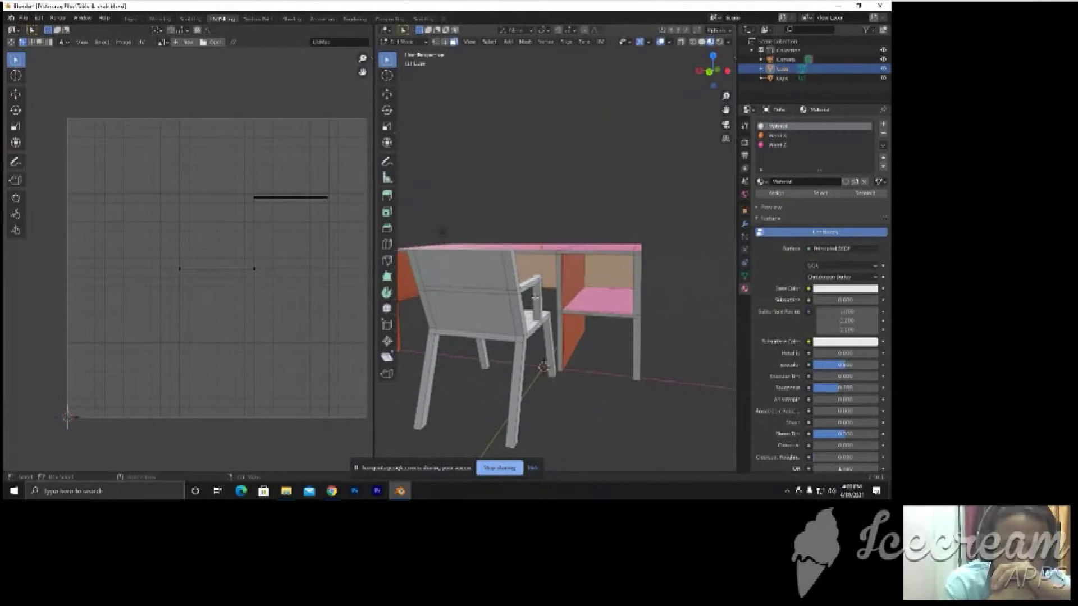
click(562, 313)
click(638, 317)
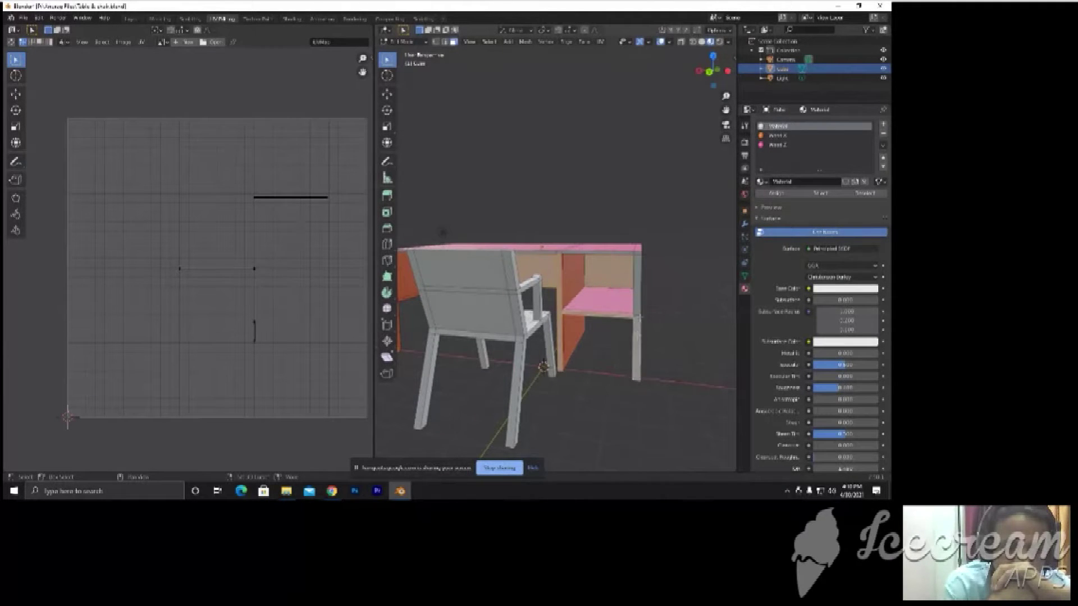
click(637, 284)
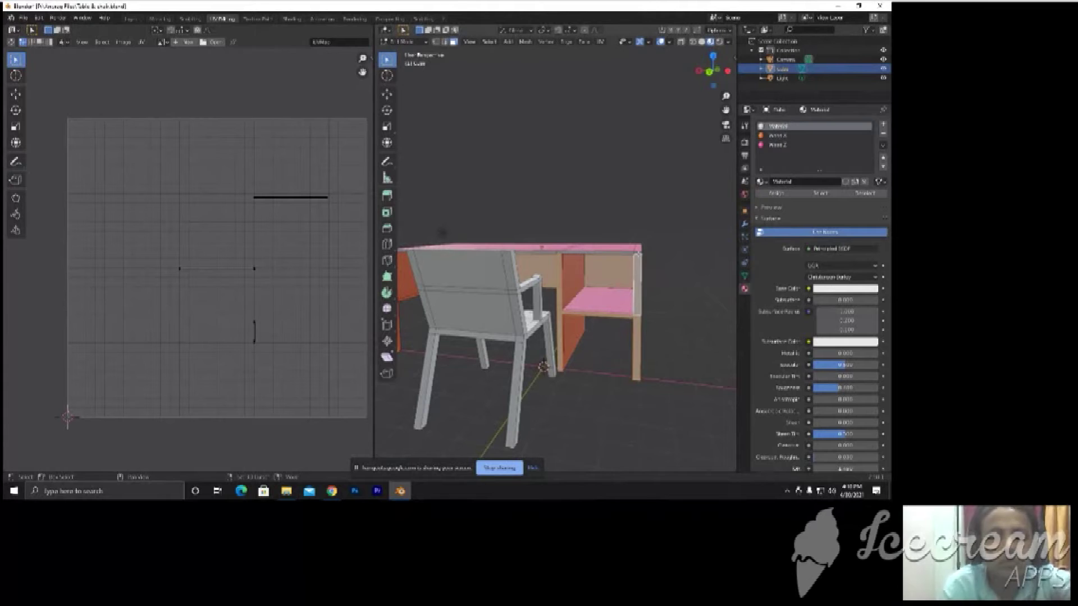
click(624, 252)
click(569, 255)
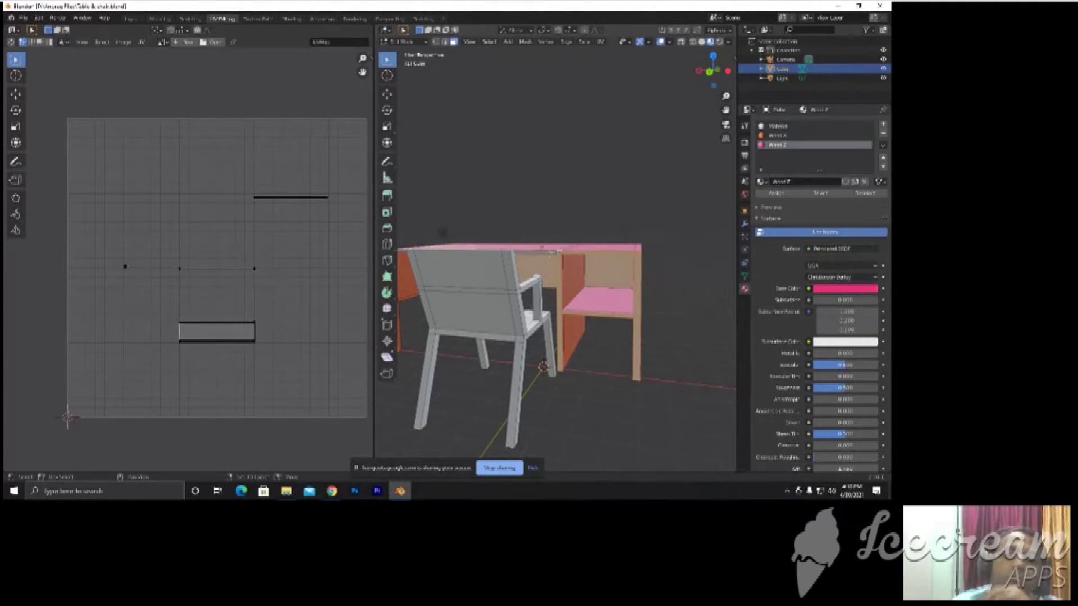
ctrl+click(568, 257)
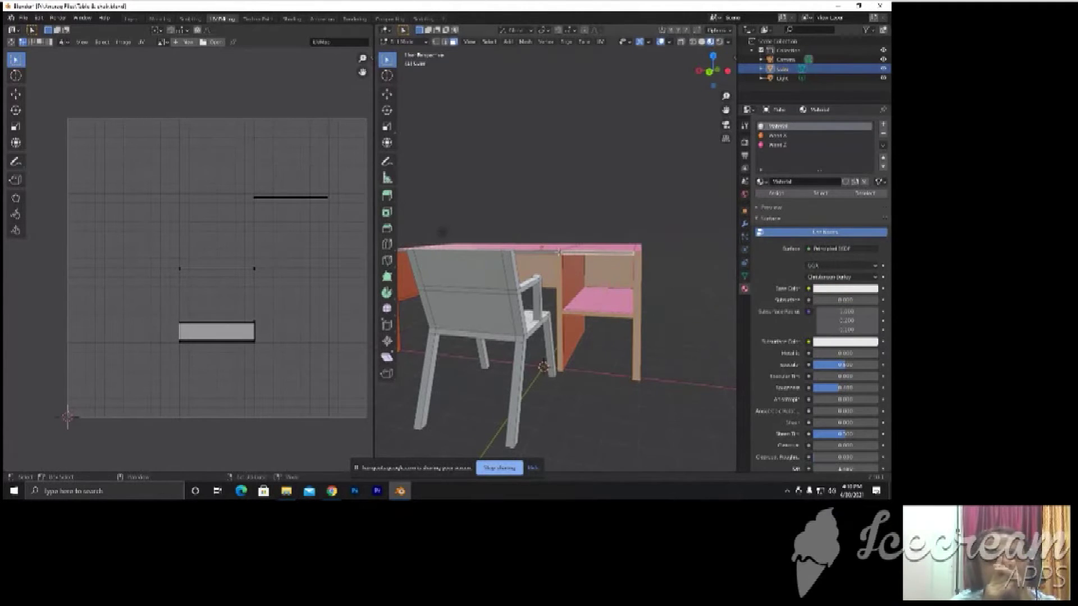
ctrl+click(568, 256)
mouse_move(538, 252)
middle_down()
mouse_move(488, 266)
mouse_move(589, 255)
middle_up()
mouse_move(614, 312)
middle_down()
mouse_move(517, 287)
mouse_move(685, 292)
middle_up()
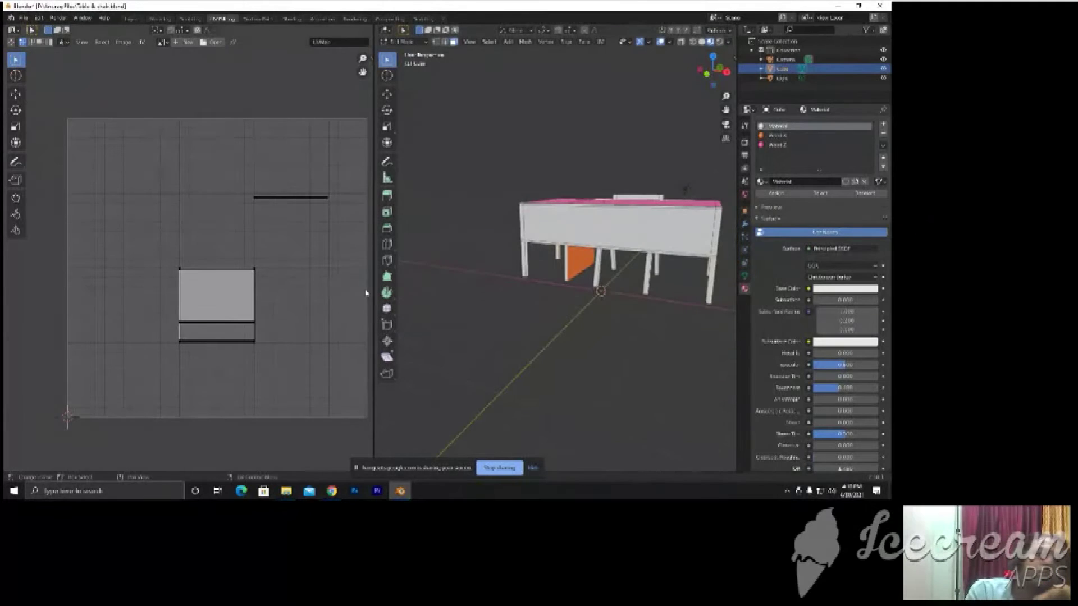
Select the desk's legs, front panel and strip faces, excluding the top face
middle_drag(595, 275, 548, 272)
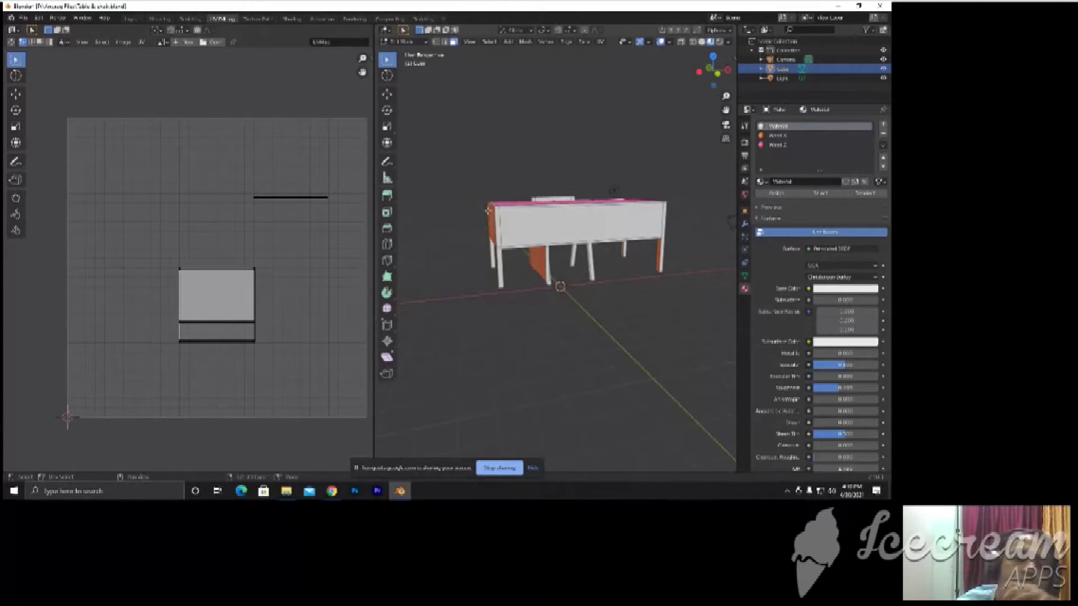
scroll(488, 210, up, 2)
click(631, 171)
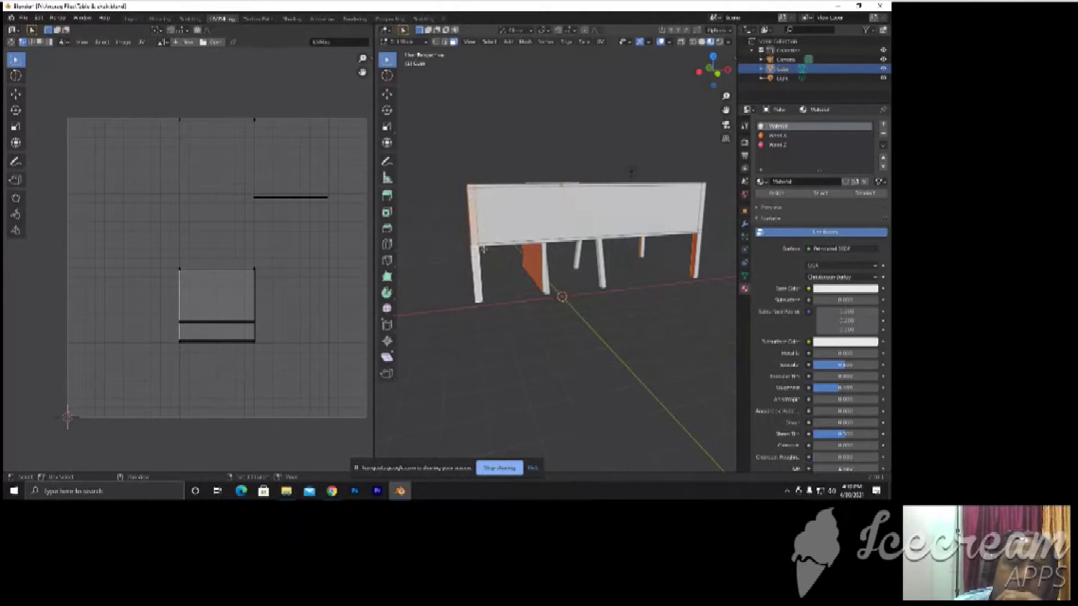
key(a)
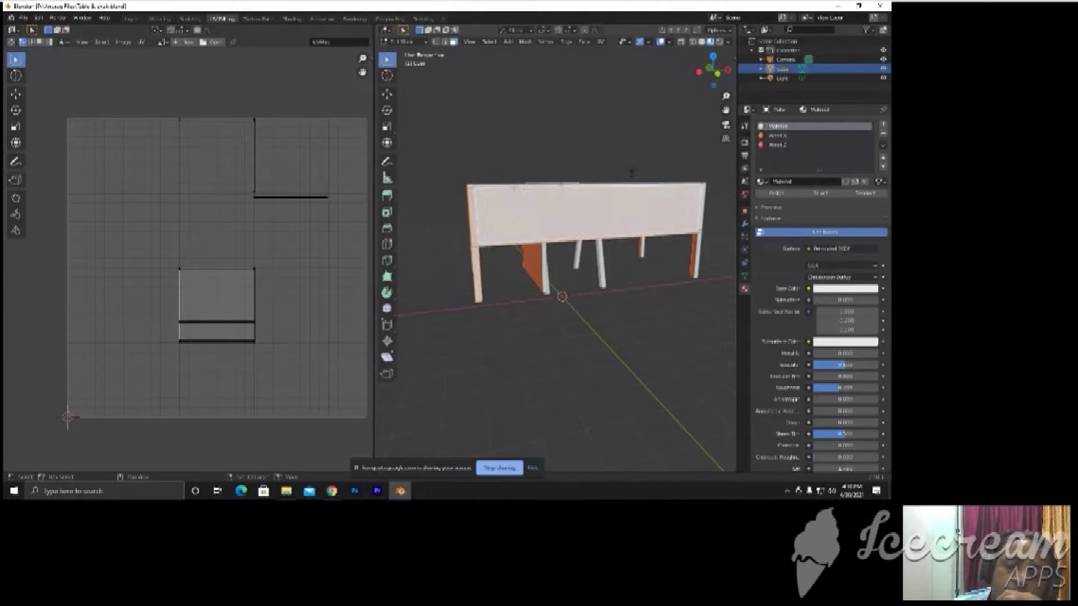
mouse_move(515, 184)
middle_down()
mouse_move(451, 217)
mouse_move(599, 199)
middle_up()
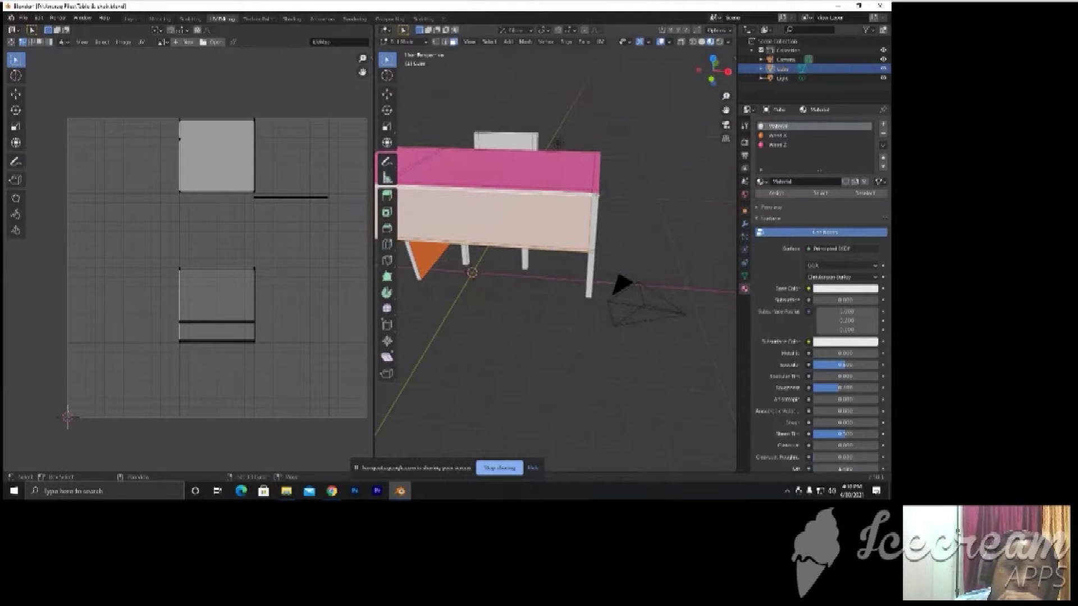
click(593, 208)
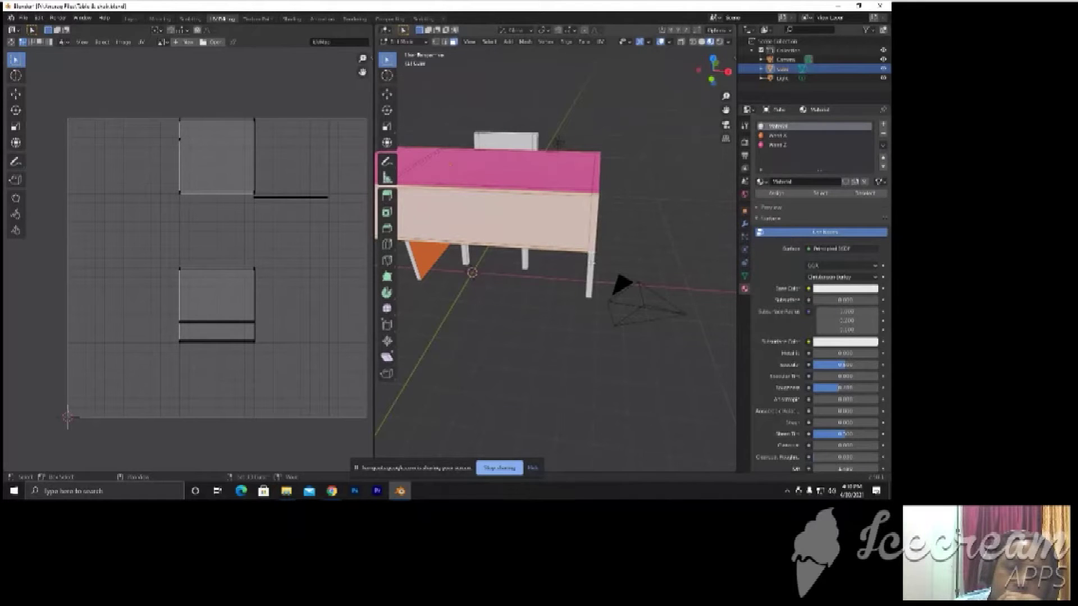
Orbit under and around the desk to inspect the selected legs and panels
mouse_move(564, 272)
middle_down()
mouse_move(493, 268)
mouse_move(421, 216)
middle_up()
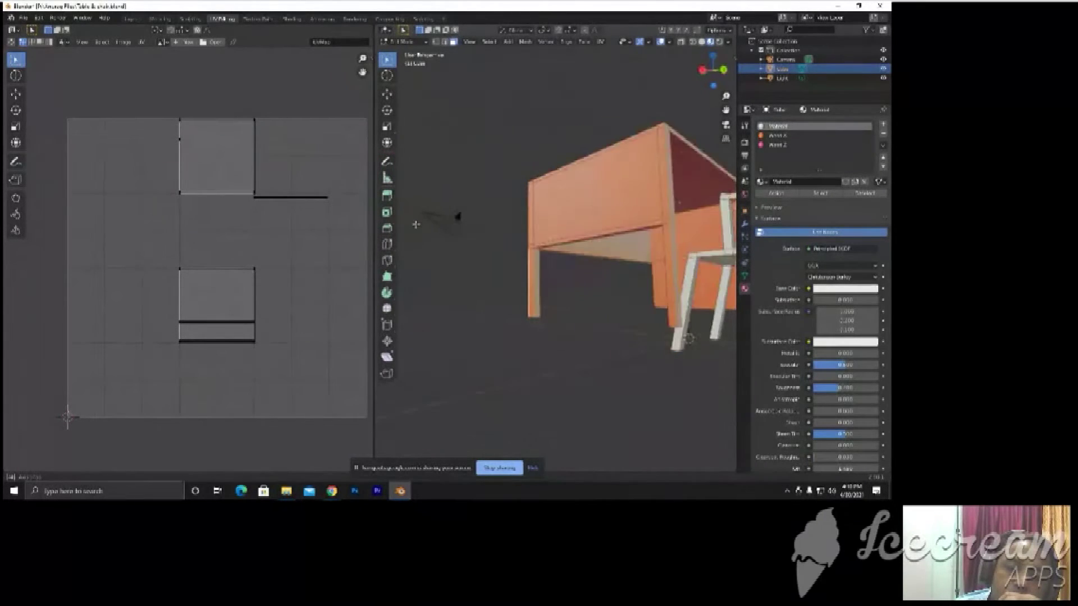
scroll(718, 236, up, 3)
scroll(718, 236, down, 5)
mouse_move(718, 235)
middle_down()
mouse_move(519, 247)
mouse_move(550, 265)
mouse_move(505, 288)
mouse_move(491, 203)
mouse_move(482, 283)
mouse_move(433, 285)
mouse_move(509, 279)
middle_up()
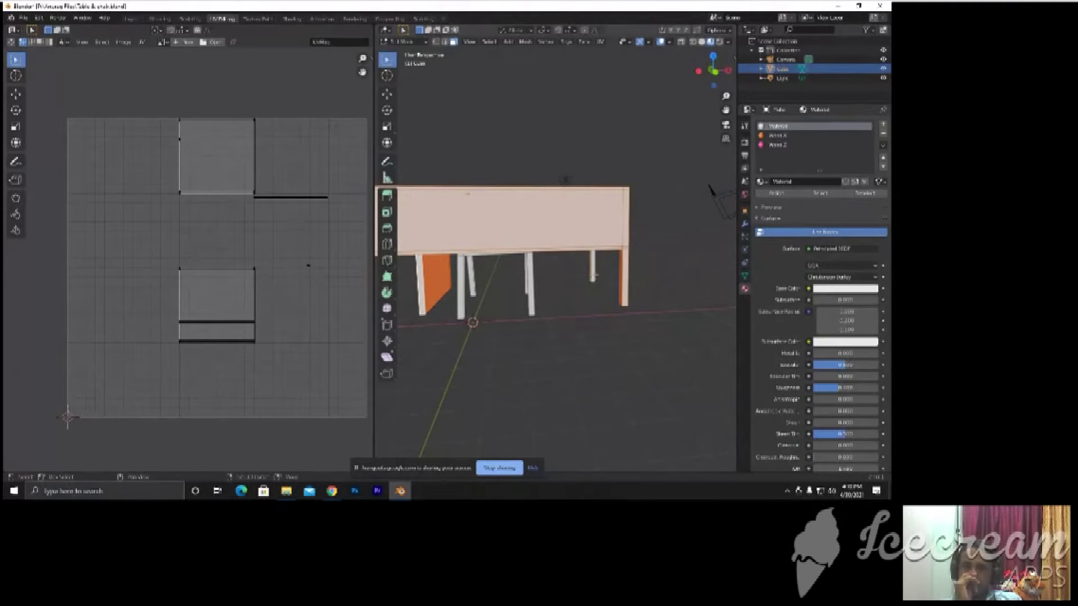
mouse_move(509, 279)
middle_down()
mouse_move(440, 271)
mouse_move(474, 291)
mouse_move(555, 288)
mouse_move(688, 255)
mouse_move(680, 270)
mouse_move(582, 258)
mouse_move(728, 264)
mouse_move(674, 275)
middle_up()
scroll(724, 264, down, 5)
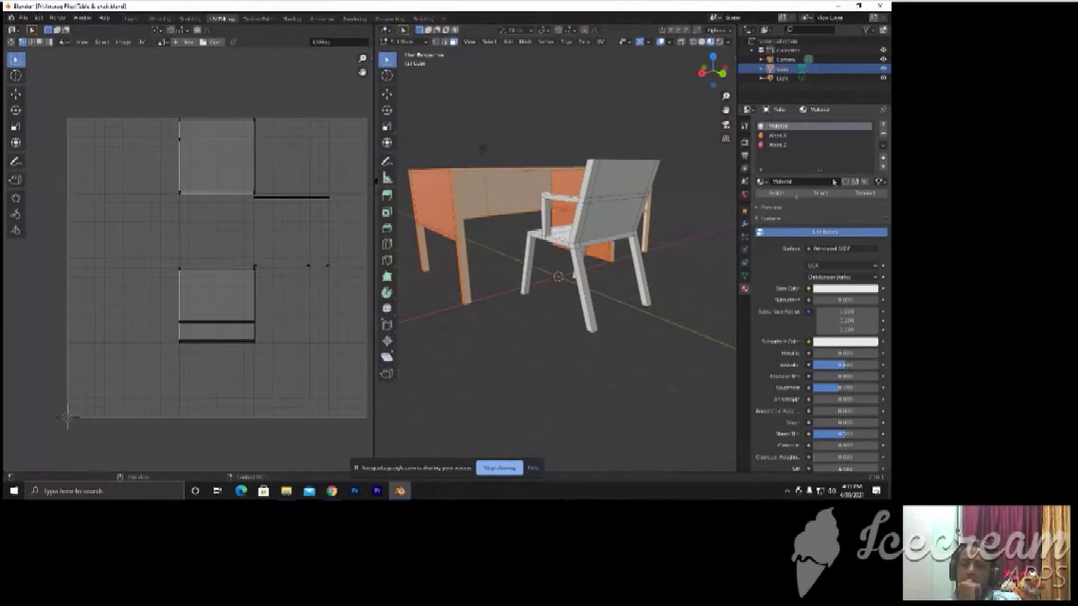
Add a fourth material slot with a new material named Wood Y and a yellow base colour
click(884, 125)
click(799, 185)
text(Wood 3)
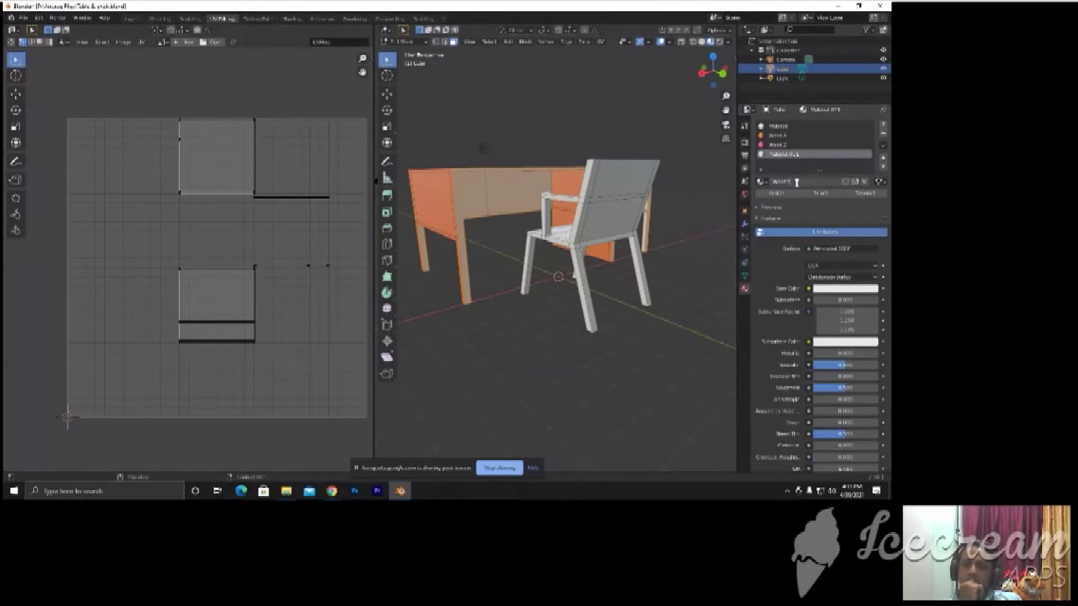
key(Return)
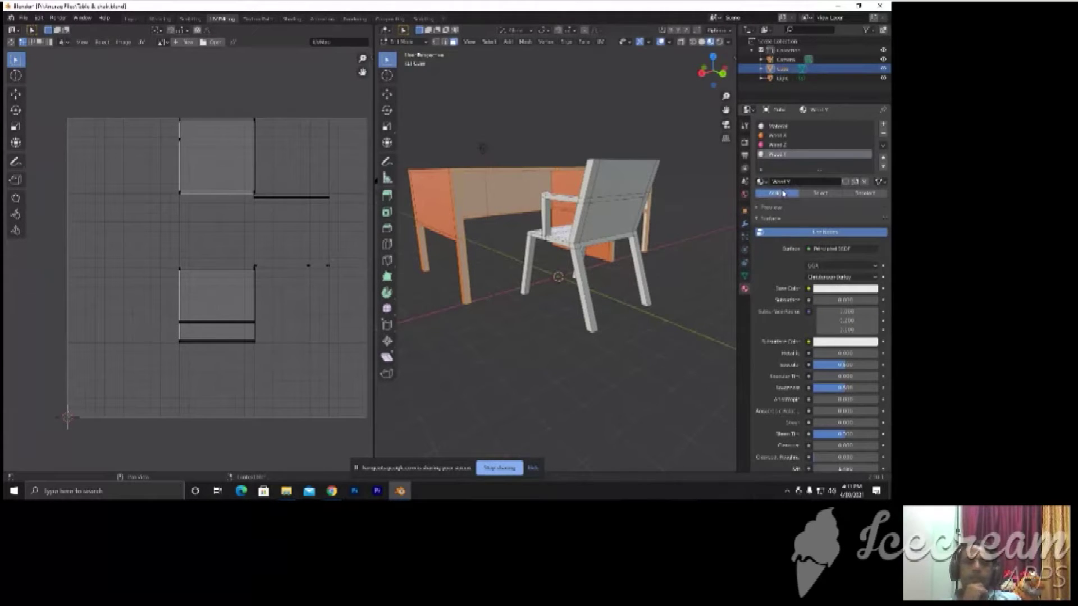
click(808, 289)
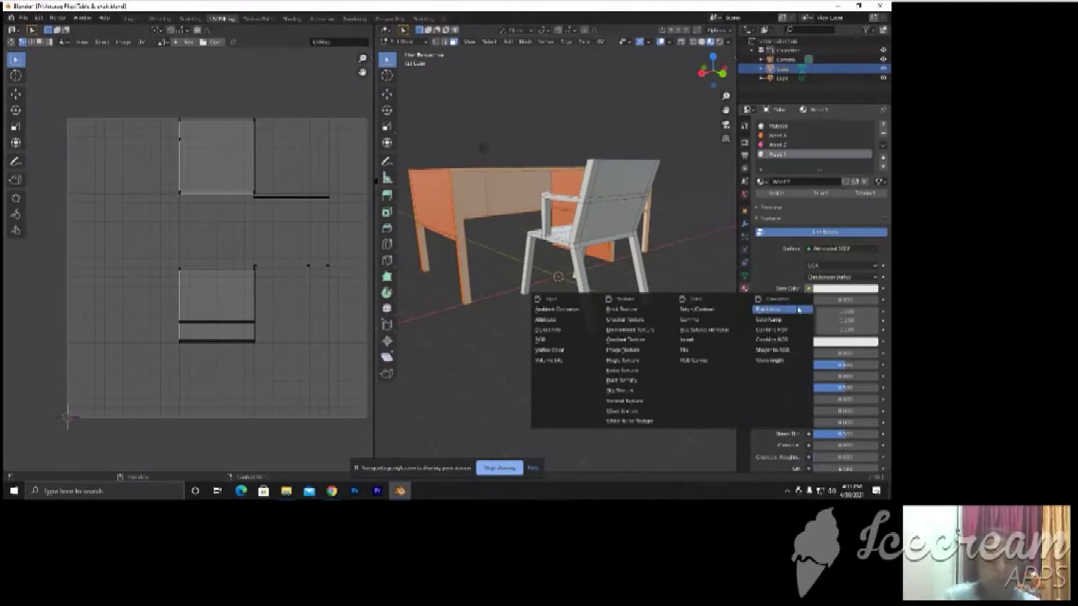
click(824, 291)
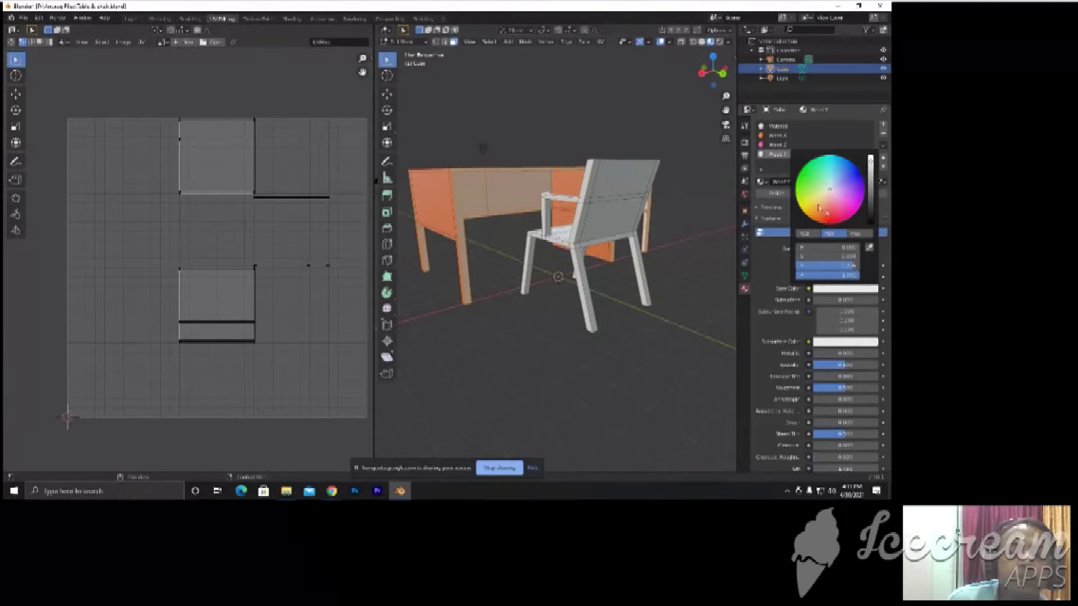
click(815, 205)
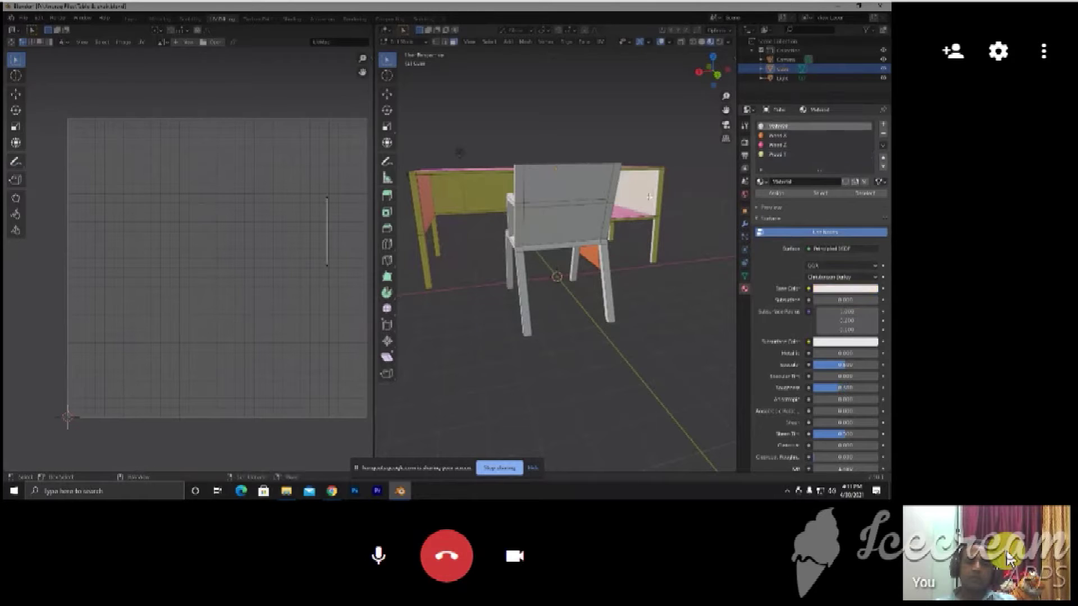
click(772, 137)
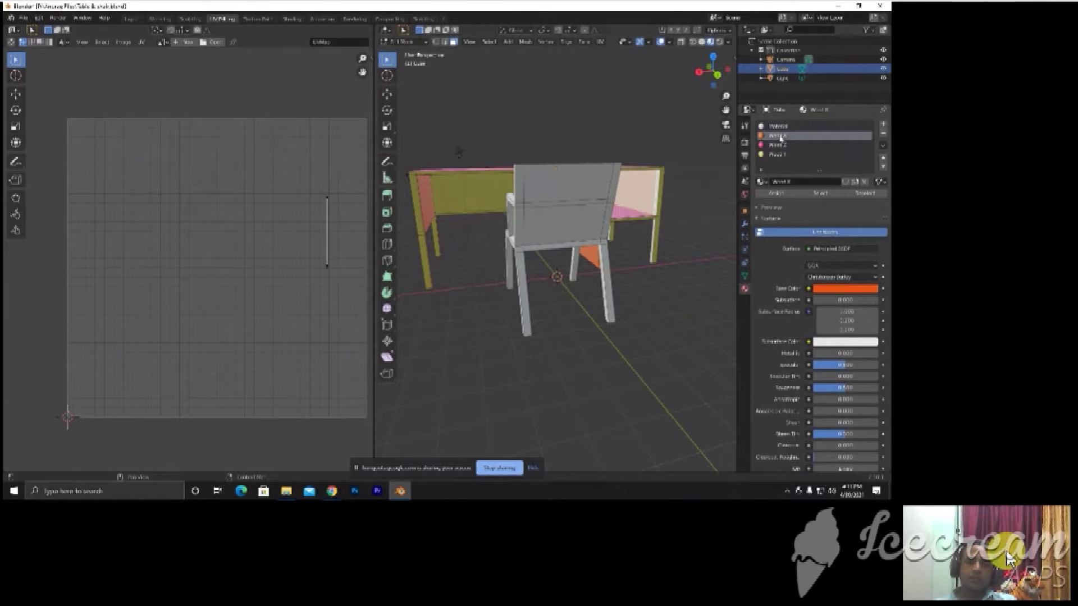
click(777, 194)
mouse_move(629, 289)
middle_down()
mouse_move(561, 292)
mouse_move(656, 257)
middle_up()
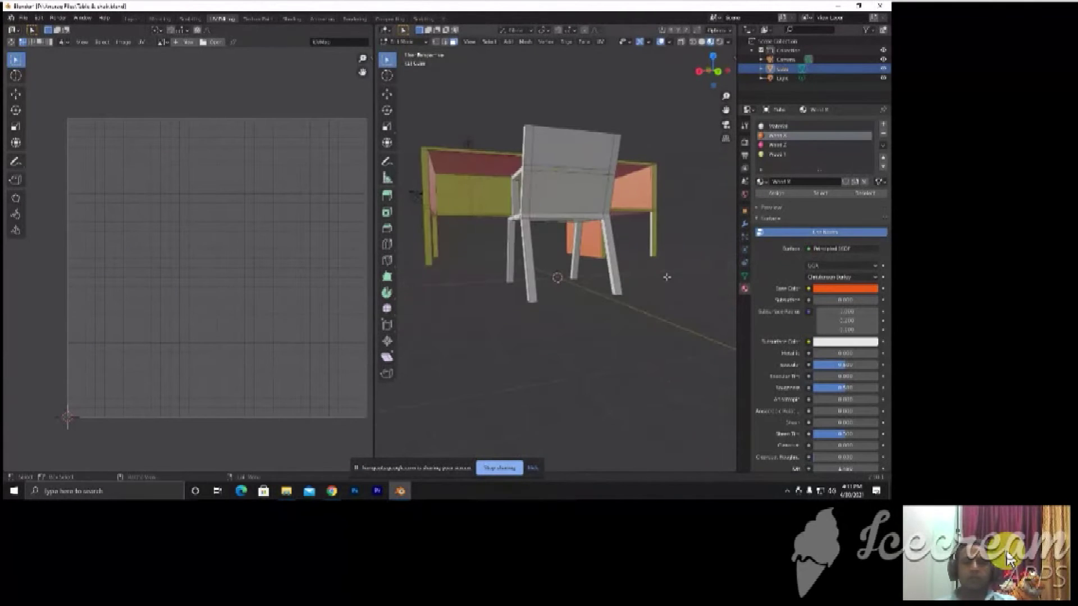
click(657, 257)
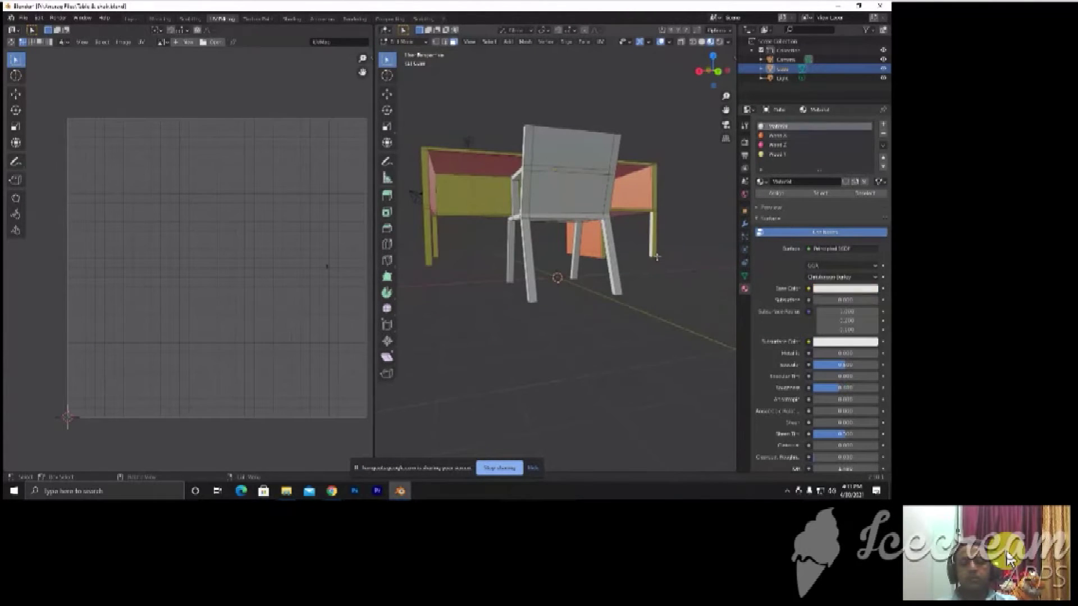
click(778, 135)
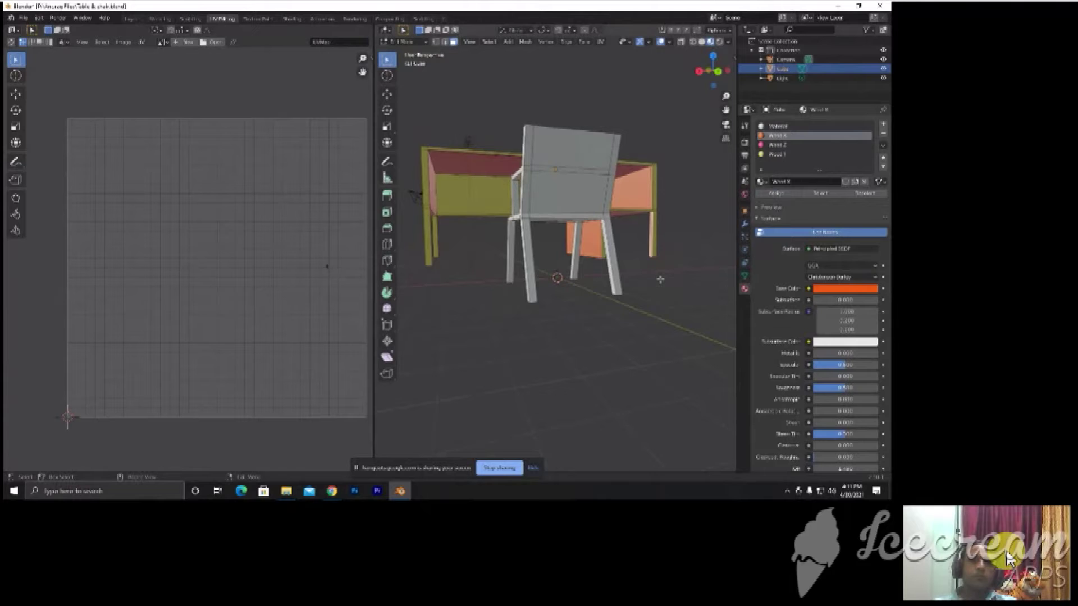
mouse_move(645, 281)
middle_down()
mouse_move(554, 302)
mouse_move(605, 242)
middle_up()
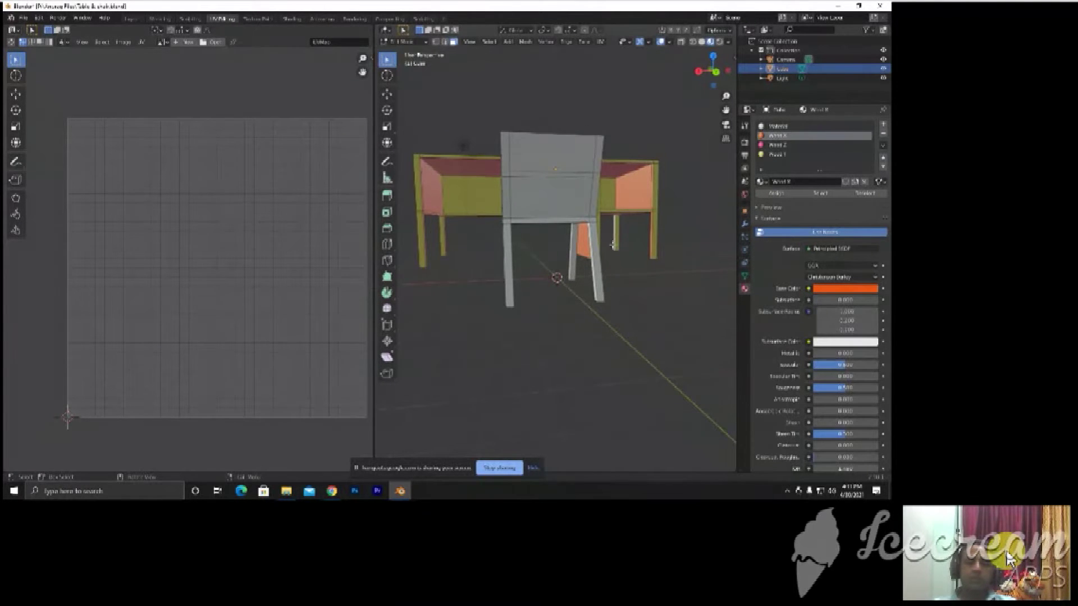
click(785, 126)
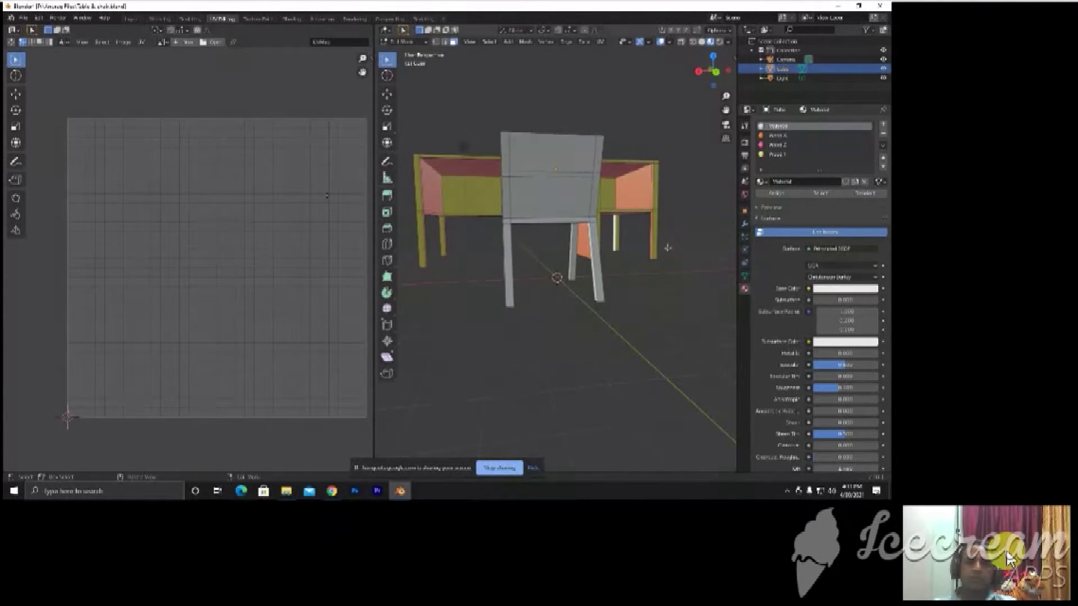
click(781, 137)
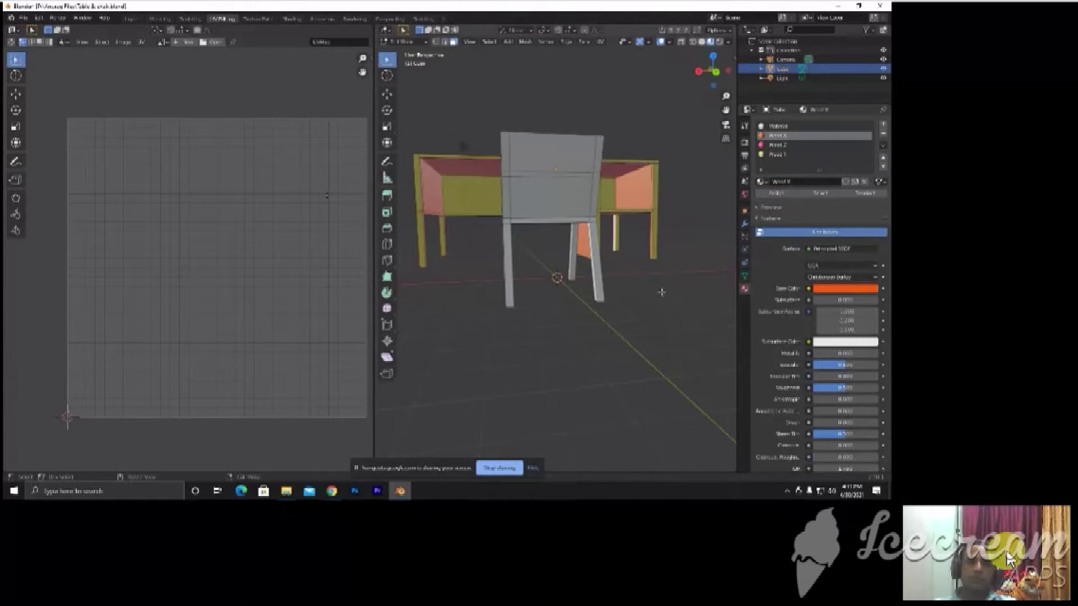
mouse_move(644, 310)
middle_down()
mouse_move(681, 180)
mouse_move(448, 320)
mouse_move(578, 312)
mouse_move(614, 343)
mouse_move(561, 270)
mouse_move(664, 264)
mouse_move(640, 248)
mouse_move(617, 268)
mouse_move(562, 273)
mouse_move(628, 320)
mouse_move(593, 326)
mouse_move(669, 326)
mouse_move(561, 326)
middle_up()
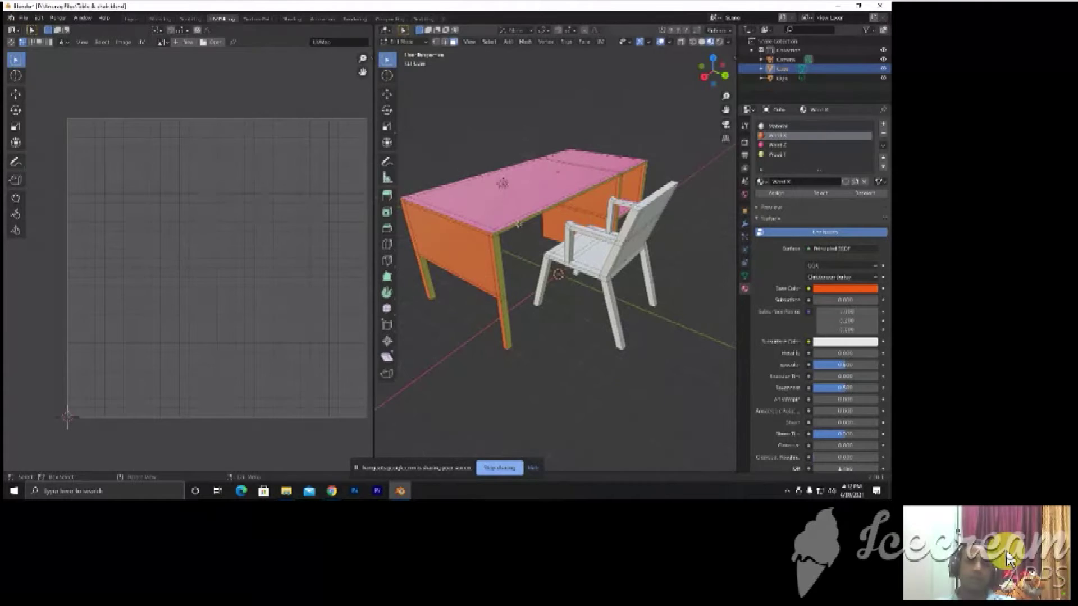
Select the whole table mesh, starting from the tabletop's front face, to show all UV islands
middle_drag(518, 223, 549, 230)
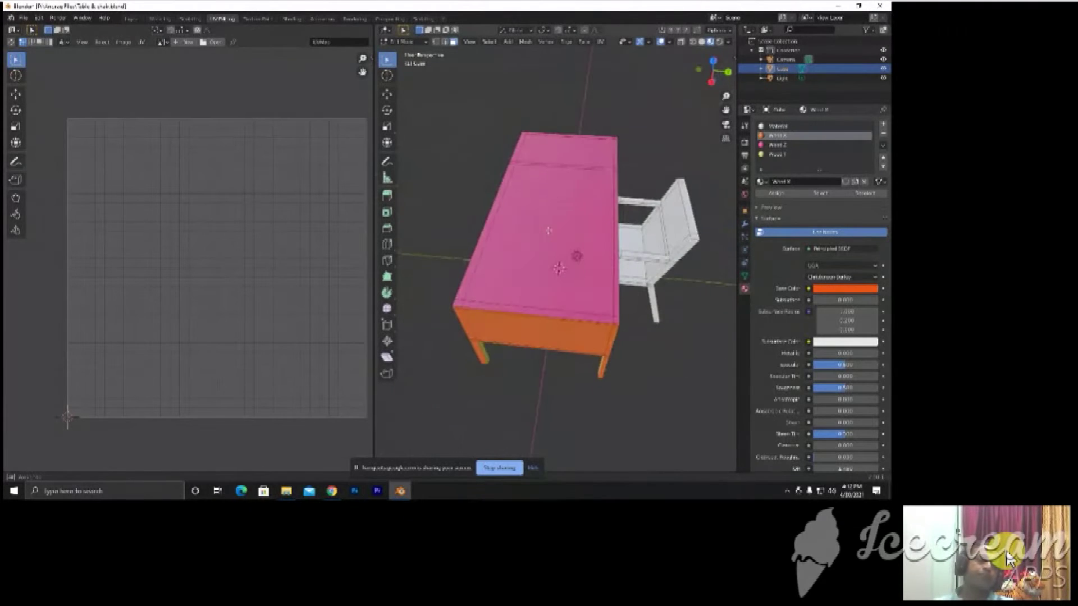
click(519, 310)
key(a)
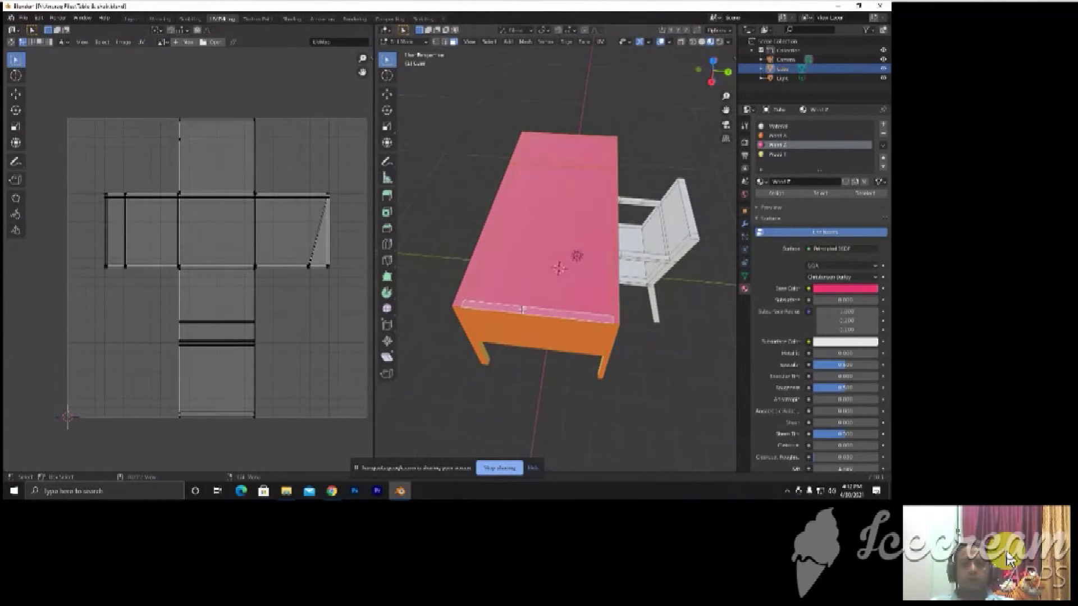
mouse_move(522, 309)
middle_down()
mouse_move(507, 283)
mouse_move(425, 271)
mouse_move(592, 298)
mouse_move(603, 210)
mouse_move(480, 313)
mouse_move(409, 298)
mouse_move(426, 303)
middle_up()
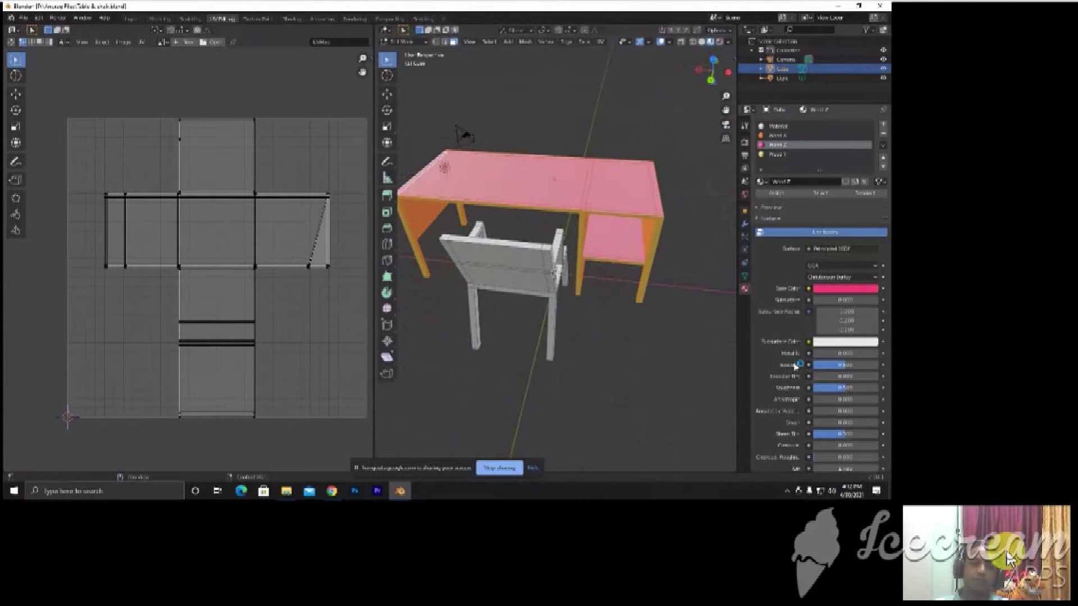
Shift the Wood Z base colour to a salmon tone and open the Base Color input menu
click(824, 292)
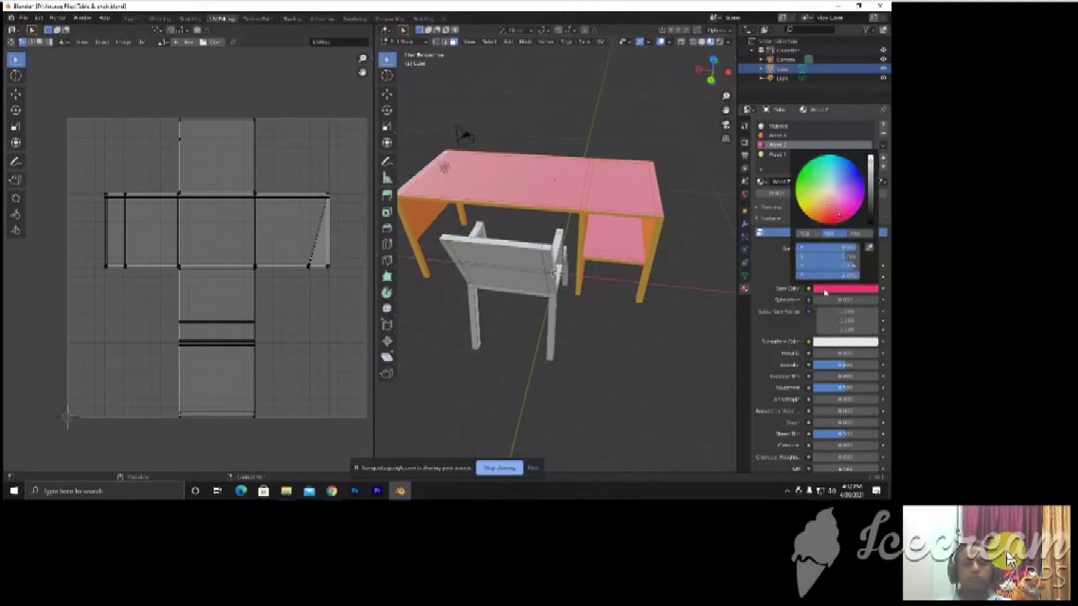
drag(821, 206, 835, 195)
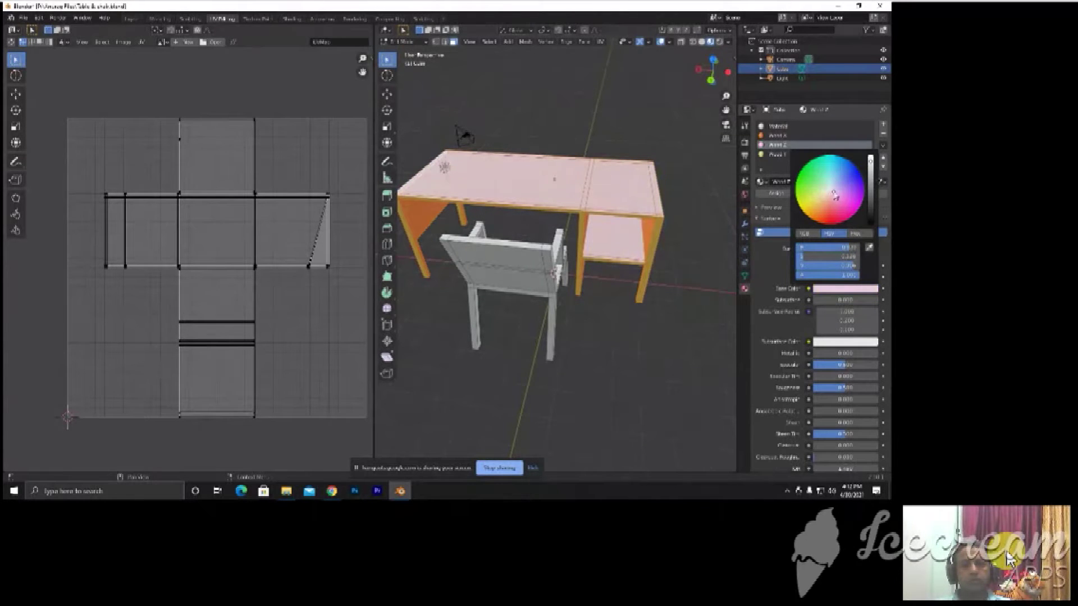
drag(835, 195, 840, 191)
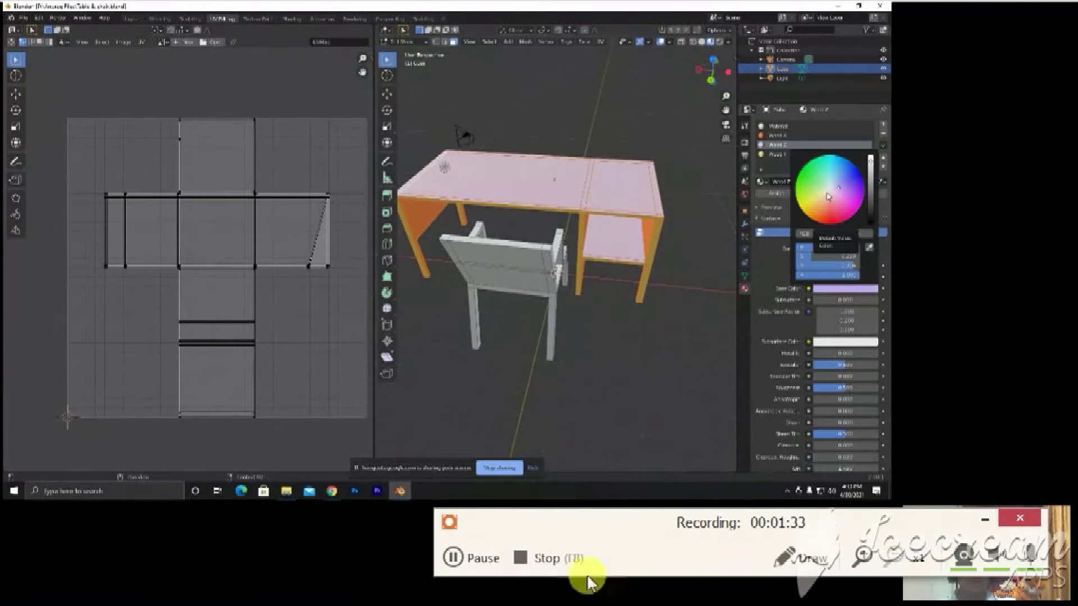
click(456, 559)
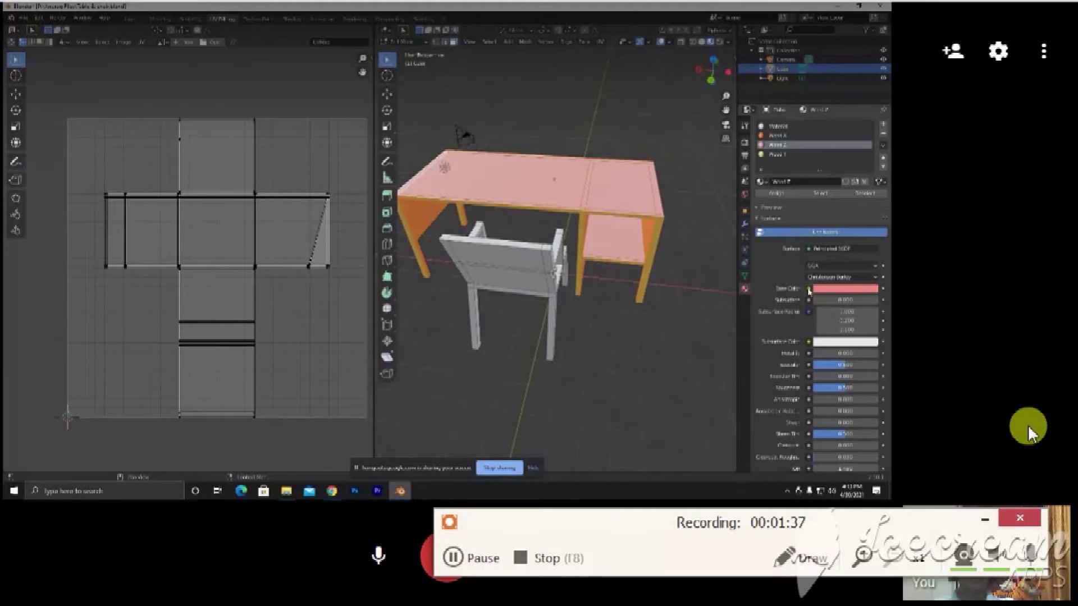
click(983, 519)
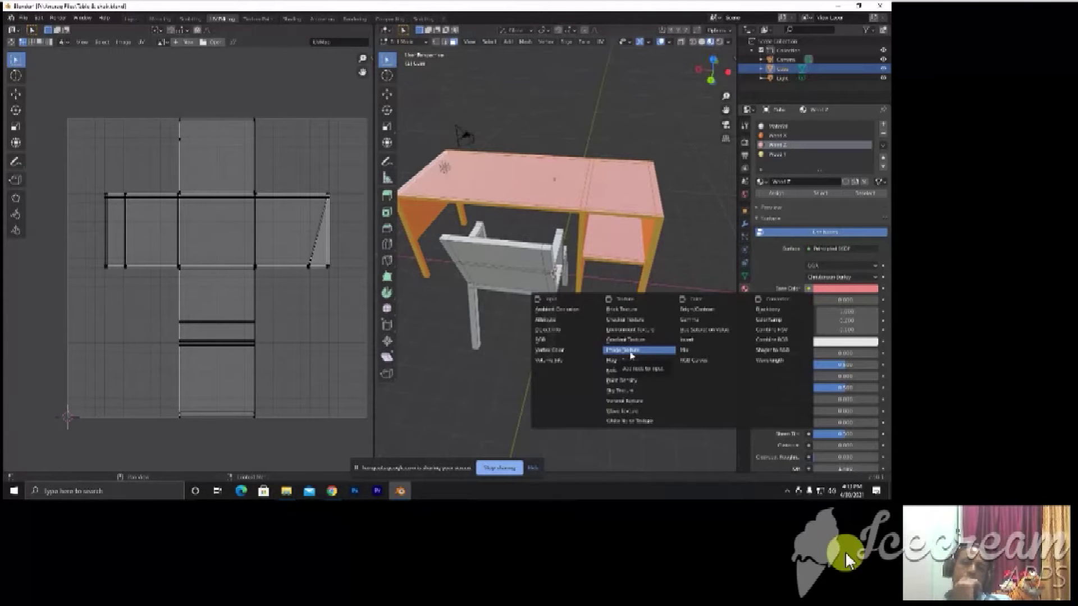
Drive the Wood Z base colour with an Image Texture and browse to Downloads > Wood Textures
click(632, 352)
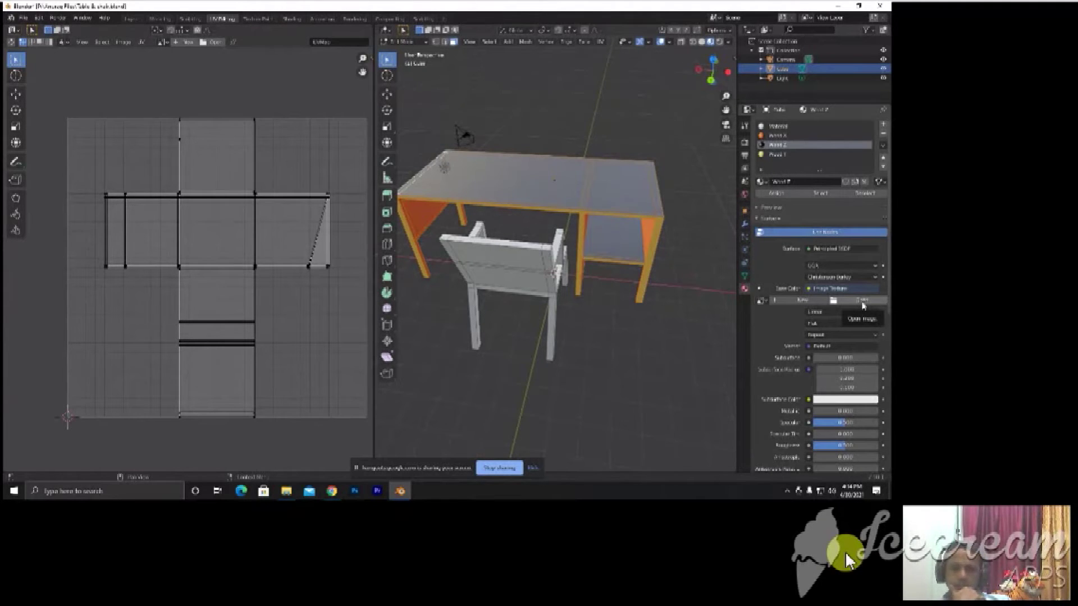
click(862, 301)
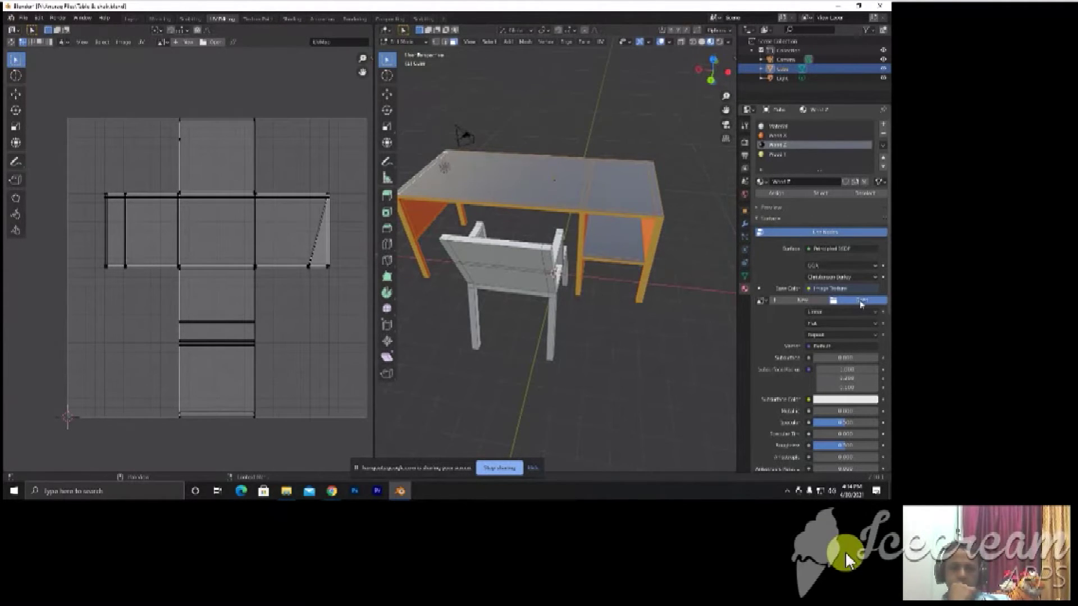
click(247, 145)
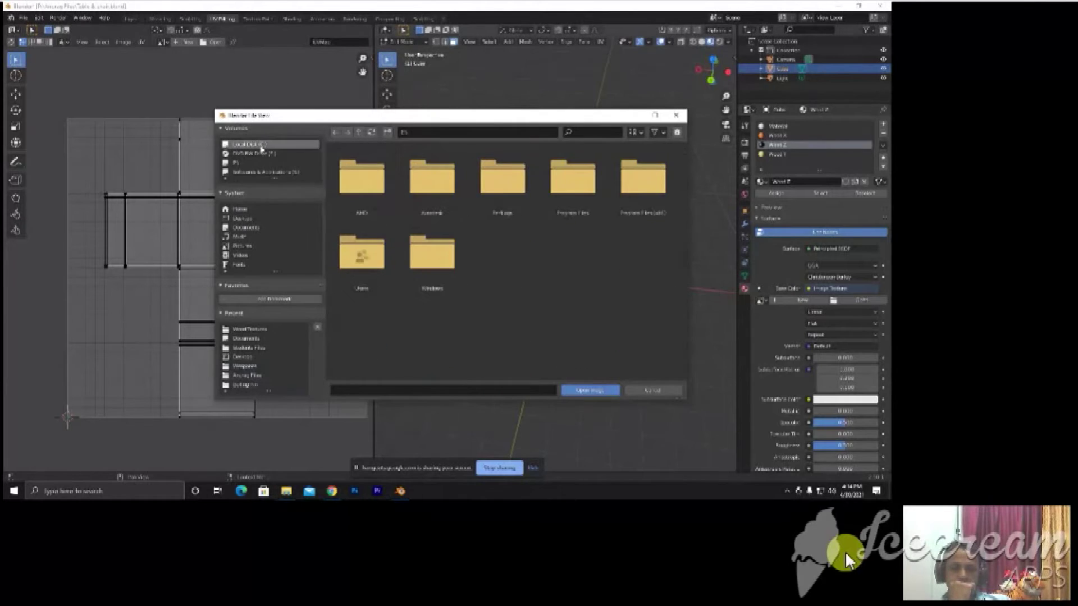
double_click(365, 258)
double_click(373, 191)
double_click(578, 258)
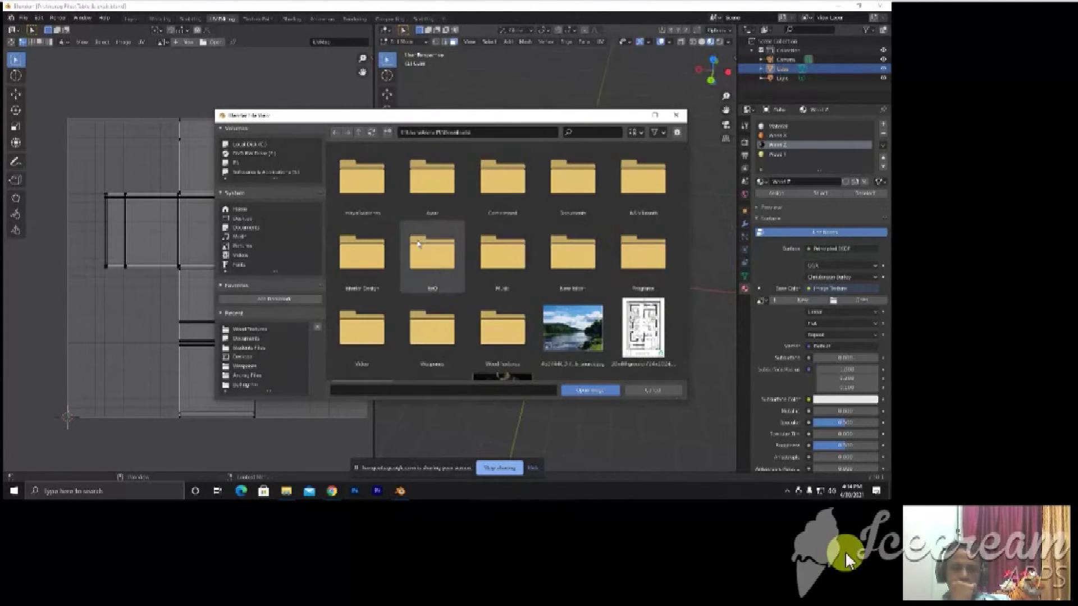
double_click(503, 329)
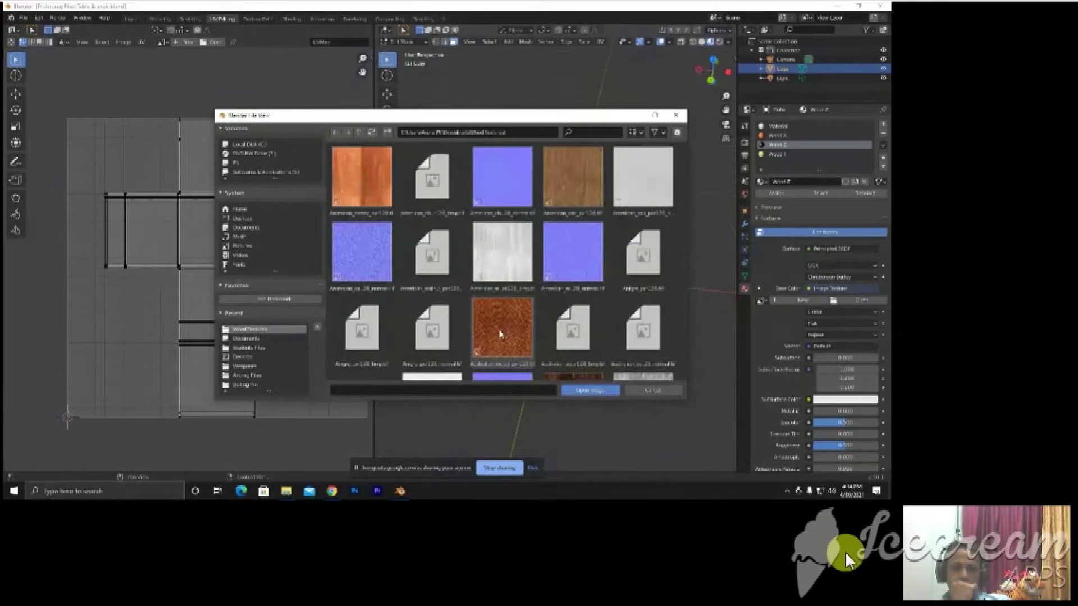
Look through the wood textures and pick the dark wood image
click(457, 227)
scroll(476, 248, down, 2)
scroll(476, 248, down, 2)
scroll(476, 249, down, 2)
scroll(477, 249, down, 3)
scroll(477, 248, down, 2)
scroll(476, 248, down, 2)
scroll(476, 249, down, 2)
scroll(477, 248, down, 3)
scroll(476, 249, down, 2)
scroll(477, 249, down, 2)
scroll(476, 248, down, 3)
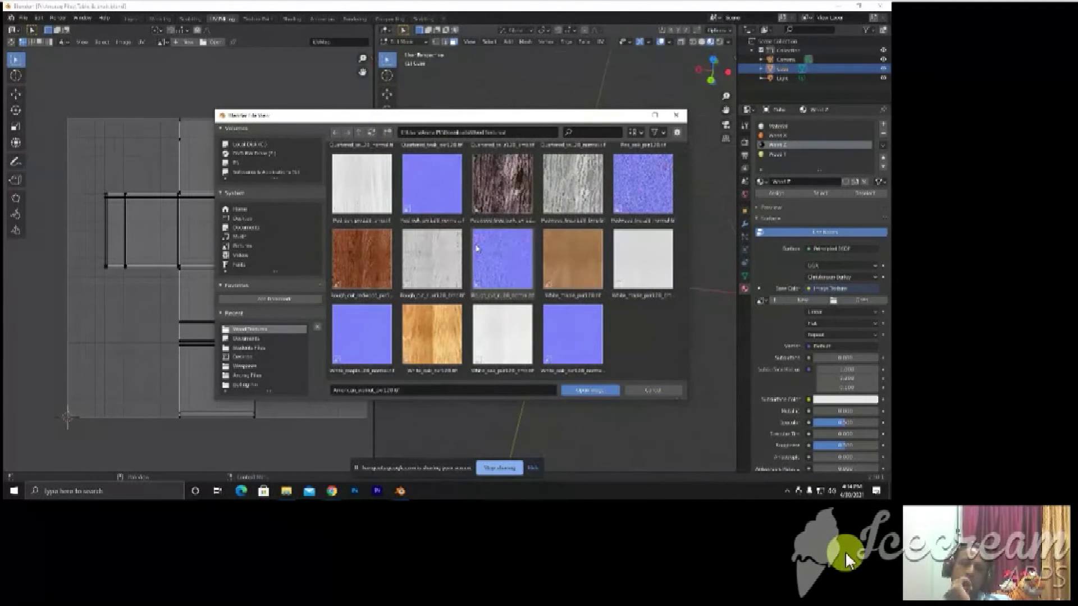
scroll(476, 248, up, 3)
scroll(477, 249, up, 3)
scroll(476, 249, up, 3)
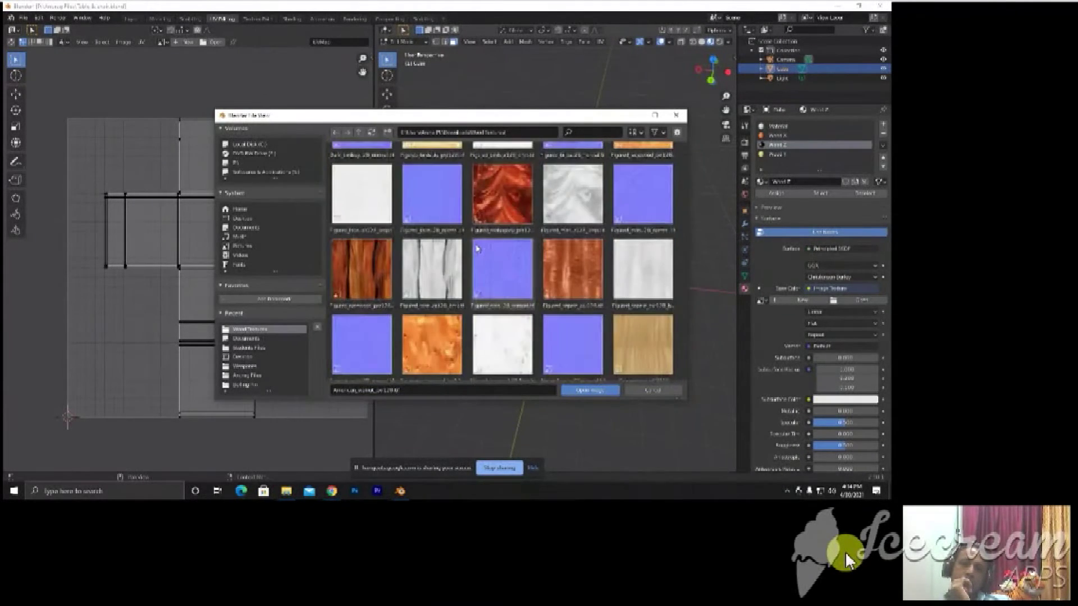
scroll(476, 249, up, 2)
scroll(505, 258, up, 2)
scroll(538, 269, up, 2)
scroll(582, 288, up, 2)
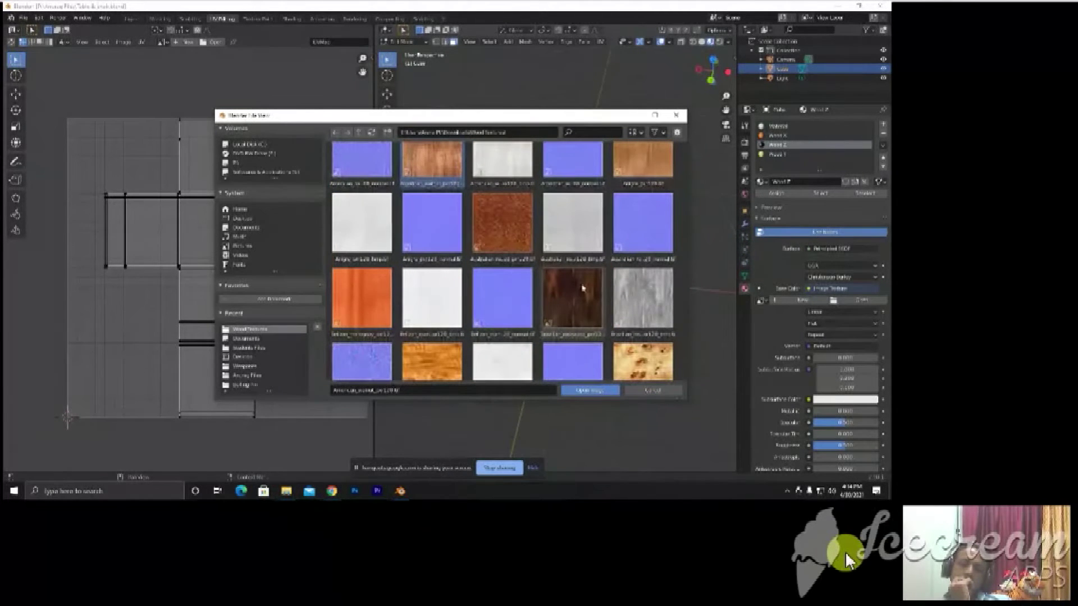
click(575, 297)
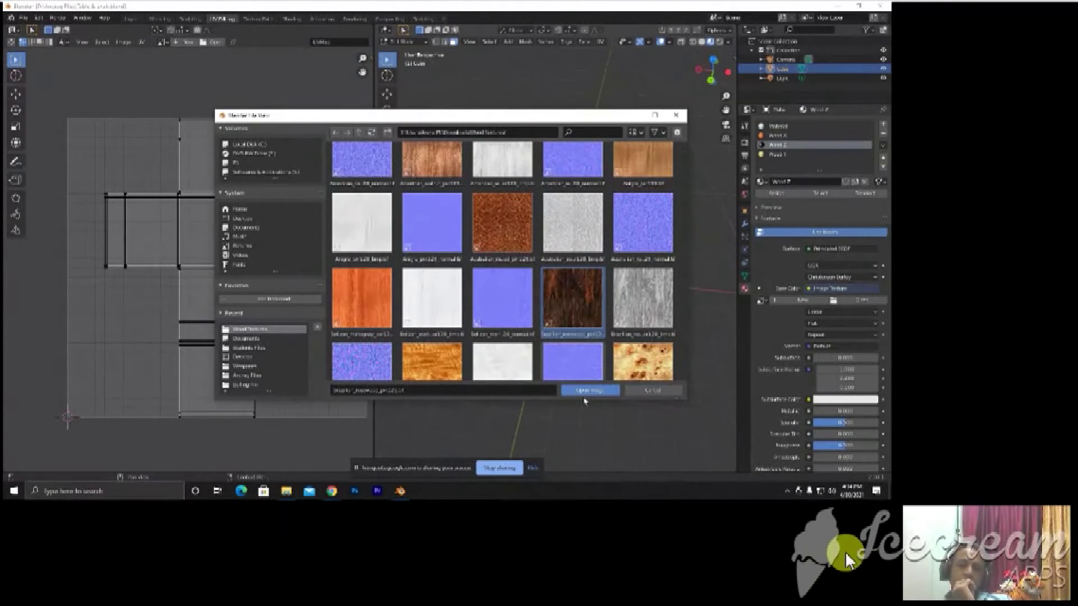
Load the dark wood image and fit it in the UV editor behind the islands
click(588, 391)
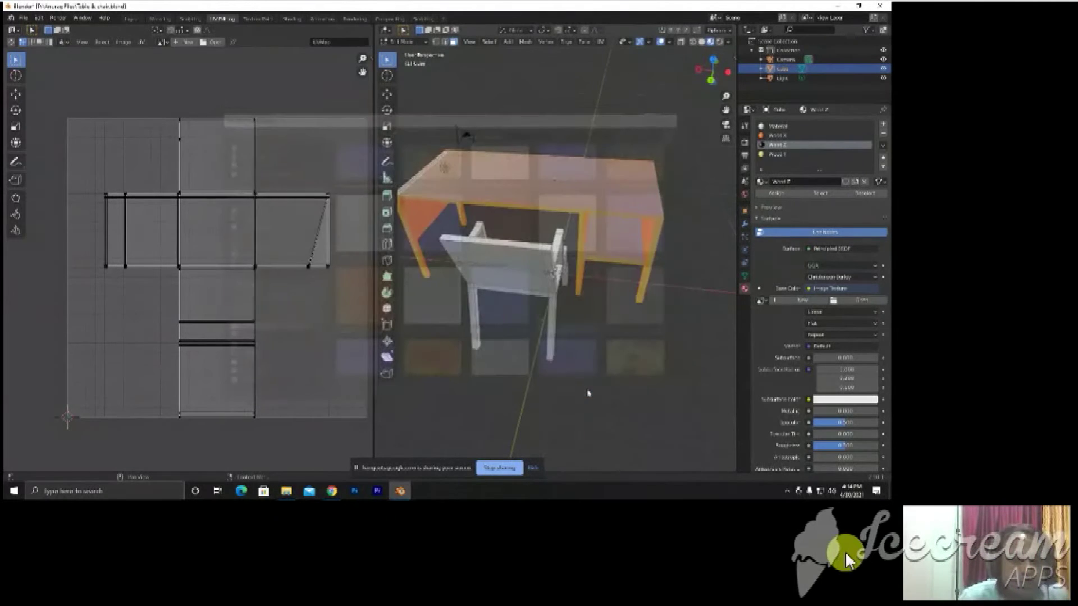
key(Home)
mouse_move(404, 230)
middle_down()
mouse_move(627, 210)
mouse_move(642, 115)
mouse_move(537, 150)
mouse_move(631, 224)
middle_up()
scroll(626, 211, up, 5)
scroll(627, 210, down, 5)
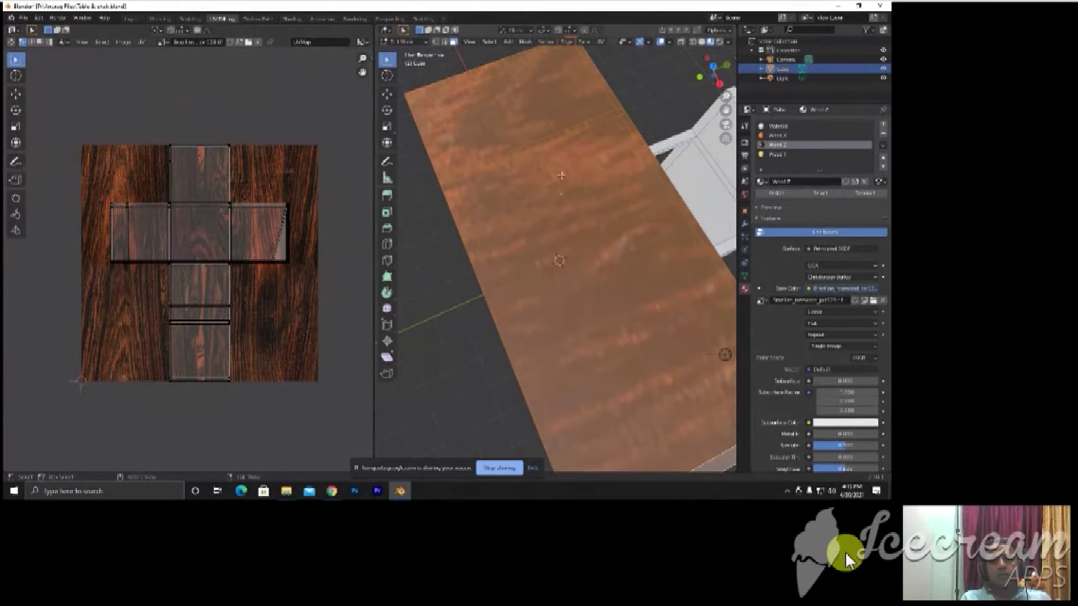
scroll(561, 175, down, 6)
View the textured desk from an angle and bring up the UV unwrapping menu
mouse_move(561, 175)
middle_down()
mouse_move(581, 207)
mouse_move(498, 166)
mouse_move(467, 168)
middle_up()
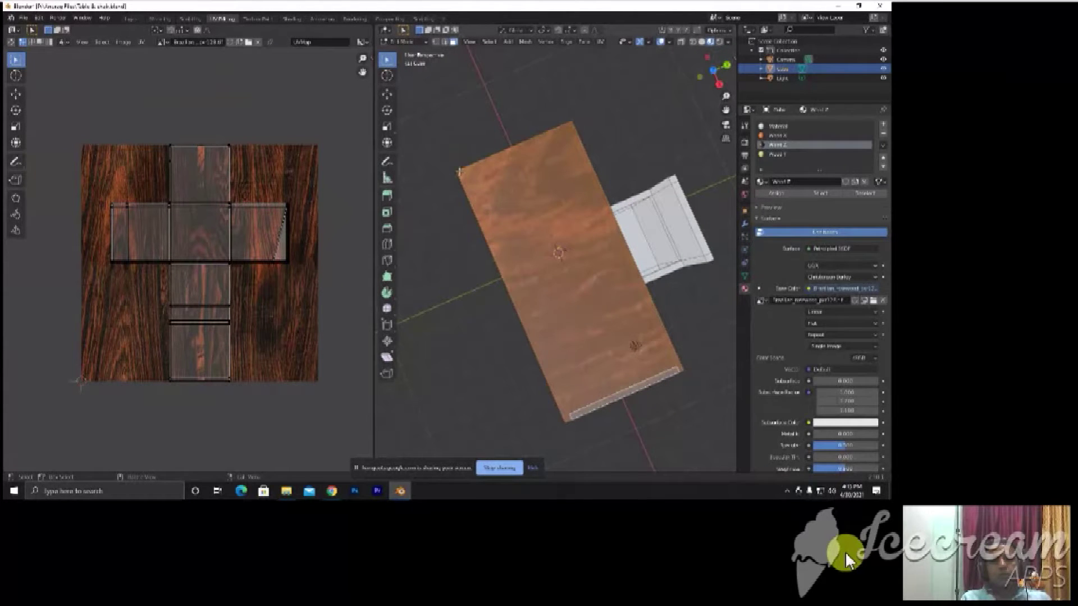
middle_drag(492, 211, 701, 23)
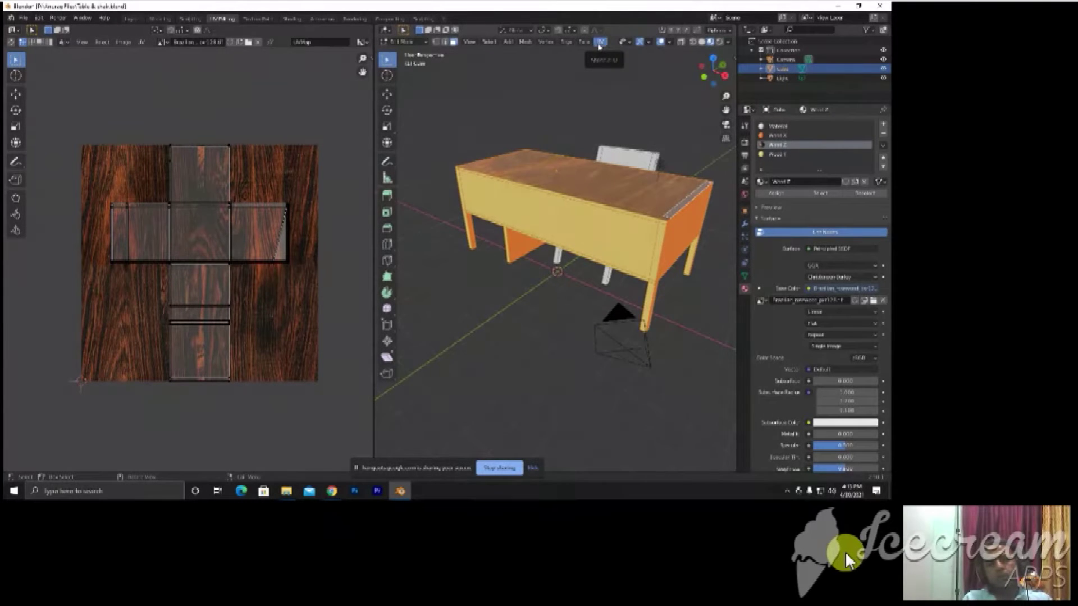
click(599, 46)
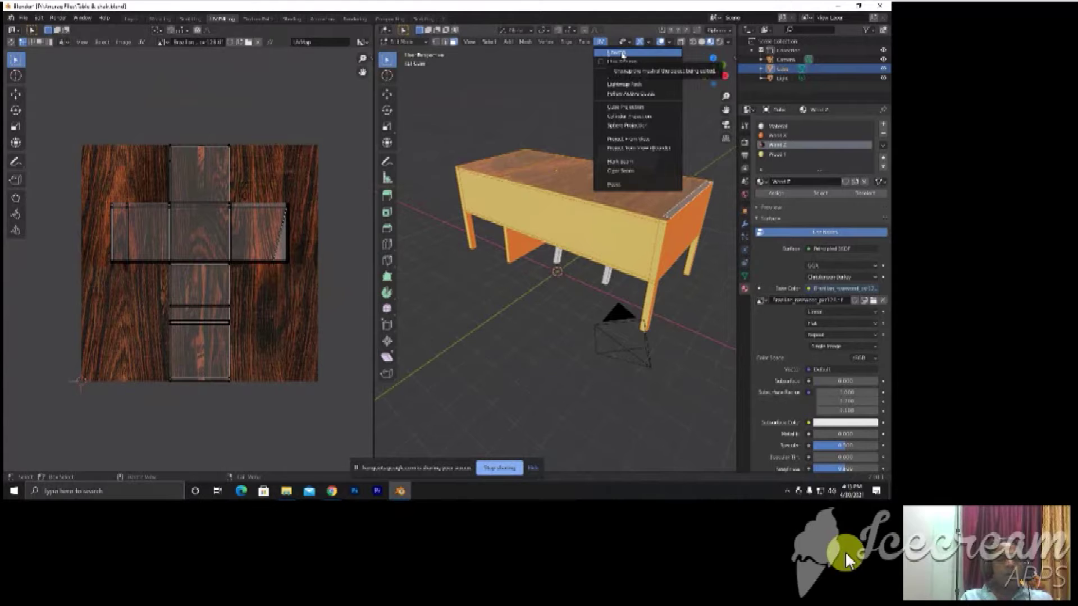
Smart UV Project the whole table mesh, then return to object mode to see the wood-grain tabletop
click(622, 53)
mouse_move(555, 252)
middle_down()
mouse_move(555, 169)
mouse_move(578, 191)
mouse_move(556, 168)
mouse_move(554, 191)
mouse_move(501, 252)
mouse_move(572, 135)
middle_up()
key(a)
click(600, 42)
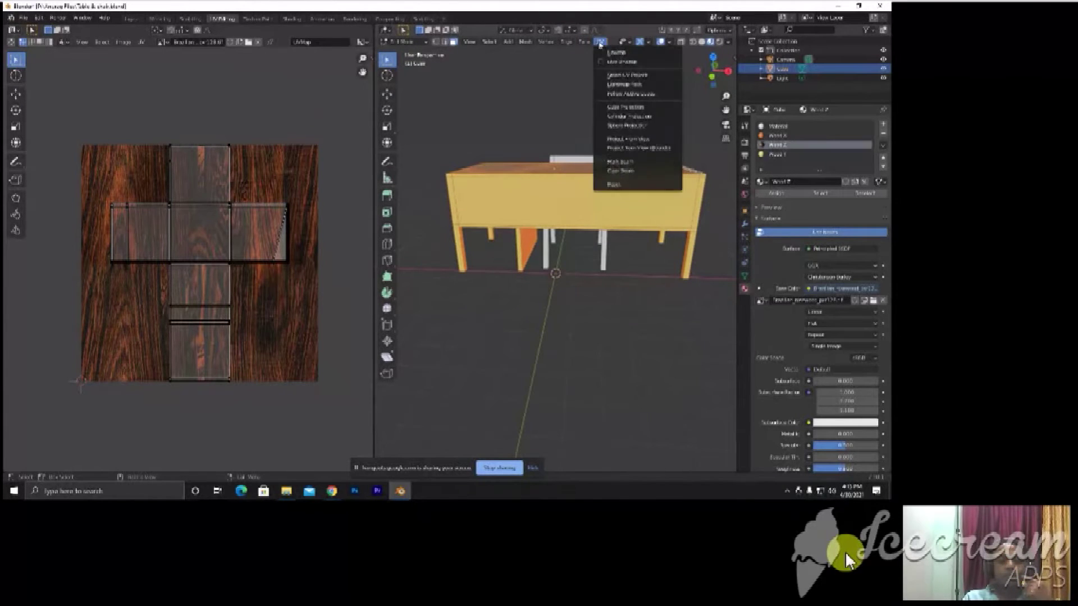
click(626, 78)
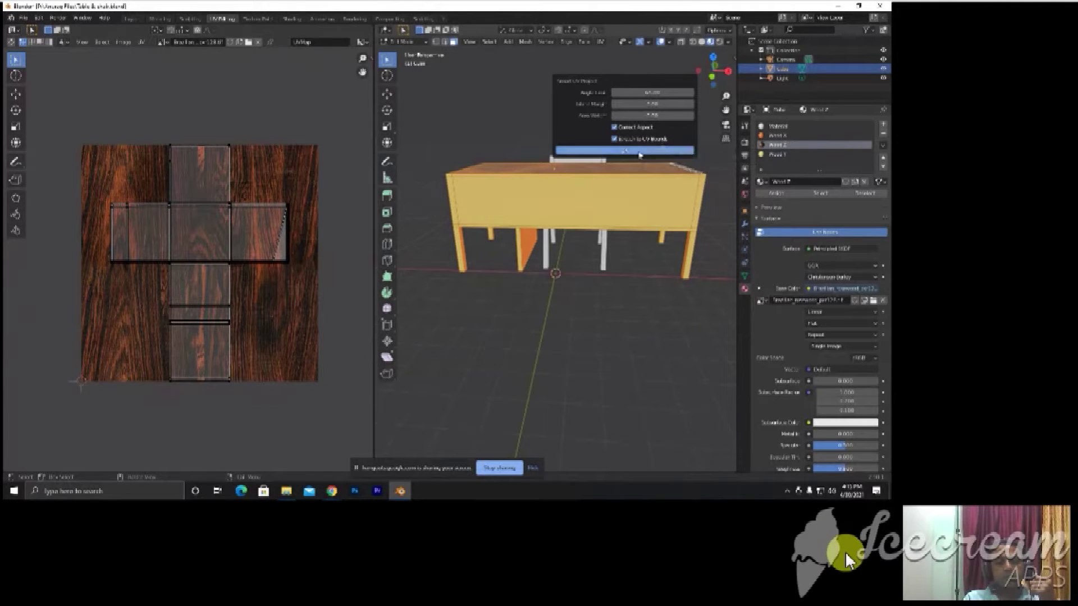
click(635, 155)
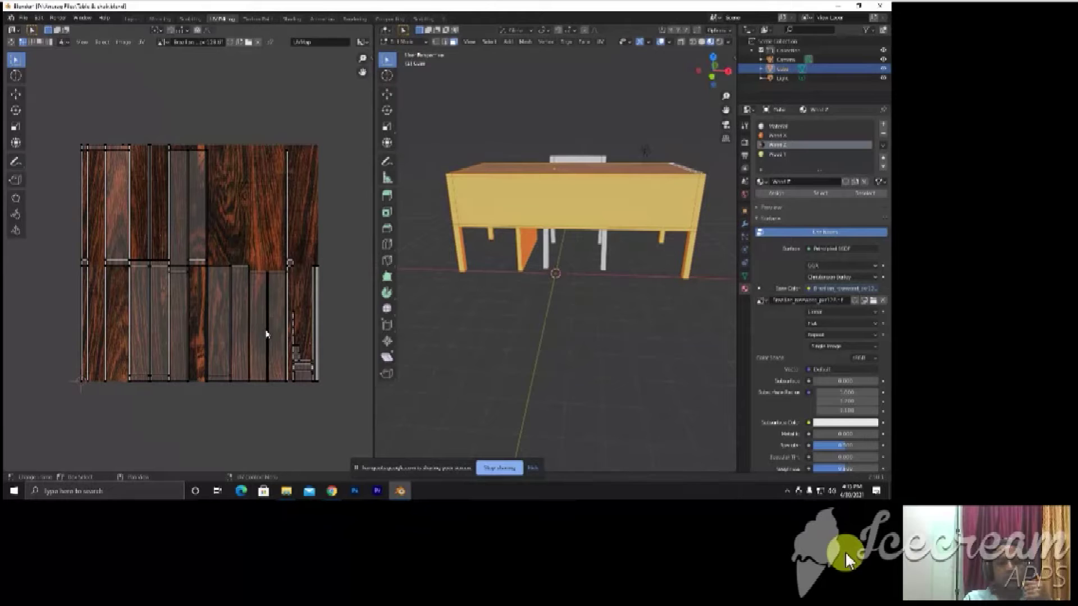
mouse_move(494, 315)
middle_down()
mouse_move(434, 247)
mouse_move(393, 249)
middle_up()
mouse_move(560, 334)
middle_down()
mouse_move(670, 248)
mouse_move(578, 292)
middle_up()
key(Tab)
key(Tab)
Select the tabletop's top face and its side and end edge strips in edit mode
click(579, 291)
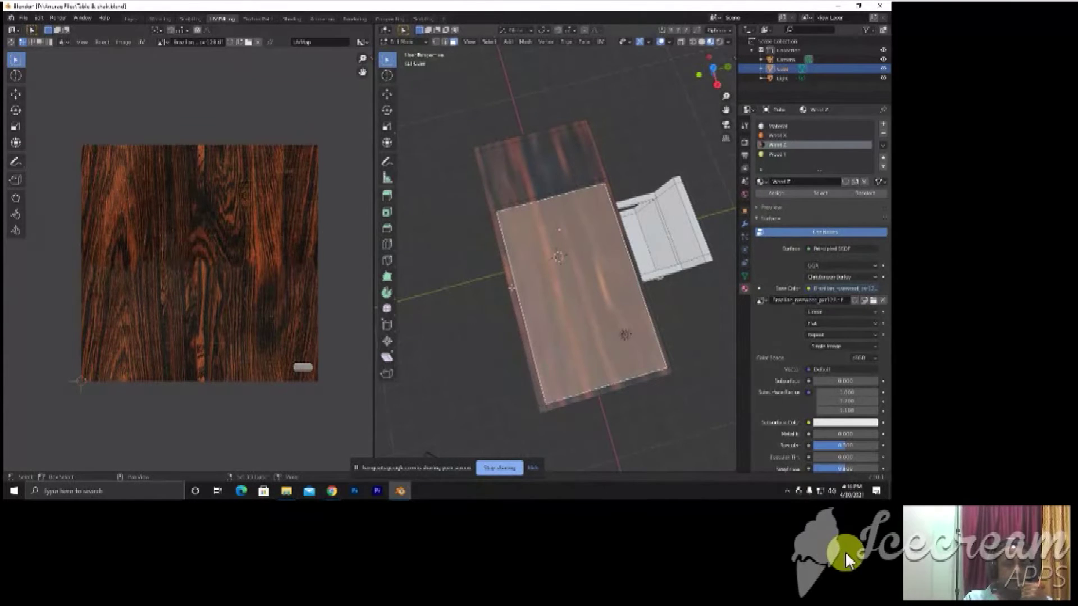
click(510, 287)
click(512, 204)
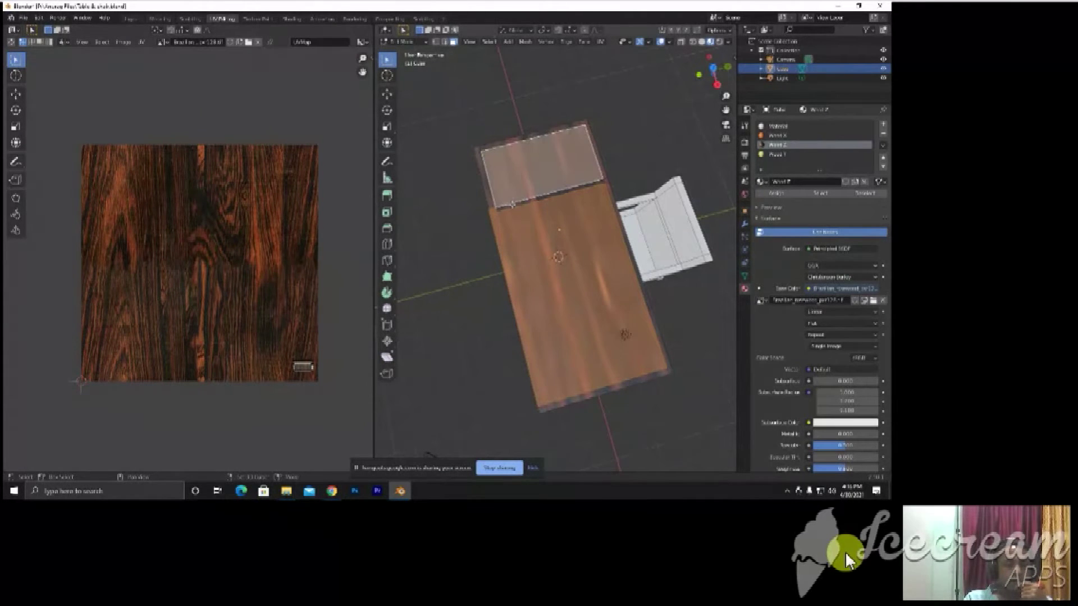
click(574, 198)
click(605, 180)
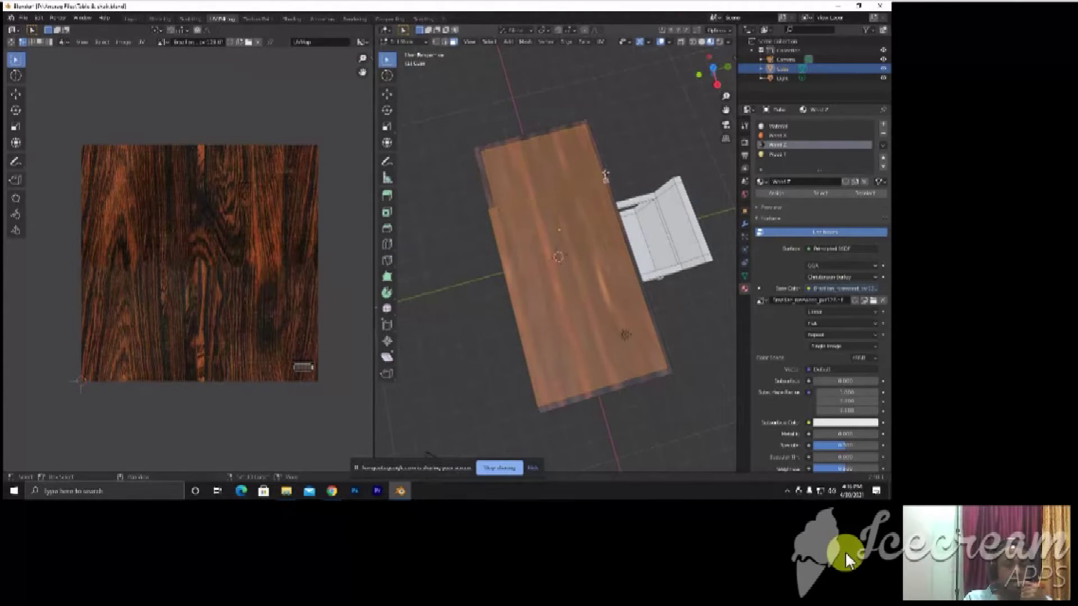
drag(586, 120, 469, 153)
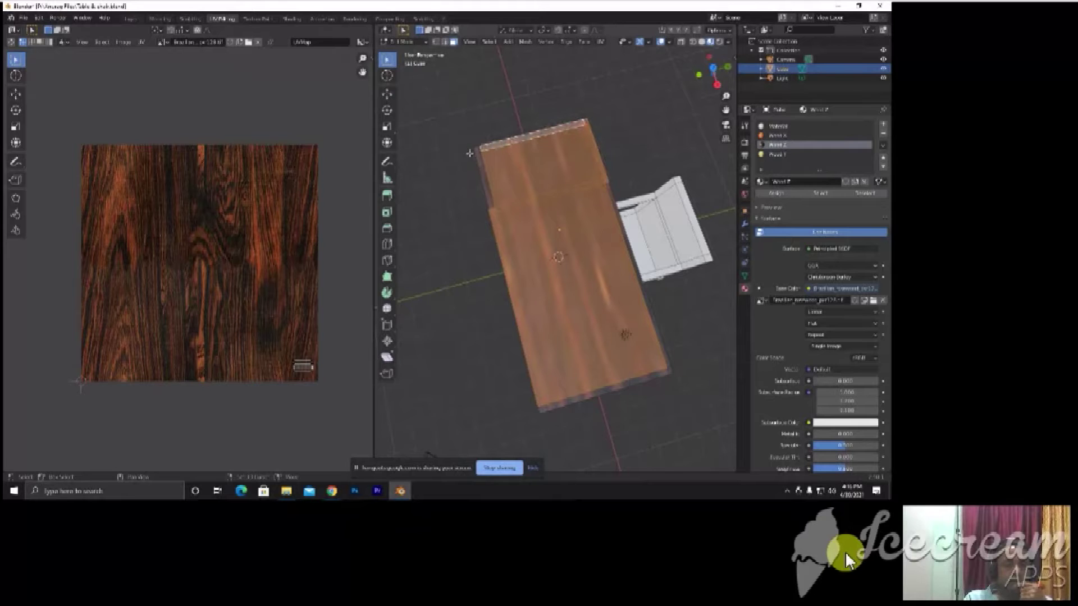
click(478, 158)
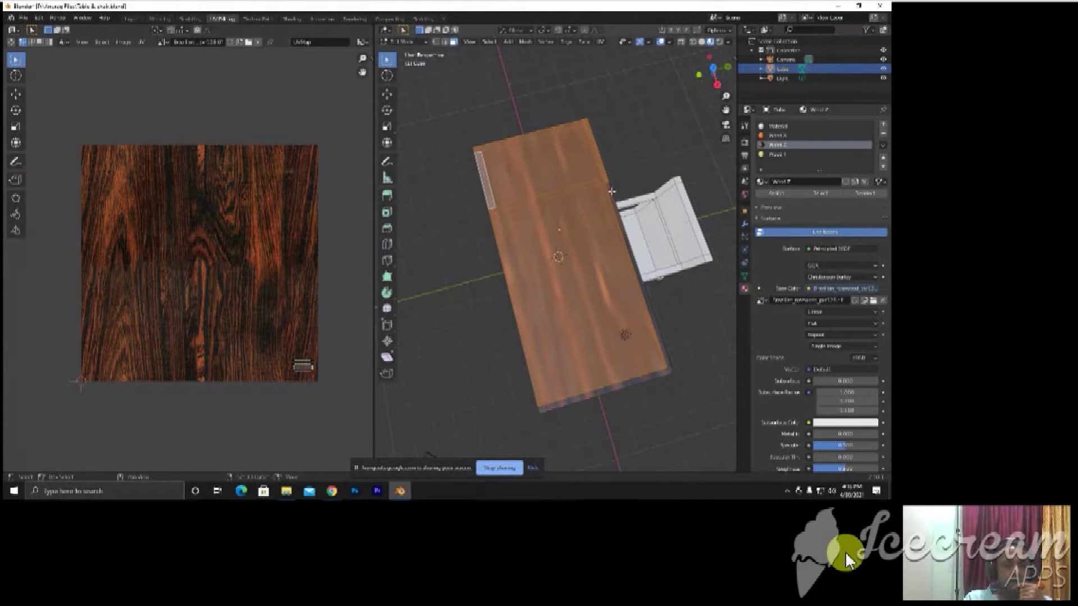
click(630, 258)
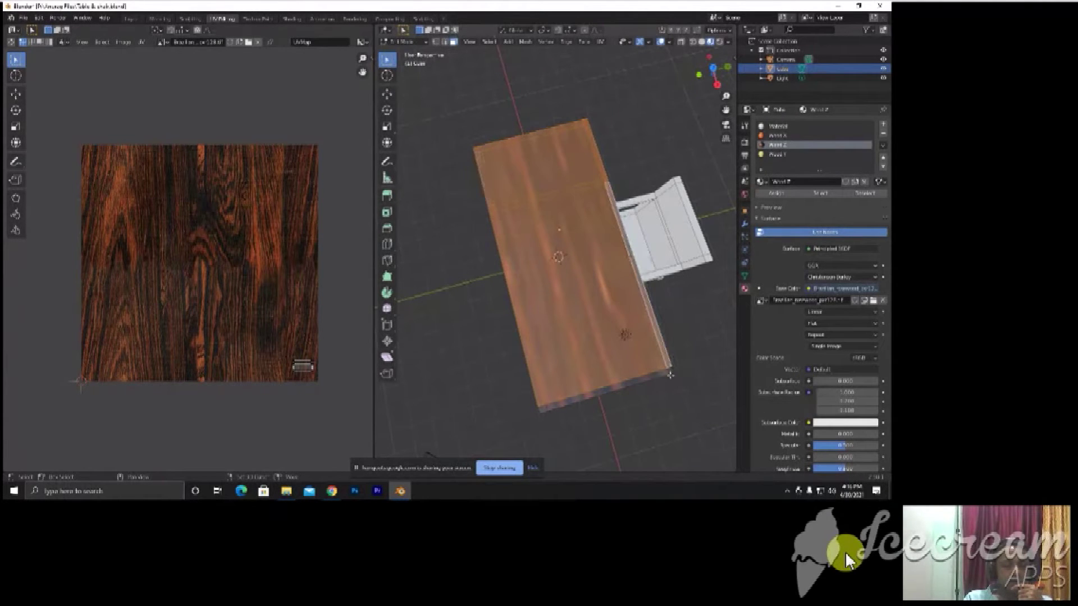
click(654, 374)
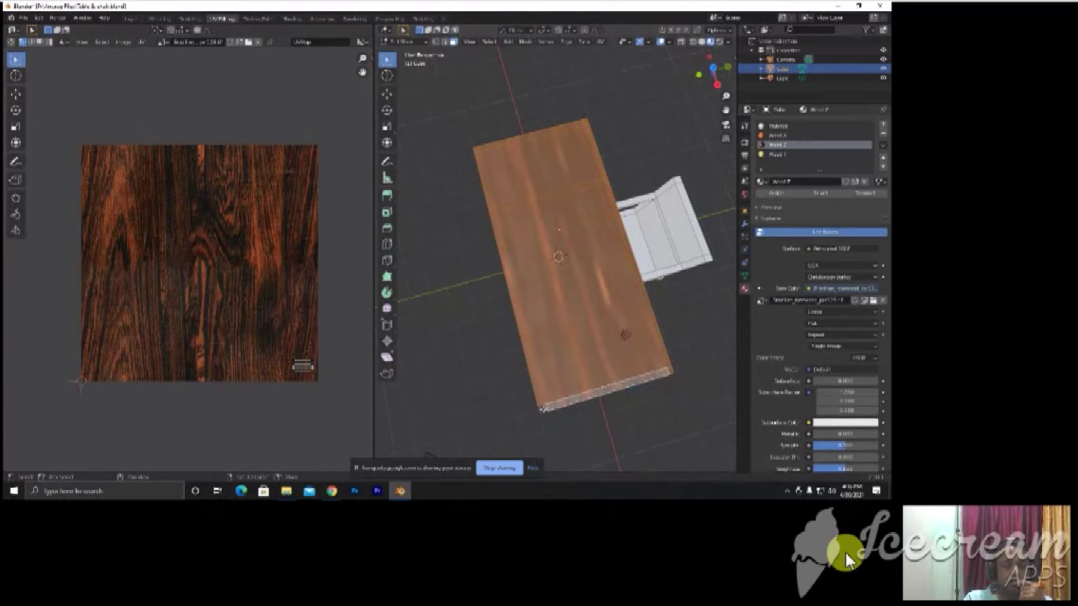
click(542, 409)
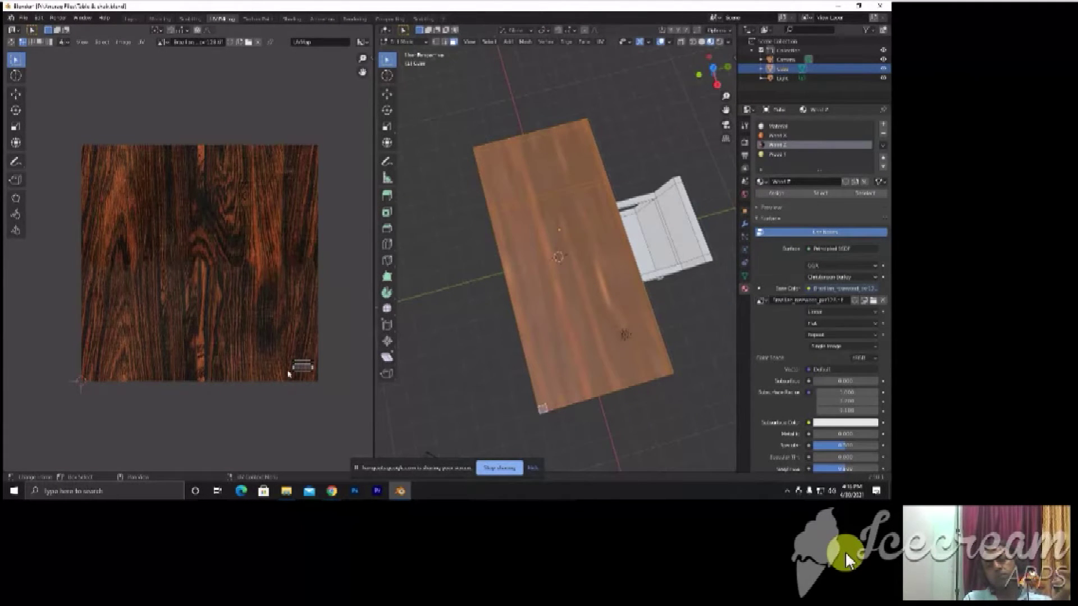
Box-select the tabletop's small UV island on the wood texture in the UV editor
scroll(288, 374, up, 3)
scroll(288, 374, down, 2)
scroll(312, 312, down, 2)
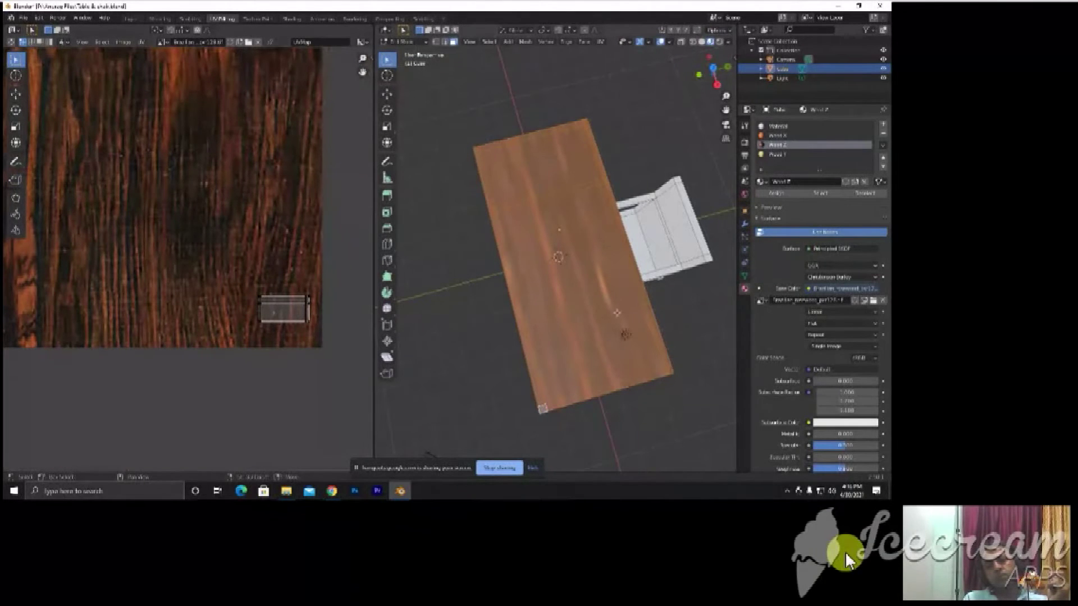
drag(246, 281, 314, 340)
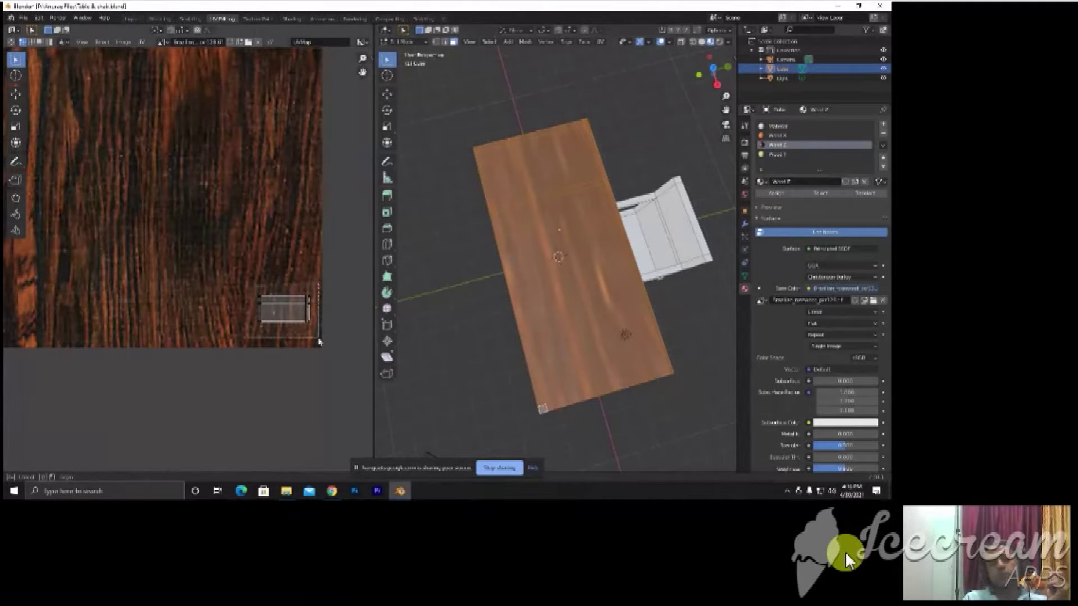
scroll(320, 314, down, 2)
scroll(324, 298, down, 2)
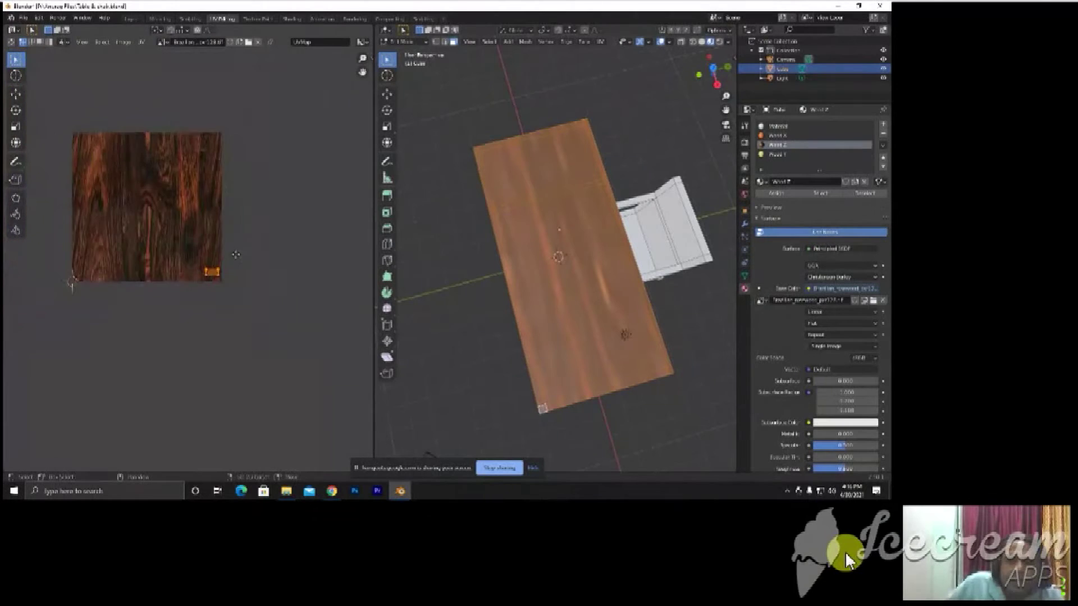
scroll(326, 290, down, 1)
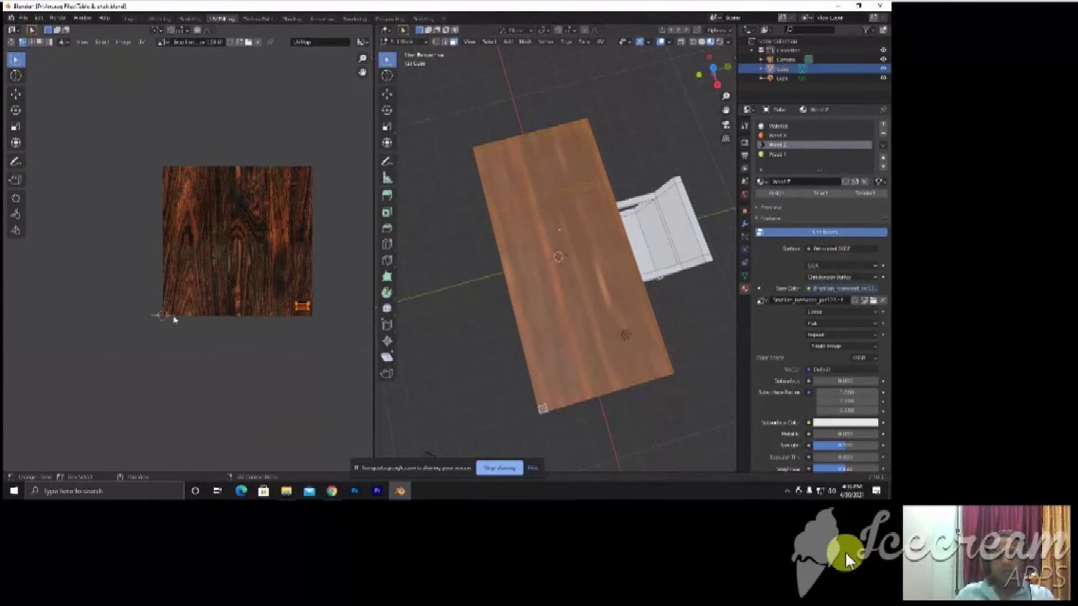
scroll(303, 312, up, 4)
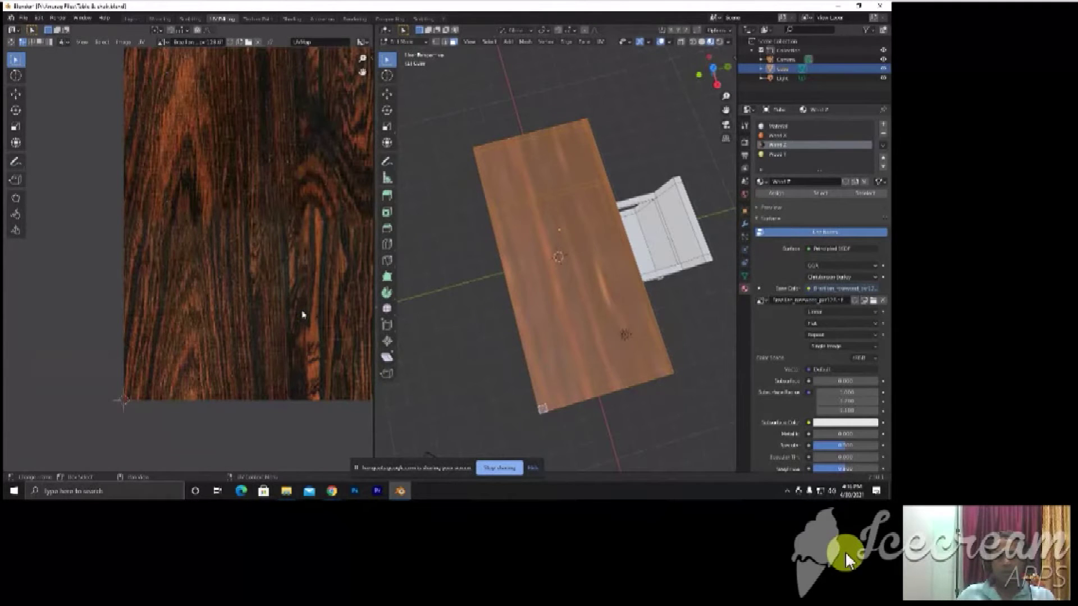
scroll(253, 343, up, 1)
scroll(197, 320, up, 1)
scroll(145, 301, up, 1)
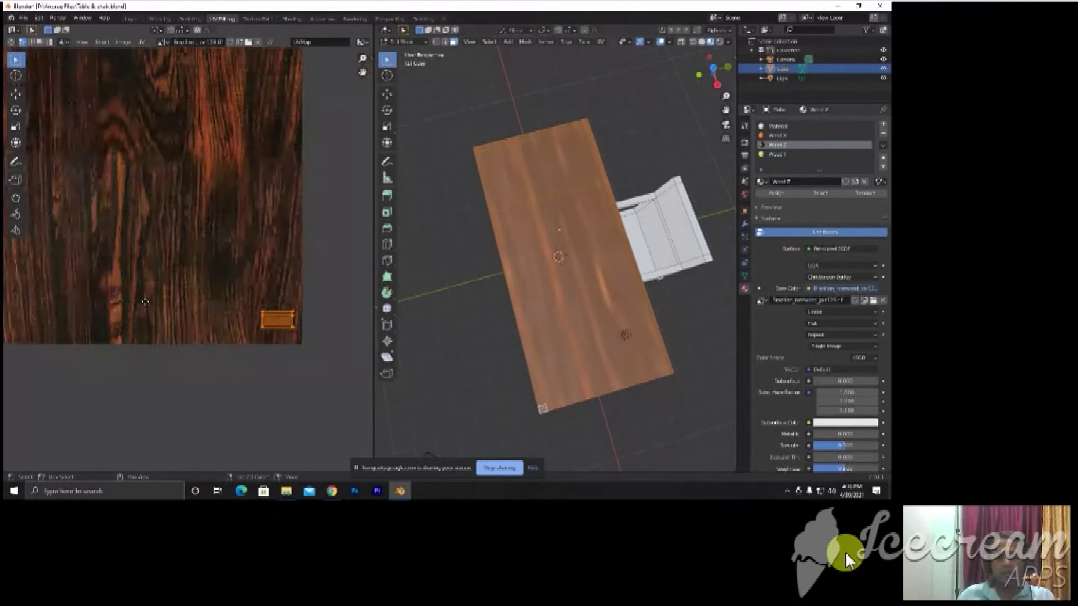
scroll(145, 301, down, 1)
scroll(163, 319, down, 1)
scroll(180, 336, down, 1)
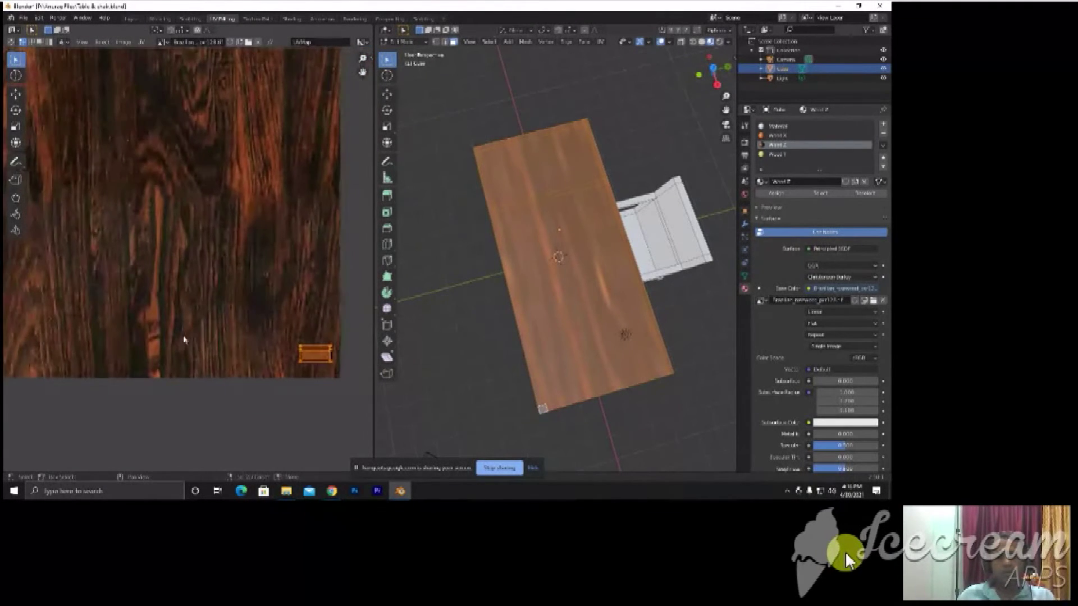
scroll(189, 341, down, 1)
Scale the tabletop's UV island and move it to the texture's centre
middle_drag(189, 341, 222, 387)
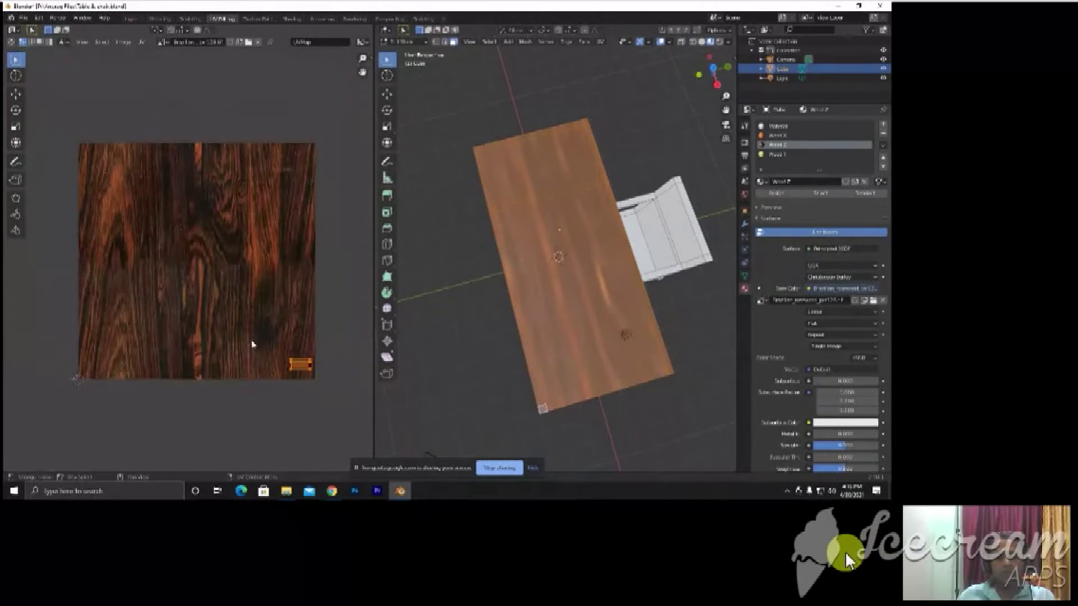
key(s)
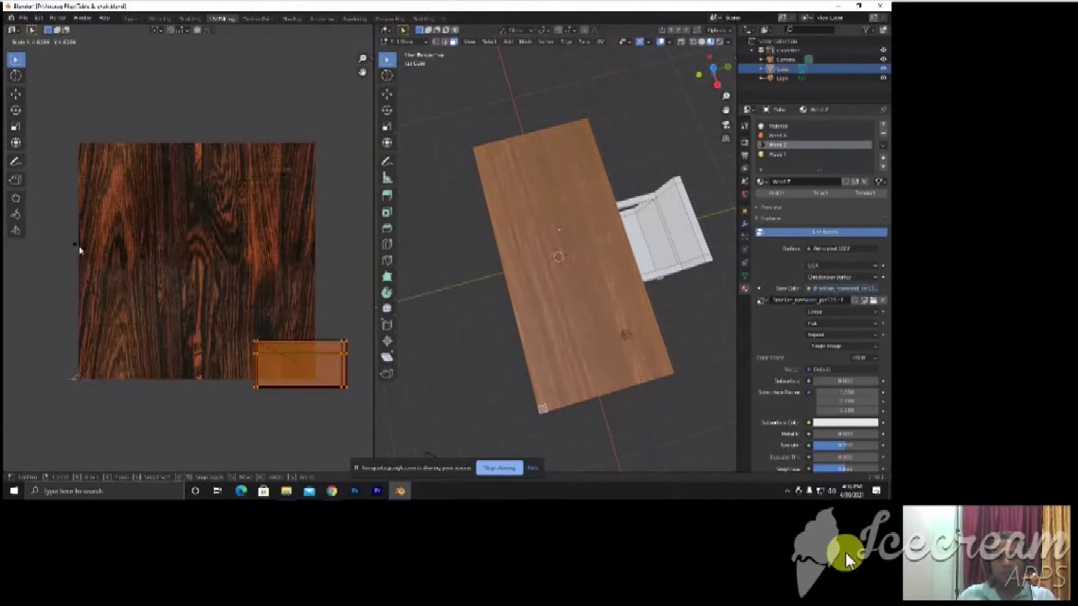
click(62, 233)
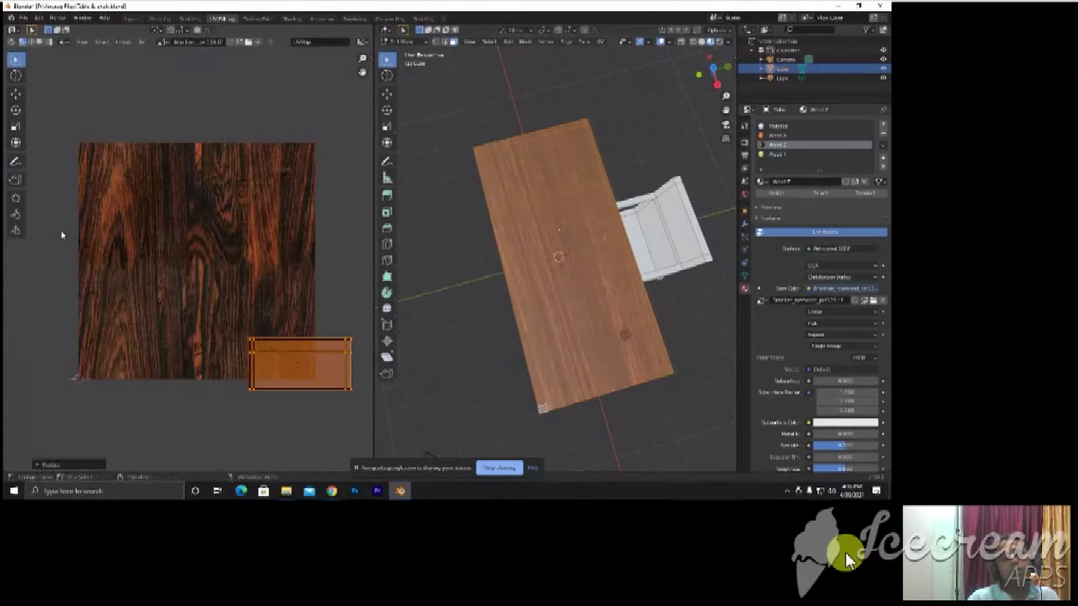
key(g)
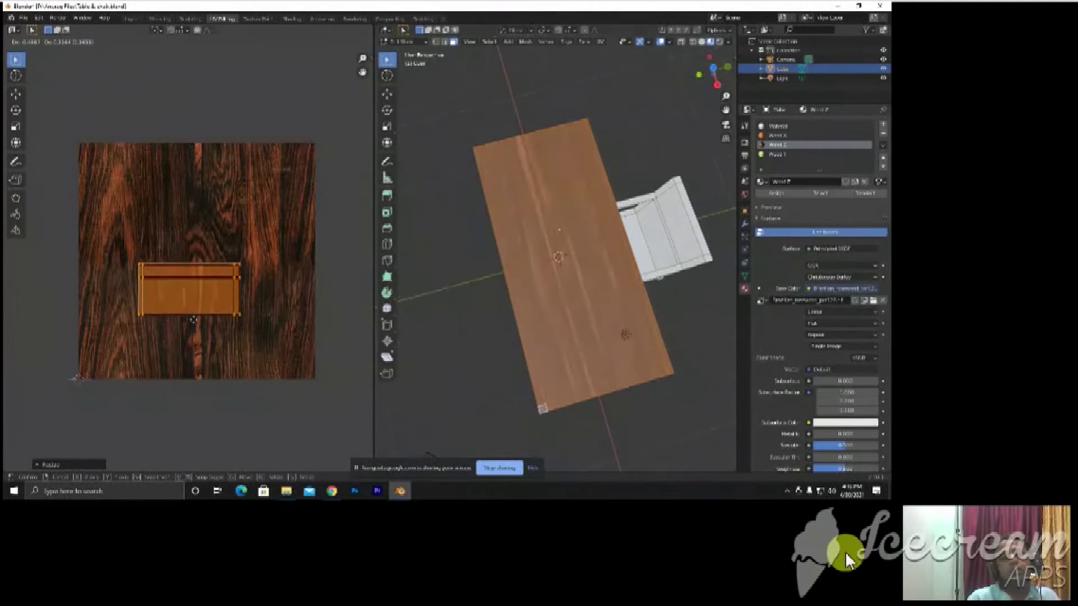
click(213, 312)
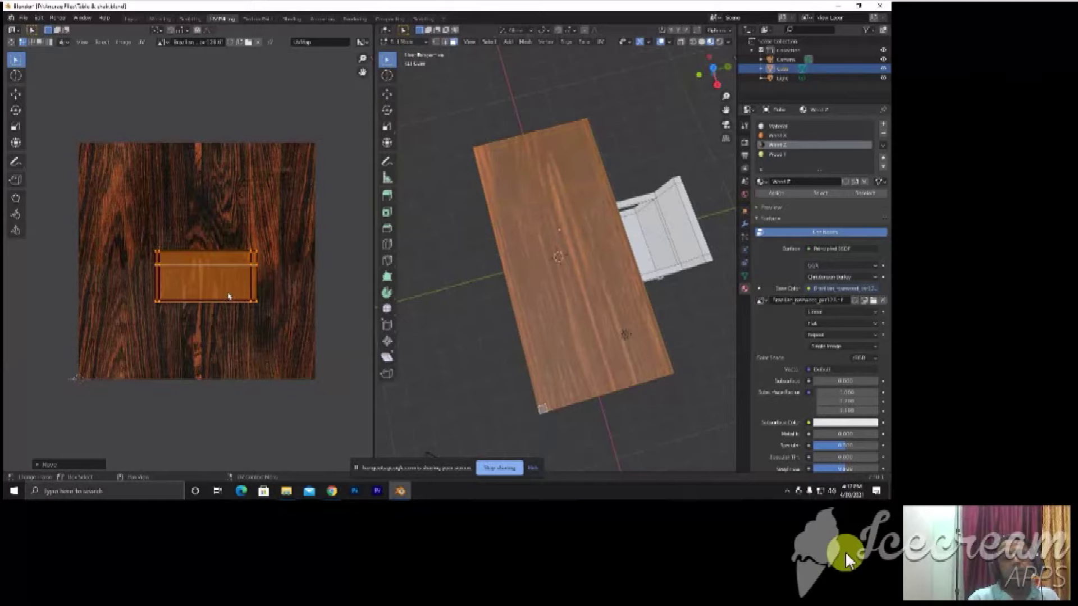
Enlarge the island further and rotate it 90° so the grain runs lengthwise
key(s)
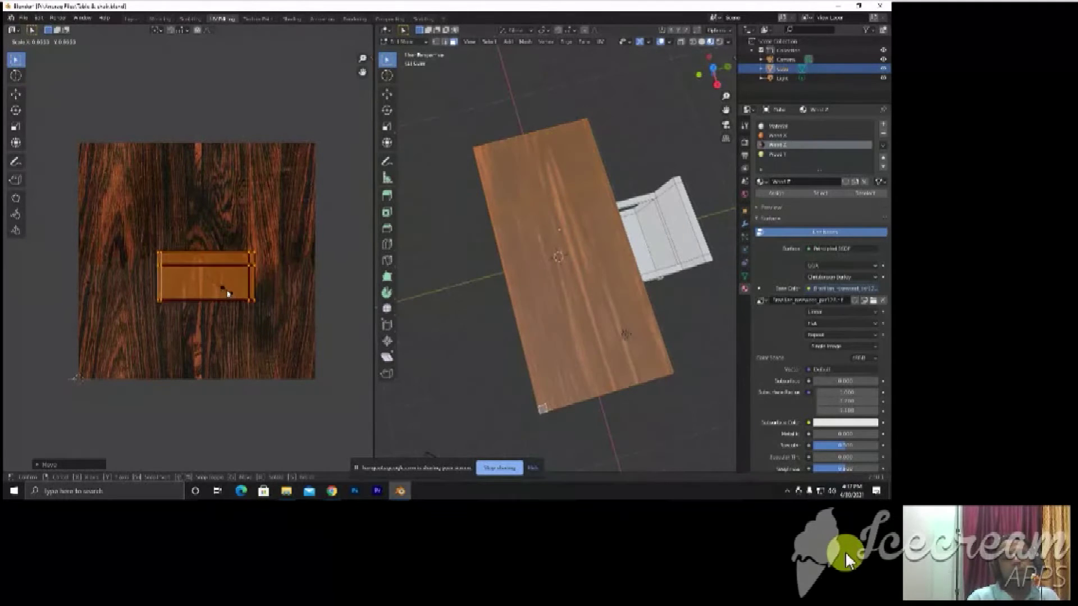
click(233, 328)
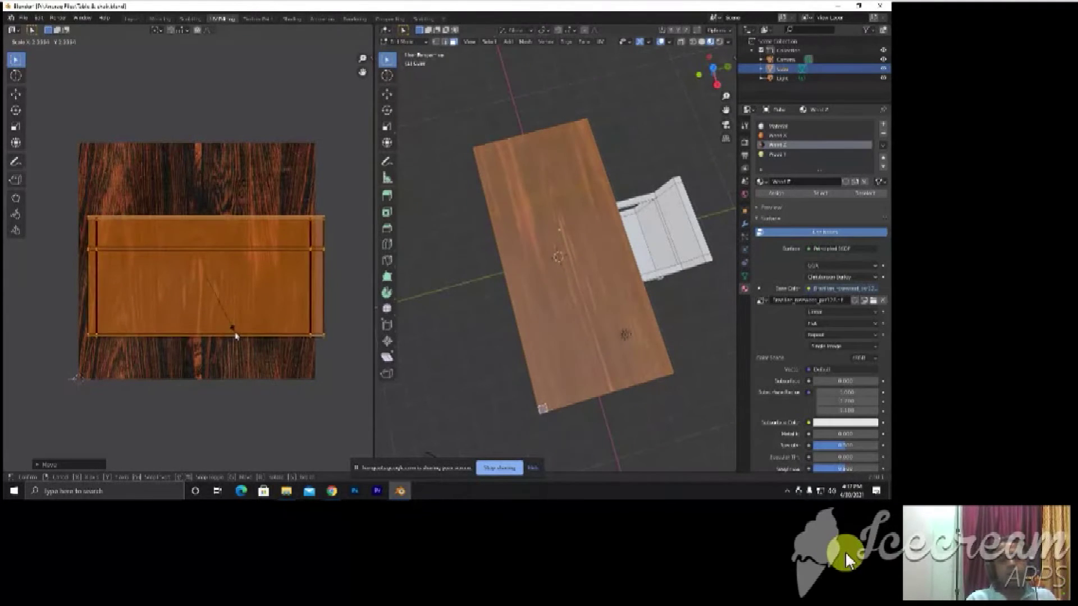
text(r90)
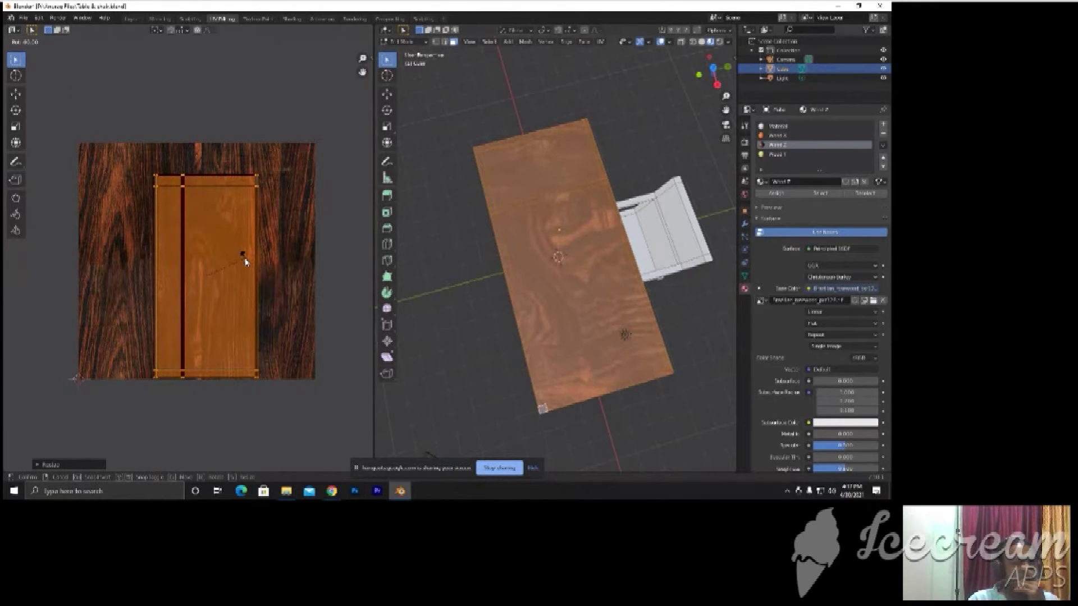
key(Return)
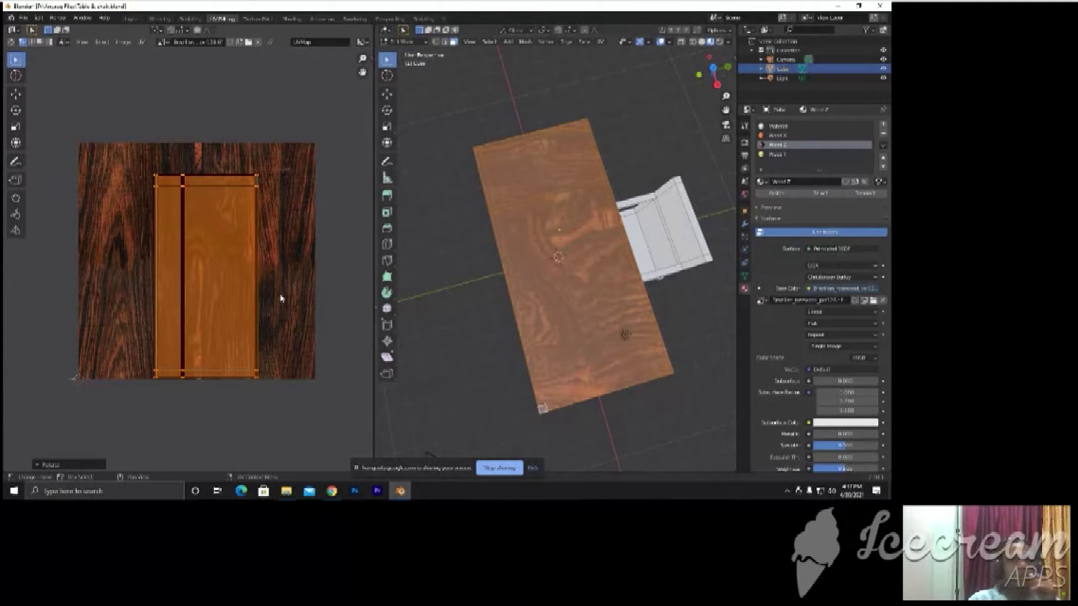
mouse_move(541, 290)
middle_down()
mouse_move(497, 233)
mouse_move(445, 261)
mouse_move(591, 284)
mouse_move(443, 285)
middle_up()
Select the table's front face and the dark inner face
click(444, 261)
click(590, 284)
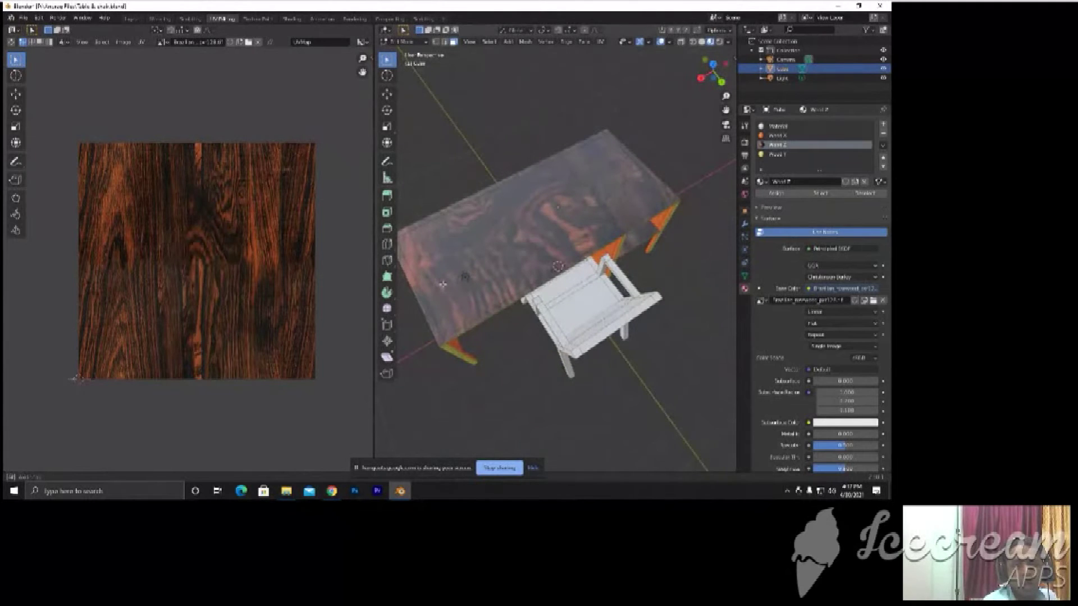
scroll(499, 224, up, 3)
scroll(571, 197, up, 3)
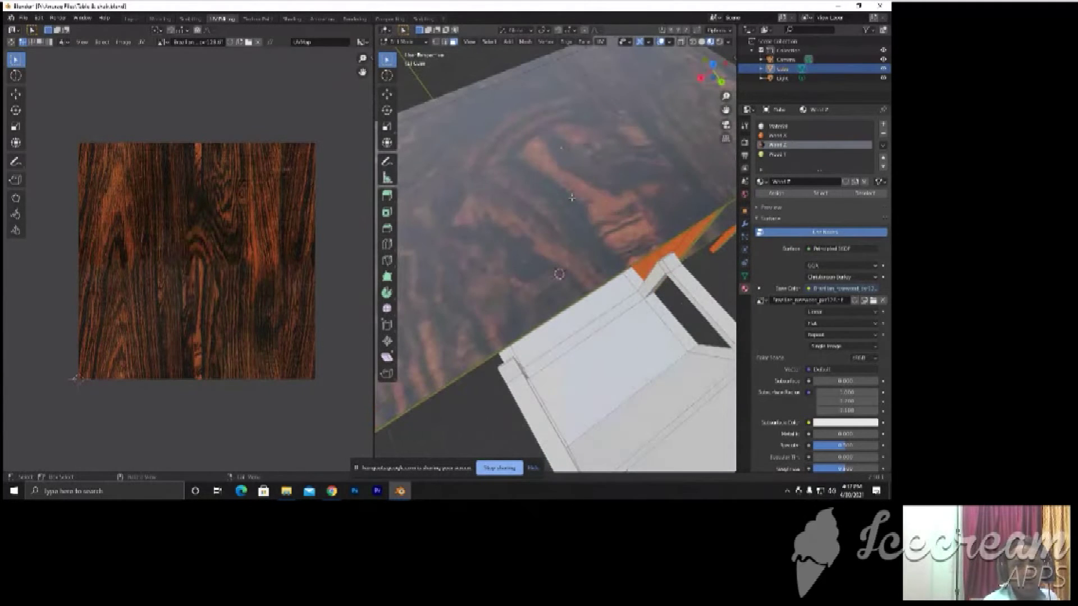
scroll(571, 200, down, 5)
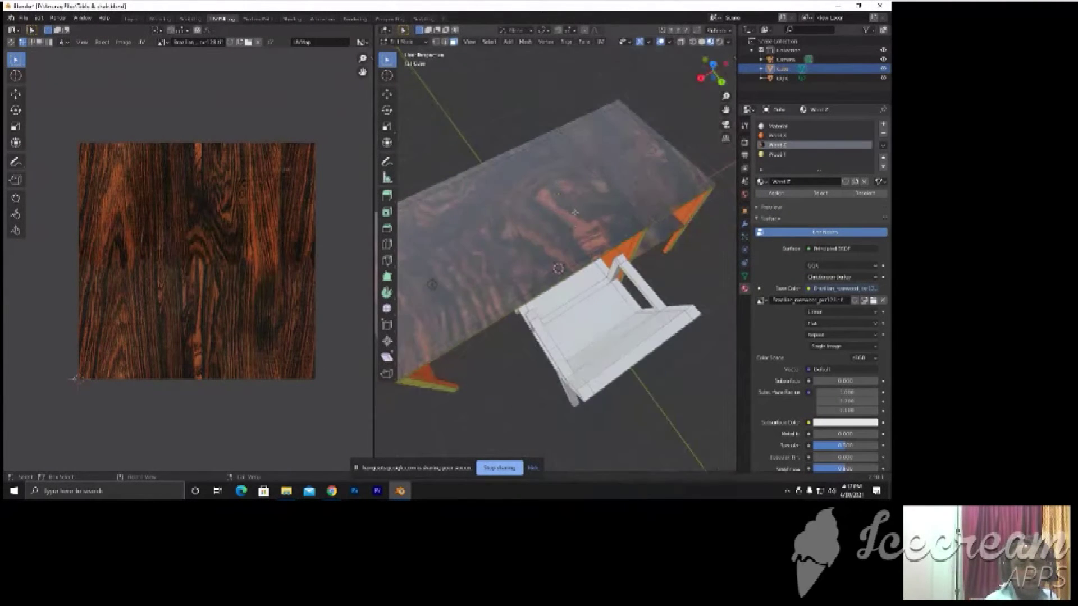
mouse_move(572, 199)
middle_down()
mouse_move(655, 172)
mouse_move(570, 190)
mouse_move(539, 250)
middle_up()
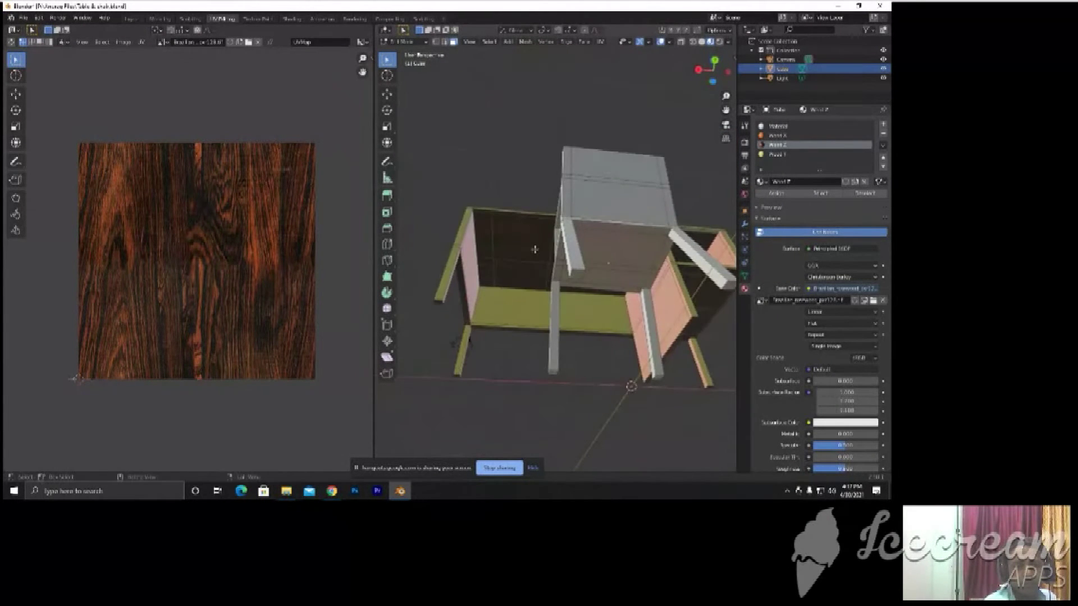
scroll(539, 249, up, 5)
middle_drag(539, 253, 551, 273)
click(537, 261)
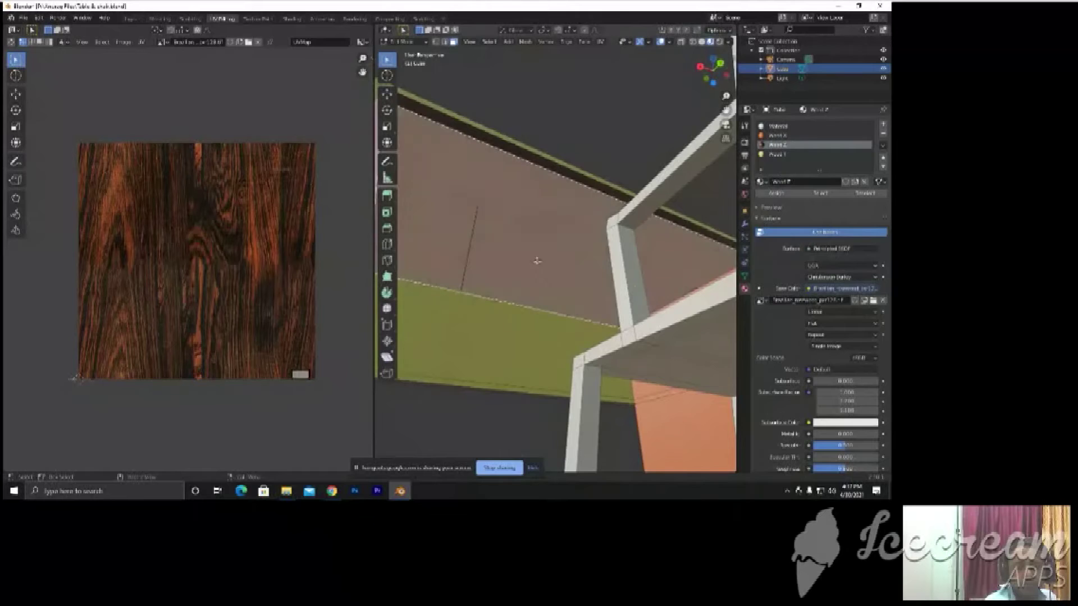
scroll(549, 209, down, 3)
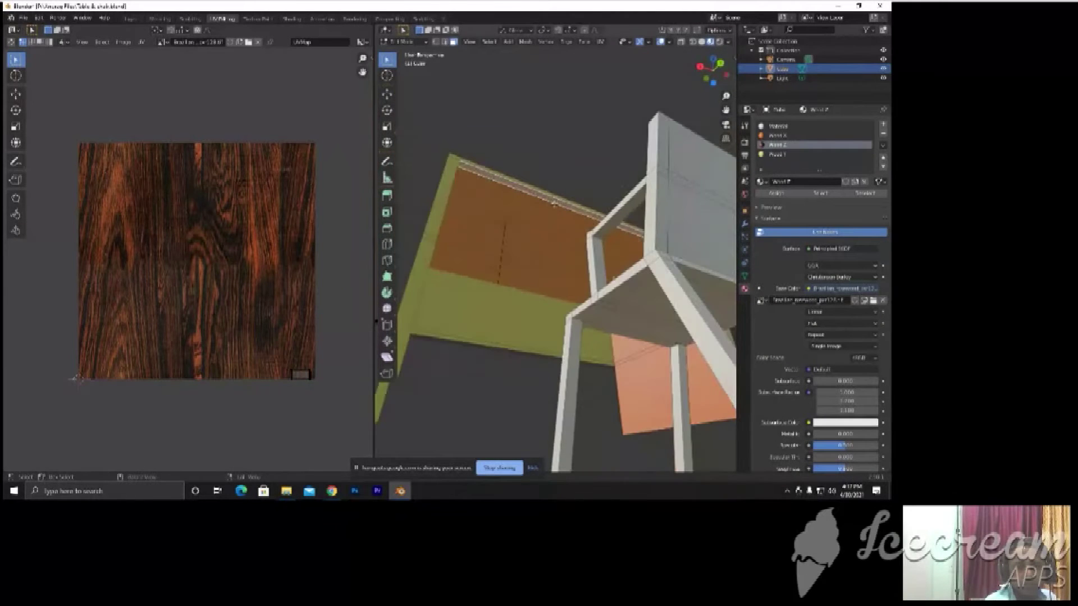
middle_drag(532, 260, 453, 343)
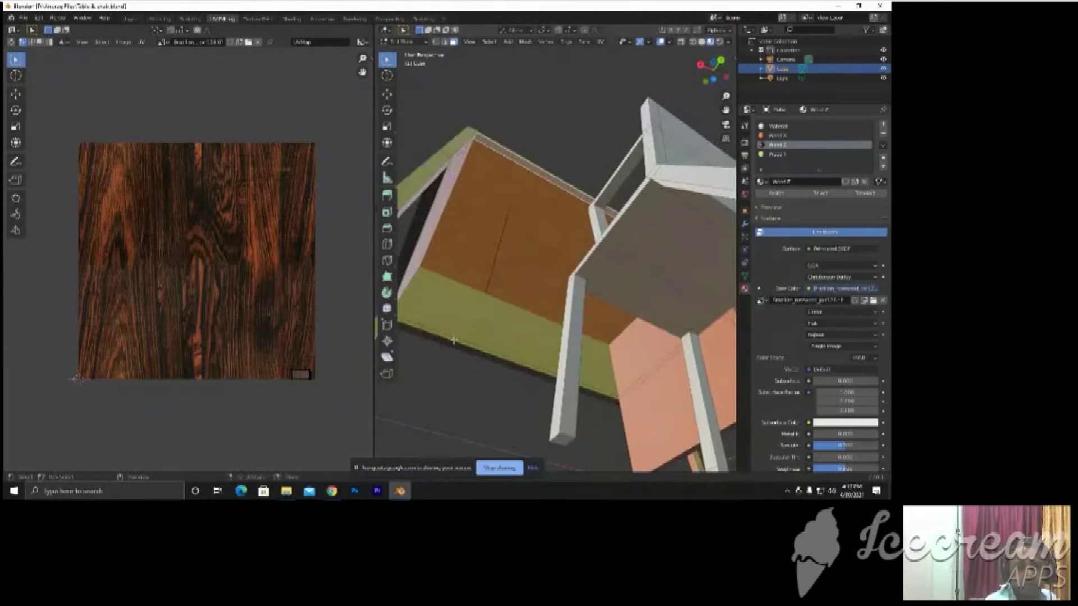
scroll(471, 320, down, 4)
mouse_move(432, 308)
middle_down()
mouse_move(409, 303)
mouse_move(466, 326)
middle_up()
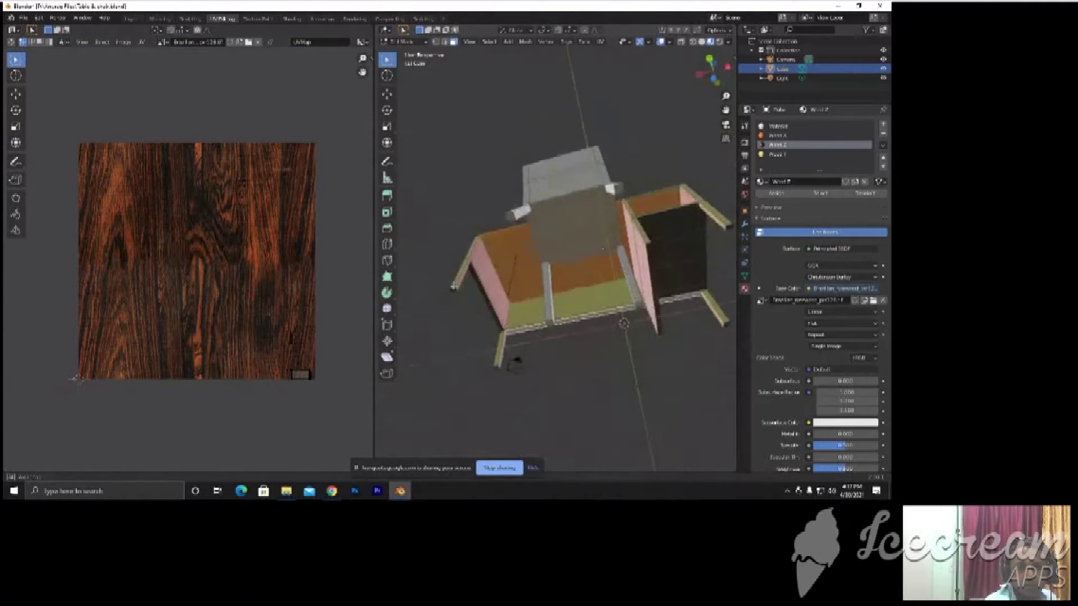
Add the door panel face, then box-select the small UV islands at the texture's bottom-right
click(668, 270)
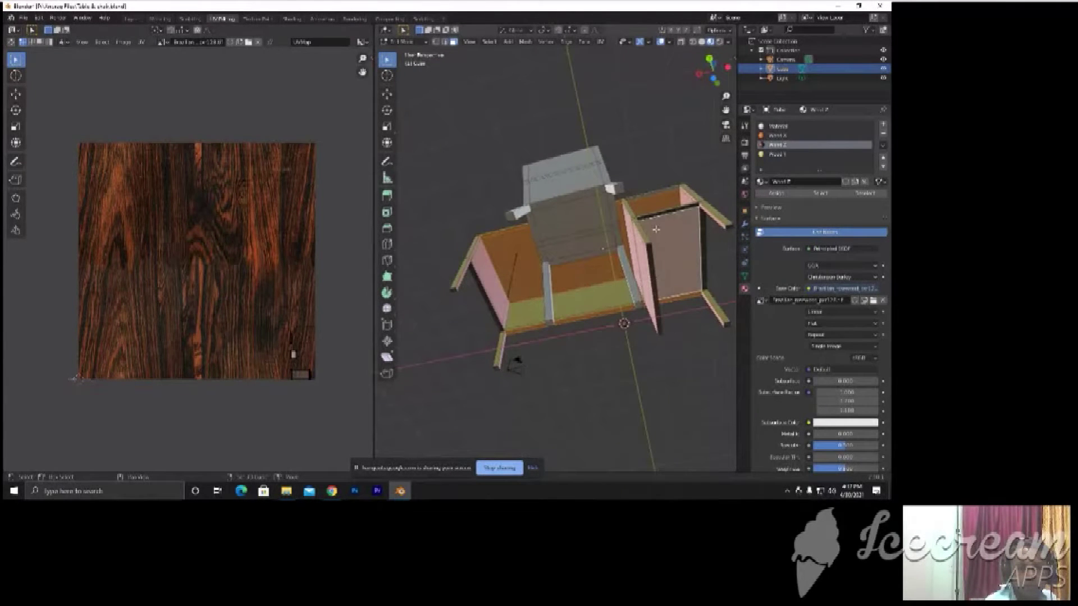
mouse_move(655, 213)
middle_down()
mouse_move(624, 247)
mouse_move(615, 175)
middle_up()
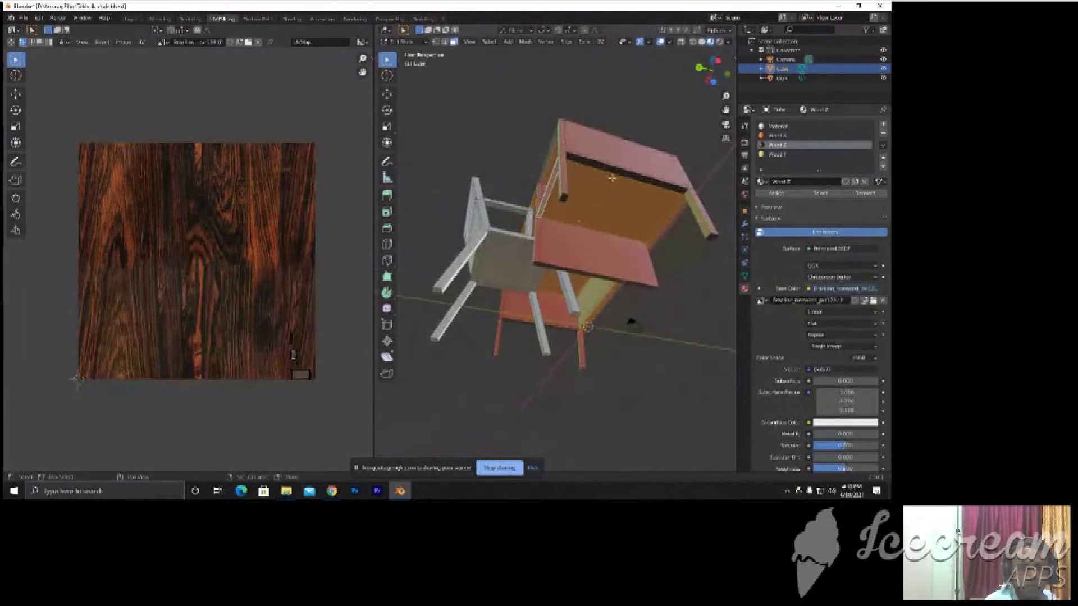
click(617, 171)
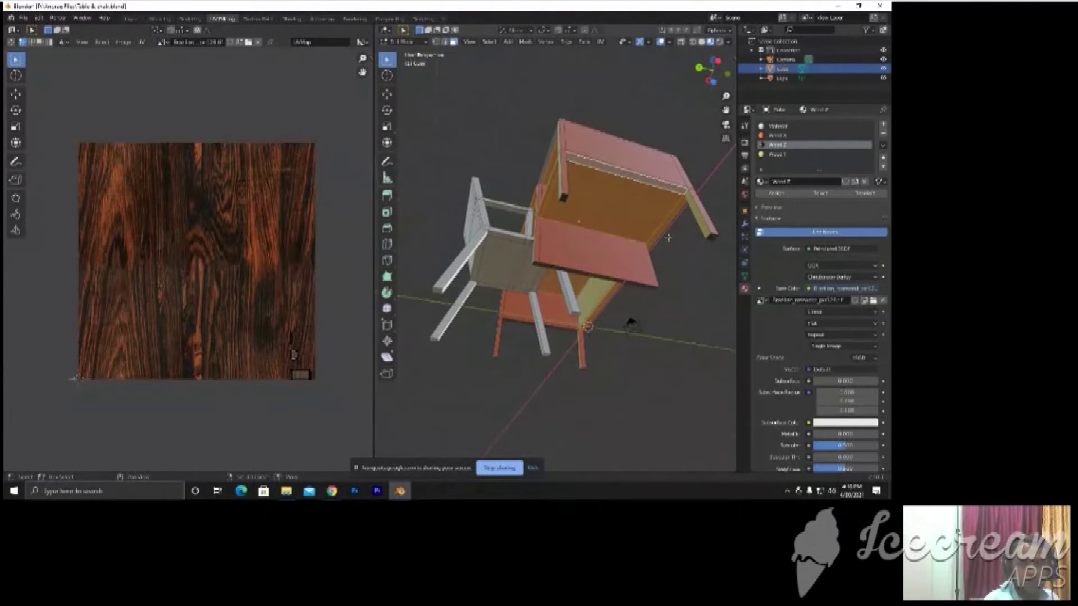
mouse_move(667, 238)
middle_down()
mouse_move(475, 296)
mouse_move(409, 284)
mouse_move(586, 227)
middle_up()
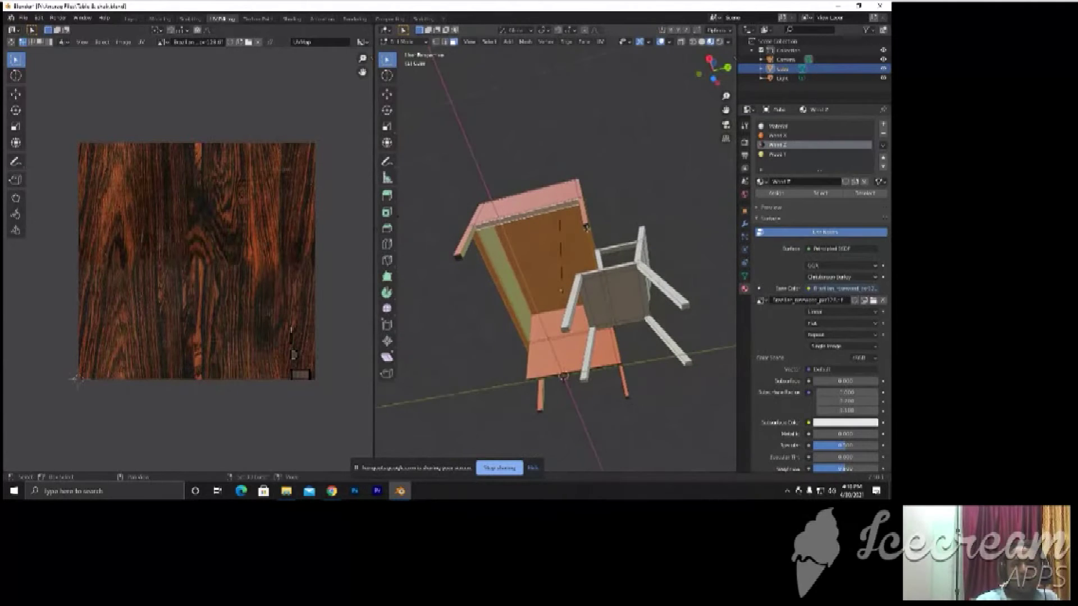
key(ctrl+z)
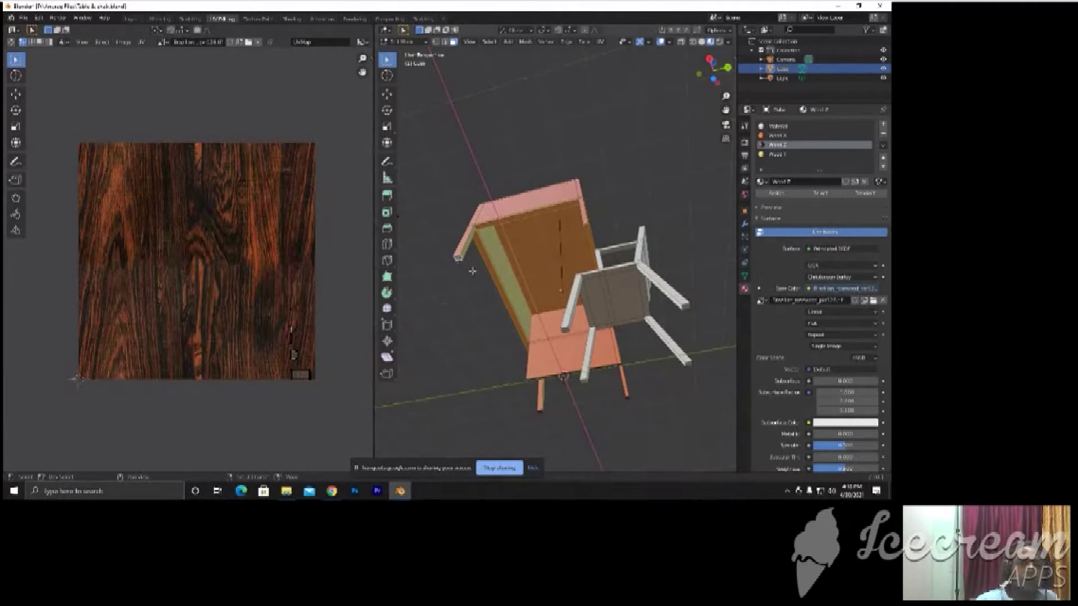
drag(285, 330, 315, 385)
Enlarge the selected panel UV islands and move them onto the wood texture
key(s)
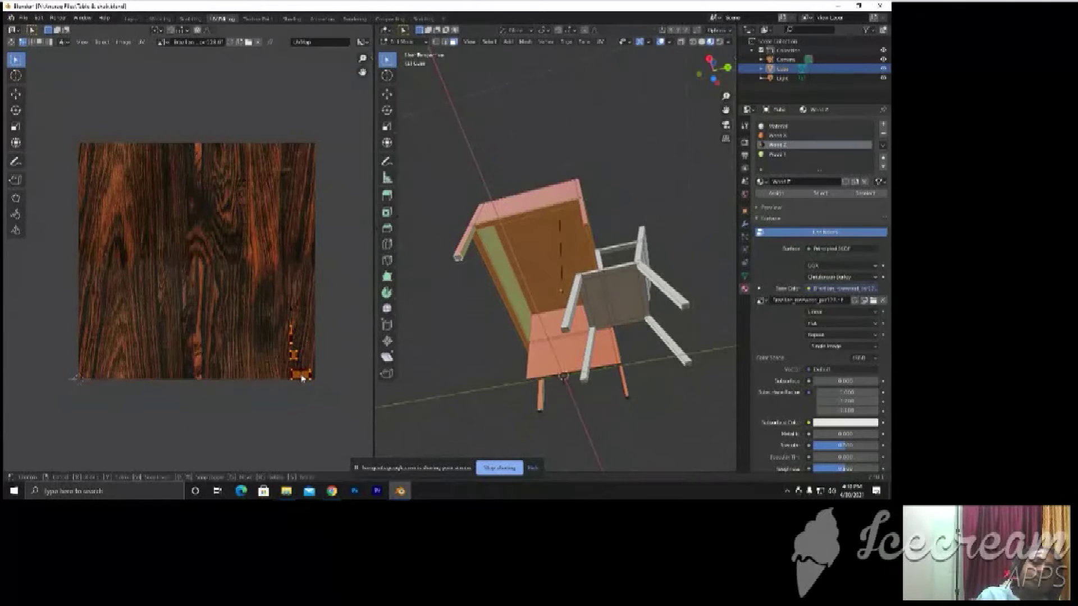
click(341, 419)
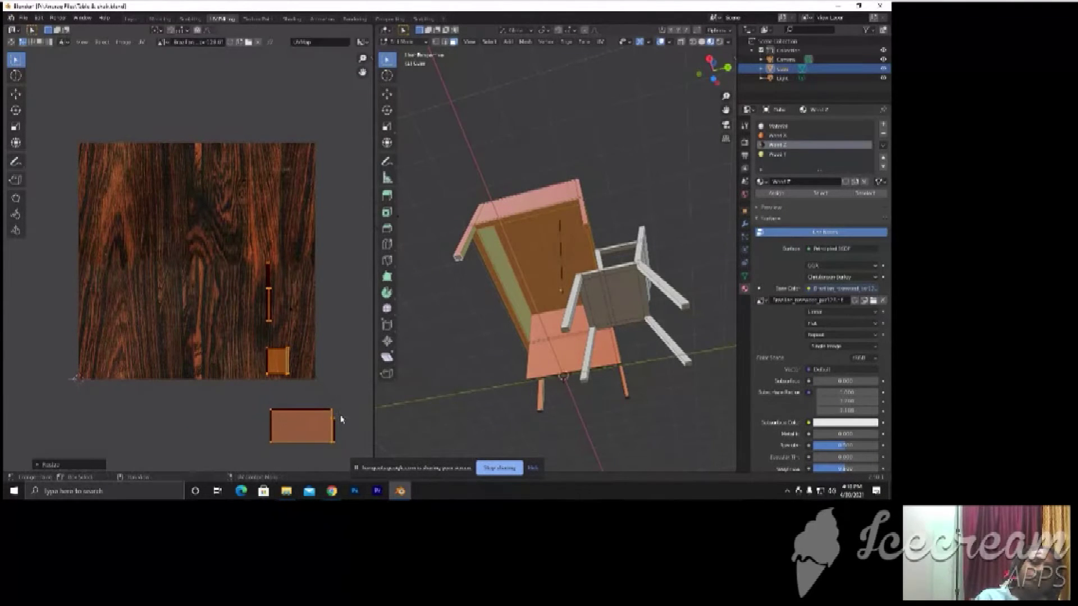
key(g)
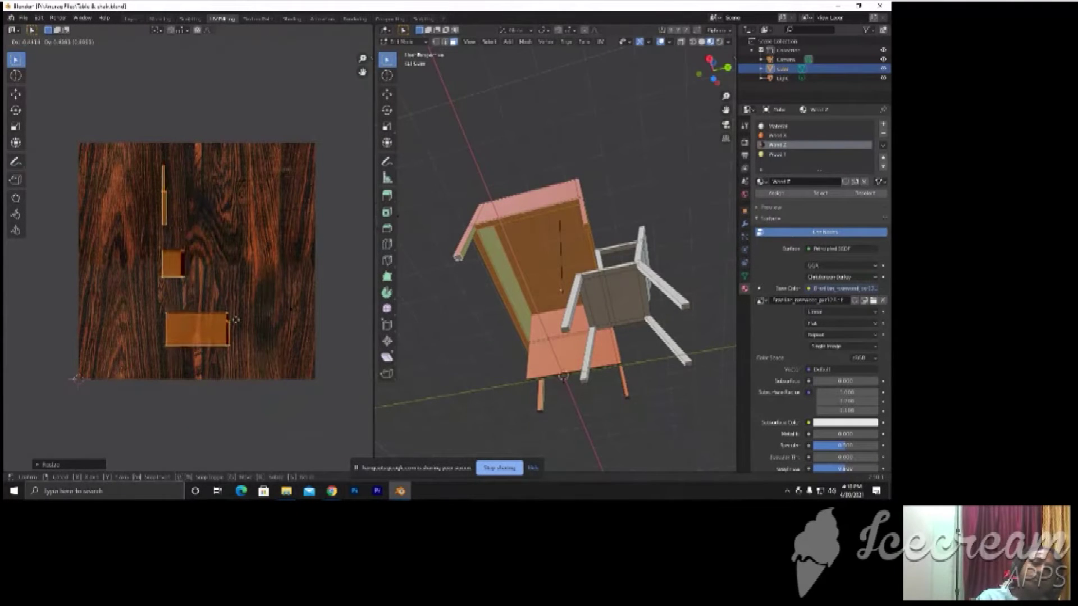
click(235, 323)
scroll(556, 269, up, 3)
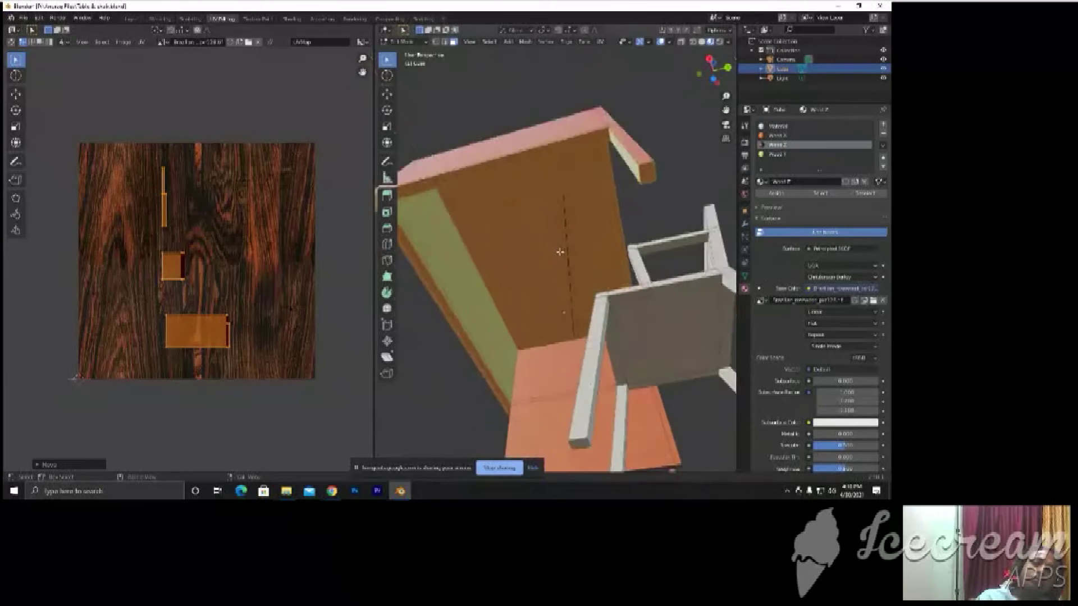
scroll(556, 270, up, 2)
click(197, 371)
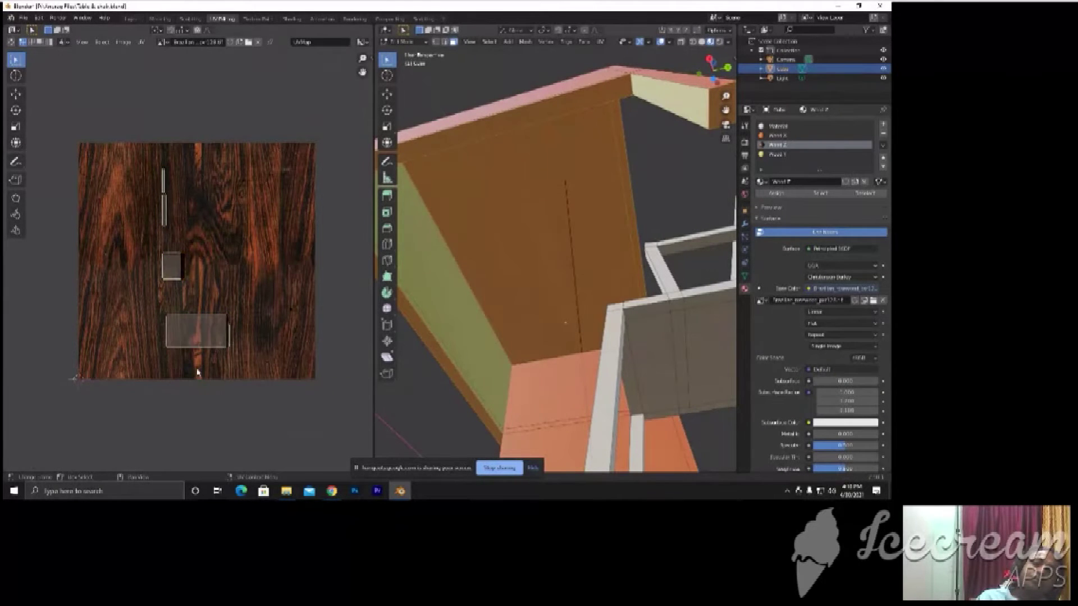
Select the large inner panel face of the cabinet
click(669, 200)
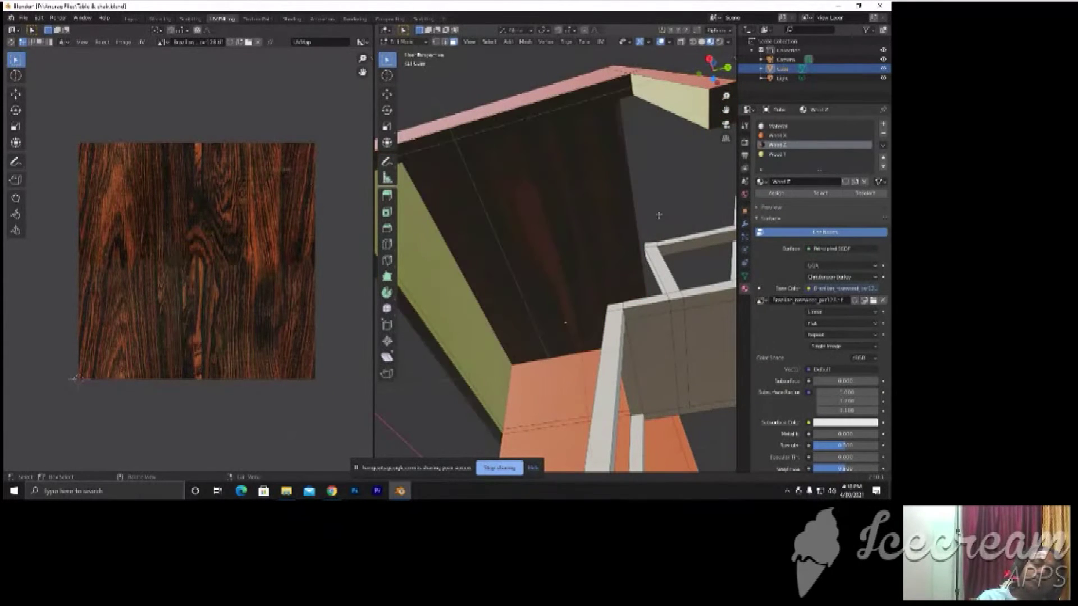
click(579, 269)
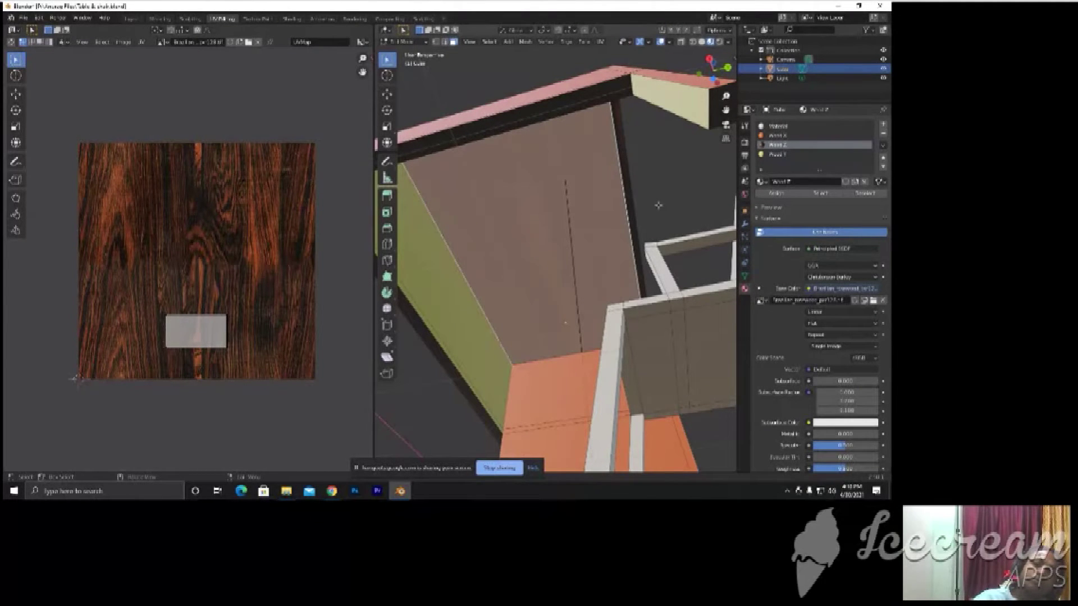
click(572, 151)
mouse_move(553, 191)
middle_down()
mouse_move(496, 251)
mouse_move(570, 187)
mouse_move(511, 428)
mouse_move(491, 245)
middle_up()
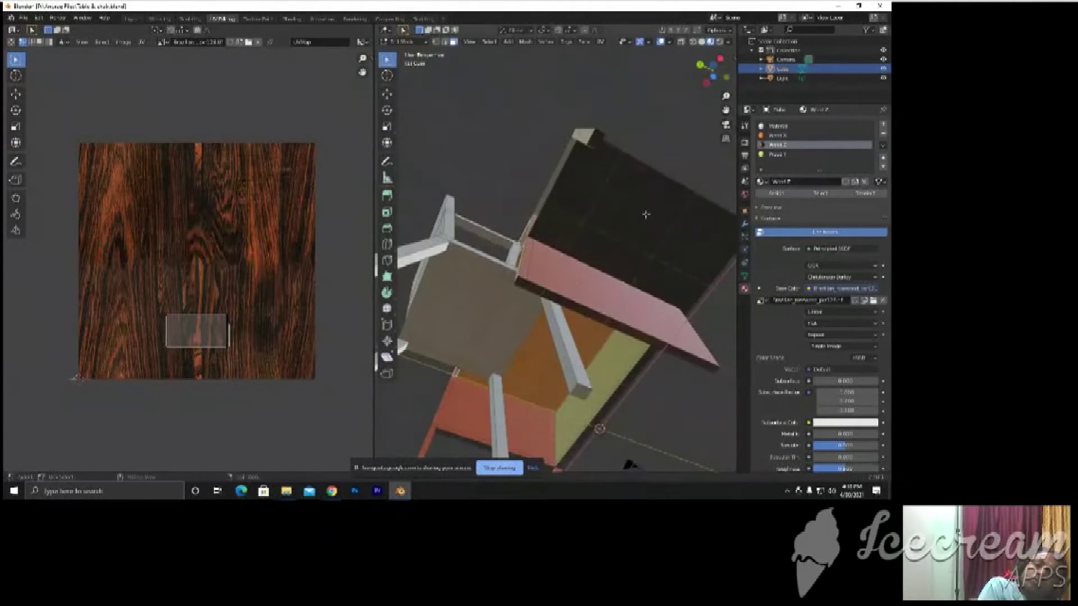
Select the large cabinet face and its thin edge strips, then enlarge their UV islands
shift+click(642, 206)
click(655, 178)
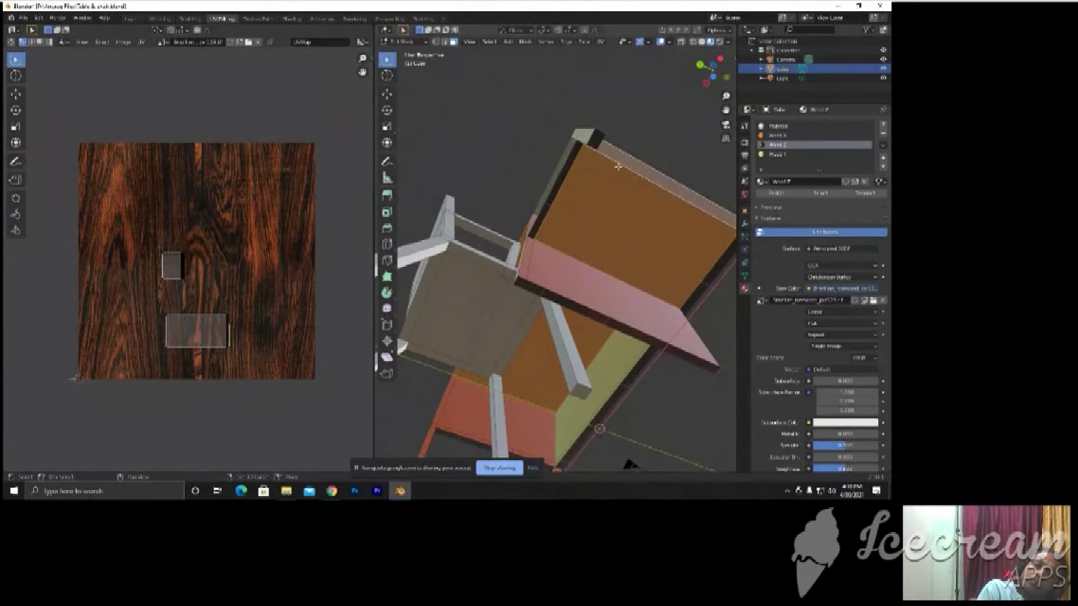
click(642, 195)
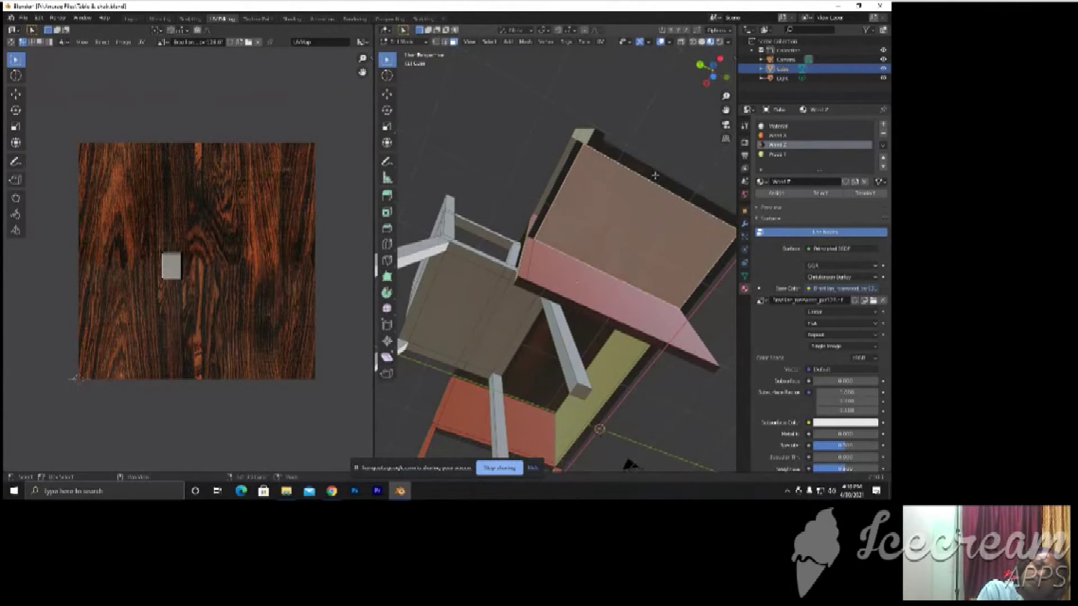
click(655, 175)
click(550, 201)
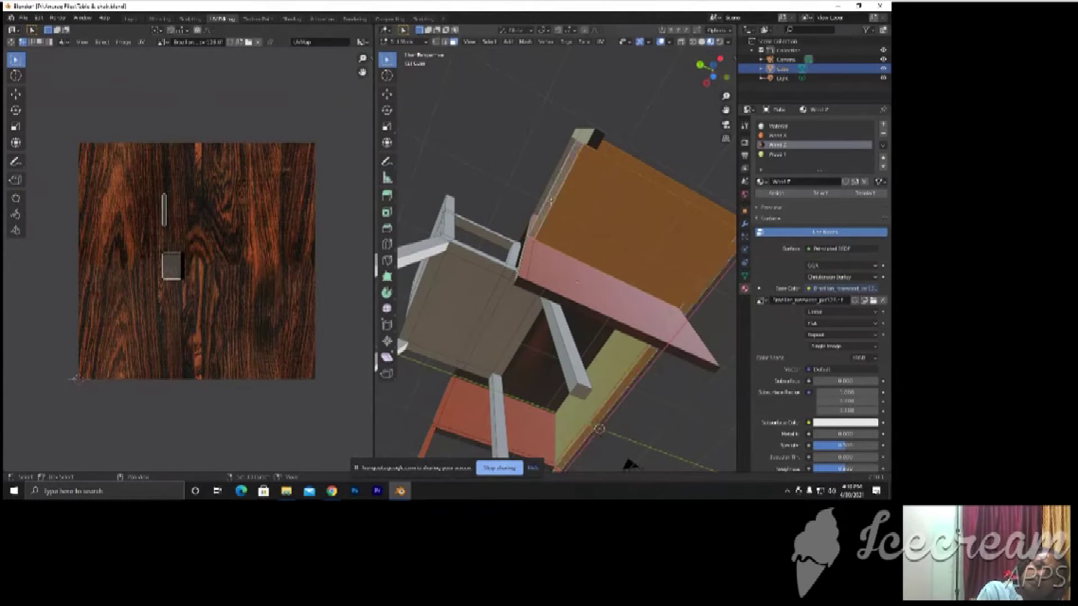
ctrl+scroll(211, 281, up, 2)
key(b)
drag(215, 293, 162, 185)
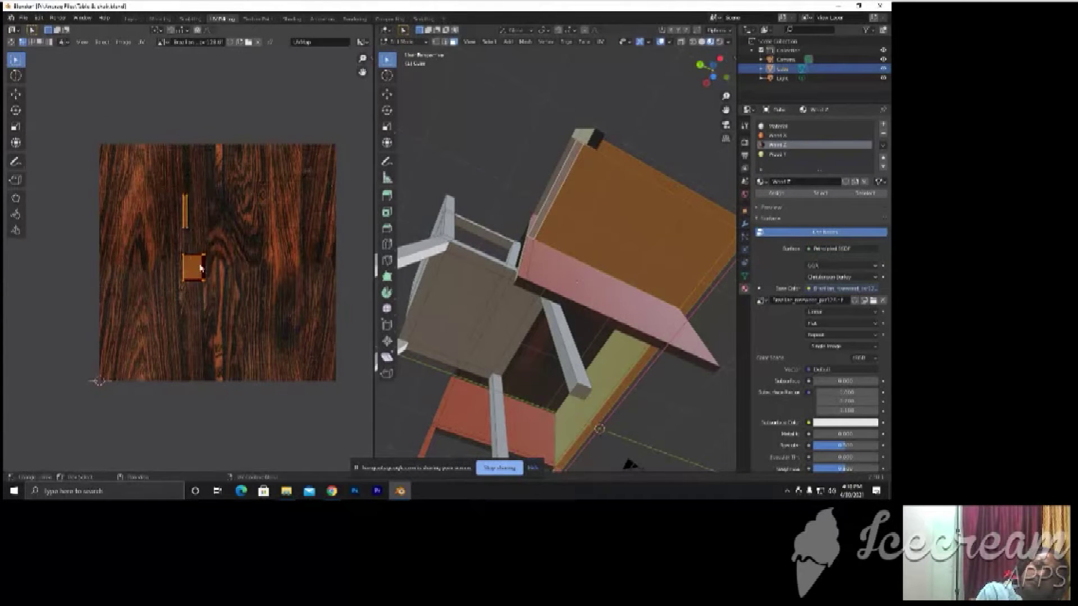
key(s)
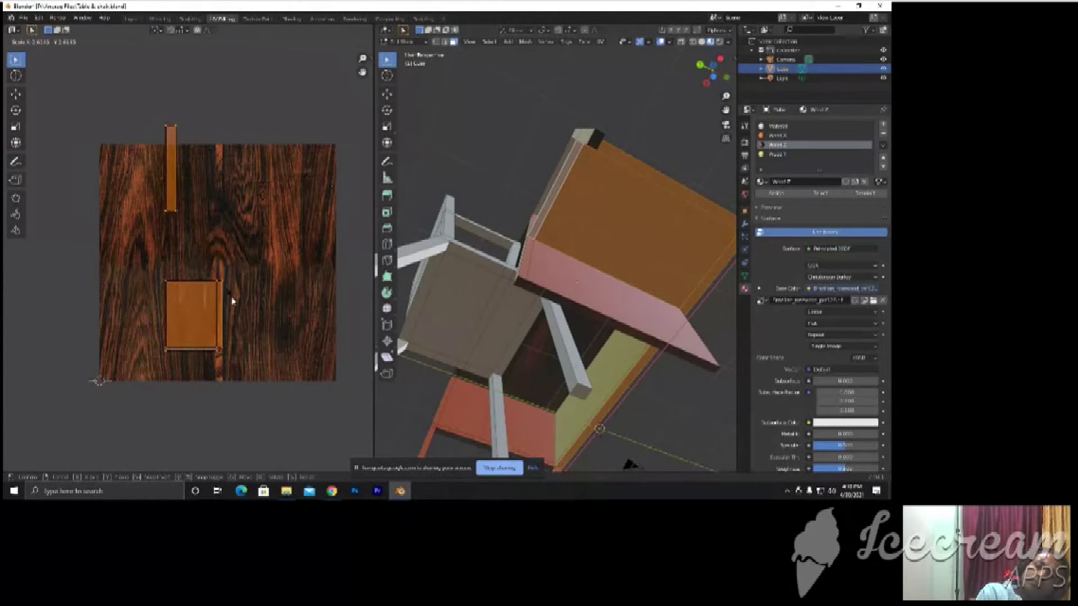
click(240, 306)
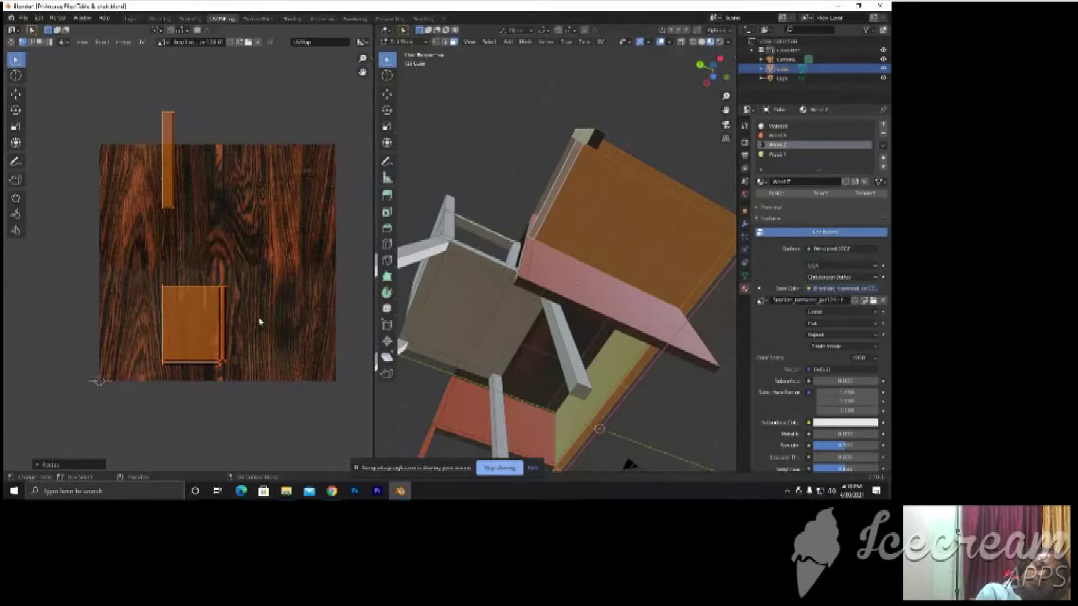
Place the square UV island onto the wood texture and move the narrow strip left
drag(245, 275, 150, 372)
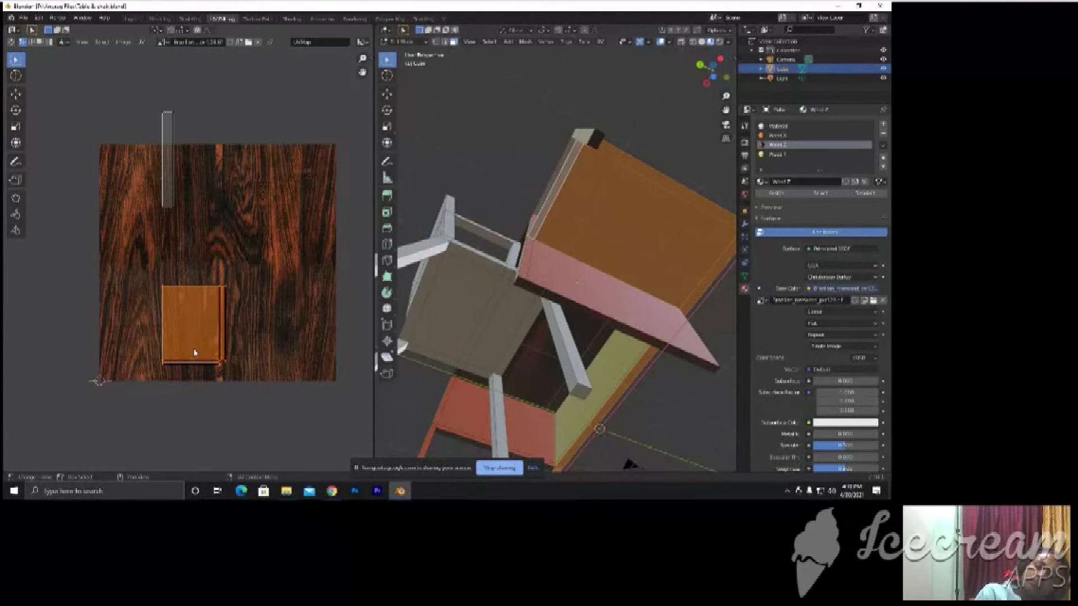
key(g)
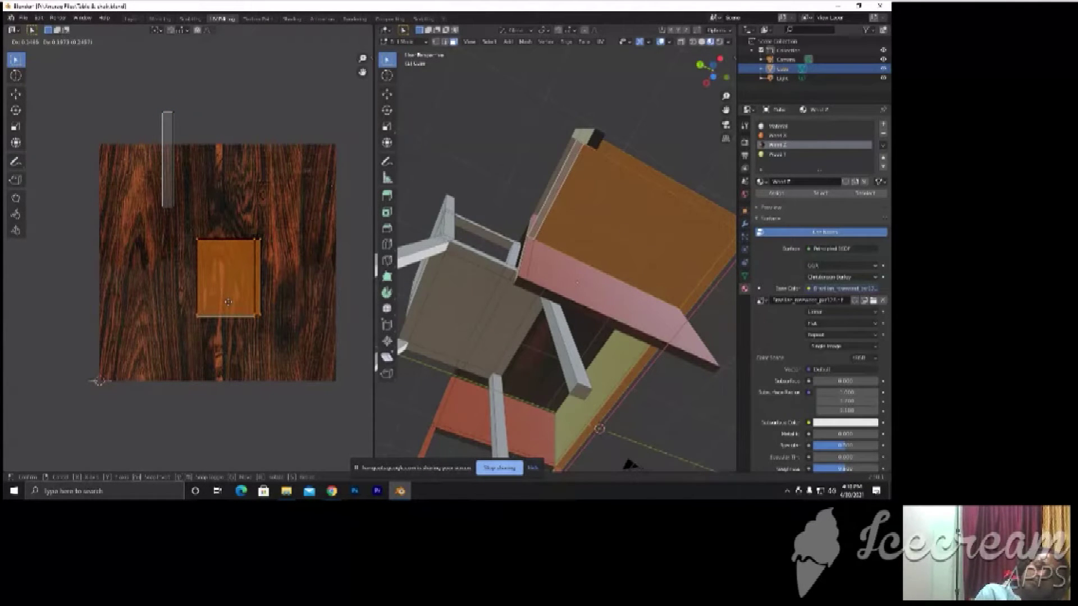
click(228, 302)
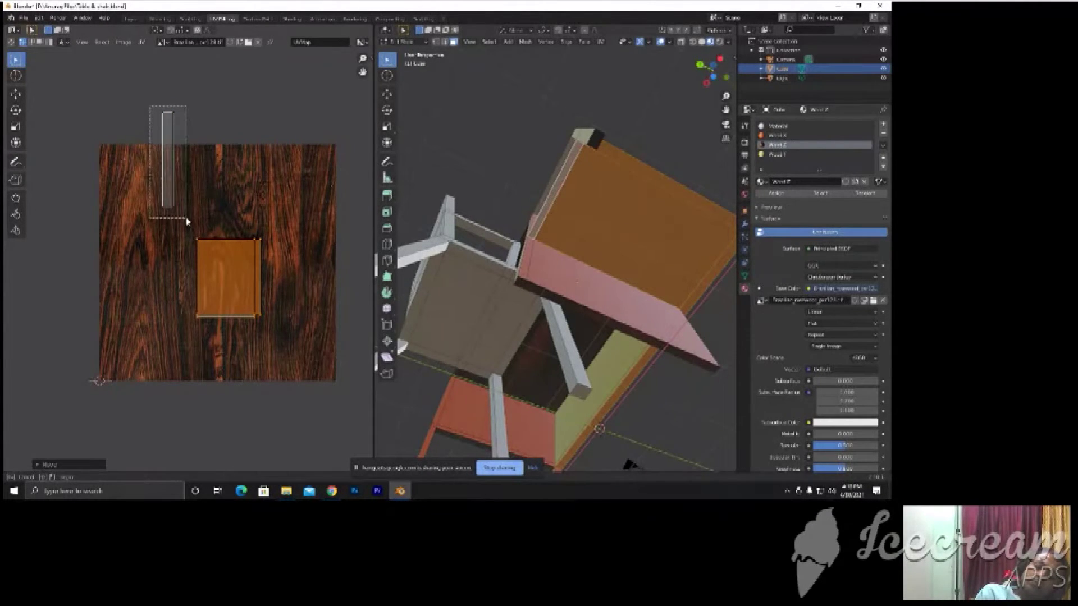
click(169, 181)
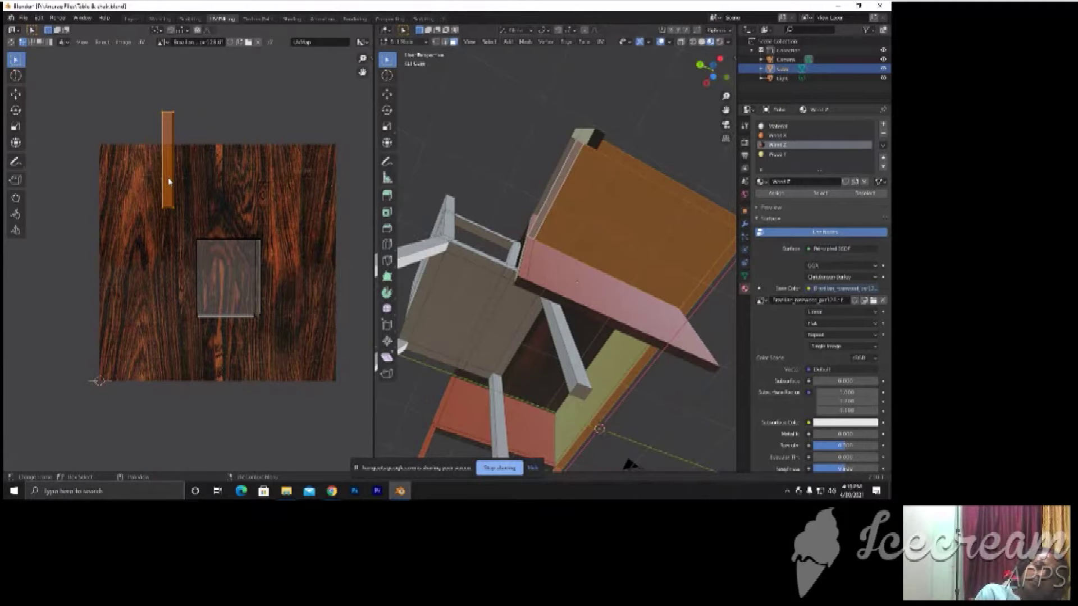
key(g)
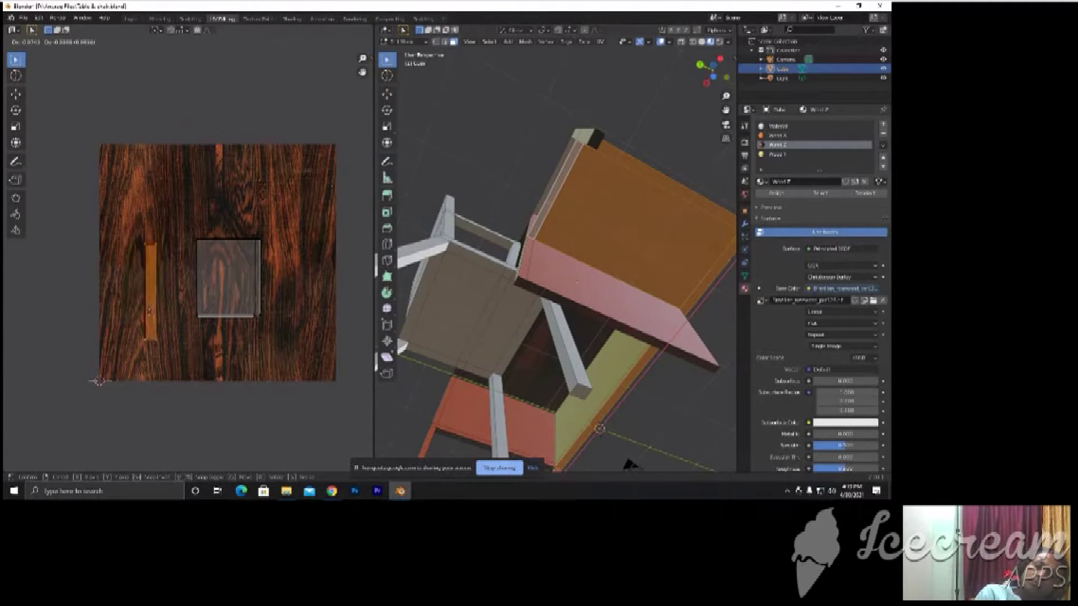
click(137, 310)
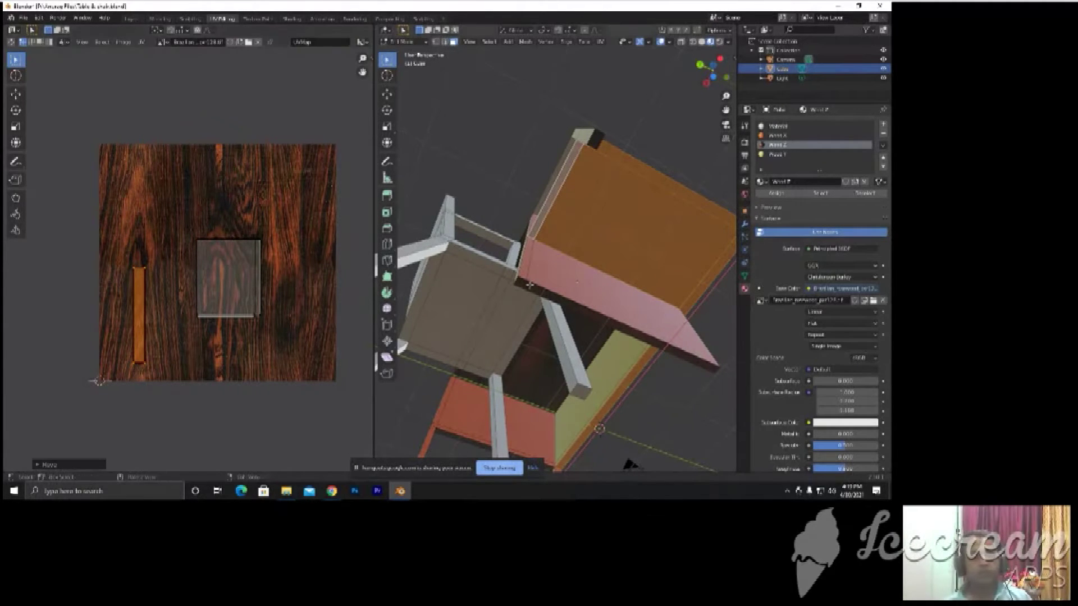
click(494, 178)
Select the tabletop's front edge face and top face
mouse_move(495, 179)
middle_down()
mouse_move(471, 263)
mouse_move(661, 354)
middle_up()
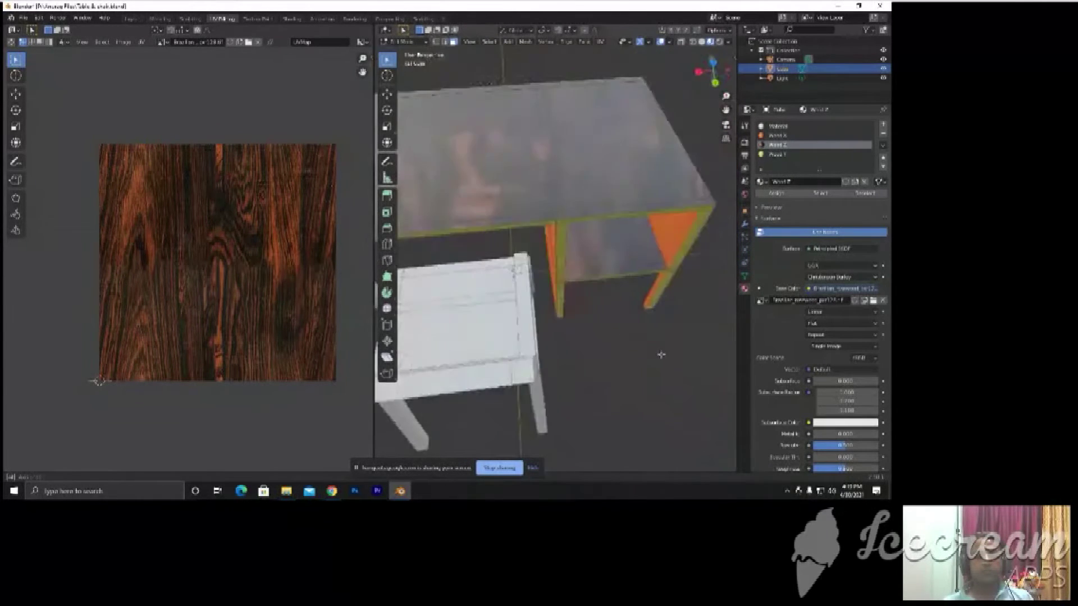
middle_drag(661, 354, 515, 225)
middle_drag(595, 335, 599, 285)
click(473, 308)
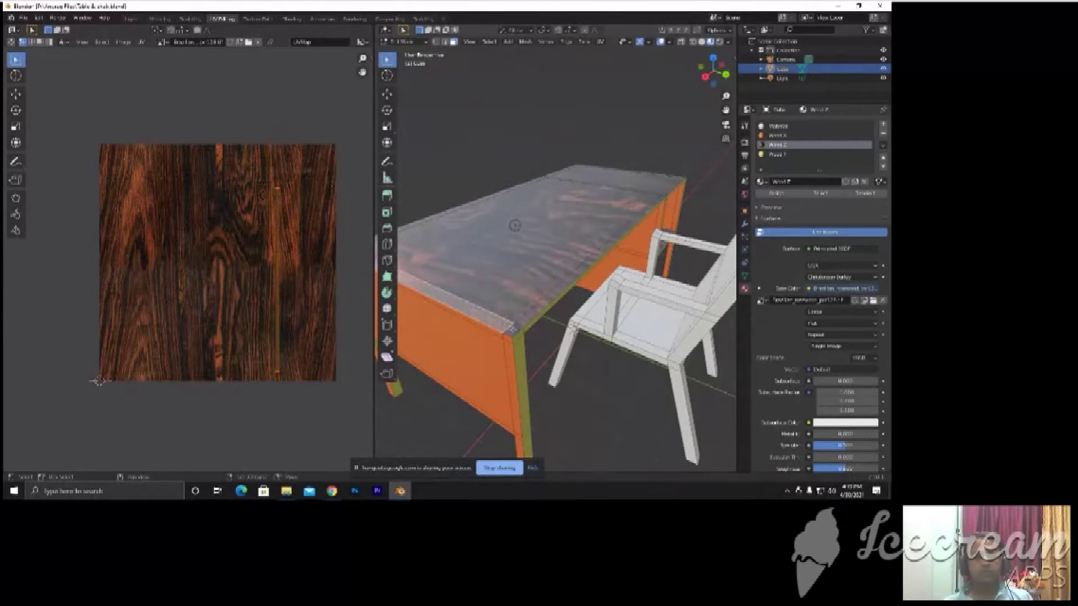
click(519, 268)
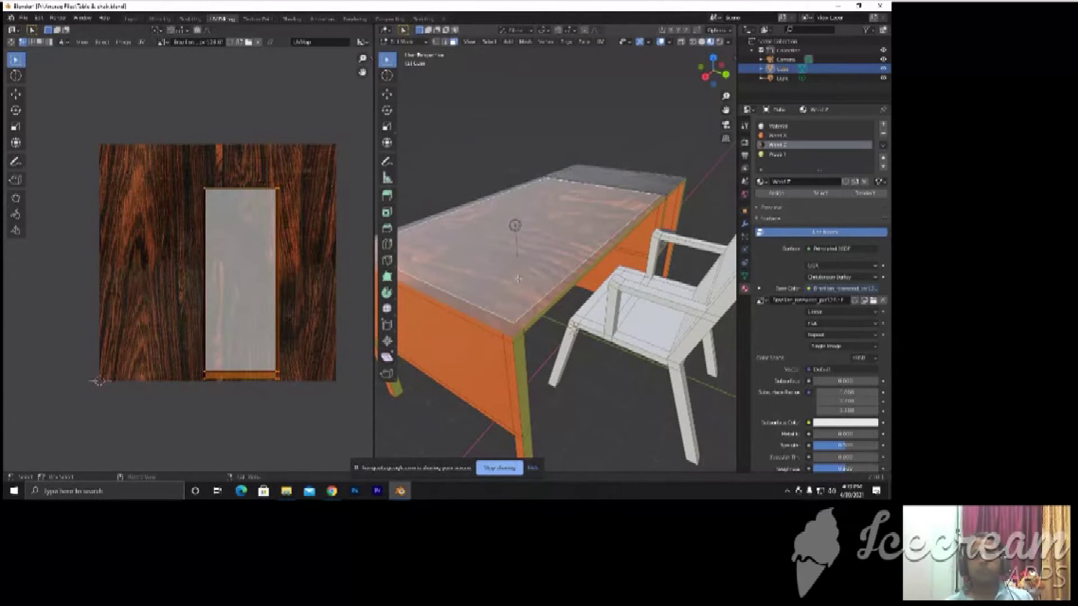
middle_drag(518, 279, 507, 319)
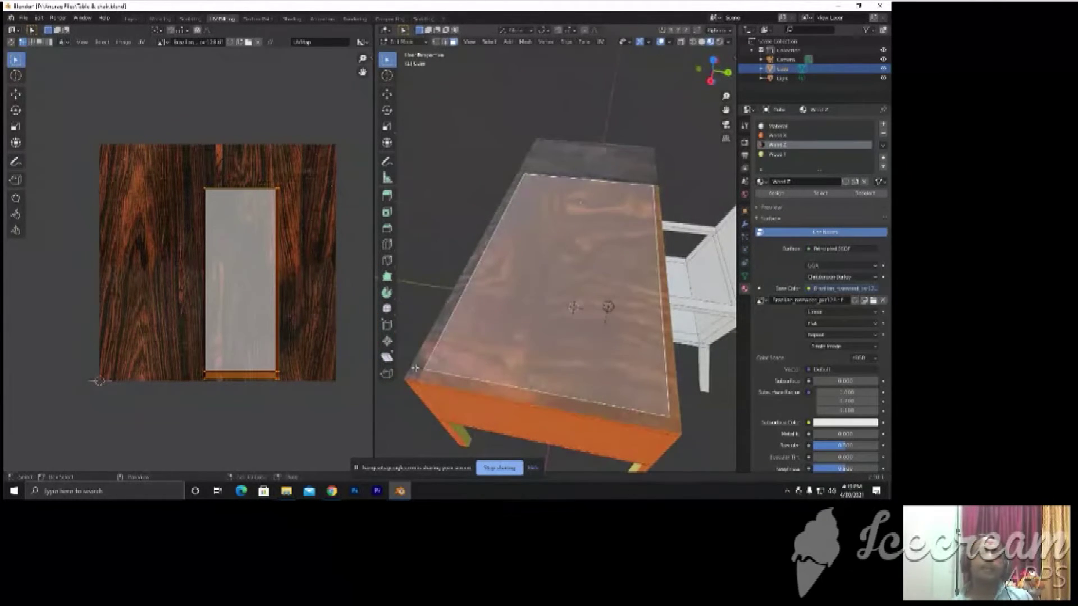
Add the tabletop's thin left, back and far-end edge strips to the selection
click(415, 367)
mouse_move(420, 370)
mouse_down()
mouse_move(525, 155)
mouse_move(624, 176)
mouse_up()
click(522, 172)
click(655, 171)
click(585, 147)
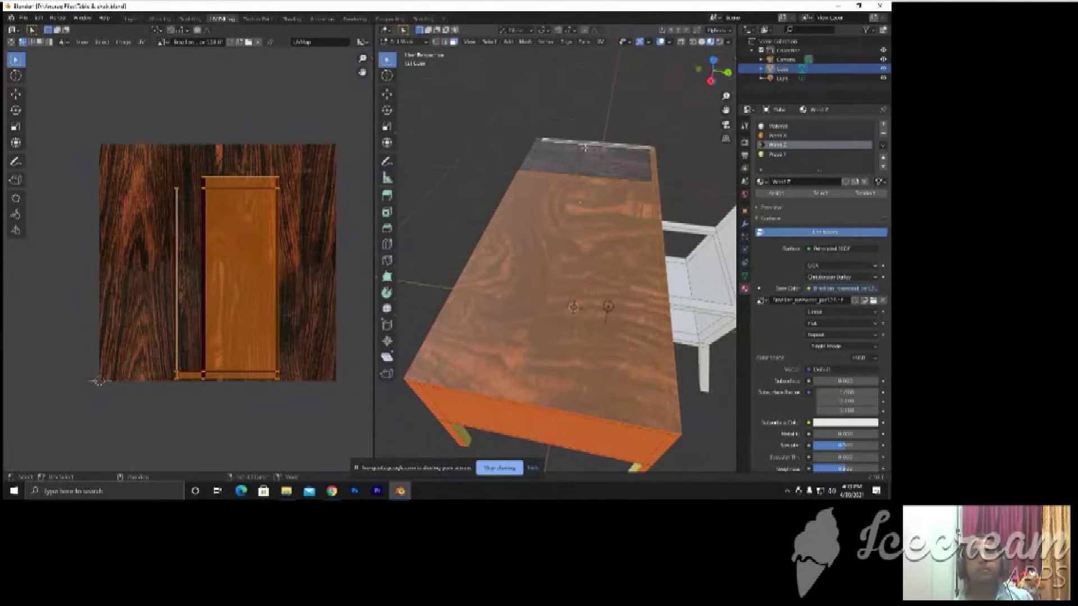
click(553, 153)
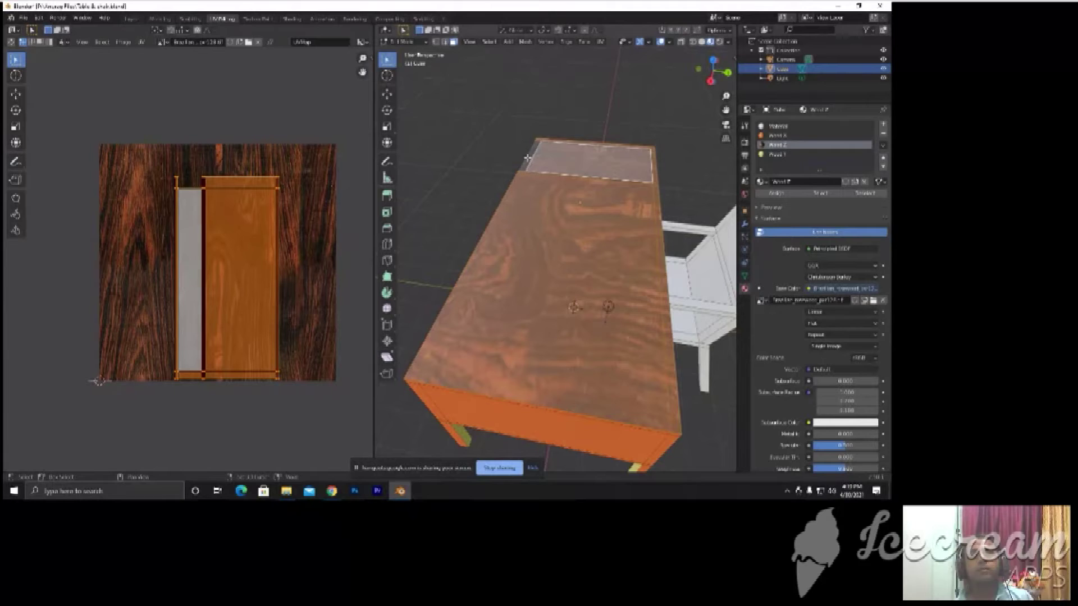
click(528, 158)
scroll(848, 368, down, 3)
scroll(847, 368, down, 3)
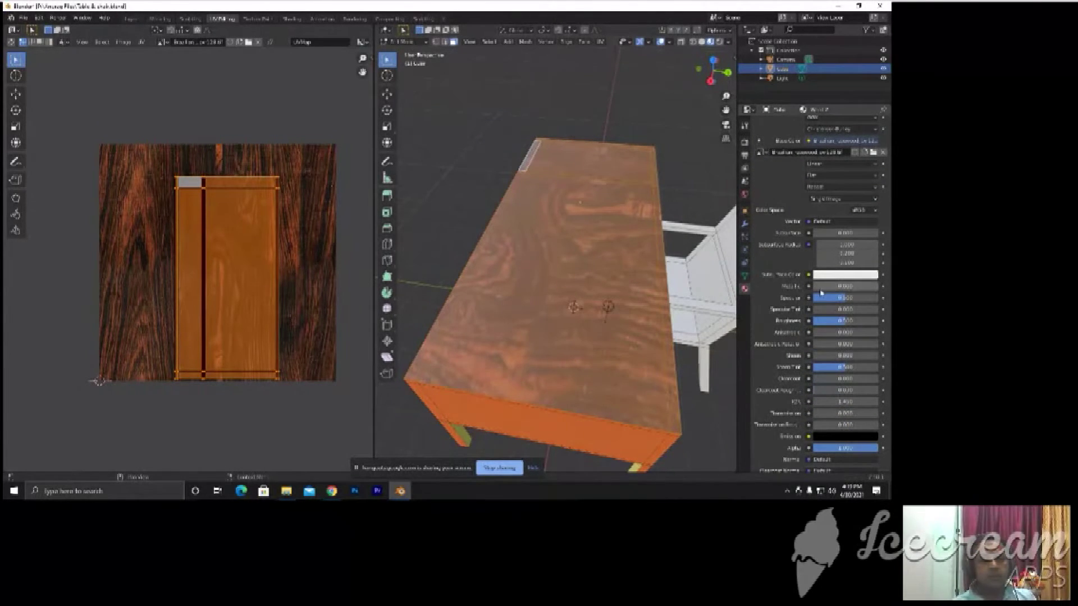
Adjust the wood material's Metallic value and reduce its Specular reflection
drag(820, 290, 873, 298)
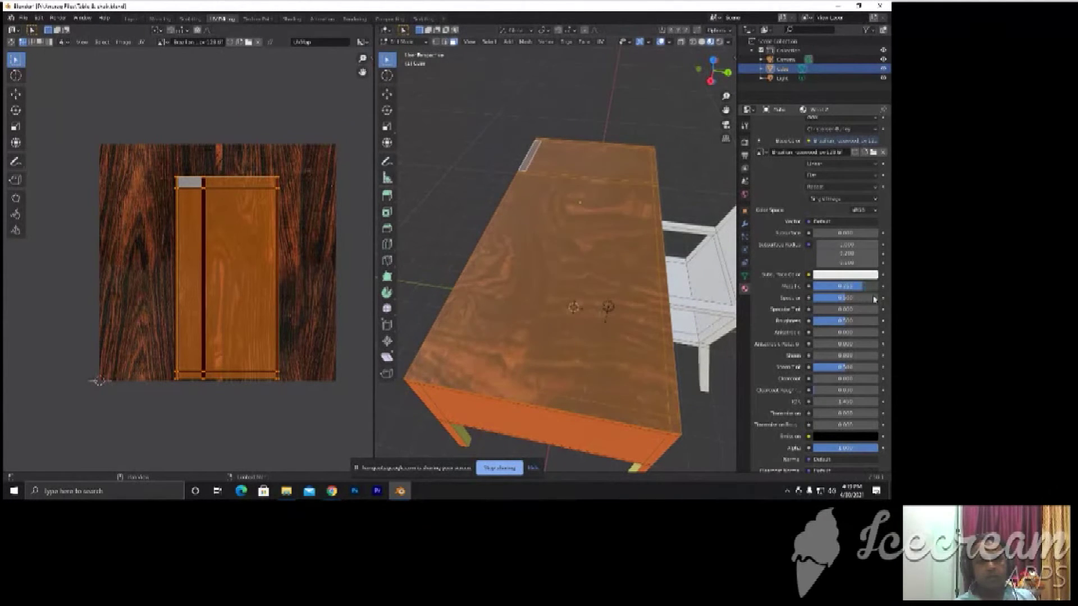
click(468, 200)
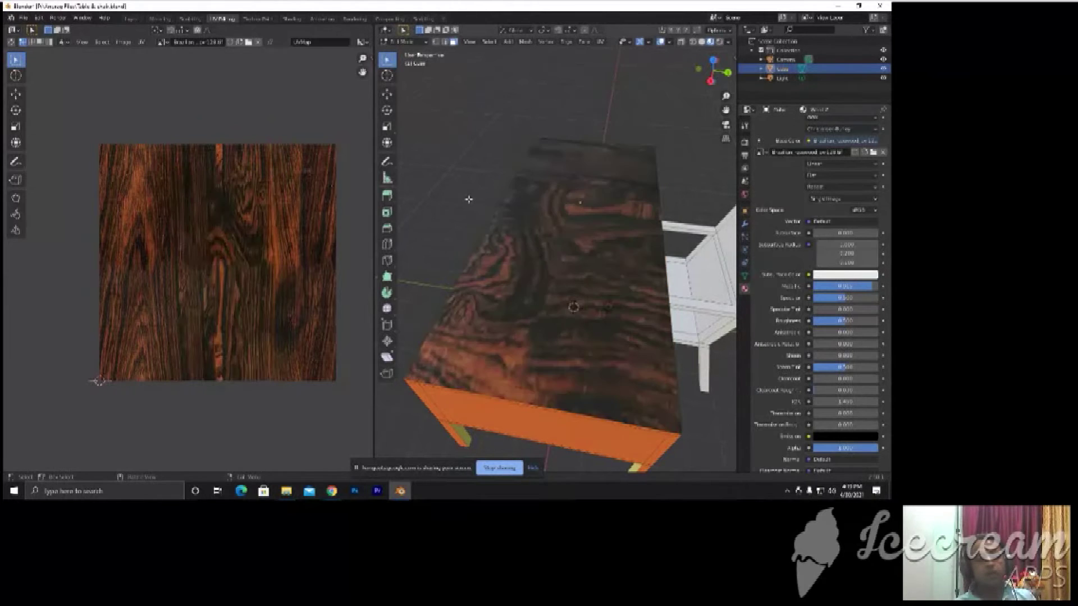
middle_drag(573, 307, 573, 322)
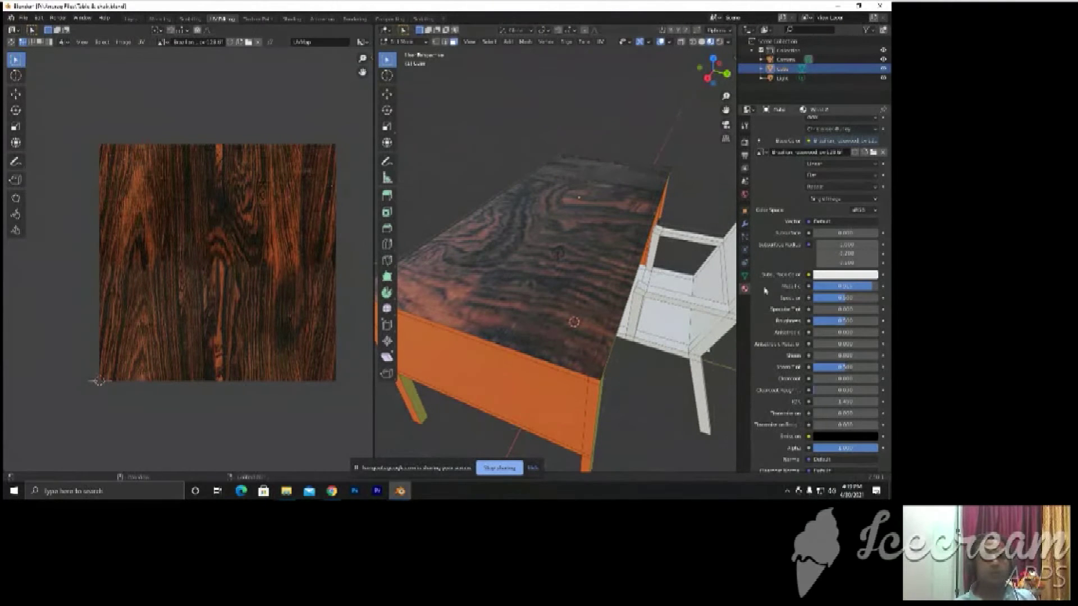
drag(842, 289, 830, 297)
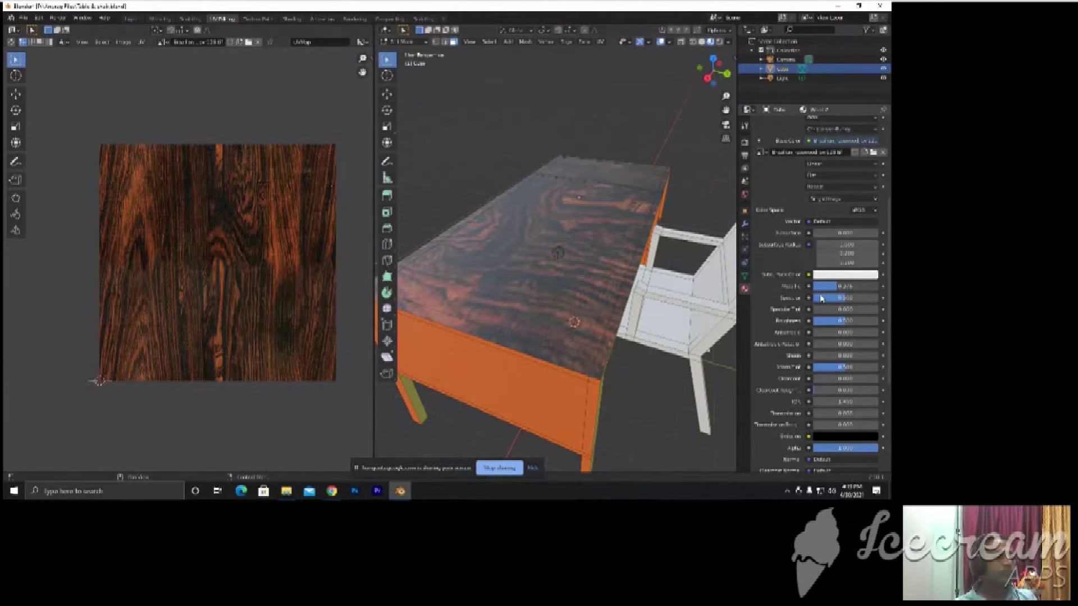
drag(822, 298, 851, 298)
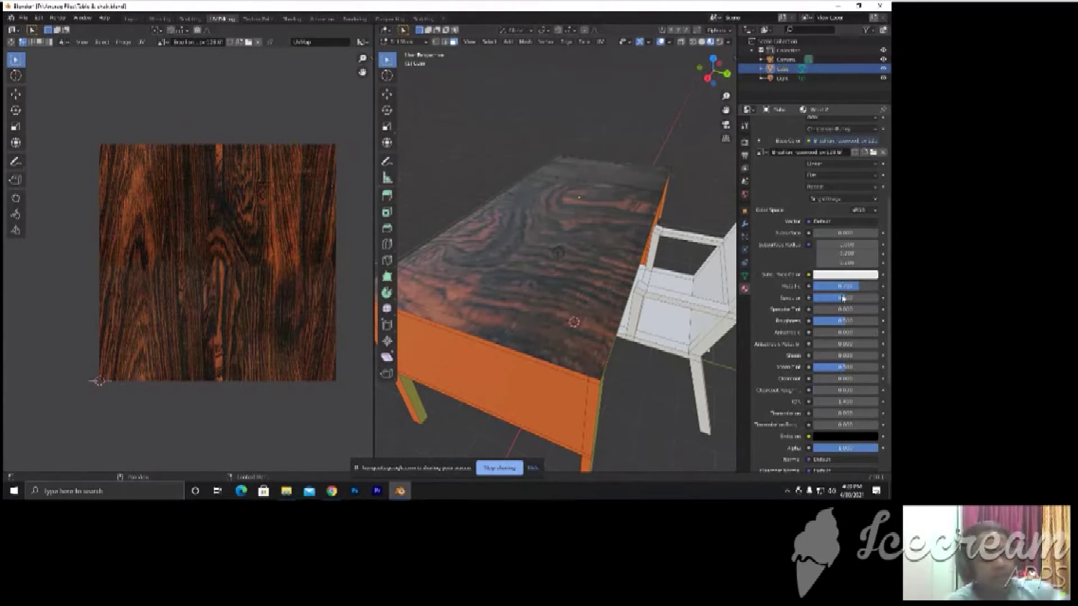
drag(850, 298, 841, 297)
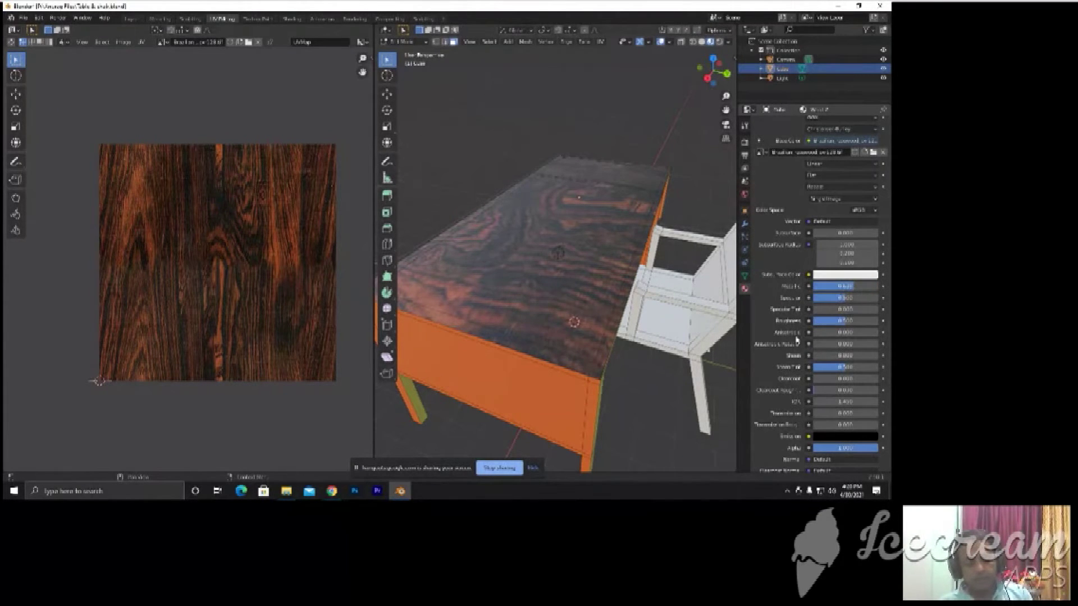
Add slight Transmission with Transmission Roughness around 0.240 to the wood material
scroll(833, 342, down, 2)
mouse_move(843, 342)
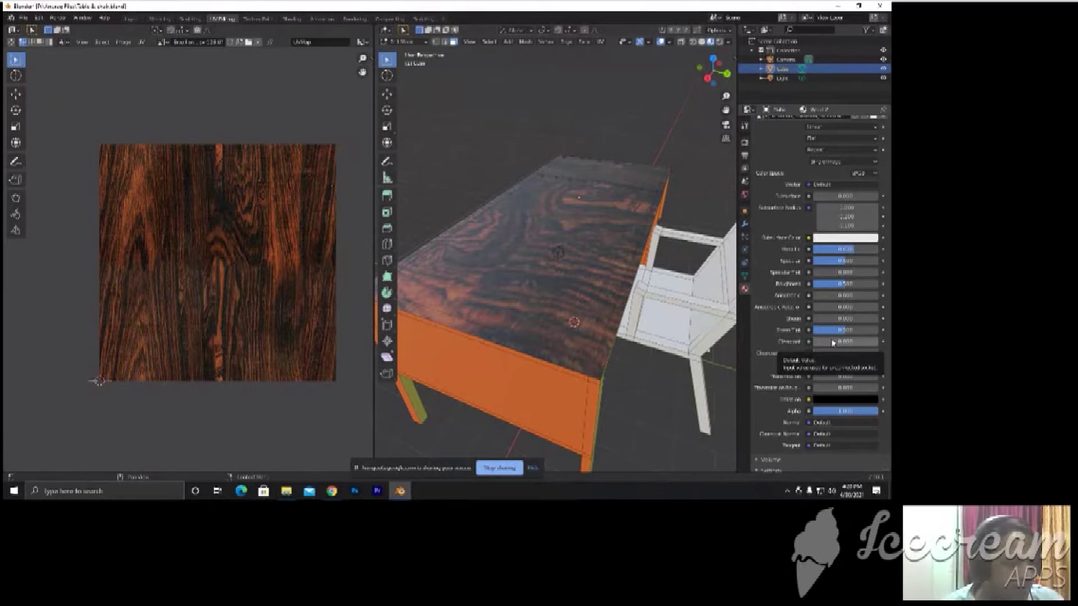
scroll(833, 342, down, 3)
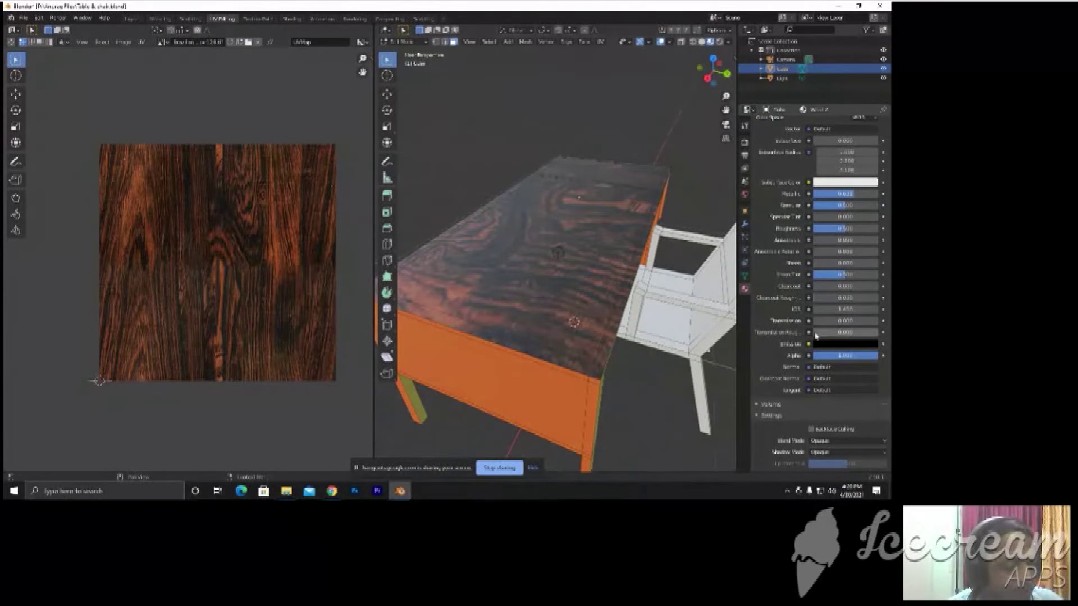
mouse_move(835, 321)
mouse_down()
mouse_move(873, 329)
mouse_move(845, 329)
mouse_up()
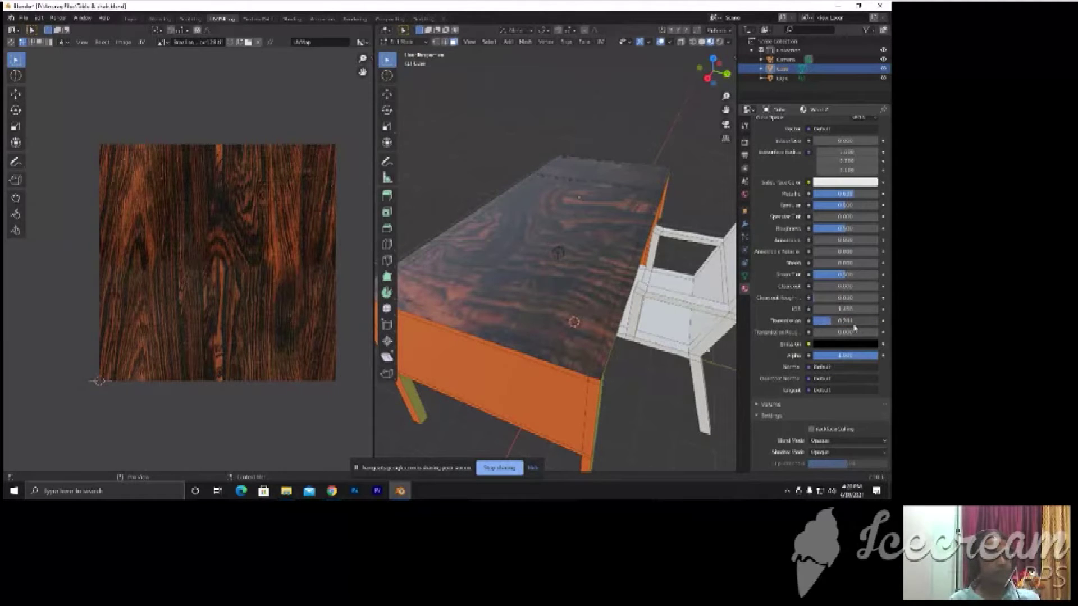
drag(819, 335, 847, 336)
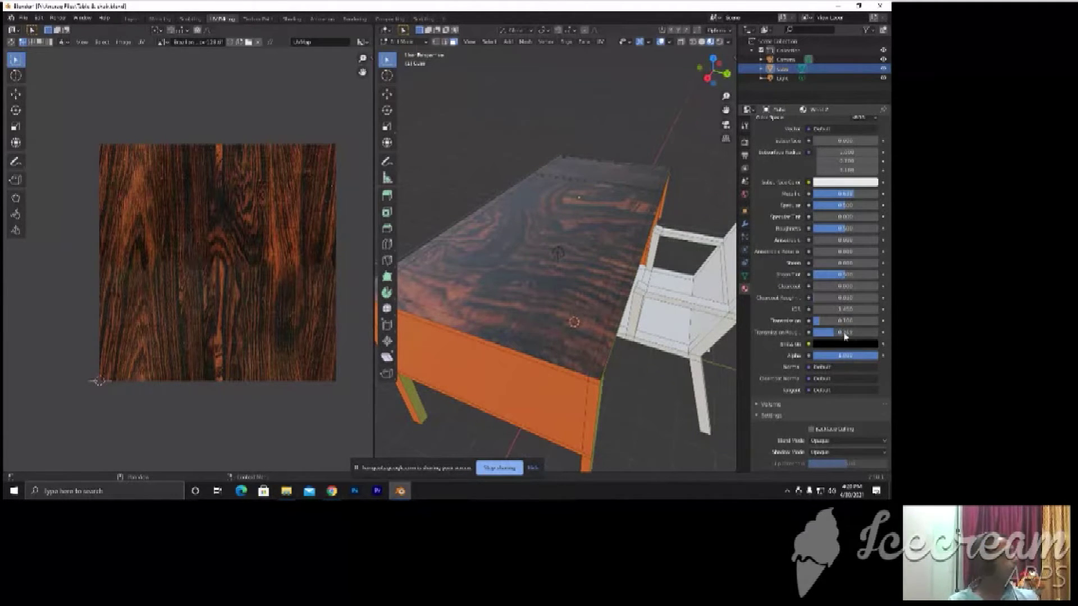
mouse_move(646, 253)
middle_down()
mouse_move(714, 299)
mouse_move(496, 291)
mouse_move(584, 280)
mouse_move(665, 334)
mouse_move(637, 292)
mouse_move(553, 342)
mouse_move(641, 338)
mouse_move(634, 371)
middle_up()
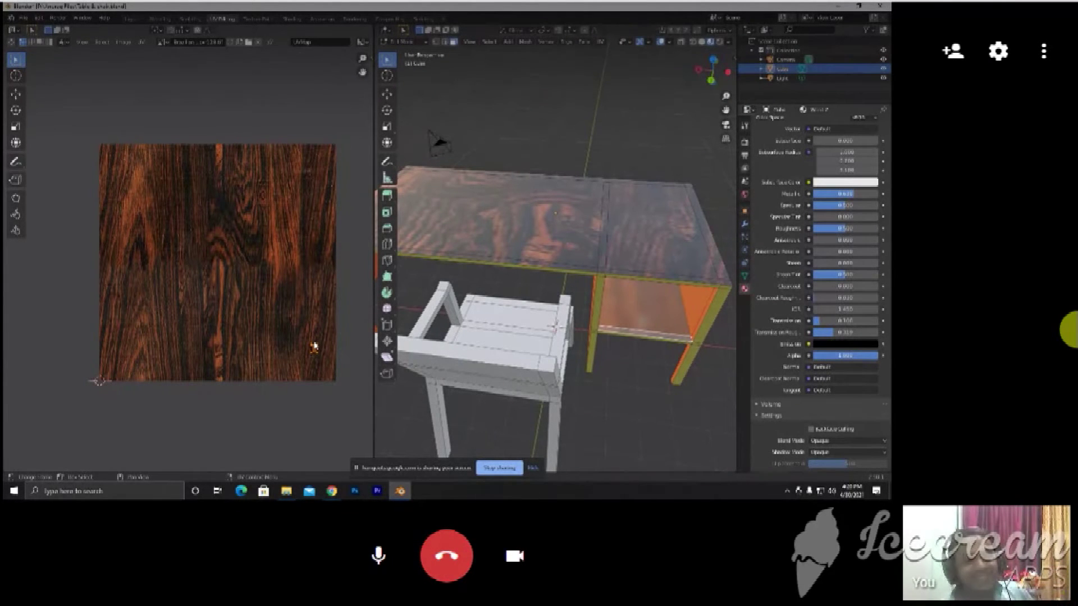
Bring the Hangouts call window to the front and open its options menu
mouse_move(332, 491)
click(279, 451)
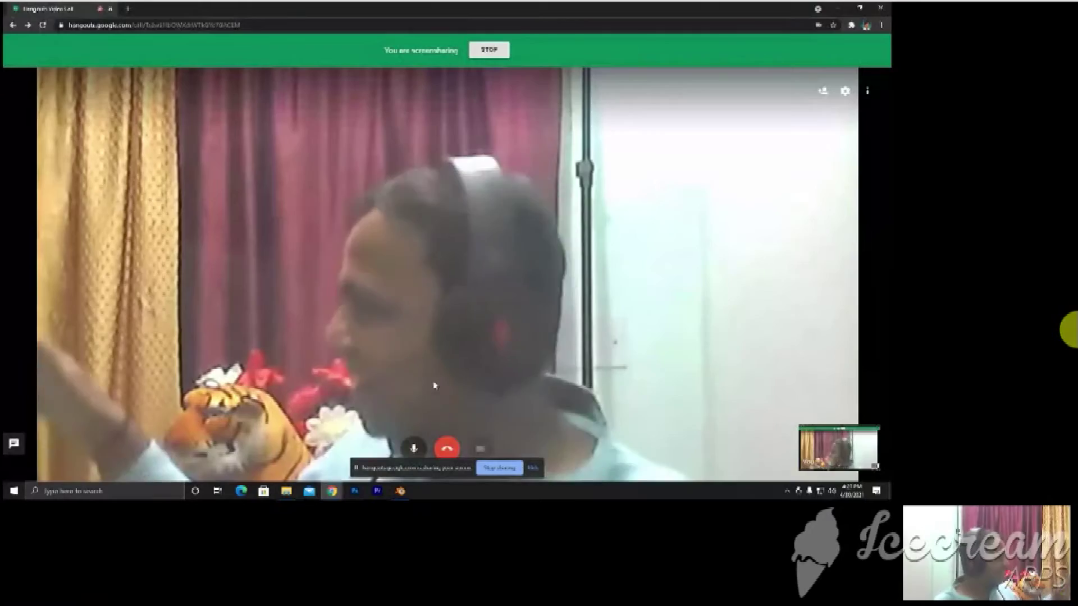
click(867, 90)
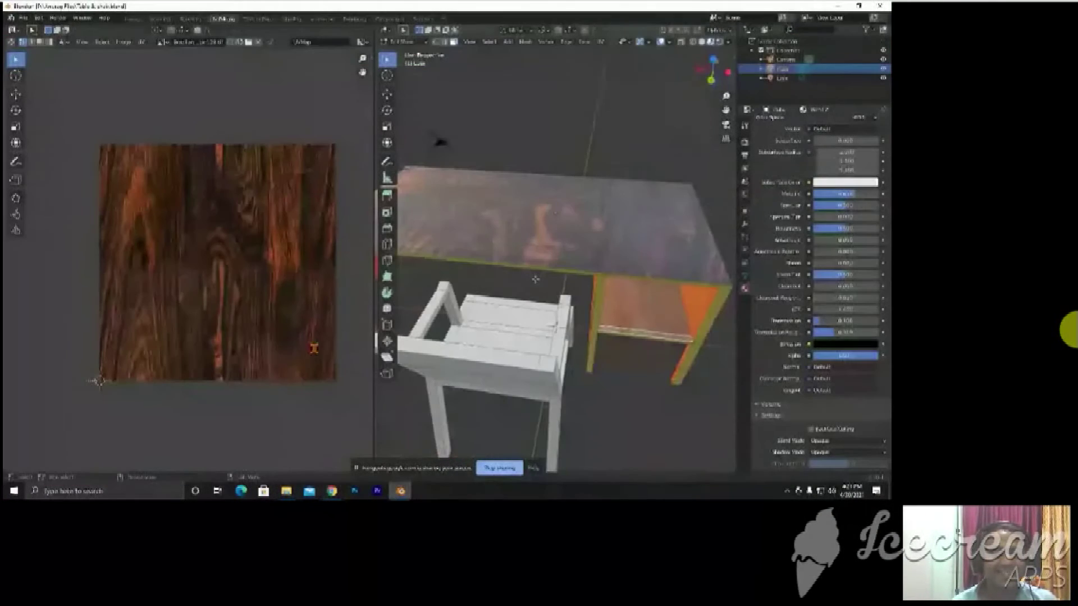
Enlarge the shelf's UV island and move it into position on the wood texture
scroll(617, 286, up, 2)
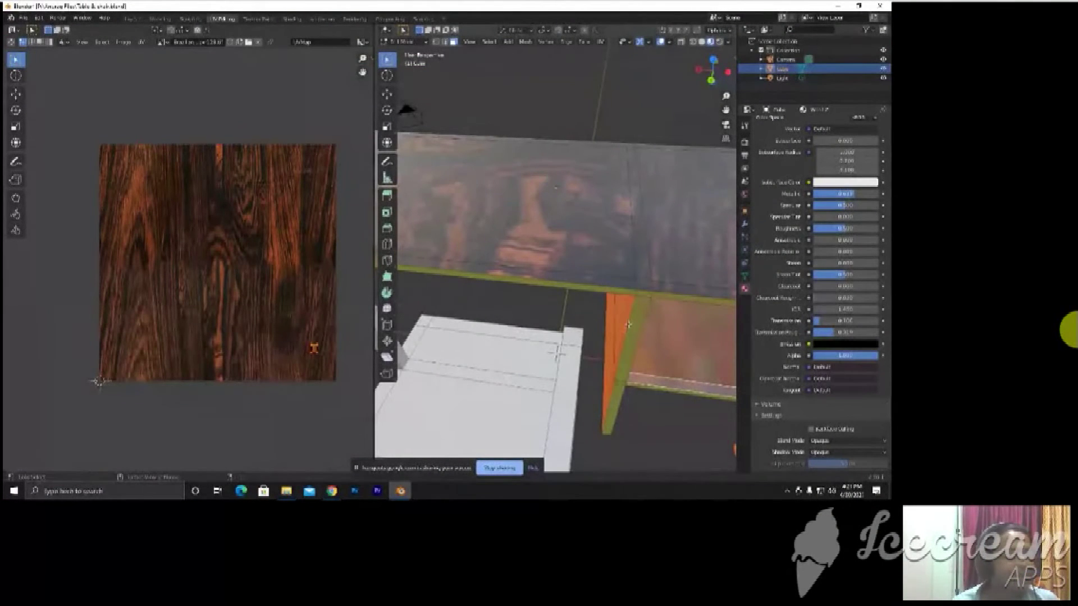
middle_drag(630, 325, 602, 422)
mouse_move(630, 365)
middle_down()
mouse_move(583, 317)
mouse_move(539, 328)
middle_up()
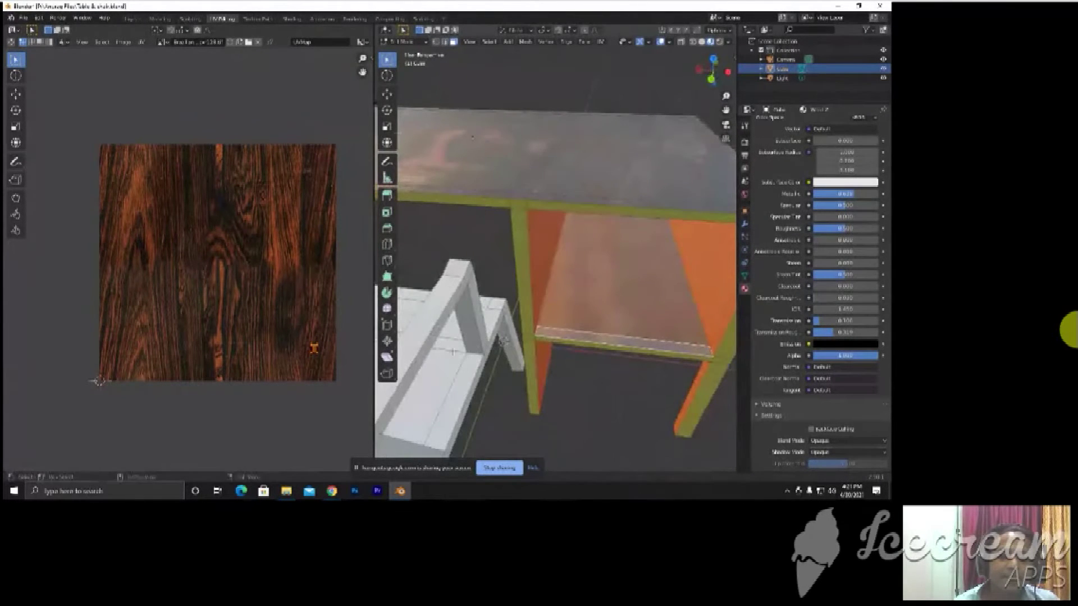
key(s)
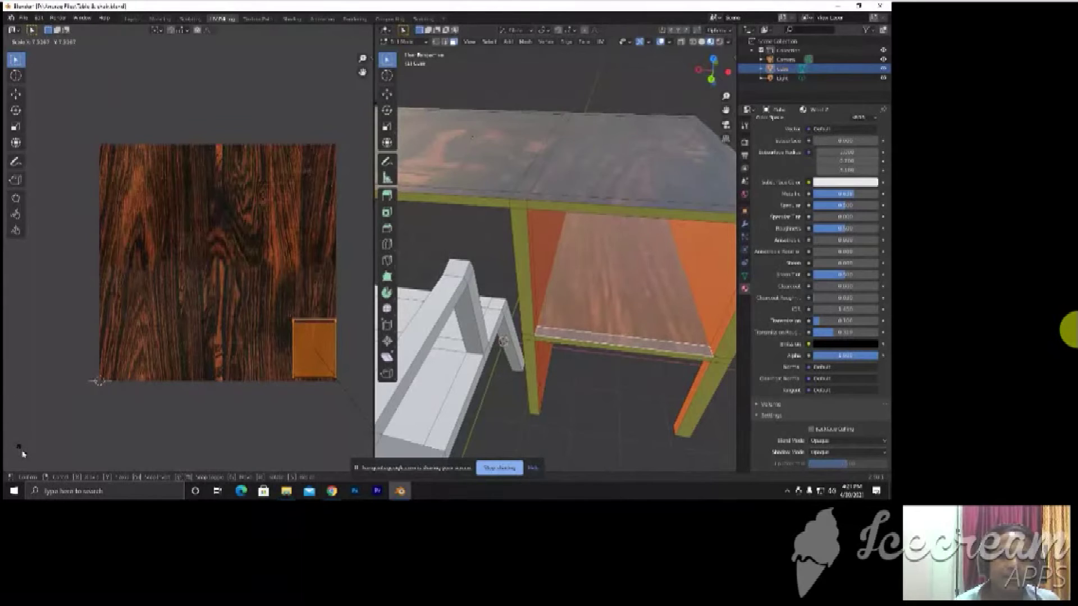
click(8, 417)
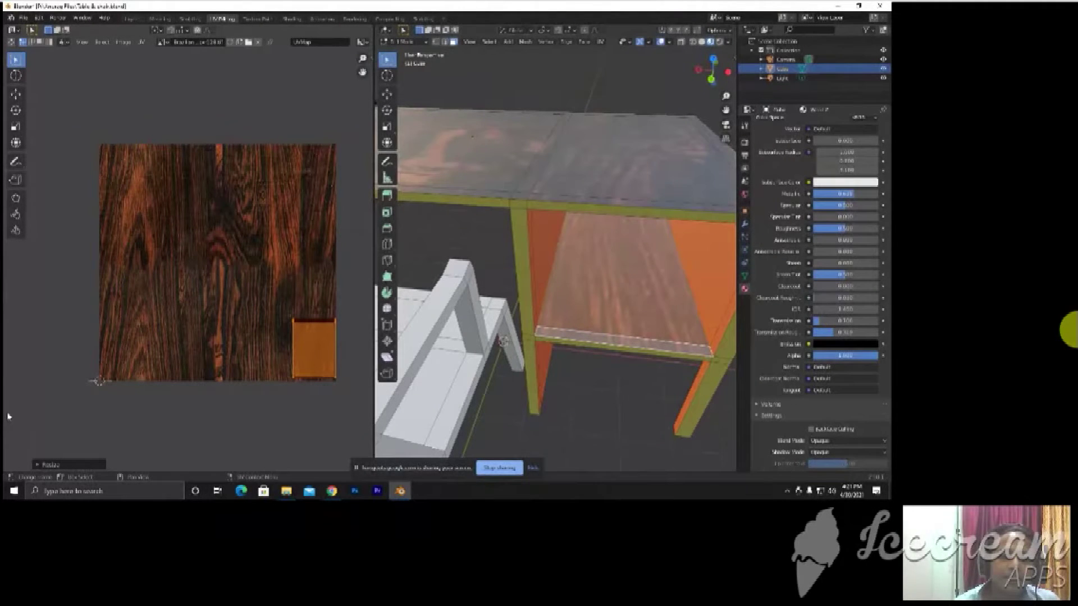
key(g)
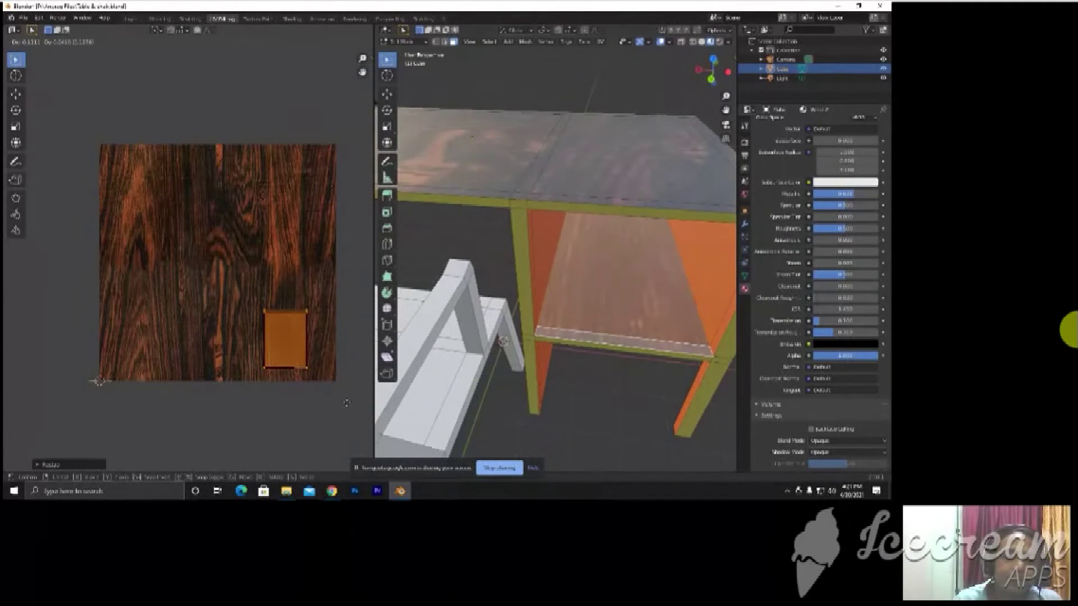
click(346, 402)
Clear the shelf selection and select a small face at the table corner
click(569, 378)
mouse_move(569, 378)
middle_down()
mouse_move(666, 373)
mouse_move(597, 313)
middle_up()
scroll(575, 372, up, 5)
scroll(616, 353, down, 5)
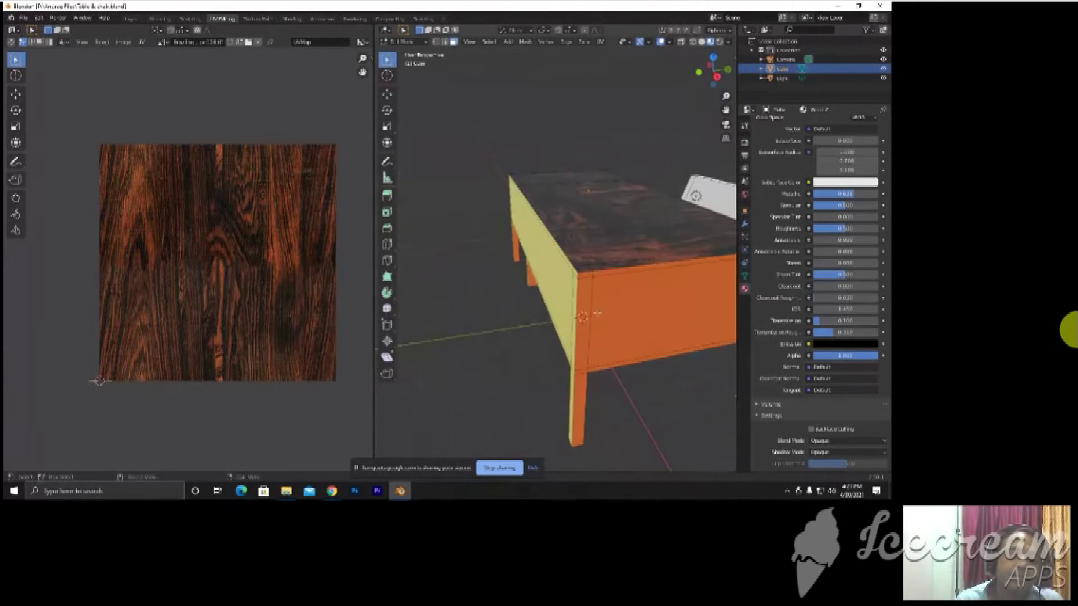
click(585, 274)
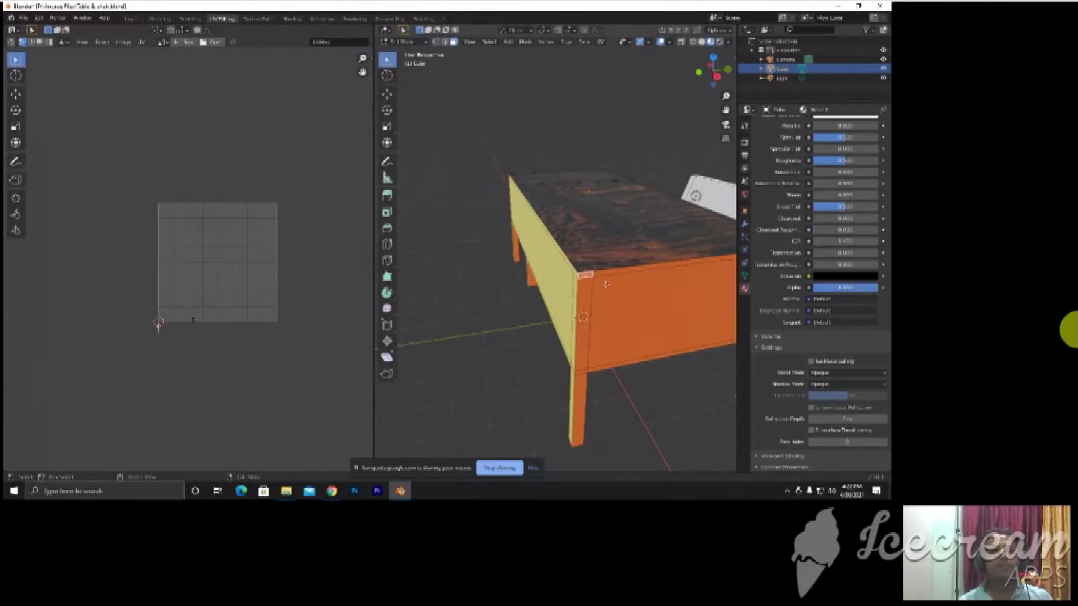
Select only the table's front panel face so its thin UV strip shows alone
middle_drag(605, 284, 562, 276)
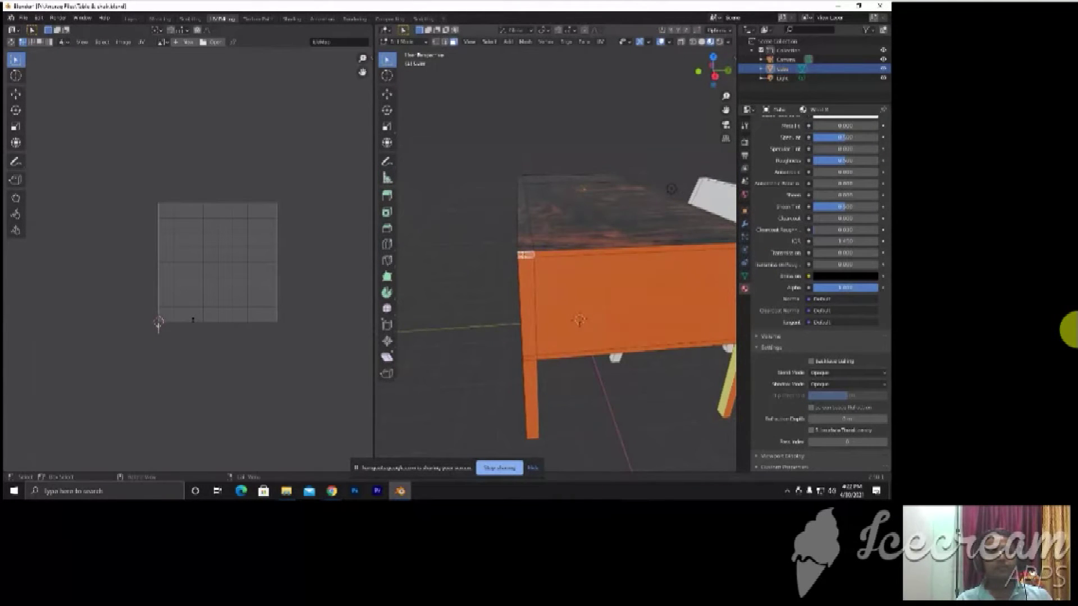
key(a)
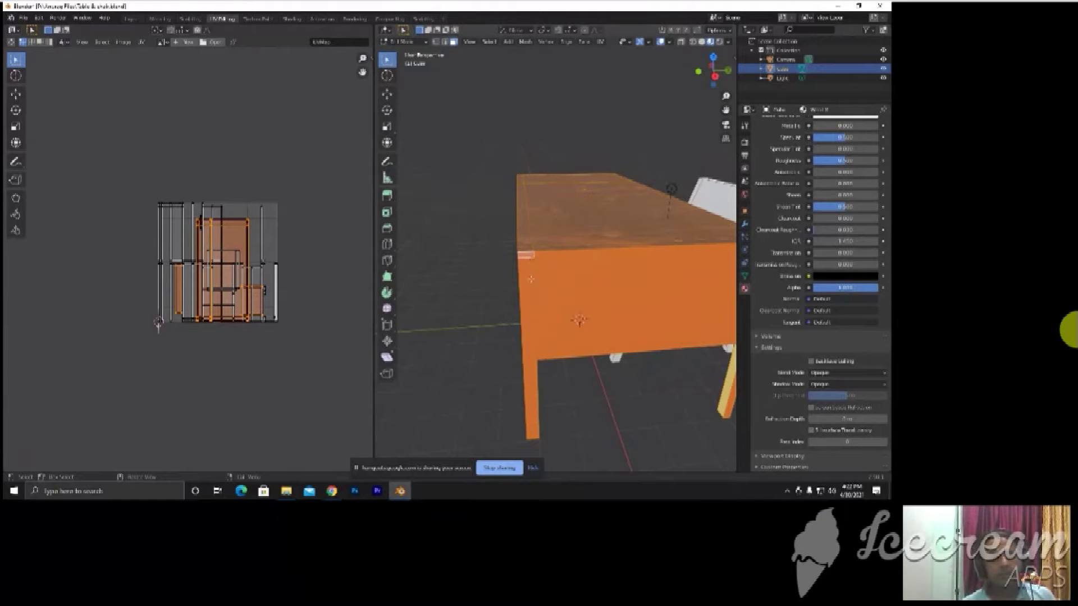
click(554, 284)
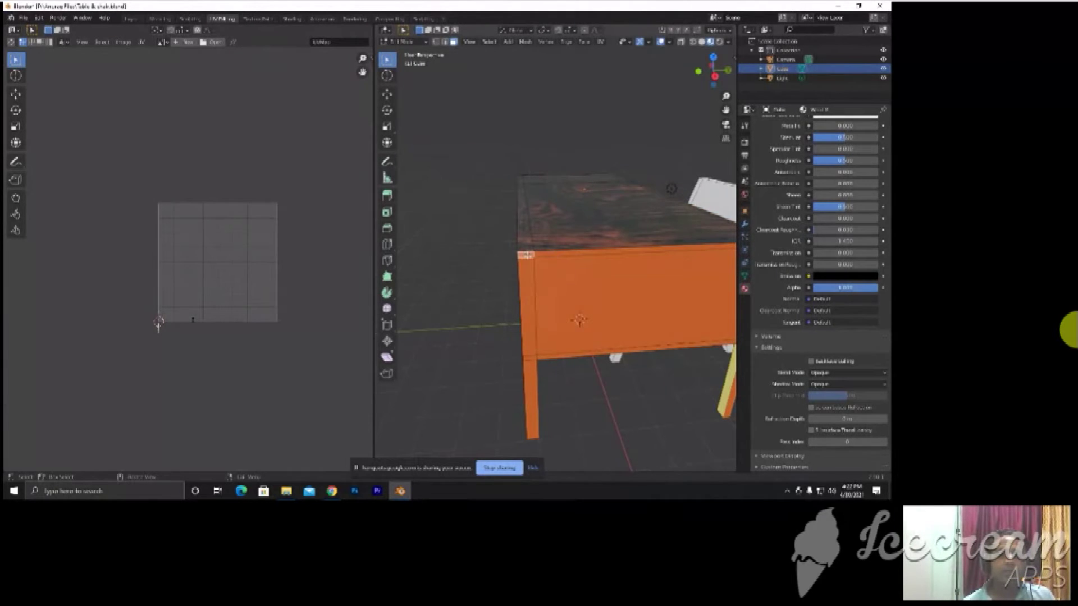
click(499, 289)
Check the active material slot's options and orbit to the table's opposite side
scroll(802, 257, up, 2)
scroll(802, 257, up, 3)
scroll(802, 258, up, 3)
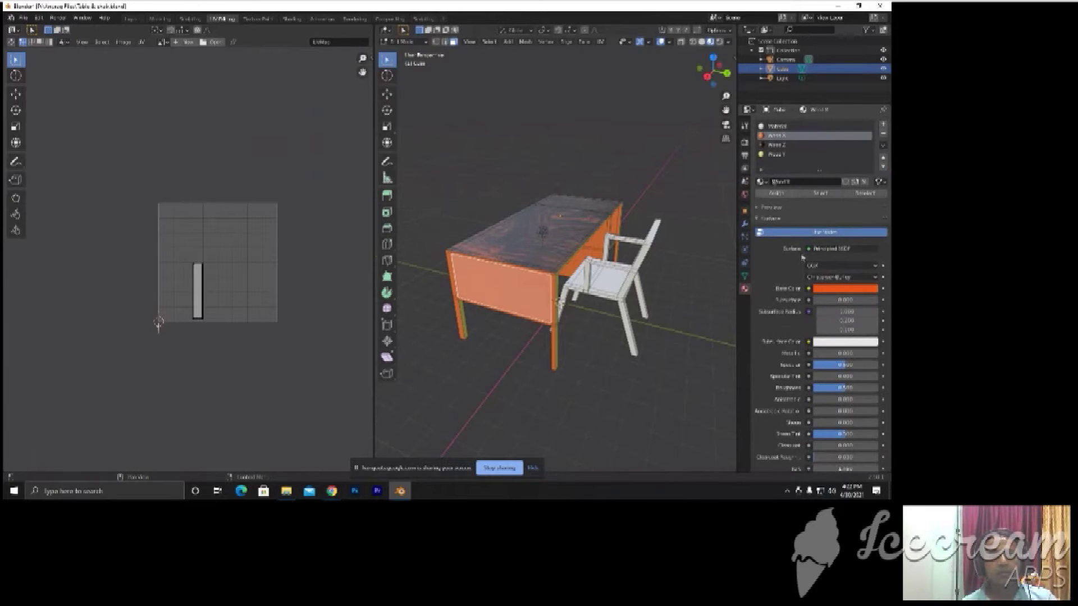
right_click(773, 160)
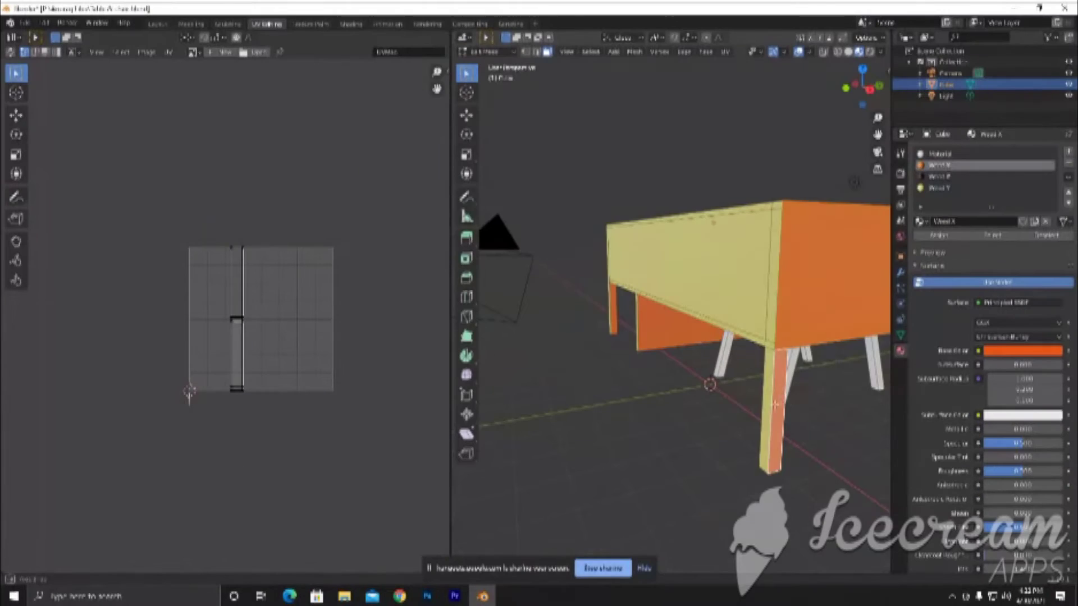
mouse_move(775, 404)
middle_down()
mouse_move(767, 419)
mouse_move(682, 395)
mouse_move(698, 389)
middle_up()
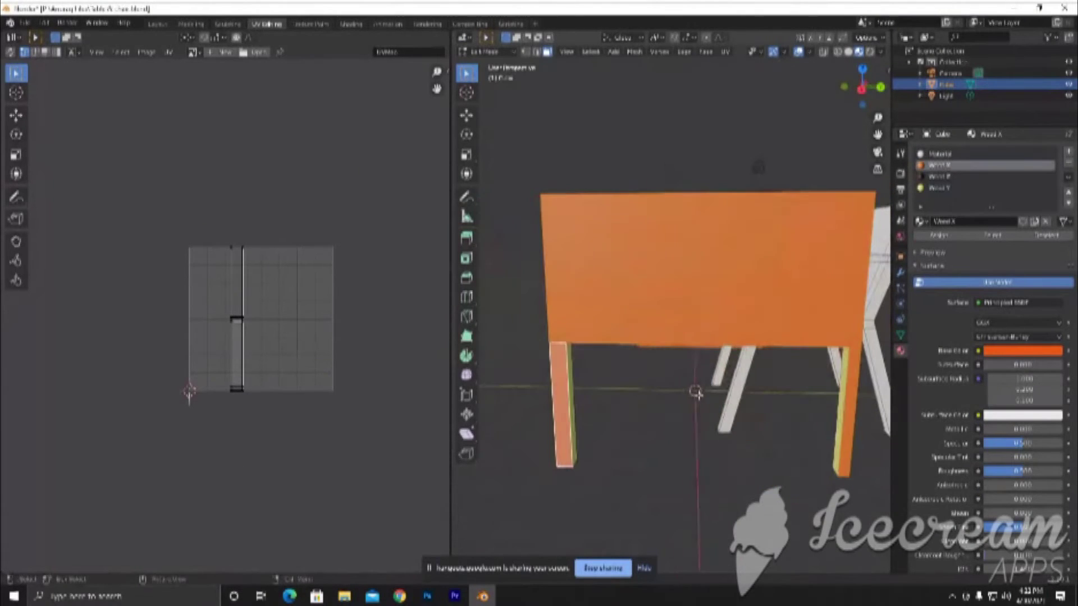
Add the front leg, right leg, under-tabletop strip and thin top edge faces, excluding the tabletop
click(558, 338)
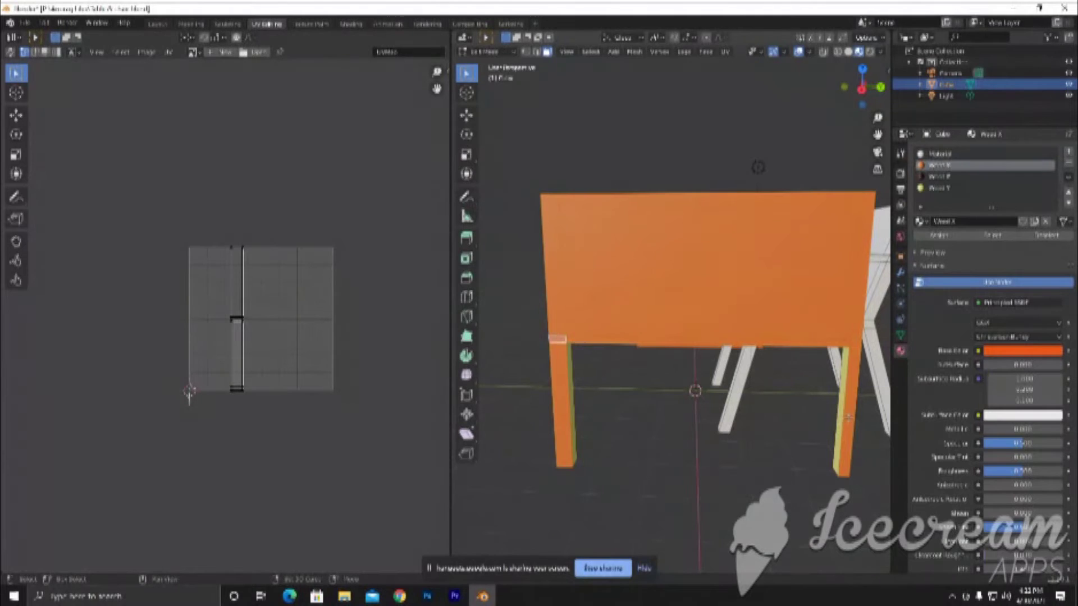
middle_drag(813, 436, 567, 440)
shift+click(561, 370)
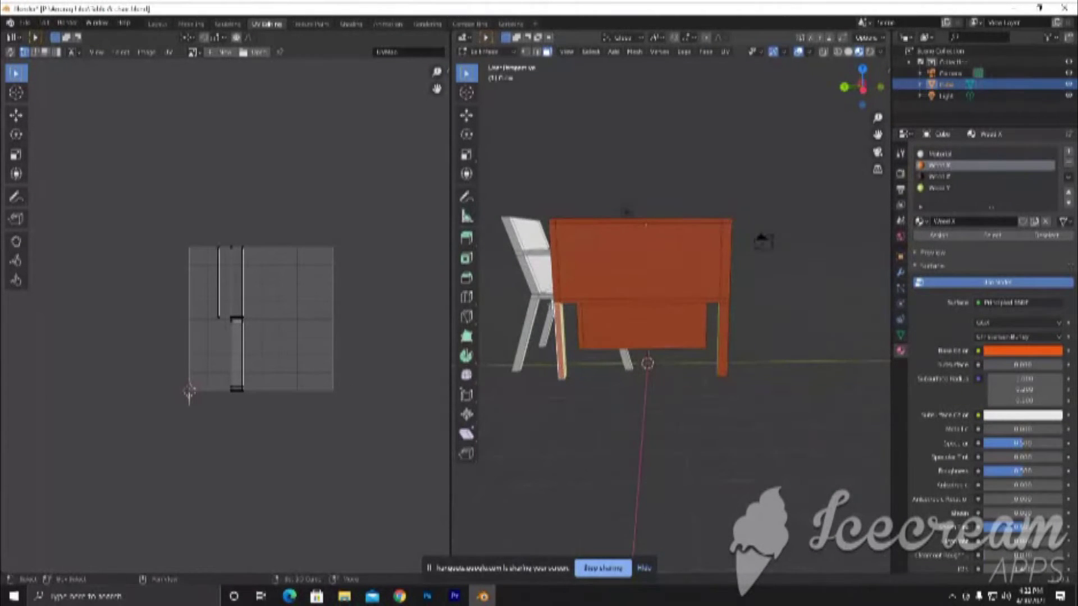
shift+click(572, 302)
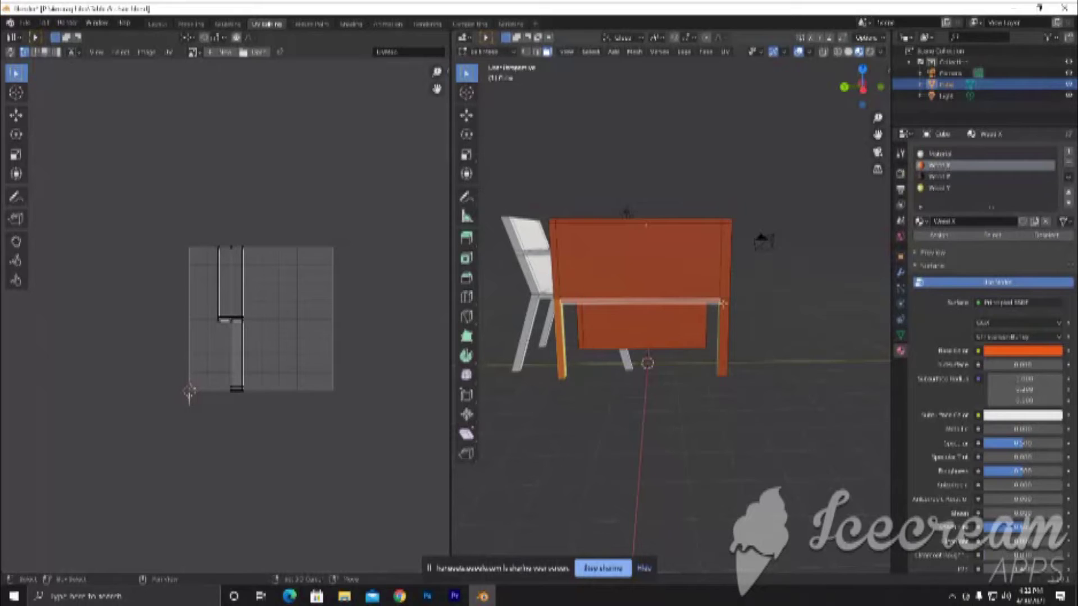
shift+click(722, 320)
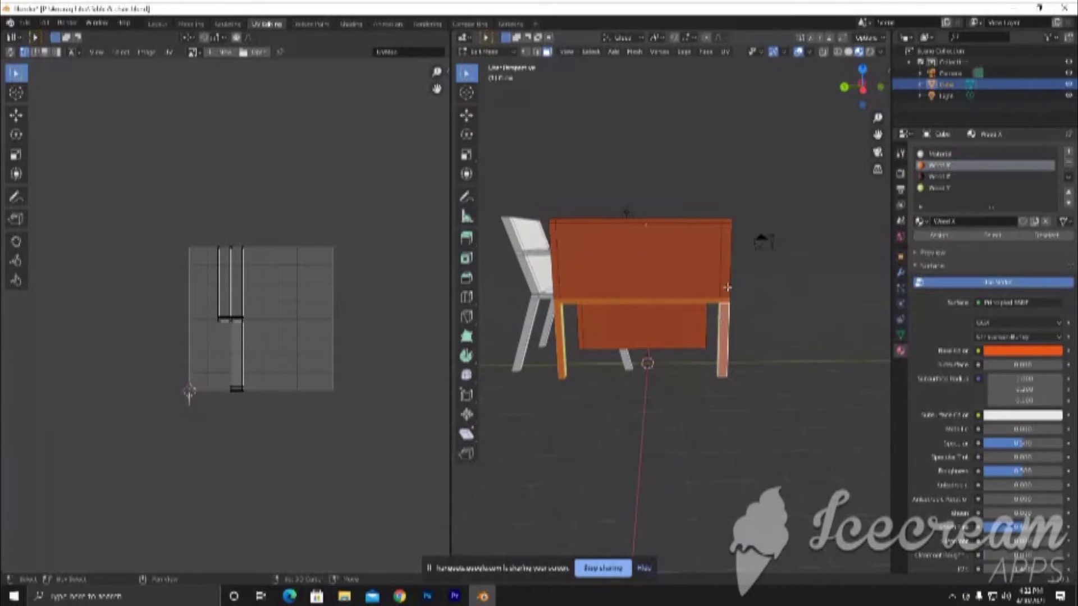
shift+click(618, 281)
shift+click(554, 278)
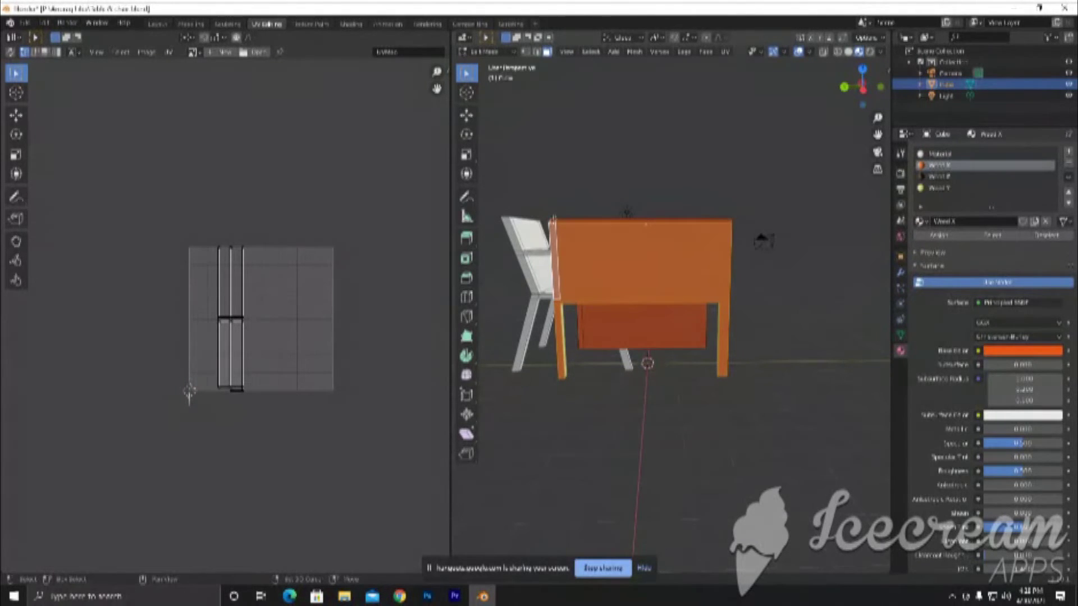
shift+click(568, 222)
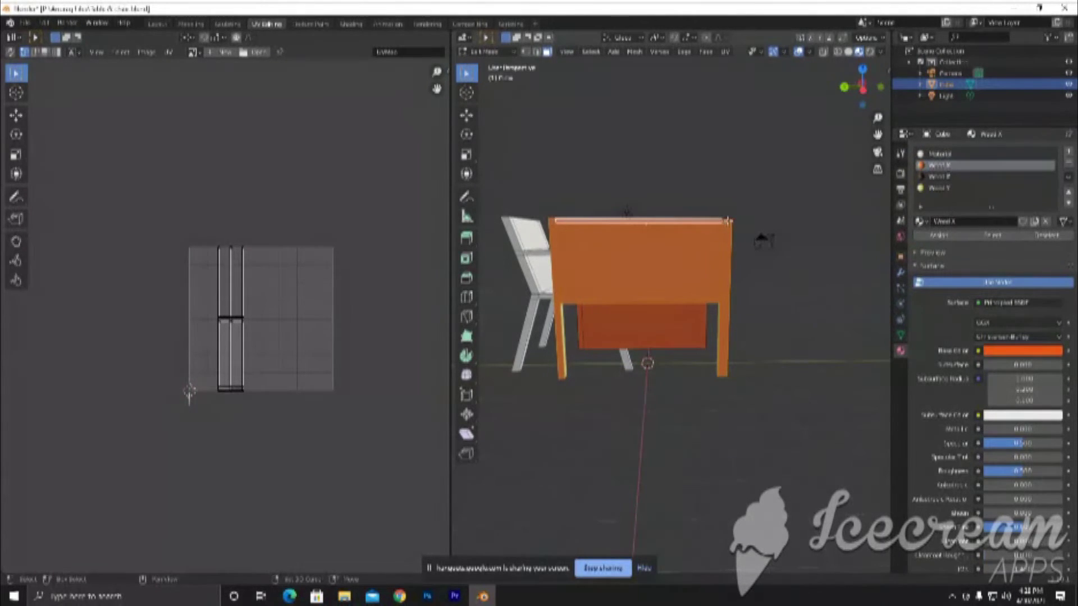
Add the drawer panel, desk leg front, inner side panel and another leg face
middle_drag(727, 222, 664, 330)
shift+click(608, 340)
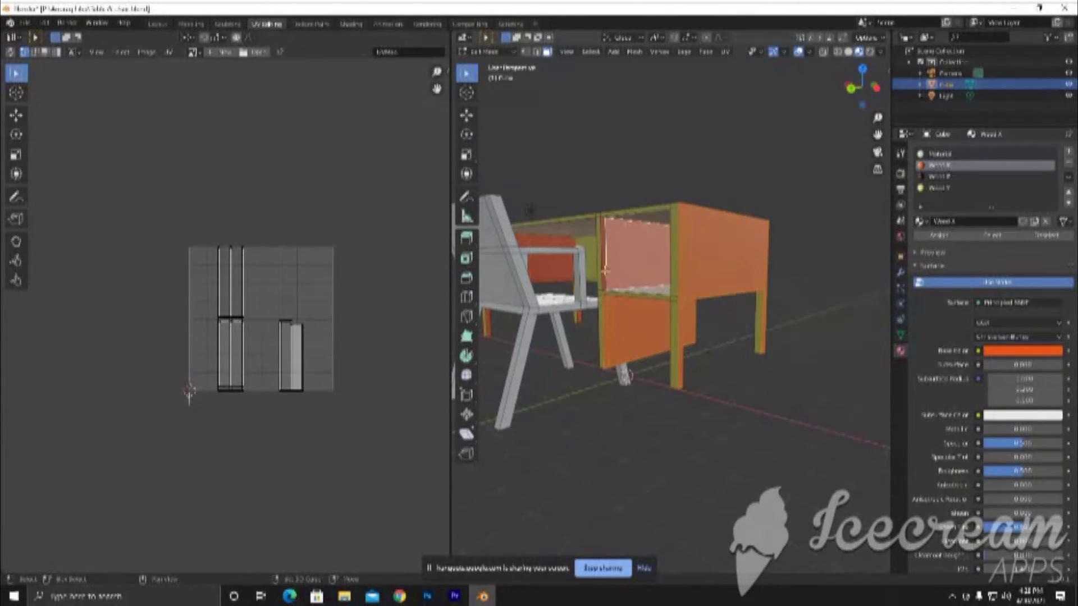
middle_drag(528, 210, 607, 207)
mouse_move(628, 376)
middle_down()
mouse_move(592, 342)
mouse_move(604, 336)
middle_up()
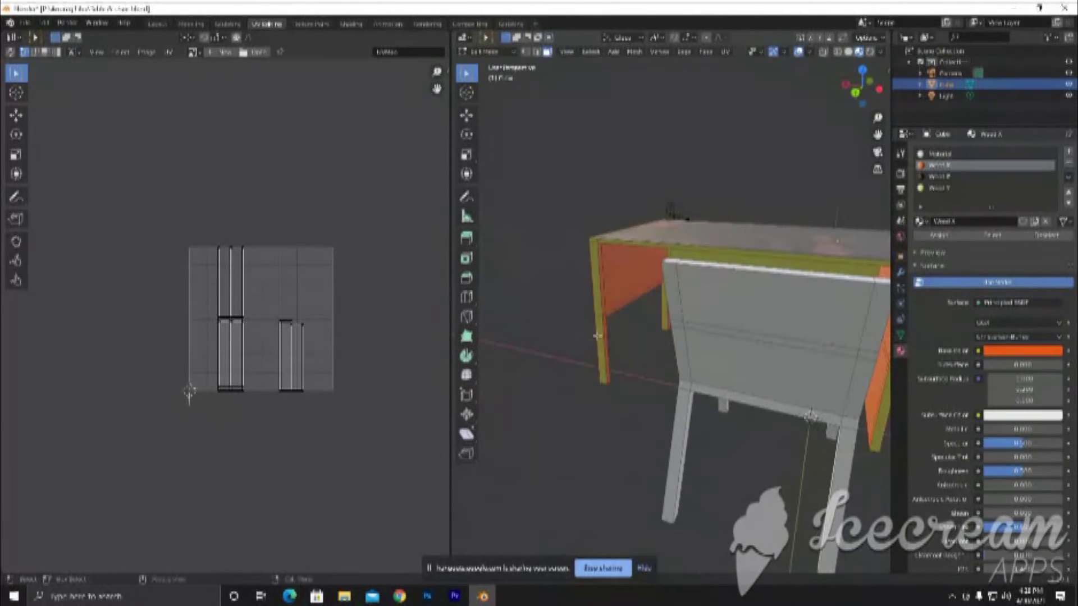
shift+click(606, 333)
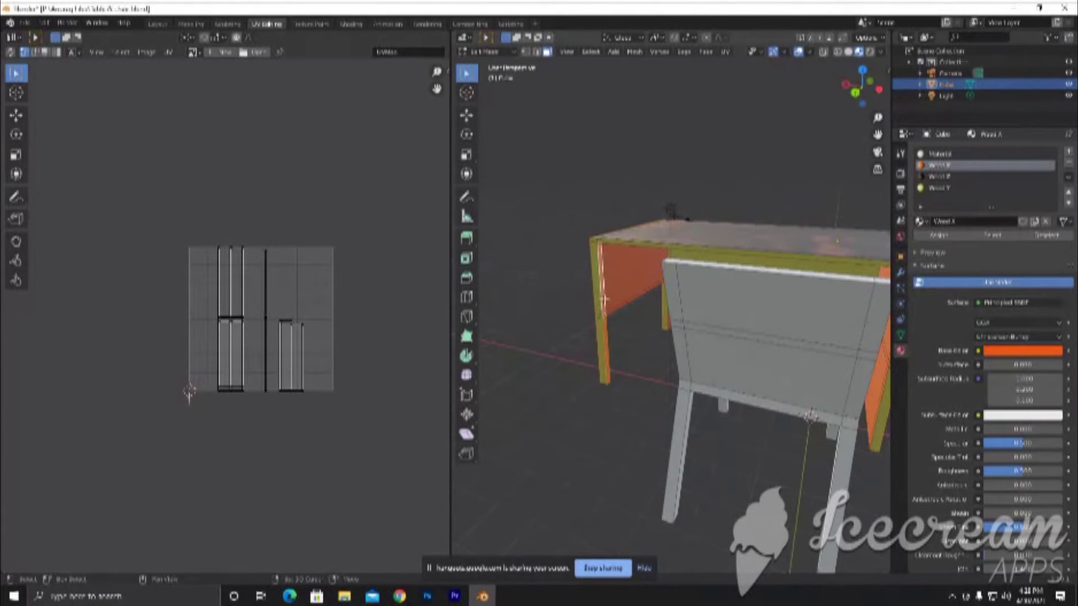
shift+click(620, 289)
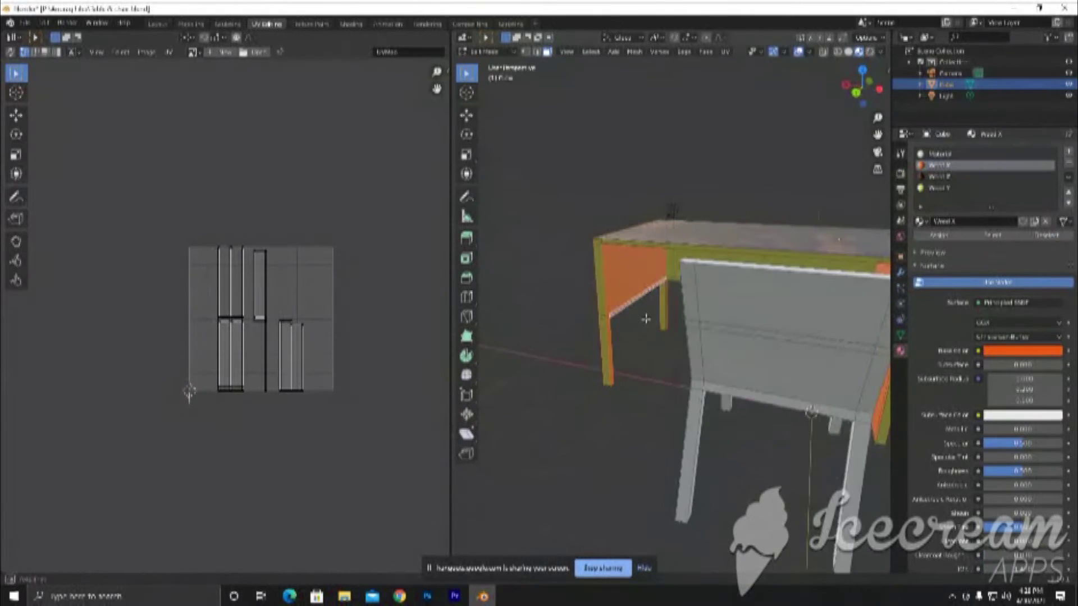
middle_drag(620, 308, 660, 306)
shift+click(666, 315)
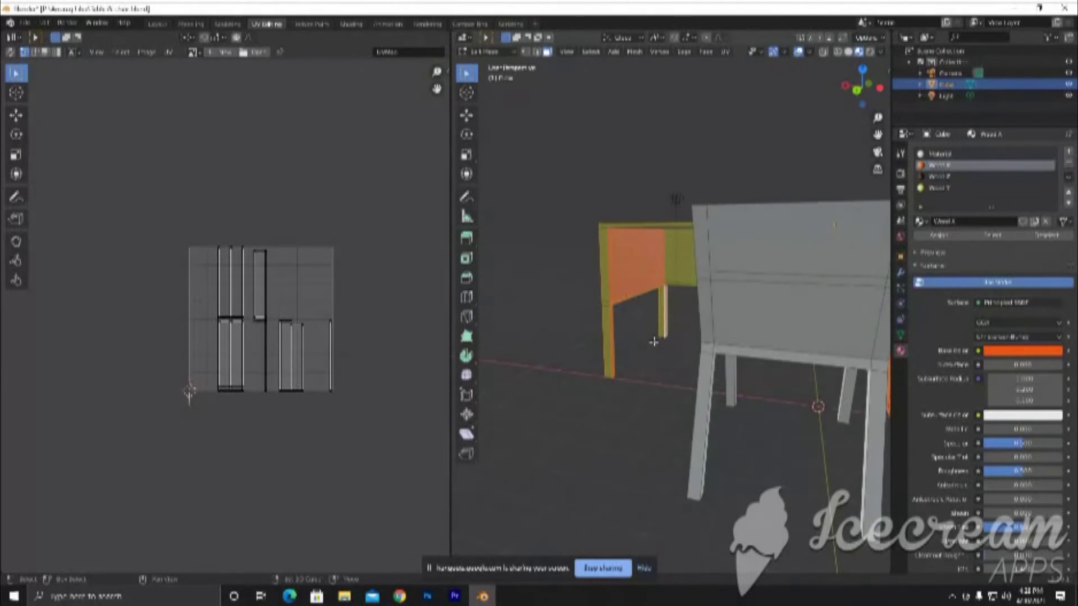
scroll(650, 344, down, 5)
mouse_move(649, 344)
middle_down()
mouse_move(725, 365)
mouse_move(756, 341)
middle_up()
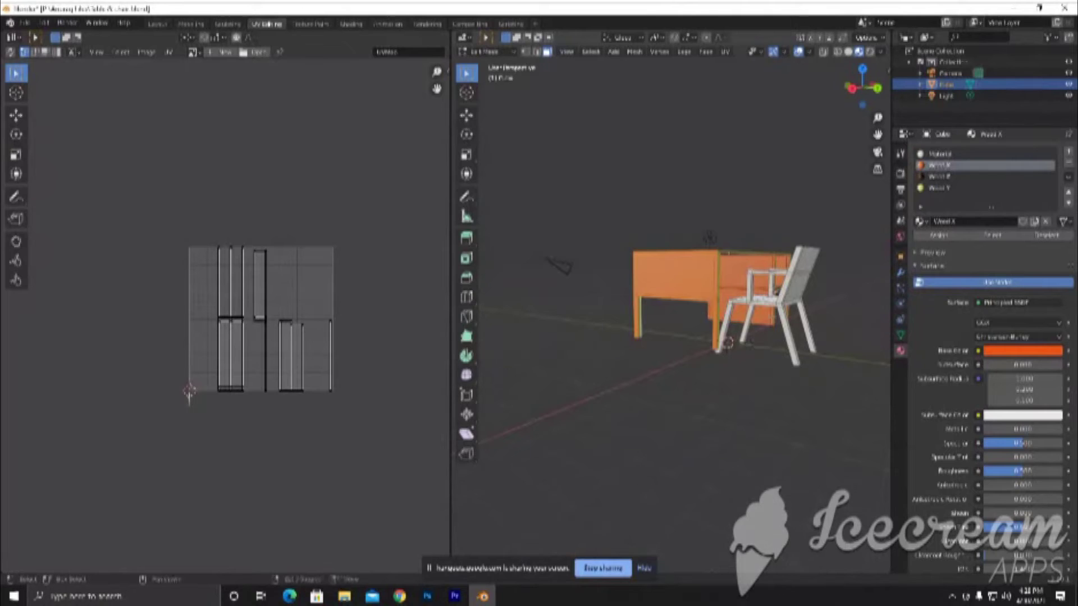
Add the lower desk panel face and its narrow side face to the selection
scroll(752, 339, up, 1)
scroll(729, 336, up, 2)
scroll(680, 332, up, 3)
scroll(679, 332, up, 1)
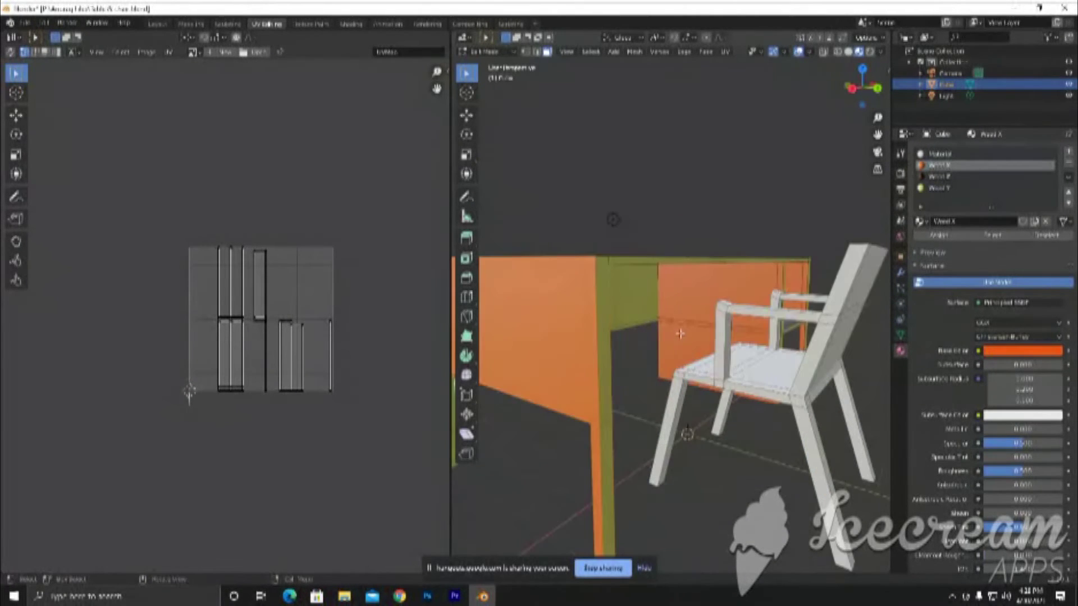
scroll(678, 337, up, 2)
shift+click(677, 346)
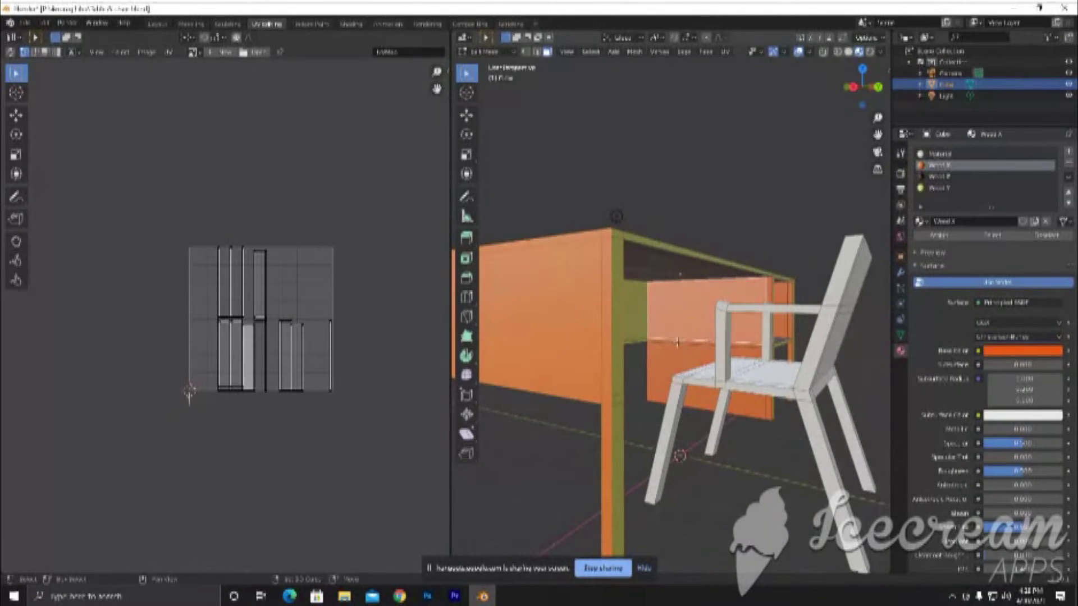
shift+click(676, 343)
click(760, 398)
click(771, 398)
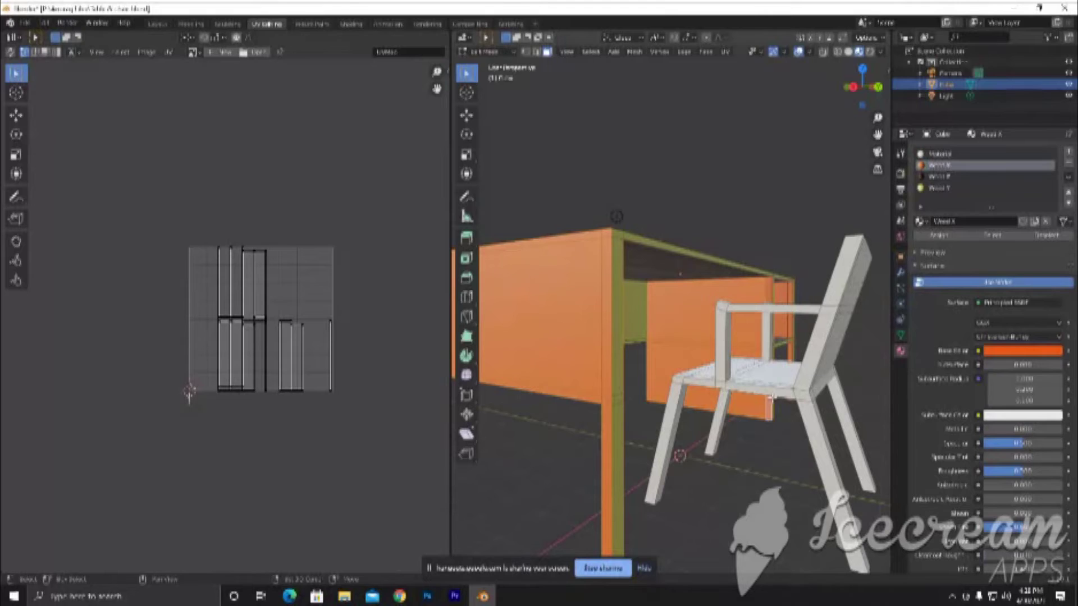
Deselect the desk's right side face, add the leg's lower edge face, and orbit to check coverage
middle_drag(768, 295, 735, 387)
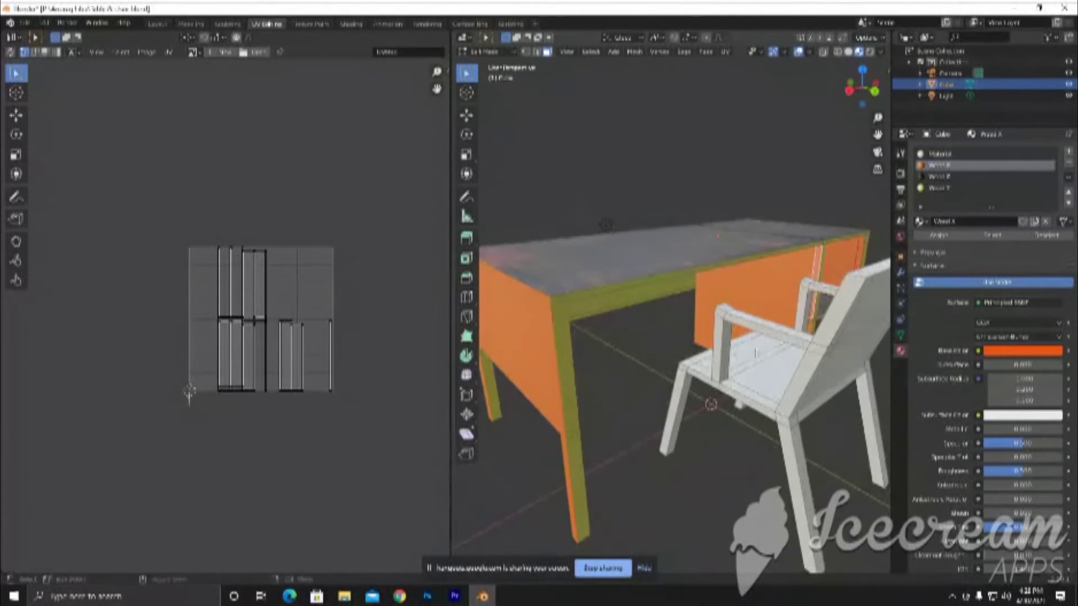
mouse_move(605, 225)
middle_down()
mouse_move(627, 365)
mouse_move(832, 324)
middle_up()
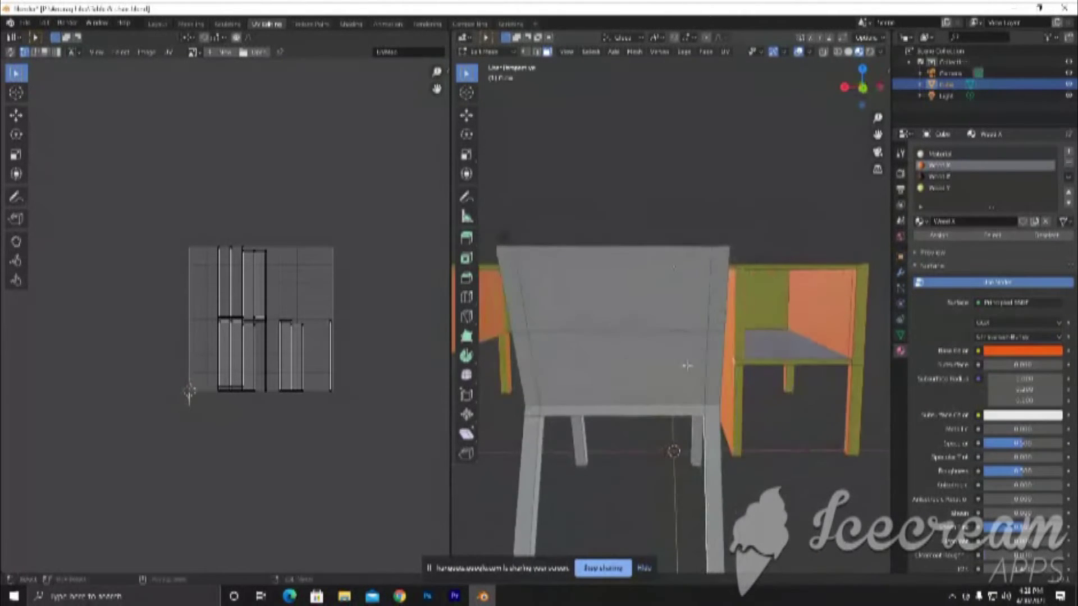
click(851, 339)
click(847, 395)
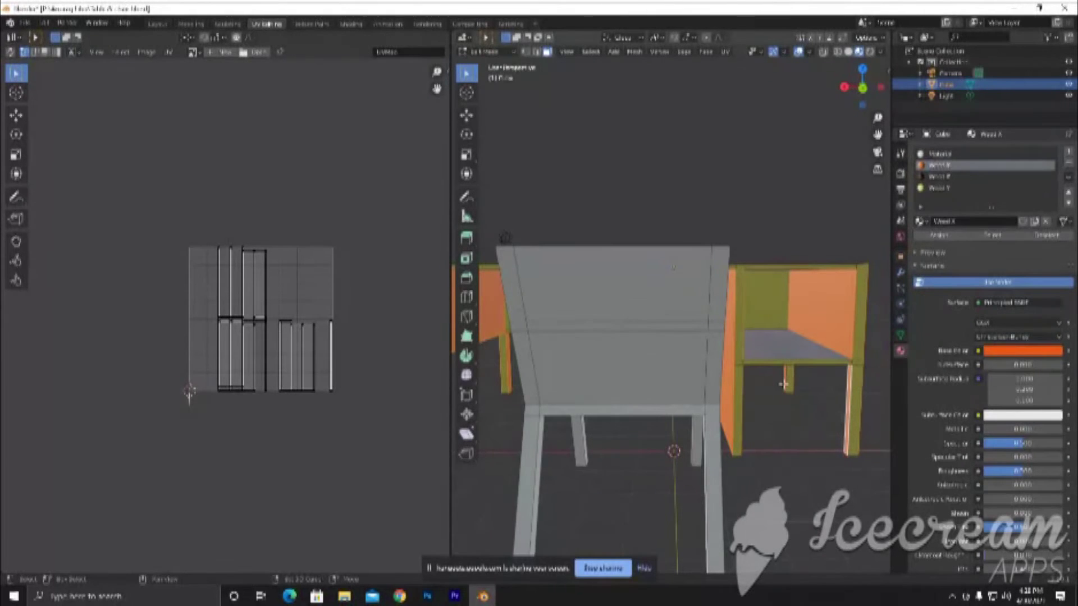
middle_drag(785, 385, 660, 392)
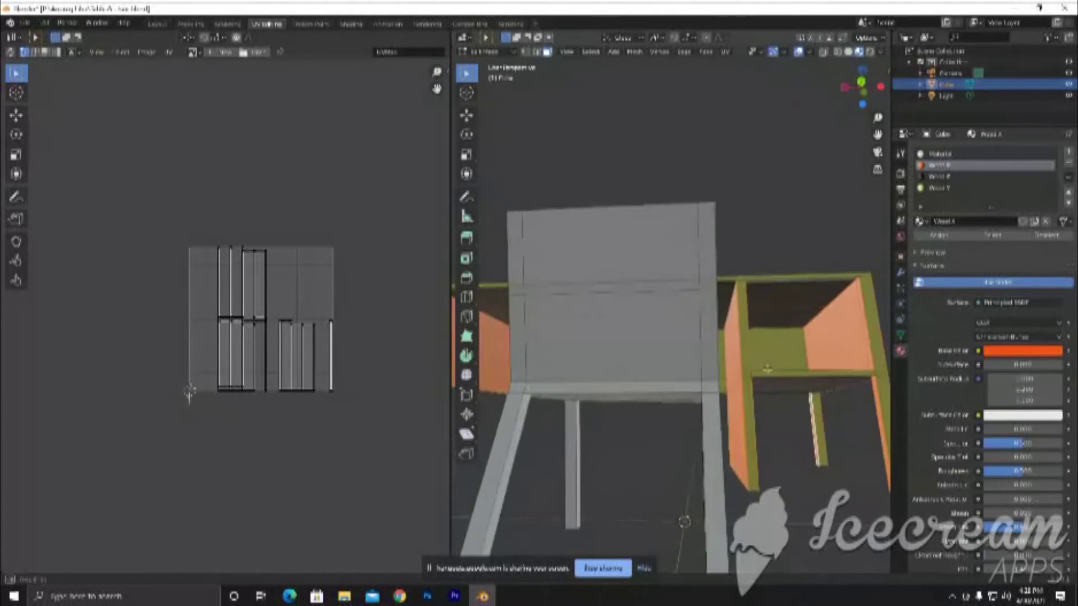
scroll(659, 393, down, 2)
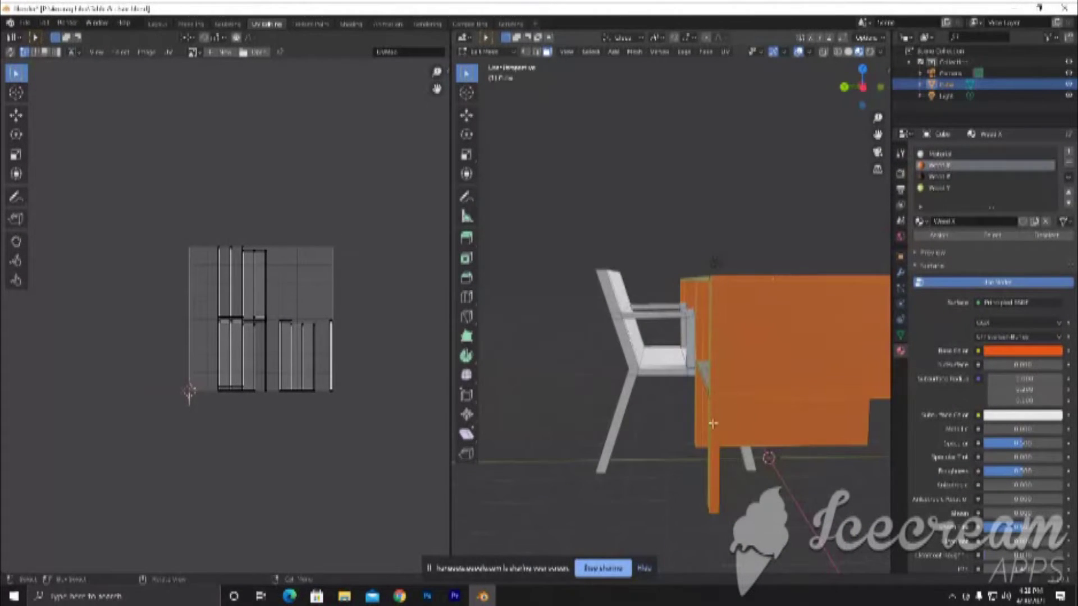
middle_drag(713, 423, 802, 418)
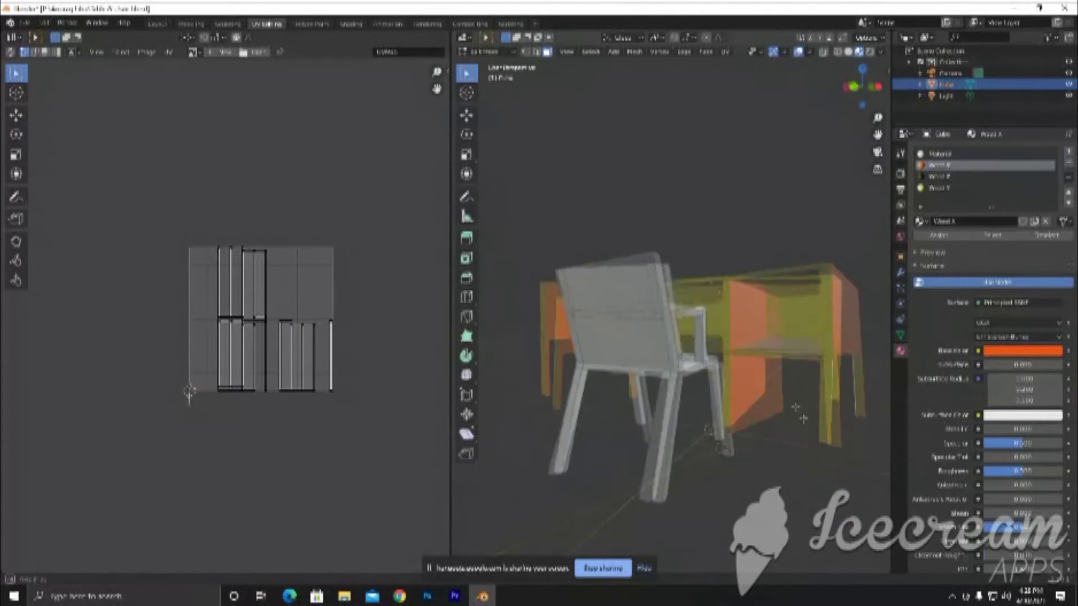
mouse_move(712, 401)
middle_down()
mouse_move(599, 390)
mouse_move(578, 314)
mouse_move(638, 401)
mouse_move(679, 400)
middle_up()
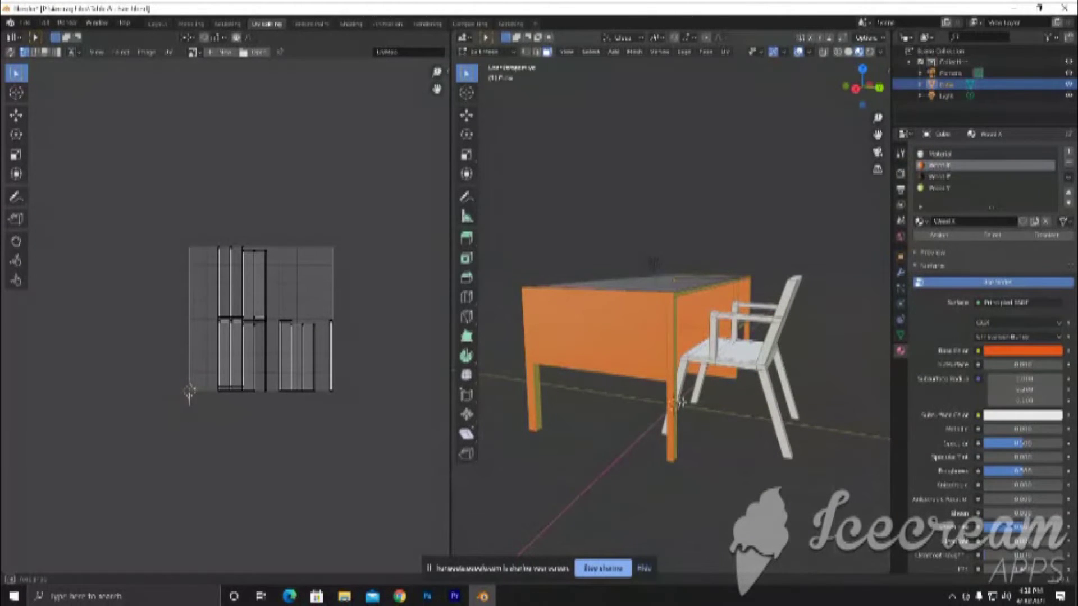
middle_drag(680, 401, 680, 402)
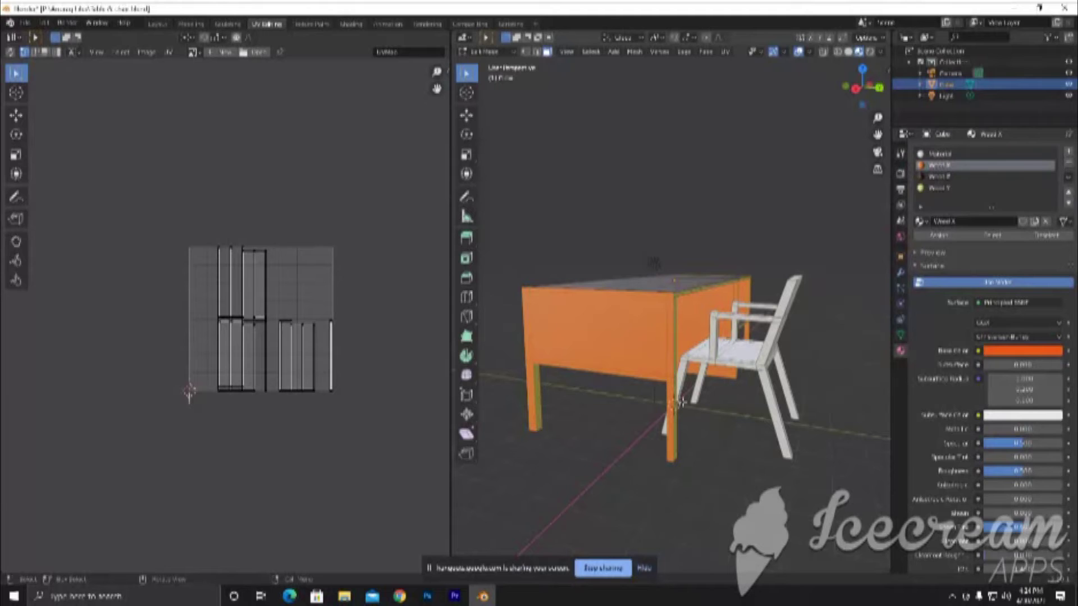
Feed the dark wood image from Downloads > Wood Textures into the table material's Base Color
click(978, 351)
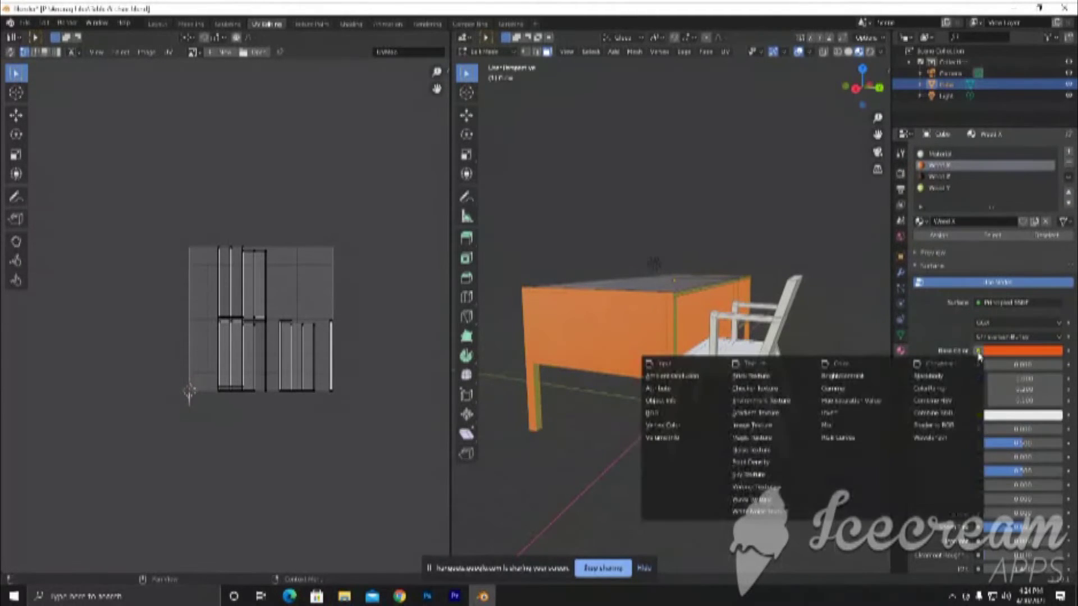
click(761, 427)
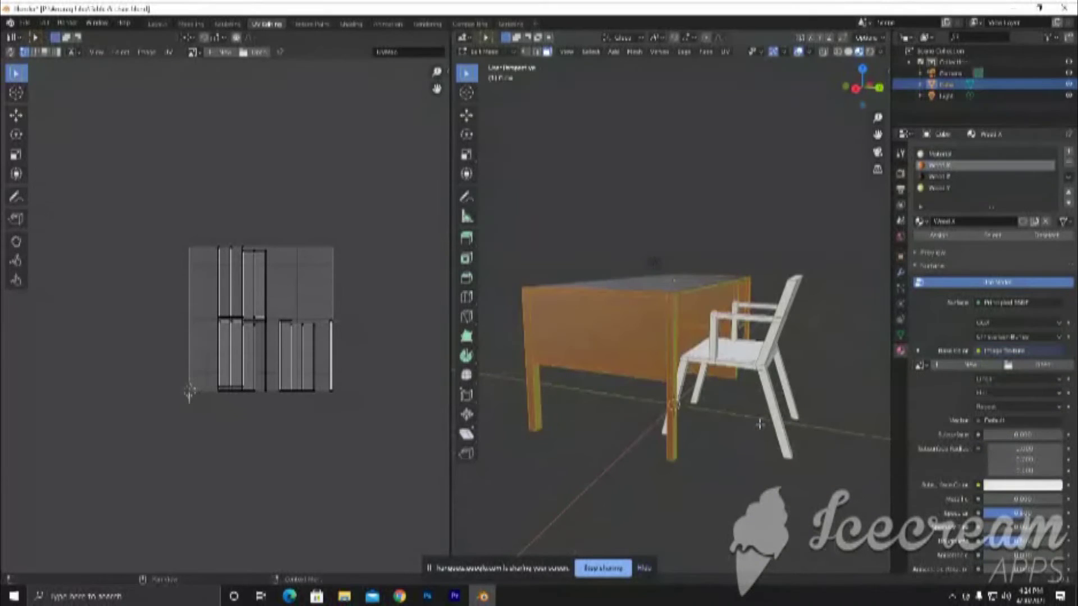
click(1042, 366)
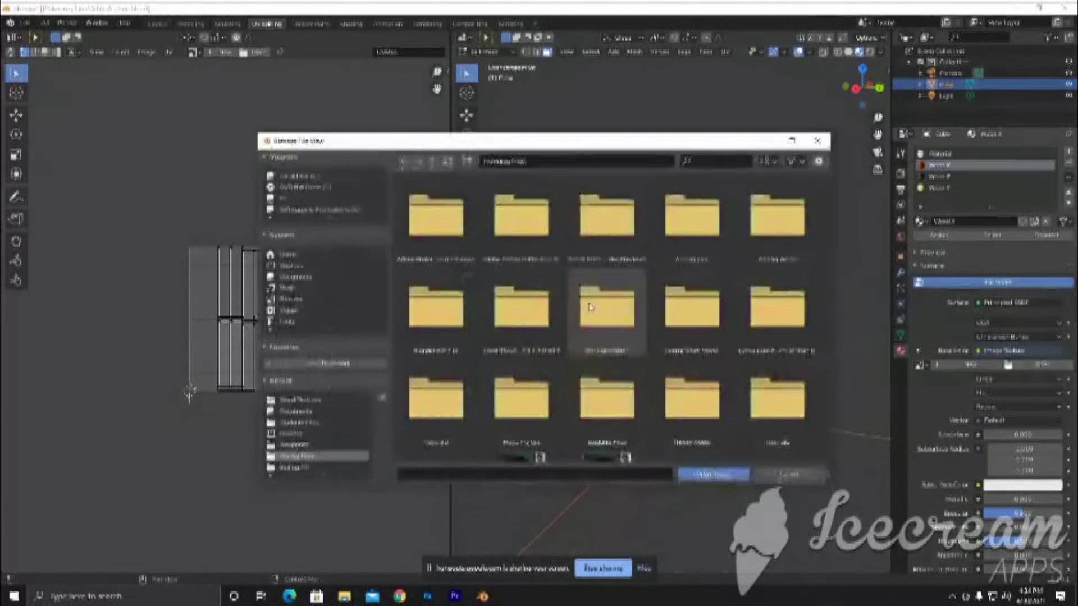
click(294, 176)
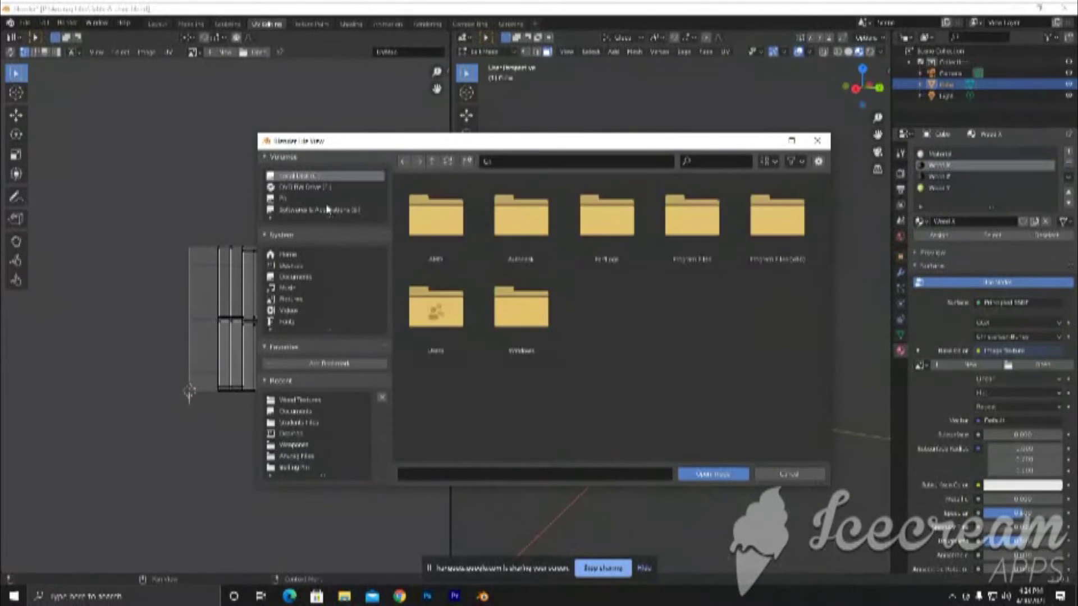
double_click(447, 313)
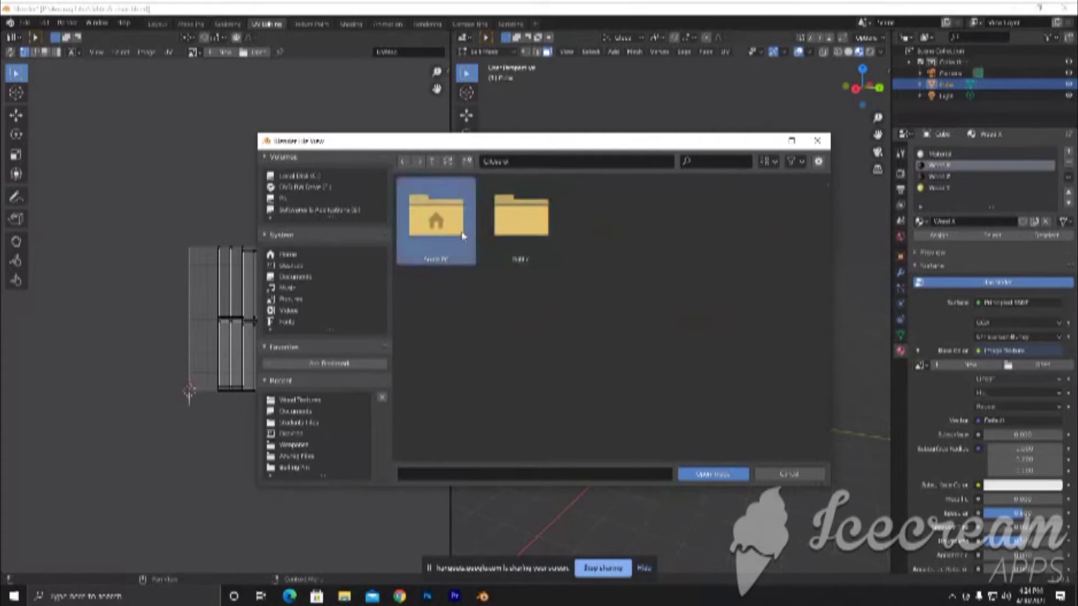
double_click(436, 221)
double_click(694, 335)
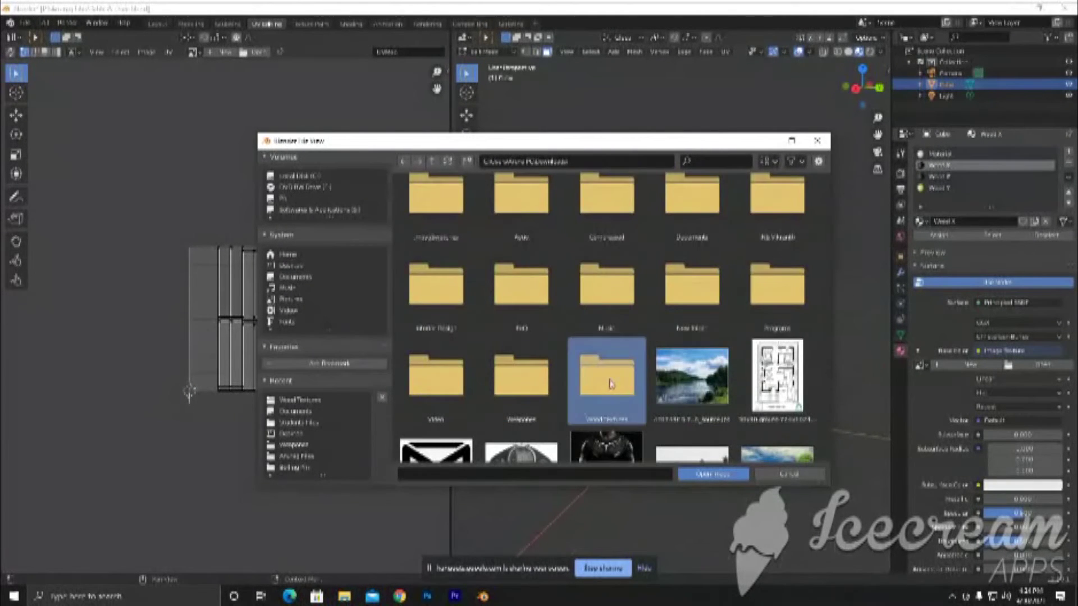
double_click(611, 381)
scroll(624, 377, down, 3)
scroll(631, 377, down, 2)
click(691, 357)
click(711, 476)
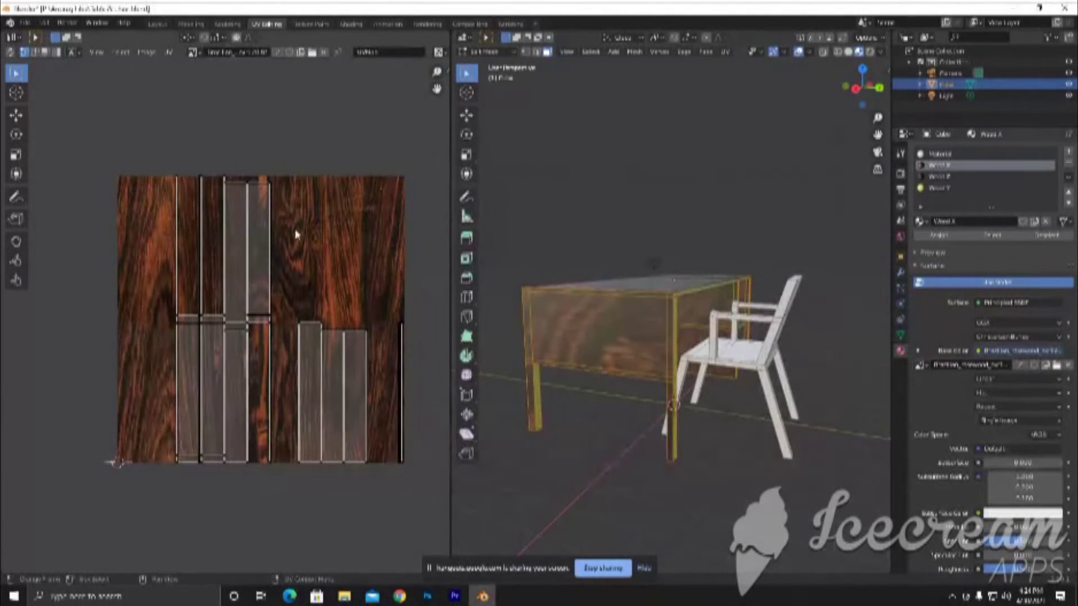
Select all the table's faces and UVs and re-unwrap them with Smart UV Project
mouse_move(648, 367)
middle_down()
mouse_move(742, 390)
mouse_move(670, 371)
middle_up()
click(670, 371)
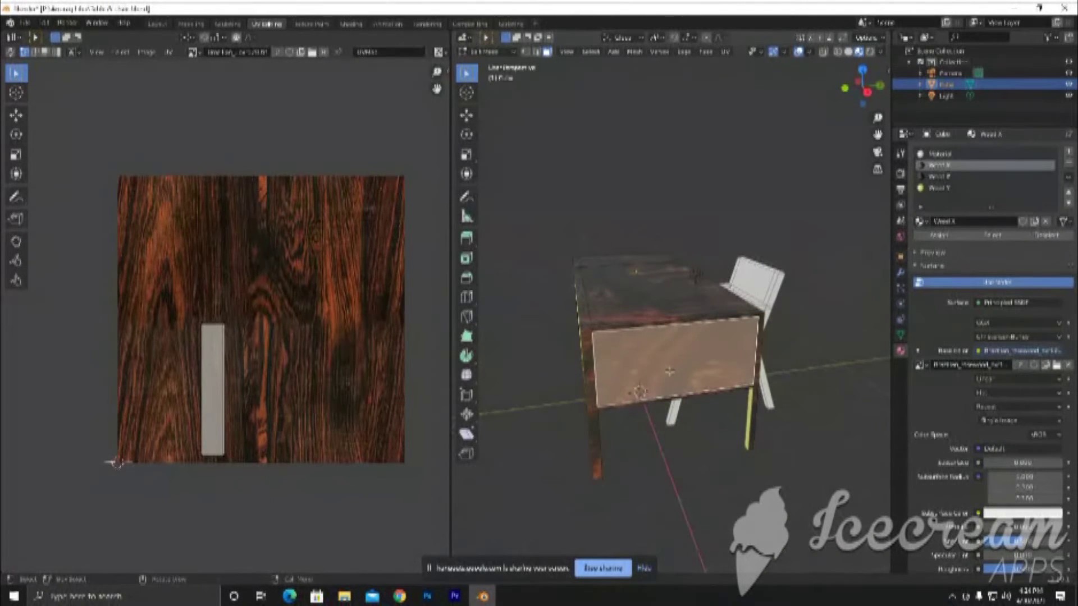
key(a)
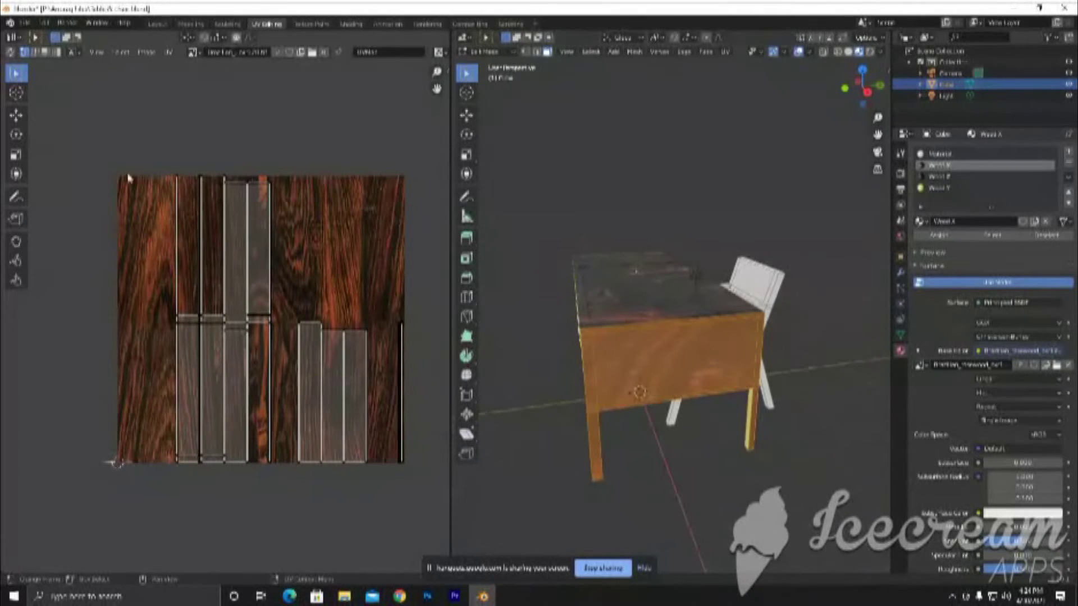
drag(151, 168, 412, 491)
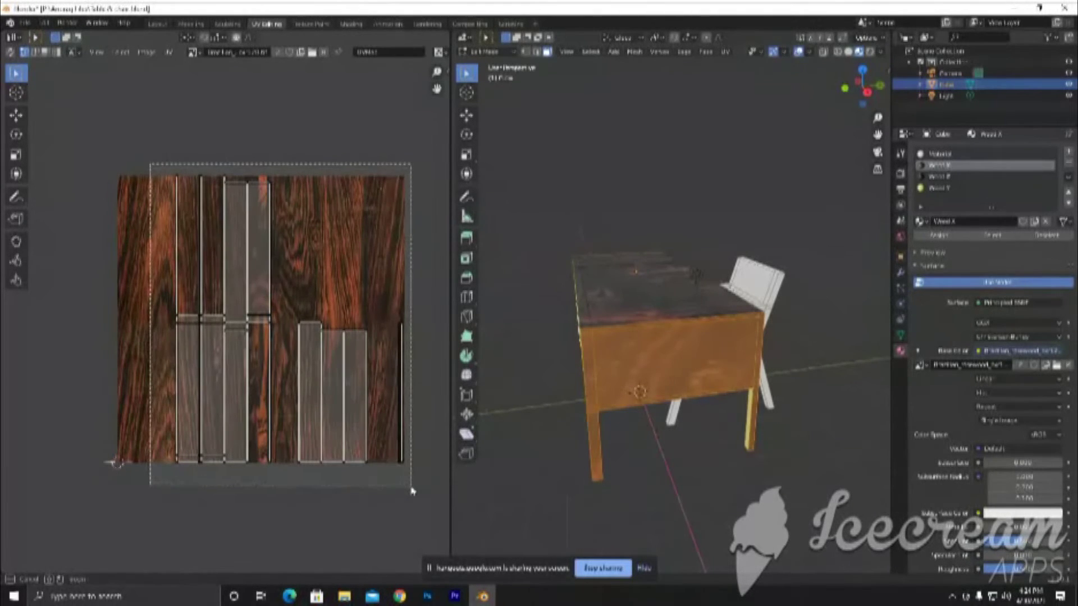
click(725, 51)
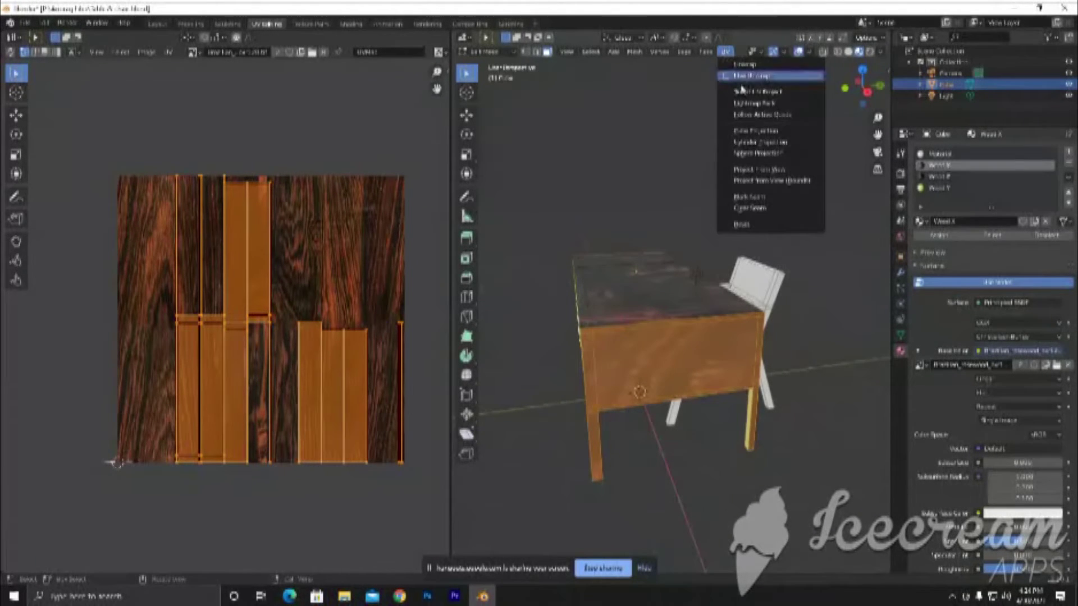
click(789, 92)
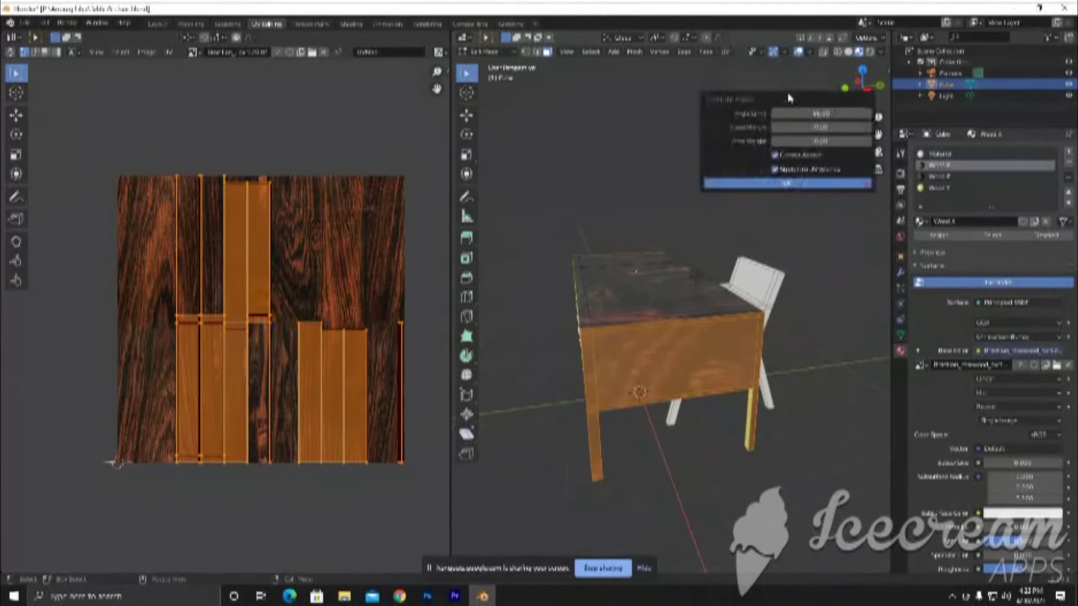
click(774, 185)
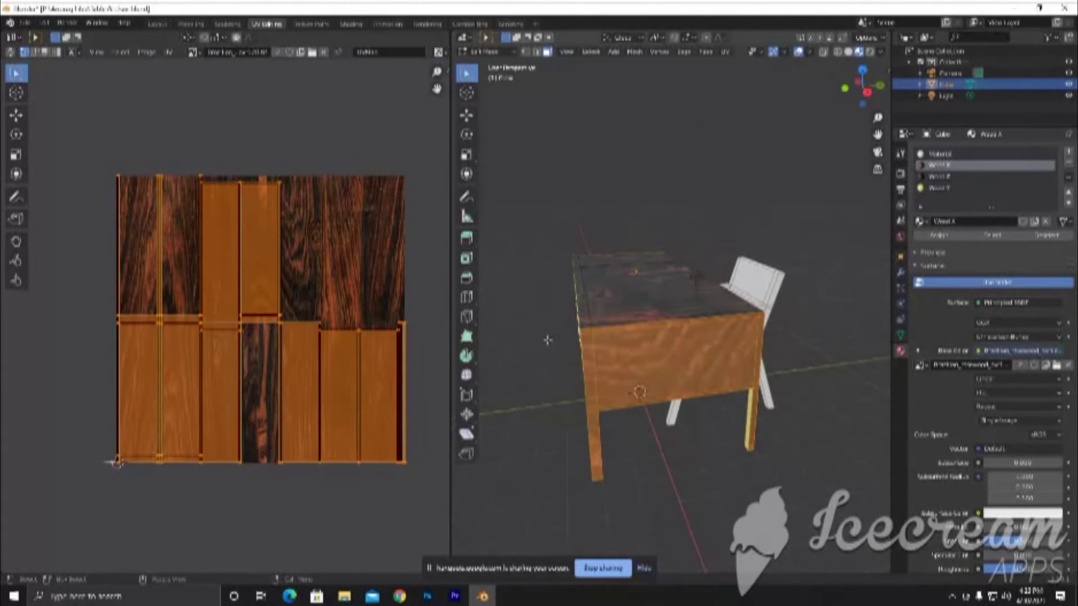
click(726, 55)
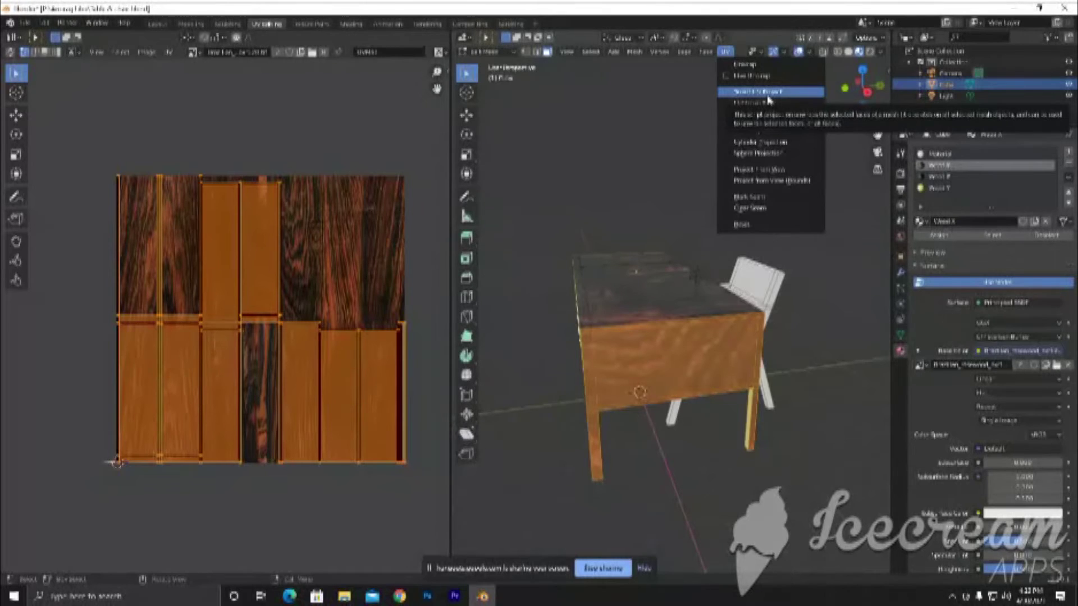
Run Smart UV Project once more, then bring the yellow table leg into view
click(767, 95)
mouse_move(562, 415)
middle_down()
mouse_move(483, 418)
mouse_move(490, 520)
middle_up()
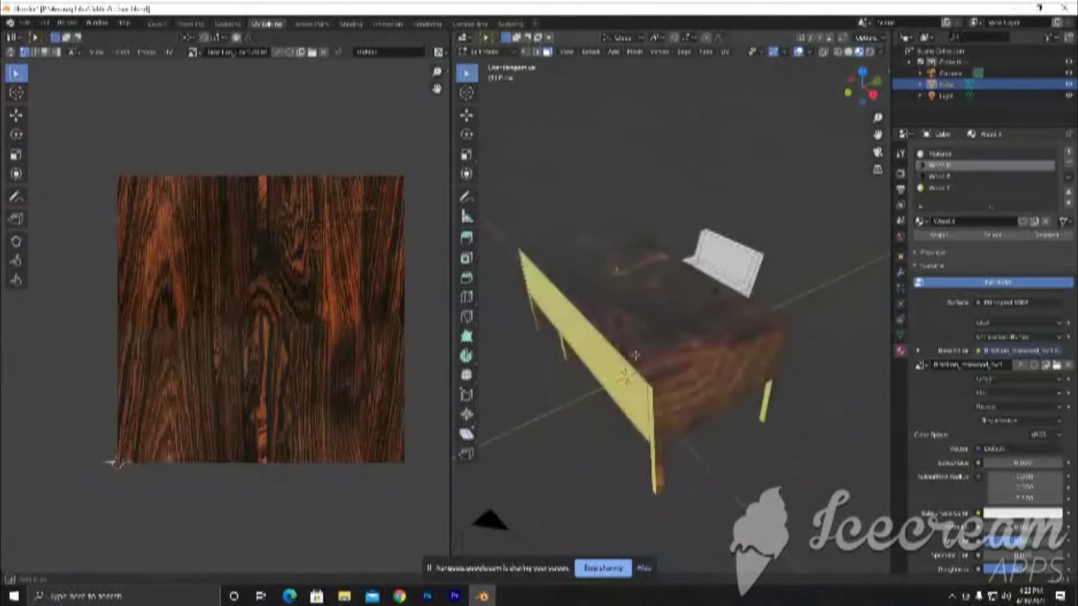
middle_drag(634, 355, 710, 336)
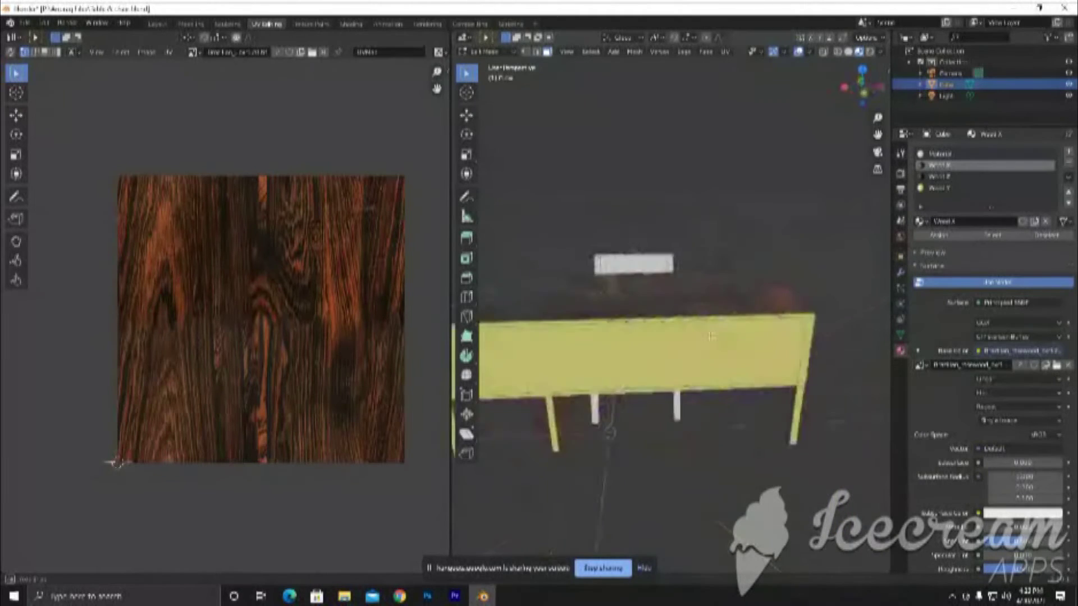
middle_drag(709, 336, 673, 251)
mouse_move(710, 369)
middle_down()
mouse_move(693, 379)
mouse_move(716, 398)
mouse_move(827, 403)
mouse_move(521, 377)
mouse_move(885, 374)
mouse_move(603, 419)
middle_up()
scroll(693, 379, up, 3)
scroll(775, 399, down, 3)
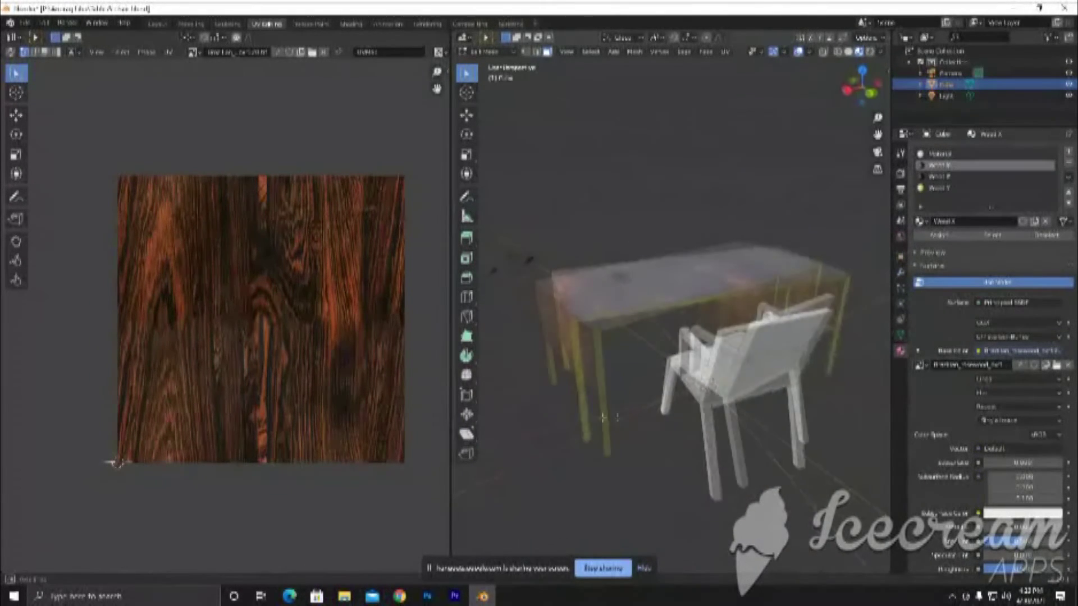
scroll(617, 404, up, 3)
scroll(728, 364, up, 2)
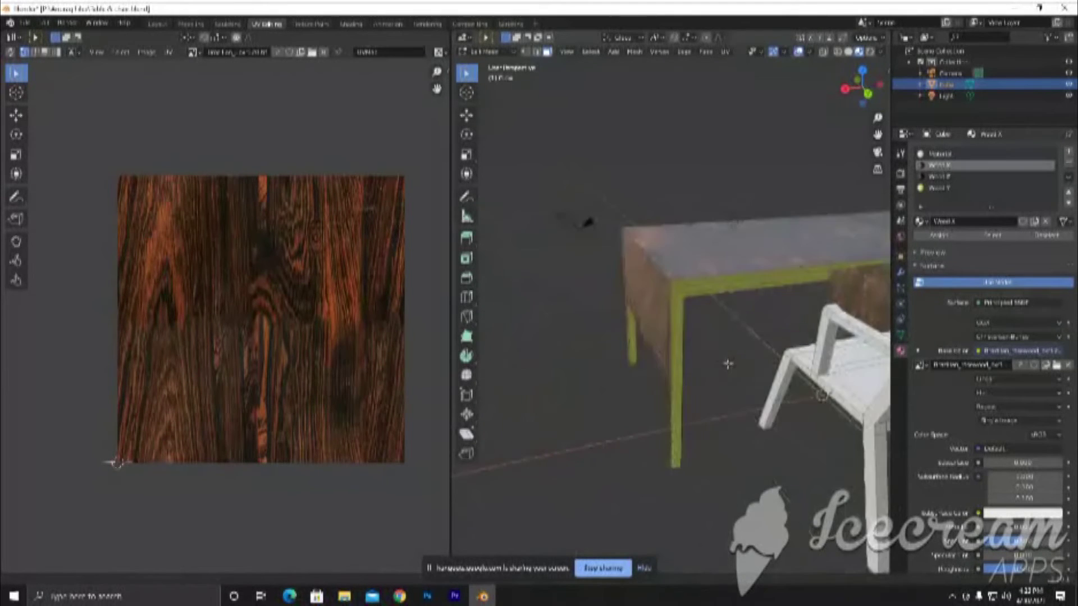
middle_drag(728, 364, 666, 445)
Select the yellow table leg, front apron and the frame edges around the lower shelf
click(667, 445)
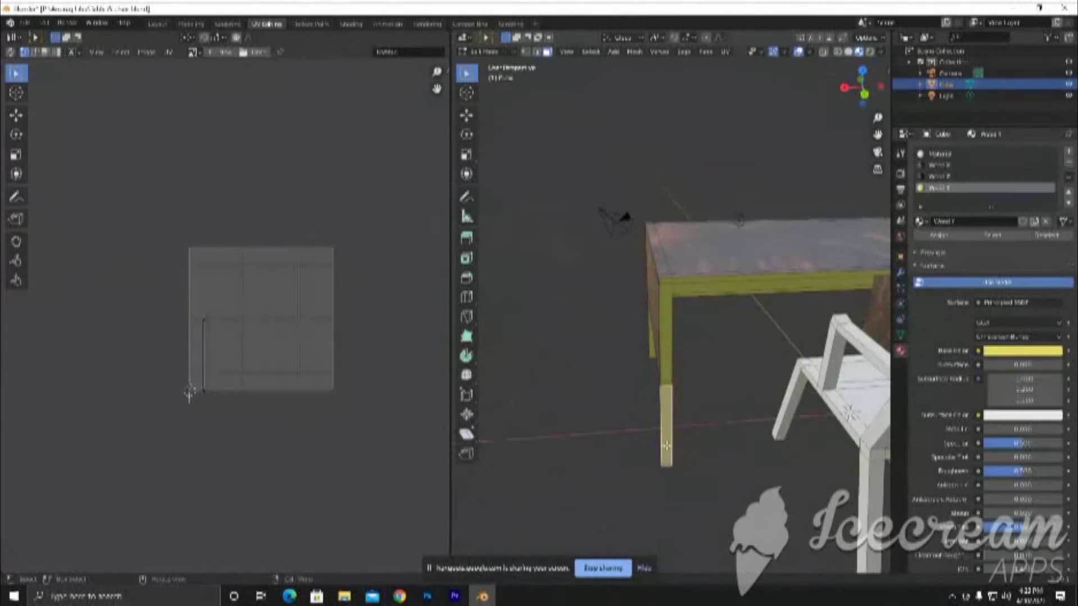
shift+click(664, 368)
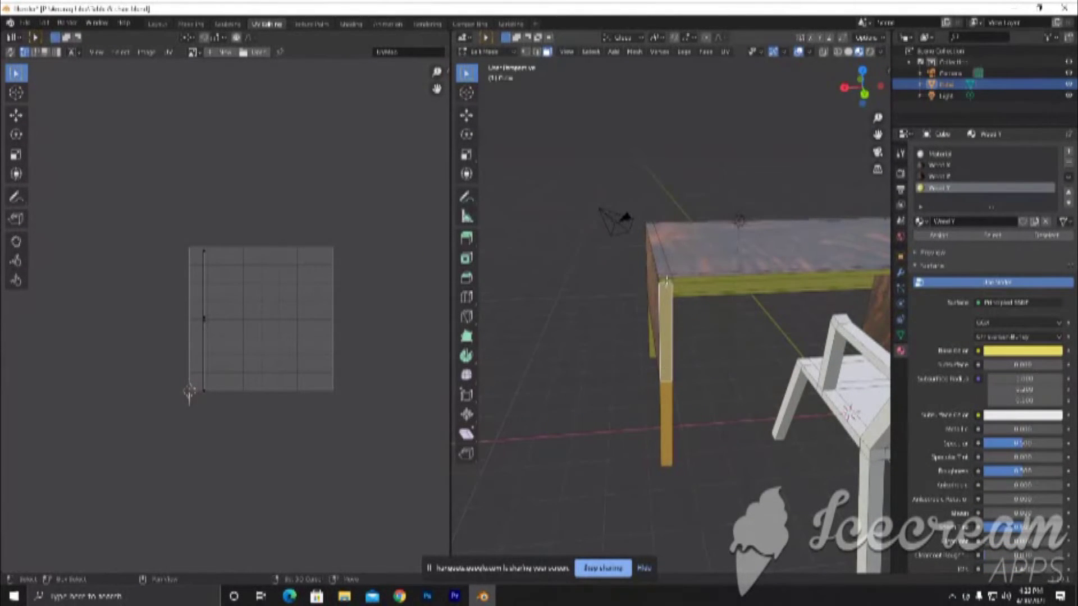
shift+click(697, 296)
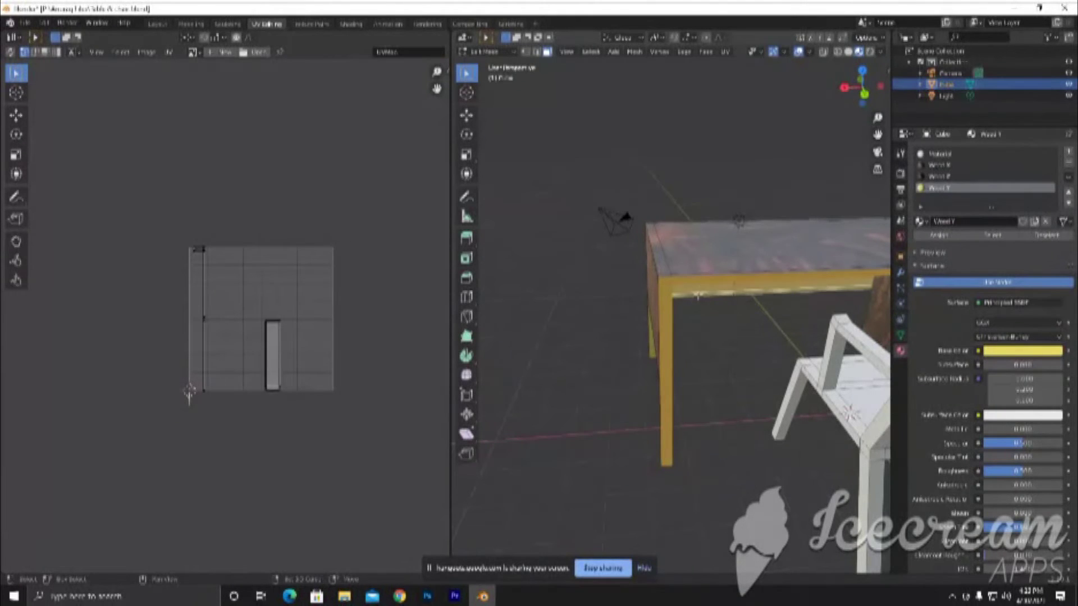
middle_drag(697, 295, 1069, 278)
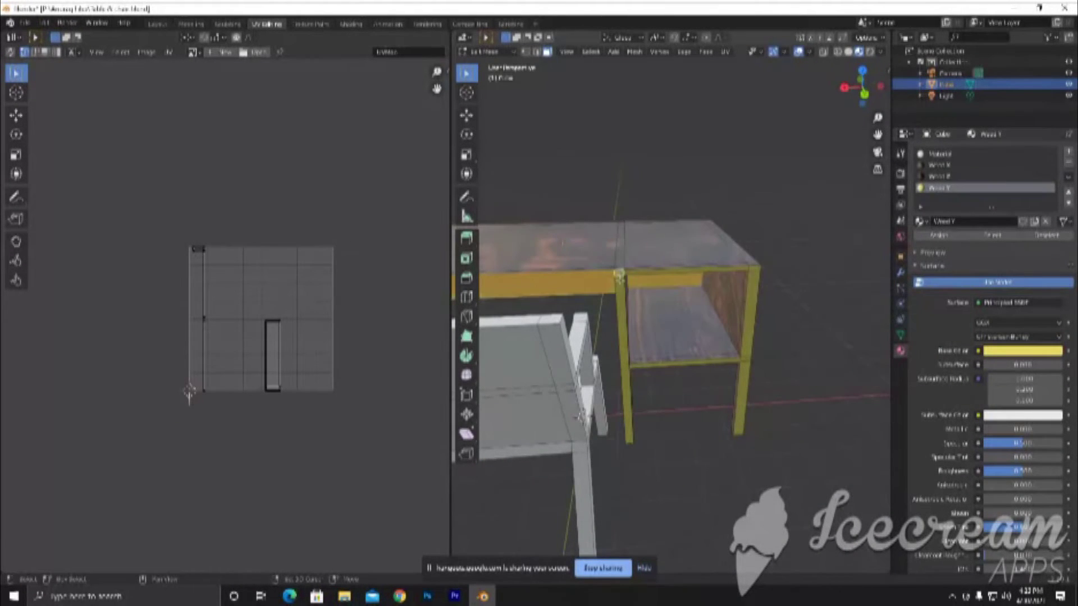
click(629, 287)
click(650, 271)
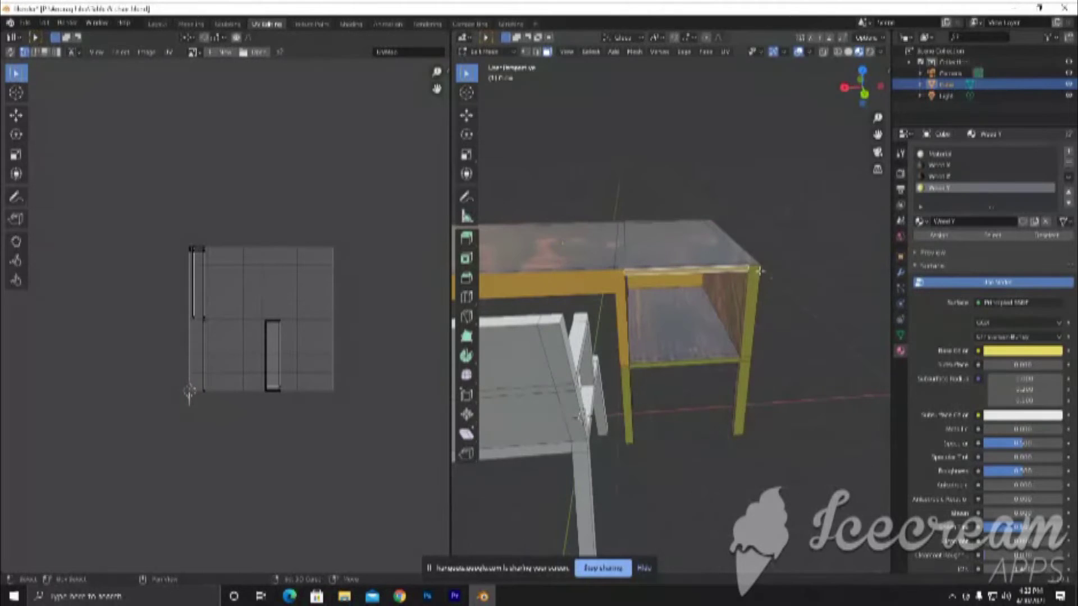
click(754, 289)
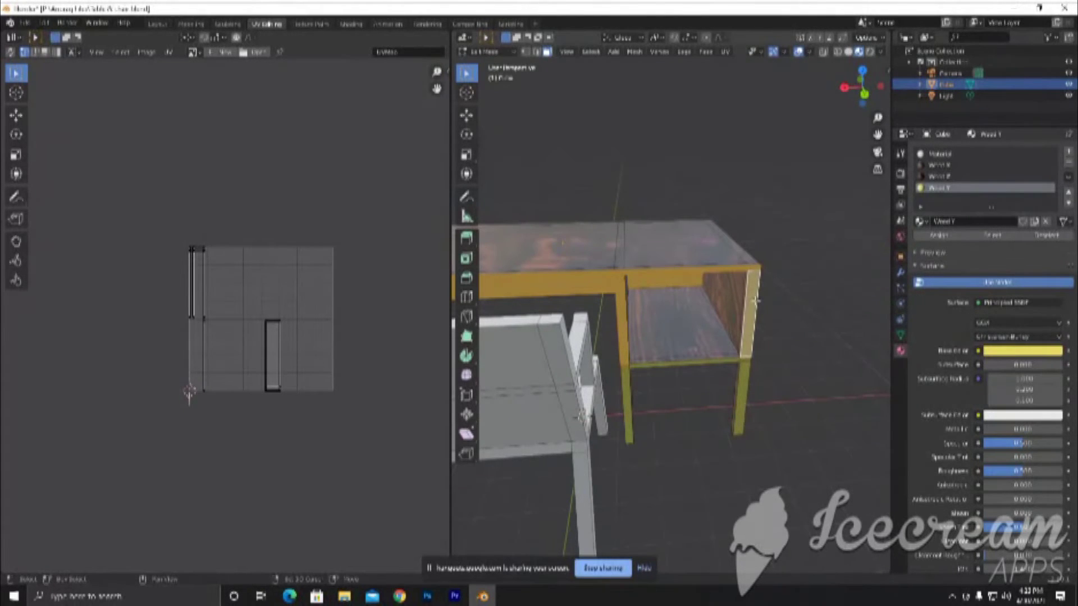
click(741, 389)
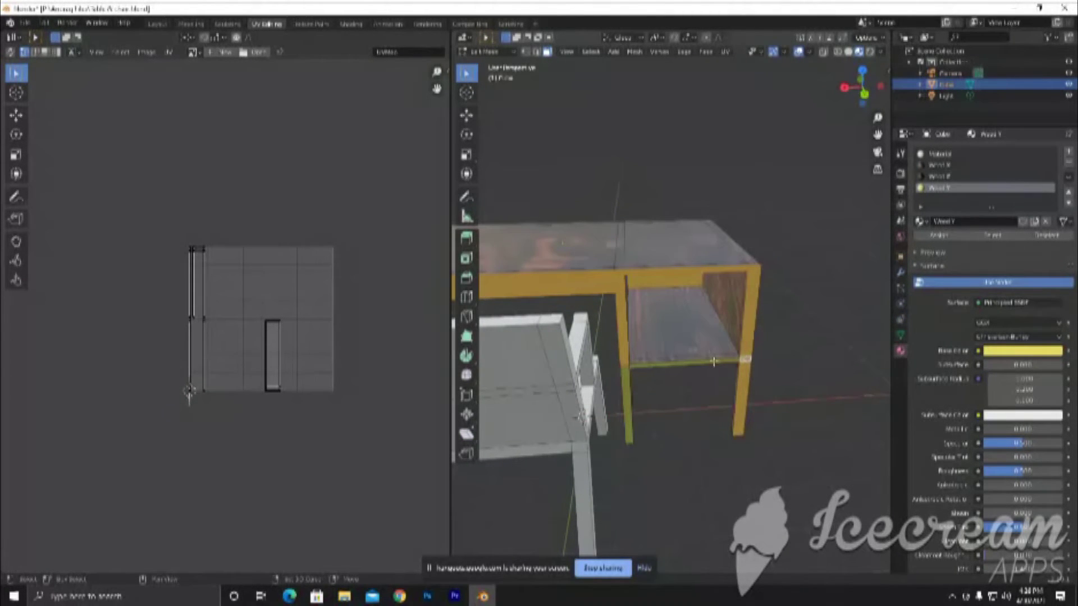
click(694, 368)
click(626, 377)
Select the left leg, apron corner, tabletop side and front strips, and front-left inner leg
mouse_move(627, 377)
middle_down()
mouse_move(721, 344)
mouse_move(657, 357)
middle_up()
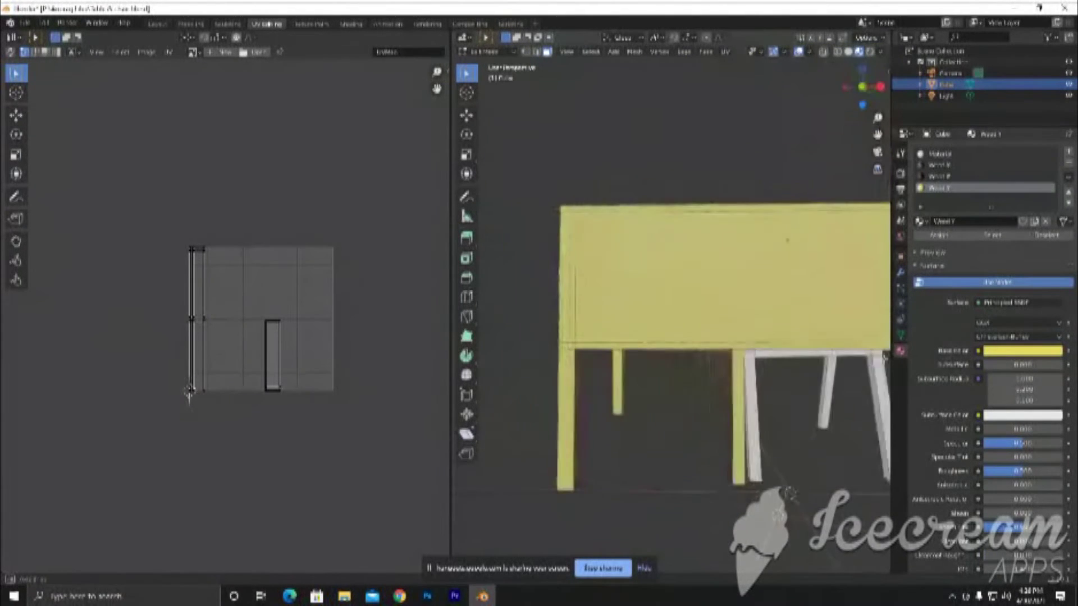
click(568, 402)
click(571, 344)
click(572, 280)
click(602, 314)
click(610, 351)
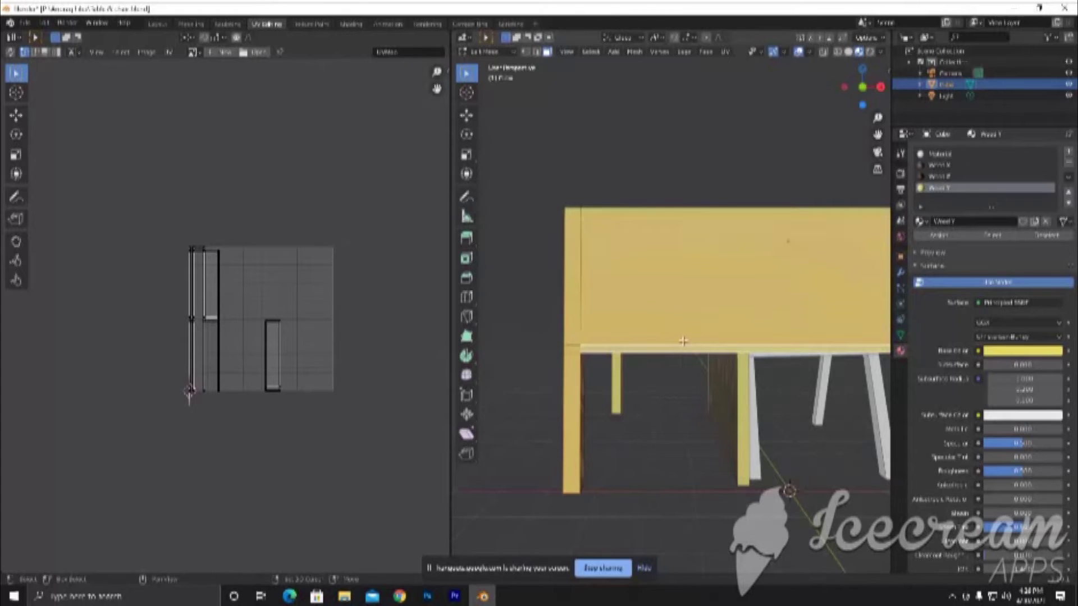
mouse_move(610, 351)
middle_down()
mouse_move(749, 333)
mouse_move(755, 349)
middle_up()
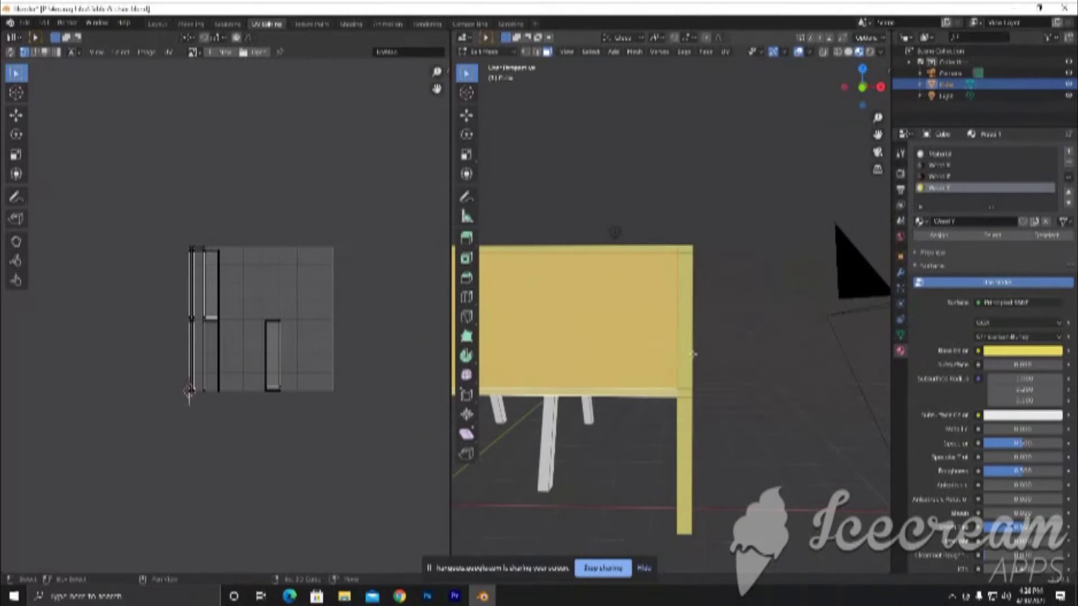
click(685, 353)
click(684, 396)
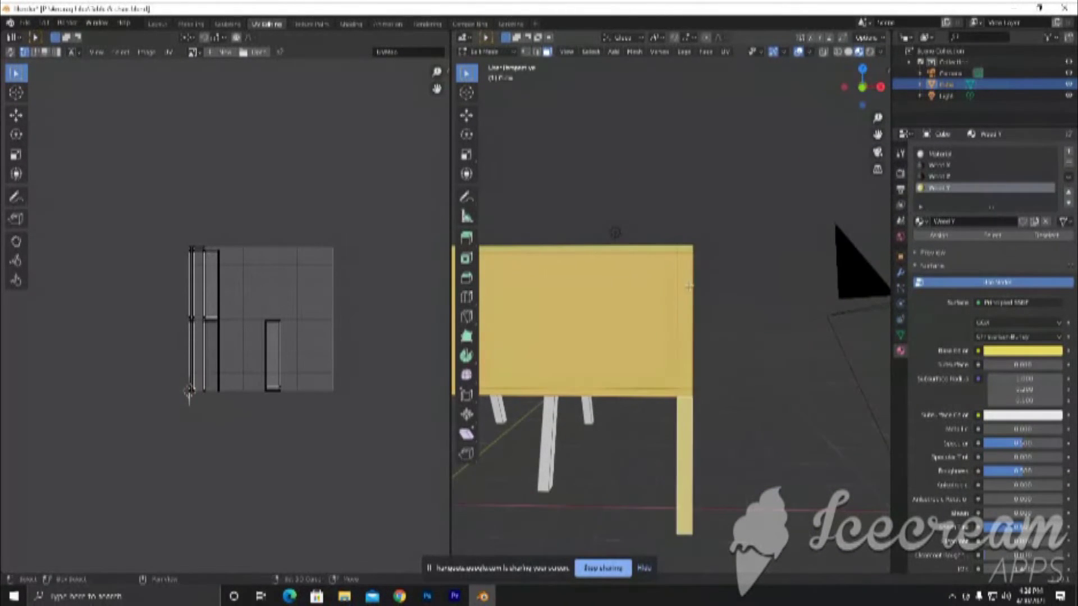
click(681, 248)
mouse_move(681, 249)
middle_down()
mouse_move(630, 255)
mouse_move(648, 326)
mouse_move(589, 322)
middle_up()
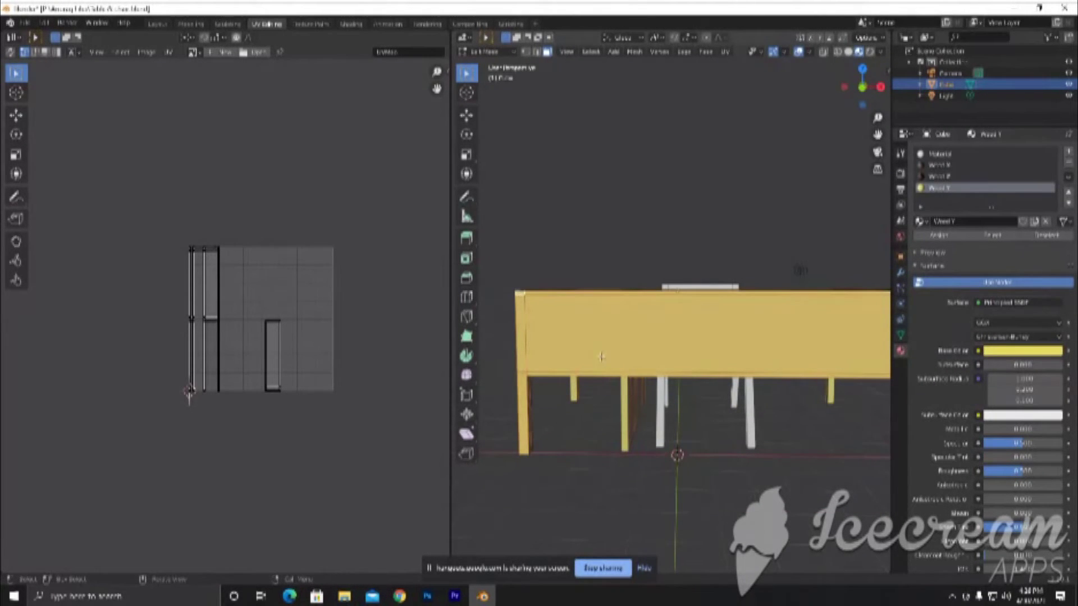
scroll(777, 277, down, 2)
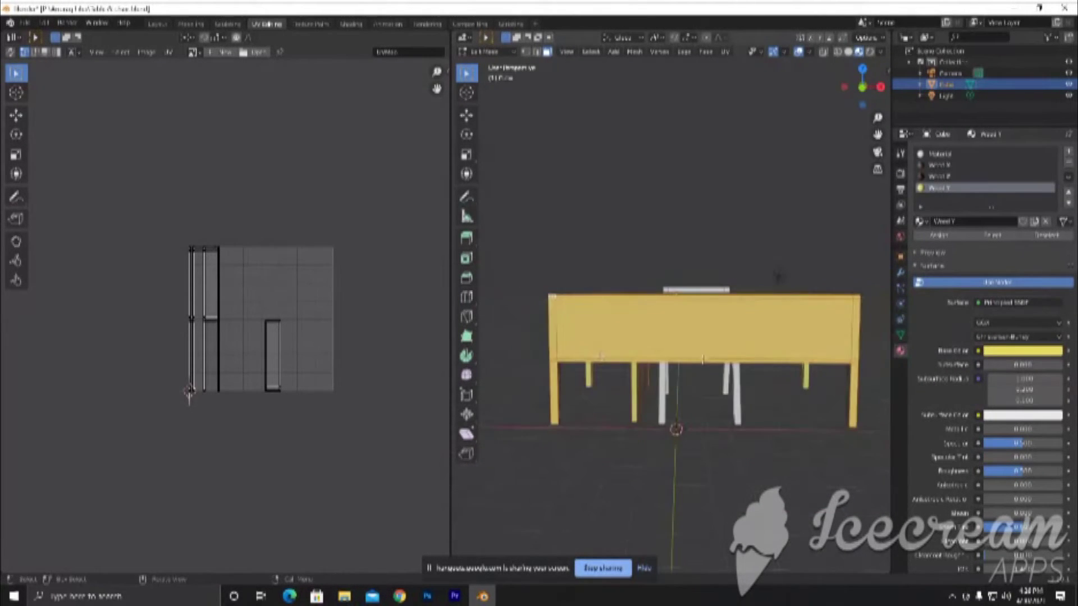
shift+click(634, 399)
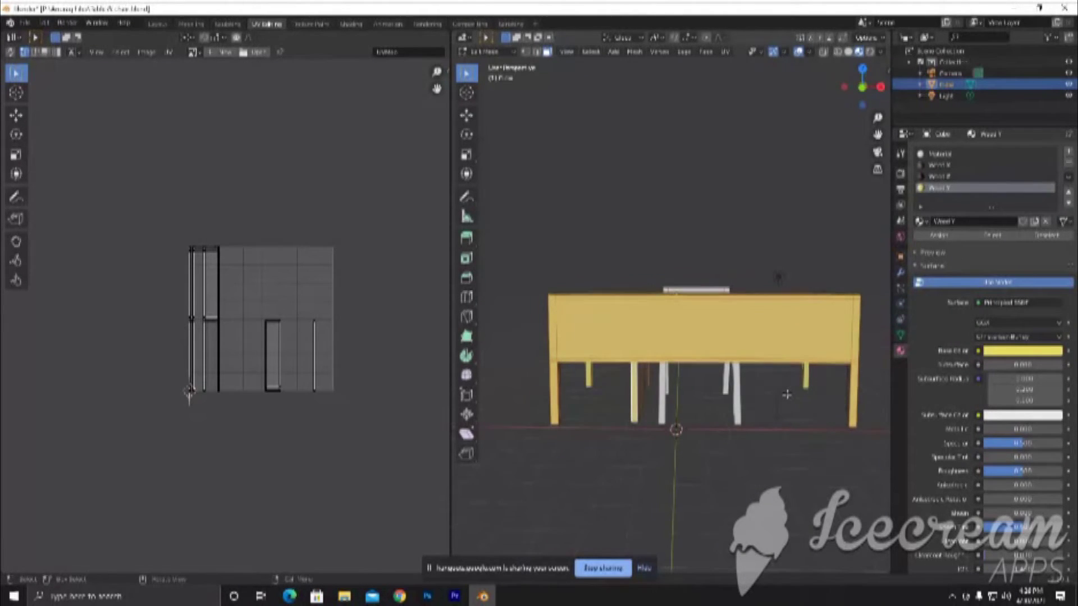
Add the desk's right leg to the selection and frame the desk beside the chair
middle_drag(786, 394, 829, 396)
shift+click(830, 397)
middle_drag(623, 404, 760, 408)
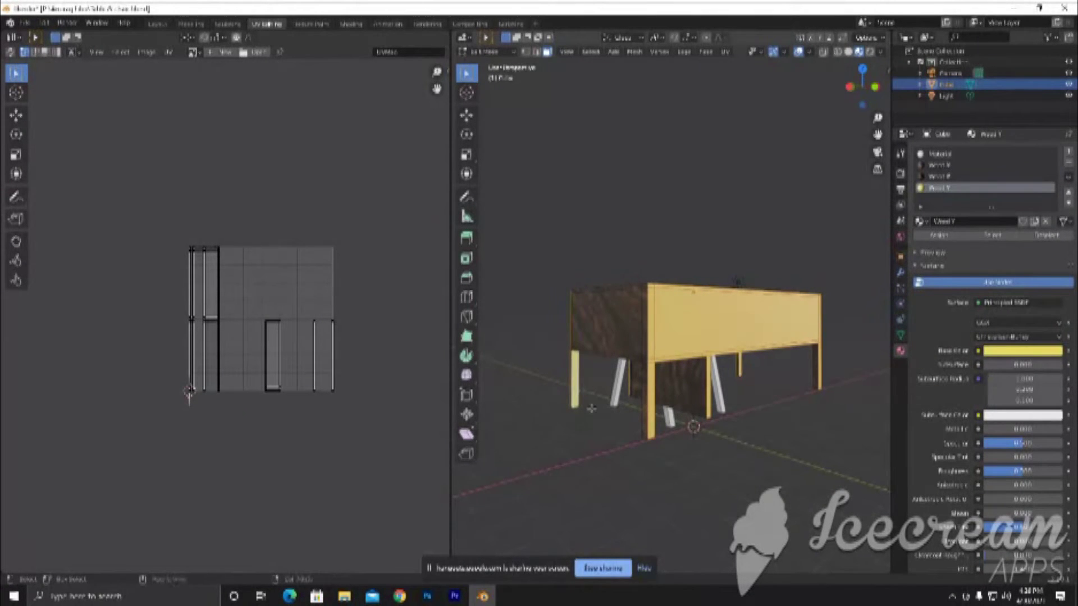
middle_drag(575, 390, 784, 406)
scroll(784, 407, down, 3)
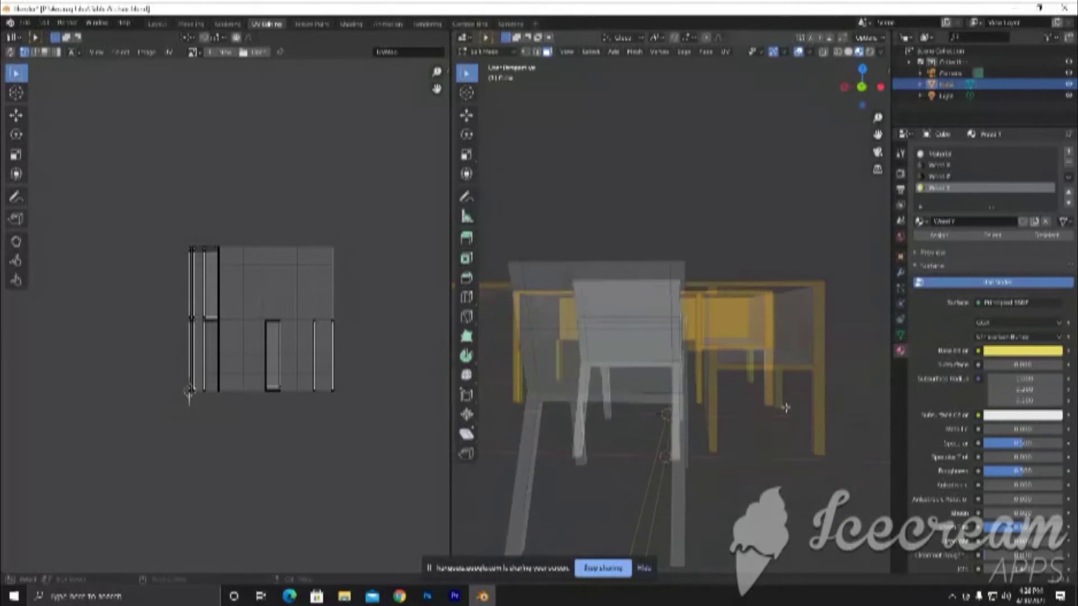
mouse_move(739, 402)
middle_down()
mouse_move(542, 385)
mouse_move(582, 411)
mouse_move(790, 402)
mouse_move(696, 400)
mouse_move(715, 421)
mouse_move(820, 429)
mouse_move(534, 438)
mouse_move(474, 426)
middle_up()
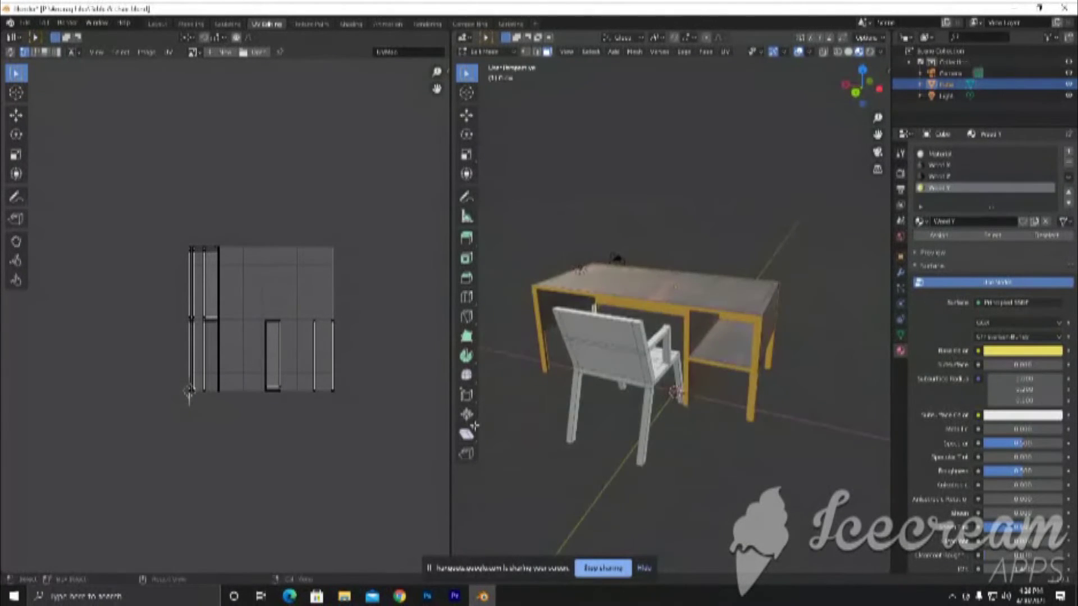
Connect an Image Texture node to the desk material's Base Color
mouse_move(524, 347)
middle_down()
mouse_move(660, 324)
mouse_move(647, 328)
middle_up()
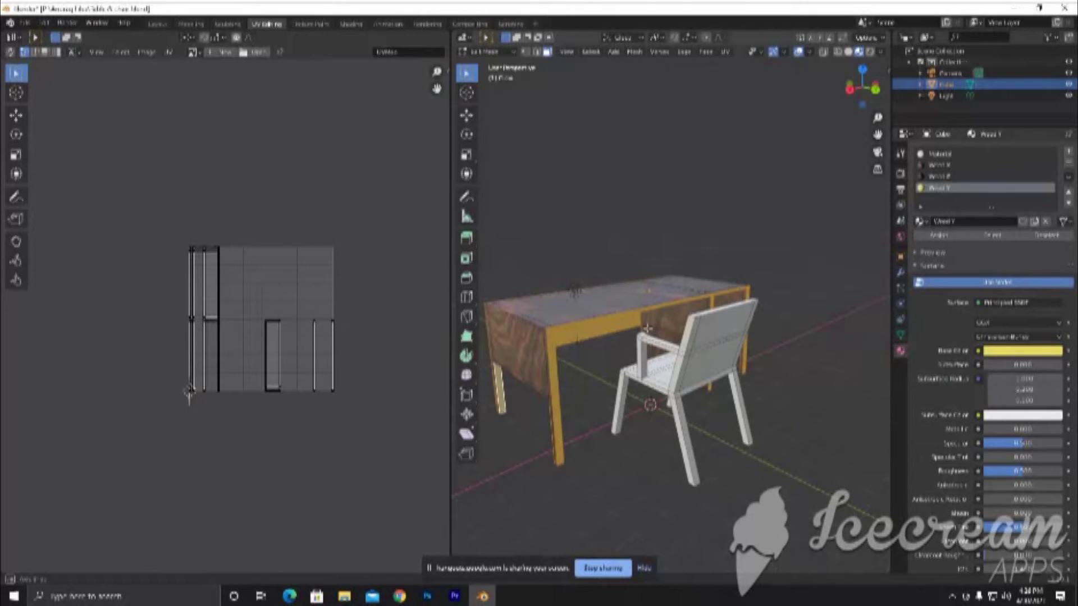
click(978, 352)
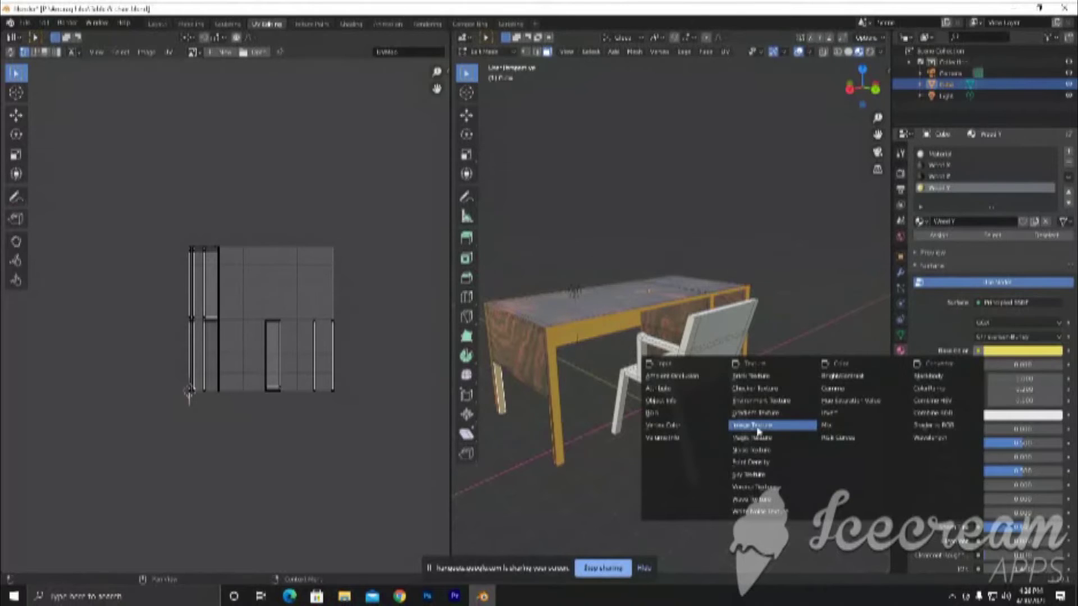
click(757, 426)
click(1007, 365)
scroll(542, 418, down, 2)
scroll(542, 418, down, 1)
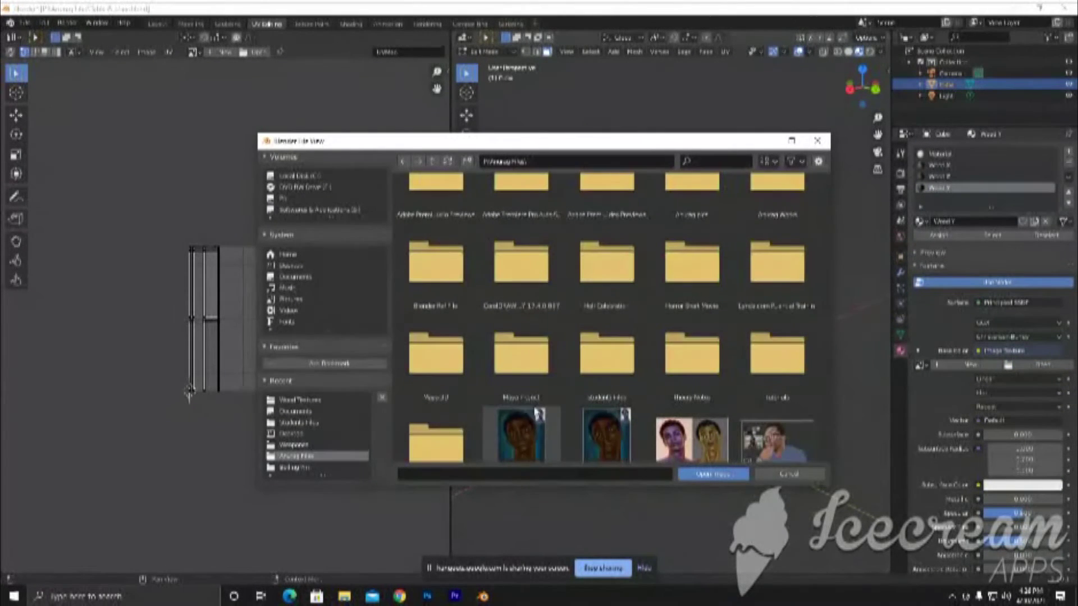
Load a dark wood image from Downloads > Wood textures into the texture node
click(294, 176)
click(435, 306)
click(496, 241)
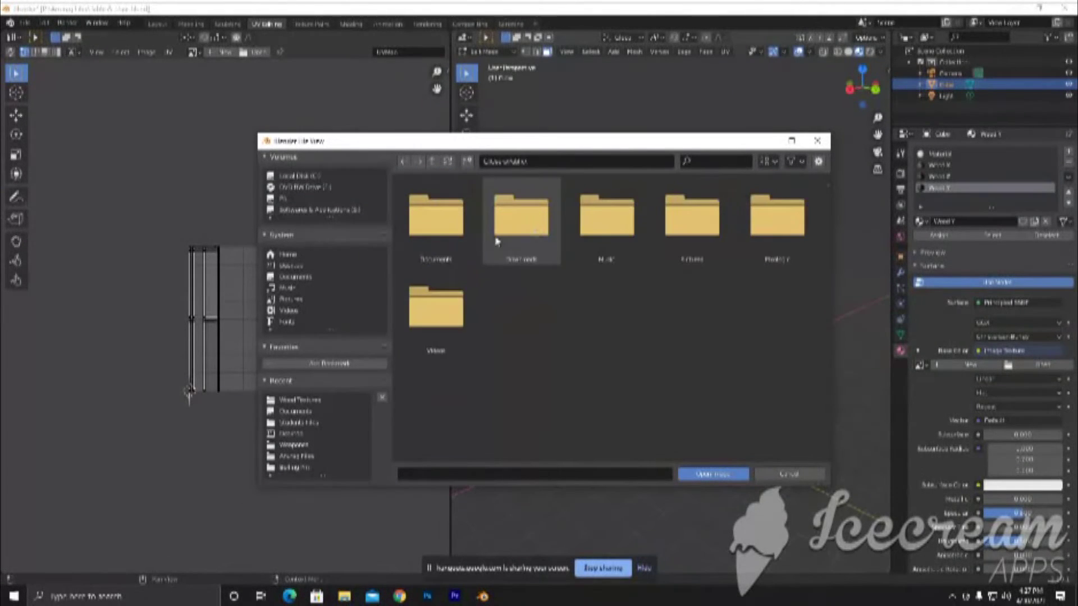
double_click(497, 241)
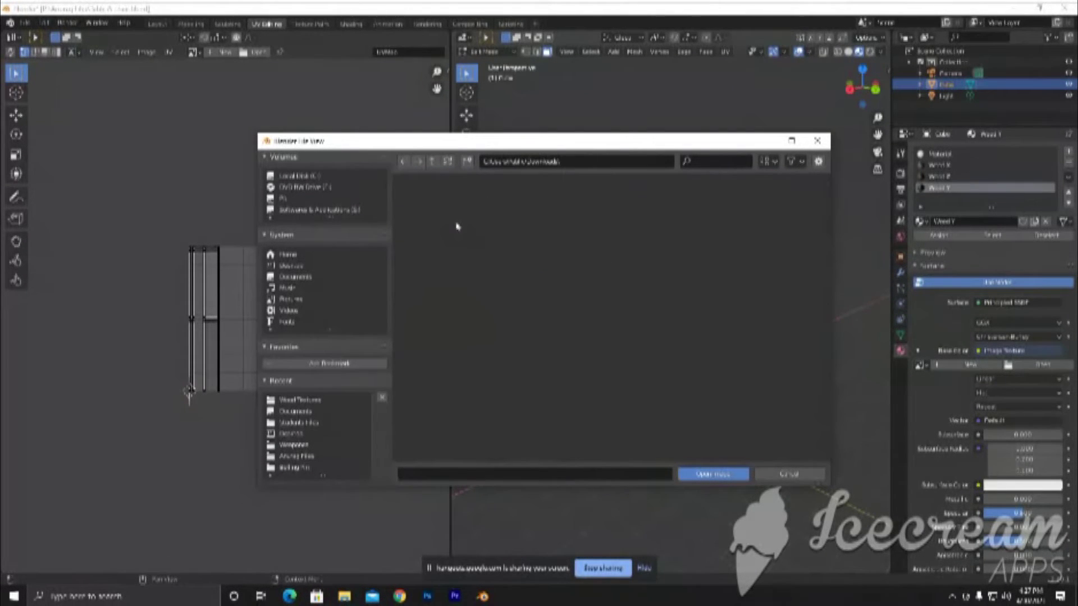
click(312, 177)
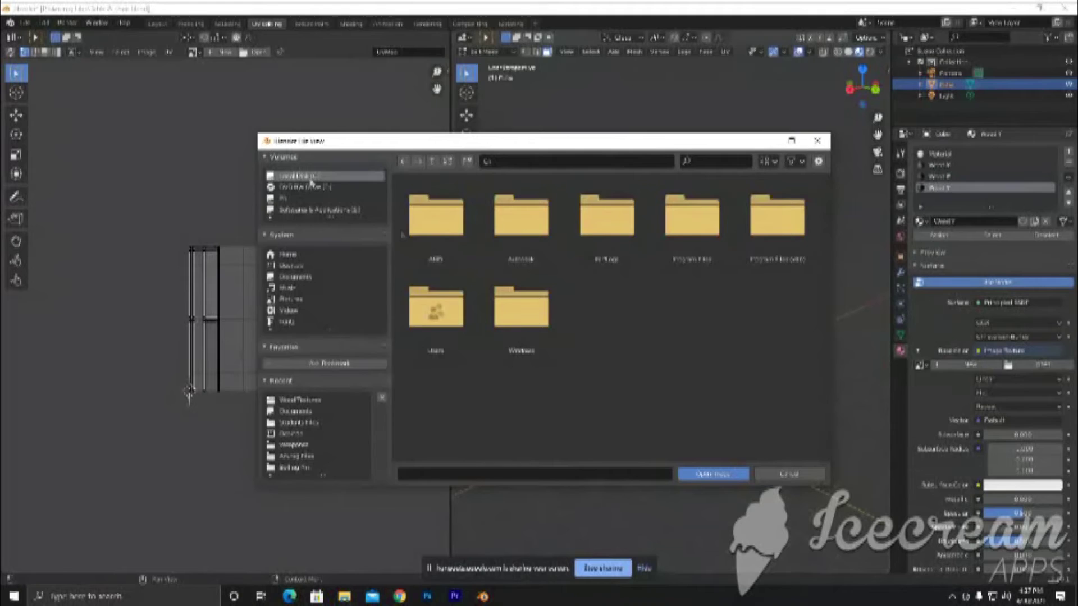
double_click(440, 315)
double_click(456, 247)
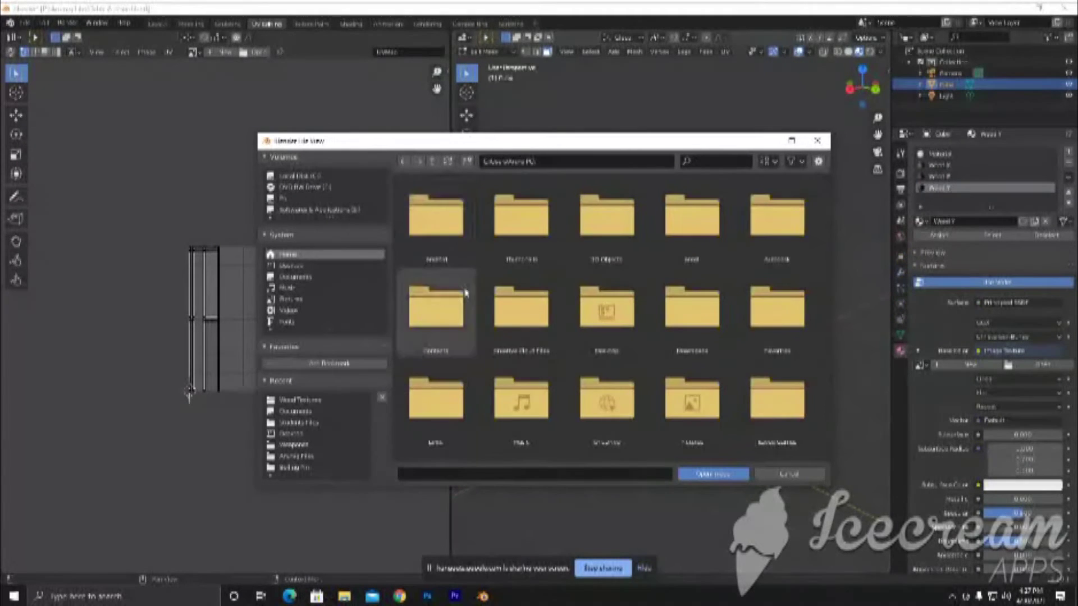
double_click(690, 314)
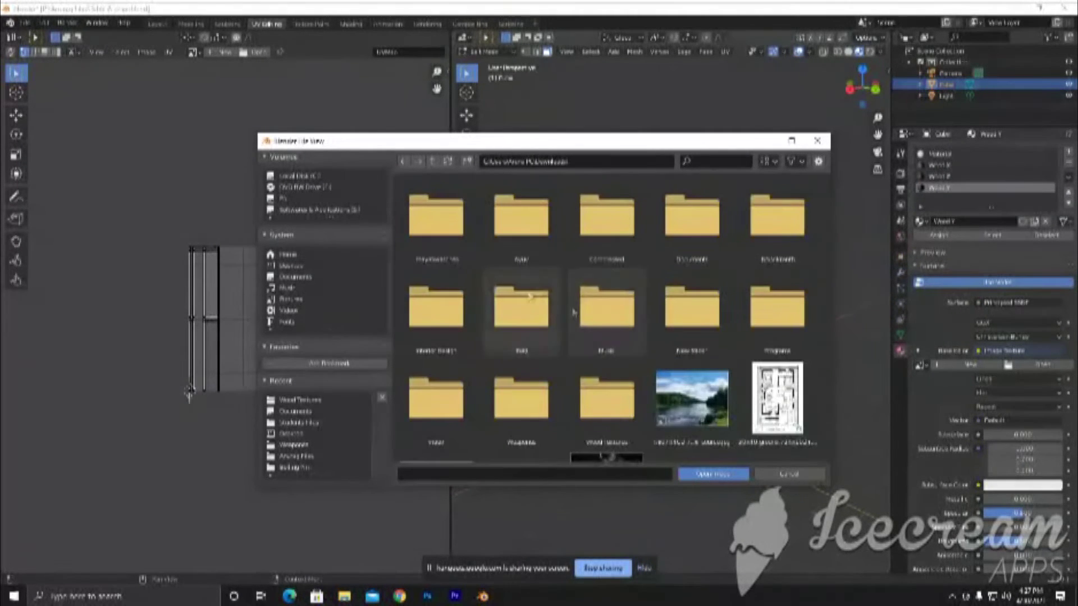
double_click(593, 397)
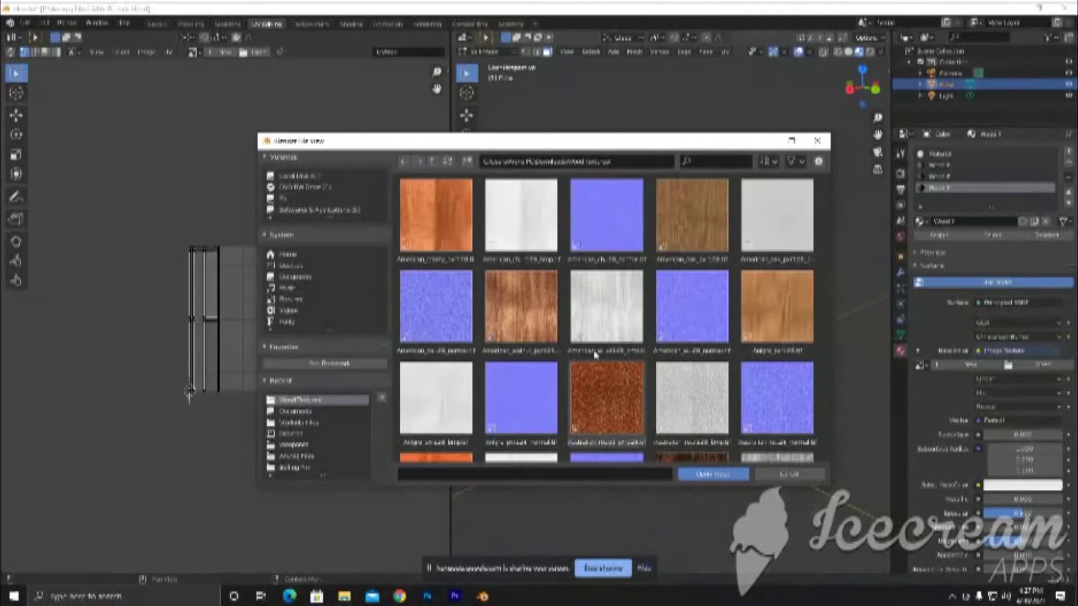
scroll(595, 354, down, 3)
click(691, 409)
click(712, 474)
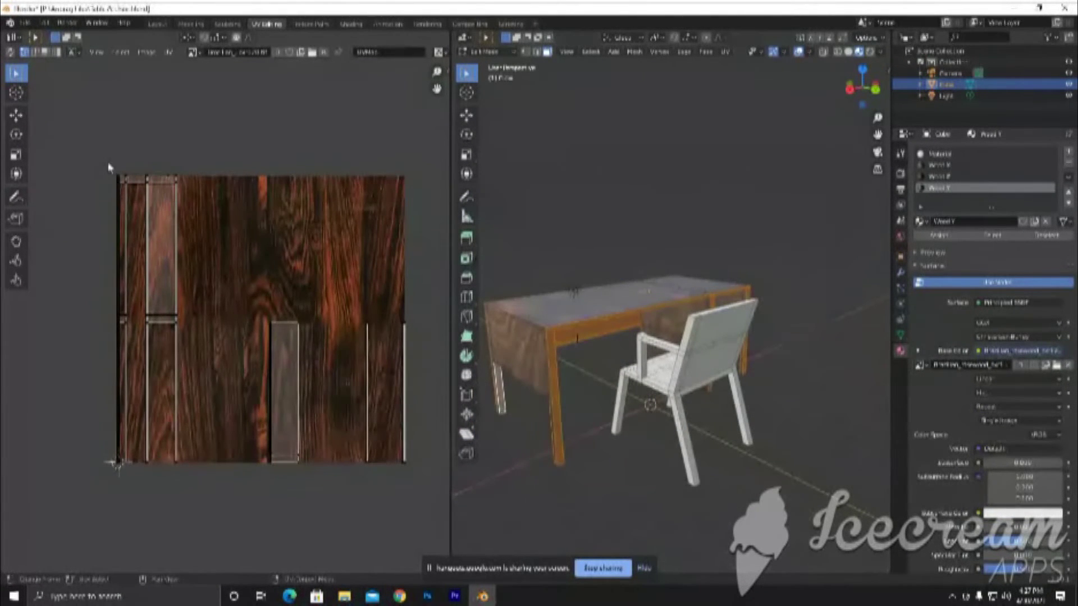
Select all the desk's UV islands and re-unwrap them with Smart UV Project
drag(110, 167, 426, 494)
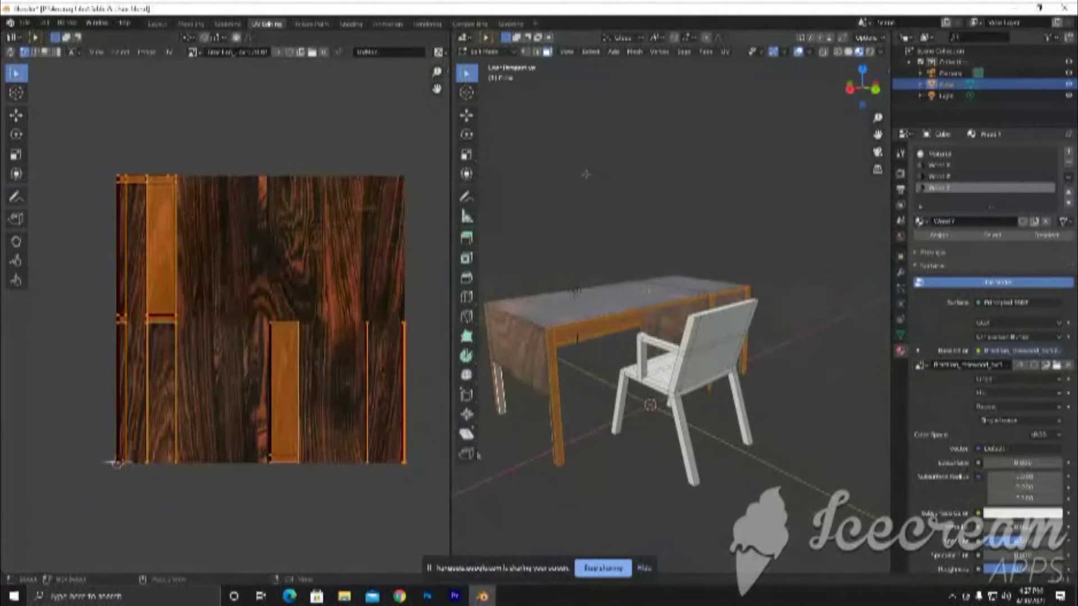
click(727, 54)
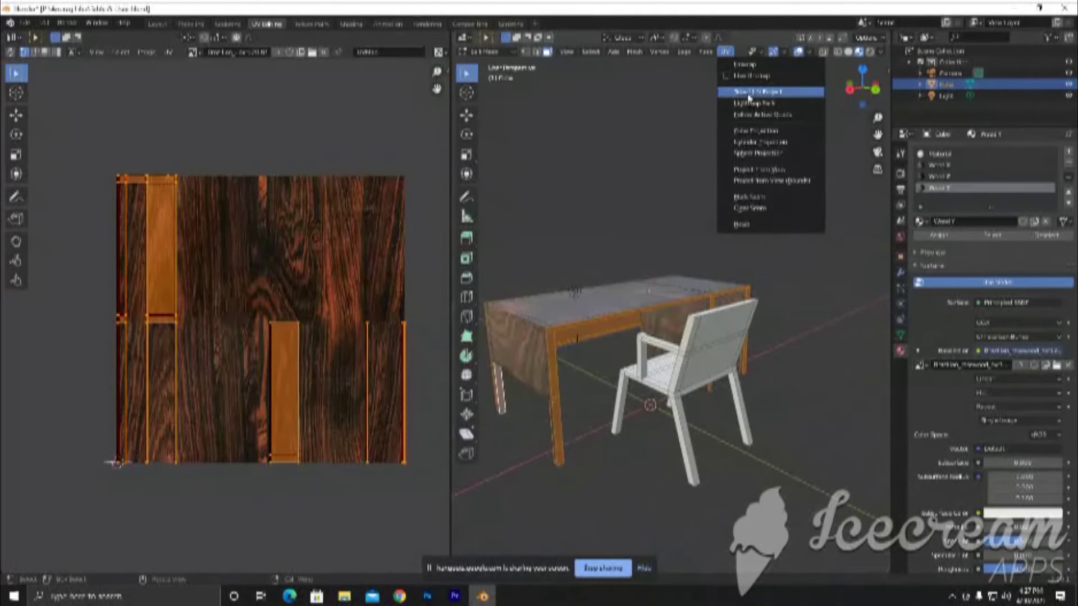
click(748, 97)
click(742, 185)
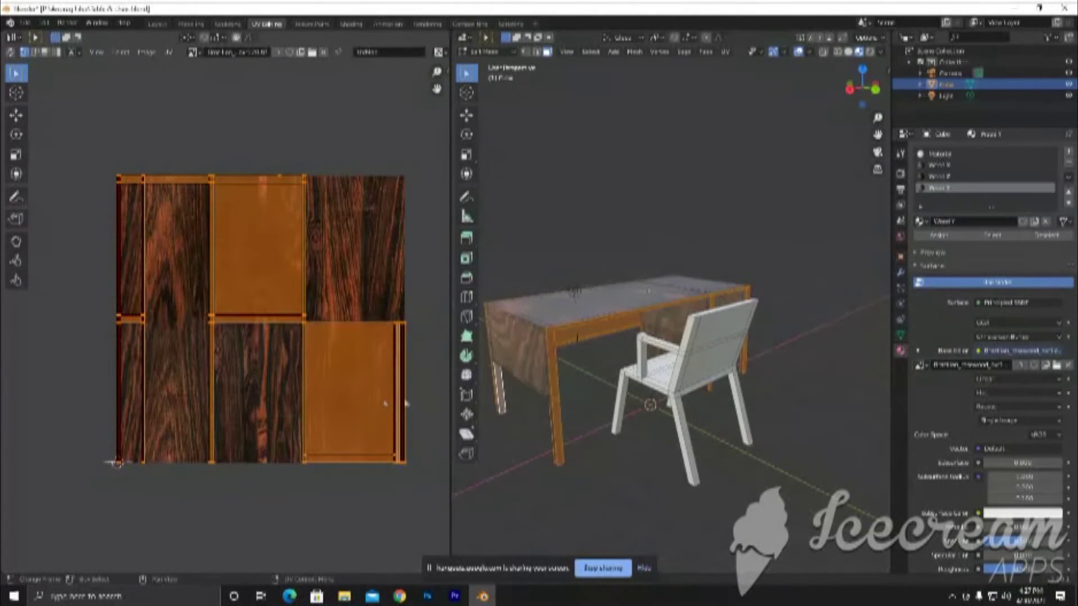
scroll(547, 413, up, 2)
scroll(548, 412, up, 3)
scroll(599, 366, up, 2)
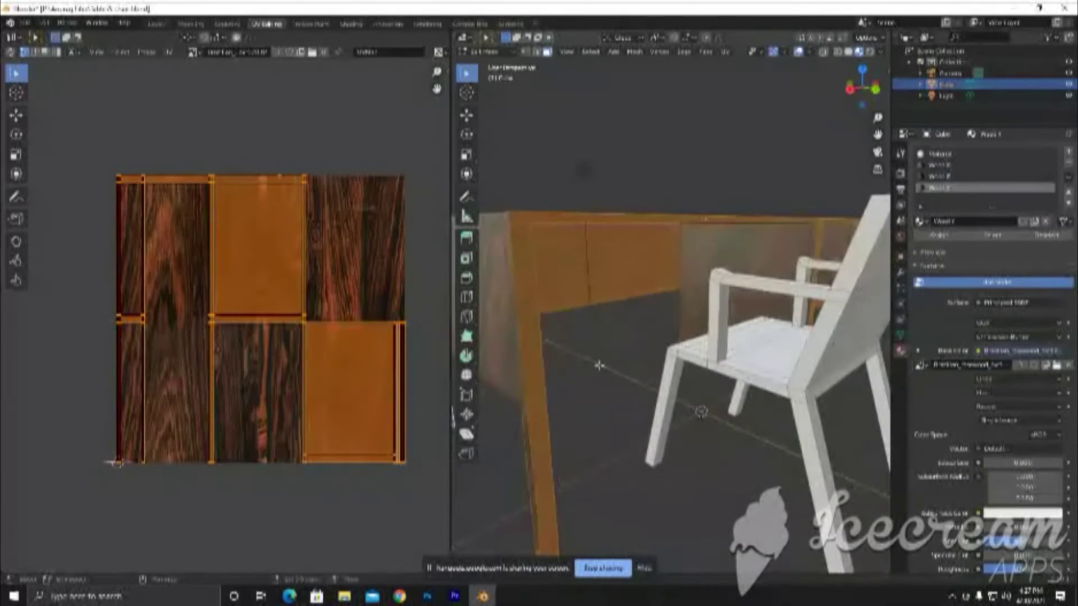
scroll(600, 366, down, 2)
Clear the selection and orbit around the desk and chair
click(656, 389)
scroll(655, 389, up, 2)
mouse_move(655, 389)
middle_down()
mouse_move(573, 414)
mouse_move(589, 387)
mouse_move(662, 382)
mouse_move(700, 351)
mouse_move(789, 375)
mouse_move(752, 406)
mouse_move(591, 469)
mouse_move(760, 375)
mouse_move(838, 384)
mouse_move(806, 386)
middle_up()
scroll(591, 469, down, 3)
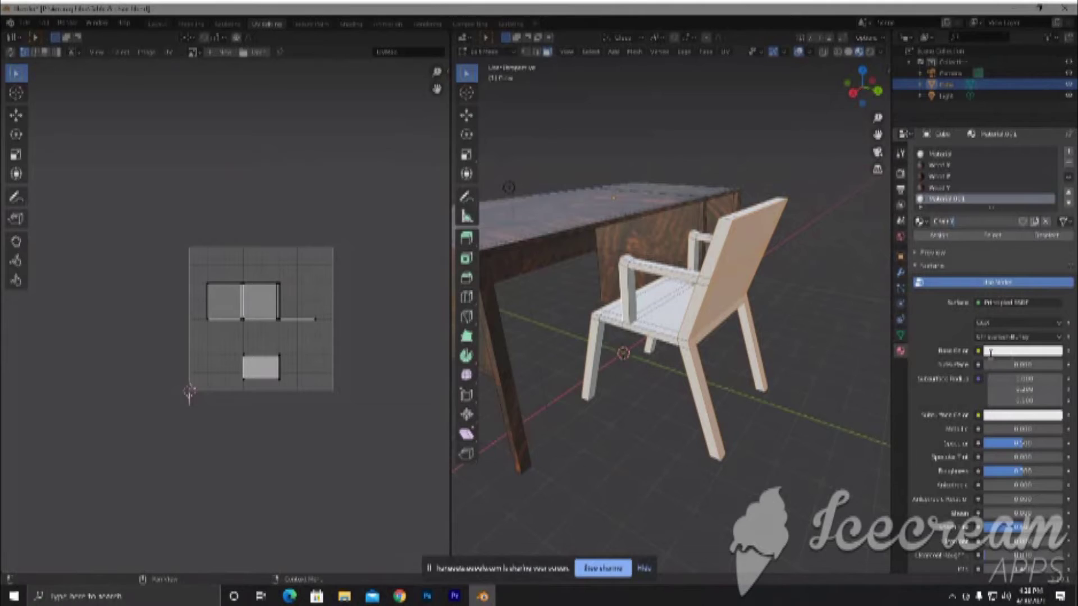
Name the new chair material, assign it to the chair back and make it pink
key(Return)
click(946, 239)
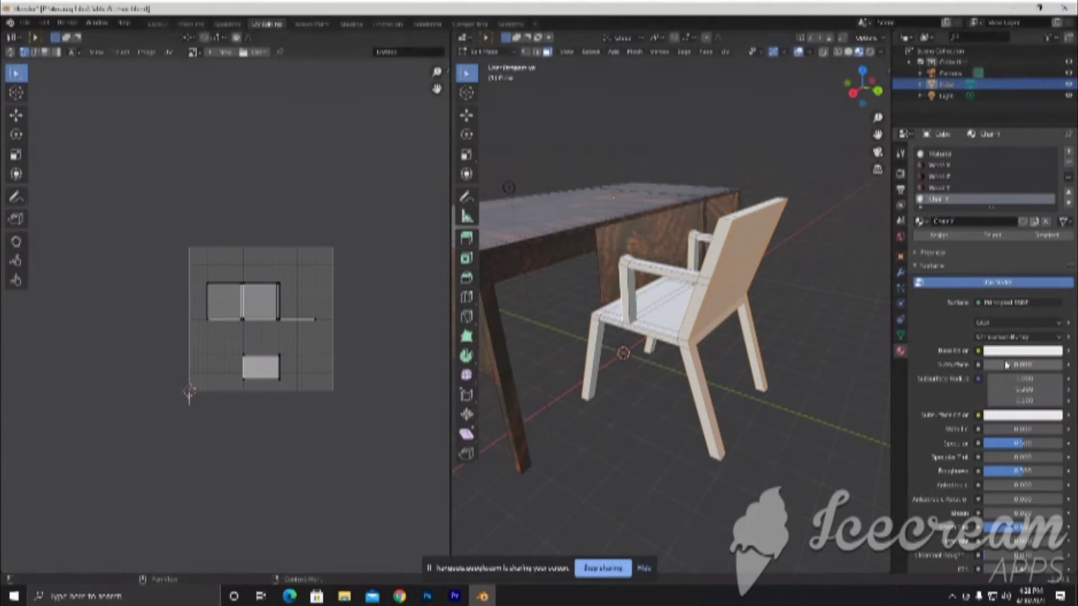
click(1007, 357)
drag(1003, 256, 1021, 259)
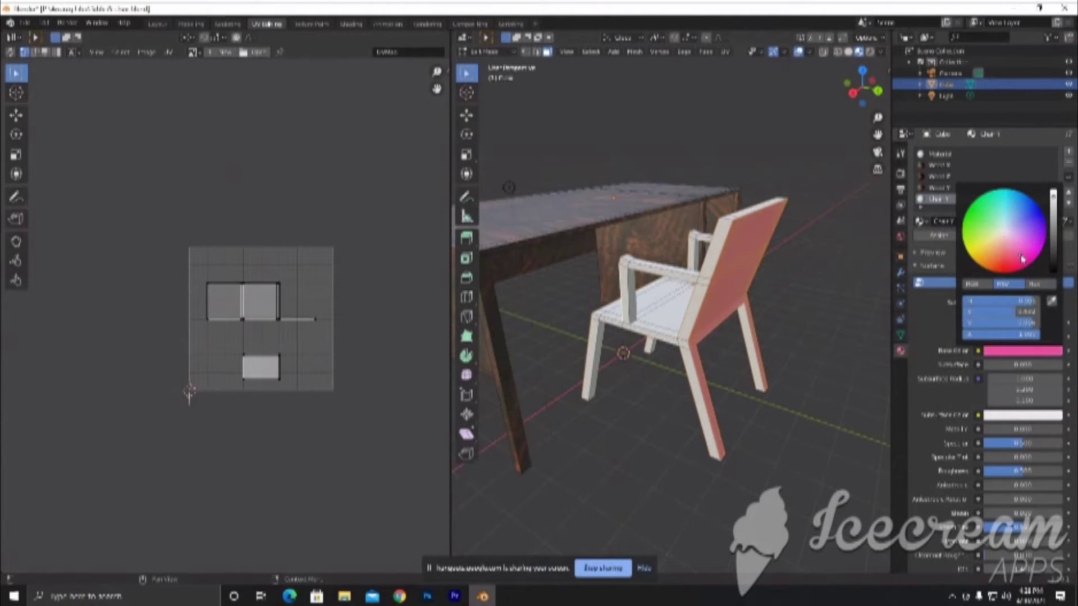
Deselect, then select a chair leg, the front armrest post and a rear leg
key(alt+a)
middle_drag(780, 371, 842, 300)
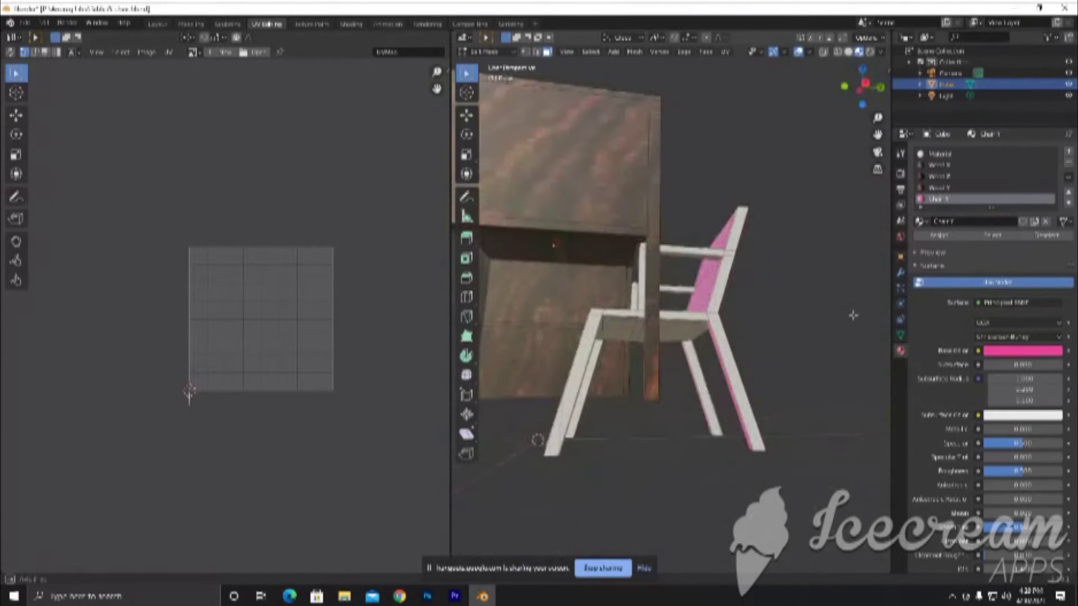
scroll(842, 301, up, 5)
scroll(869, 362, down, 5)
middle_drag(869, 363, 793, 354)
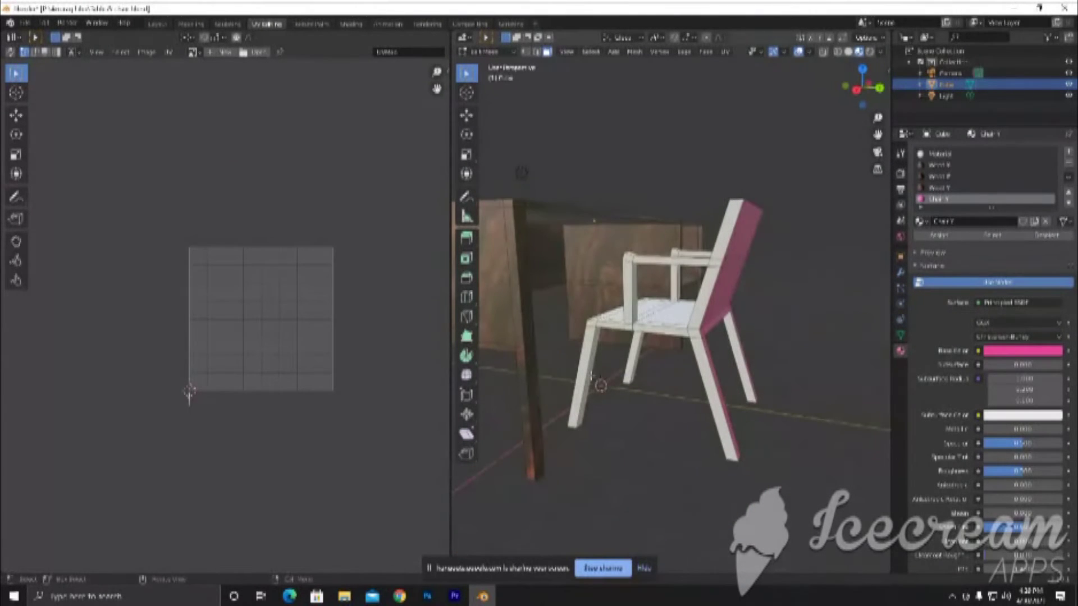
click(580, 377)
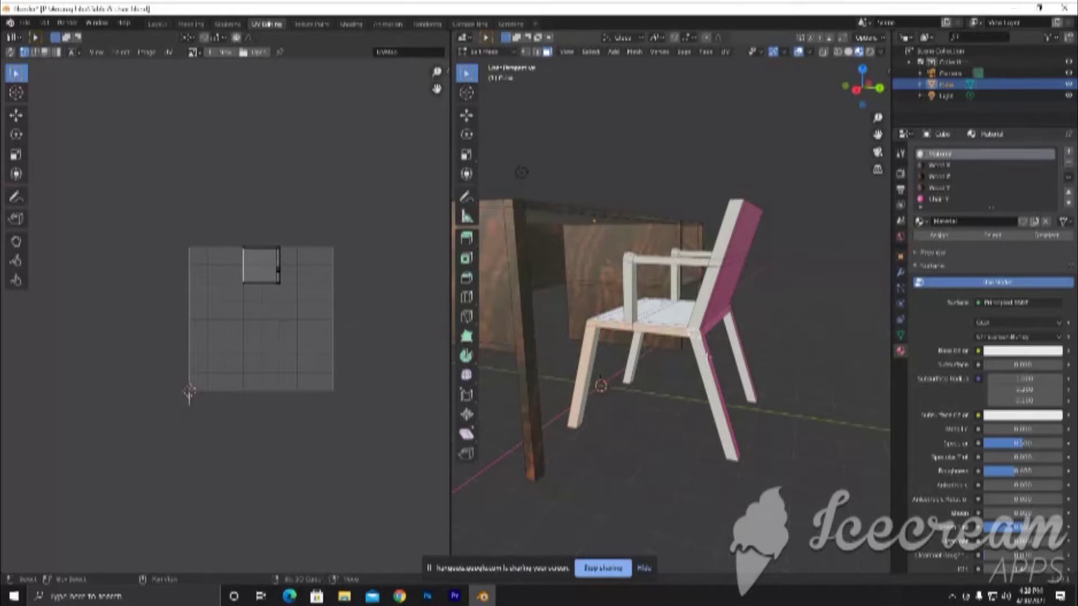
click(710, 289)
click(727, 244)
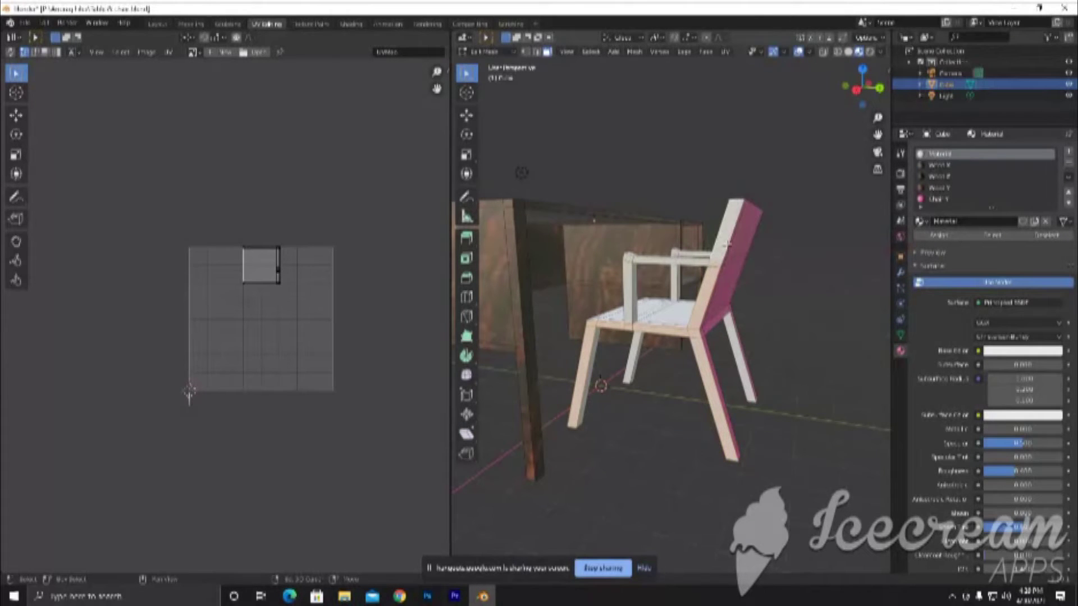
click(627, 286)
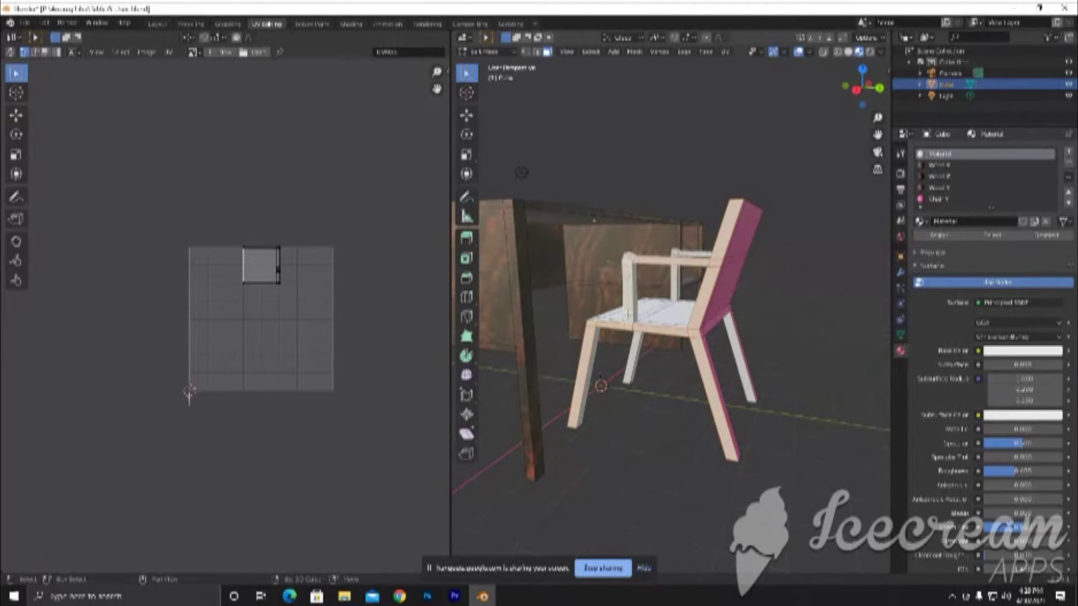
click(629, 363)
Add the remaining chair legs and the seat's front strip to the selection
middle_drag(742, 373, 588, 425)
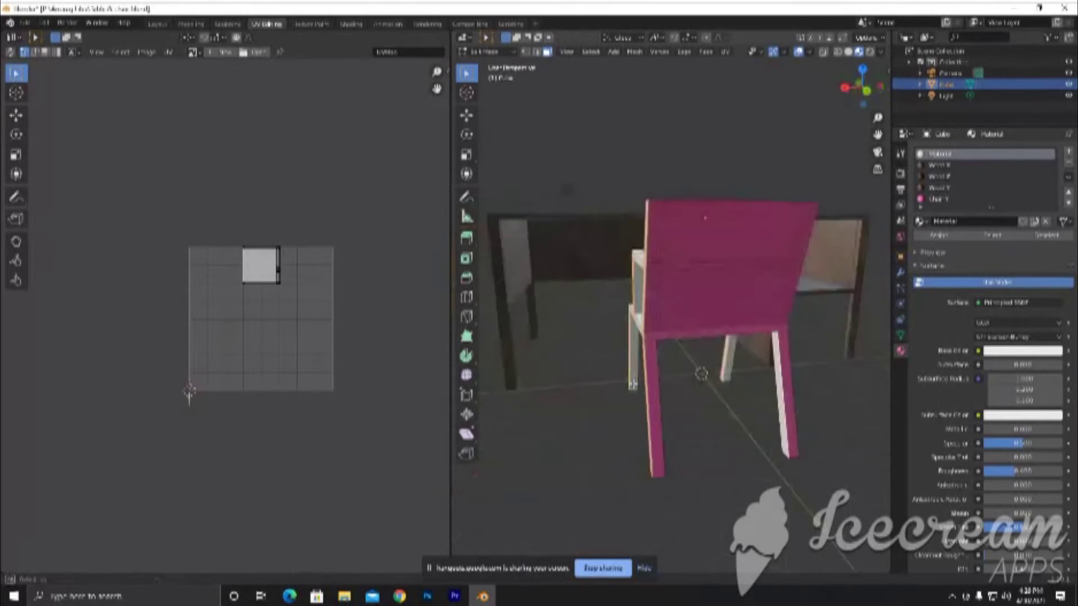
shift+click(626, 430)
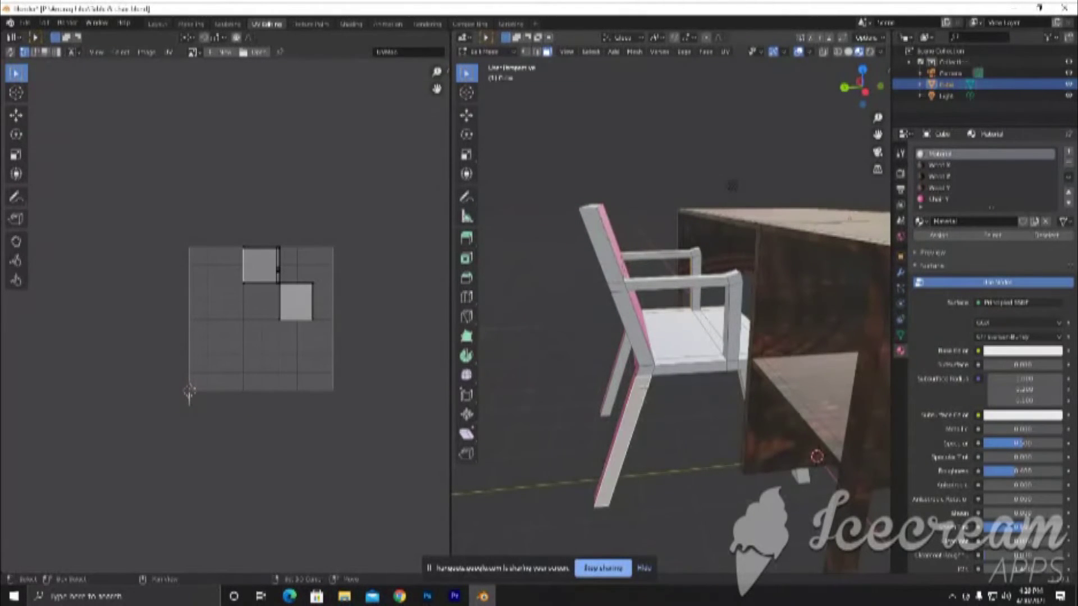
shift+click(725, 368)
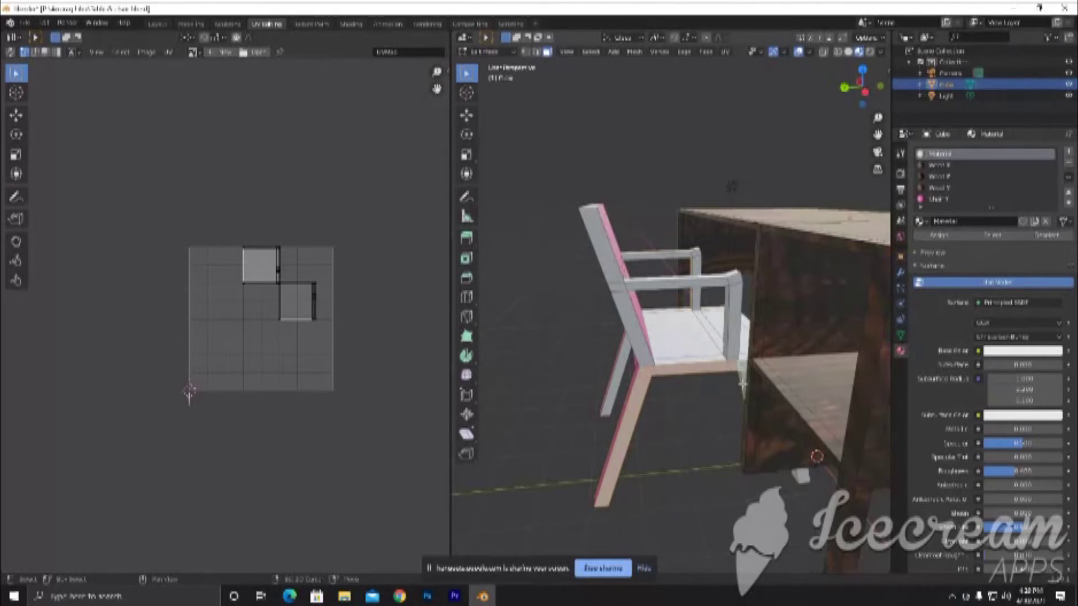
middle_drag(742, 383, 830, 408)
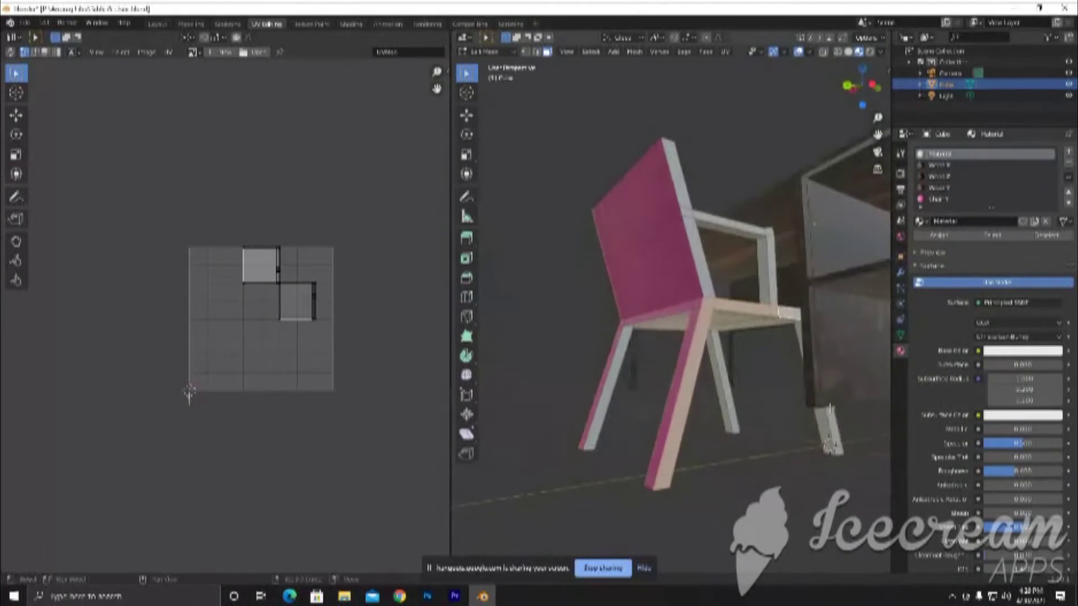
shift+click(833, 432)
shift+click(726, 418)
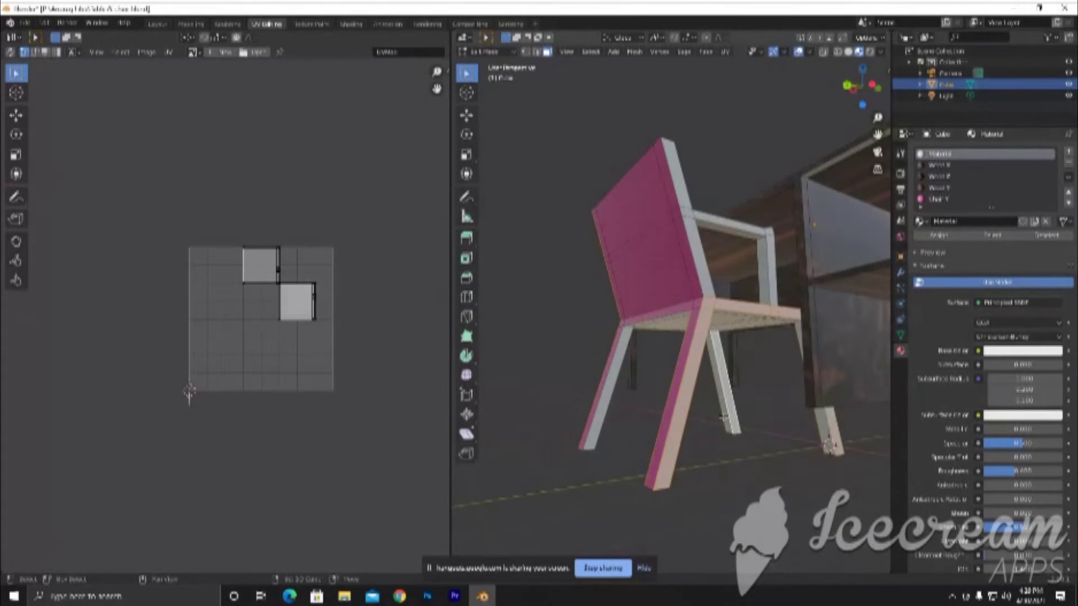
shift+click(599, 424)
mouse_move(599, 423)
middle_down()
mouse_move(616, 379)
mouse_move(825, 436)
mouse_move(765, 515)
mouse_move(618, 419)
mouse_move(1073, 232)
middle_up()
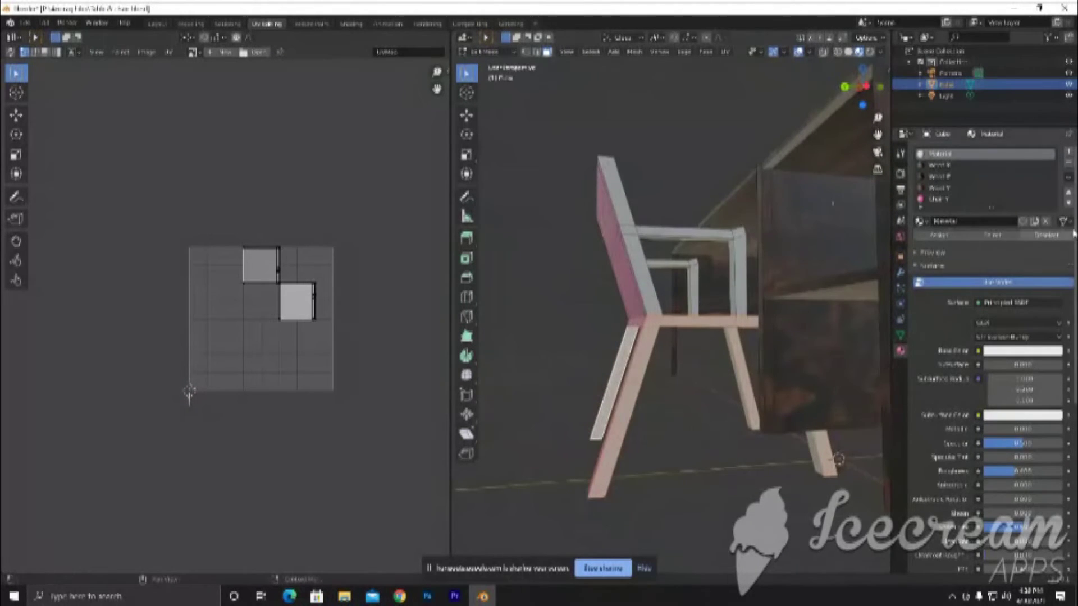
Add a new material slot with a material named Chair X and a blue base colour
click(1068, 154)
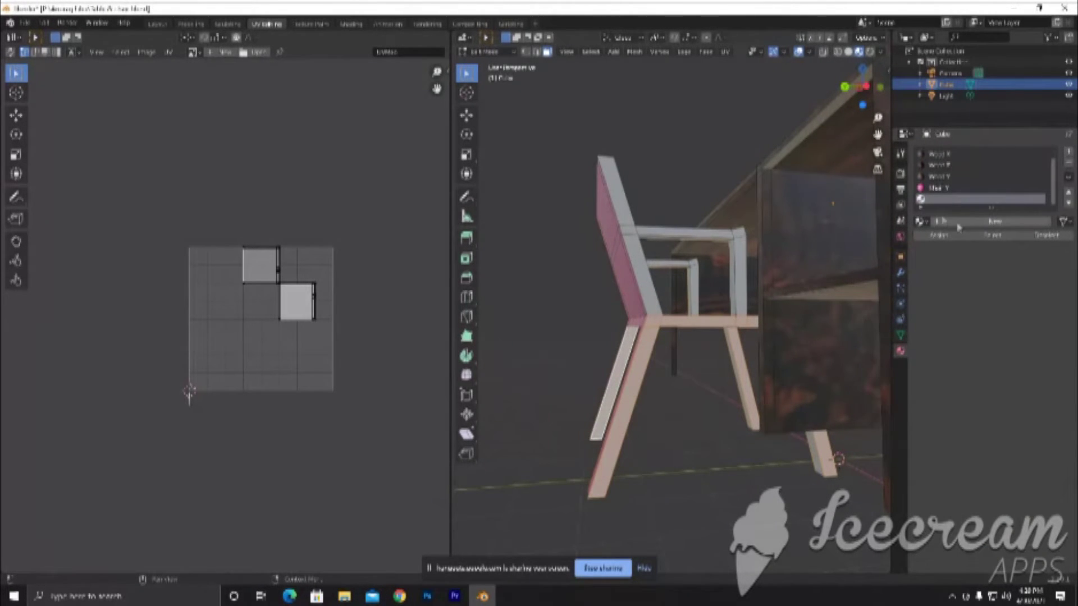
click(957, 222)
click(957, 225)
key(BackSpace)
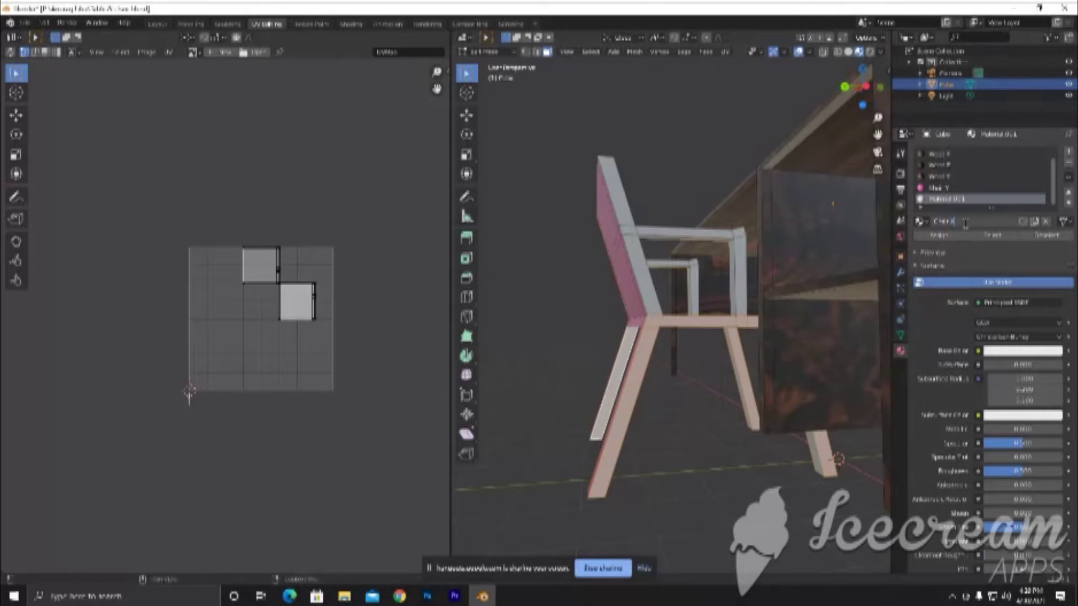
key(Return)
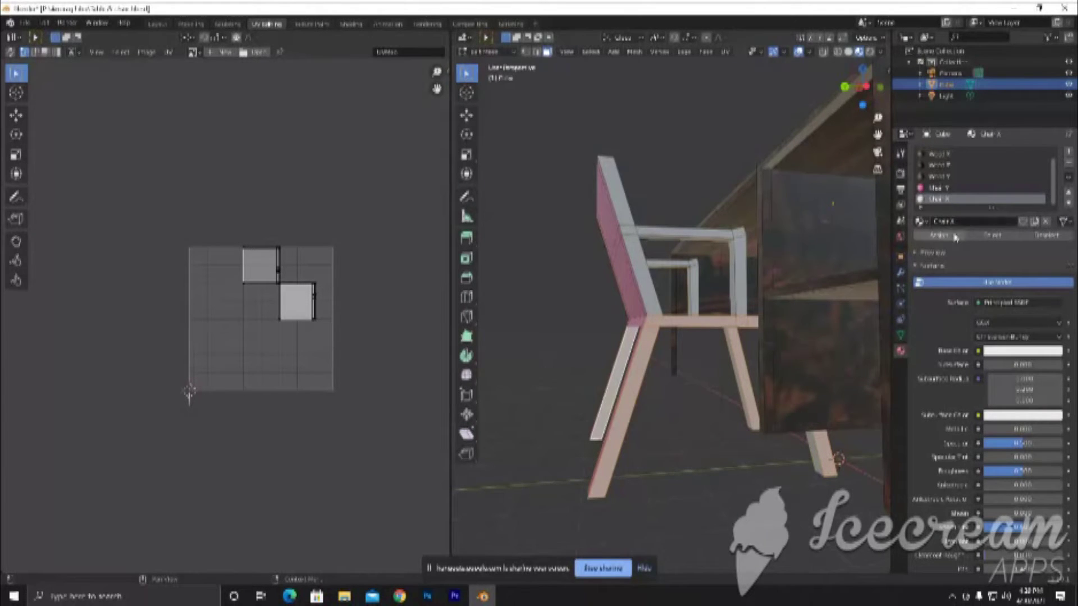
click(1008, 352)
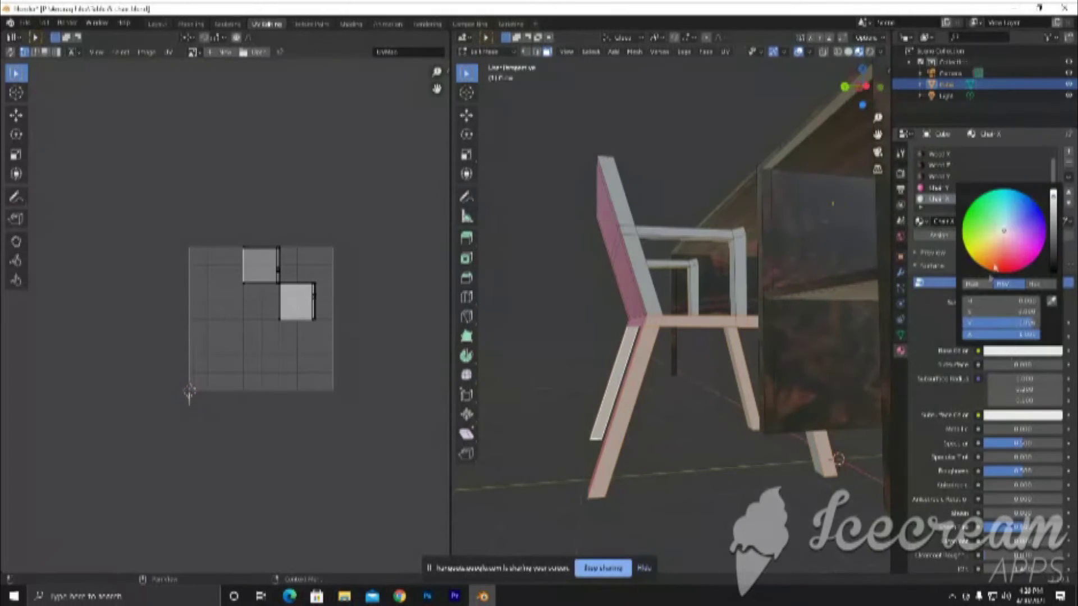
click(1008, 266)
drag(1025, 266, 1035, 210)
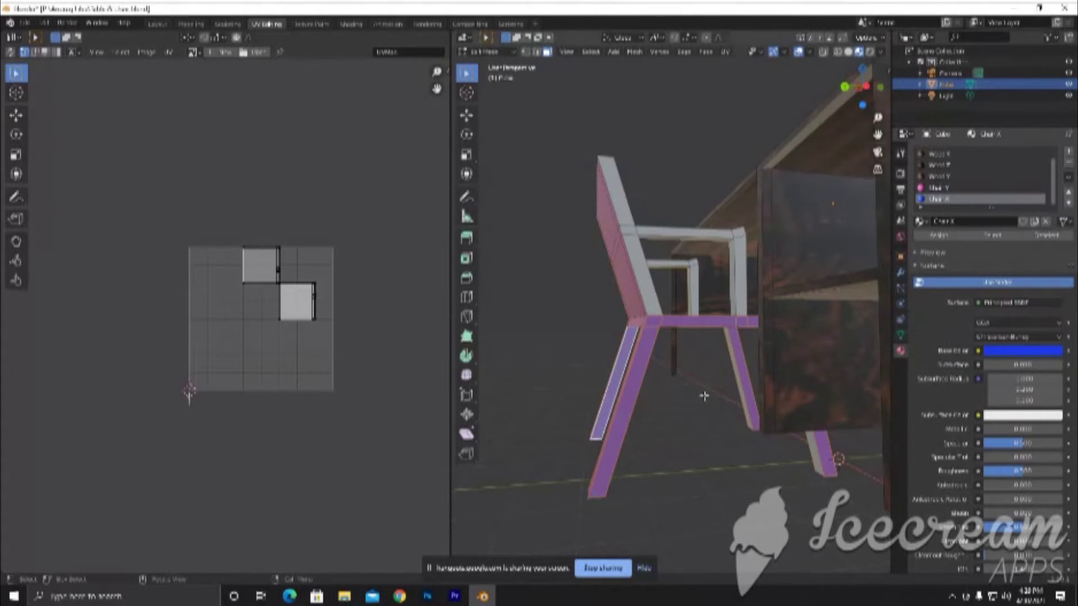
Select the chair's leg sides and armrest posts and assign Chair X to them
middle_drag(704, 391, 693, 365)
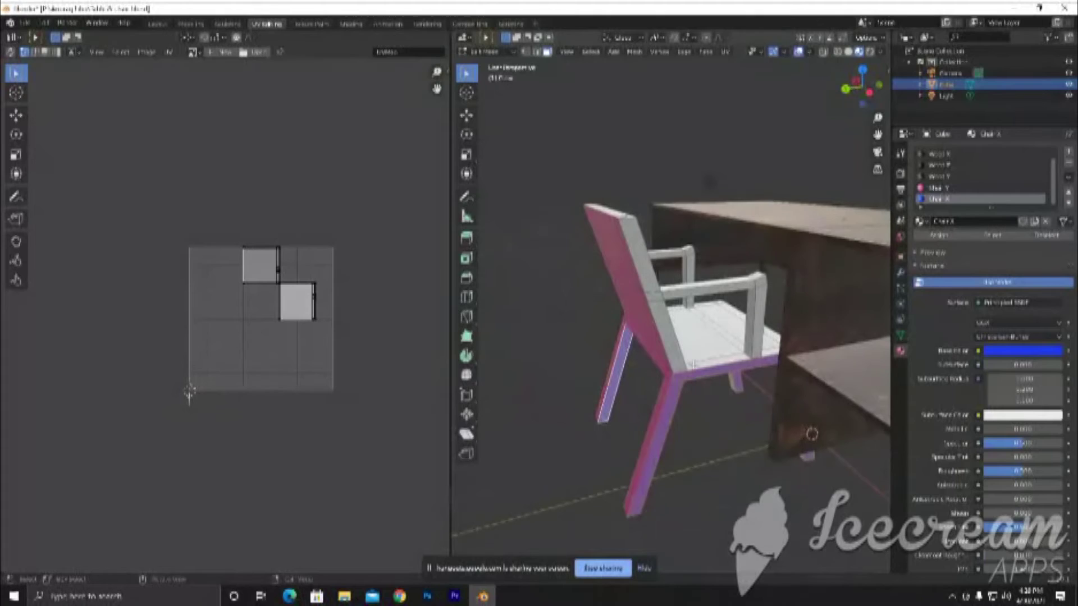
click(677, 352)
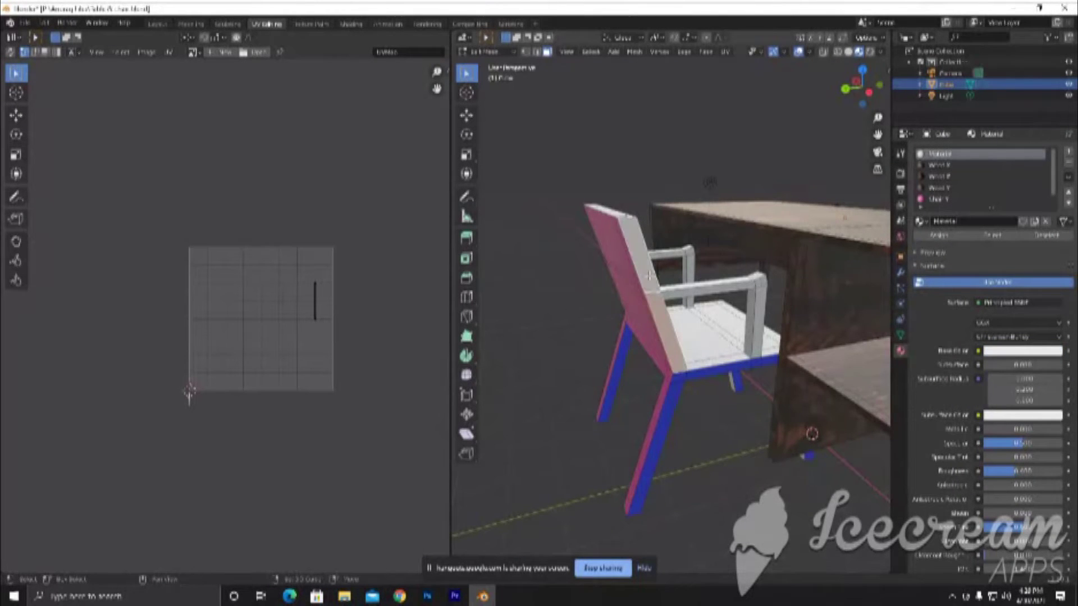
click(758, 284)
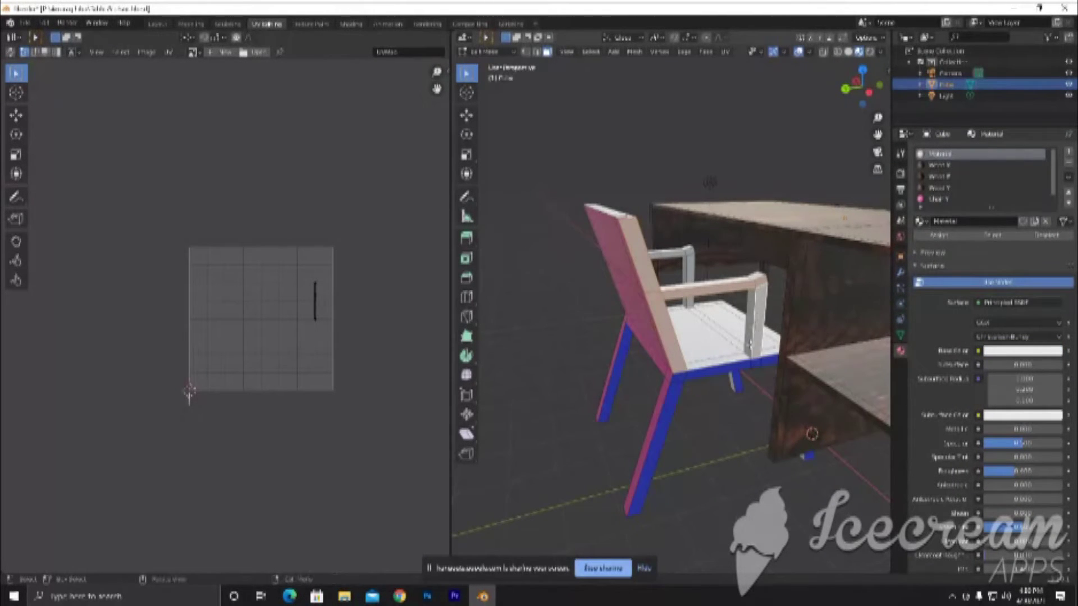
middle_drag(707, 243, 646, 254)
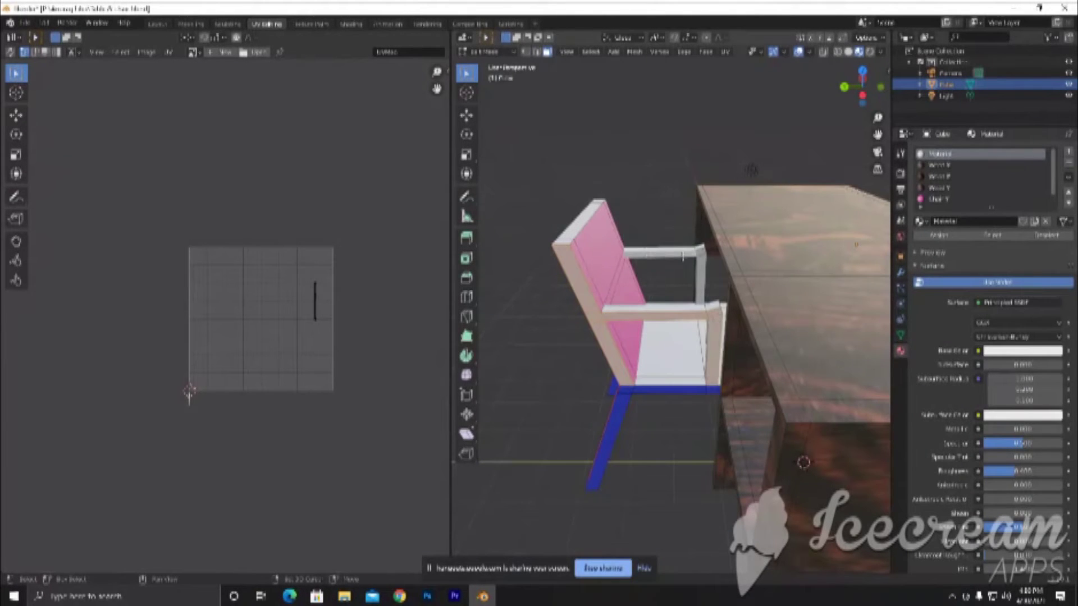
shift+click(700, 272)
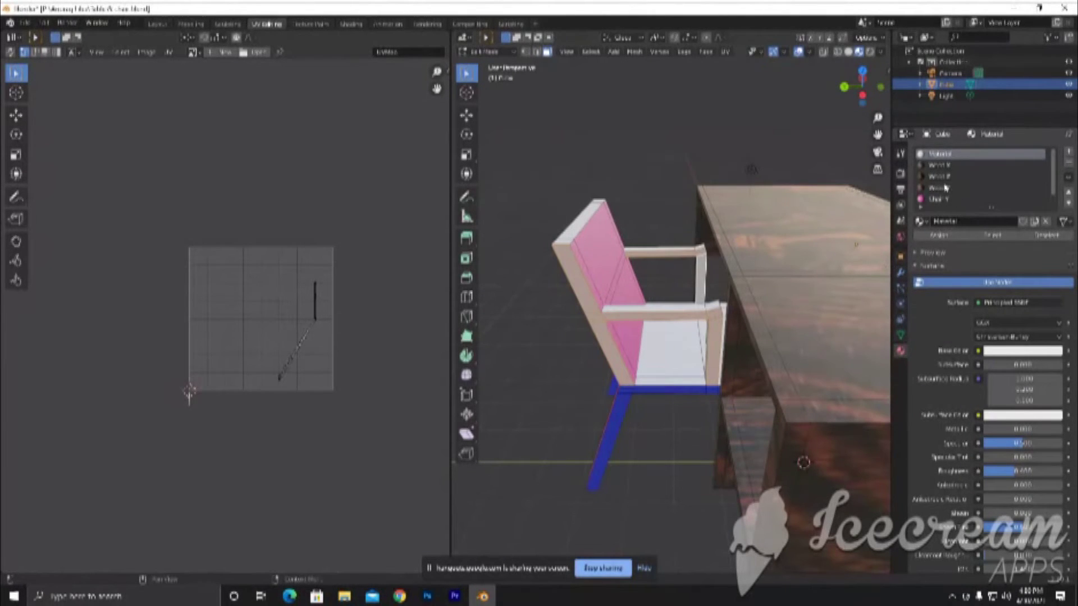
scroll(948, 174, down, 1)
click(949, 199)
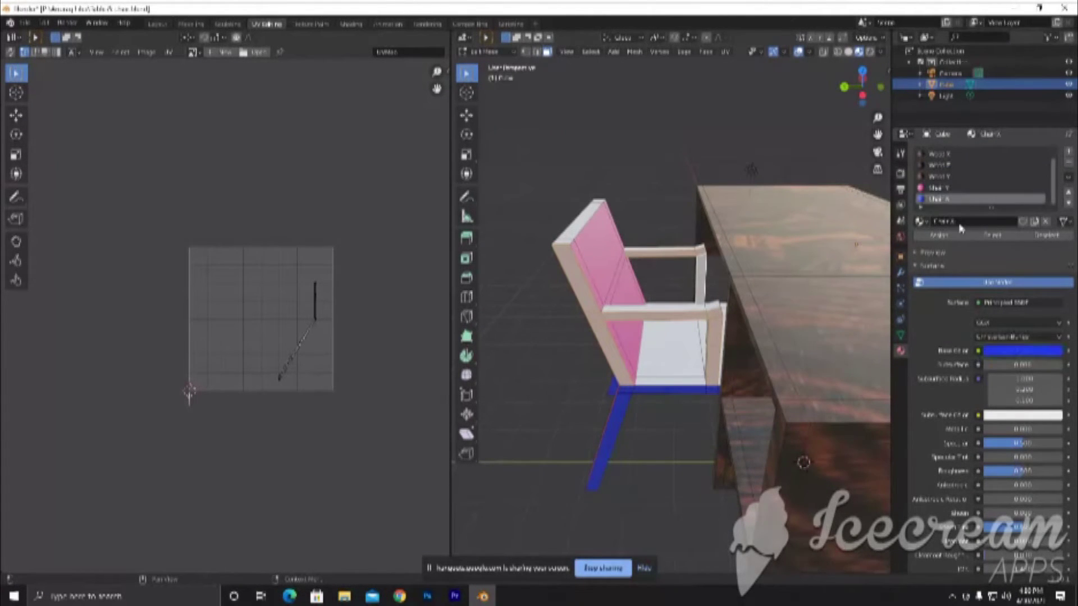
click(954, 235)
mouse_move(735, 375)
middle_down()
mouse_move(708, 371)
mouse_move(756, 431)
middle_up()
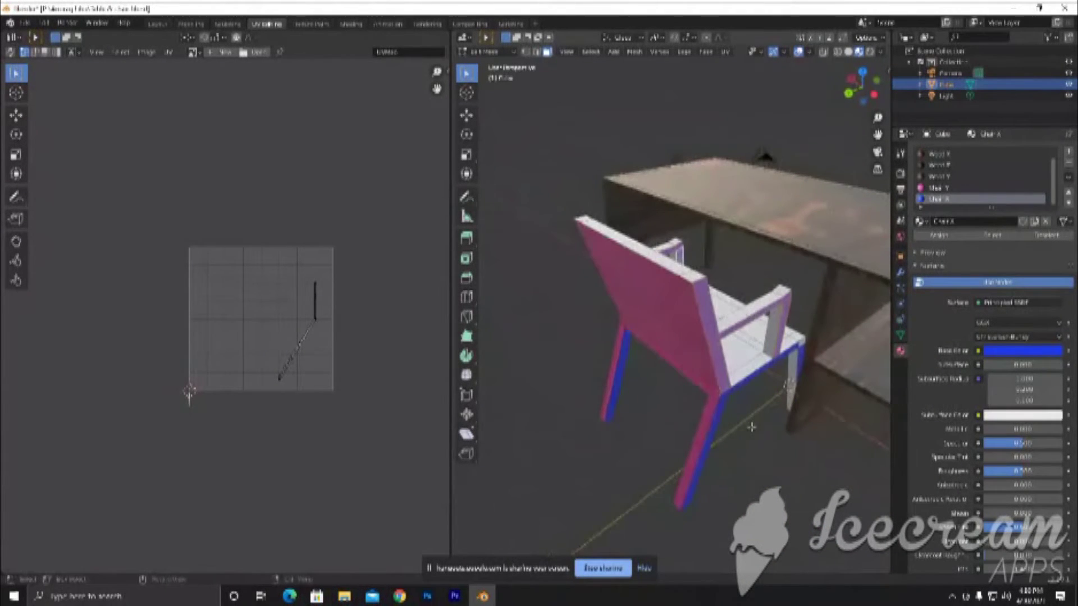
mouse_move(754, 386)
middle_down()
mouse_move(757, 365)
mouse_move(815, 349)
mouse_move(799, 383)
middle_up()
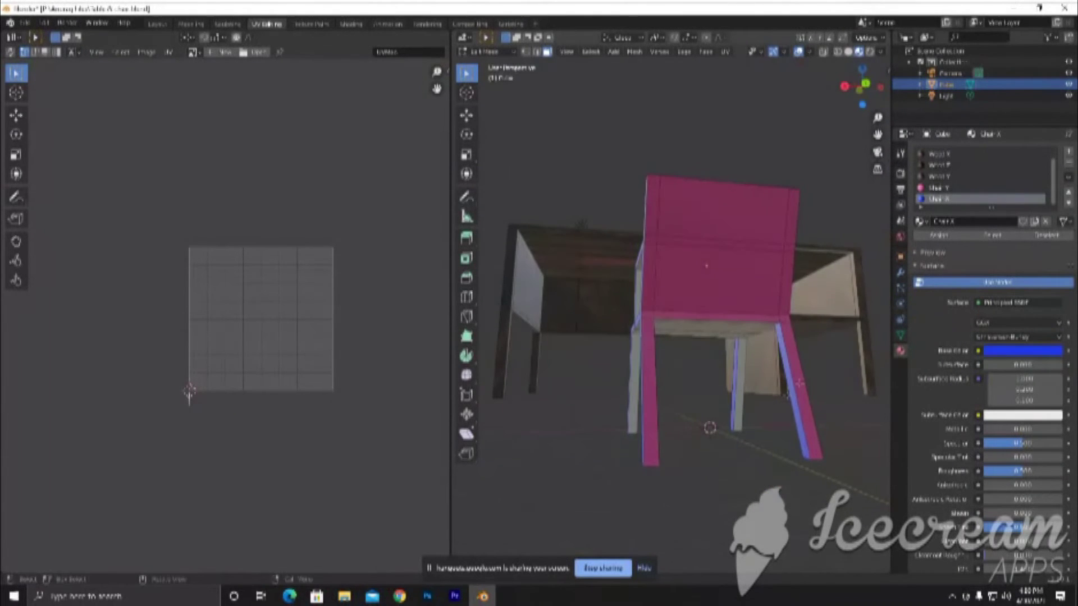
Assign the pink Chair material to the left chair leg faces
click(741, 396)
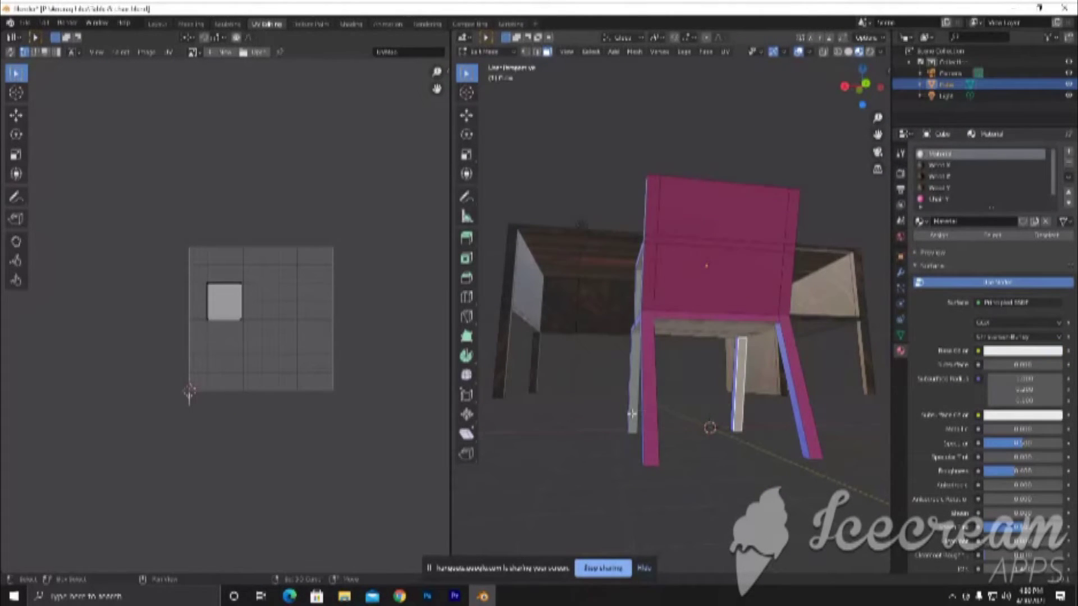
click(632, 413)
click(944, 200)
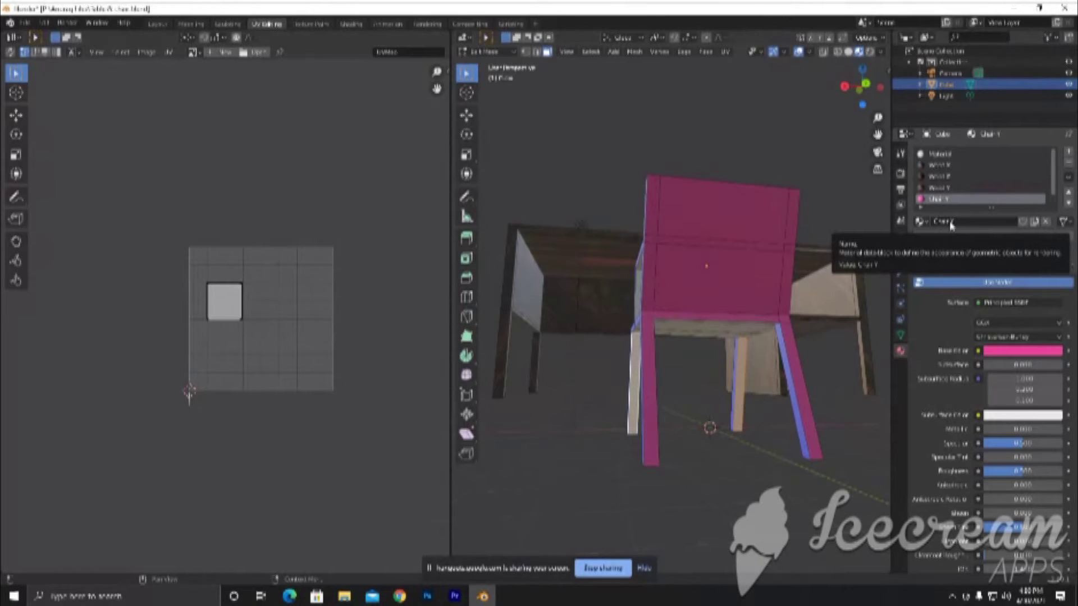
click(945, 236)
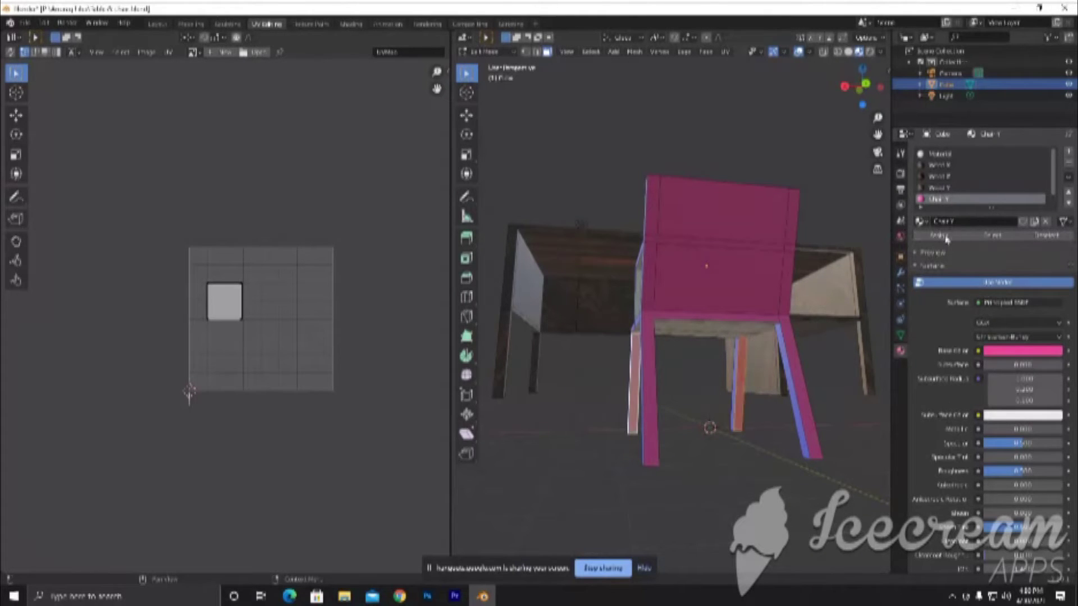
Give another face on the side of the chair the pink material
click(776, 469)
mouse_move(730, 467)
middle_down()
mouse_move(819, 480)
mouse_move(800, 536)
mouse_move(678, 364)
middle_up()
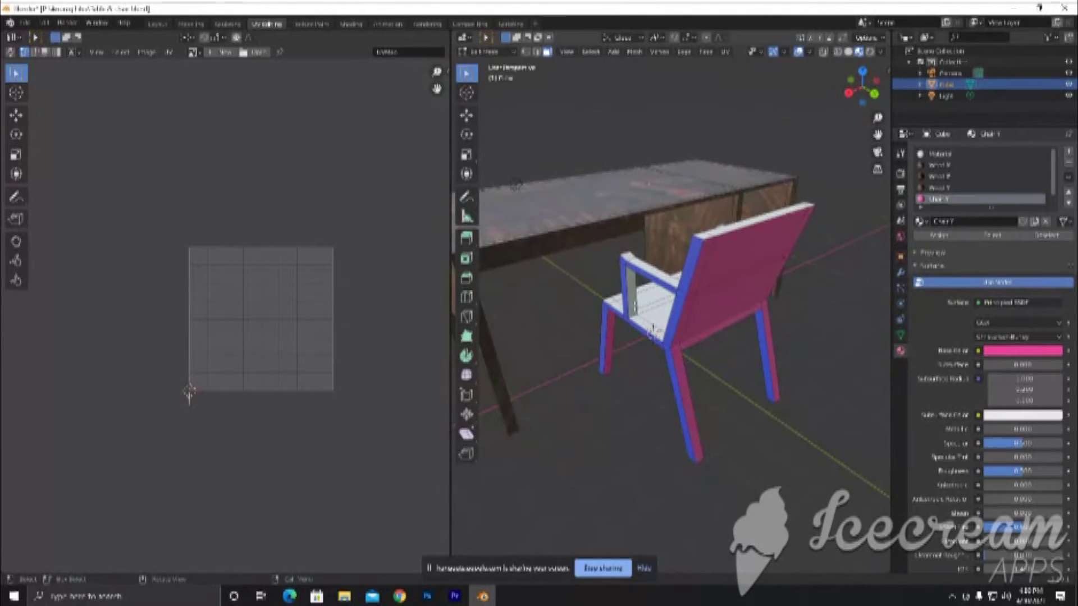
click(652, 330)
middle_drag(652, 330, 764, 321)
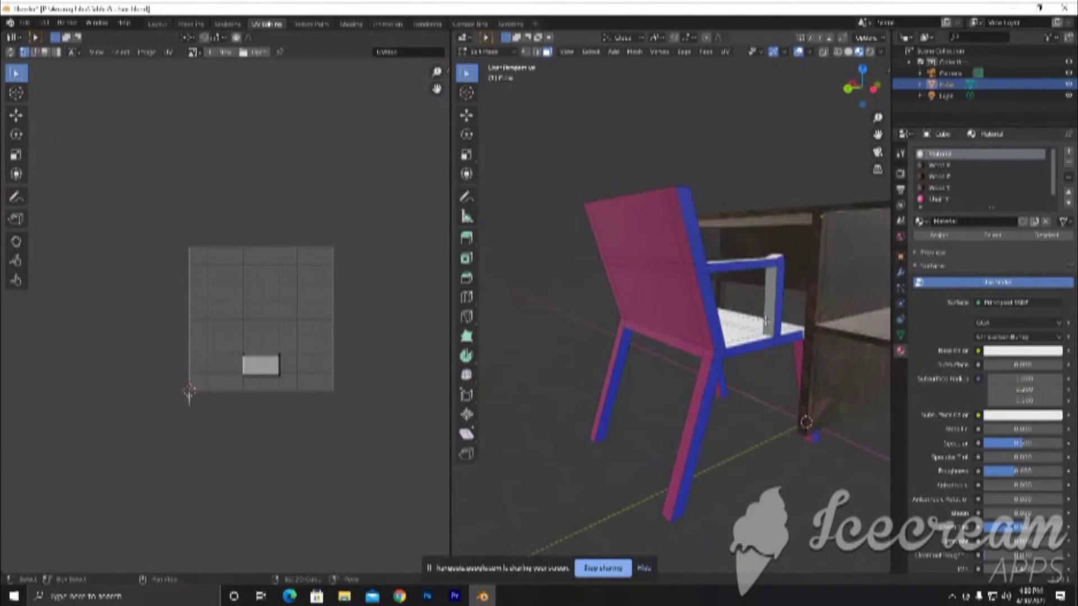
click(936, 199)
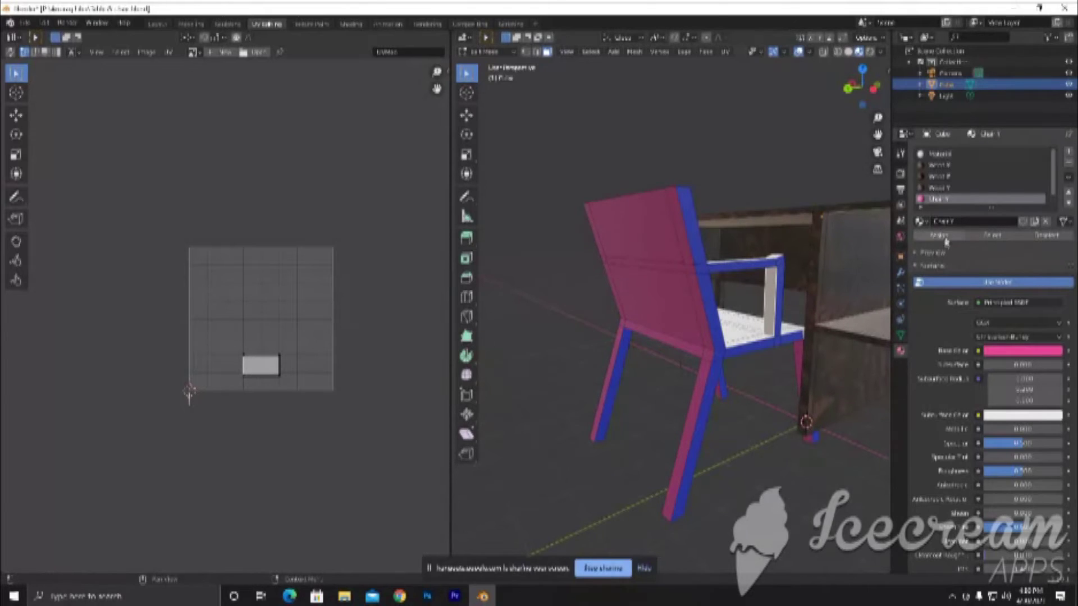
click(938, 235)
Select the chair seat faces, trying back-rail strips along the way
click(701, 449)
mouse_move(701, 449)
middle_down()
mouse_move(676, 460)
mouse_move(489, 434)
mouse_move(488, 411)
mouse_move(494, 426)
mouse_move(683, 319)
mouse_move(667, 337)
middle_up()
scroll(675, 461, up, 4)
scroll(676, 461, down, 5)
click(736, 268)
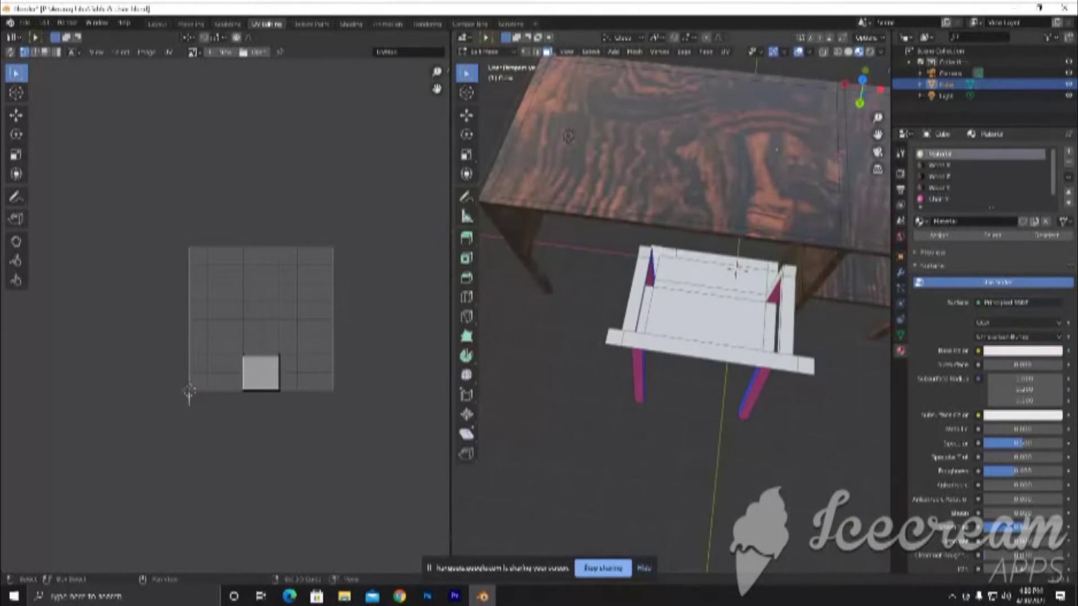
click(665, 269)
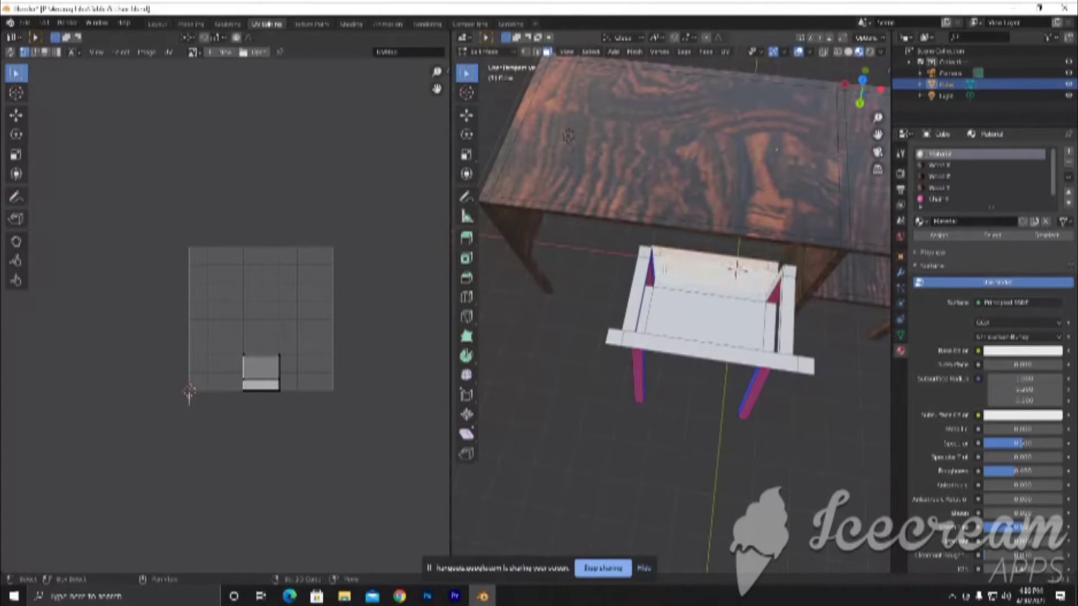
middle_drag(654, 261, 782, 335)
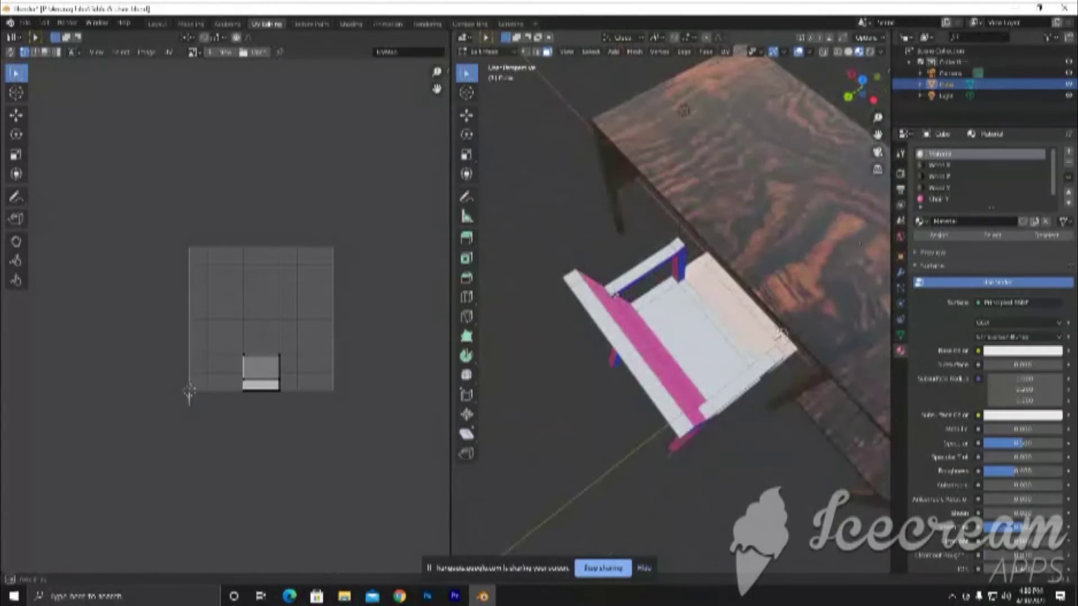
click(651, 293)
mouse_move(651, 293)
middle_down()
mouse_move(755, 357)
mouse_move(708, 304)
middle_up()
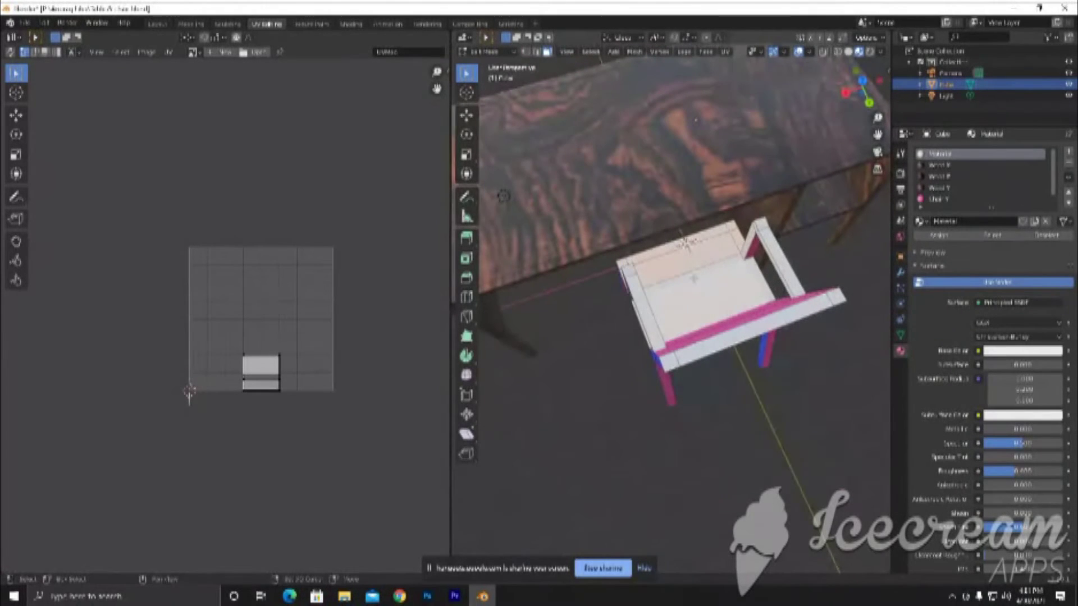
click(721, 269)
click(757, 276)
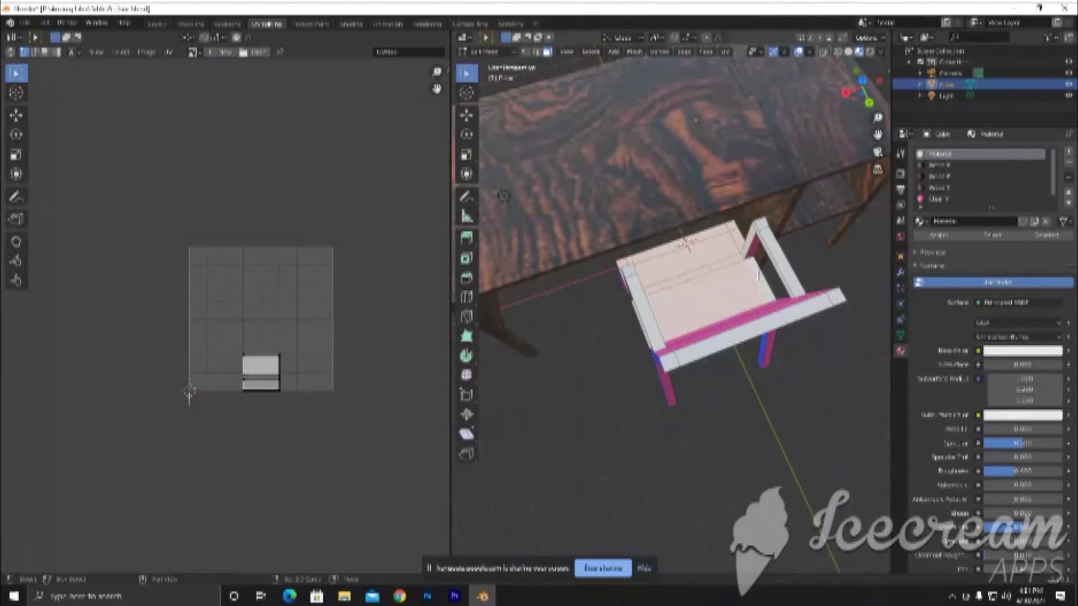
mouse_move(740, 324)
middle_down()
mouse_move(779, 321)
mouse_move(769, 319)
middle_up()
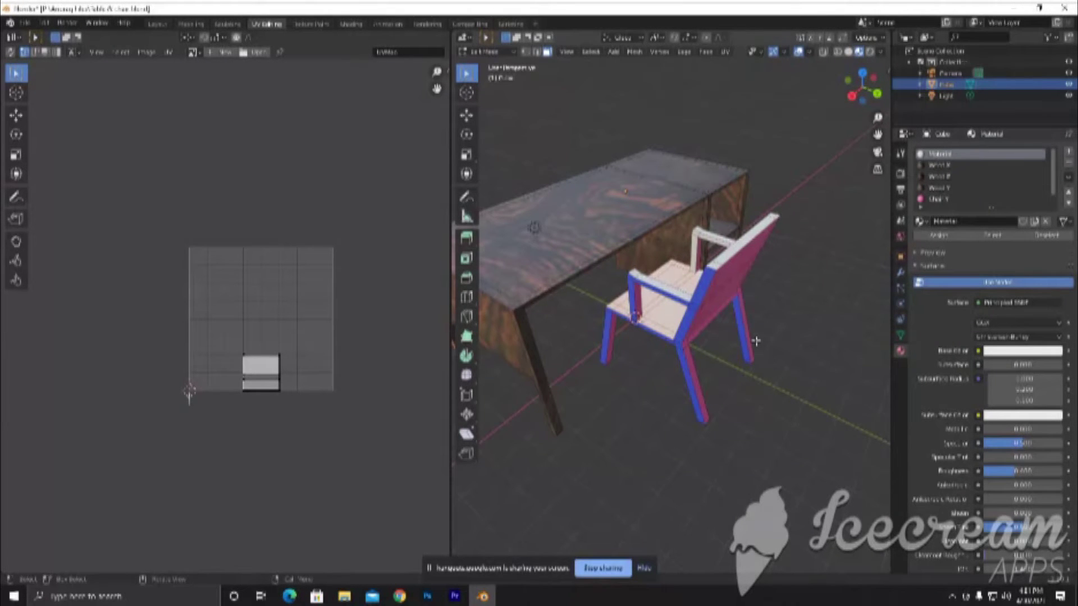
middle_drag(697, 353, 607, 331)
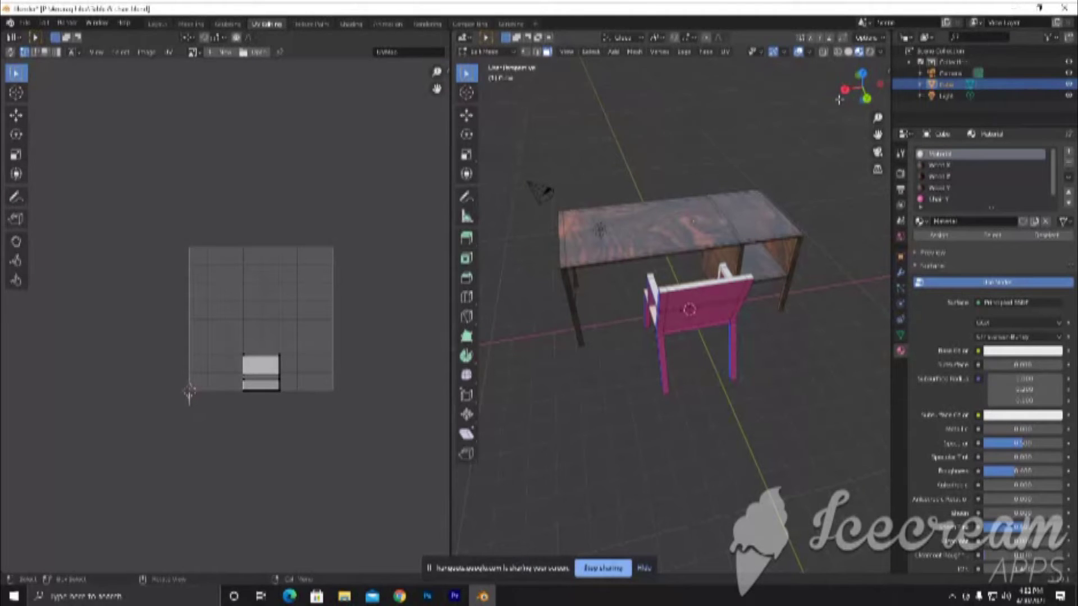
drag(853, 89, 759, 85)
middle_drag(759, 86, 861, 99)
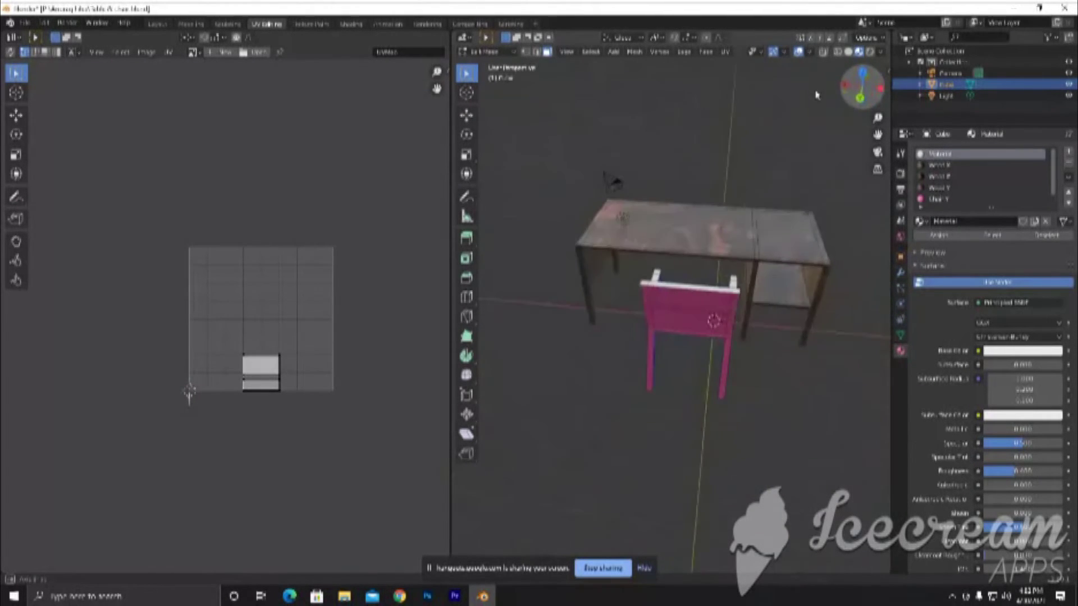
drag(859, 97, 859, 84)
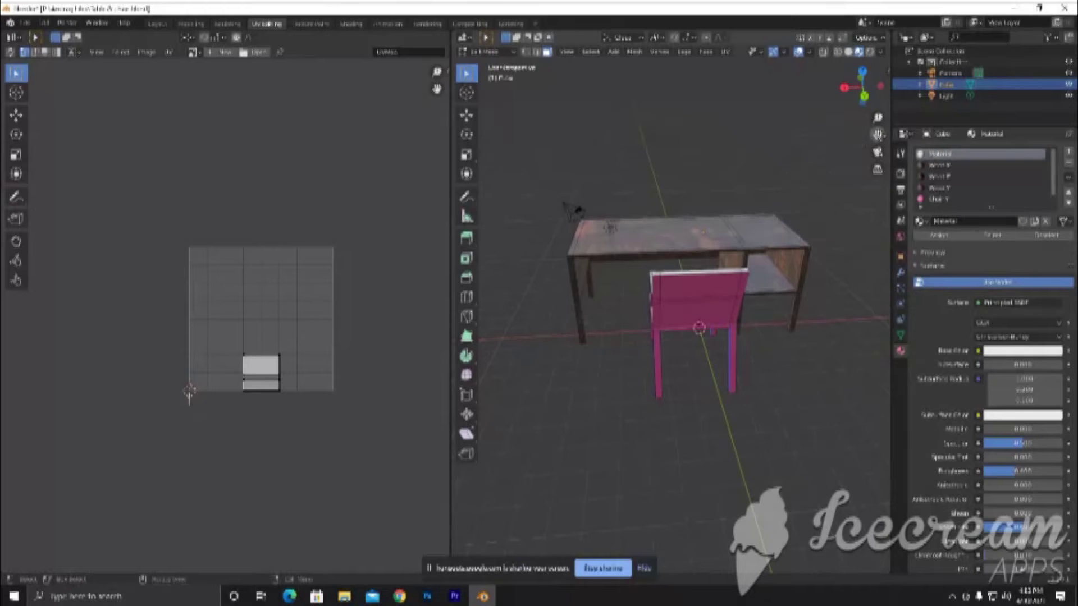
mouse_move(879, 137)
mouse_down()
mouse_move(758, 169)
mouse_move(814, 163)
mouse_up()
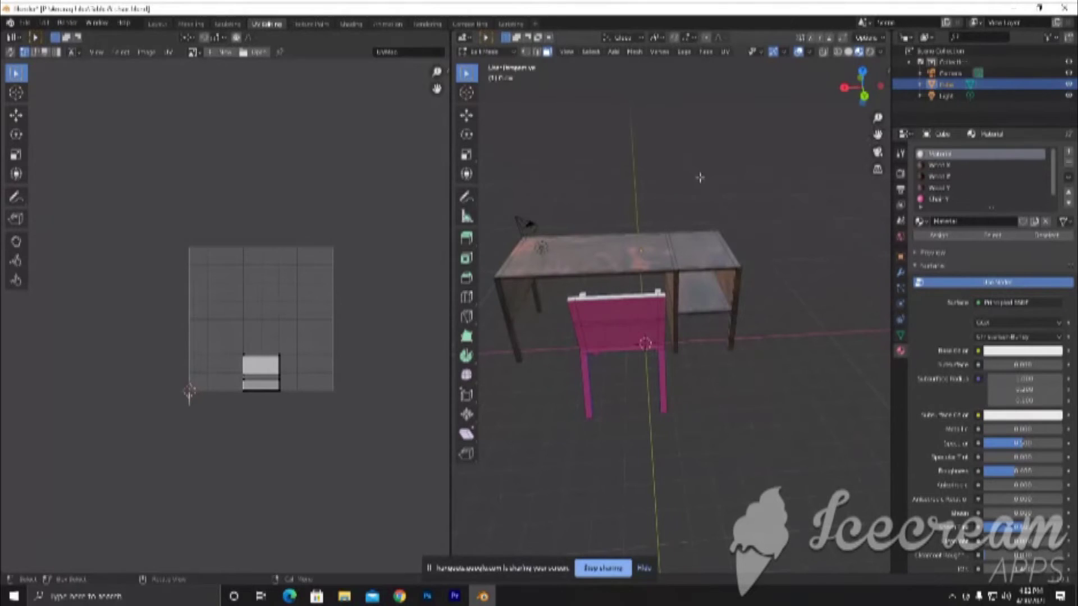
drag(659, 193, 706, 196)
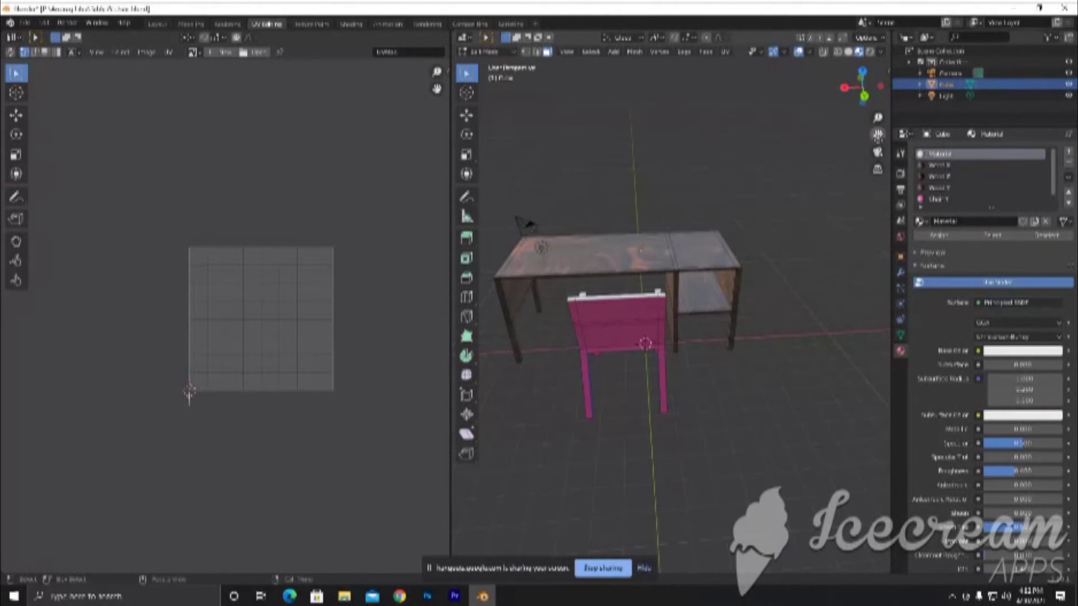
mouse_move(877, 135)
mouse_down()
mouse_move(889, 135)
mouse_move(493, 149)
mouse_up()
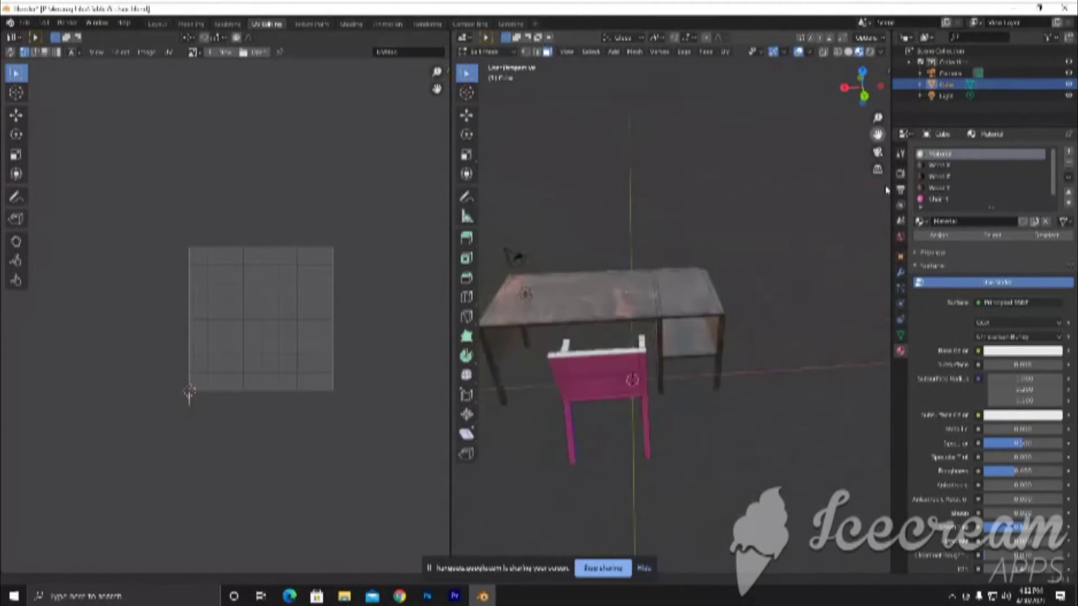
mouse_move(877, 117)
mouse_down()
mouse_move(567, 245)
mouse_move(788, 548)
mouse_up()
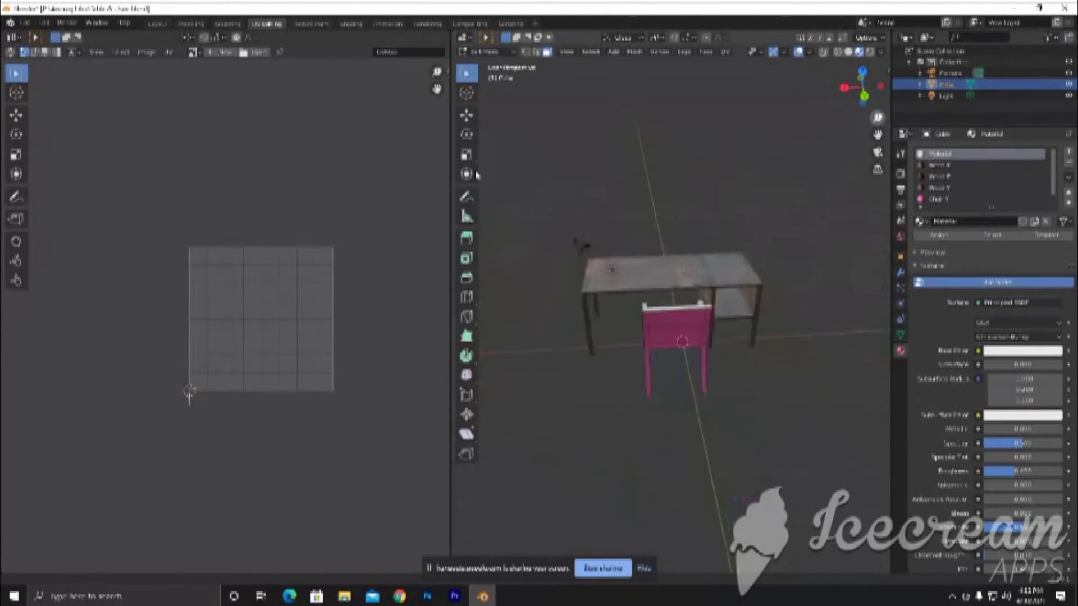
drag(787, 549, 877, 121)
click(878, 154)
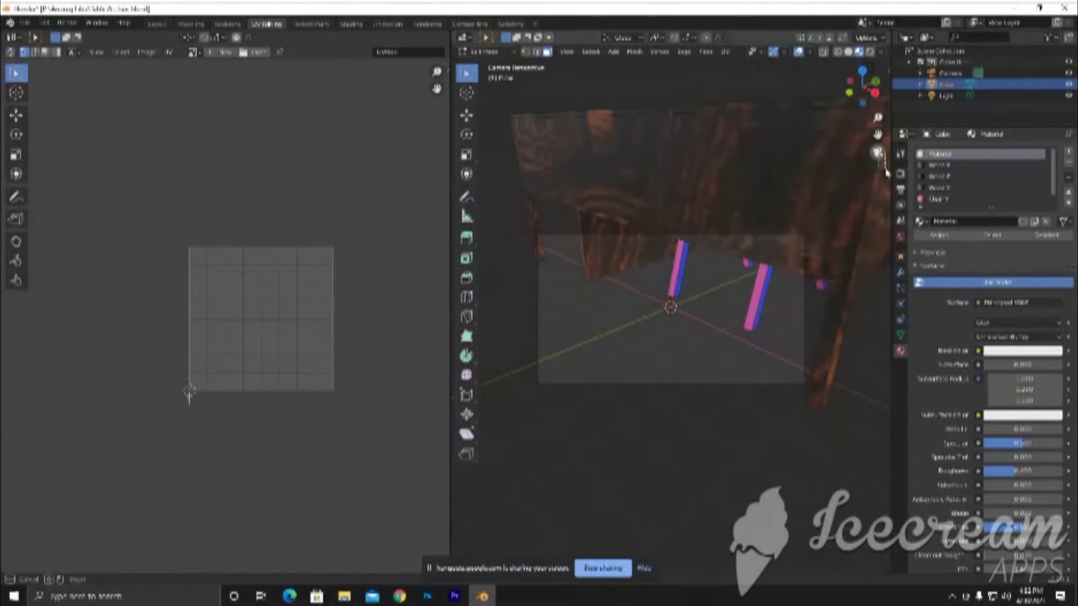
click(878, 154)
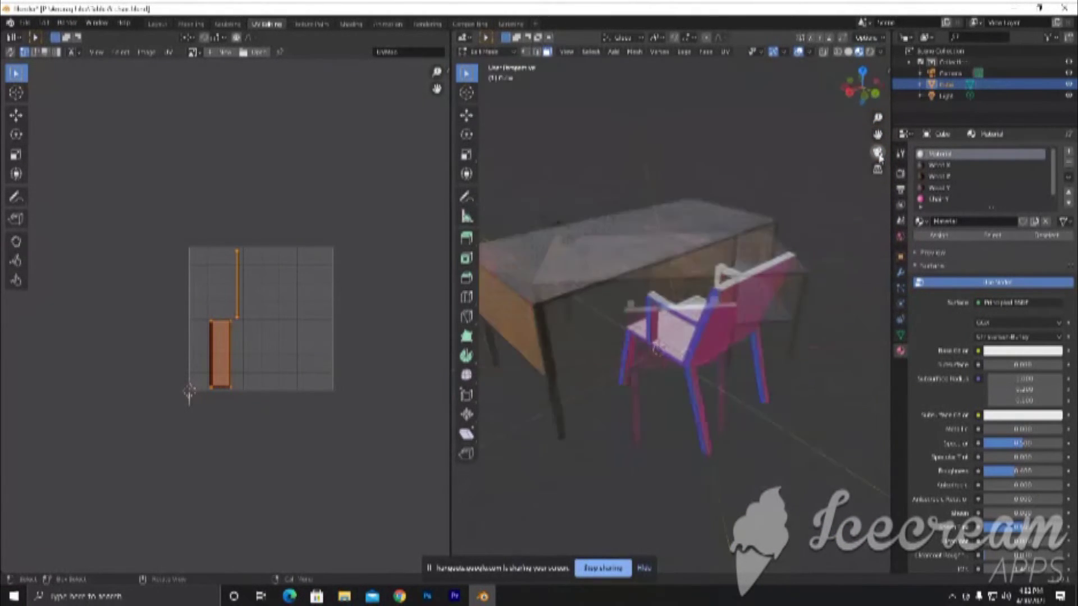
click(878, 155)
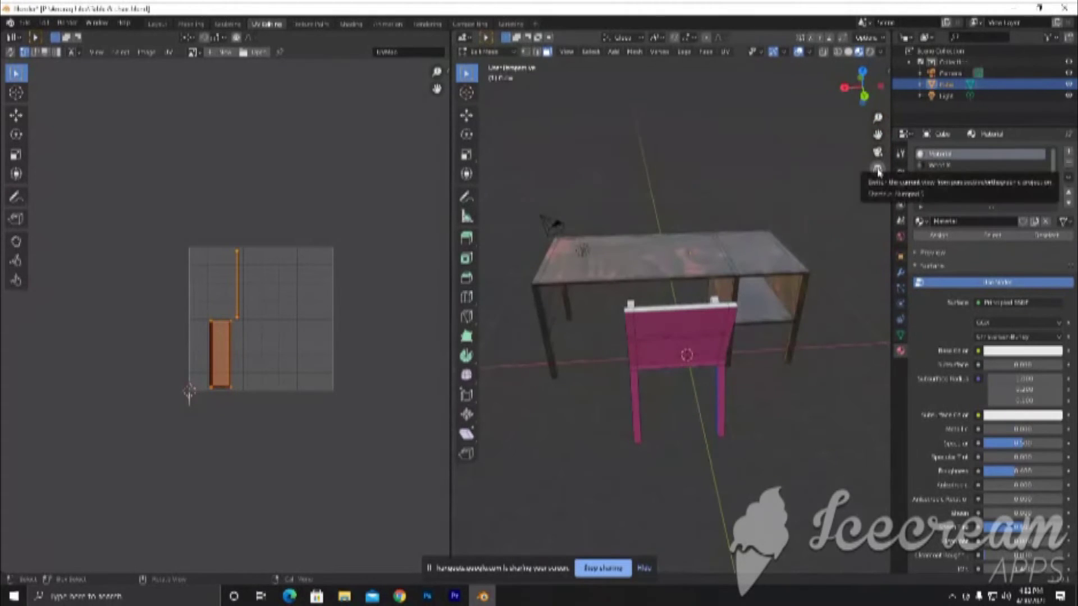
click(878, 170)
click(877, 170)
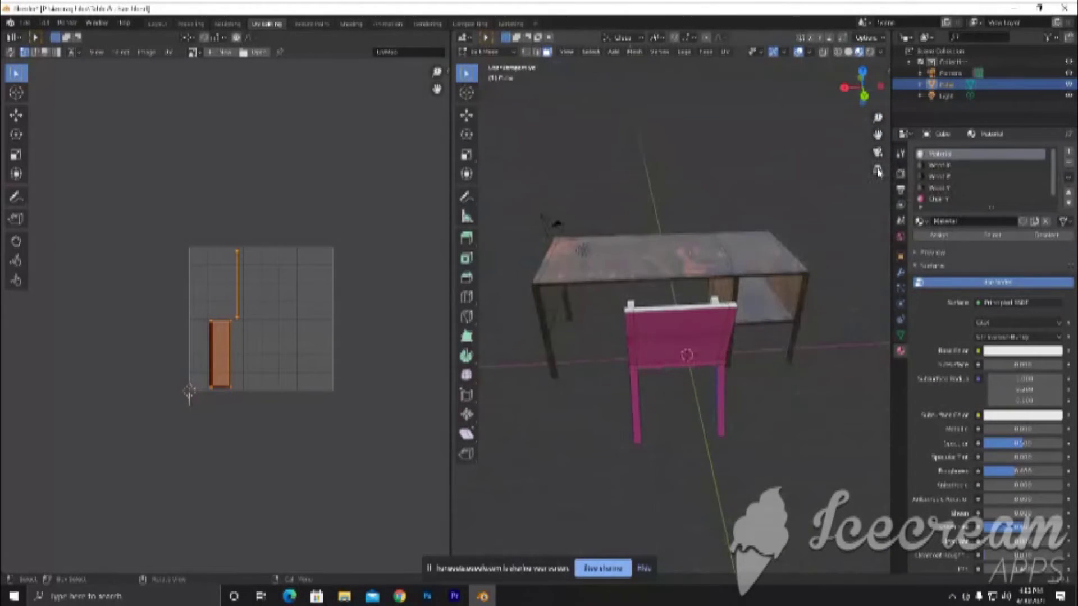
click(878, 170)
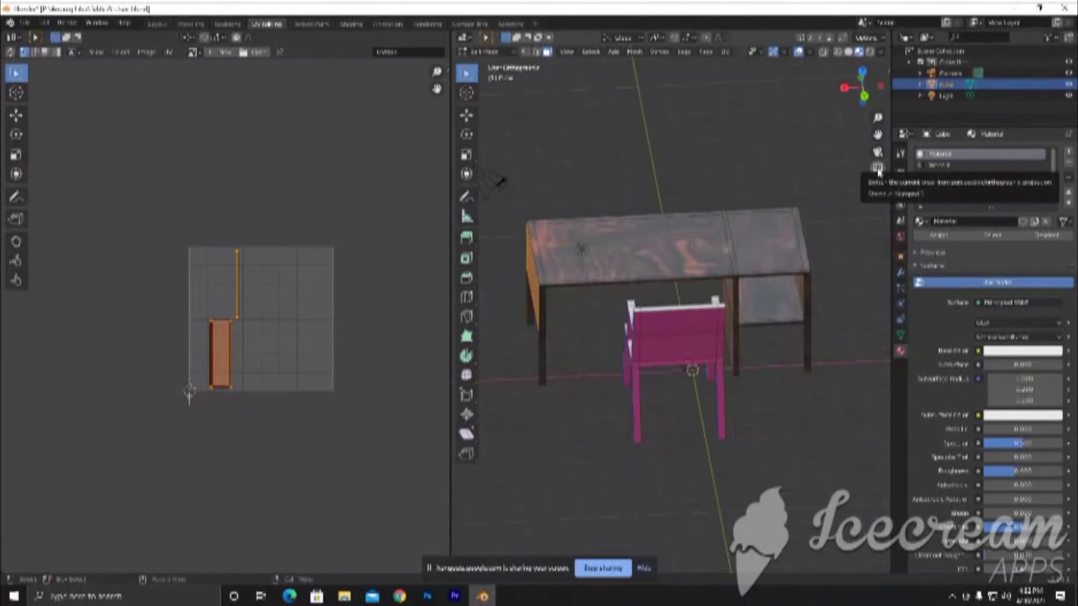
click(878, 170)
click(878, 170)
click(877, 170)
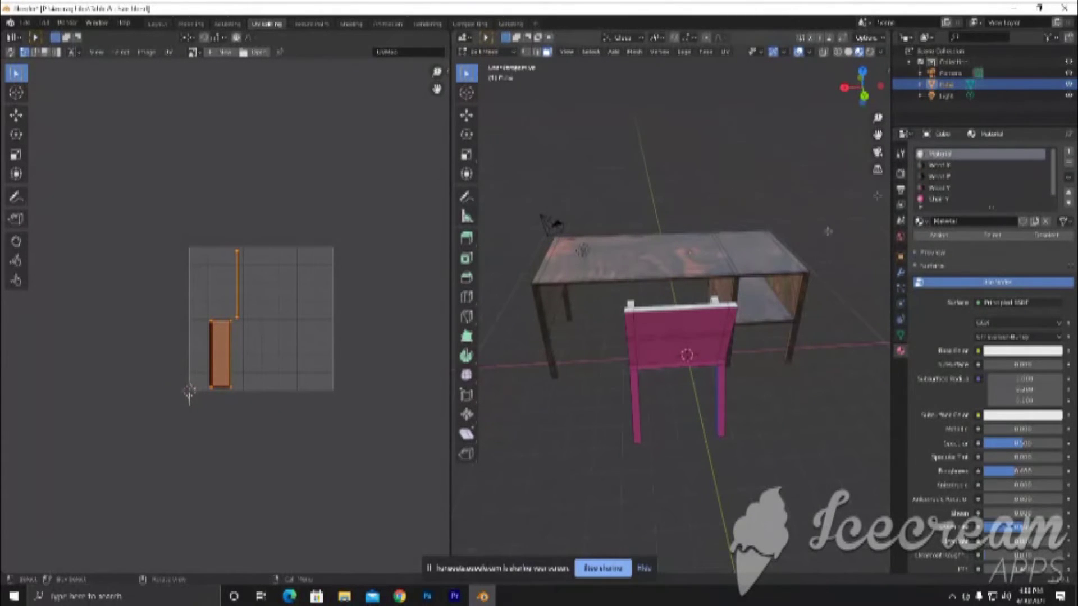
Clear the selection and pick the top seat faces and its front edge face
middle_drag(751, 312, 701, 233)
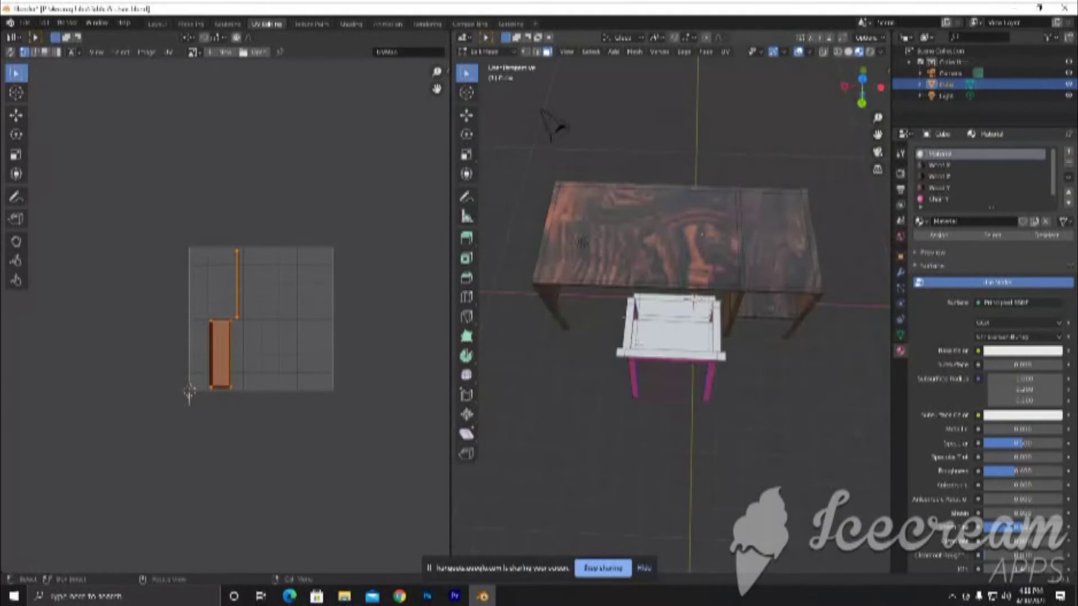
key(alt+a)
click(653, 332)
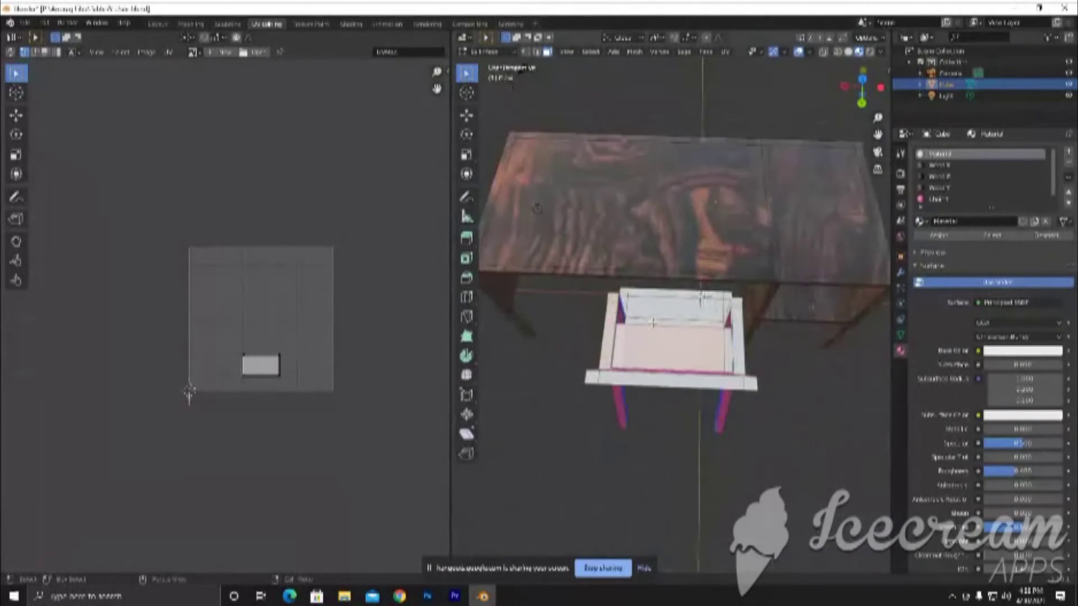
scroll(553, 125, up, 2)
shift+click(651, 320)
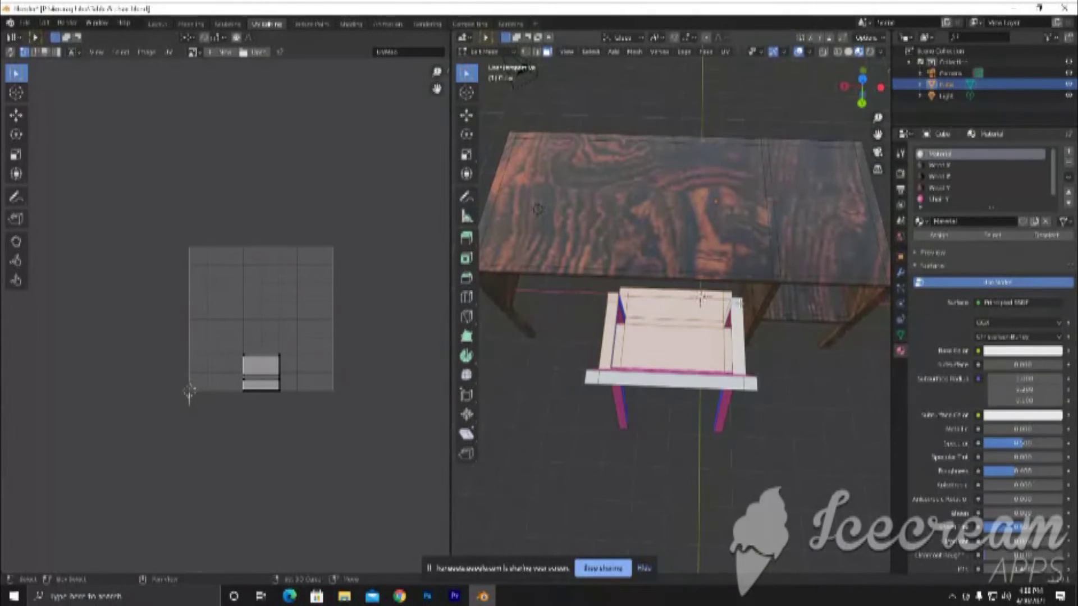
click(743, 382)
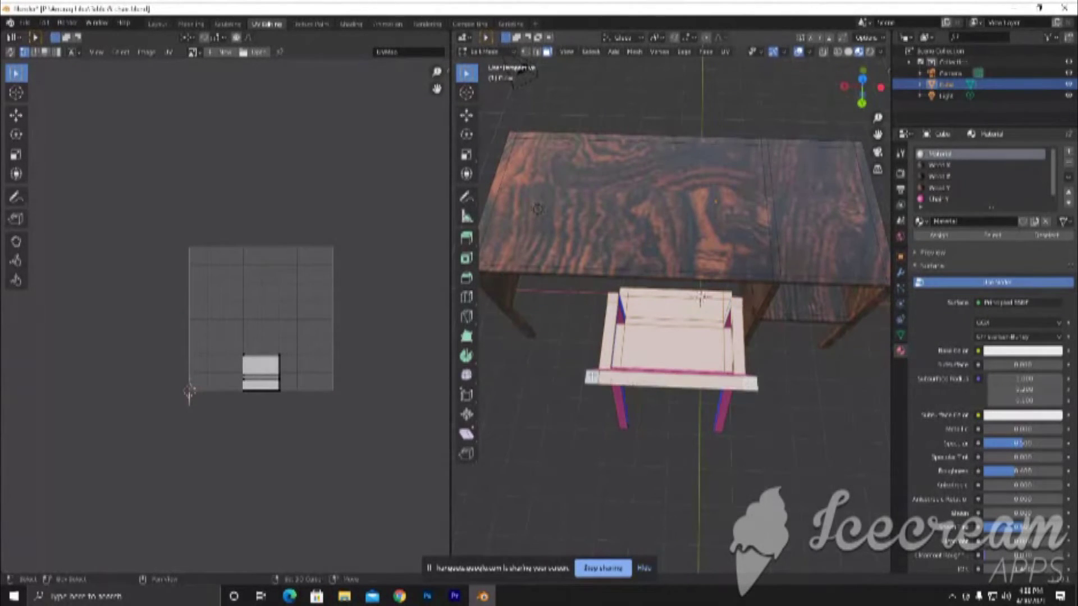
Add the seat's underside faces and the seat-edge strip from below
middle_drag(750, 383, 722, 203)
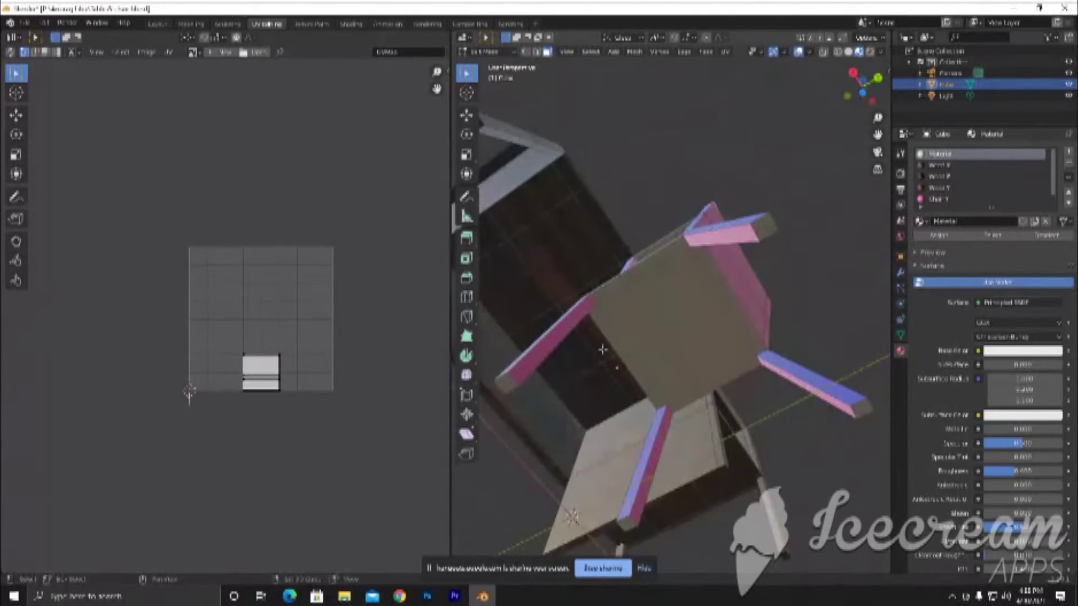
click(619, 349)
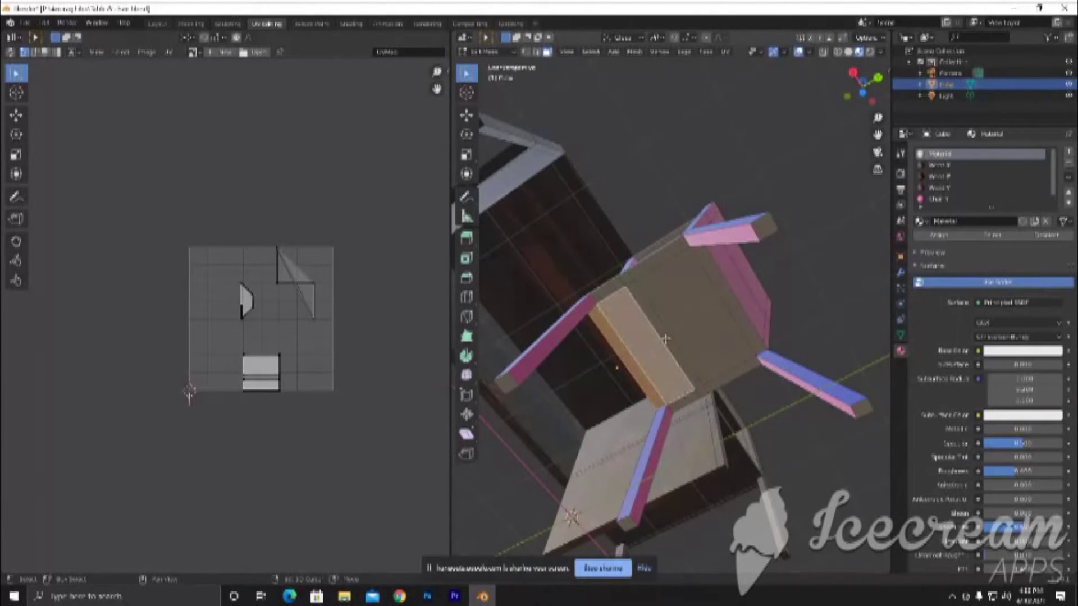
shift+click(748, 313)
shift+click(738, 362)
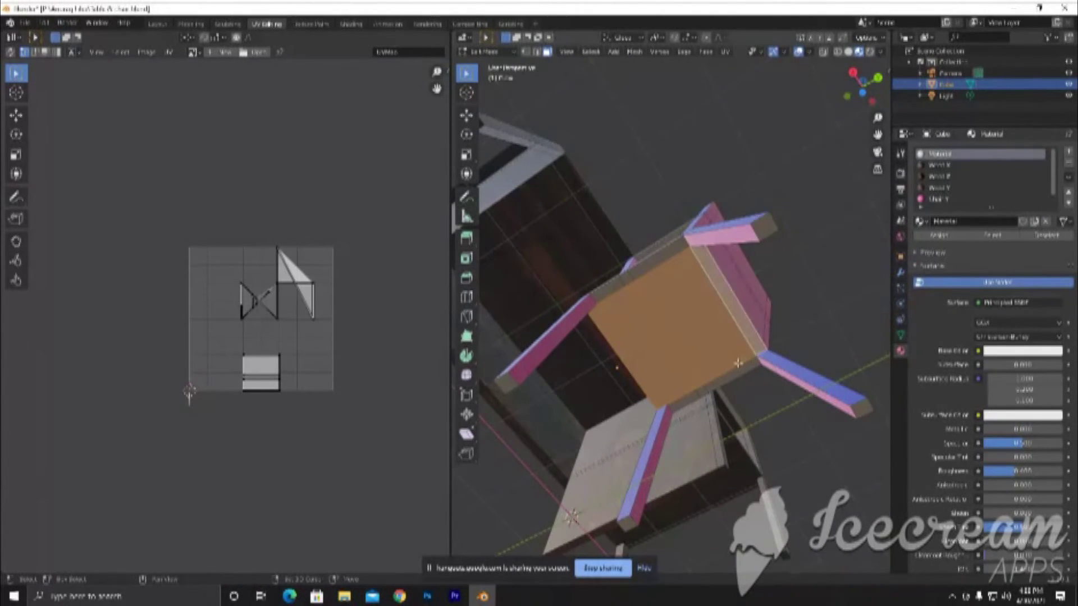
shift+click(701, 393)
shift+click(609, 294)
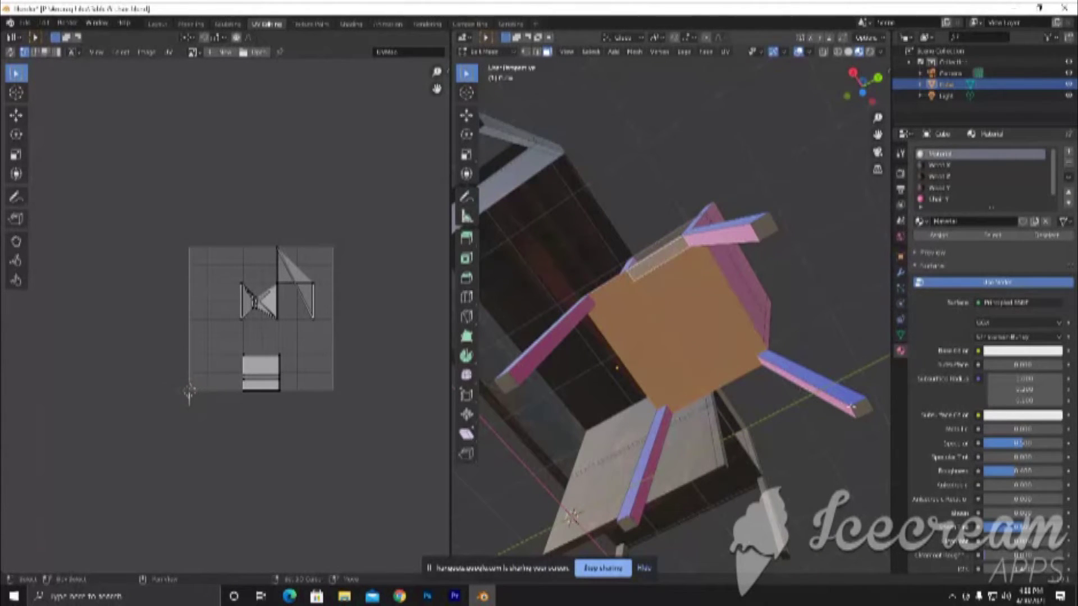
Add the four leg-end faces to the seat selection
shift+click(856, 409)
shift+click(760, 228)
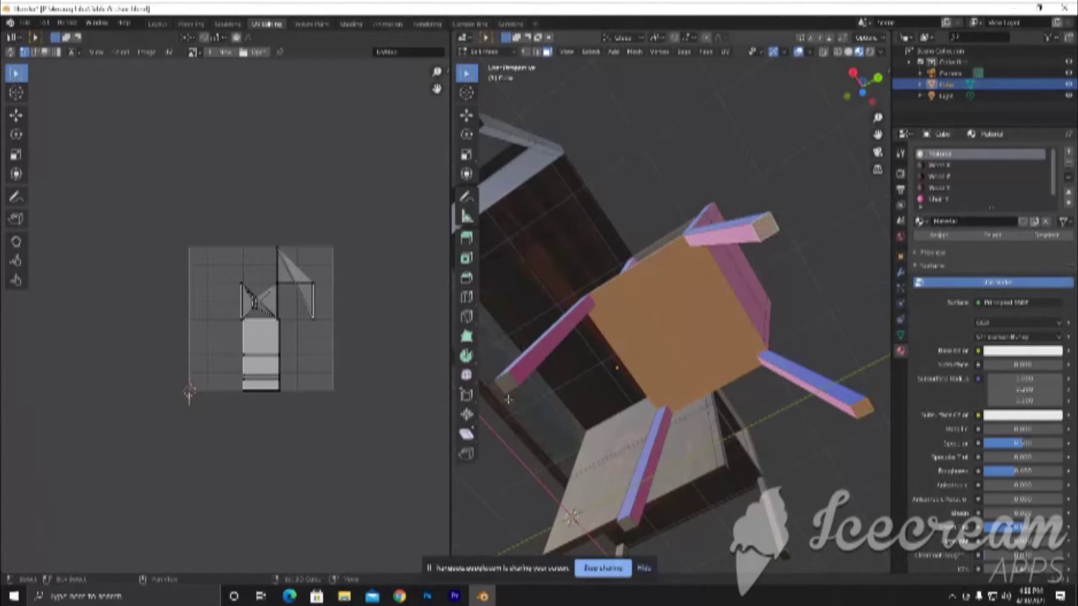
shift+click(507, 384)
shift+click(629, 522)
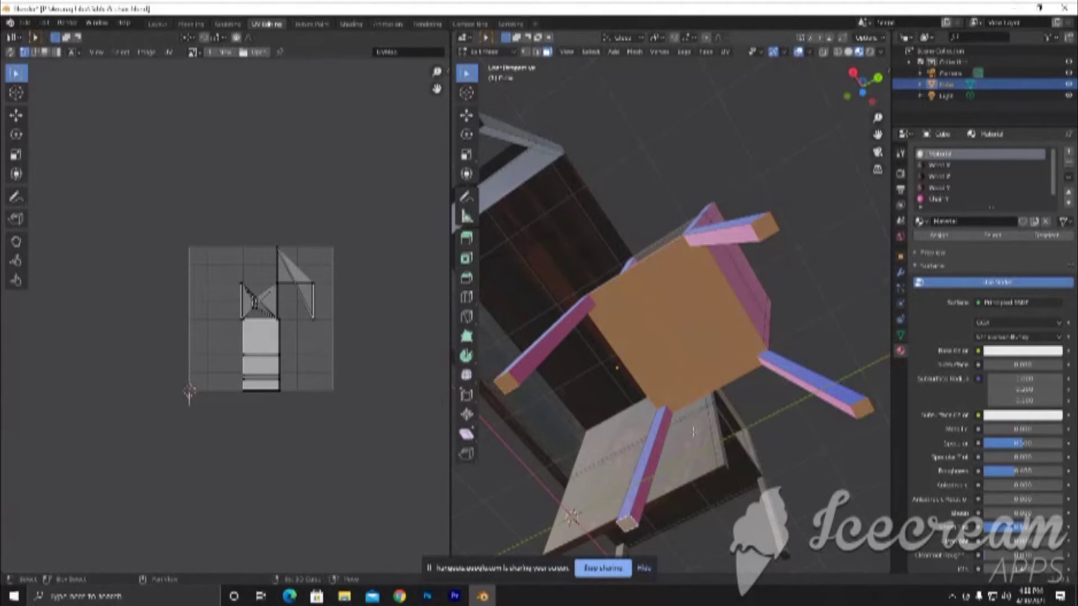
mouse_move(653, 348)
middle_down()
mouse_move(654, 434)
mouse_move(717, 484)
mouse_move(673, 474)
middle_up()
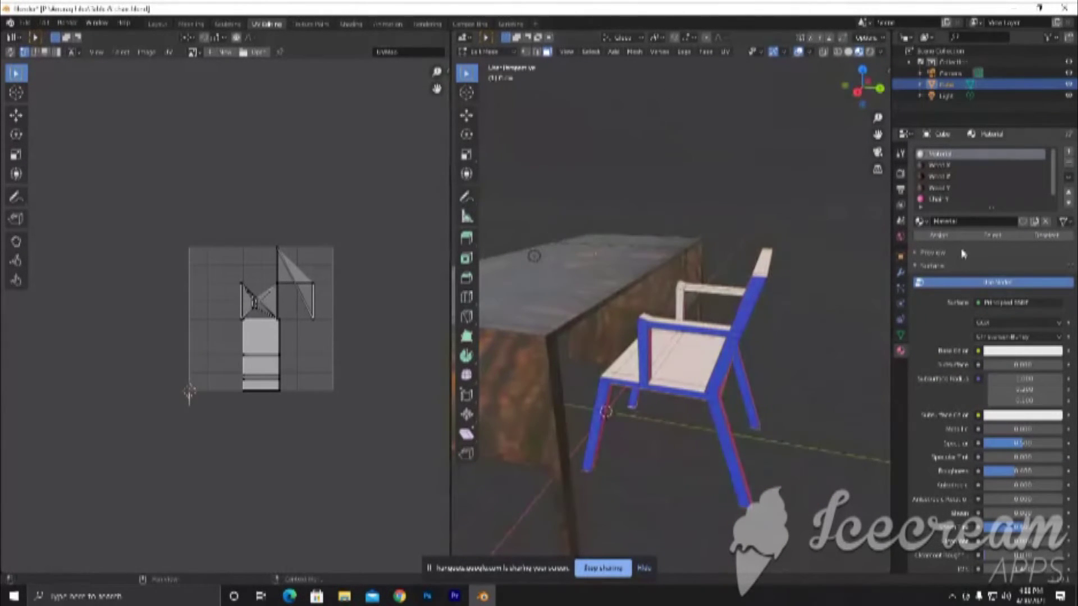
Add a new material slot with a new material named Chair 2
click(1068, 152)
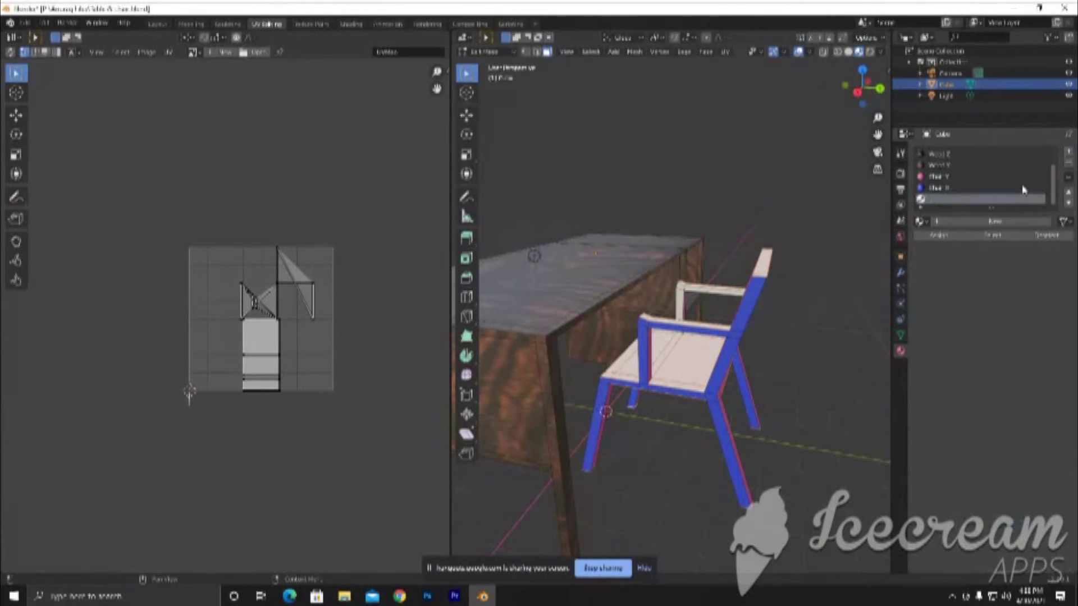
click(982, 223)
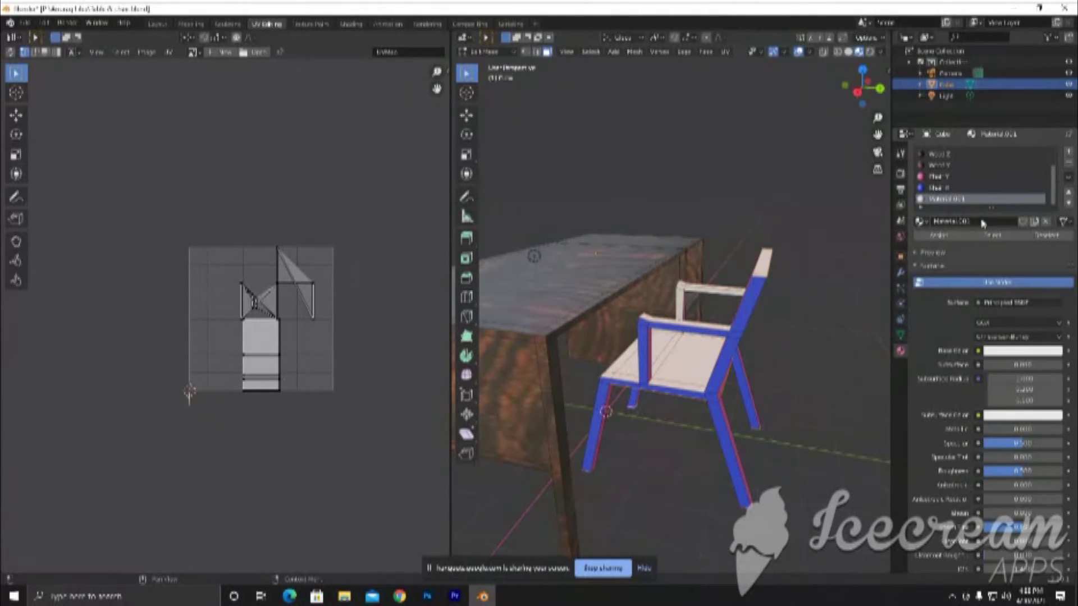
double_click(961, 224)
text(Chair)
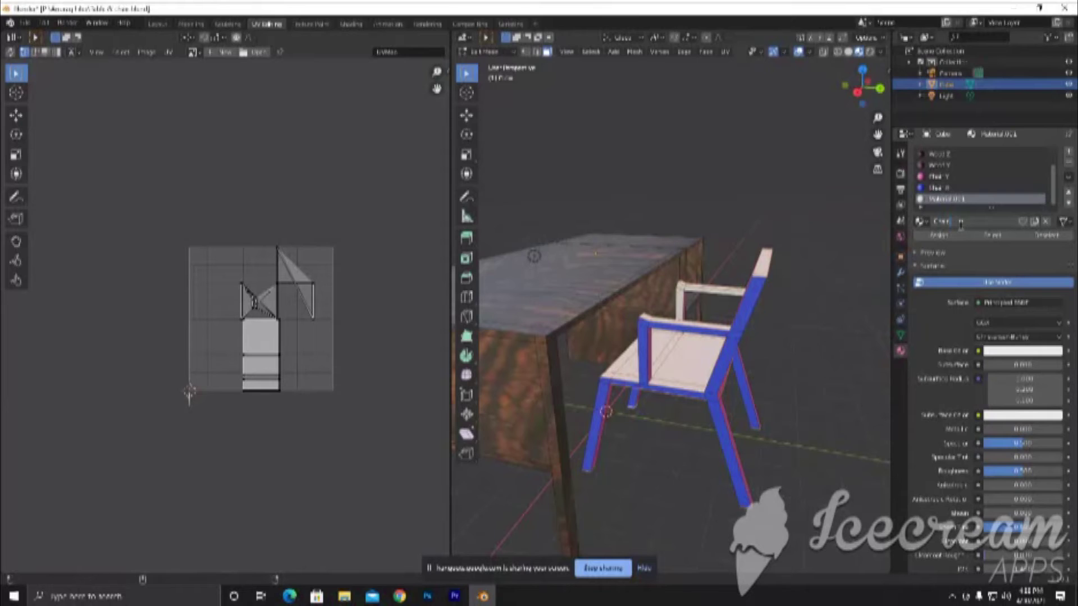
key(Return)
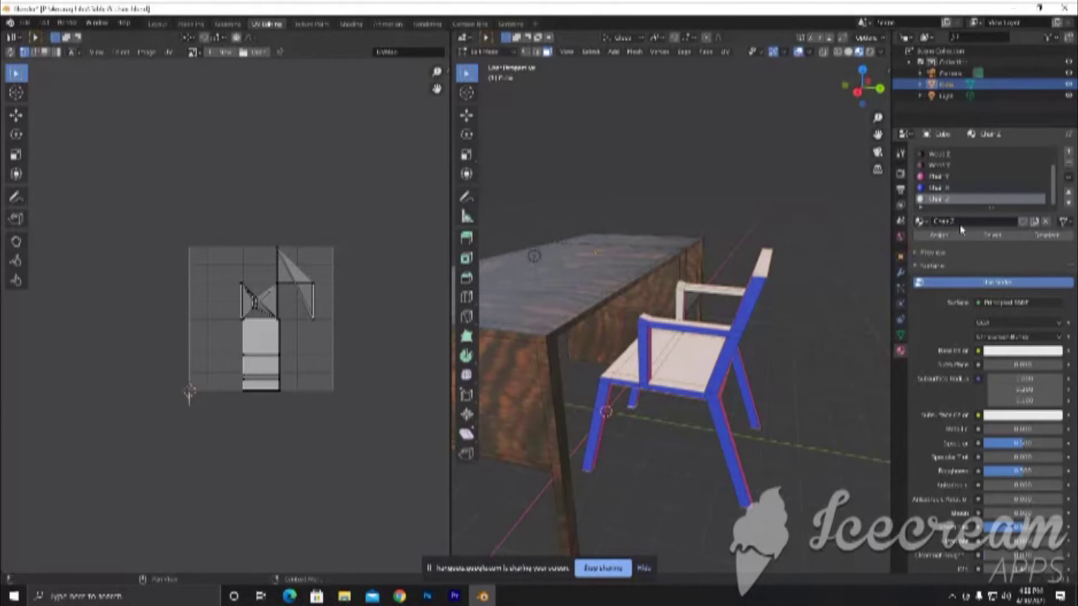
Set Chair 2's Base Color to green
click(1003, 359)
click(974, 221)
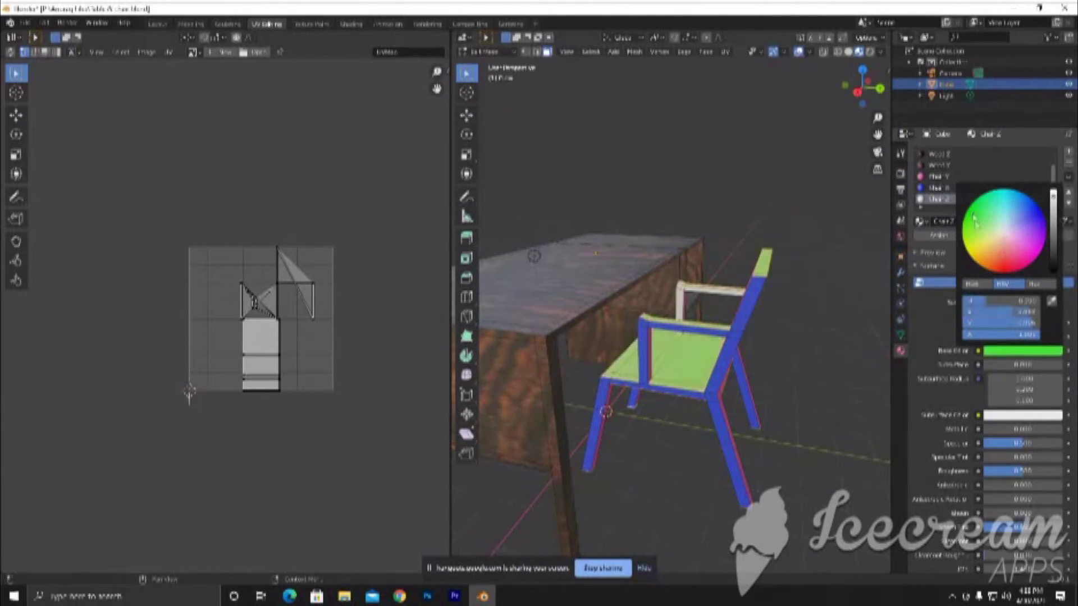
click(680, 289)
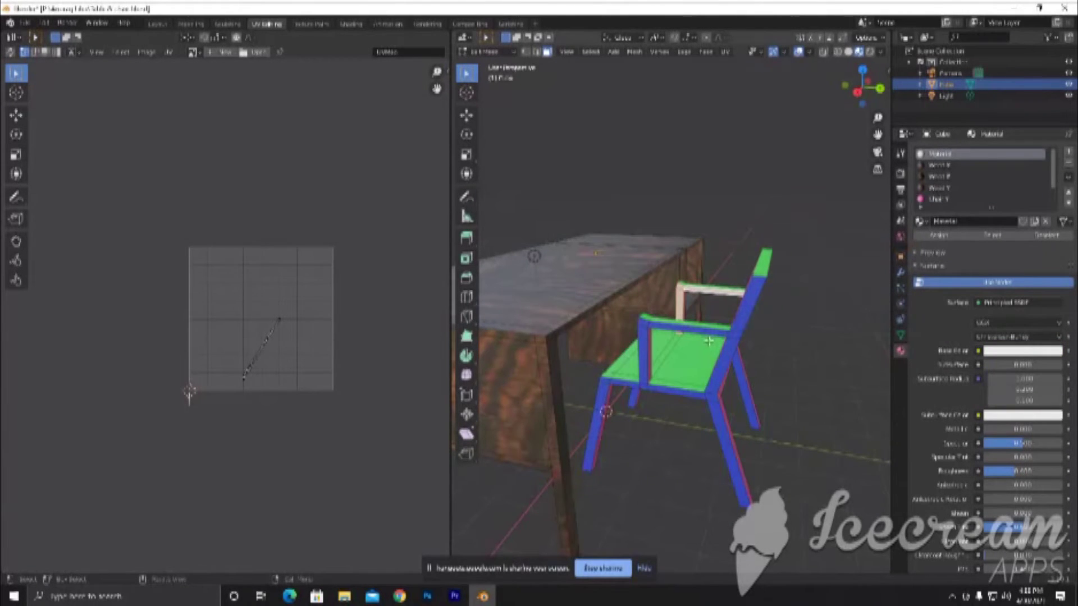
click(604, 407)
Select a chair face and make Chair X the active material slot
mouse_move(604, 407)
middle_down()
mouse_move(608, 293)
mouse_move(601, 317)
mouse_move(618, 318)
middle_up()
middle_drag(701, 365, 757, 365)
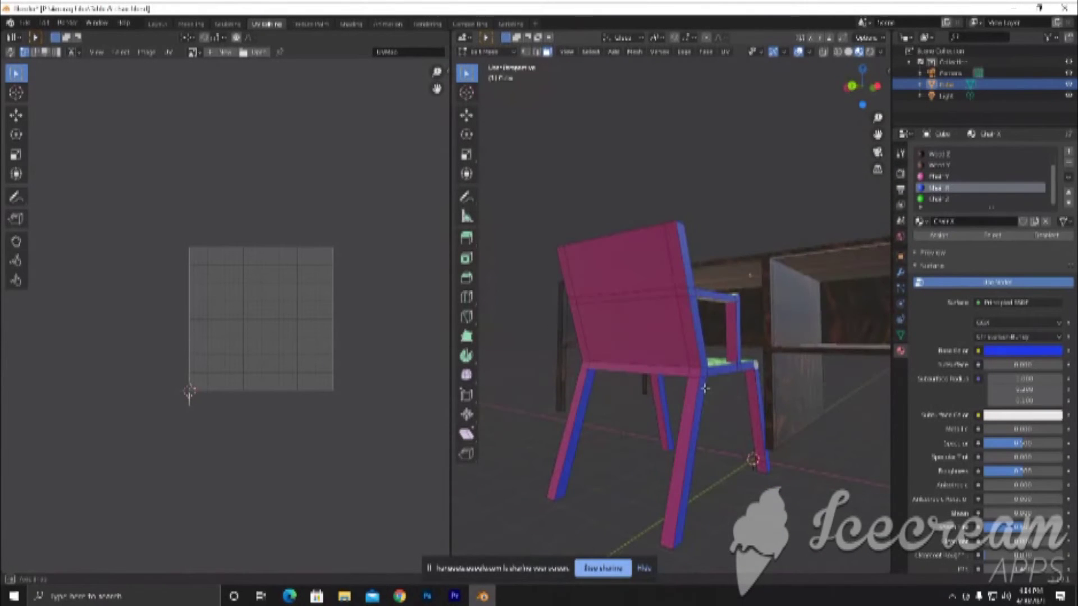
click(756, 366)
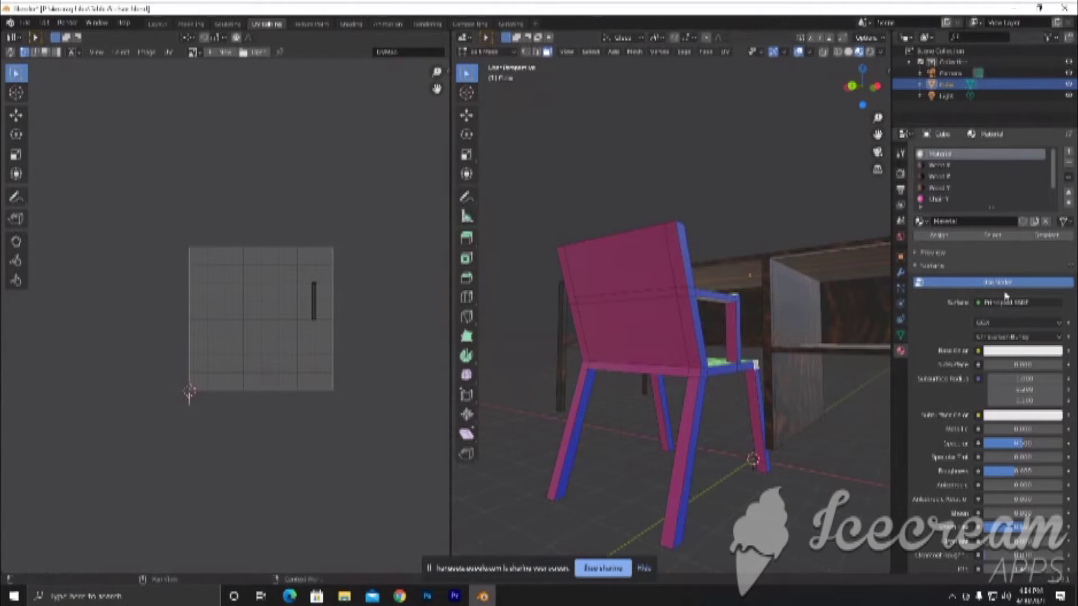
scroll(948, 201, down, 1)
click(946, 199)
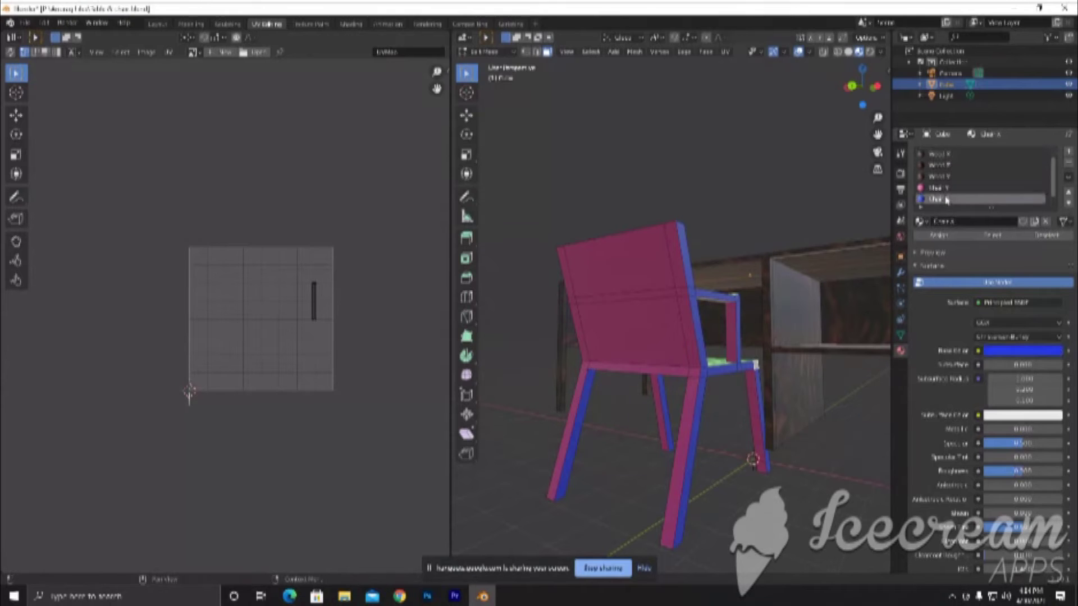
click(938, 234)
click(797, 457)
Select the pink chair-back face and its surrounding strips
mouse_move(768, 469)
middle_down()
mouse_move(537, 400)
mouse_move(630, 425)
middle_up()
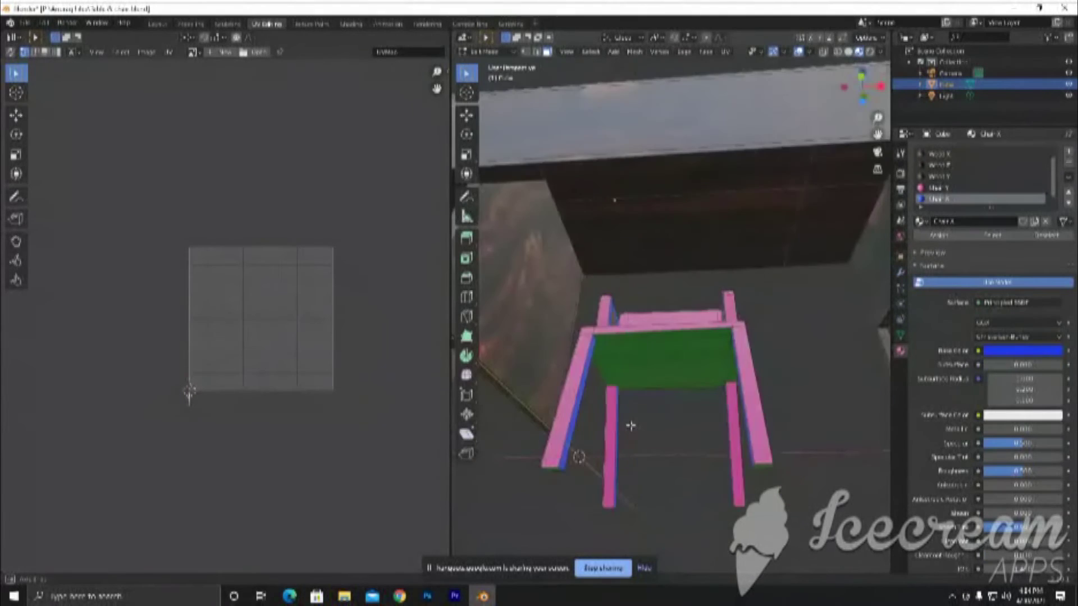
mouse_move(631, 425)
middle_down()
mouse_move(625, 479)
mouse_move(561, 396)
mouse_move(782, 496)
mouse_move(782, 473)
mouse_move(616, 478)
mouse_move(631, 314)
middle_up()
click(630, 306)
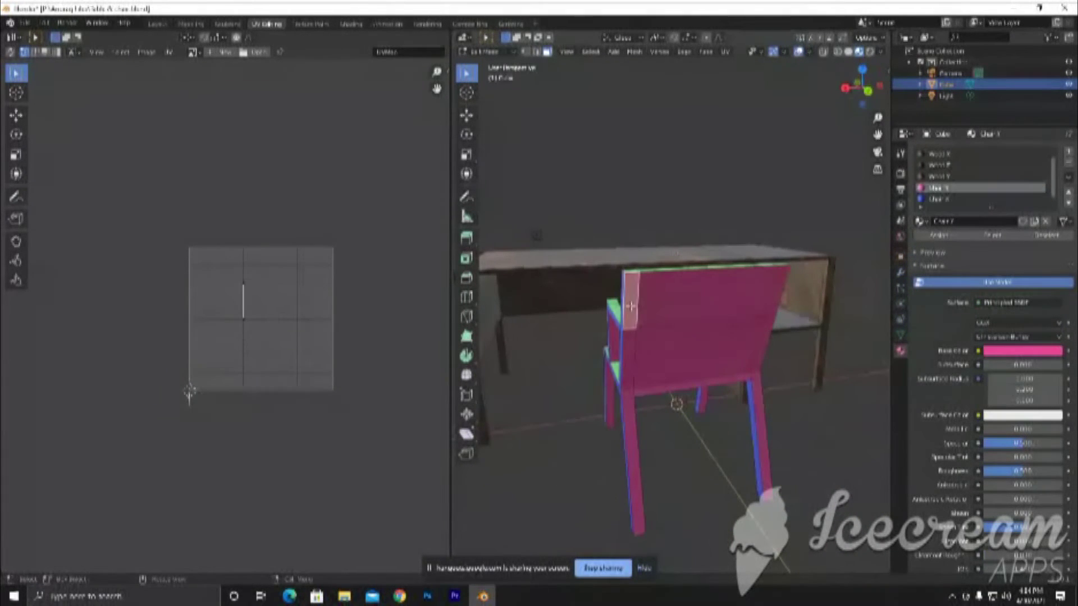
shift+click(741, 299)
shift+click(774, 295)
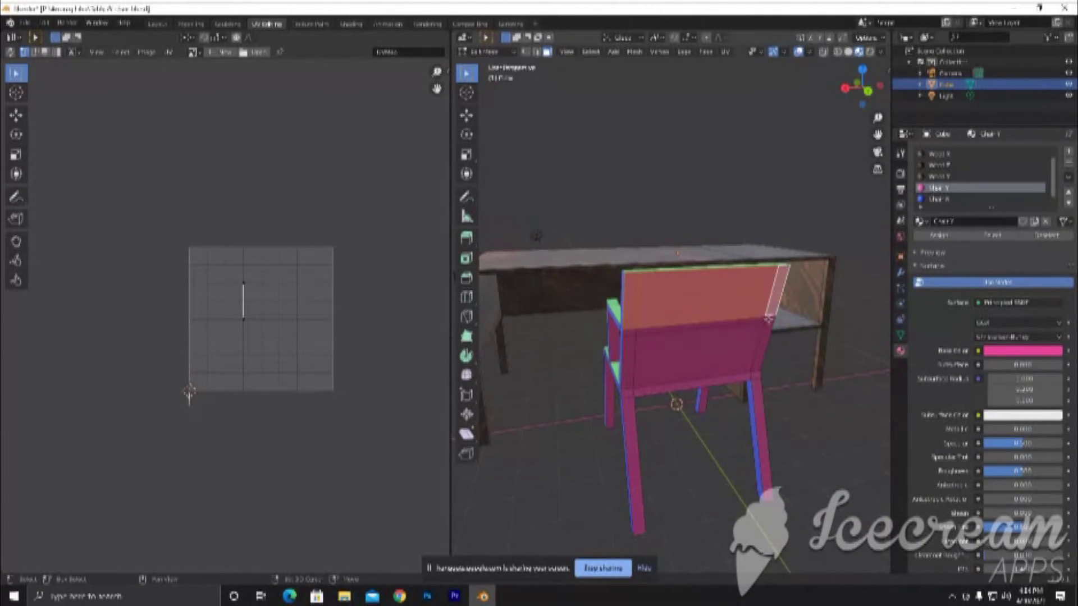
shift+click(653, 332)
shift+click(655, 361)
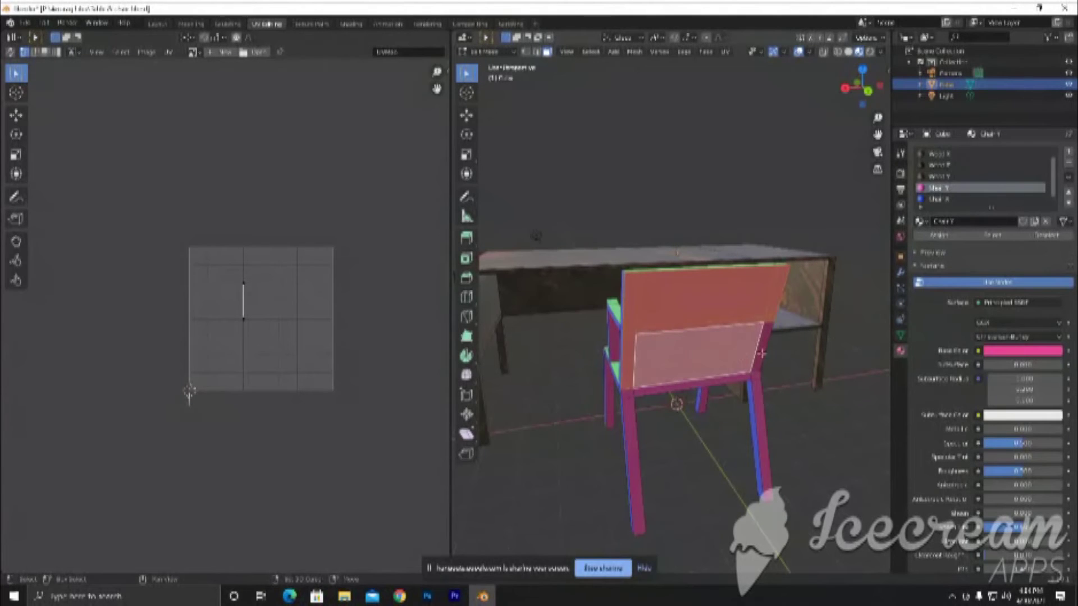
shift+click(758, 371)
shift+click(749, 381)
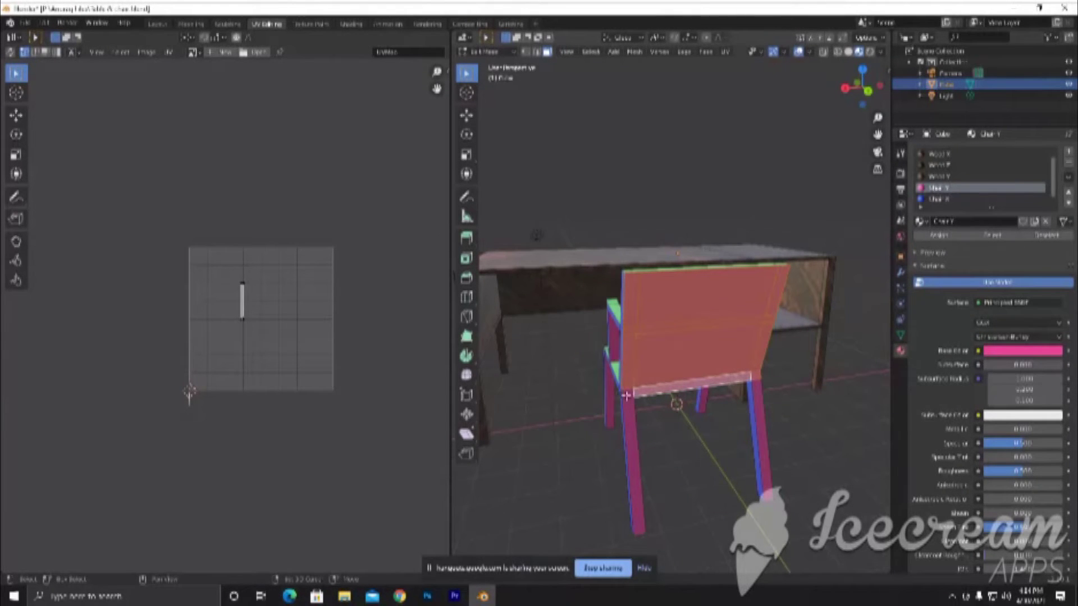
Add the chair's front and rear leg faces to the selection
click(627, 399)
click(761, 433)
mouse_move(683, 432)
middle_down()
mouse_move(626, 359)
mouse_move(618, 417)
mouse_move(718, 355)
mouse_move(744, 372)
middle_up()
shift+click(626, 359)
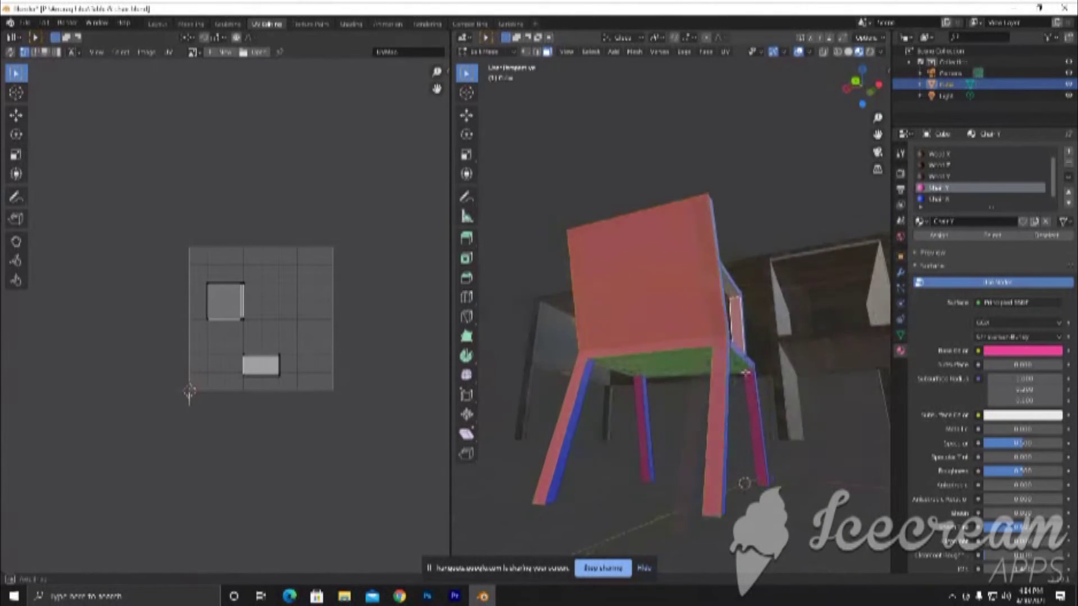
click(744, 372)
click(644, 441)
mouse_move(624, 452)
middle_down()
mouse_move(648, 459)
mouse_move(606, 493)
middle_up()
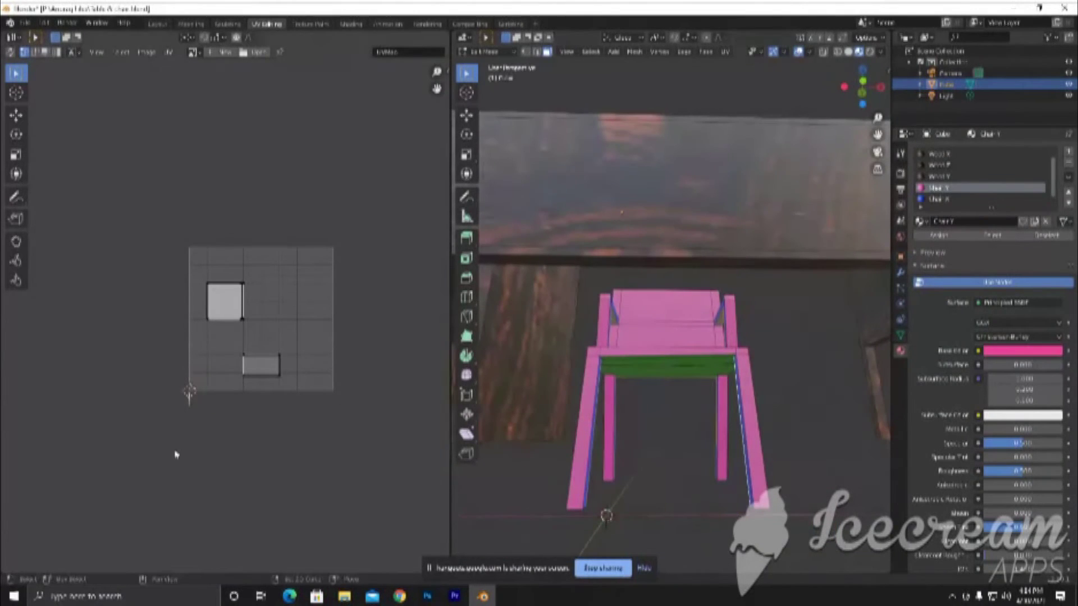
shift+click(583, 438)
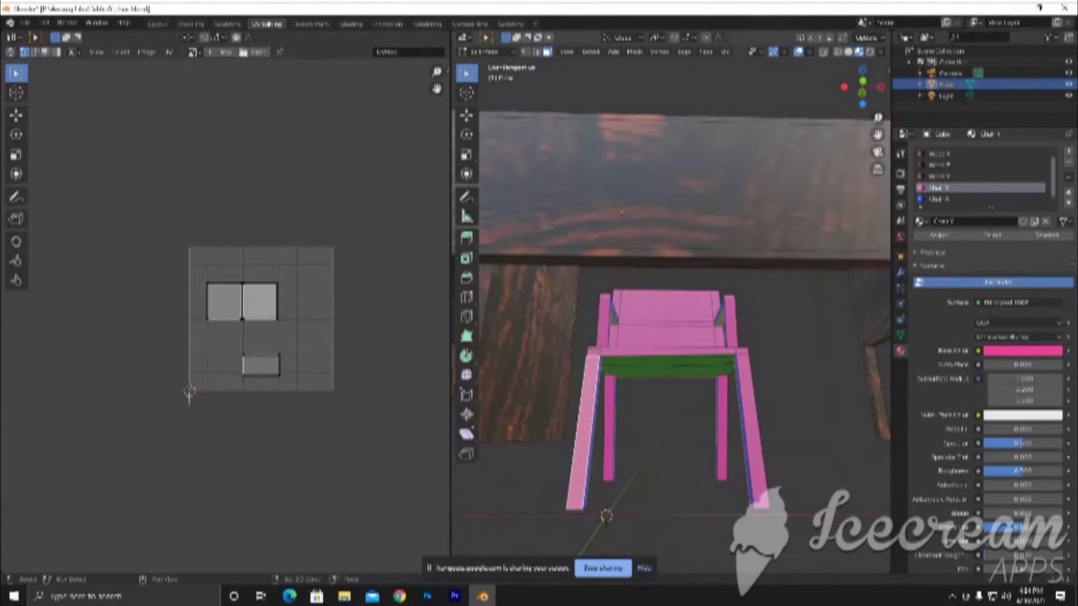
shift+click(742, 370)
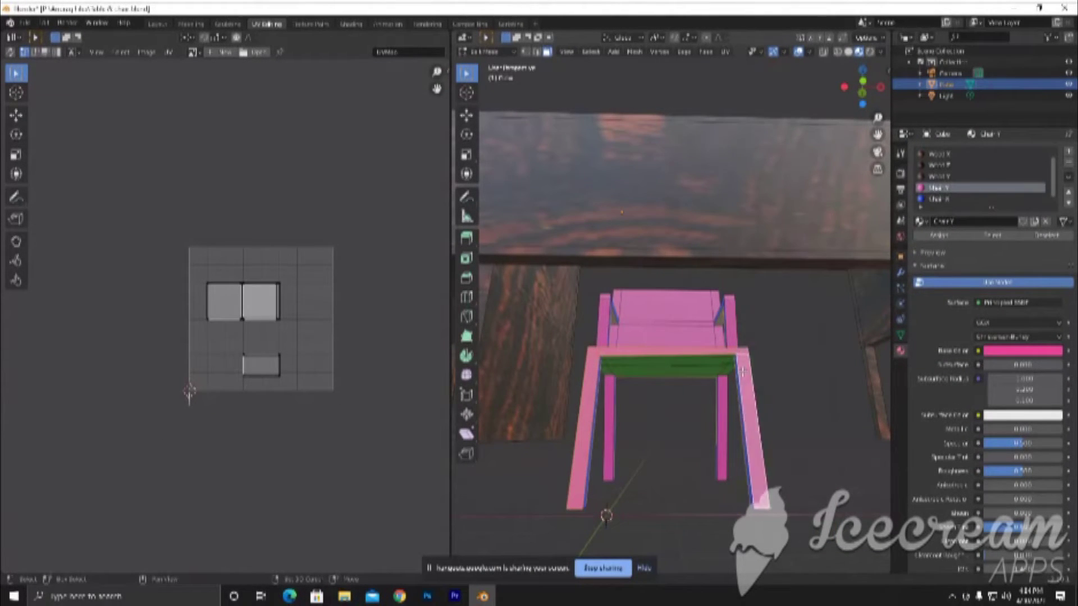
shift+click(732, 336)
Swap the back-right post for the left back post and add seat and inner faces
middle_drag(732, 335, 732, 316)
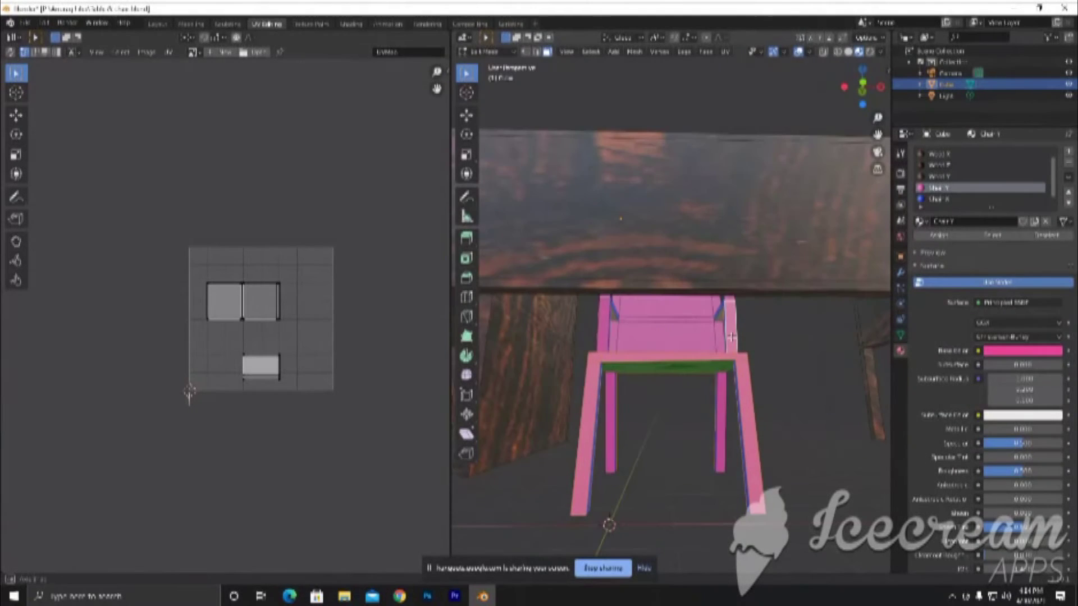
shift+click(726, 296)
shift+click(602, 297)
click(679, 341)
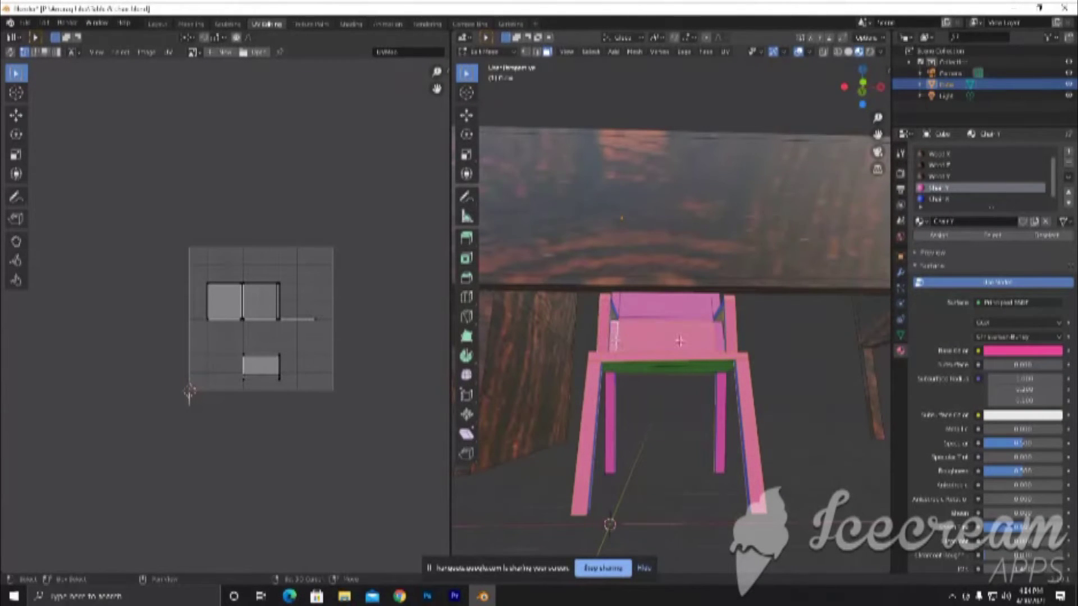
click(689, 312)
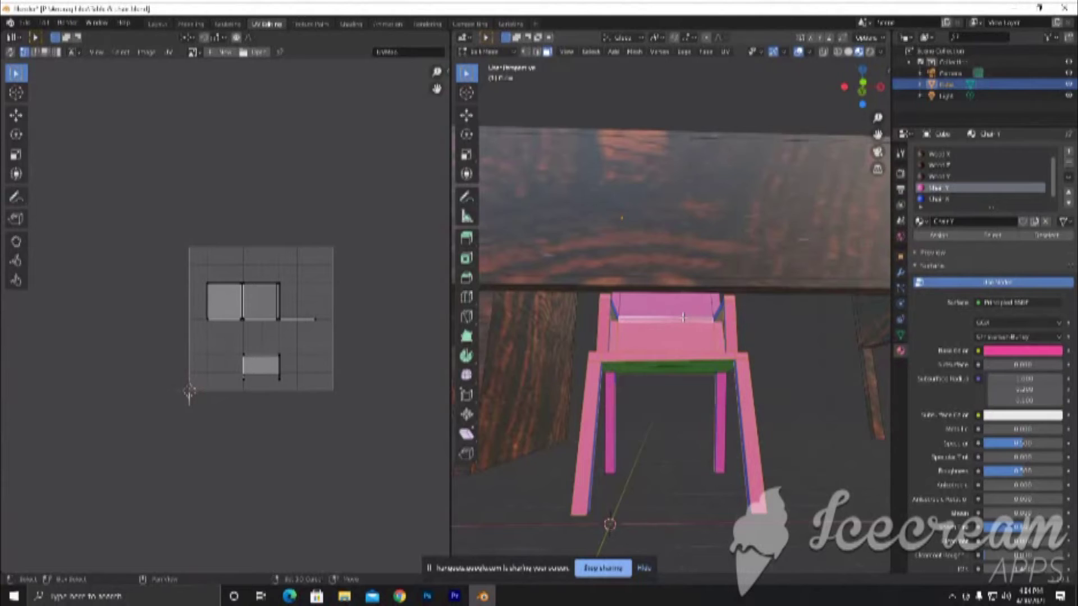
click(702, 304)
click(629, 297)
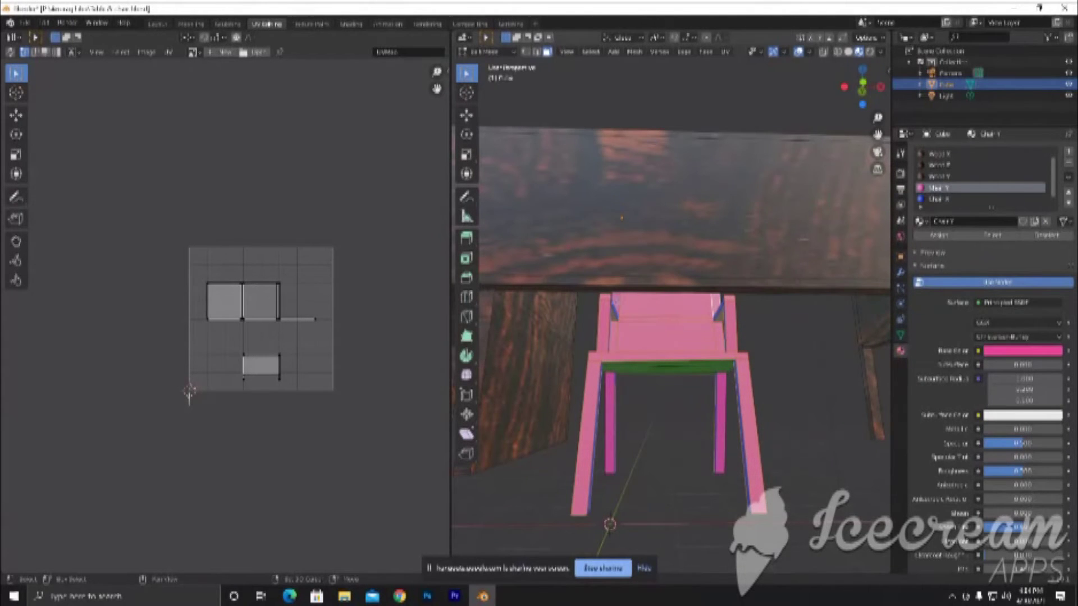
Box-select every chair UV island in the UV Editor
middle_drag(618, 303, 517, 308)
mouse_move(517, 426)
middle_down()
mouse_move(665, 483)
mouse_move(729, 487)
middle_up()
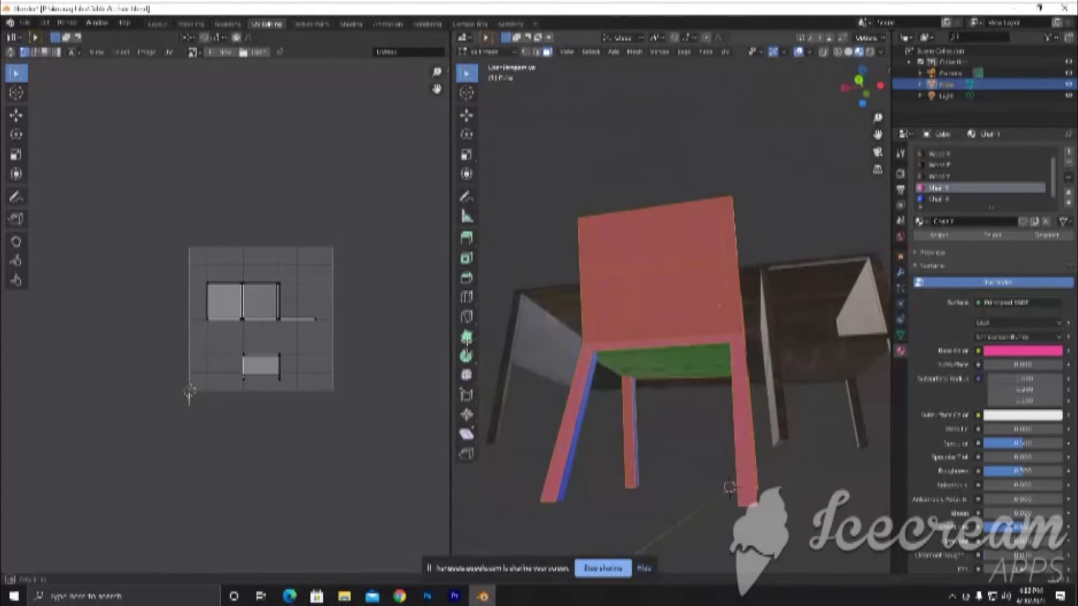
middle_drag(645, 483, 595, 406)
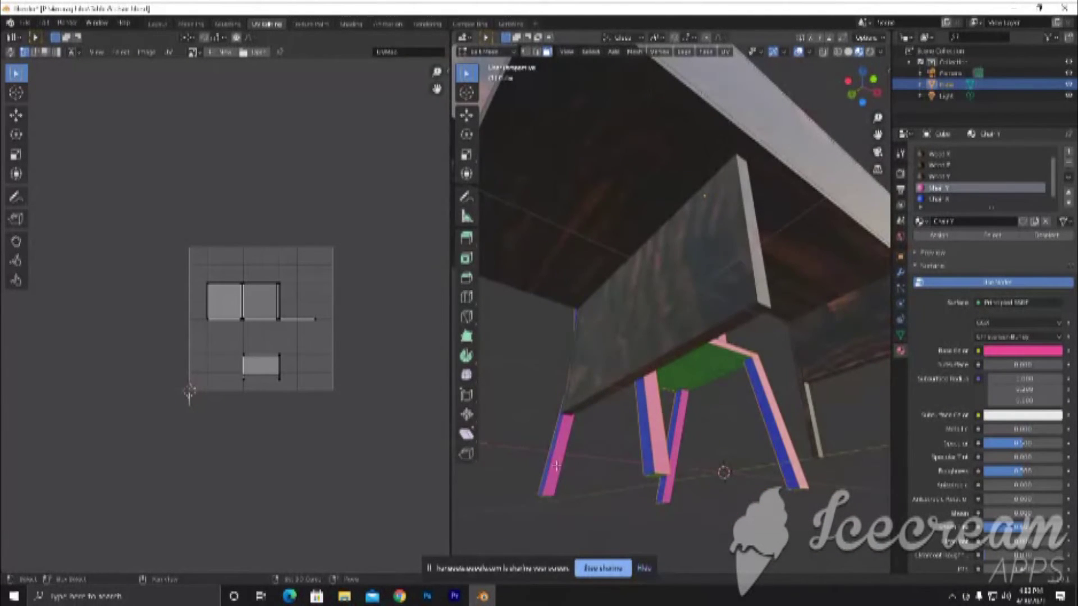
mouse_move(667, 491)
middle_down()
mouse_move(652, 448)
mouse_move(701, 404)
middle_up()
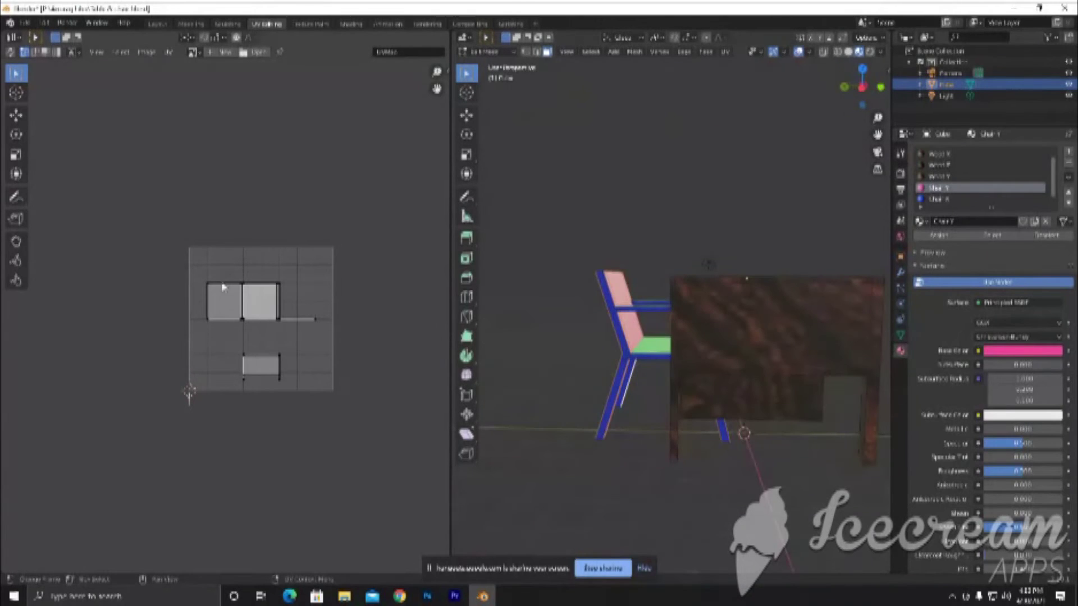
drag(199, 275, 329, 398)
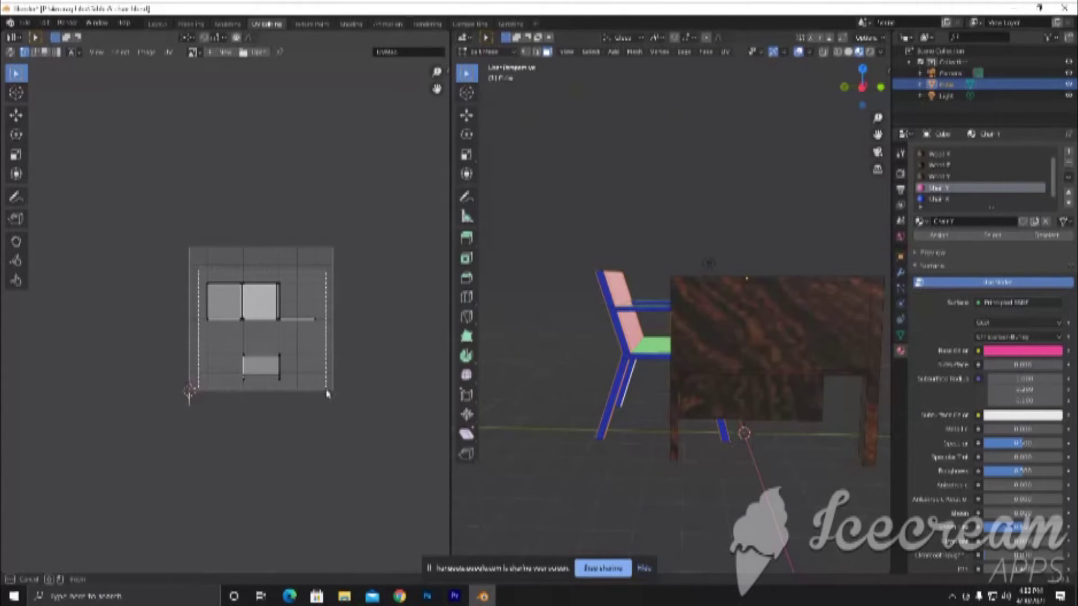
Re-unwrap the chair with Smart UV Project using default settings
click(726, 51)
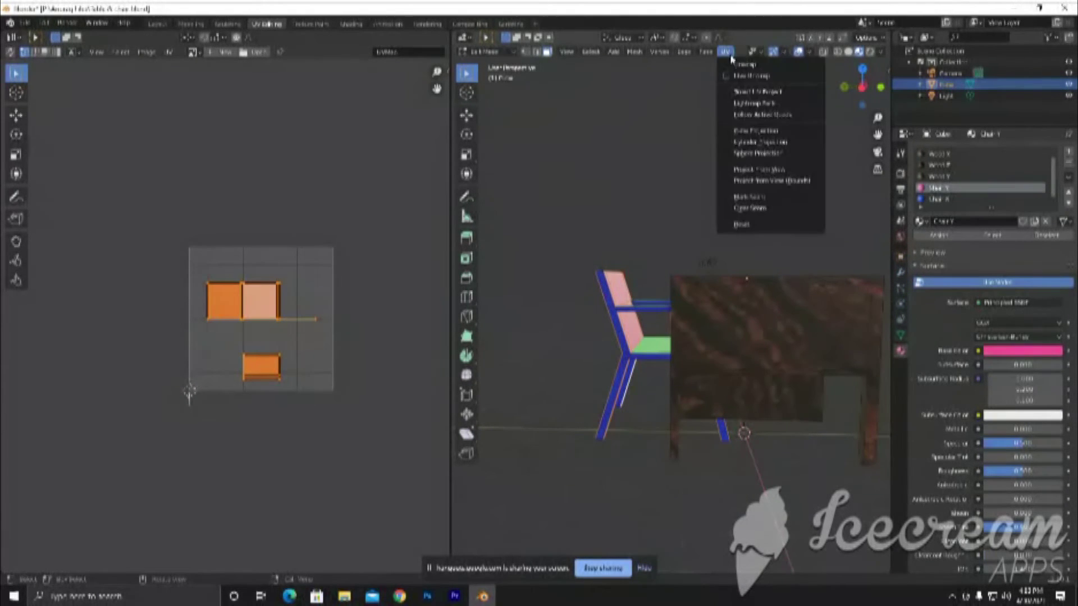
click(764, 99)
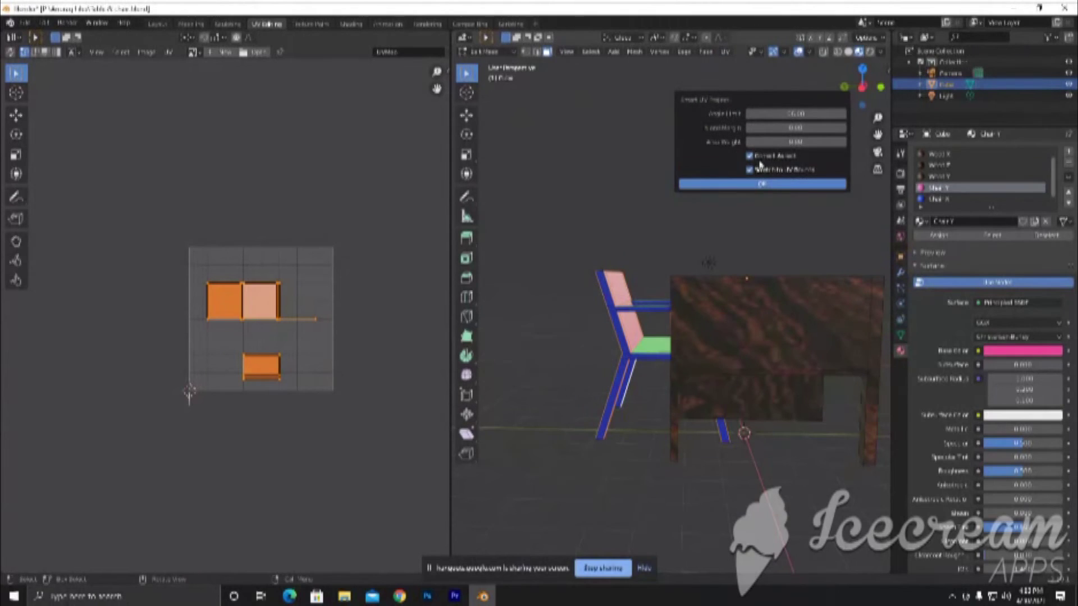
click(754, 183)
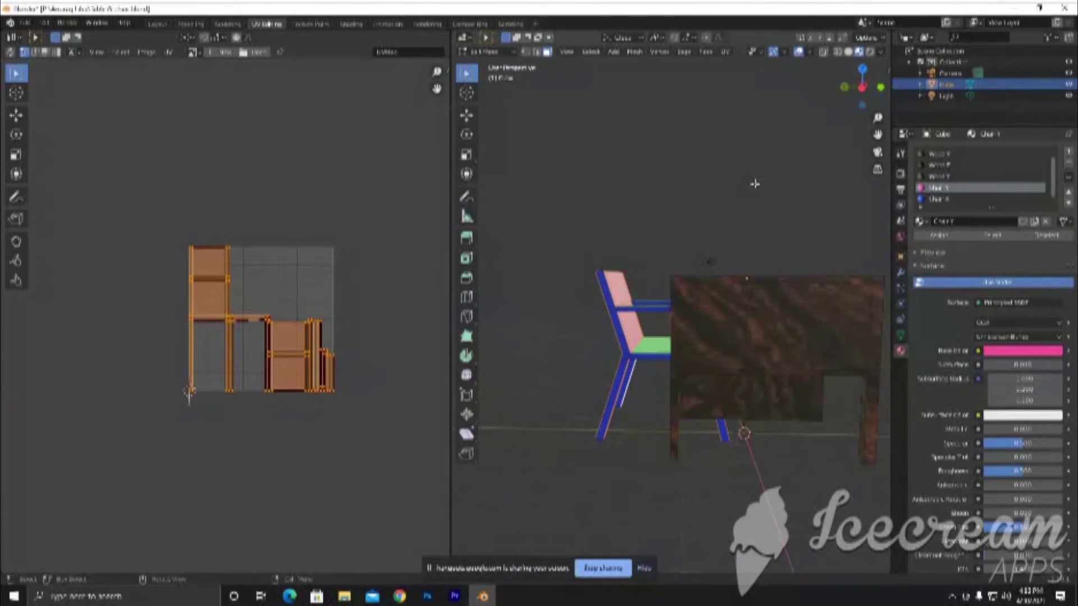
Drive the material's Base Color from an Image Texture and browse for an image
click(978, 351)
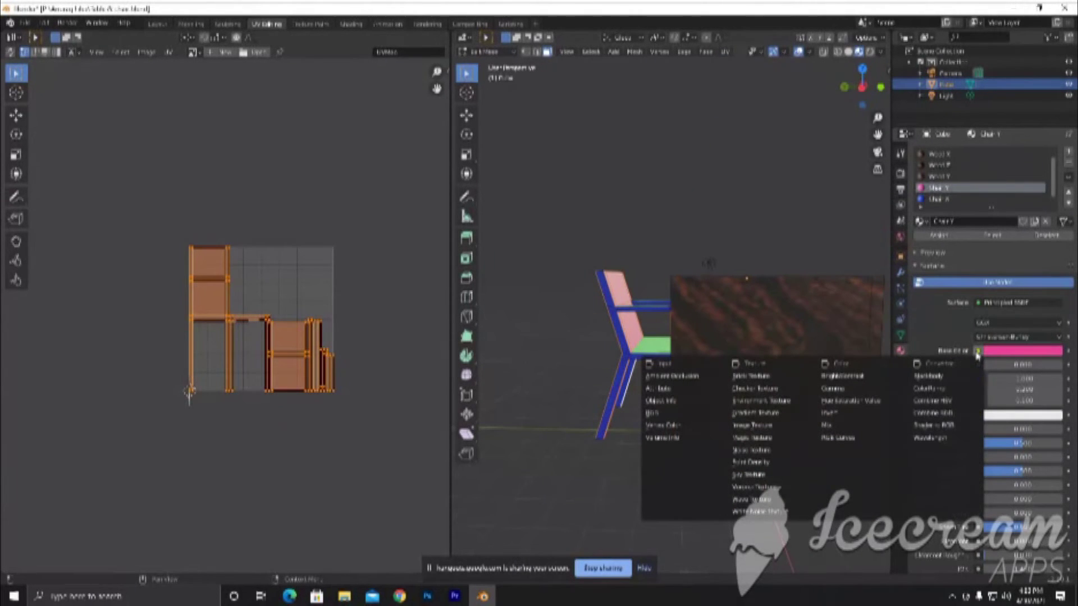
click(752, 426)
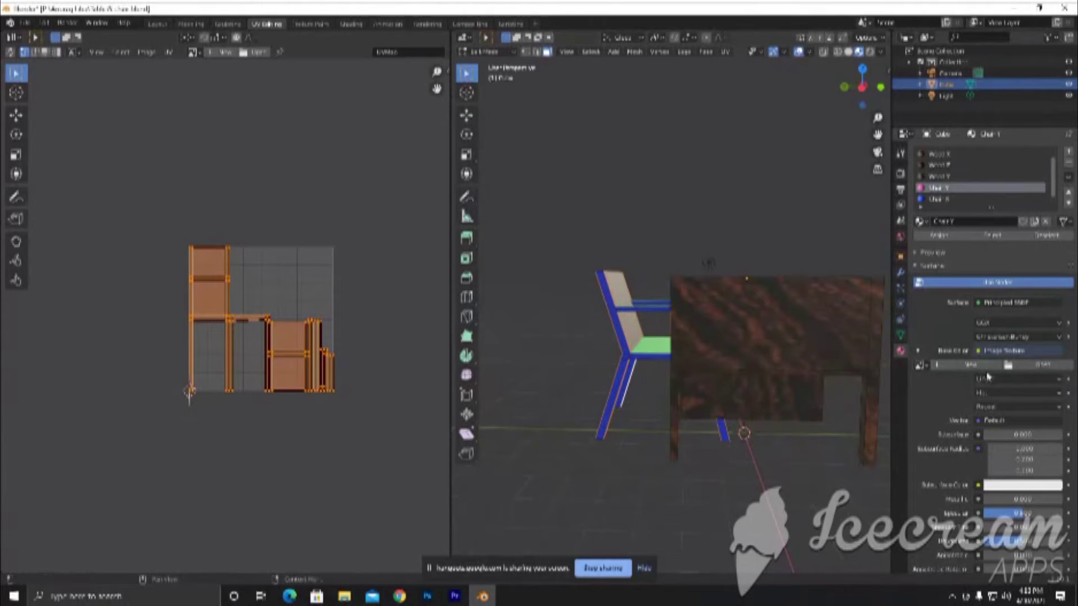
click(1047, 370)
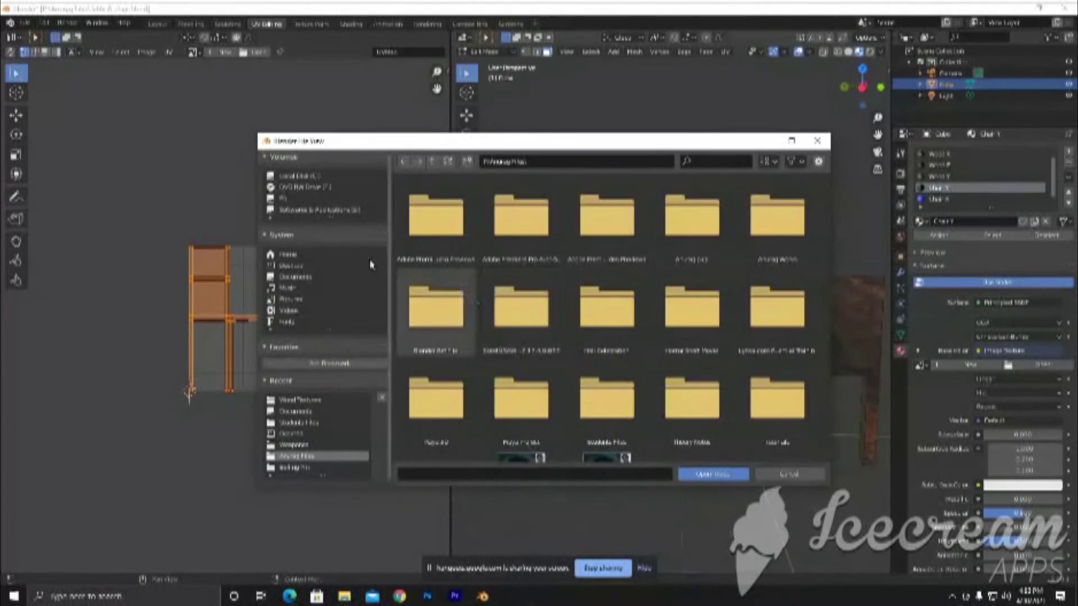
Navigate to C:, Users, the home folder, Downloads, then Wood textures
click(310, 180)
double_click(555, 306)
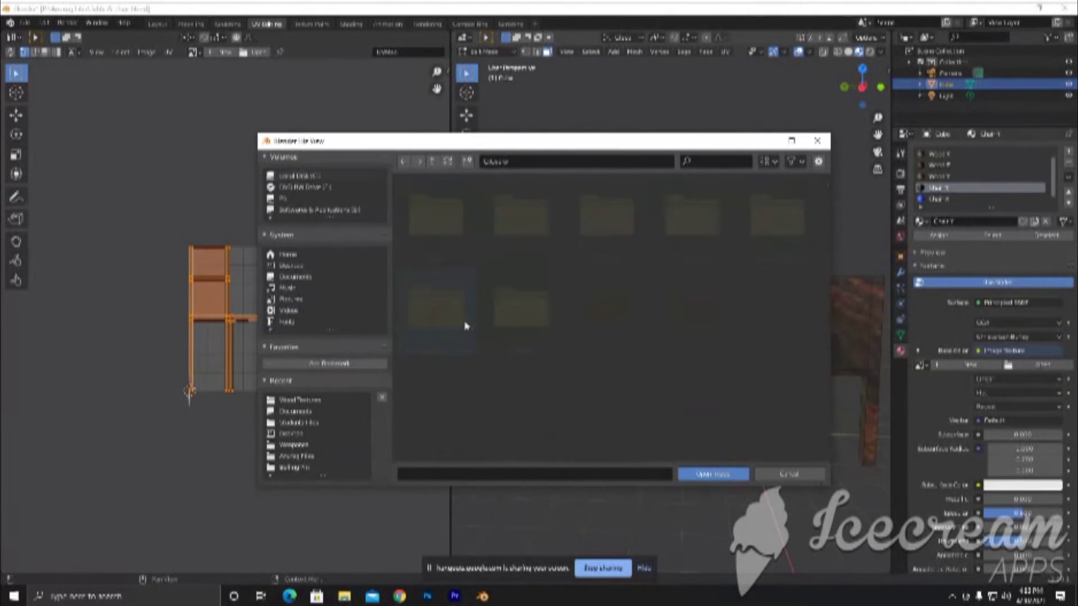
double_click(520, 225)
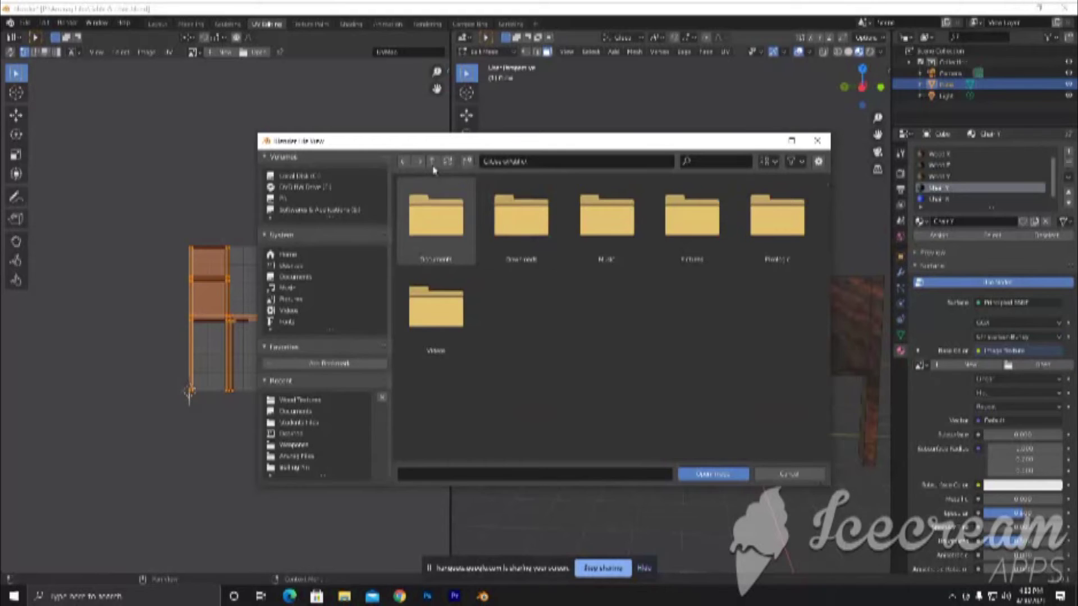
click(402, 162)
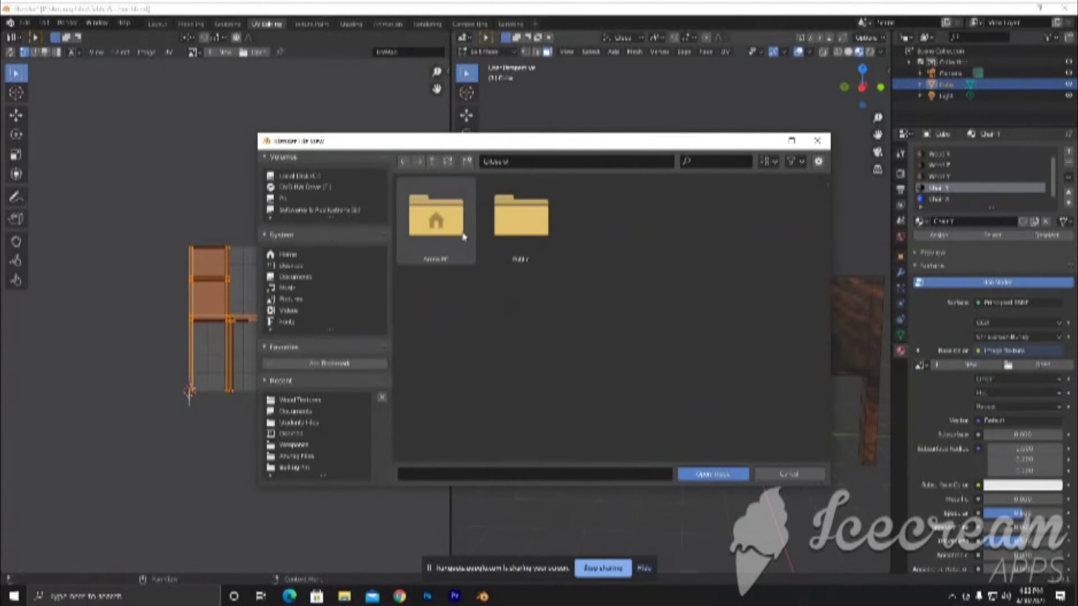
double_click(435, 217)
double_click(692, 312)
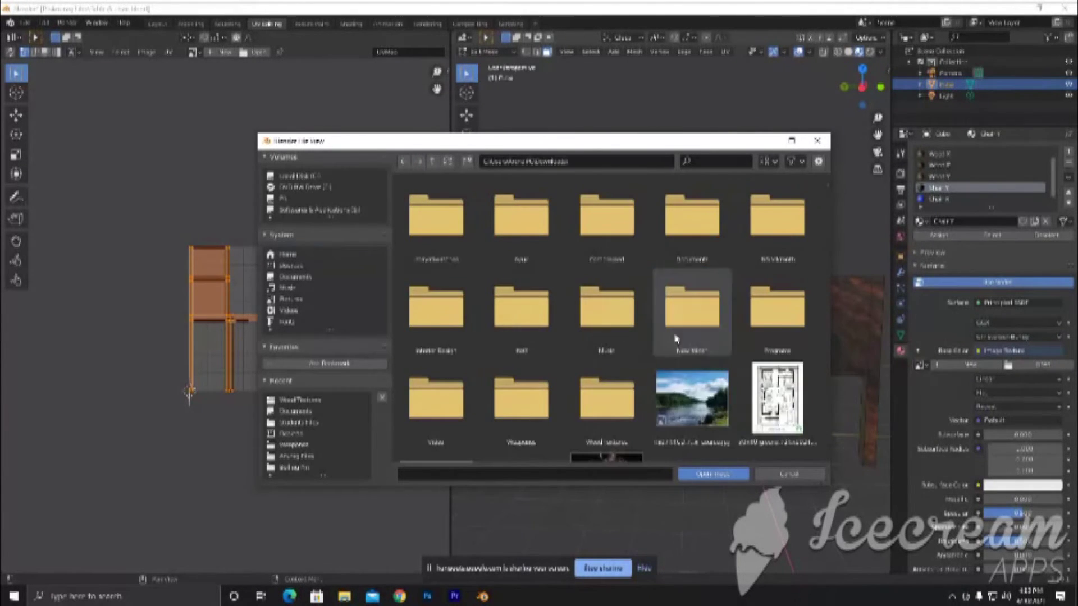
double_click(599, 402)
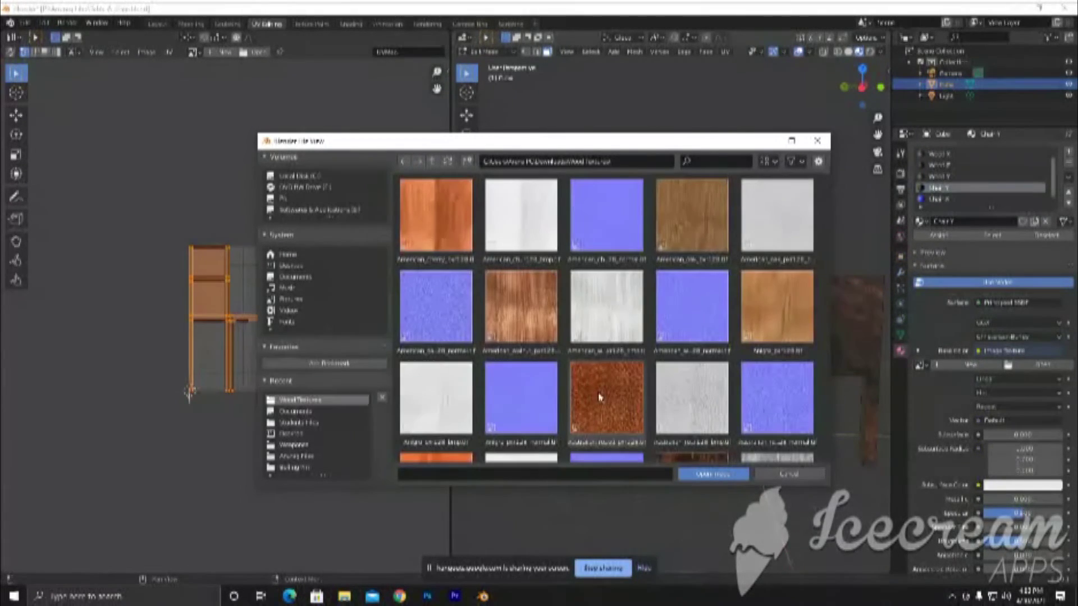
Scroll through the wood images and load the grey wood texture
click(772, 305)
scroll(772, 305, down, 2)
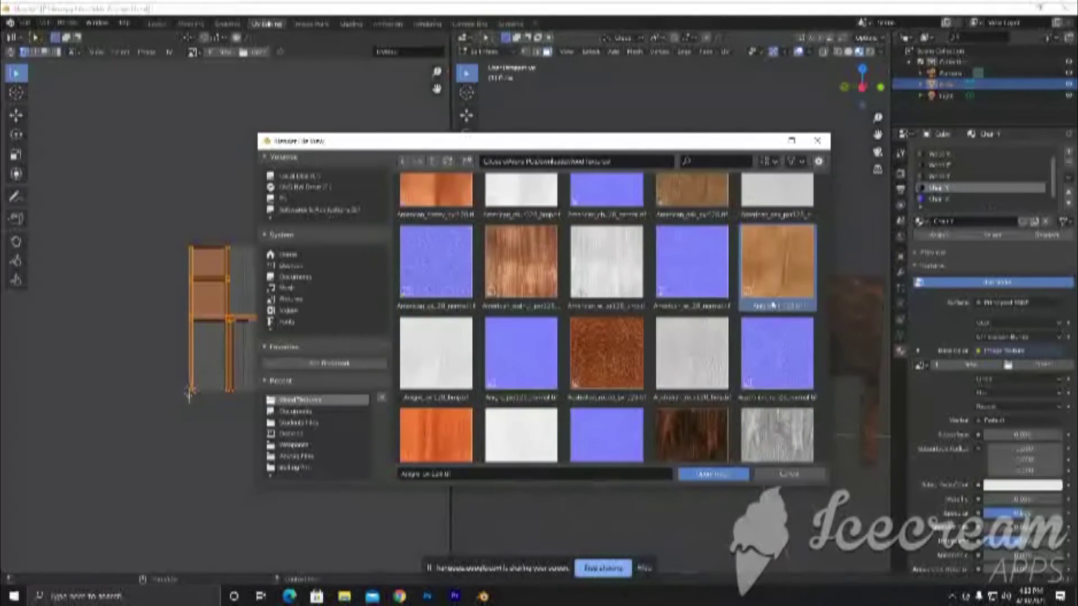
scroll(772, 305, down, 3)
scroll(772, 305, down, 2)
scroll(772, 305, down, 2)
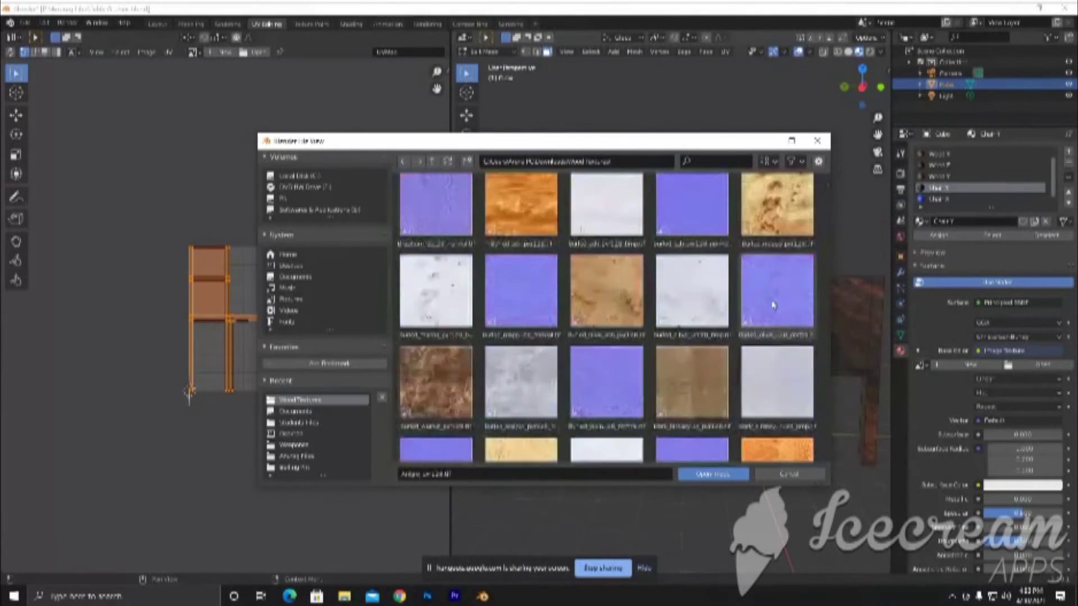
scroll(773, 305, down, 2)
scroll(772, 305, down, 2)
scroll(773, 305, down, 2)
scroll(772, 305, down, 2)
scroll(772, 305, down, 1)
scroll(772, 305, down, 2)
scroll(772, 305, down, 2)
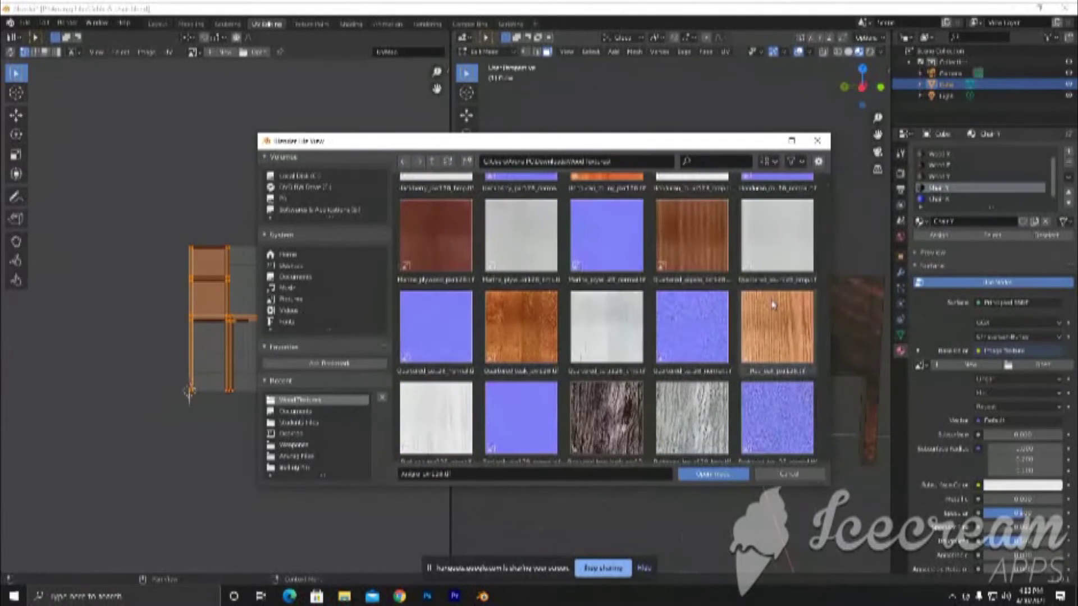
scroll(772, 305, down, 2)
scroll(772, 305, down, 2)
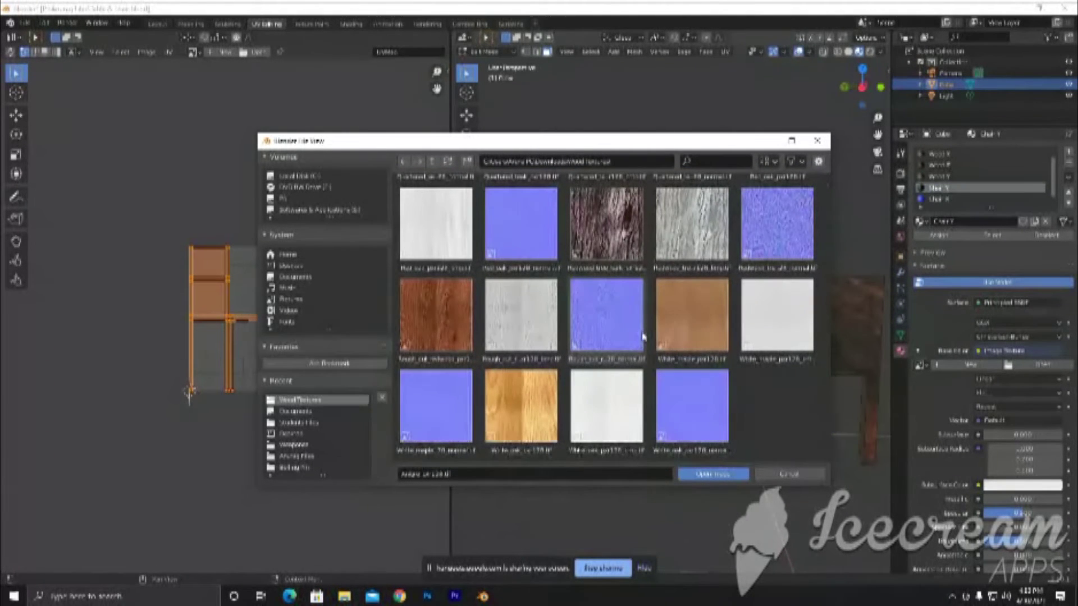
scroll(640, 336, up, 2)
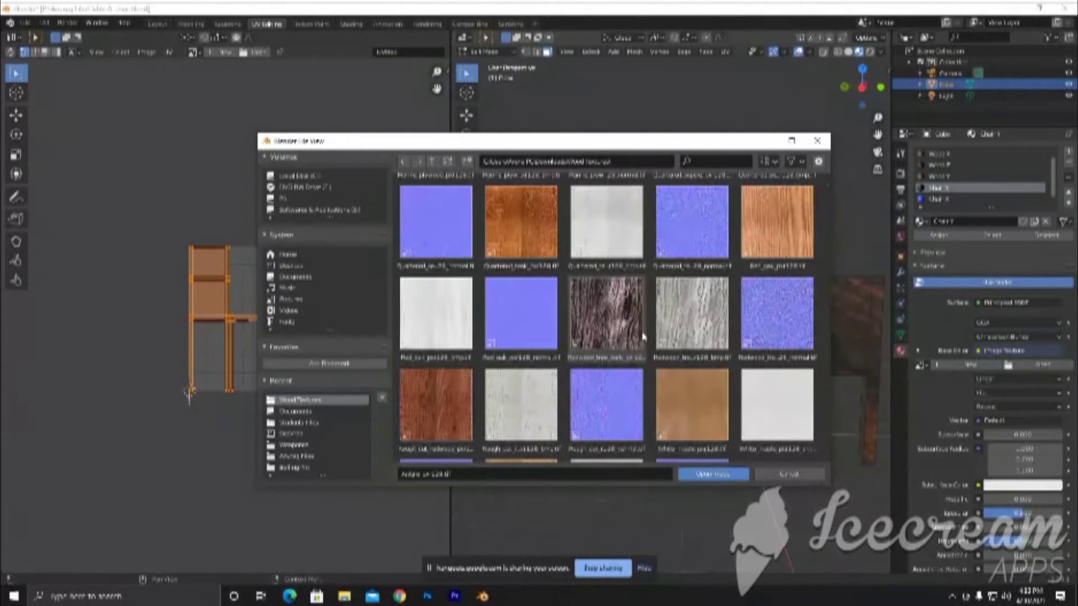
double_click(643, 335)
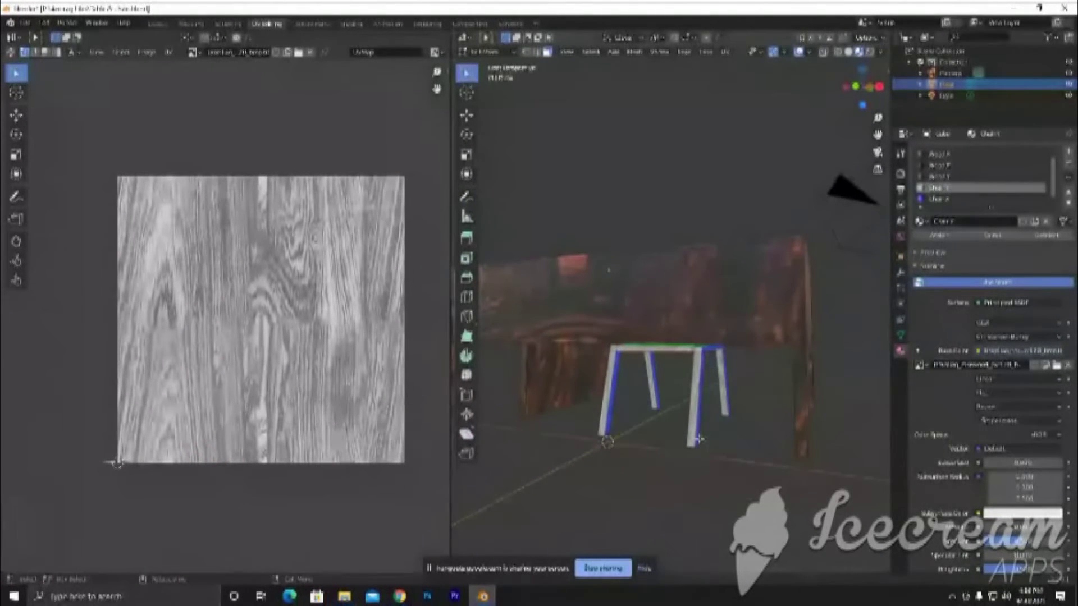
Select the chair back upright, top rail, back panel and the back and front legs
middle_drag(696, 439, 662, 328)
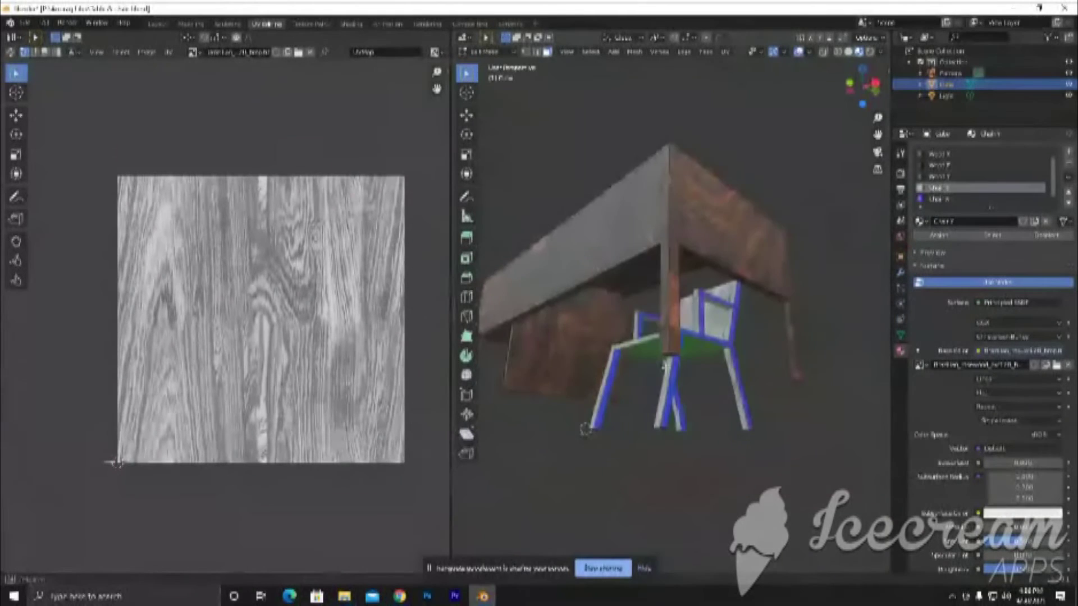
click(662, 328)
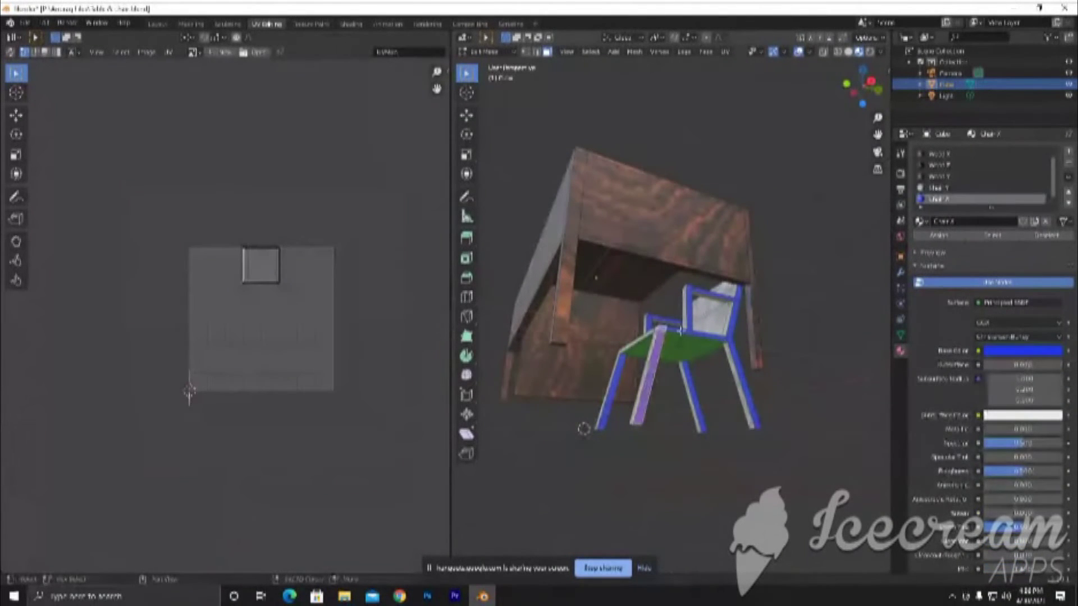
shift+click(689, 297)
shift+click(708, 292)
shift+click(737, 303)
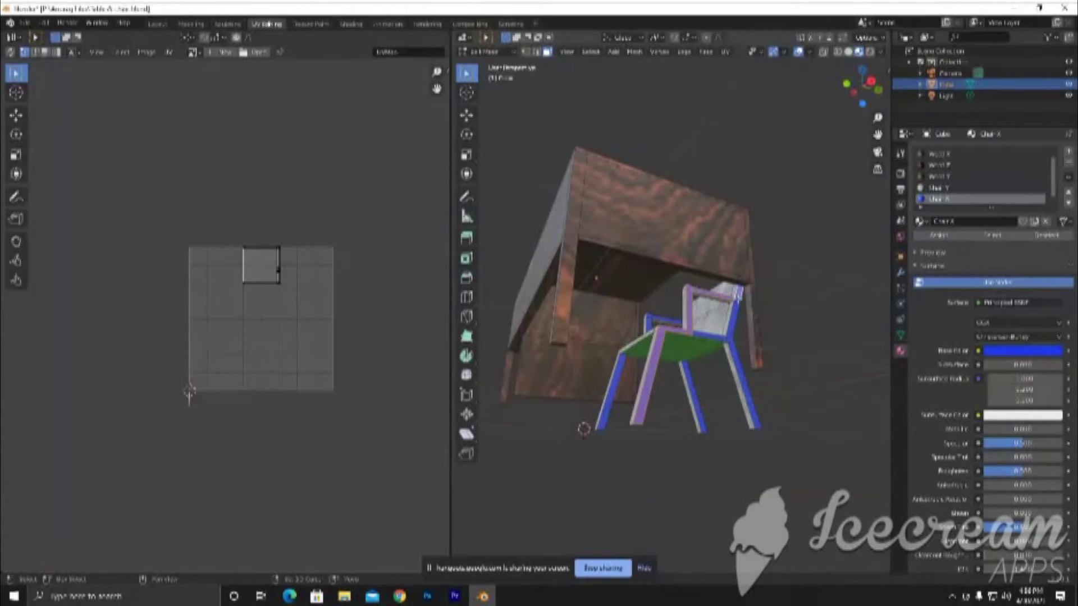
shift+click(719, 339)
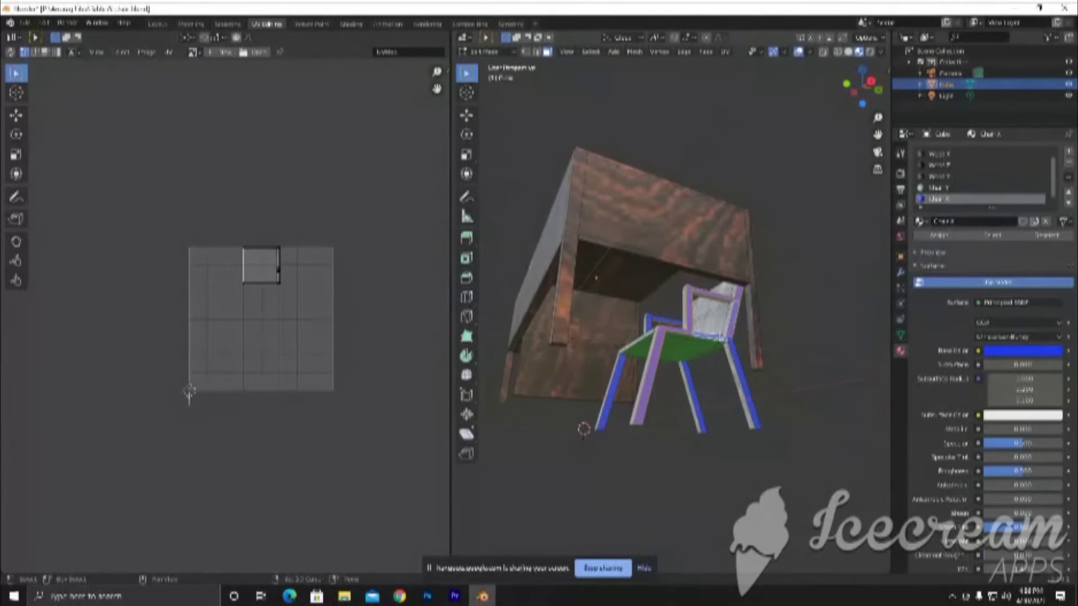
shift+click(736, 354)
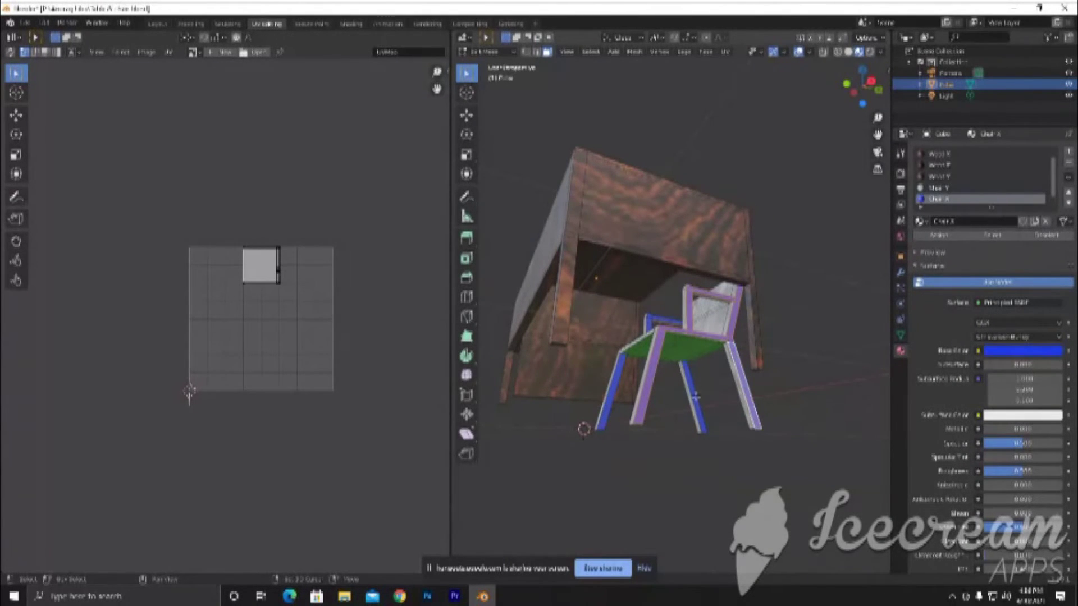
shift+click(697, 396)
shift+click(608, 402)
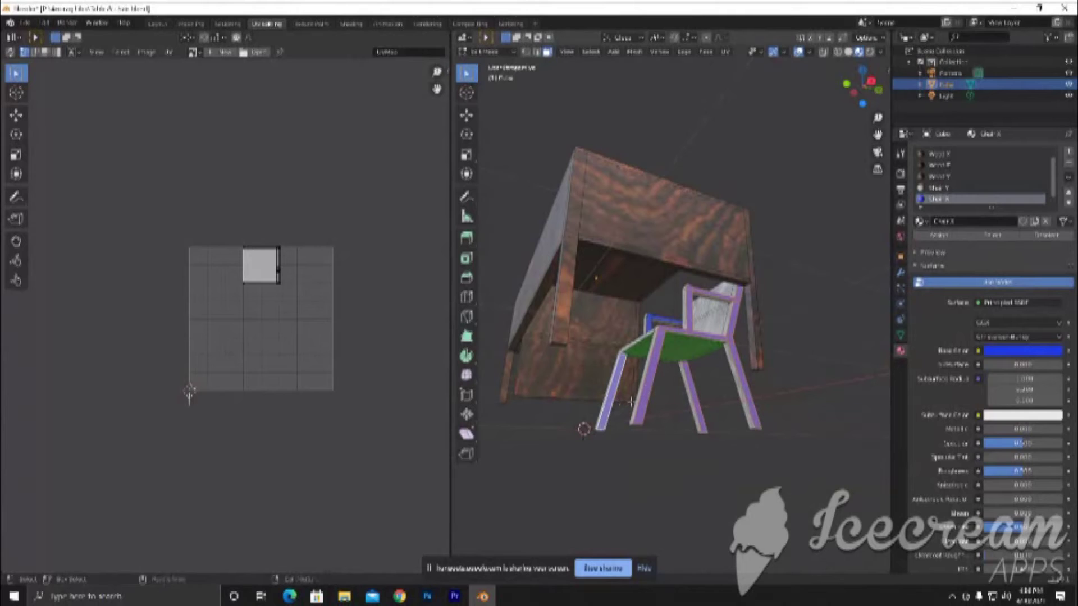
Add the crossbar, back rail, side rail, front armrest rail and armrest post
middle_drag(649, 370, 647, 375)
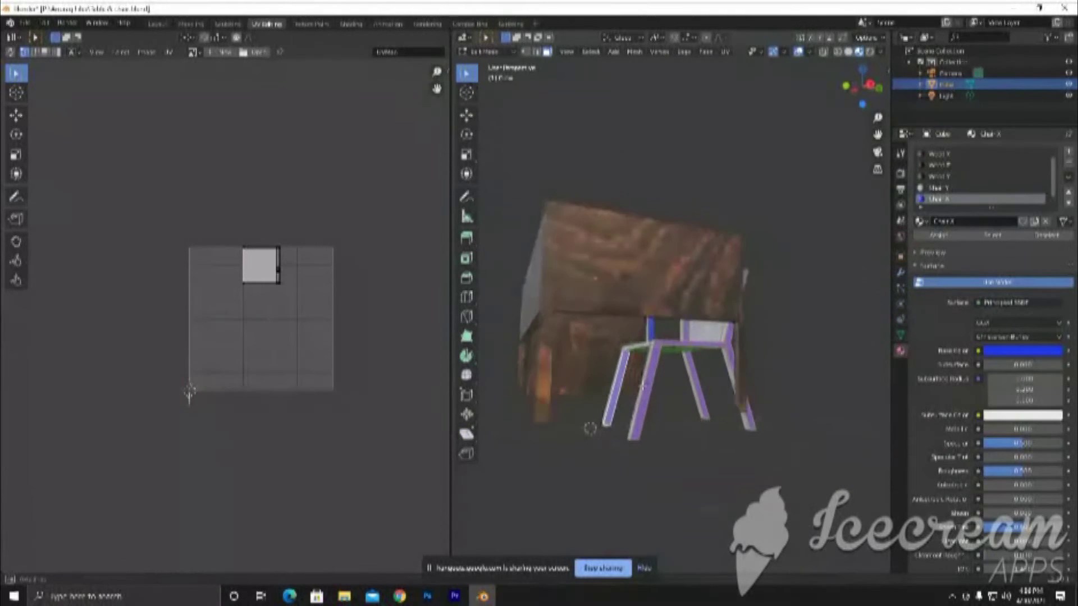
shift+click(651, 324)
middle_drag(713, 335, 876, 383)
shift+click(627, 314)
shift+click(631, 336)
shift+click(644, 323)
shift+click(688, 322)
Add the lower seat rail and front-left leg to the chair frame selection
shift+click(676, 365)
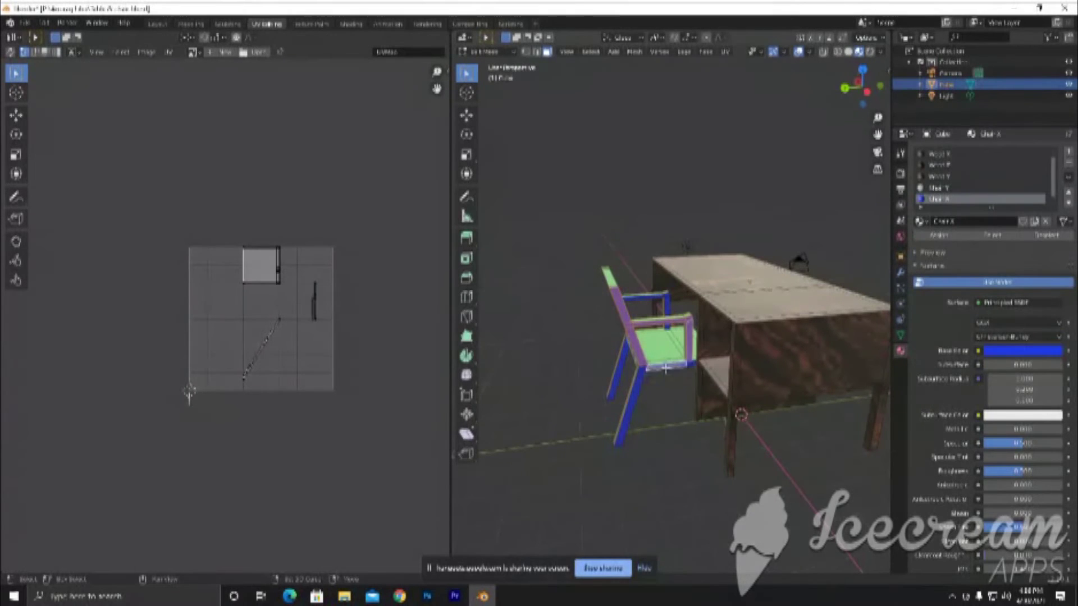
shift+click(637, 372)
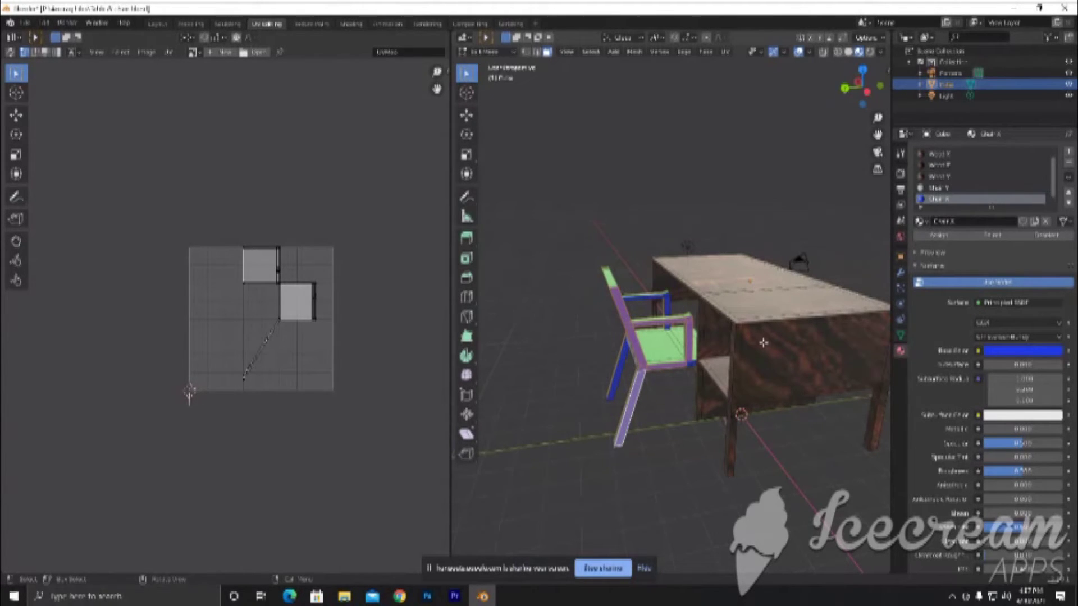
mouse_move(763, 342)
middle_down()
mouse_move(703, 390)
mouse_move(747, 357)
middle_up()
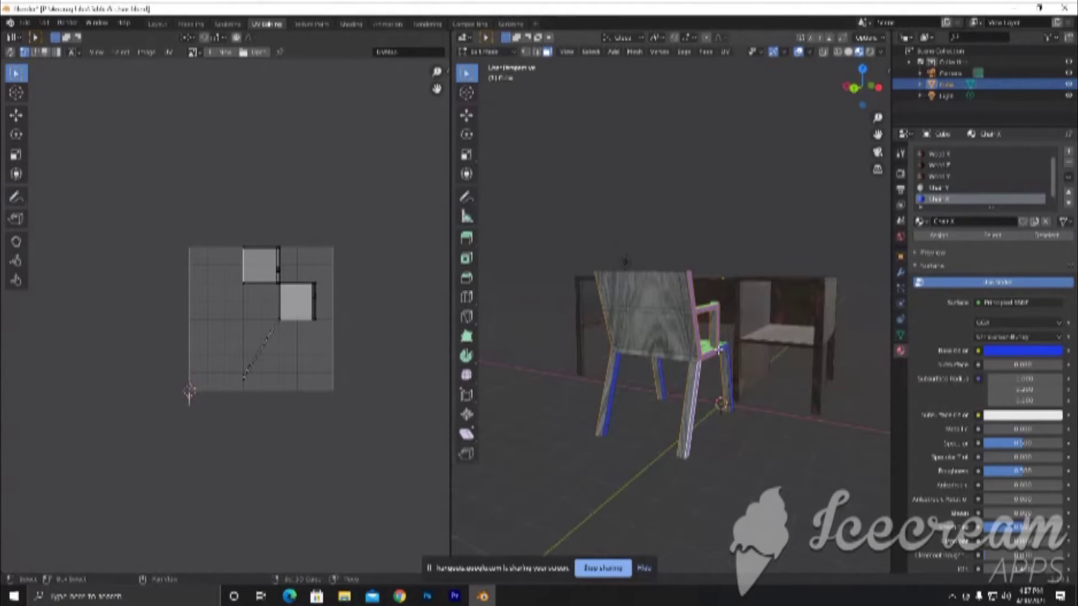
mouse_move(719, 349)
middle_down()
mouse_move(710, 312)
mouse_move(887, 285)
mouse_move(797, 303)
middle_up()
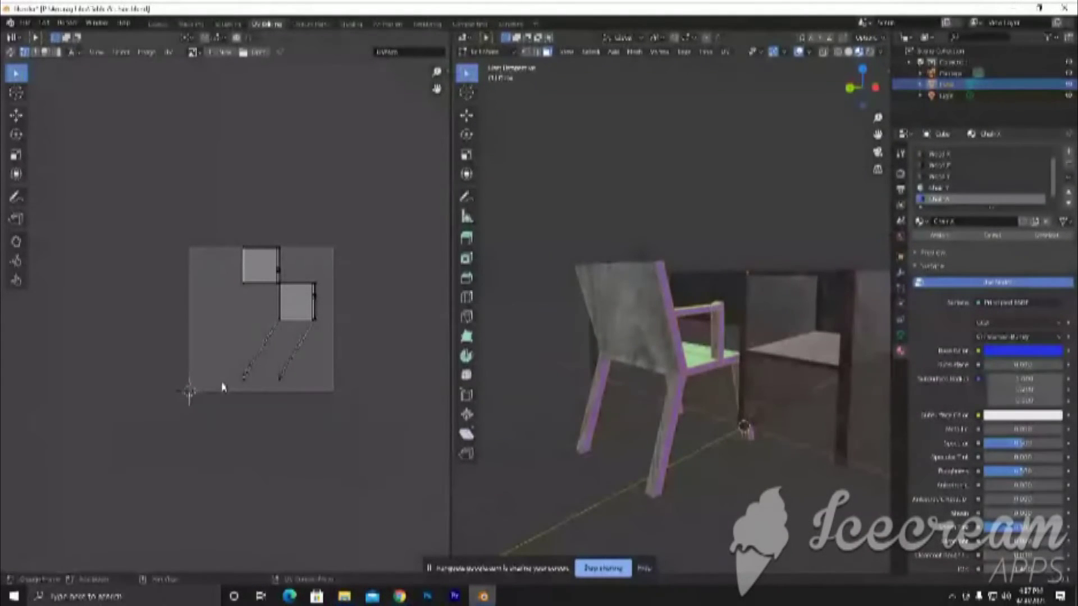
Select all UV faces and Smart UV Project them across the texture square
drag(223, 382, 328, 242)
mouse_move(717, 163)
middle_down()
mouse_move(885, 228)
mouse_move(860, 244)
middle_up()
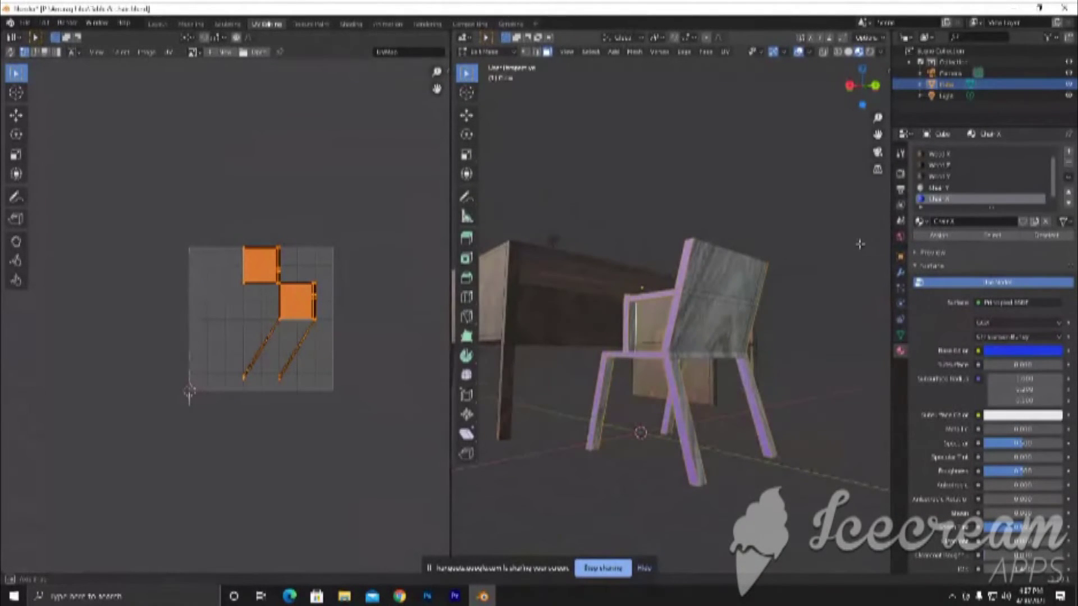
click(727, 53)
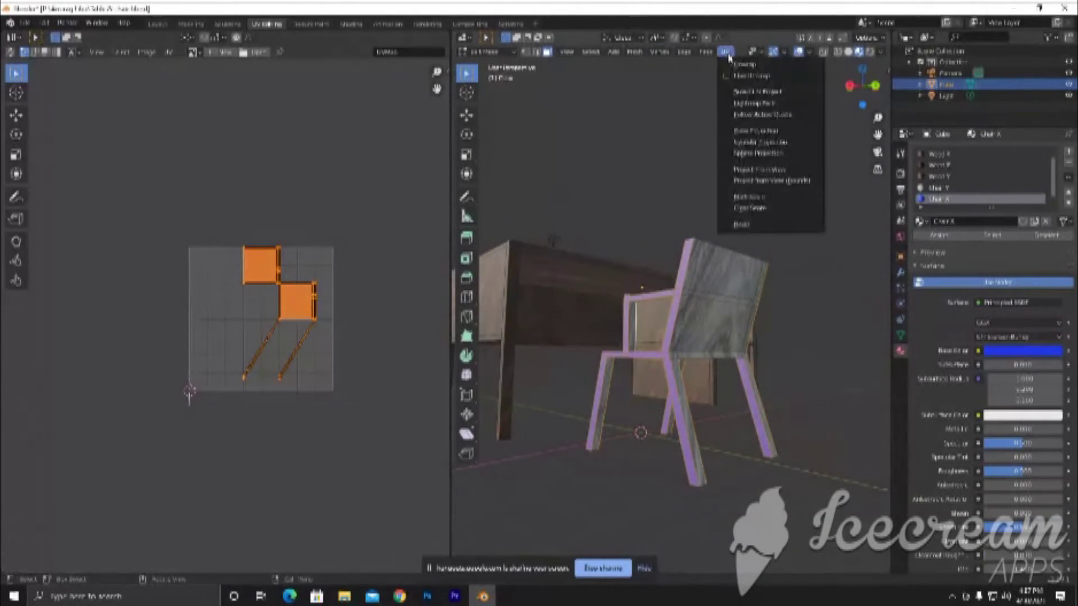
click(749, 96)
click(730, 185)
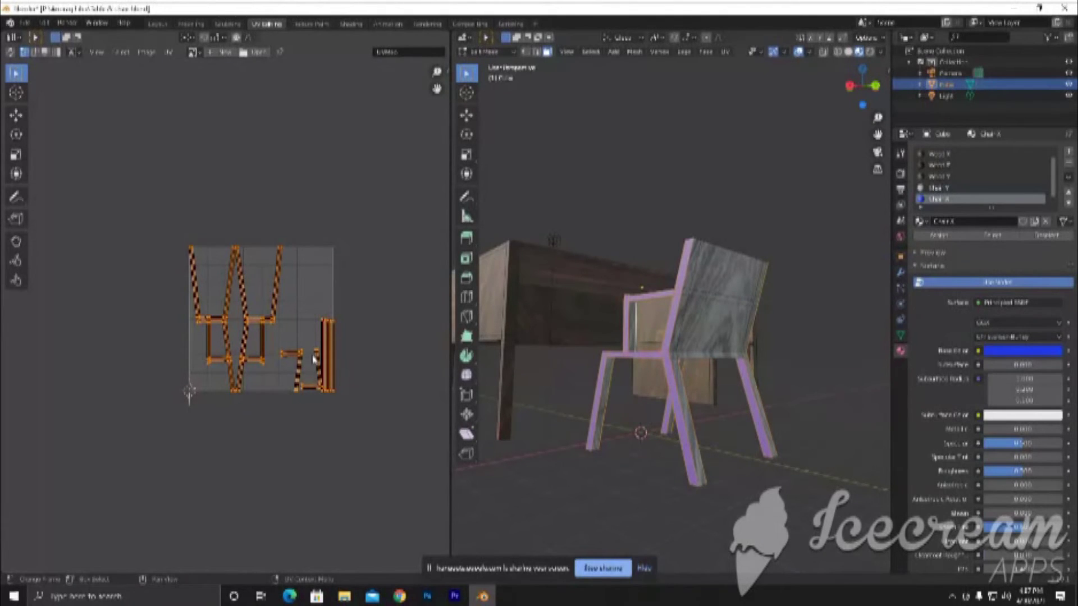
scroll(231, 332, up, 2)
scroll(231, 332, up, 1)
scroll(231, 333, up, 1)
scroll(230, 332, down, 3)
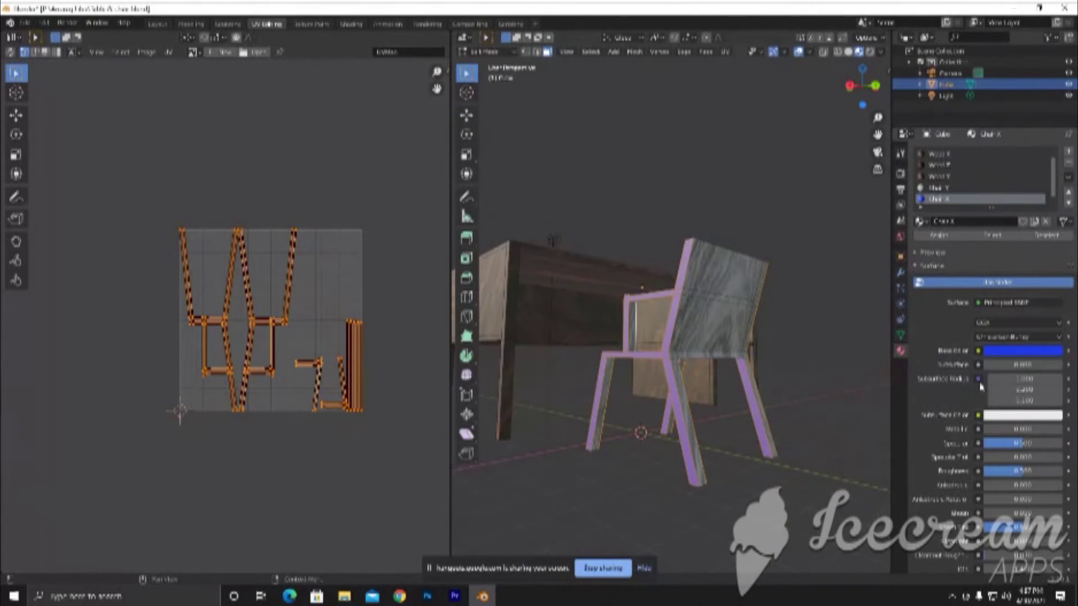
Link an Image Texture node to the Chair X material's colour input
click(978, 416)
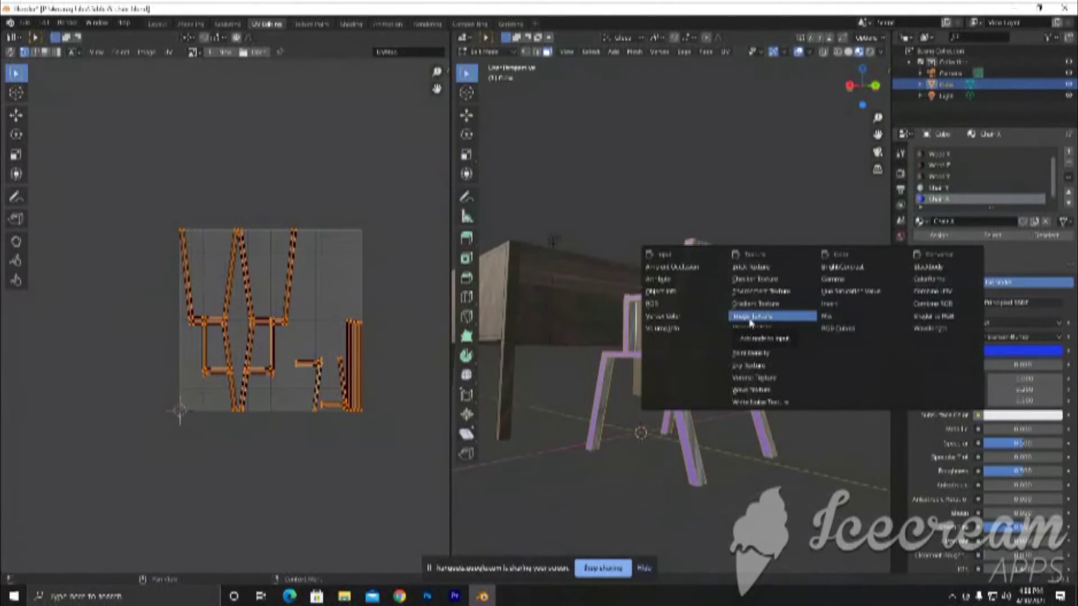
click(750, 317)
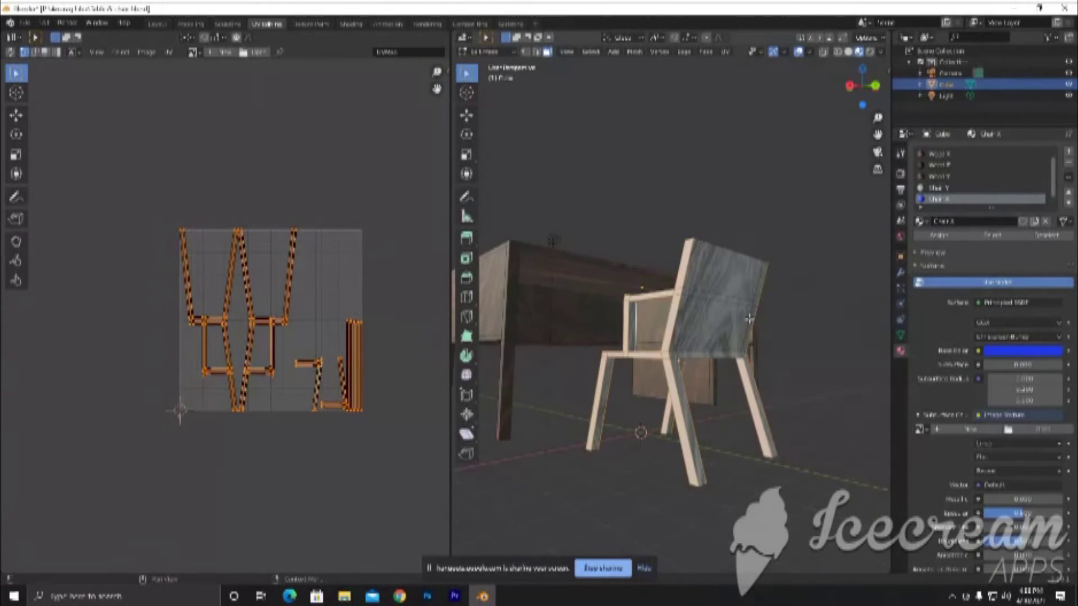
click(1055, 429)
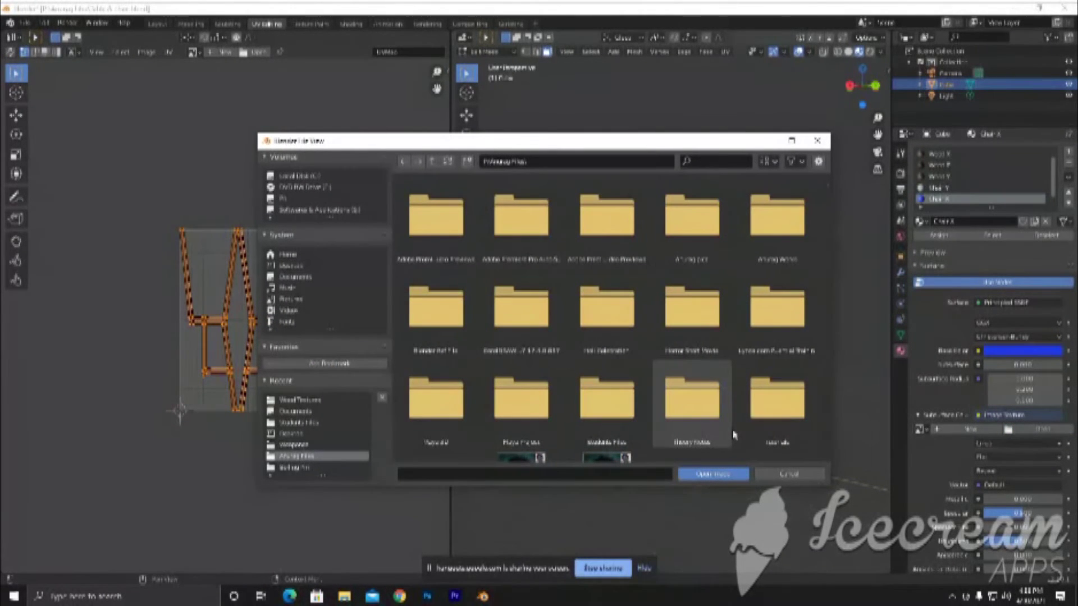
scroll(710, 410, down, 2)
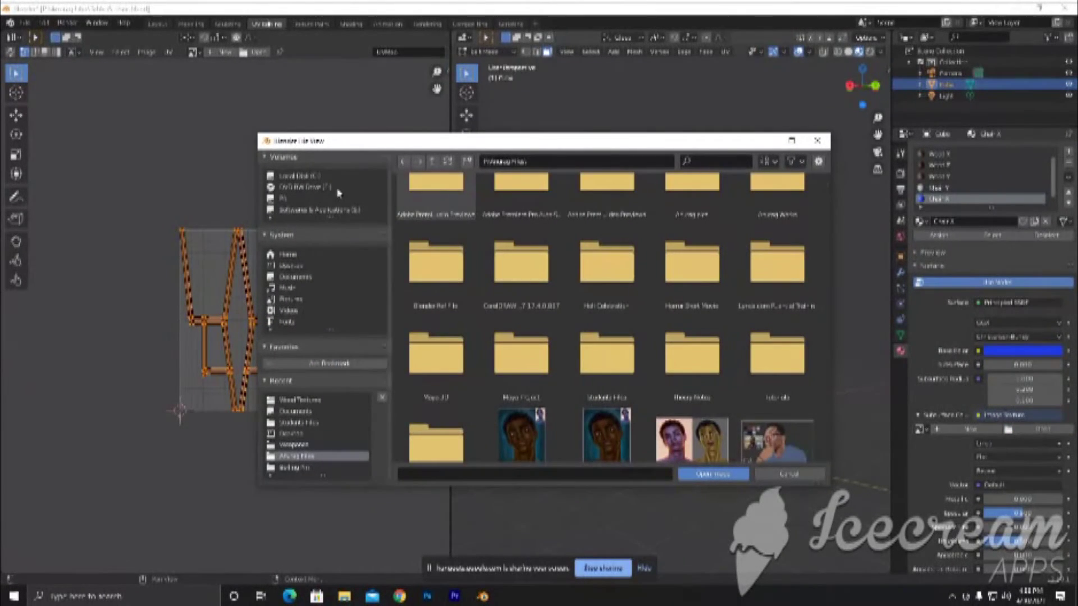
Load the grey wood image from Downloads/Wood Textures and inspect the chair from several sides
click(301, 179)
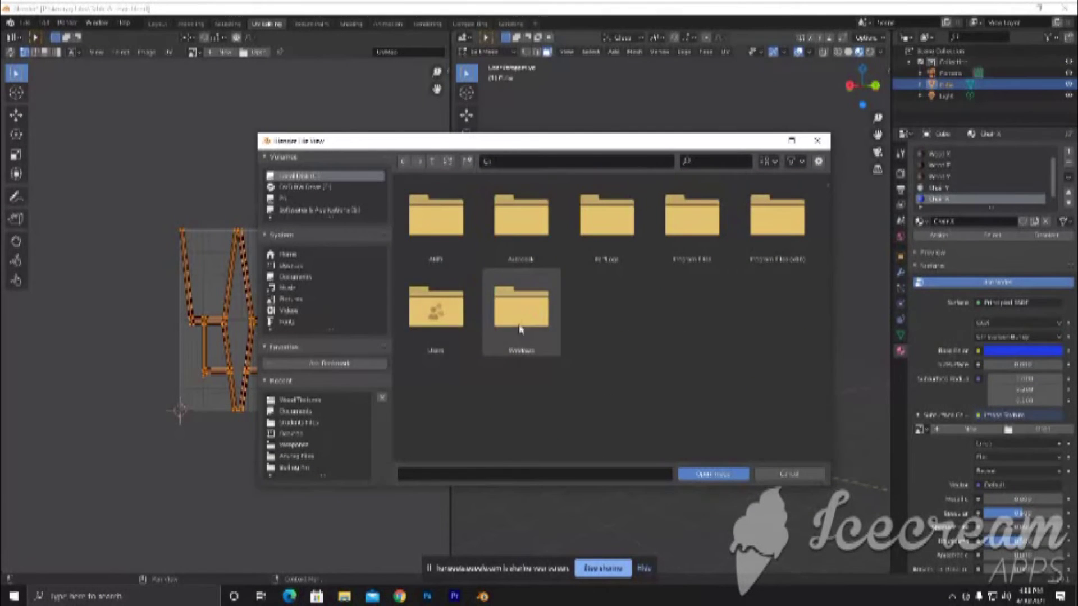
click(436, 327)
double_click(438, 323)
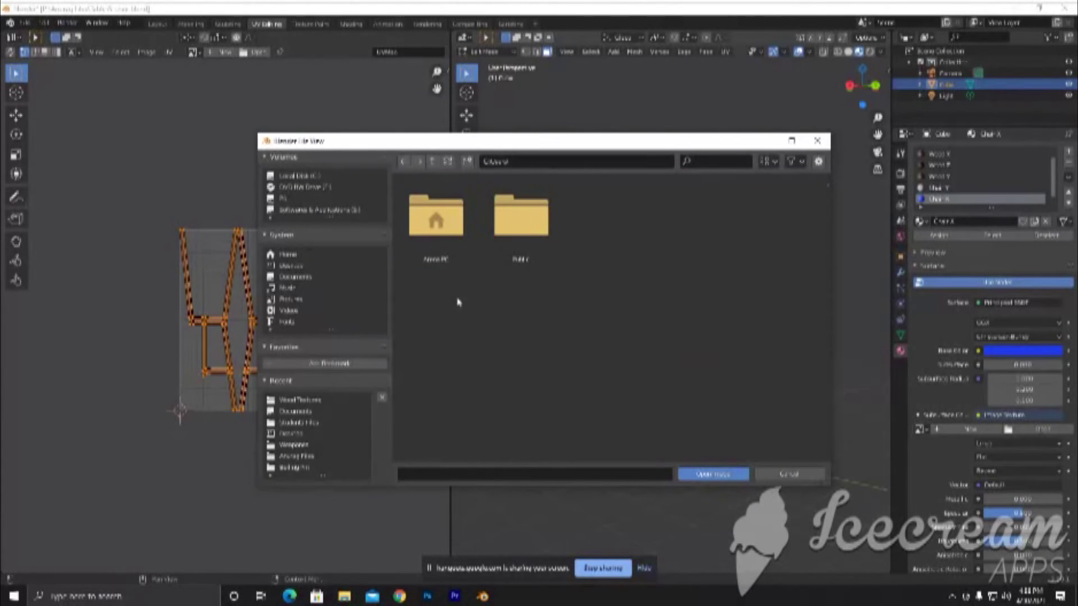
double_click(439, 225)
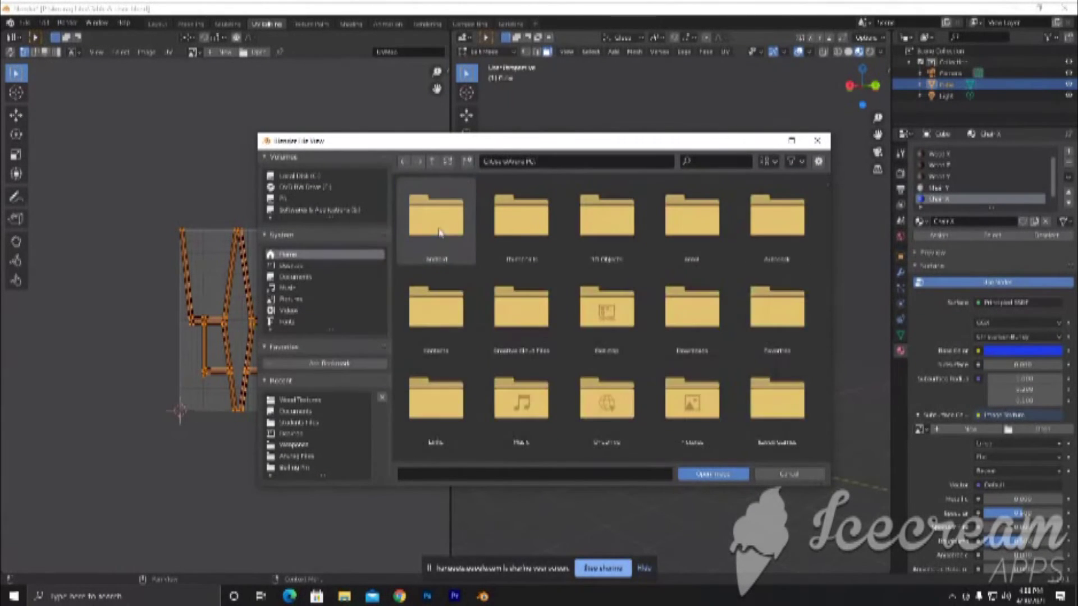
double_click(714, 331)
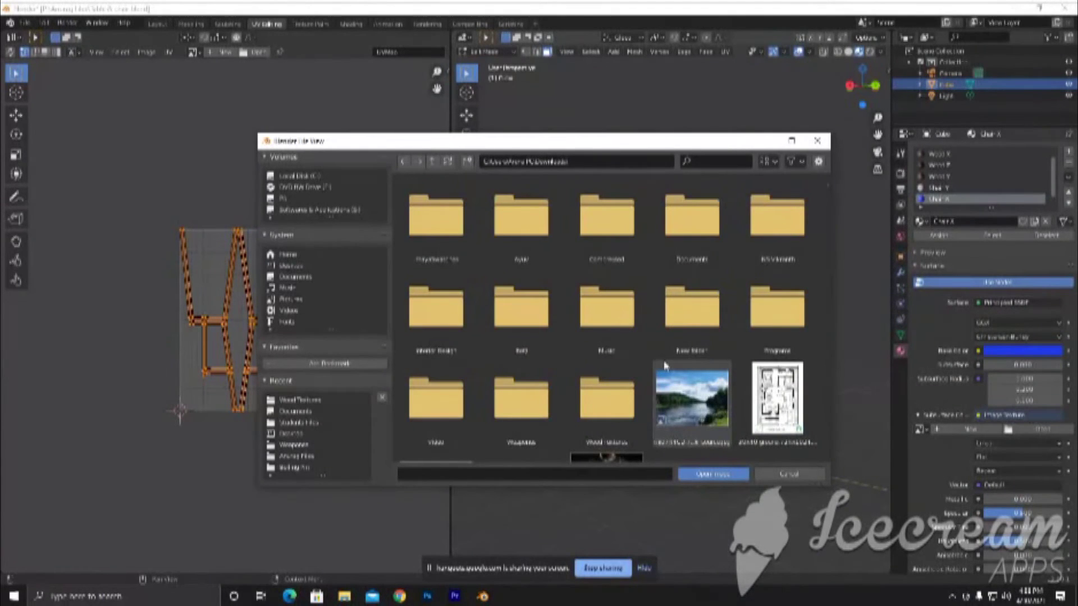
scroll(665, 366, down, 3)
double_click(617, 370)
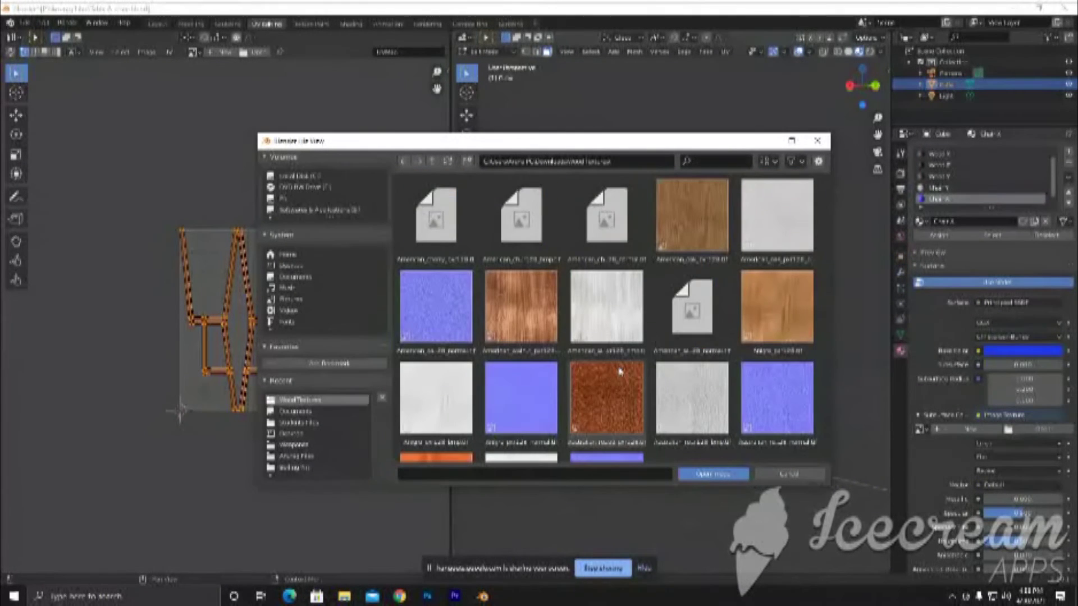
scroll(623, 361, down, 2)
scroll(783, 395, down, 1)
click(784, 396)
click(713, 474)
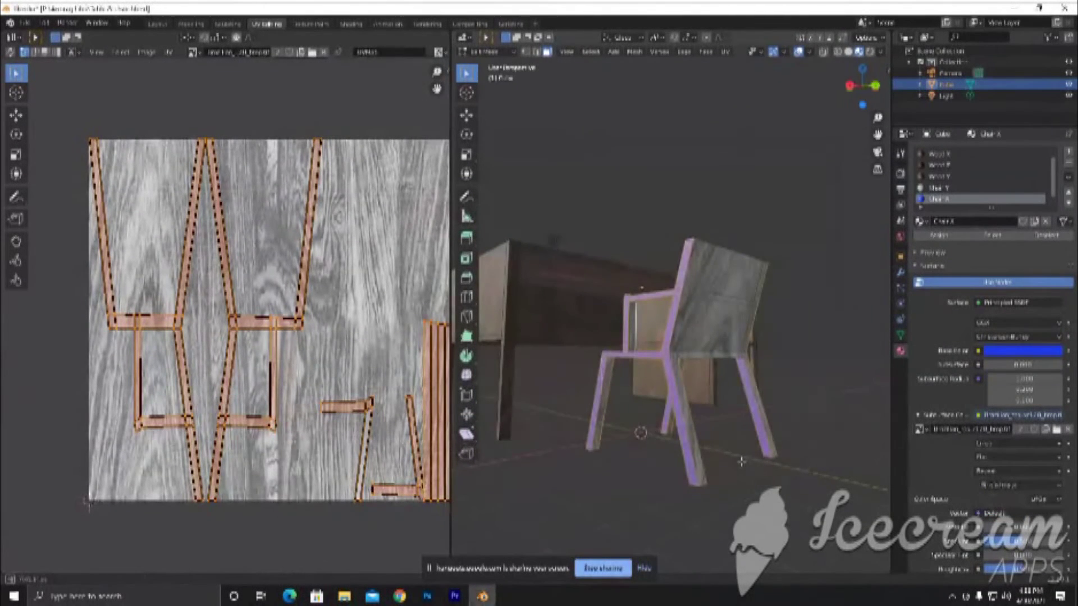
middle_drag(742, 462, 602, 469)
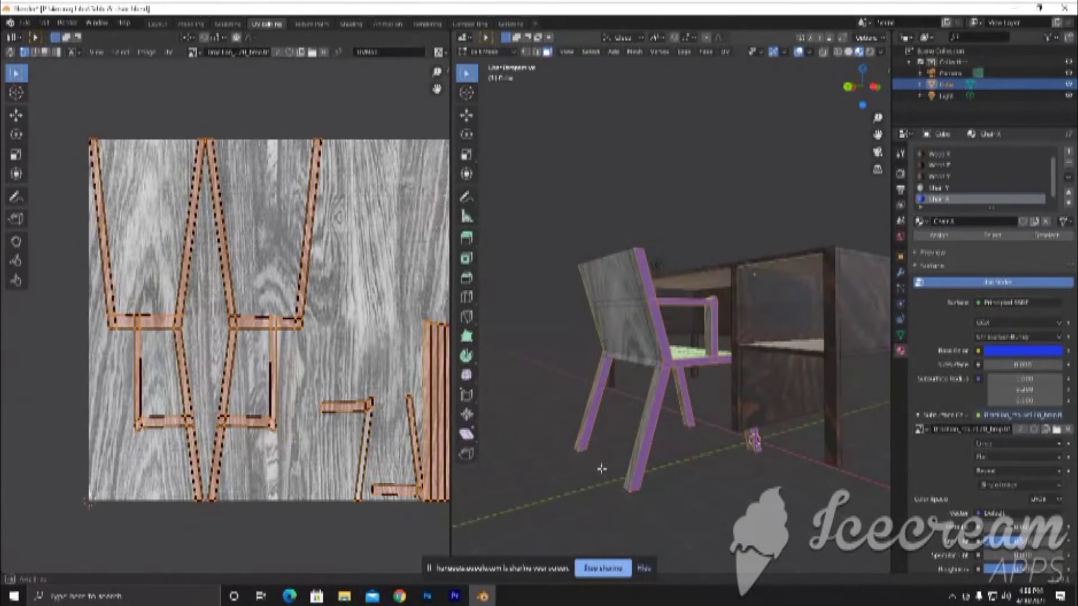
mouse_move(609, 470)
middle_down()
mouse_move(617, 482)
mouse_move(776, 440)
middle_up()
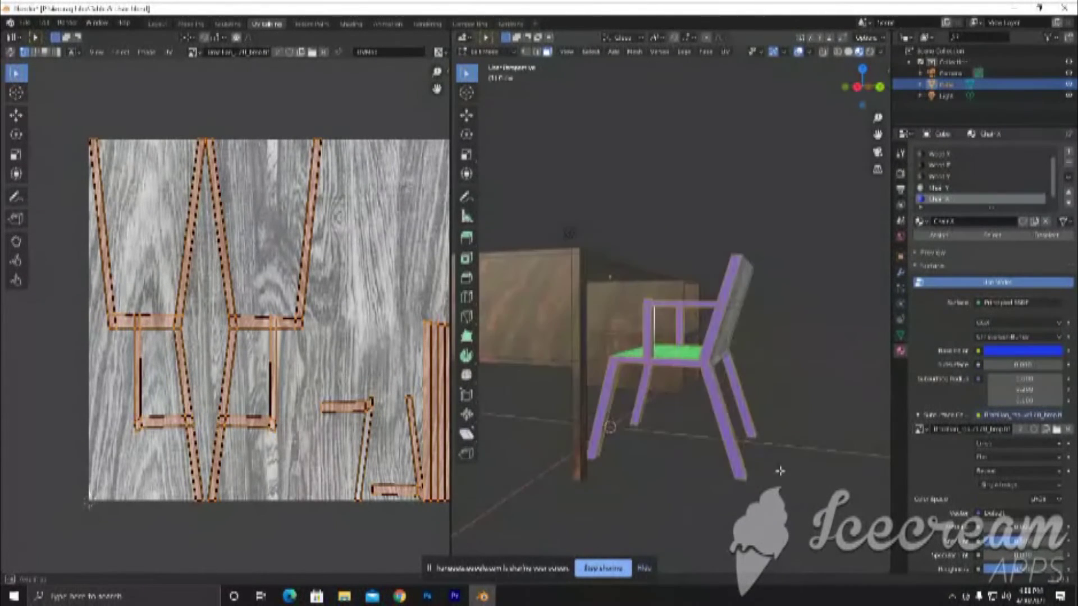
middle_drag(770, 415, 814, 393)
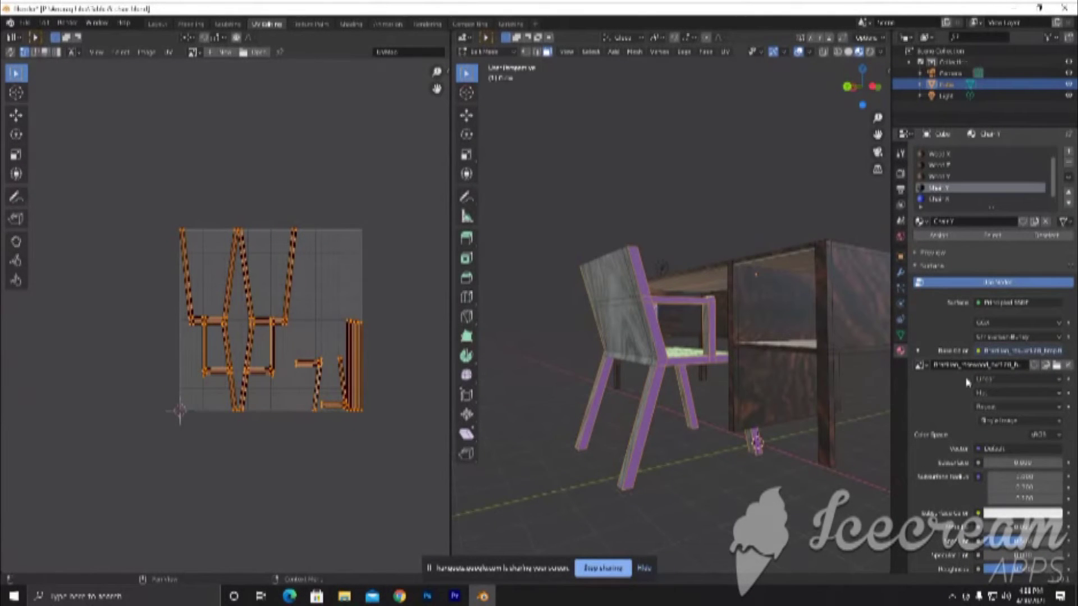
Clear Chair Y's existing base colour image and browse to the Downloads folder
click(1067, 364)
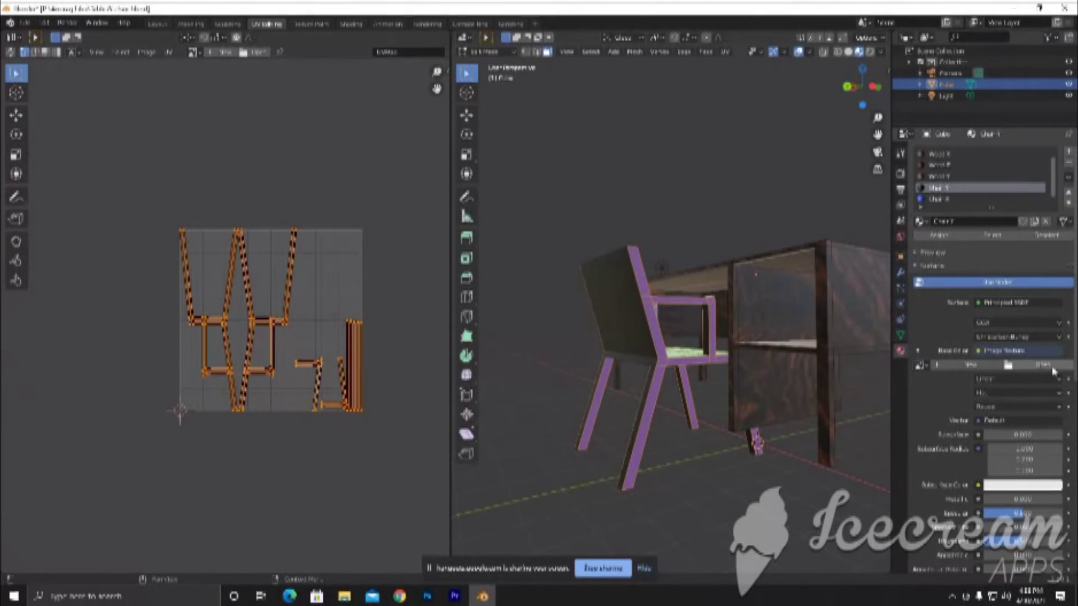
click(1052, 368)
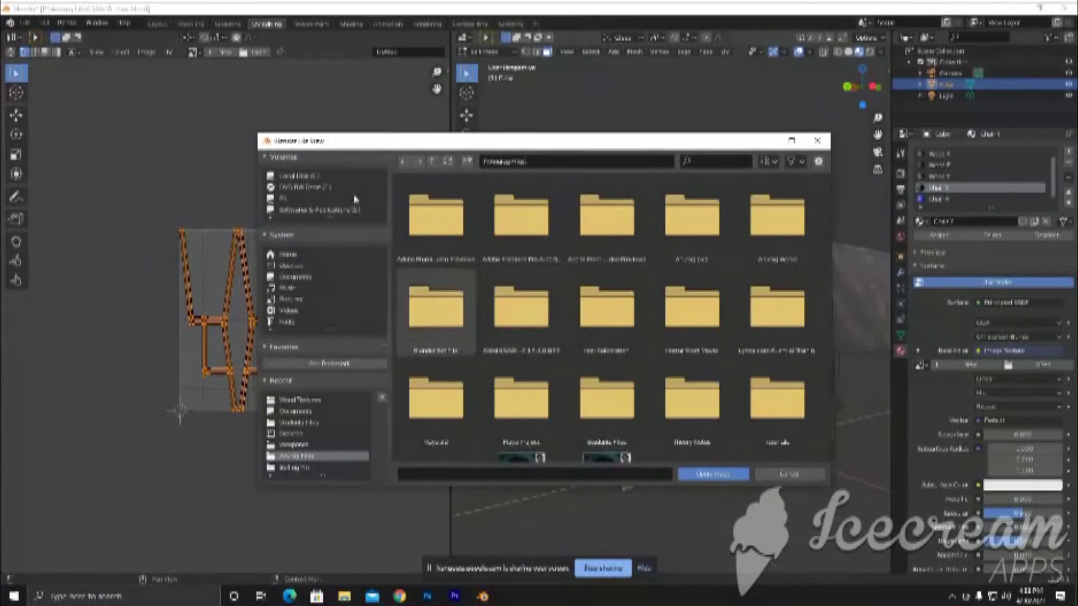
click(297, 176)
double_click(449, 315)
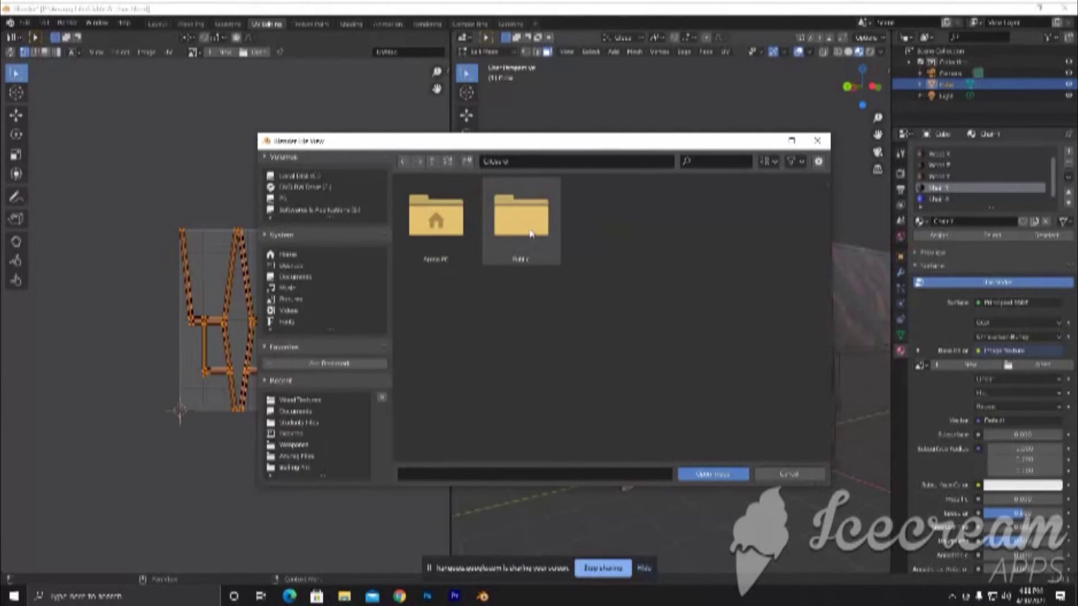
click(454, 227)
double_click(454, 227)
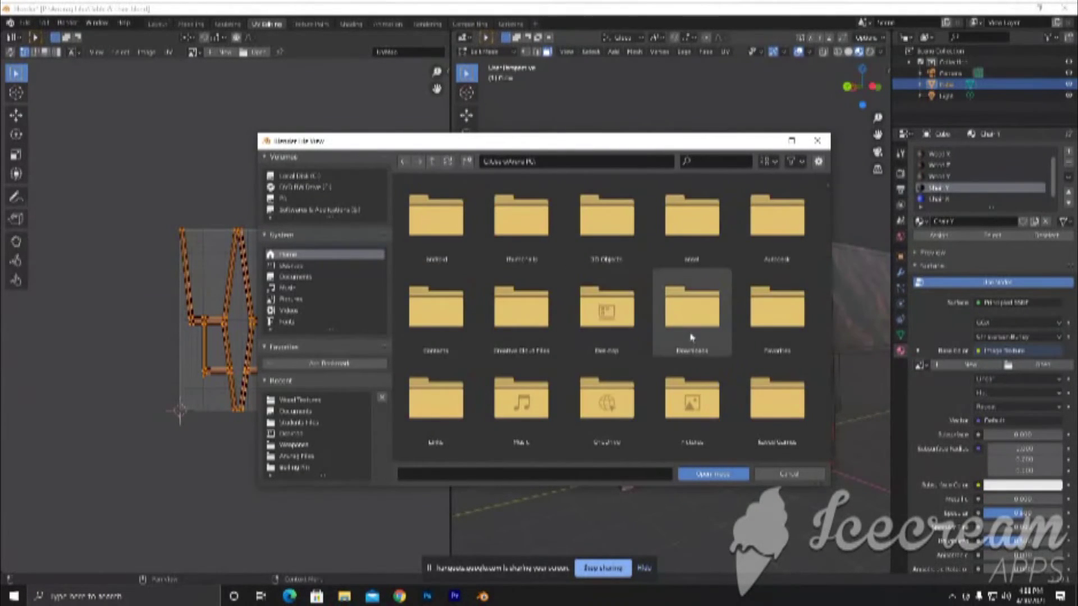
click(710, 332)
double_click(711, 332)
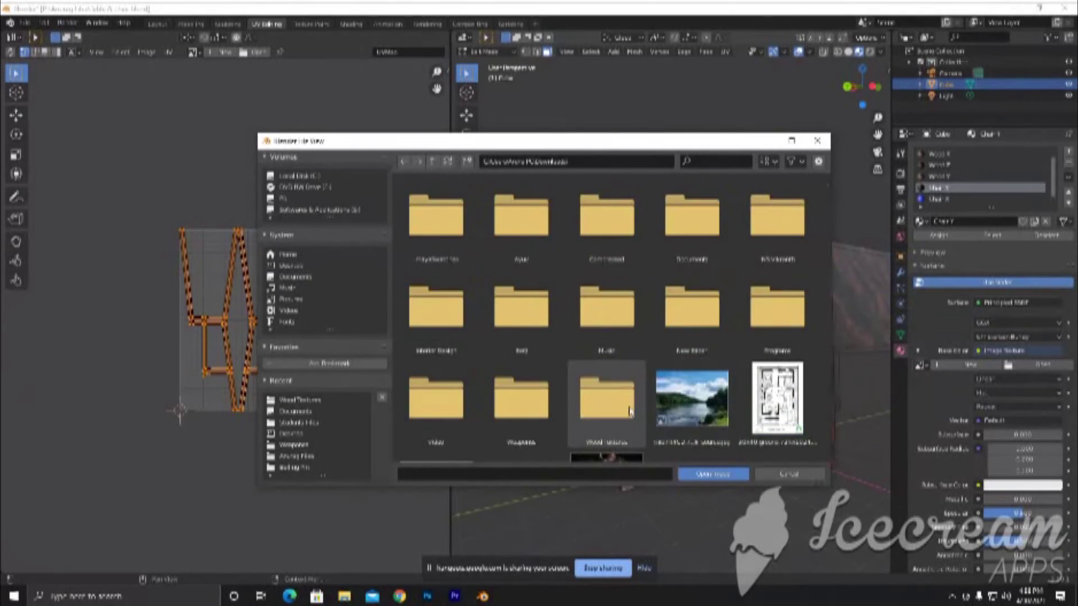
Load the grey wood image from Wood Textures, then deselect the chair mesh
double_click(607, 399)
scroll(661, 395, down, 3)
click(772, 354)
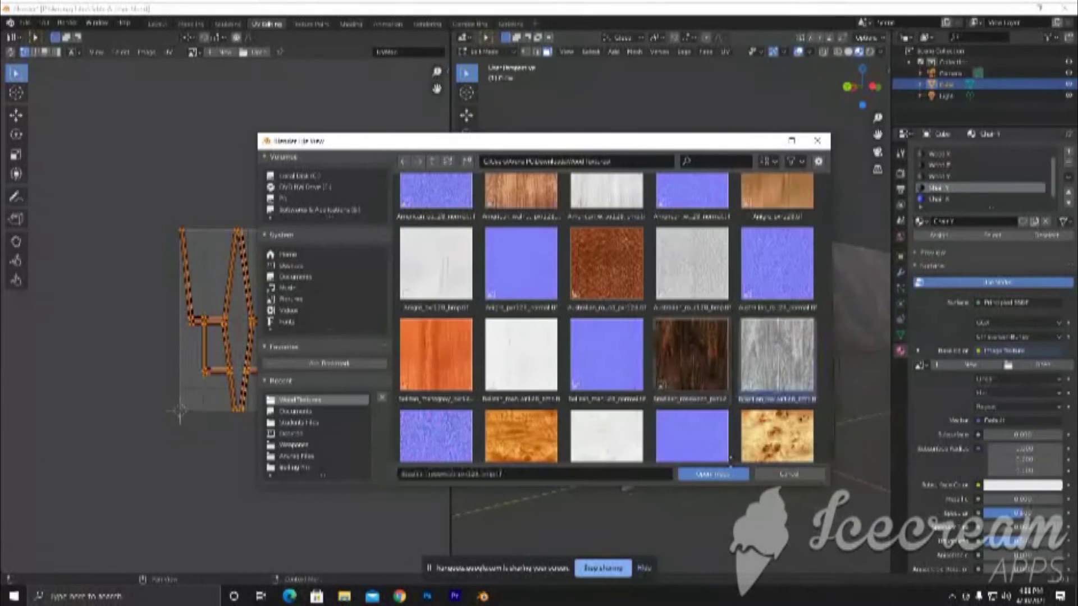
click(723, 474)
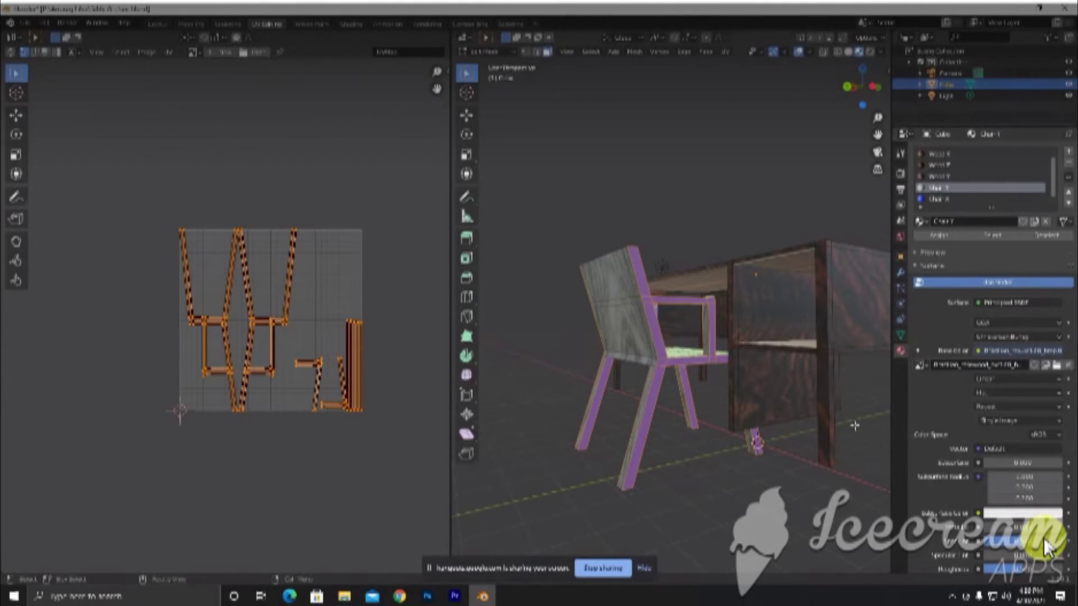
click(692, 452)
middle_drag(691, 449, 689, 495)
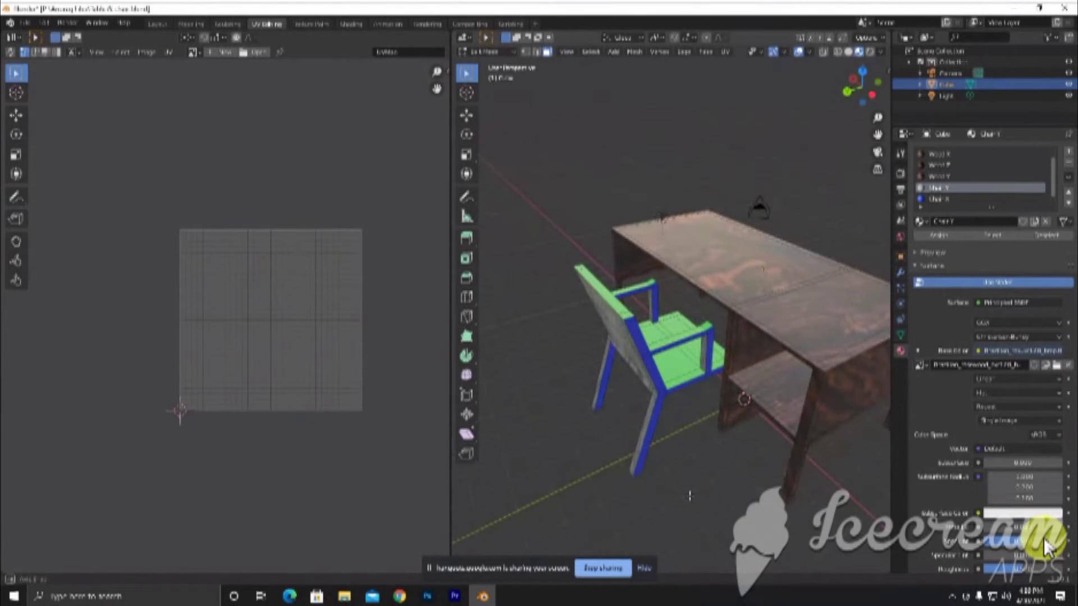
Select the whole chair mesh and link an Image Texture to Chair X's Base Color
key(a)
click(948, 199)
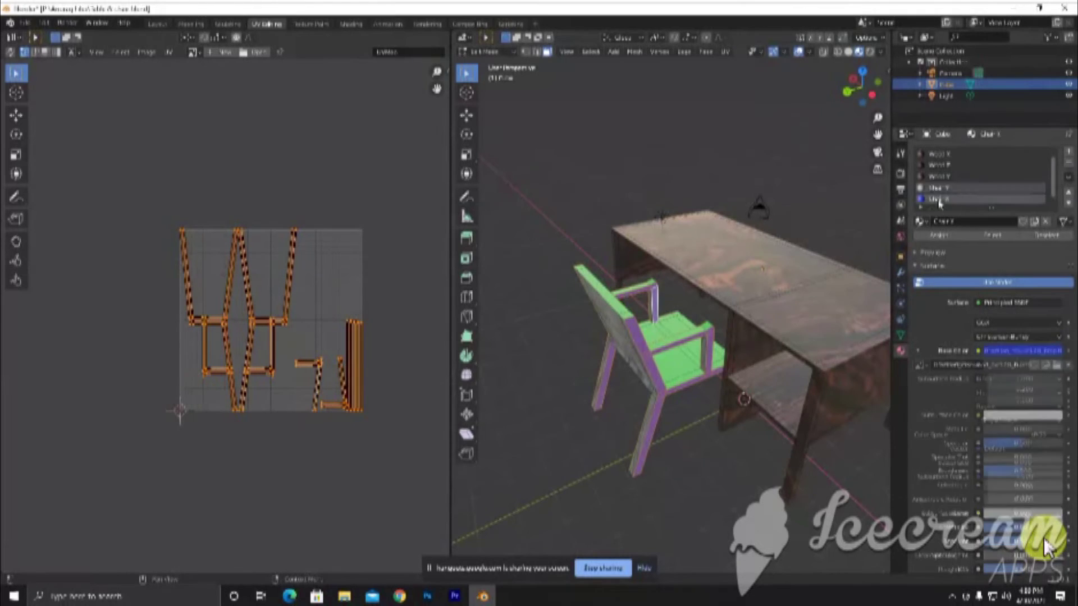
click(977, 351)
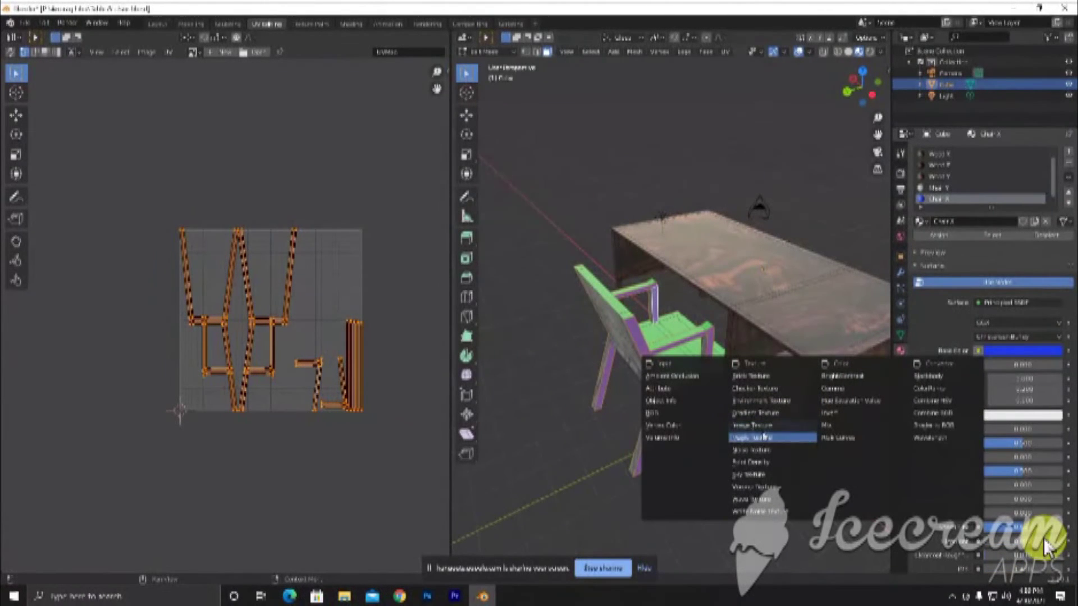
click(752, 425)
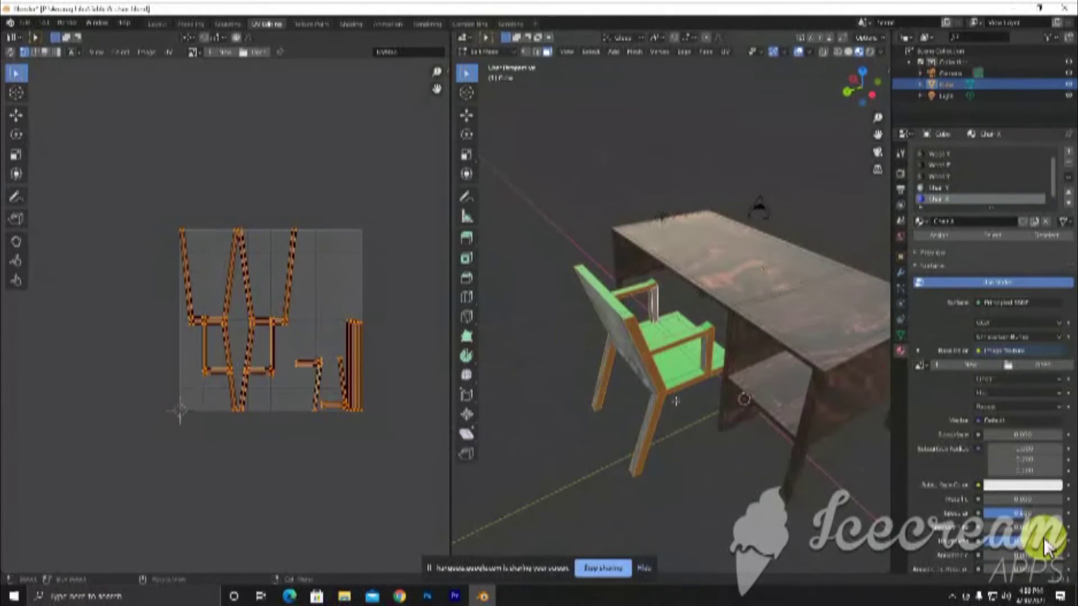
middle_drag(675, 402, 729, 393)
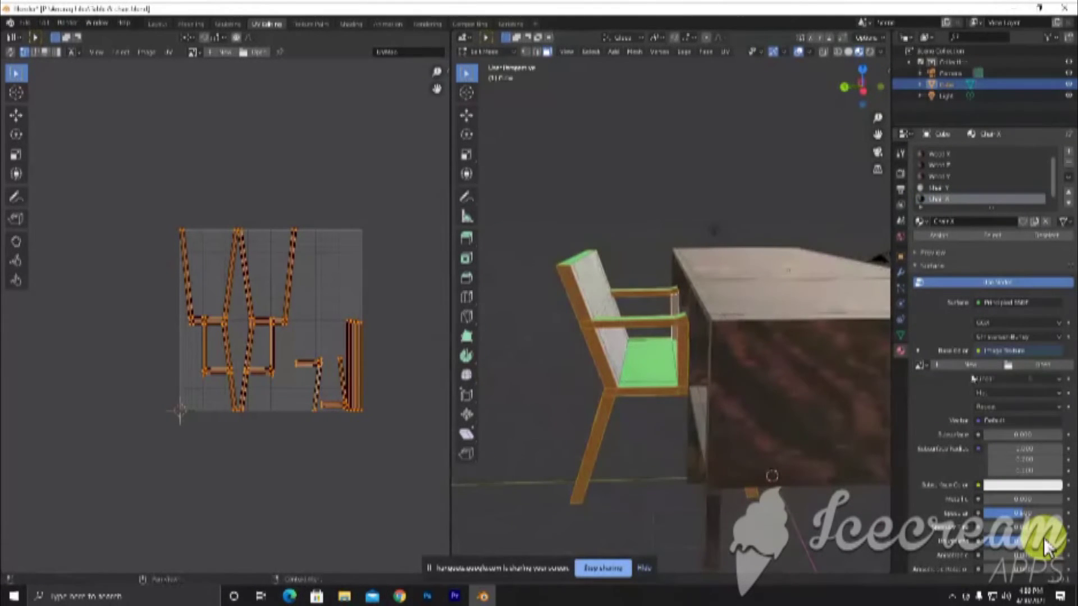
Load the grey wood image from Downloads/Wood textures into the Chair X texture
click(1043, 365)
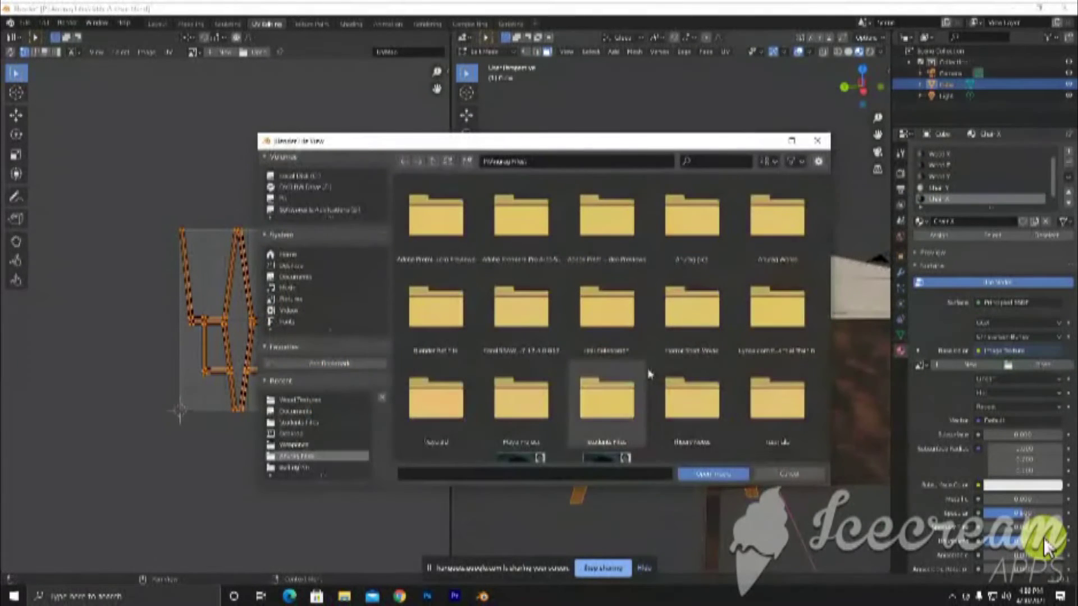
scroll(649, 373, down, 2)
click(298, 175)
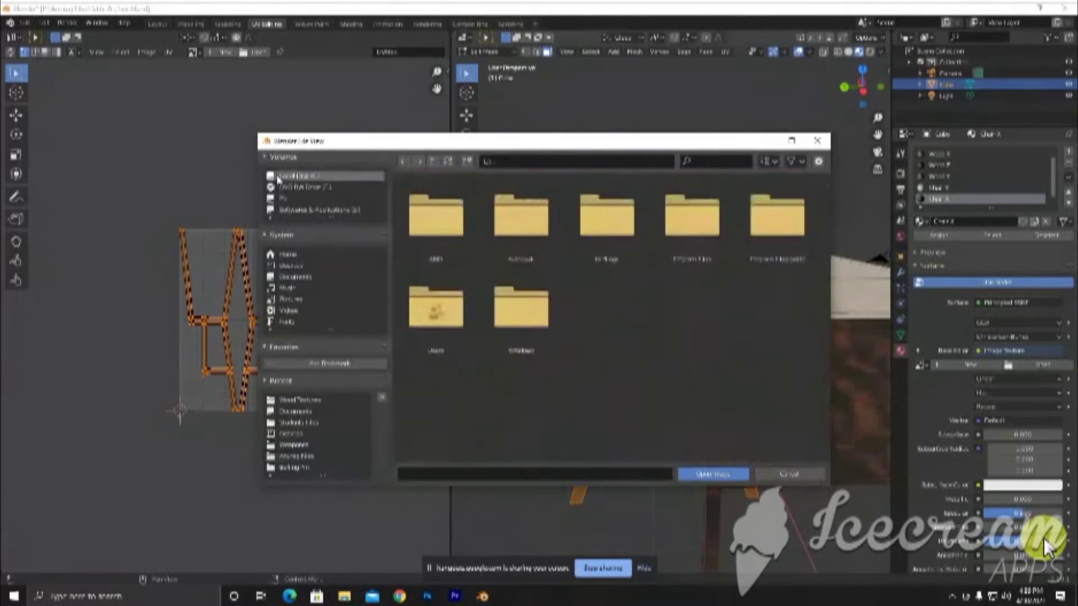
double_click(436, 309)
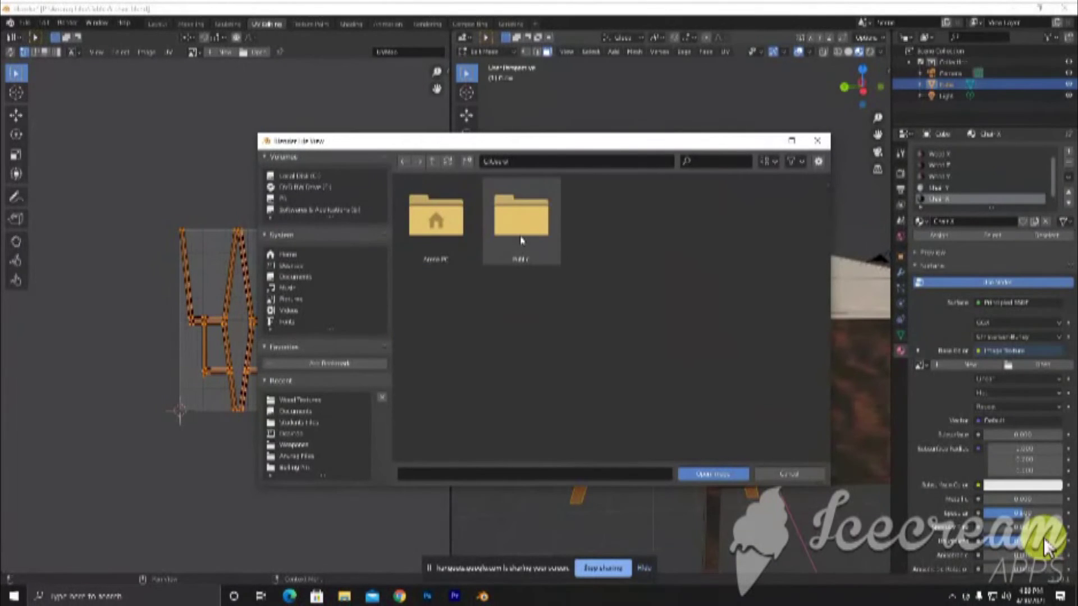
double_click(436, 216)
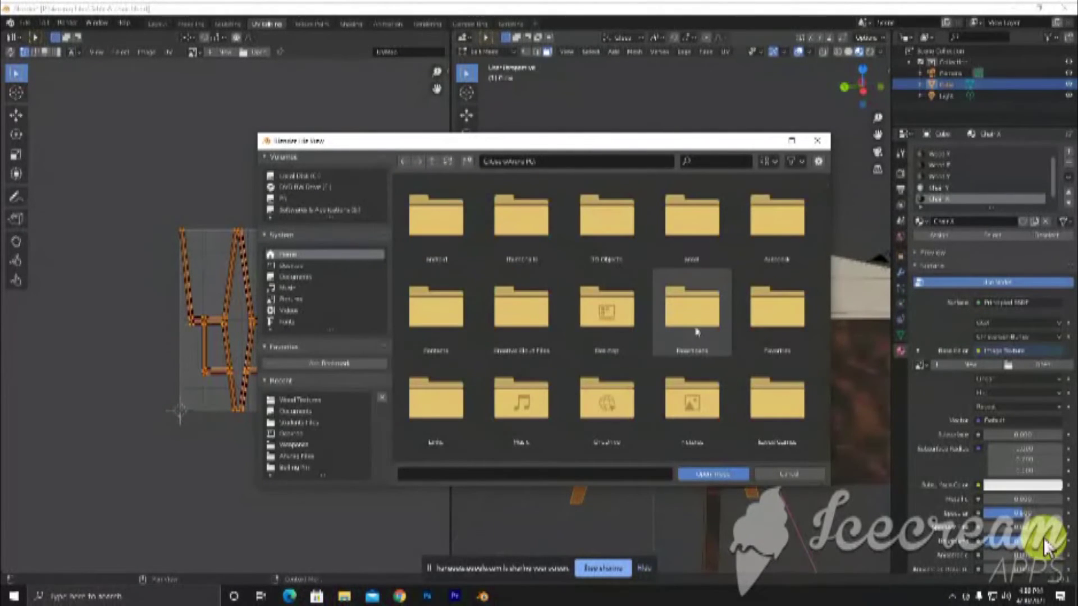
double_click(698, 331)
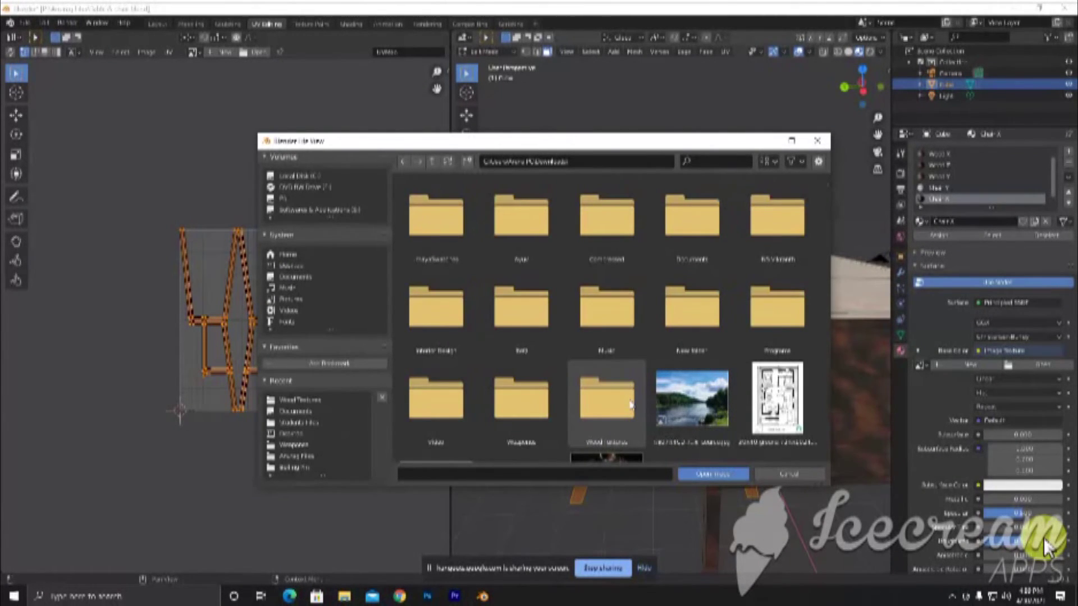
click(631, 403)
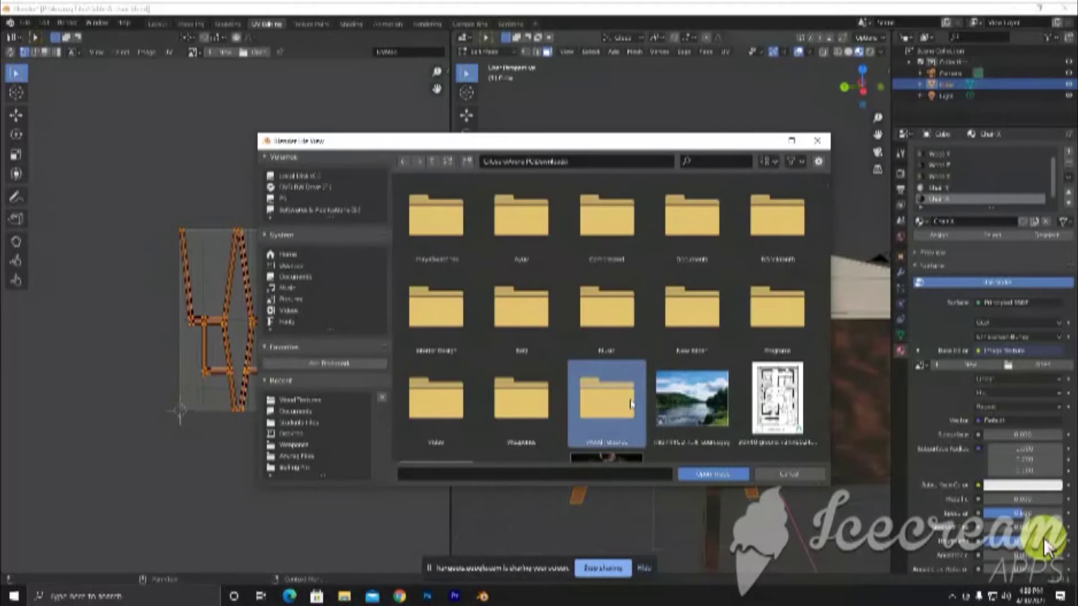
double_click(630, 403)
scroll(683, 334, down, 3)
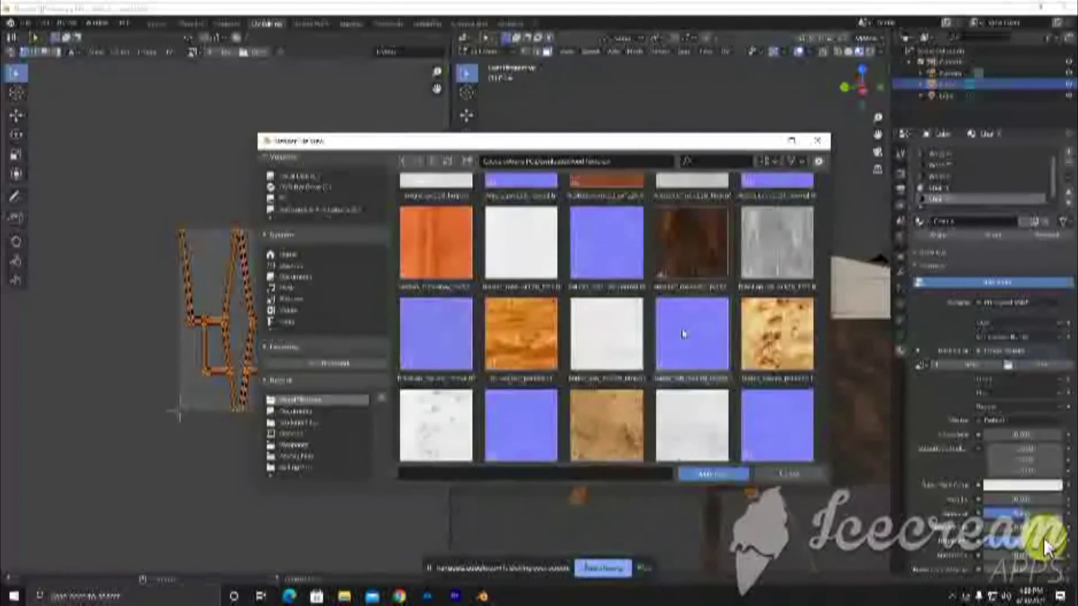
scroll(683, 333, down, 1)
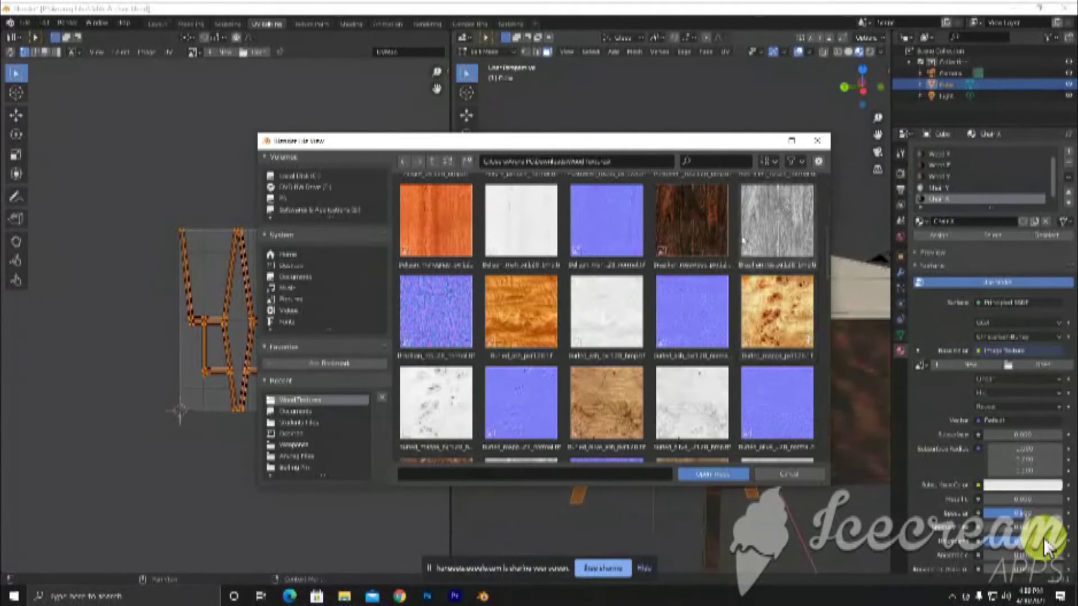
click(724, 237)
click(778, 224)
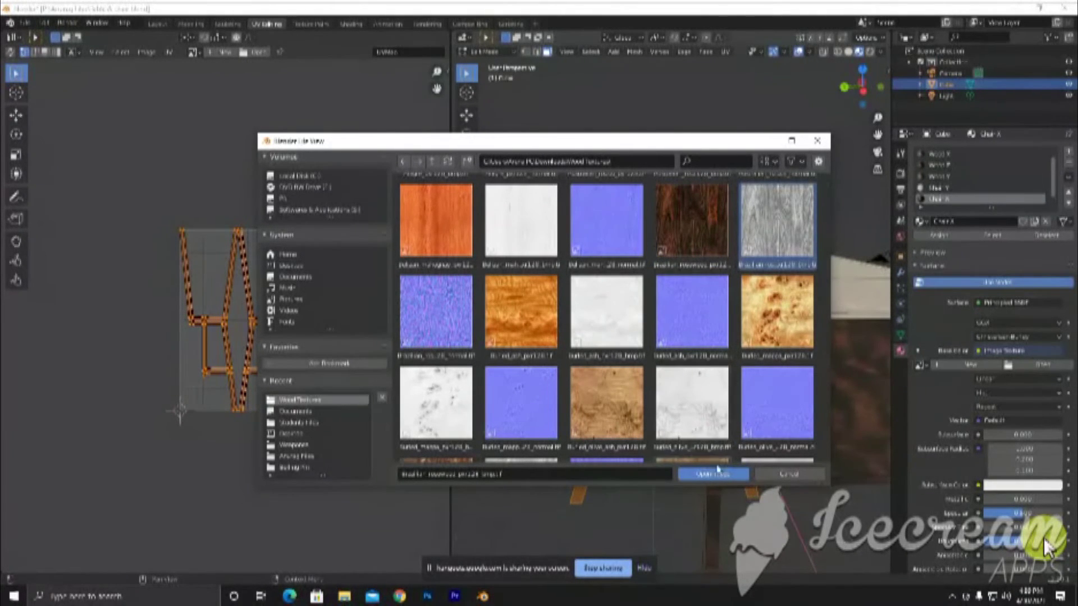
click(716, 475)
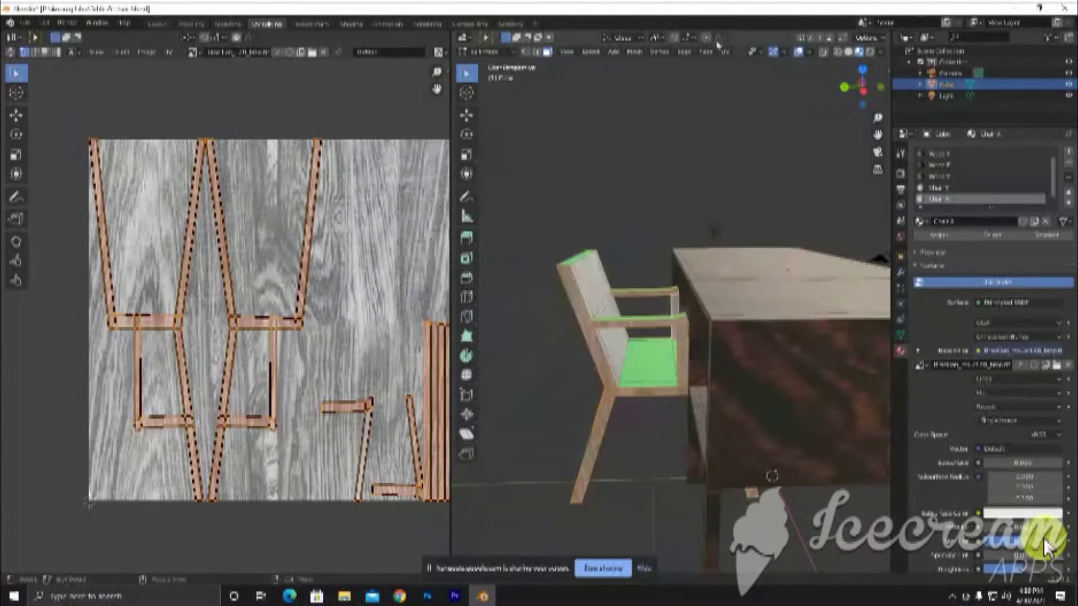
Repack the chair's UVs with Lightmap Pack
click(725, 51)
click(738, 104)
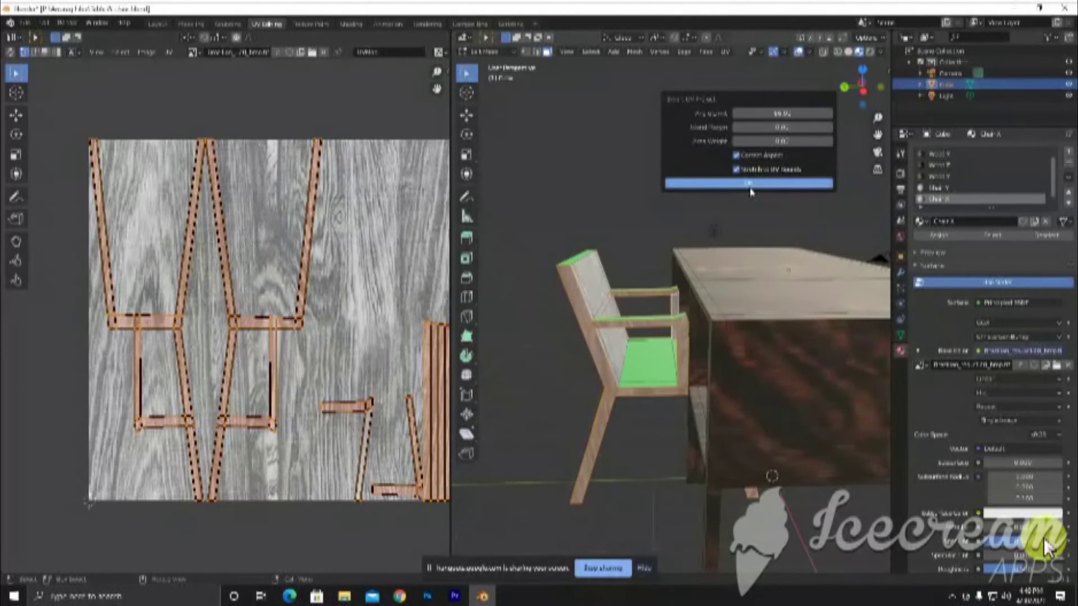
click(749, 185)
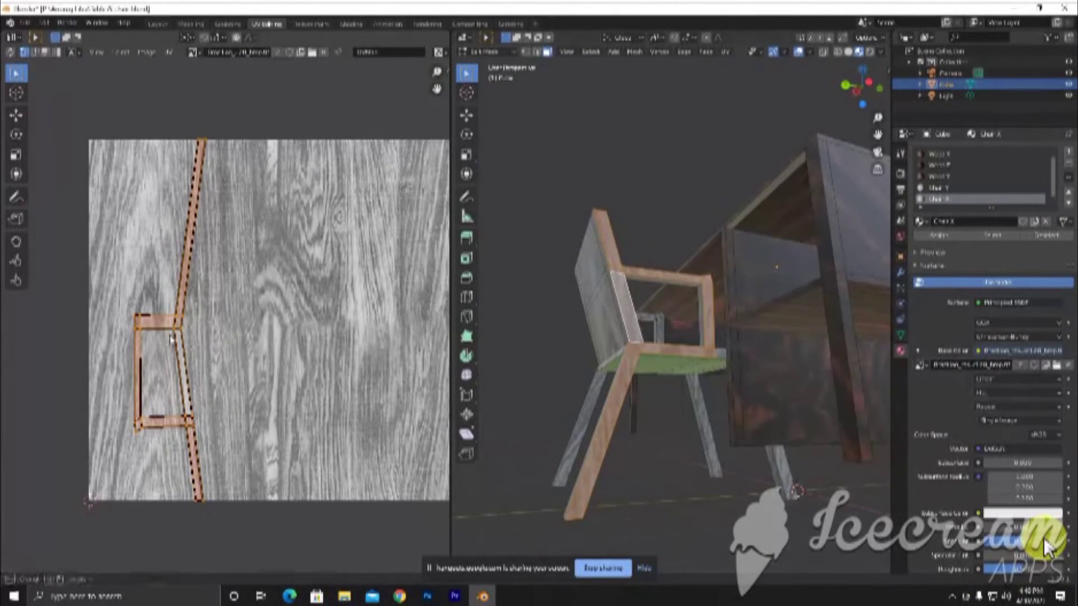
Move the chair-arm UV vertices into a straight vertical strip
click(185, 336)
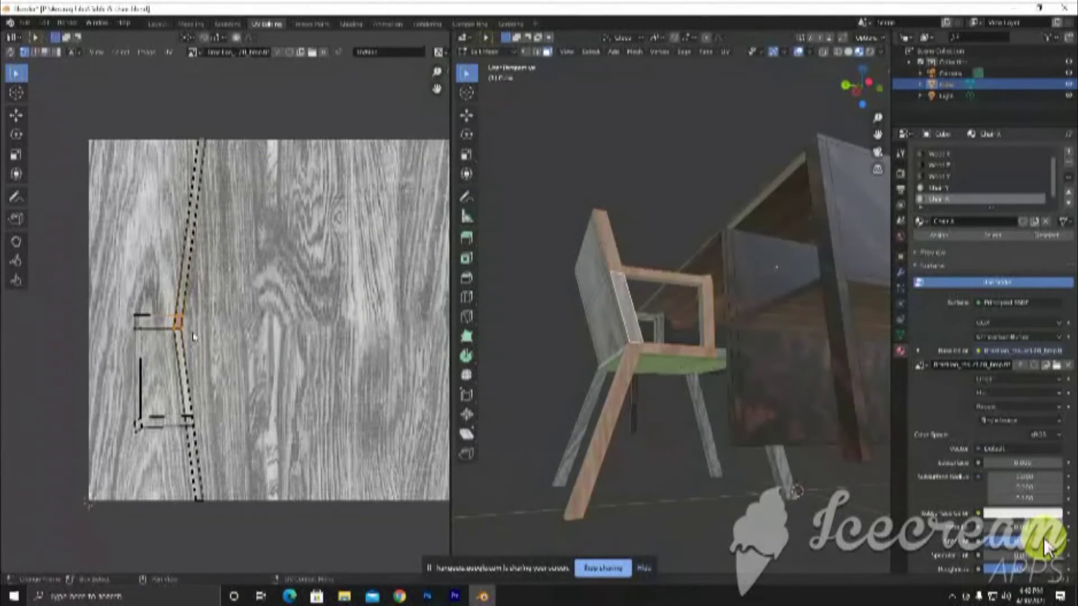
key(shift+space)
key(g)
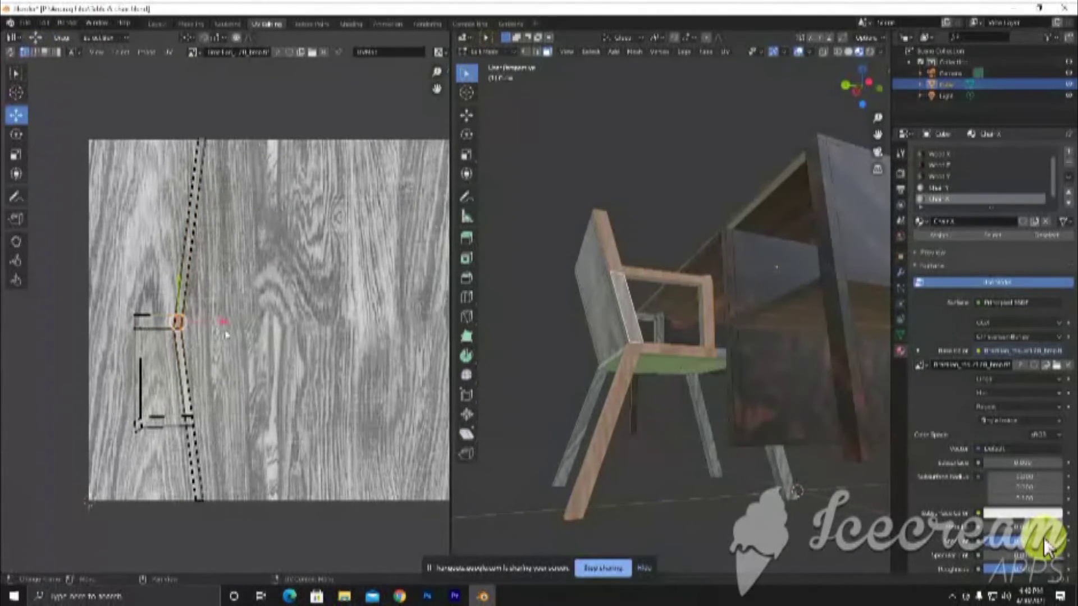
drag(224, 322, 238, 321)
drag(241, 321, 245, 322)
click(223, 426)
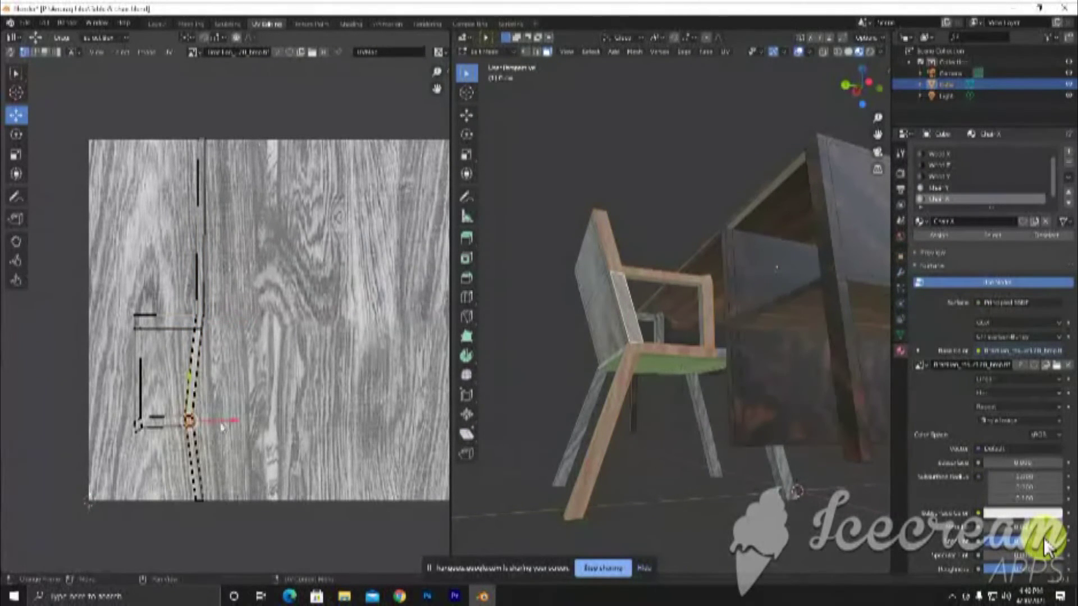
drag(242, 420, 243, 420)
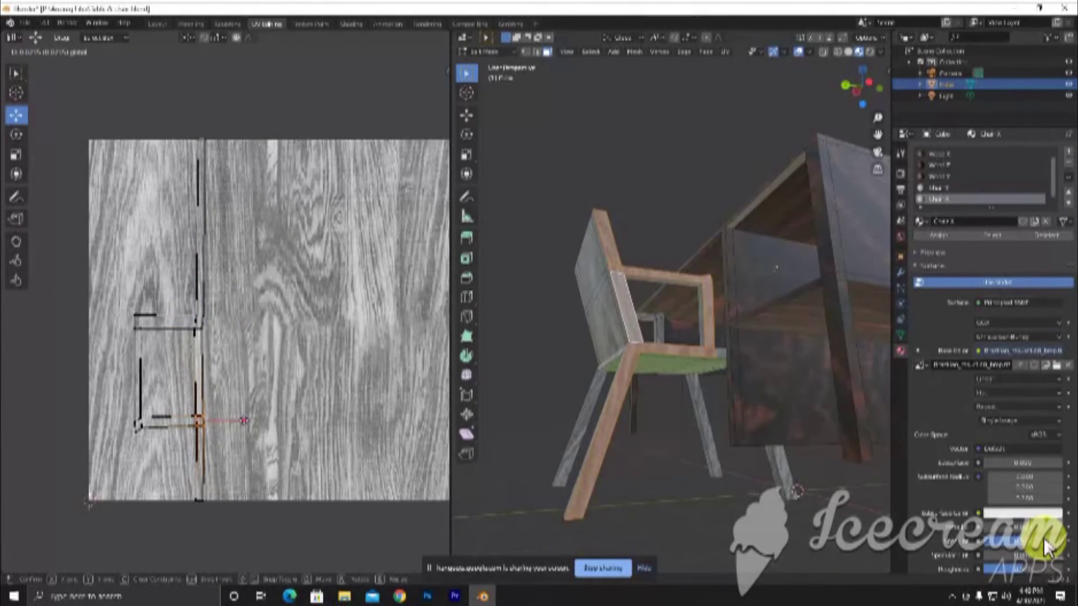
click(647, 436)
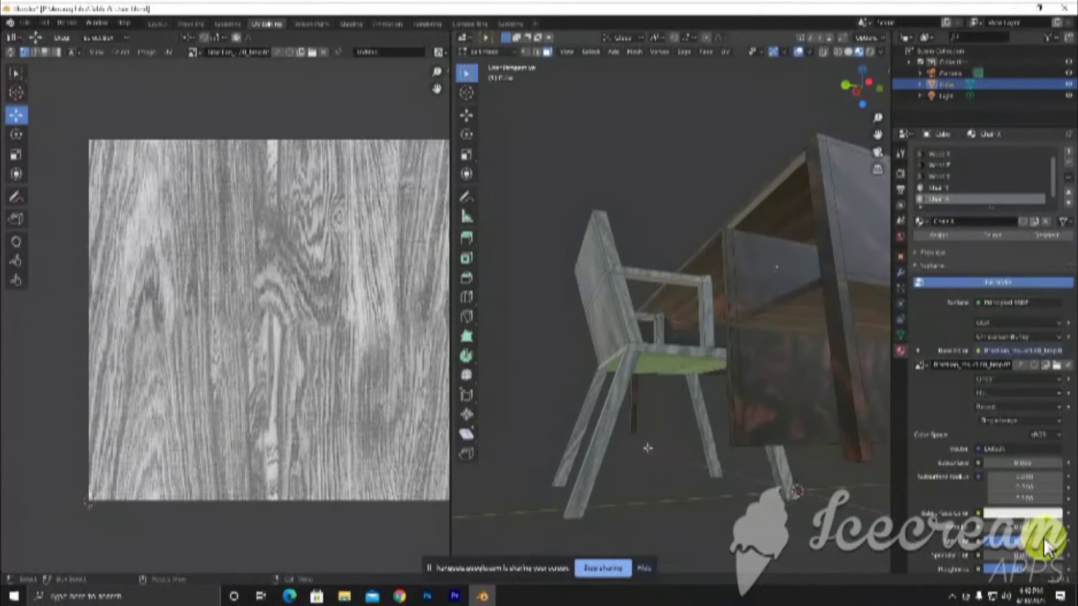
Select the front chair leg and switch the UV editor to vertex selection
middle_drag(647, 447, 670, 480)
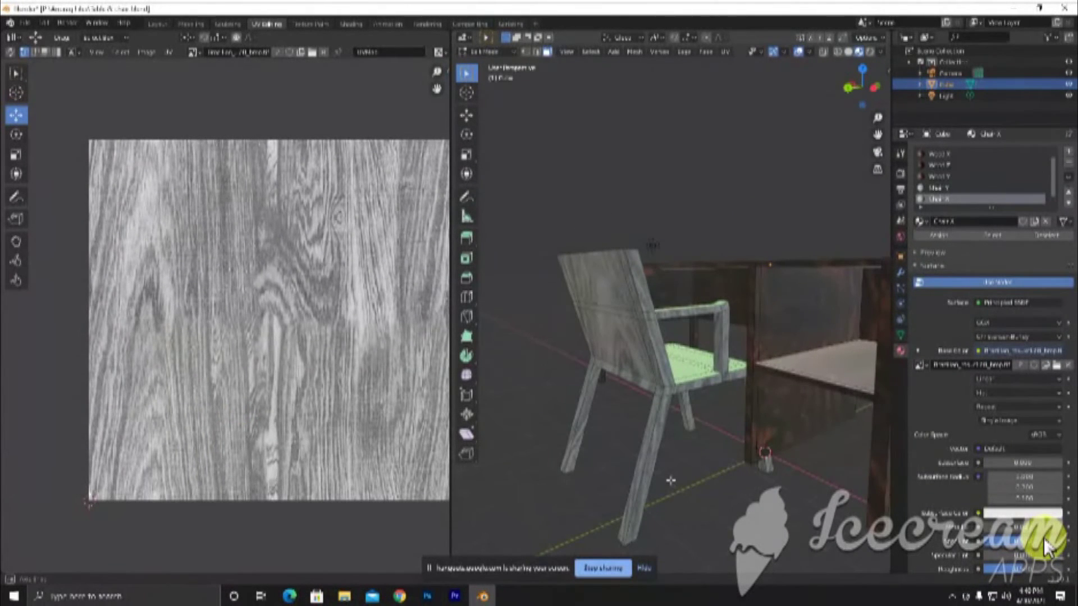
middle_drag(670, 481, 677, 486)
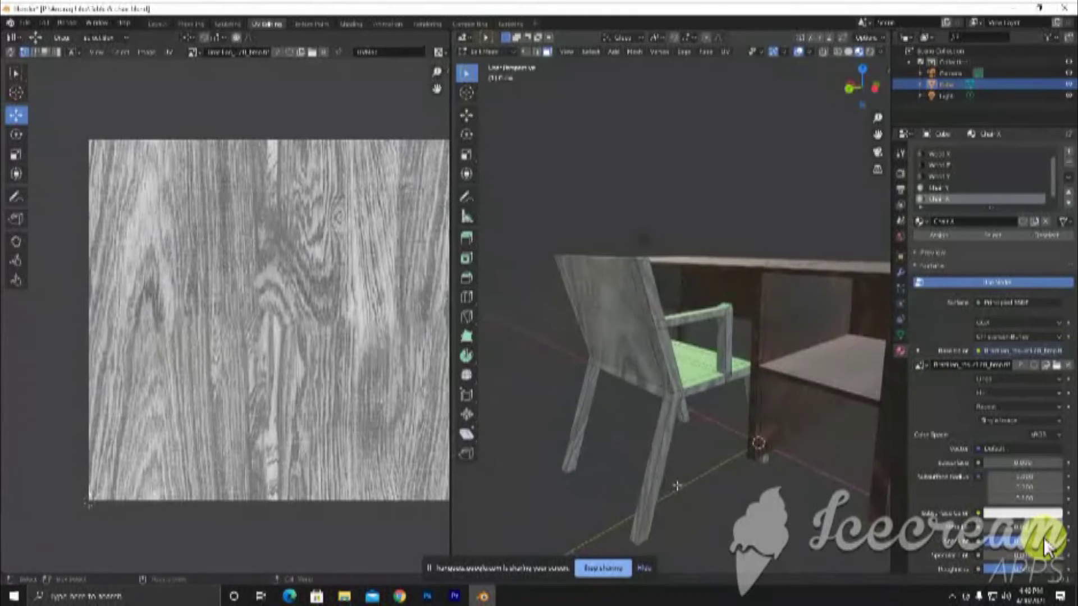
click(665, 443)
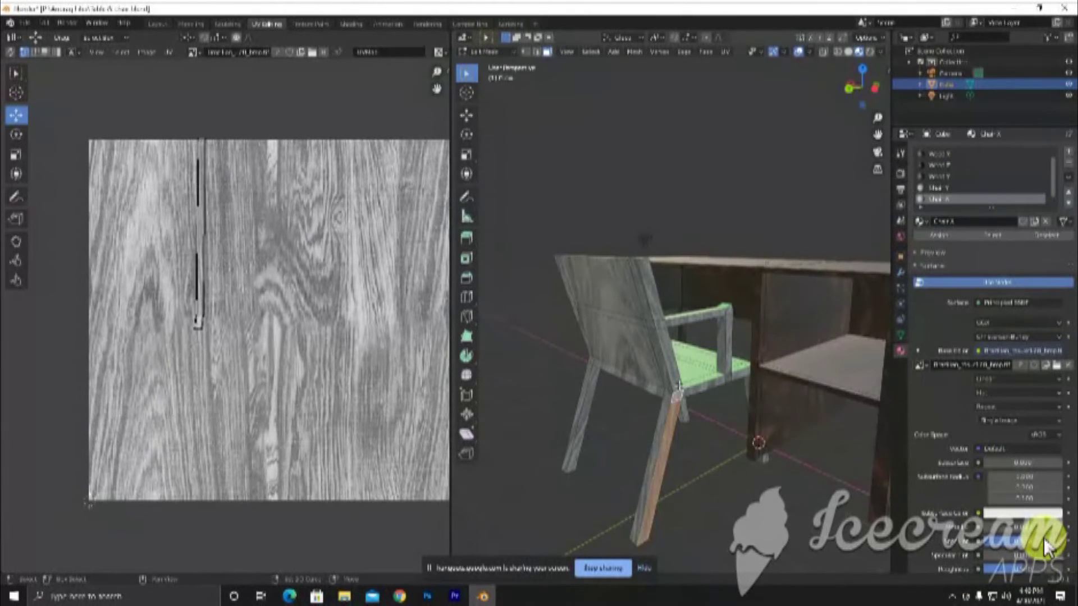
shift+click(678, 387)
click(25, 52)
click(45, 52)
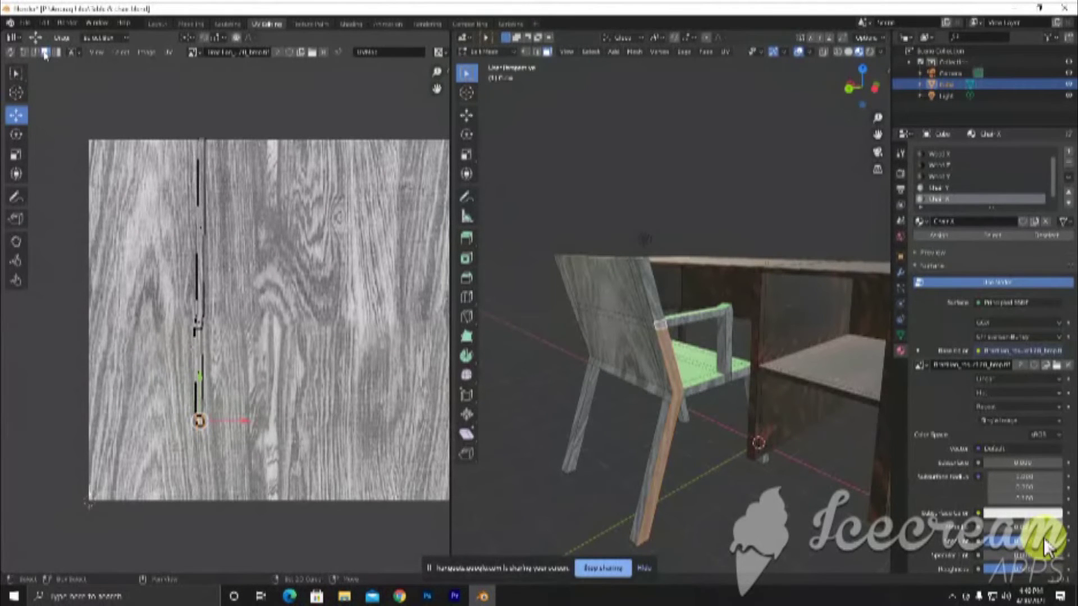
click(25, 52)
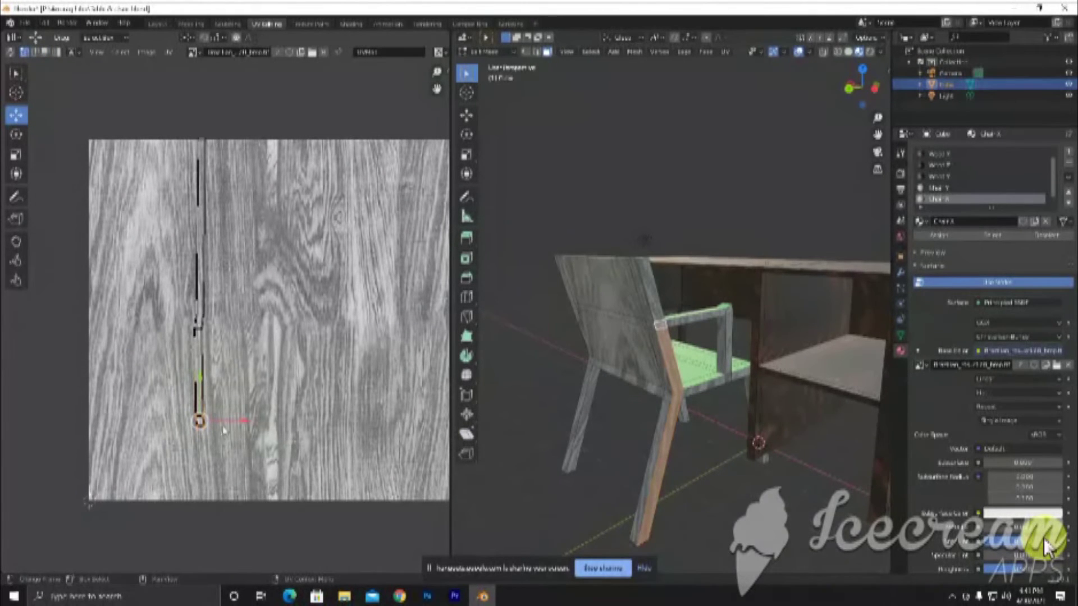
Move the leg strip's UV vertices into line so the strip runs straight
click(190, 425)
key(g)
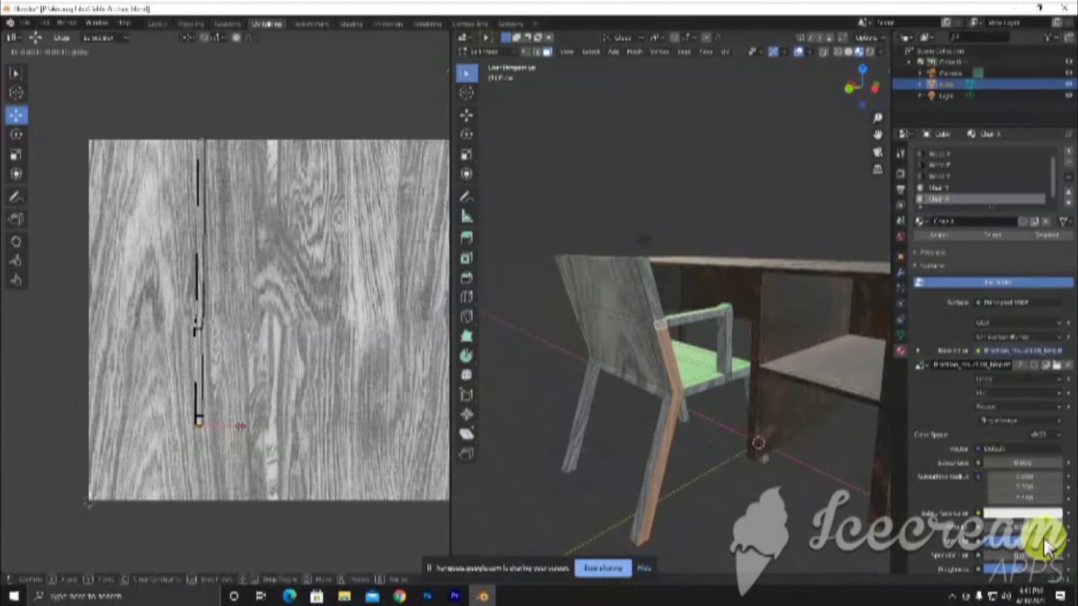
click(213, 340)
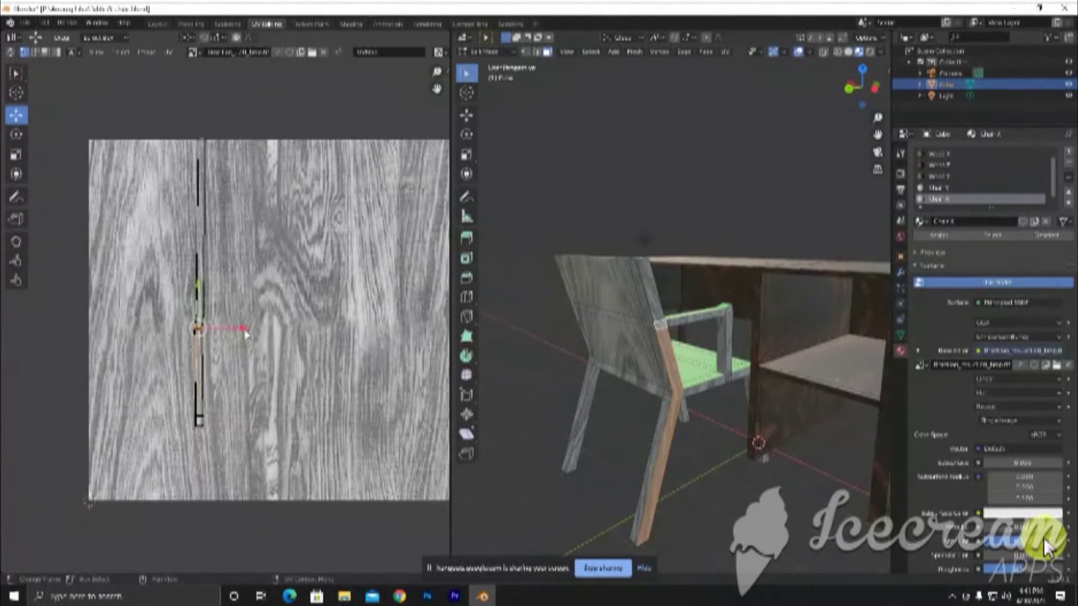
key(g)
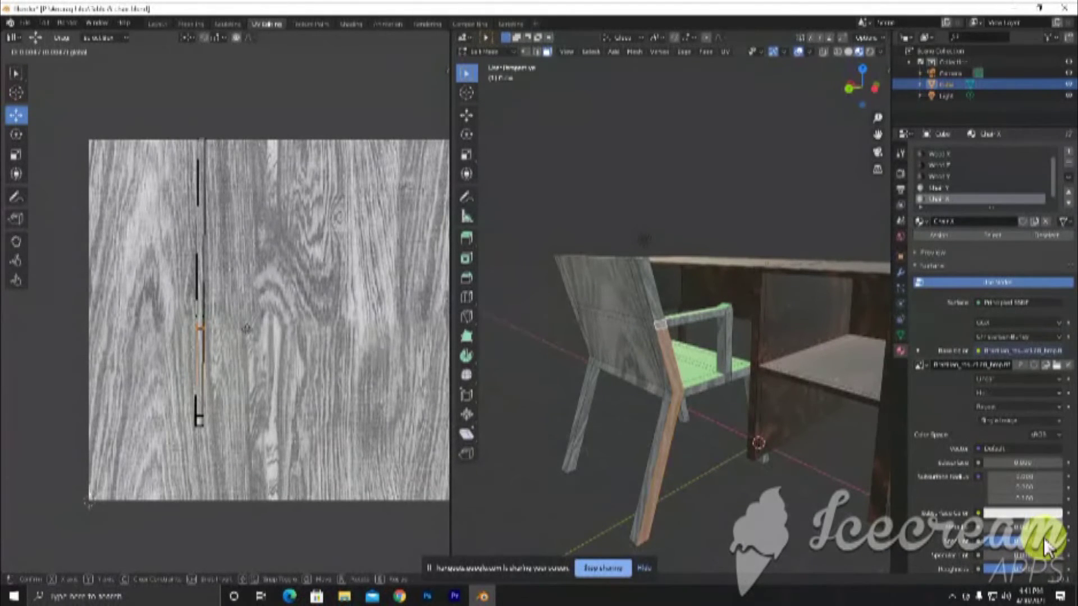
click(247, 328)
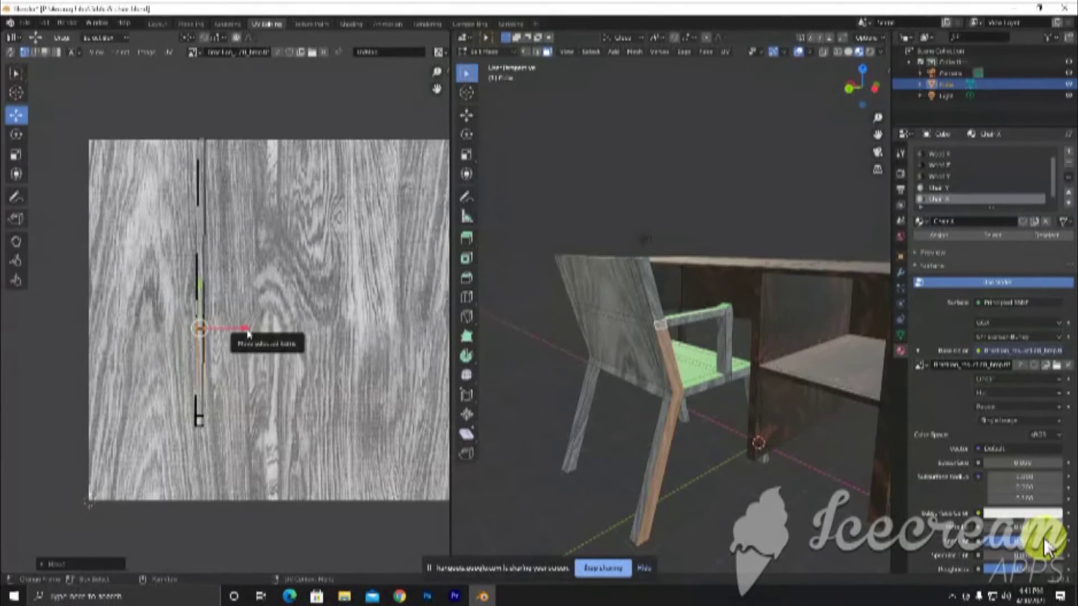
click(662, 489)
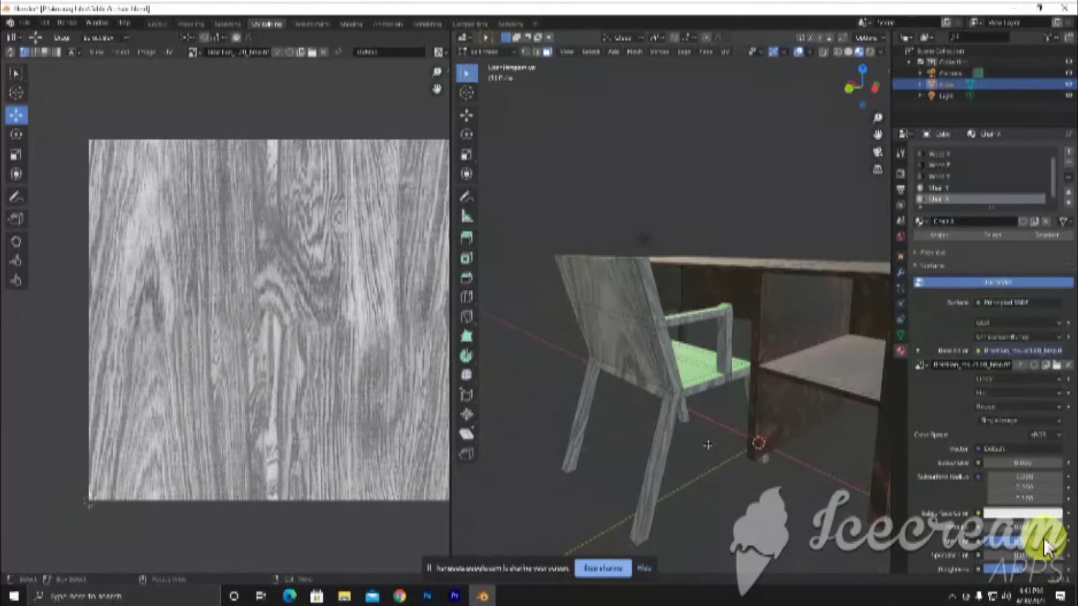
mouse_move(710, 468)
middle_down()
mouse_move(799, 434)
mouse_move(671, 298)
middle_up()
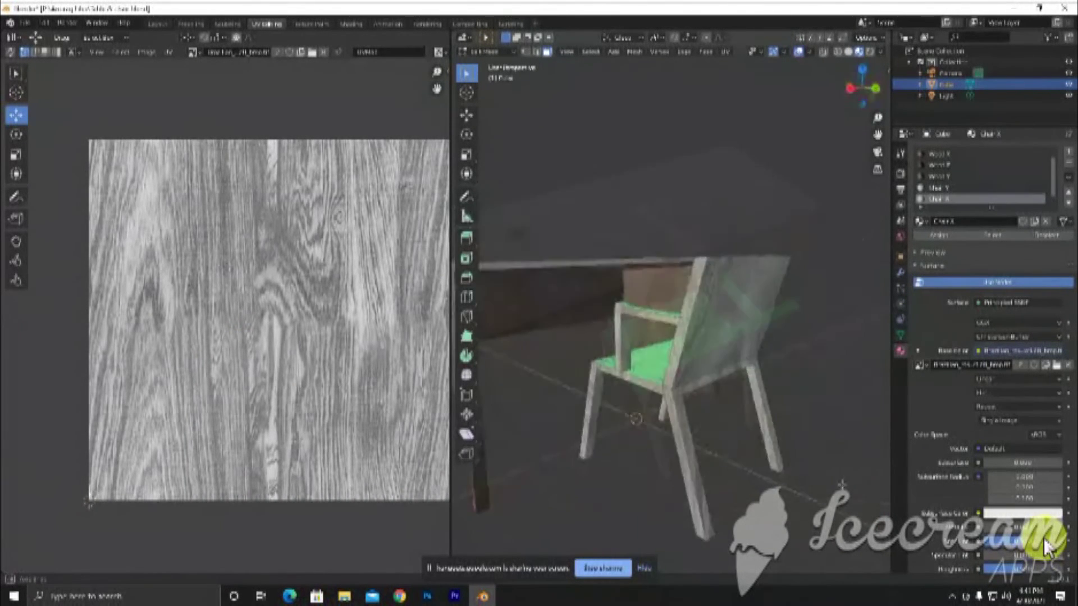
Select the seat's top, side and front faces while orbiting around the chair
click(616, 330)
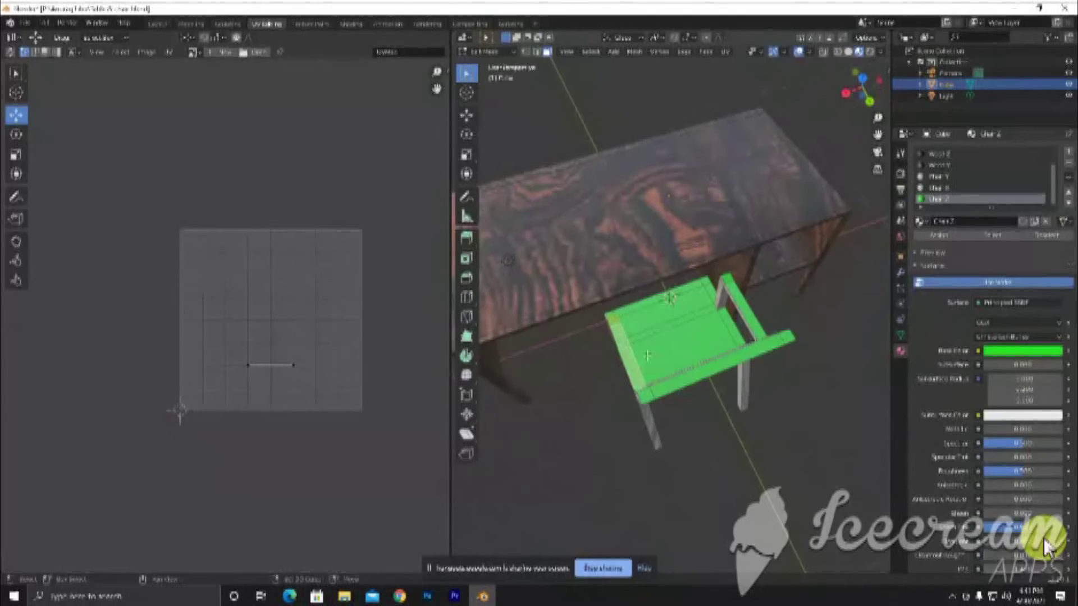
click(653, 356)
click(617, 312)
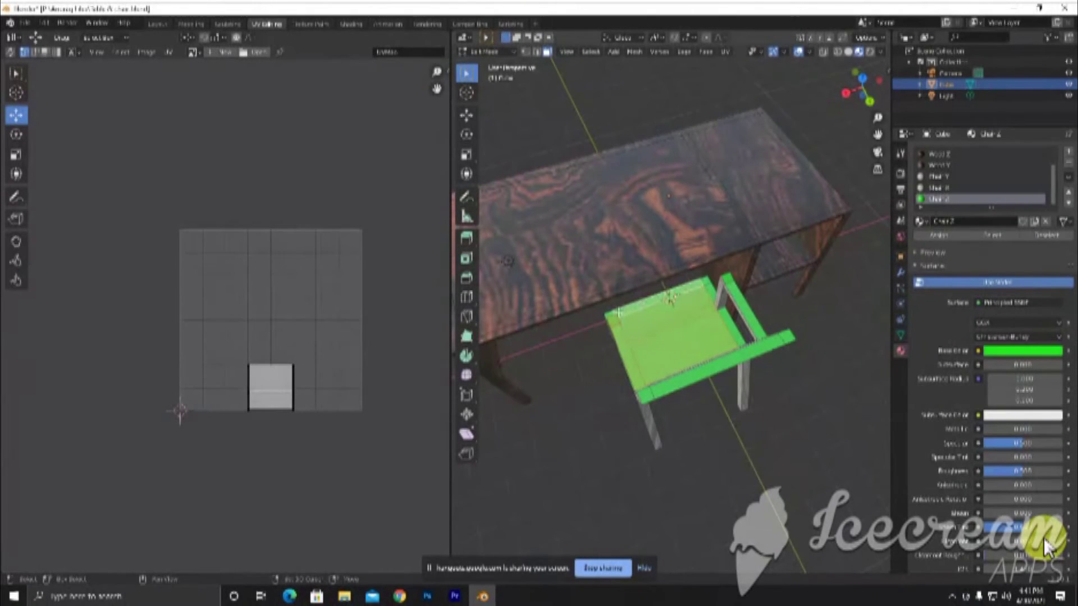
middle_drag(621, 323, 572, 325)
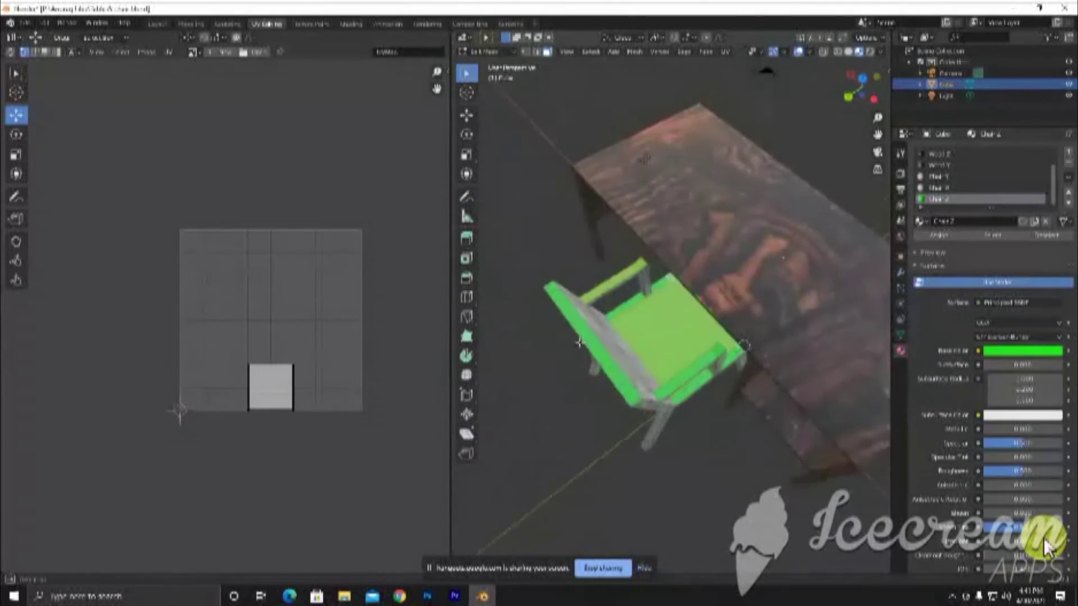
click(724, 370)
click(694, 389)
click(697, 353)
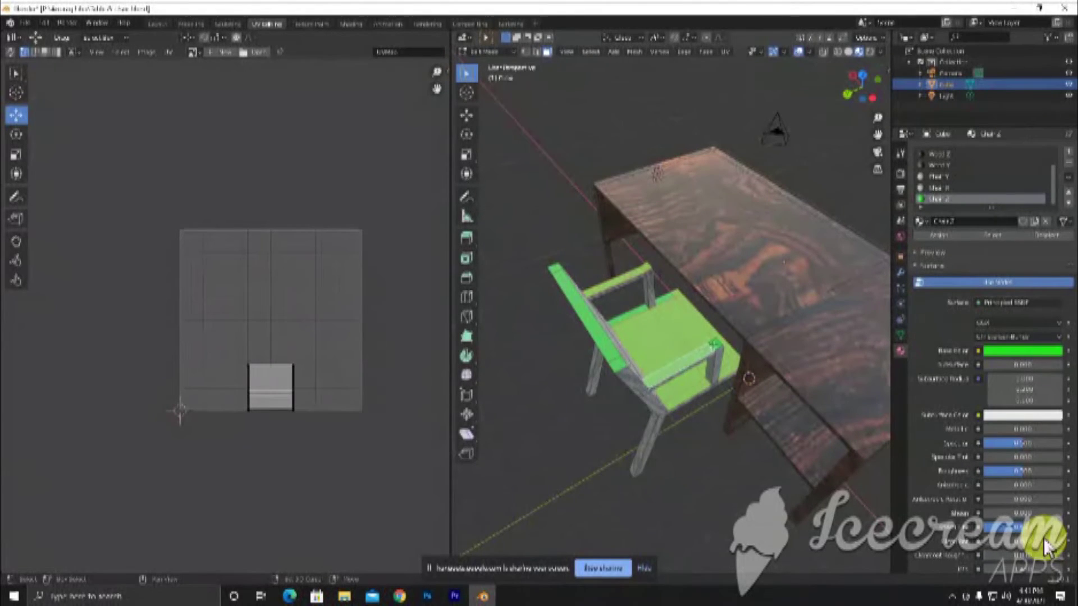
click(582, 341)
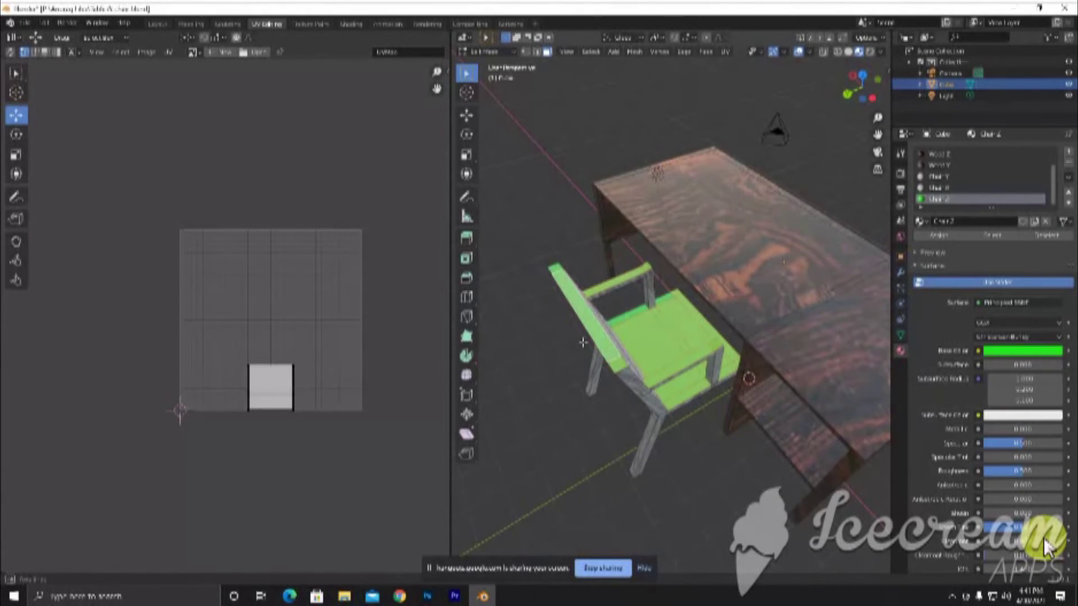
middle_drag(583, 340, 678, 380)
middle_drag(657, 315, 666, 389)
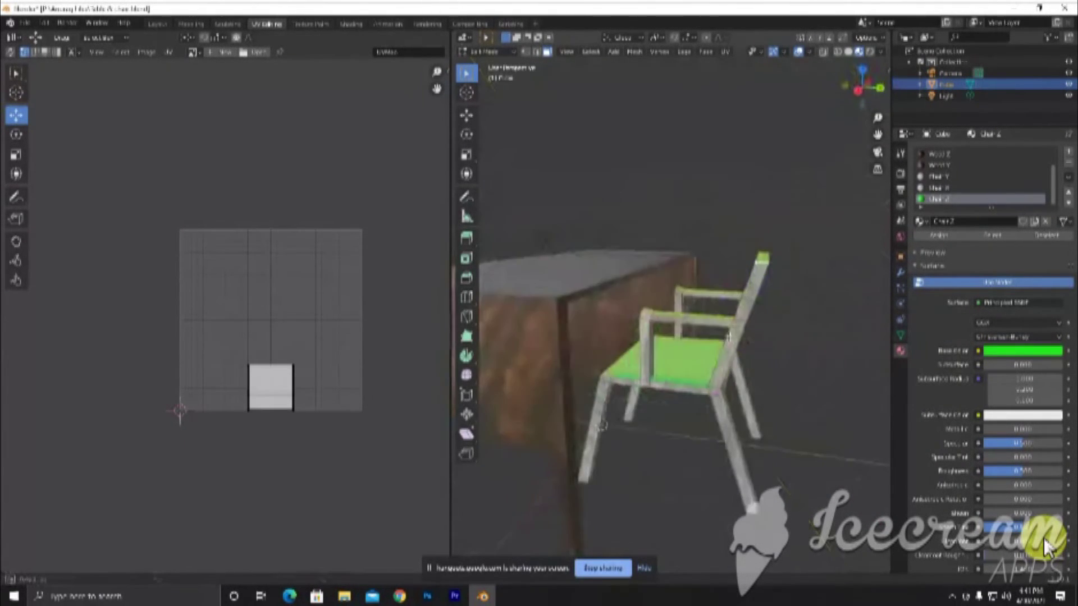
click(666, 389)
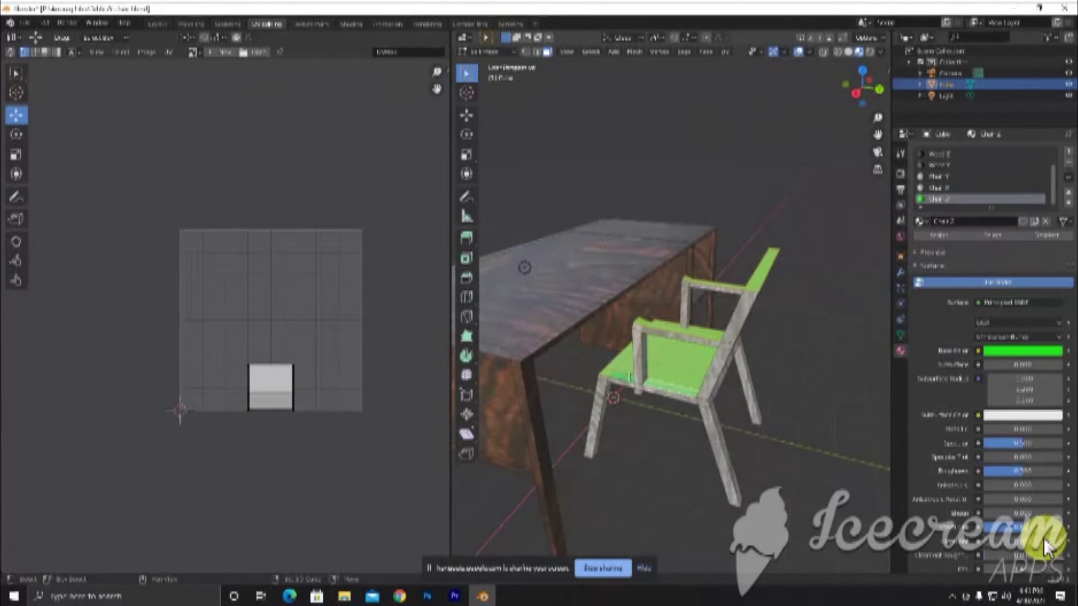
Add the seat underside, edge strip and both leg end faces to the selection
middle_drag(629, 376, 618, 370)
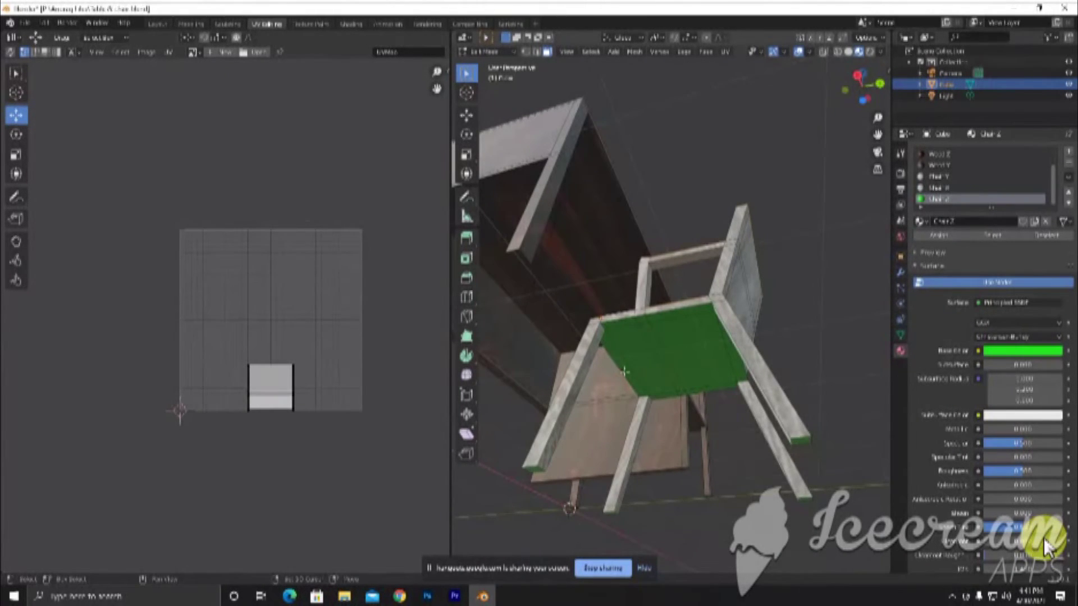
shift+click(624, 371)
shift+click(671, 385)
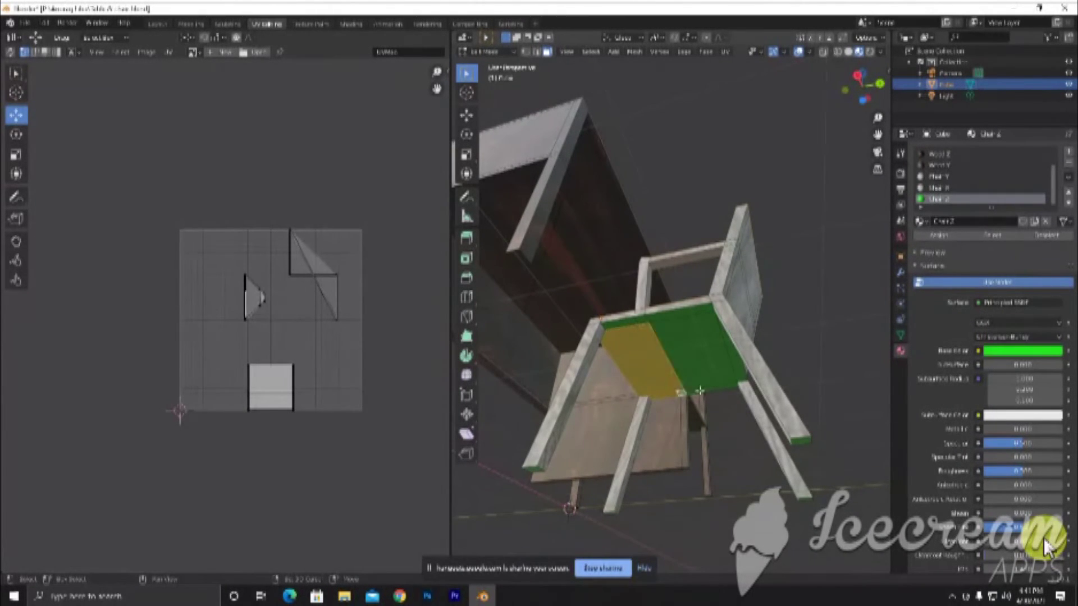
shift+click(706, 322)
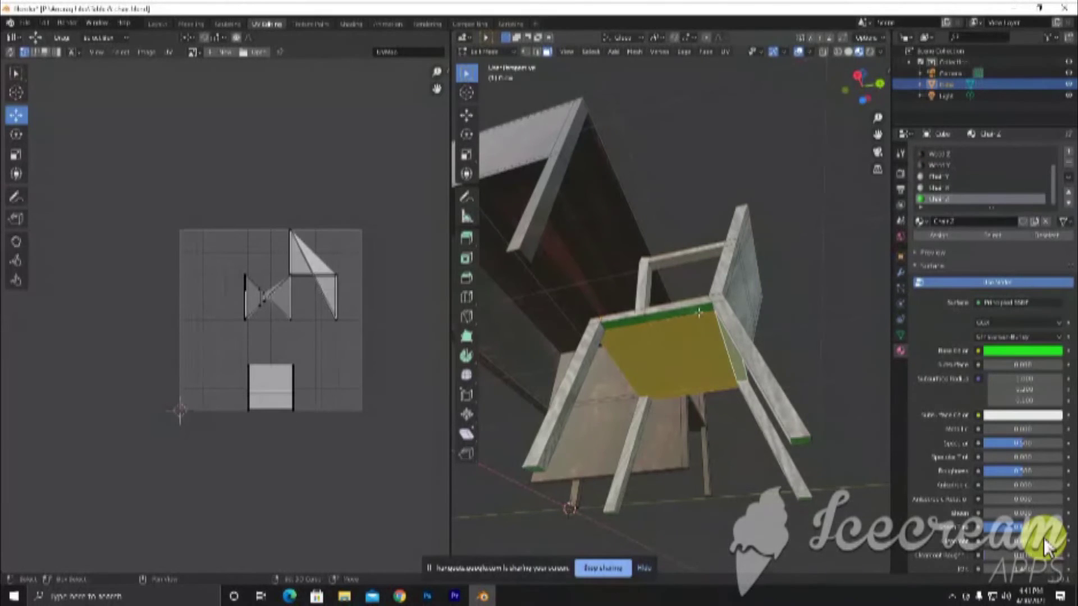
shift+click(630, 324)
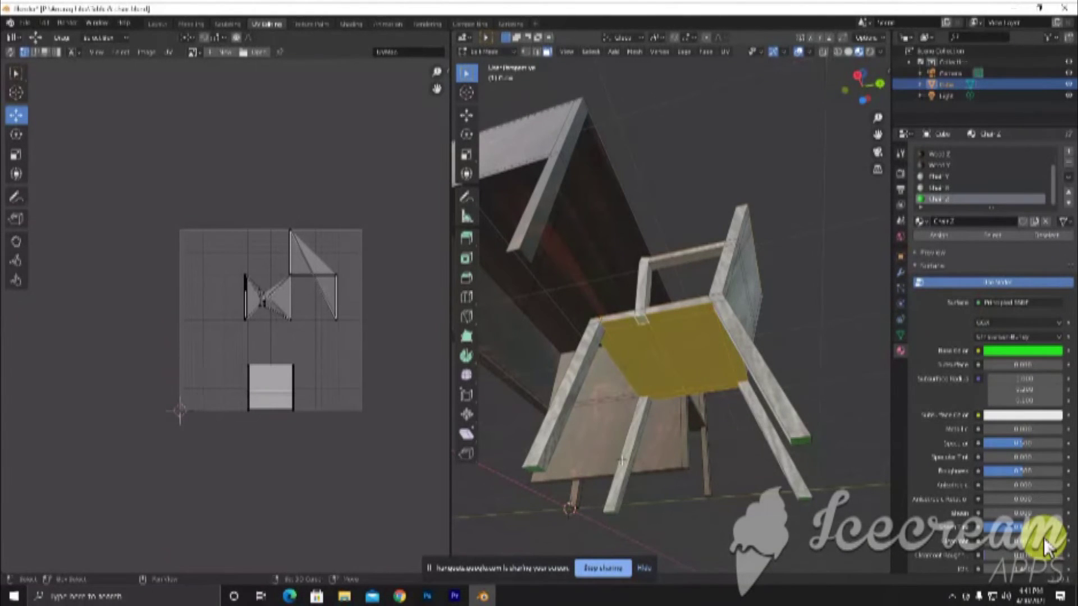
shift+click(533, 470)
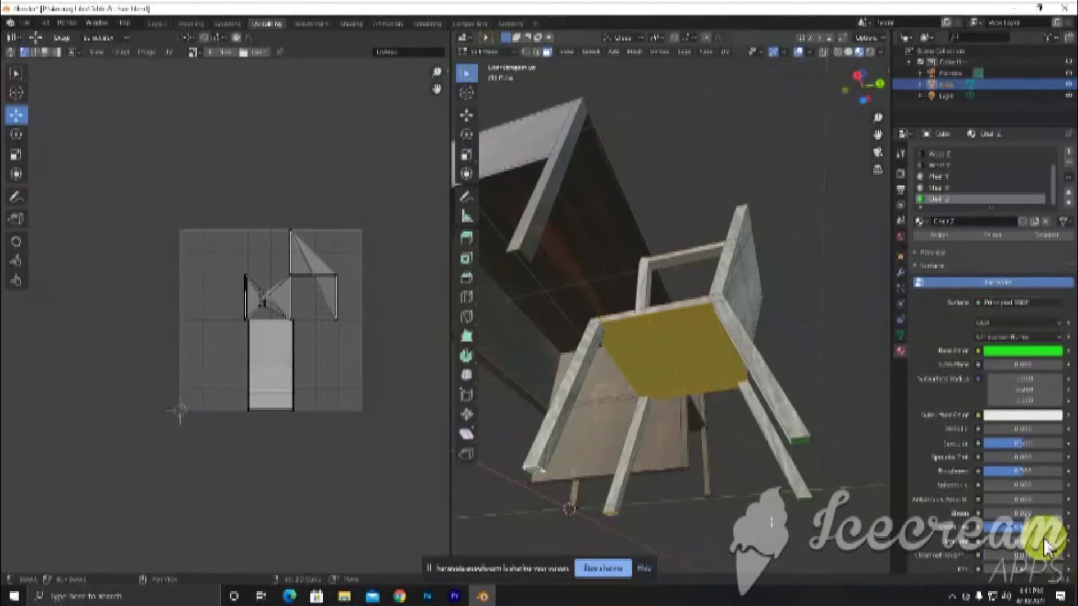
shift+click(800, 498)
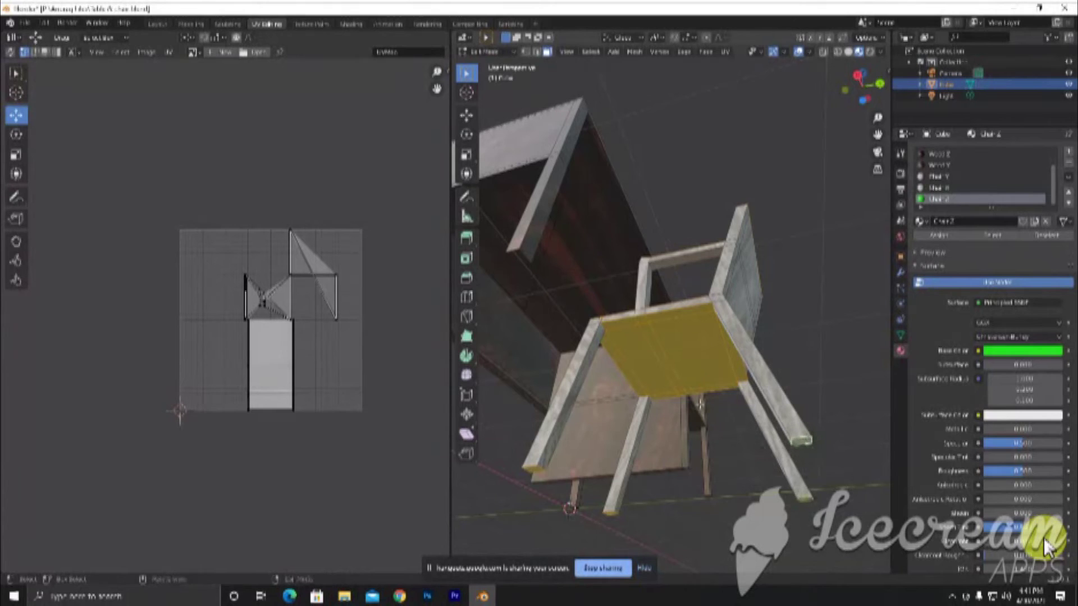
mouse_move(805, 439)
middle_down()
mouse_move(497, 465)
mouse_move(733, 406)
mouse_move(710, 415)
middle_up()
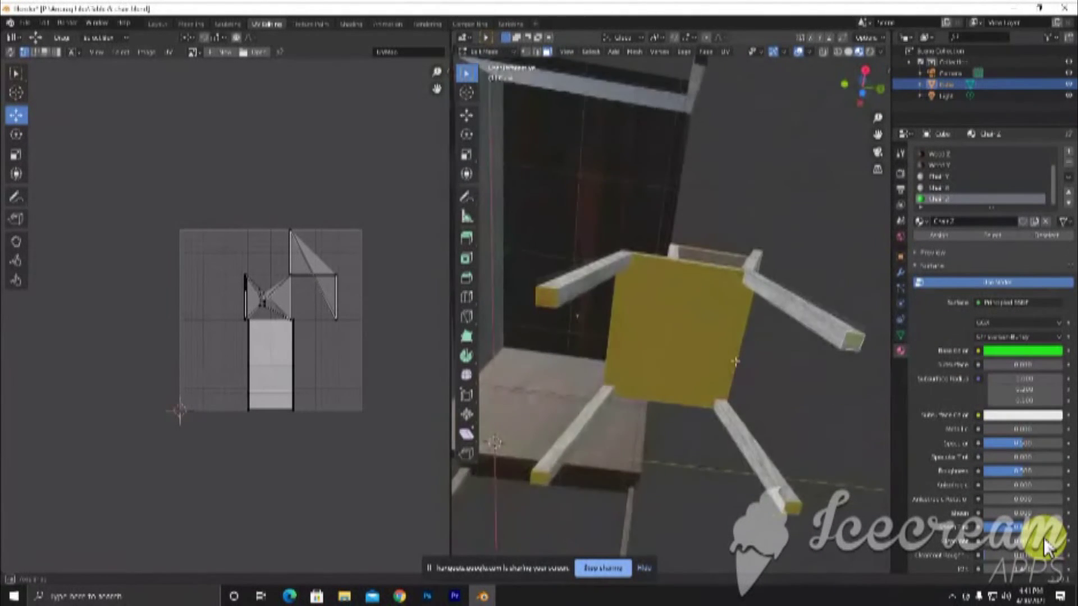
Feed the chair material's Base Color with the grey wood image from Downloads/Wood Textures
click(978, 351)
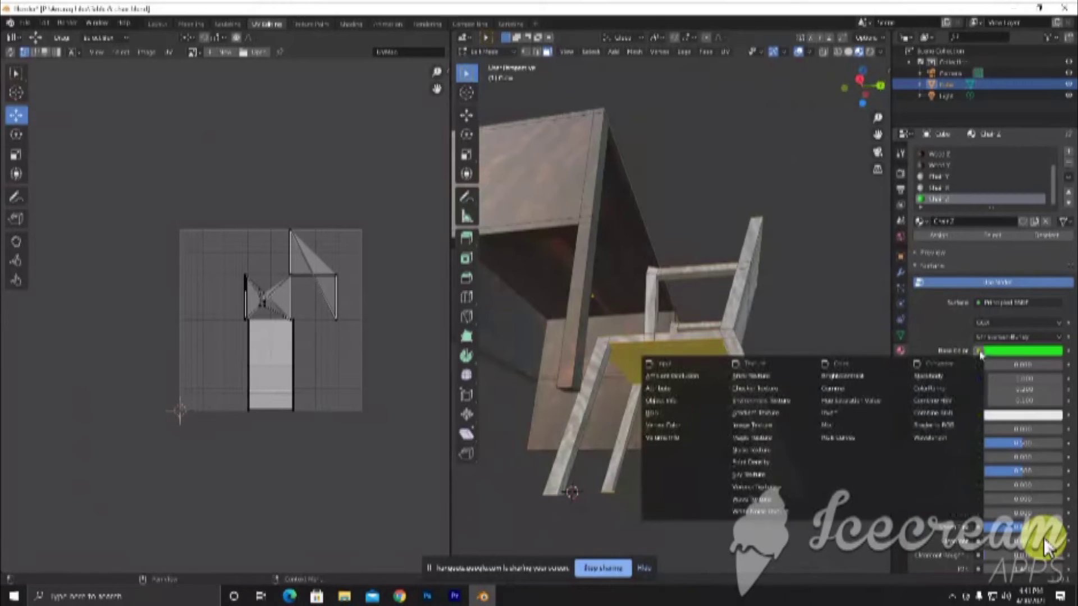
click(735, 430)
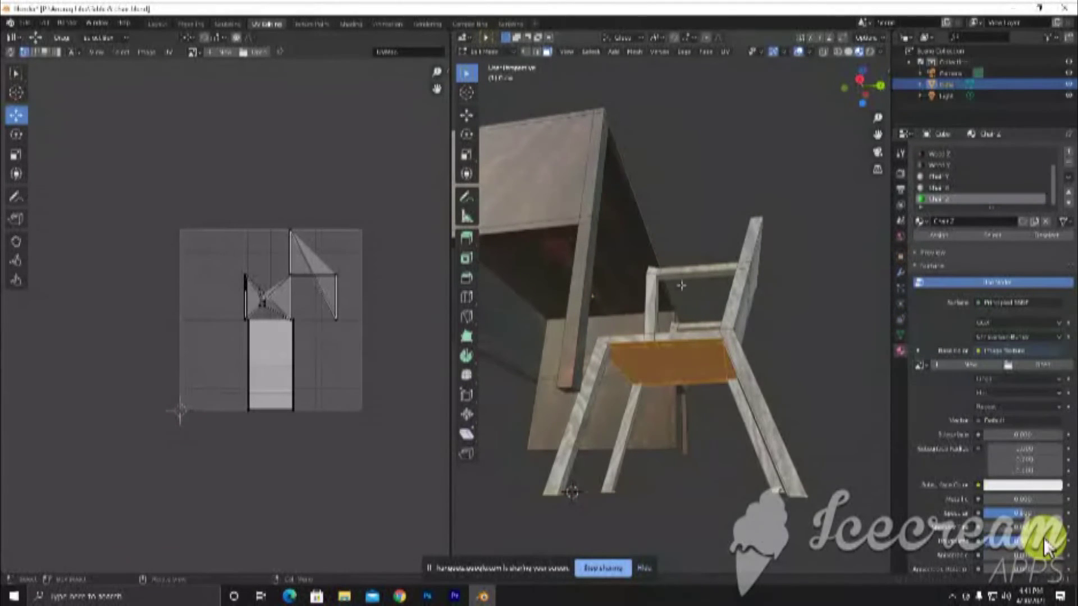
click(1030, 365)
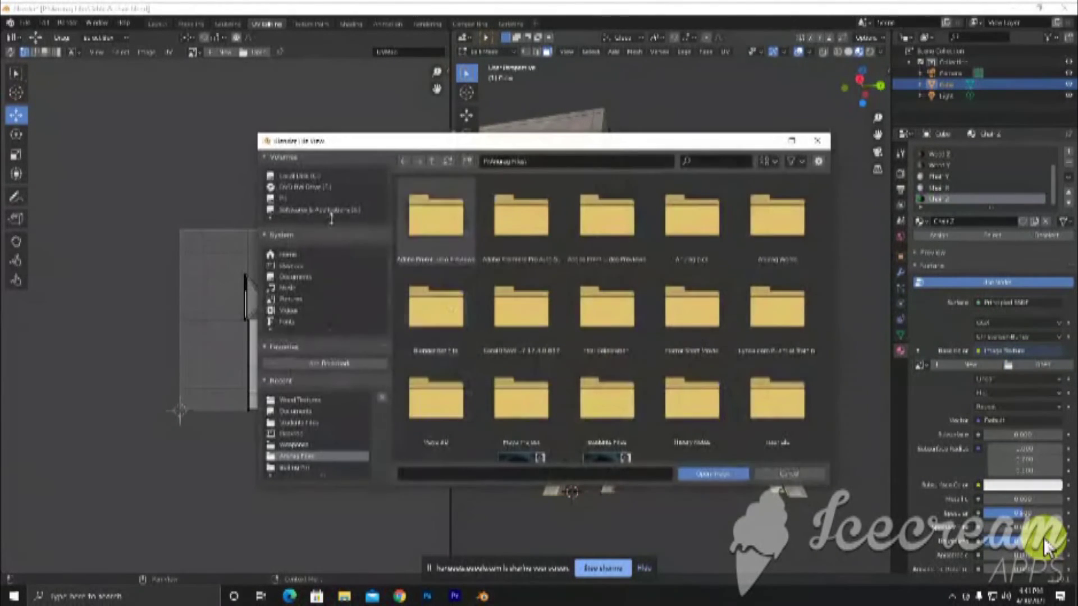
click(301, 176)
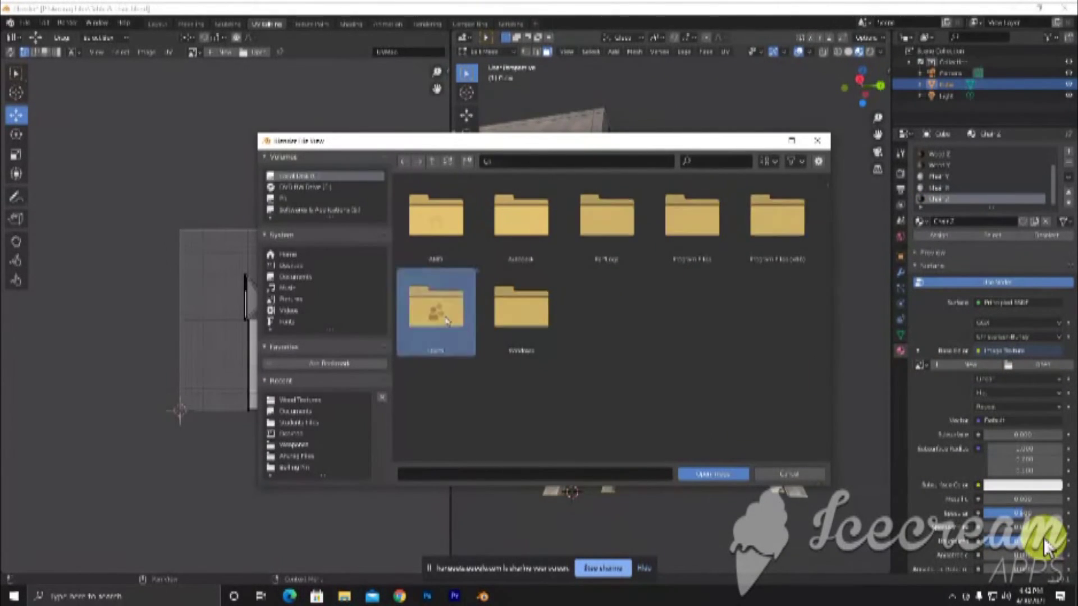
double_click(446, 315)
double_click(443, 247)
double_click(688, 331)
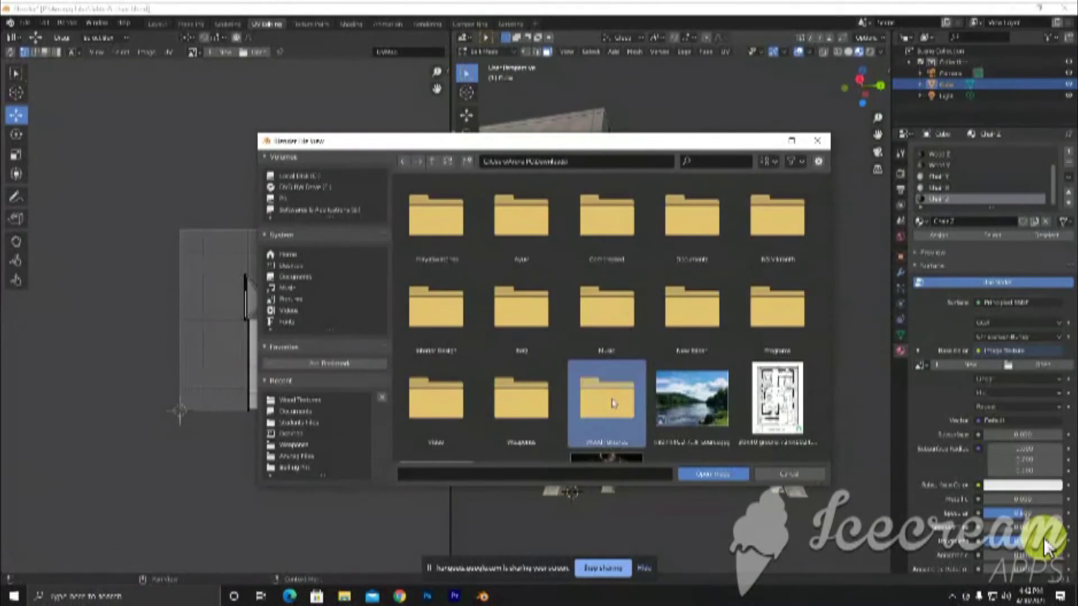
double_click(613, 403)
scroll(755, 415, down, 1)
scroll(755, 422, down, 1)
click(777, 403)
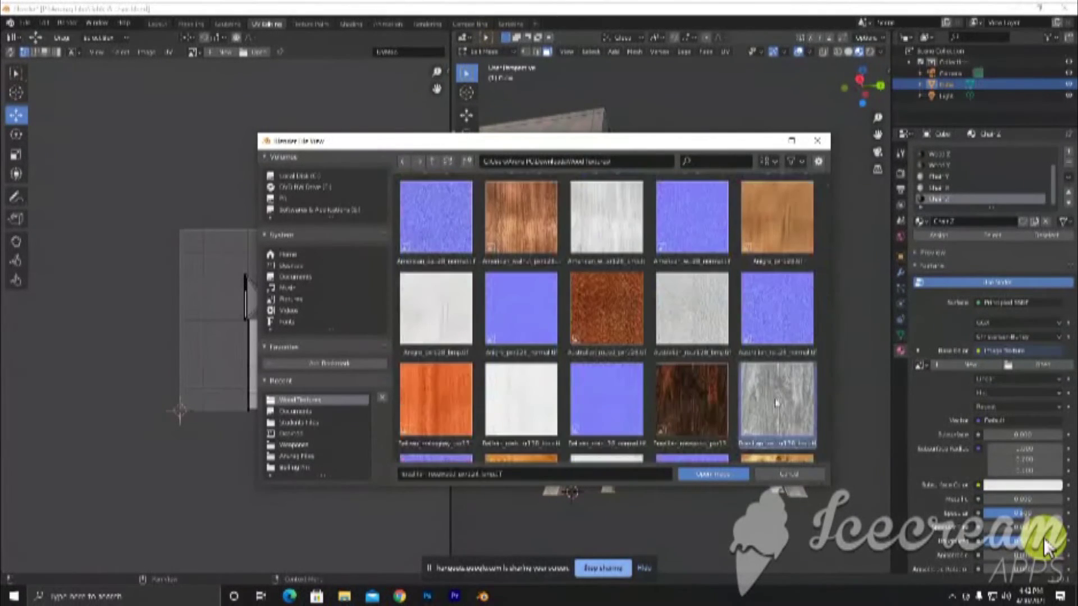
click(713, 474)
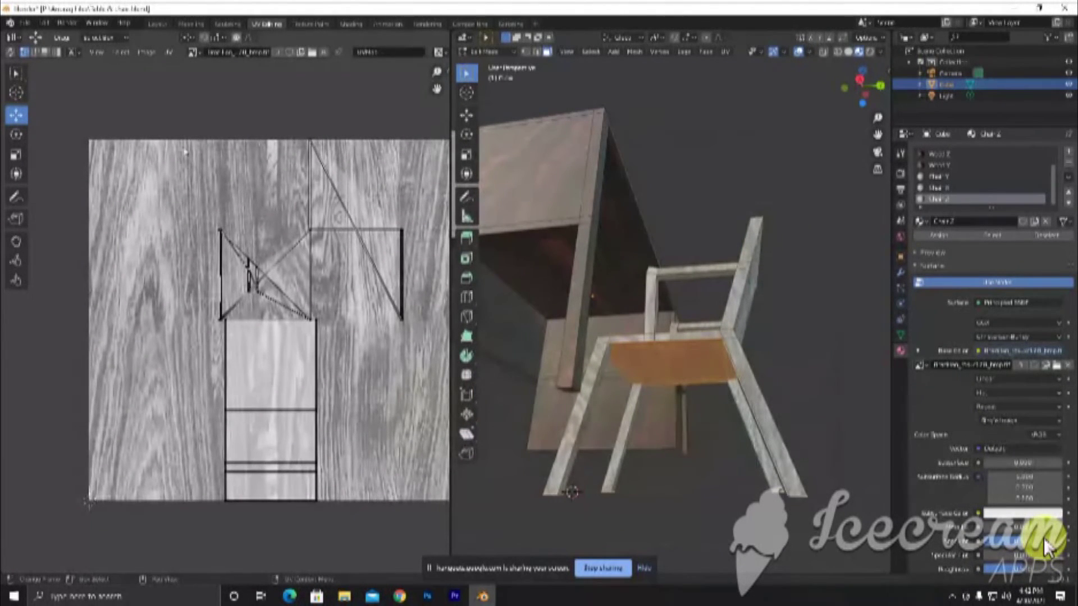
Smart UV Project all selected seat UVs, then clear the selection to view the grey wood
drag(179, 120, 438, 512)
middle_drag(631, 398, 526, 296)
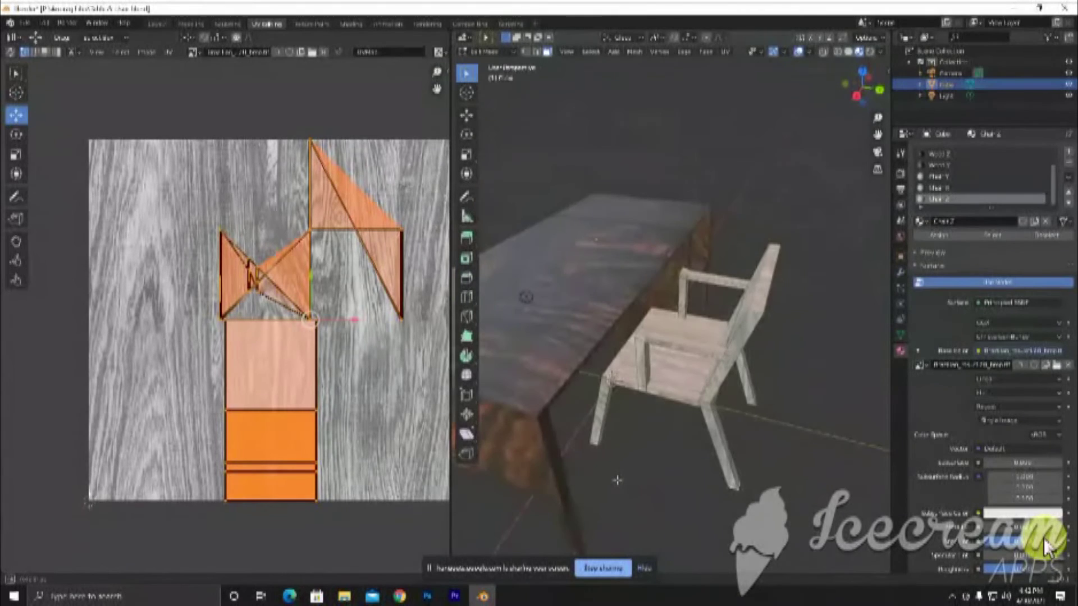
click(724, 52)
click(742, 92)
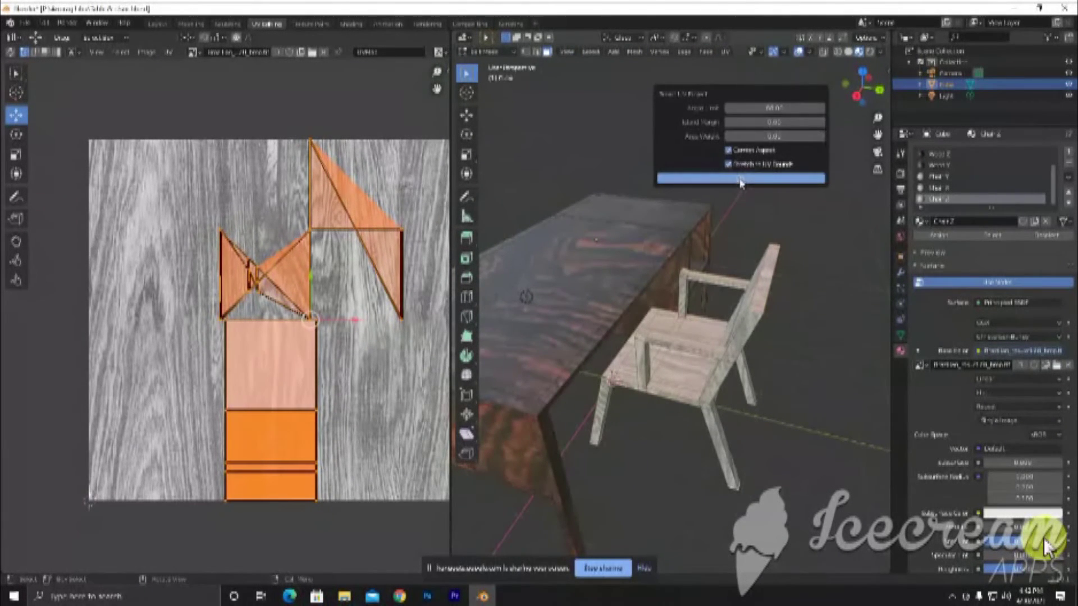
click(741, 181)
click(407, 242)
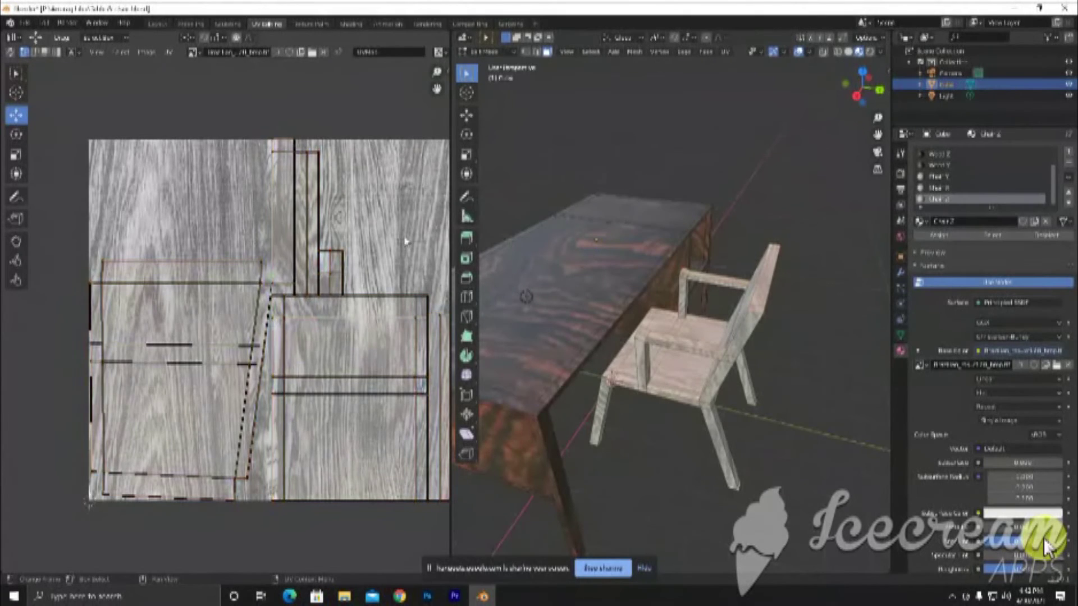
click(687, 447)
middle_drag(687, 448, 604, 452)
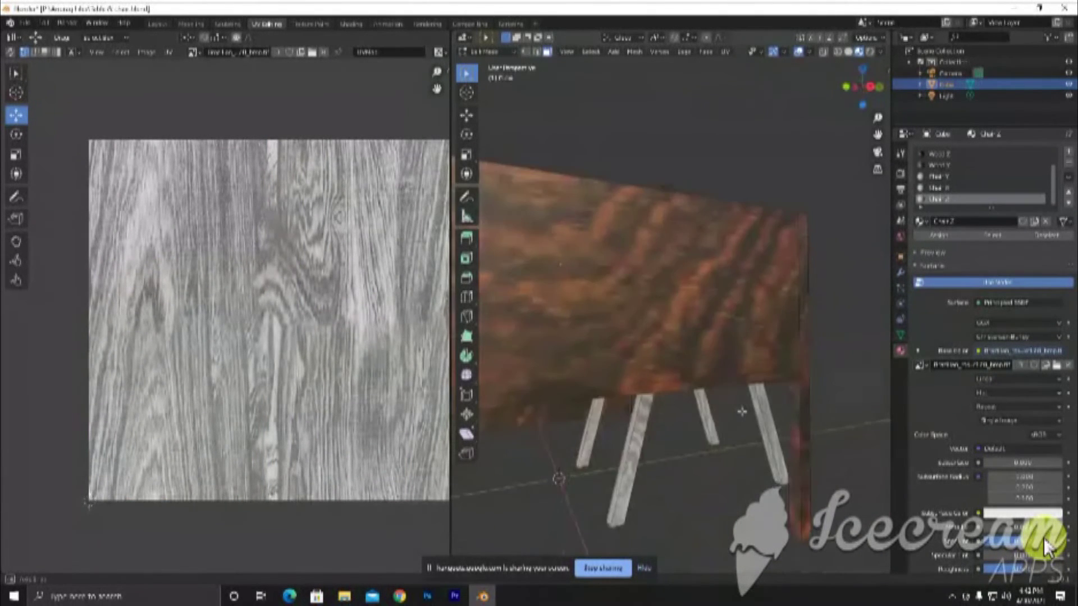
mouse_move(604, 452)
middle_down()
mouse_move(811, 398)
mouse_move(723, 435)
middle_up()
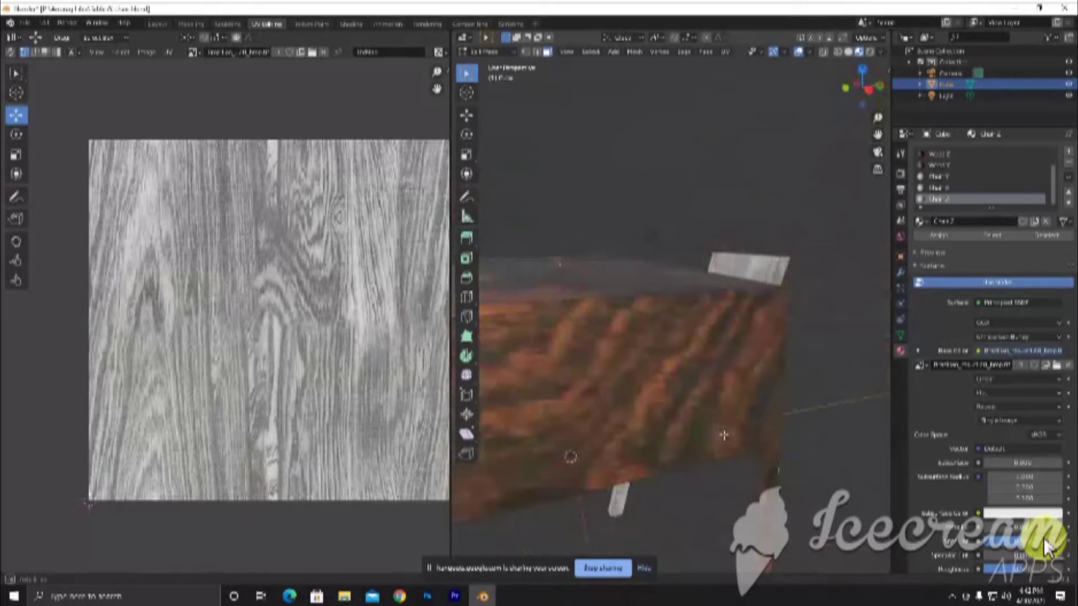
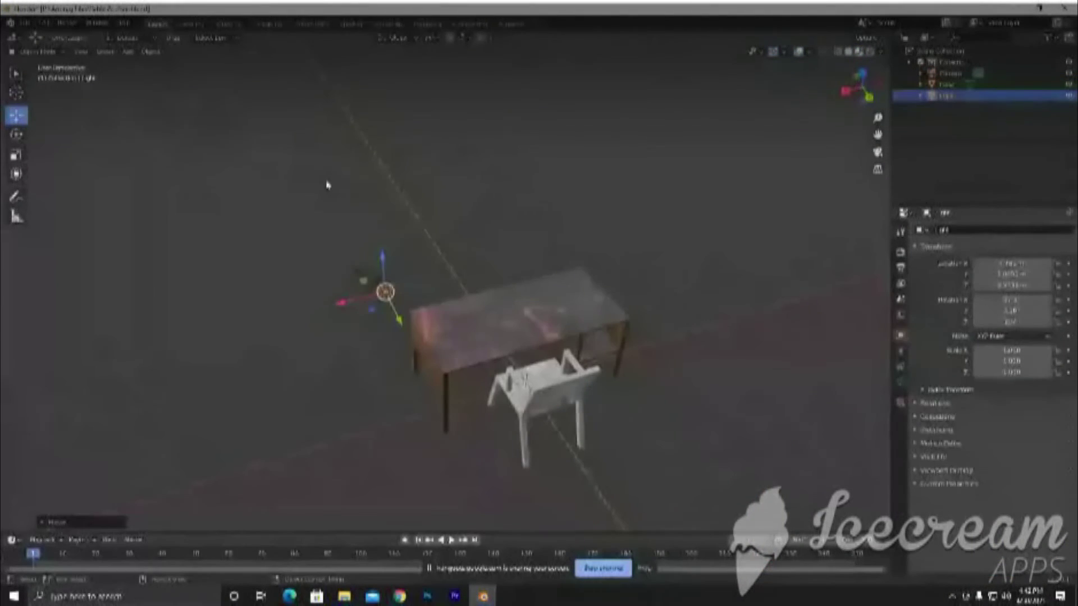
Add a plane and scale it into a large floor extending far beyond the desk and chair
key(shift+a)
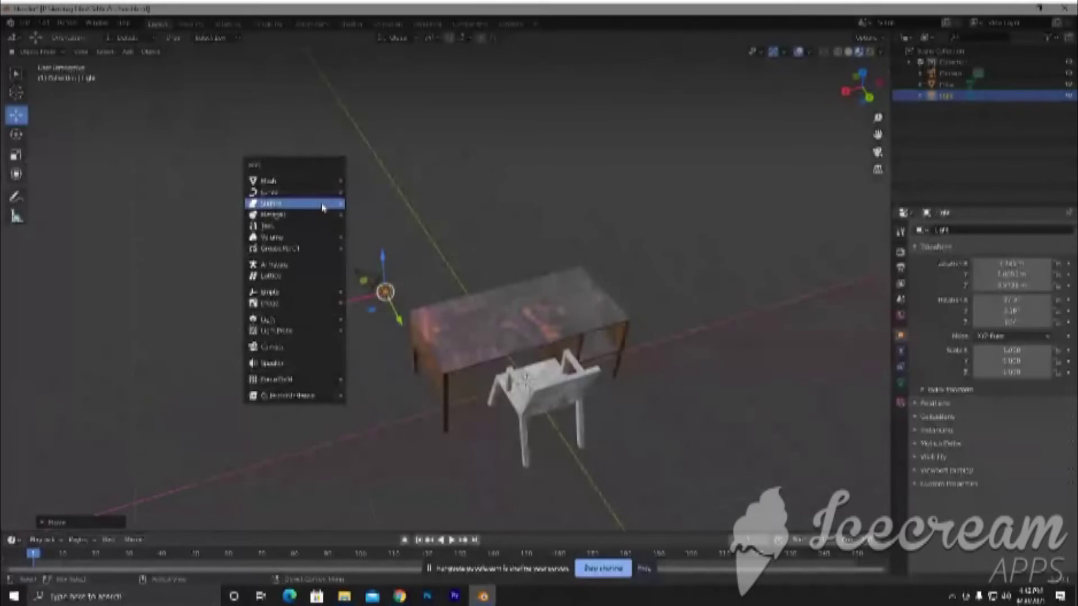
mouse_move(286, 180)
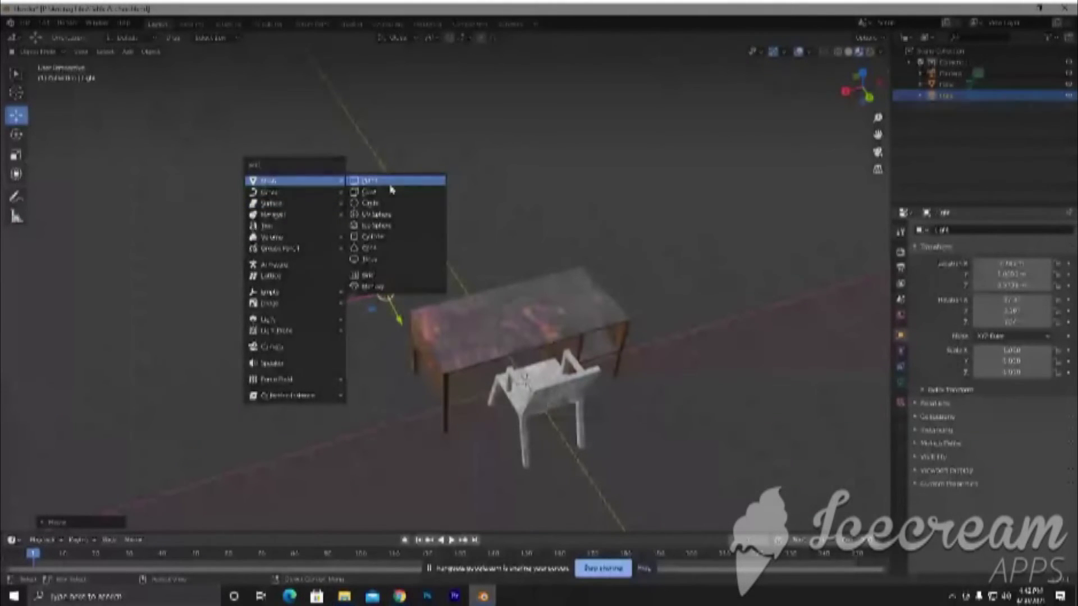
click(390, 181)
key(s)
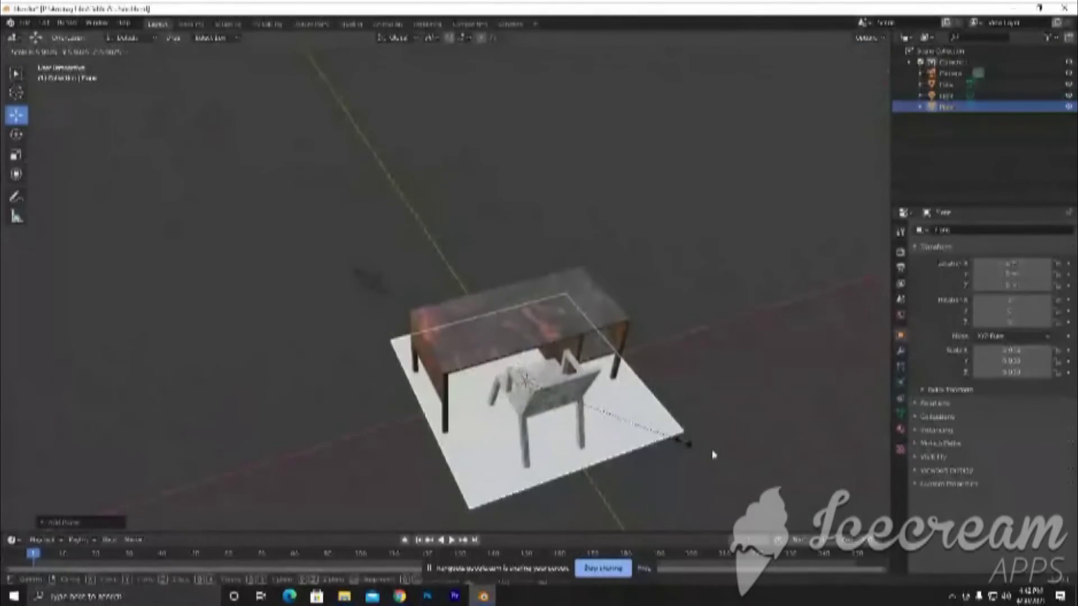
click(215, 240)
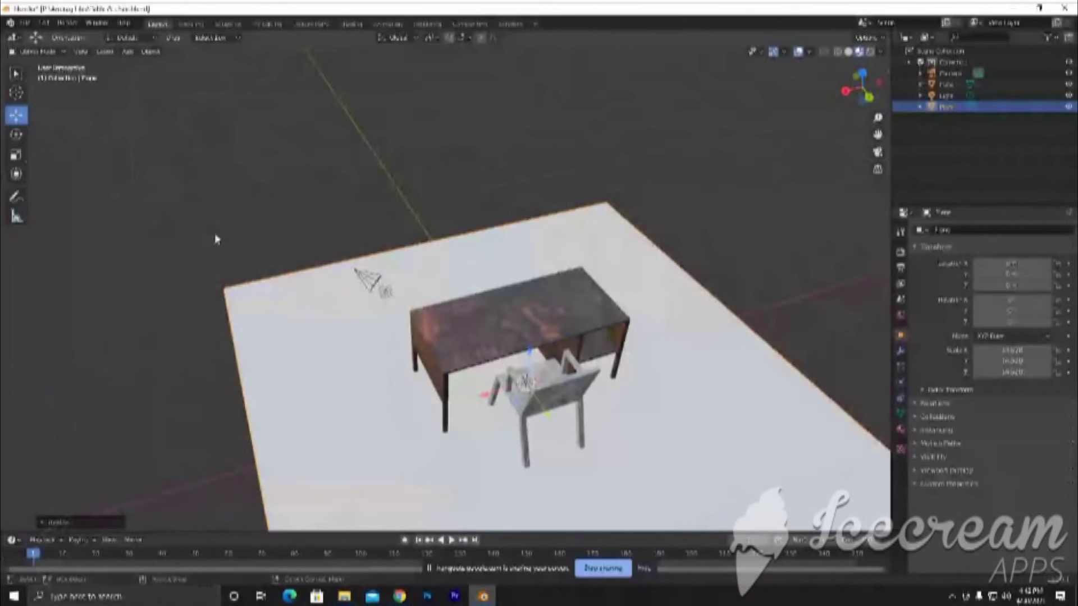
scroll(215, 239, down, 3)
middle_drag(215, 239, 399, 365)
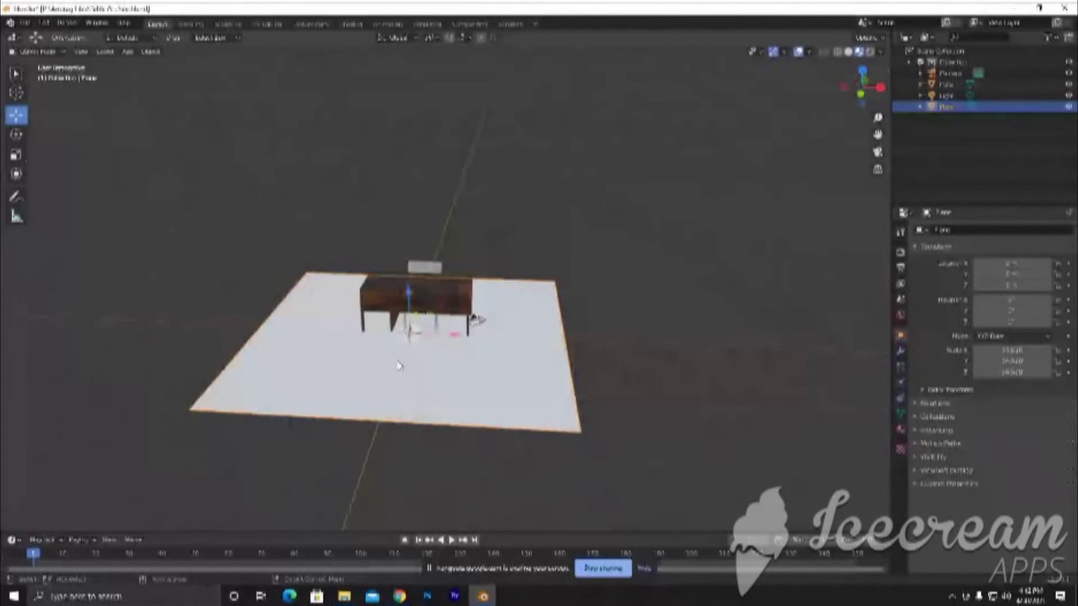
key(s)
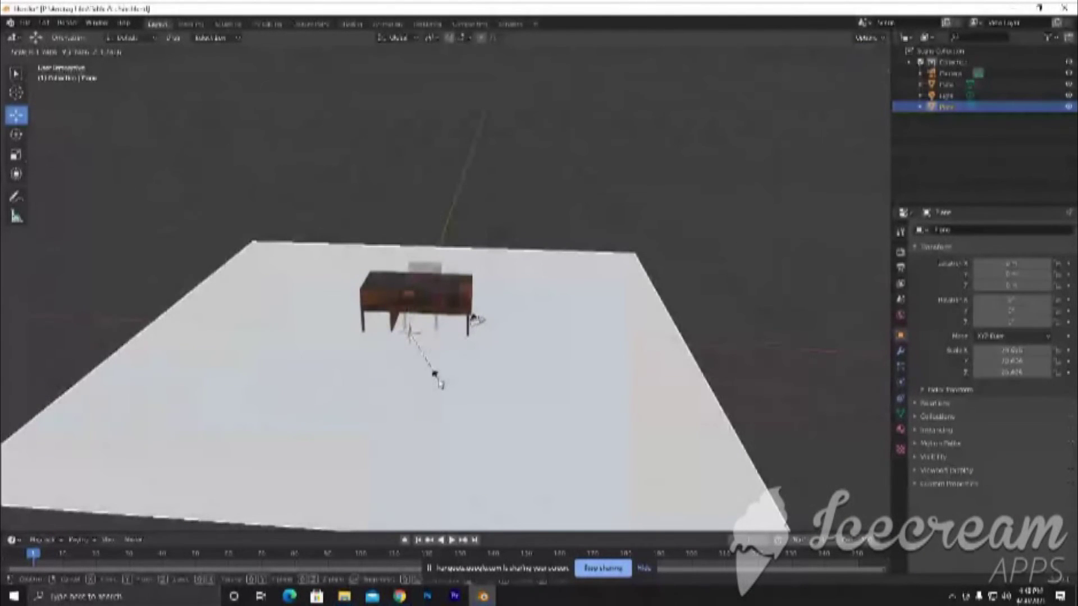
click(432, 360)
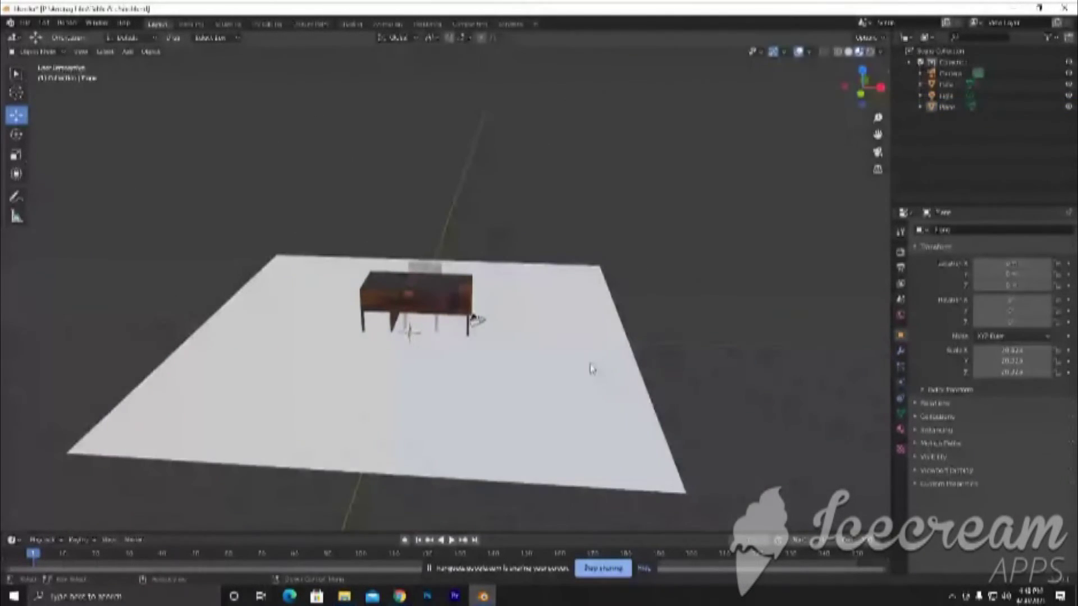
mouse_move(591, 368)
middle_down()
mouse_move(488, 391)
mouse_move(360, 393)
mouse_move(463, 394)
mouse_move(573, 374)
mouse_move(551, 314)
mouse_move(567, 368)
mouse_move(553, 365)
middle_up()
scroll(488, 391, up, 5)
Create a new material on the floor plane and darken its Base Color to nearly black
click(527, 416)
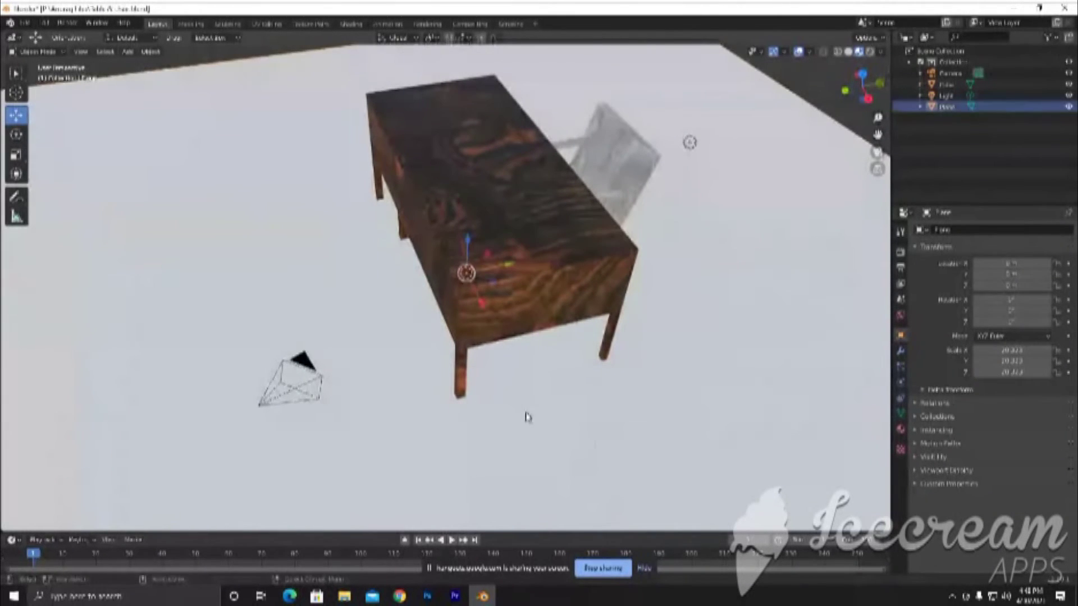
click(901, 429)
click(992, 278)
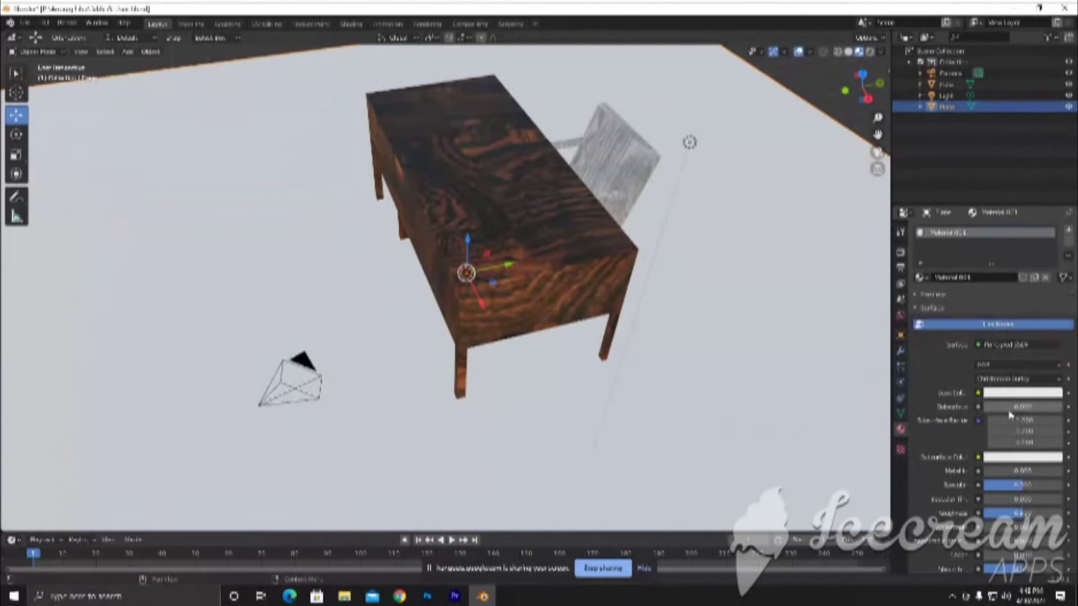
click(1010, 392)
click(1009, 309)
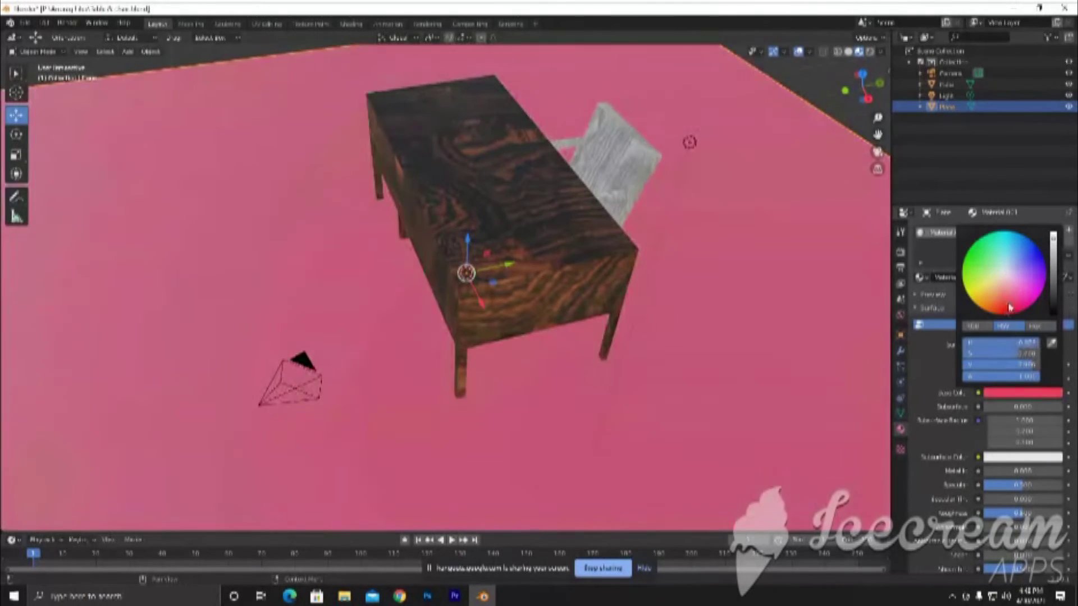
drag(1054, 287, 1050, 325)
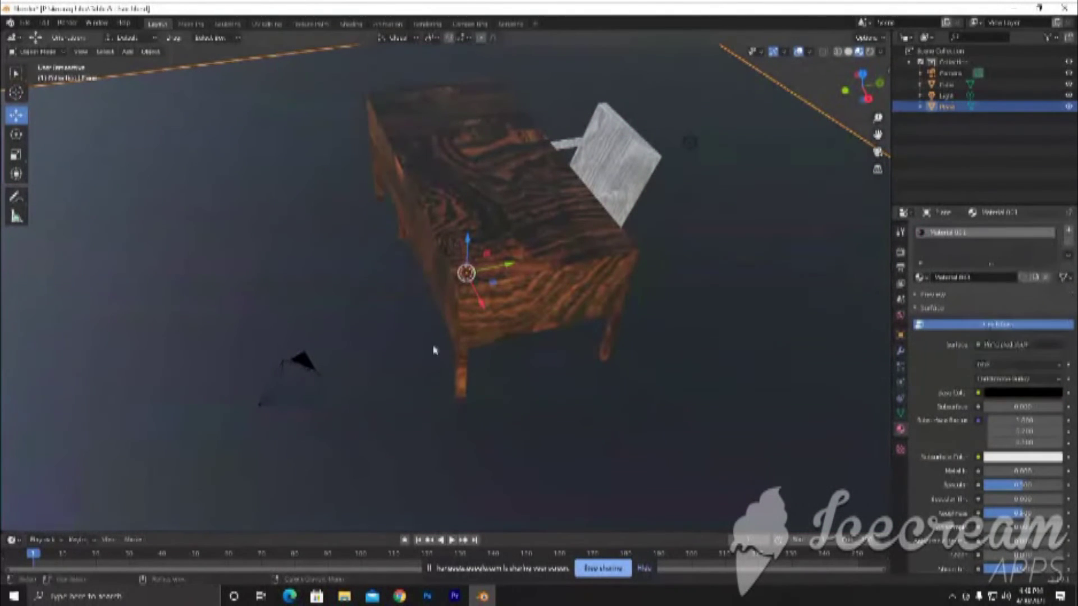
click(174, 62)
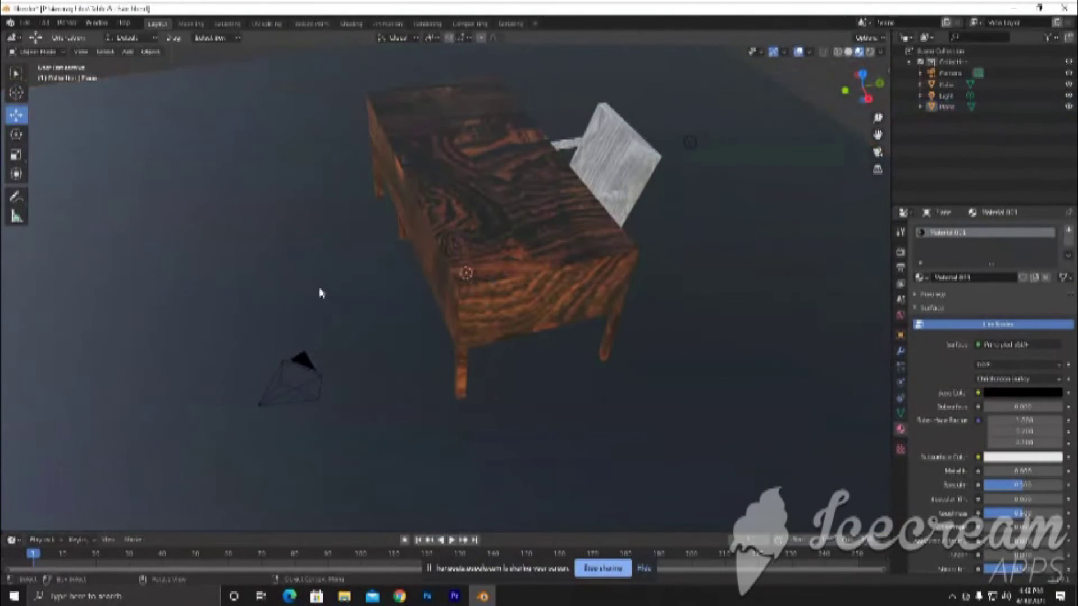
scroll(327, 301, down, 2)
mouse_move(493, 372)
middle_down()
mouse_move(265, 353)
mouse_move(132, 365)
mouse_move(342, 376)
mouse_move(327, 308)
middle_up()
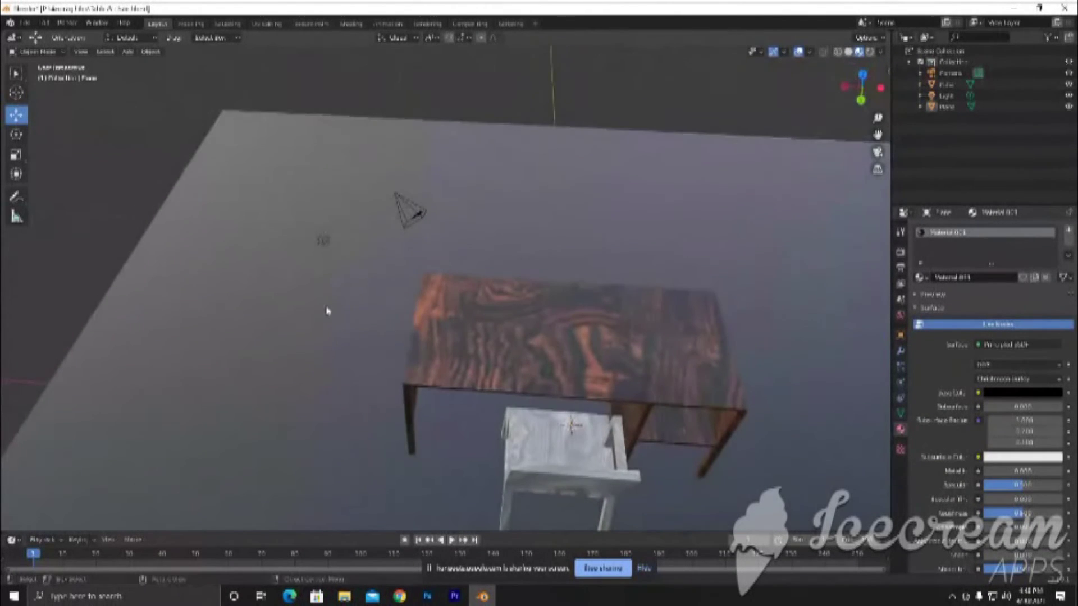
Slide the light sideways along X and switch the viewport to Rendered shading
click(320, 241)
drag(288, 244, 264, 242)
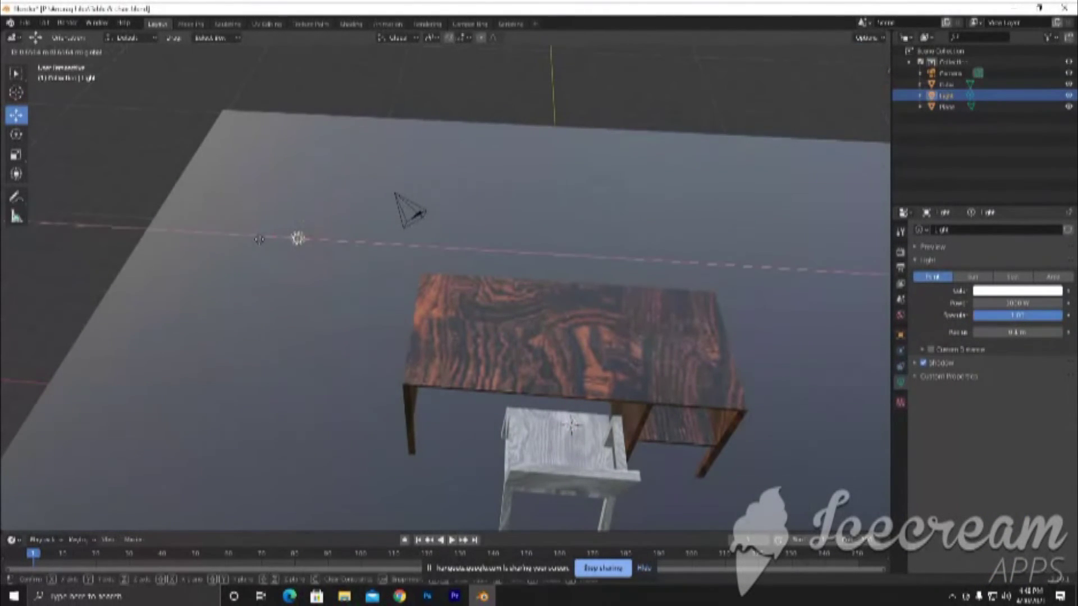
click(870, 52)
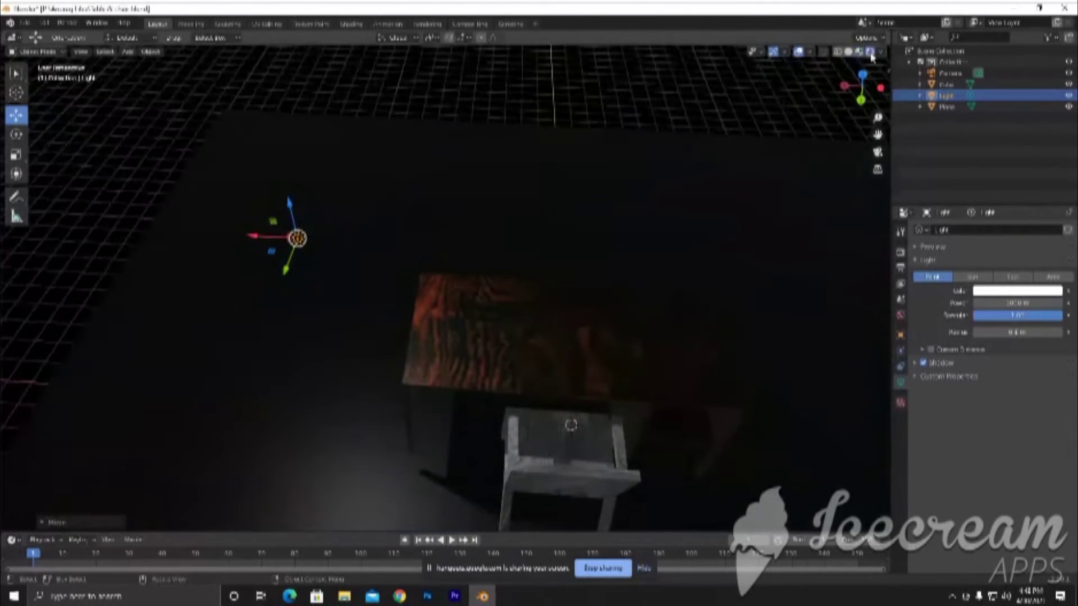
drag(265, 240, 268, 242)
Duplicate the light with Shift+D
mouse_move(348, 341)
middle_down()
mouse_move(544, 344)
mouse_move(621, 173)
middle_up()
key(ctrl)
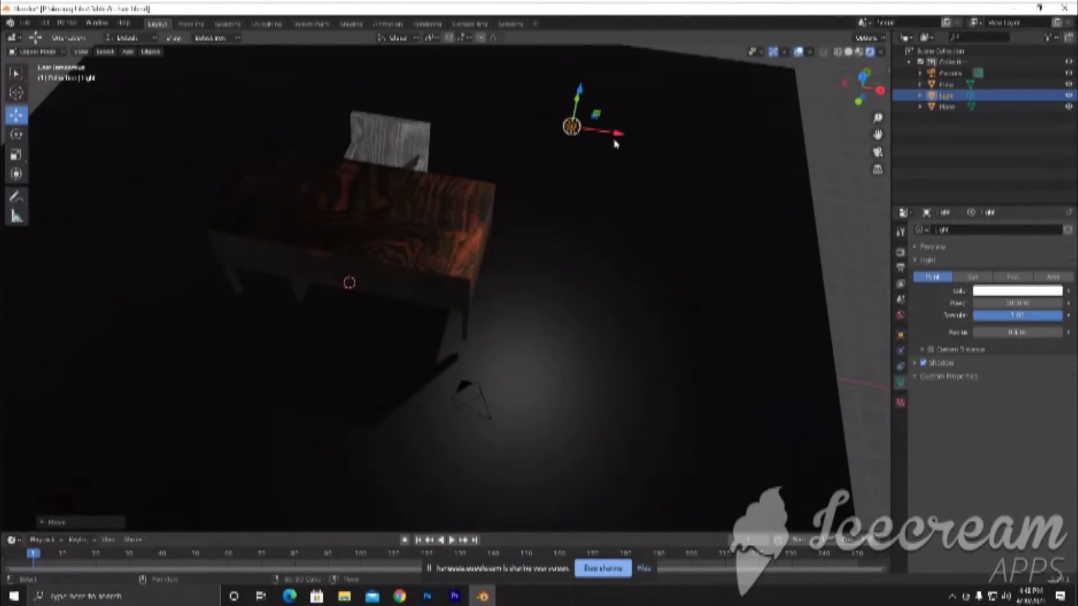
key(shift+d)
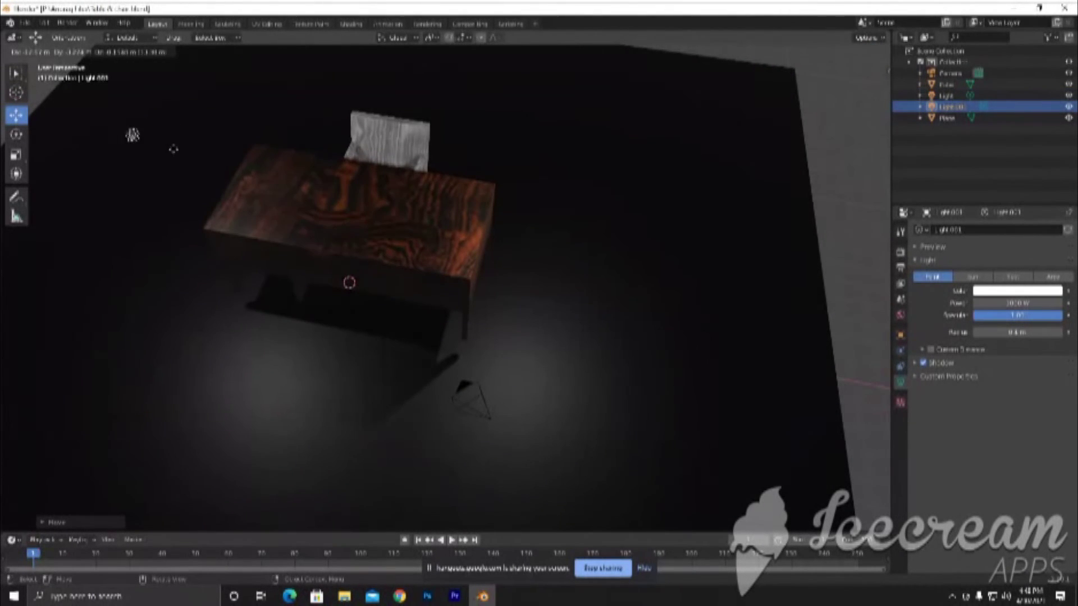
Place the duplicated Light.001 beside the desk, moving it along Y and X
click(169, 149)
mouse_move(307, 326)
middle_down()
mouse_move(552, 323)
mouse_move(453, 365)
middle_up()
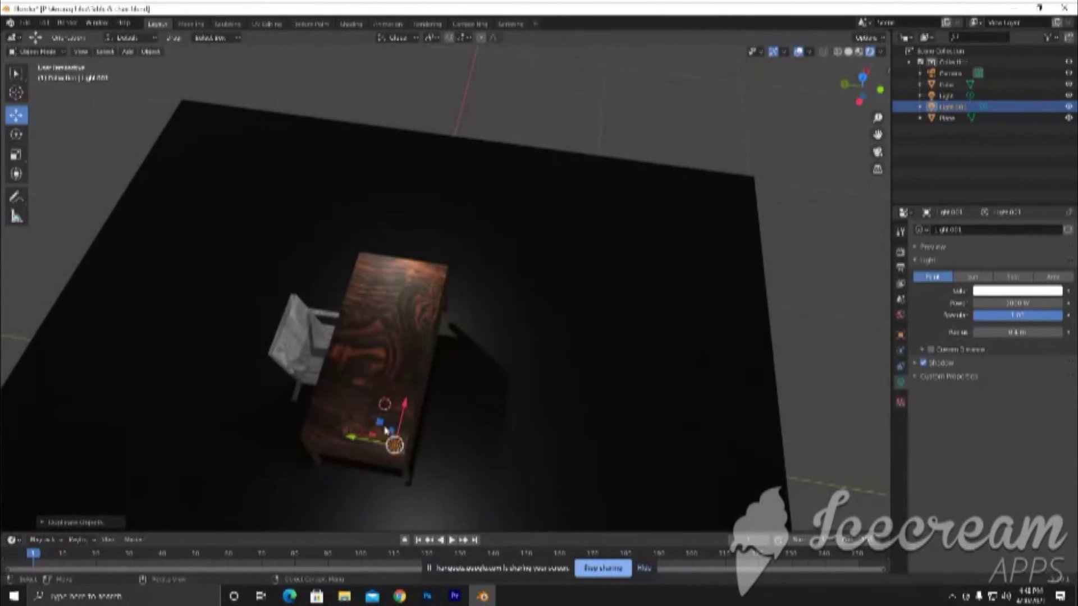
drag(373, 444, 376, 457)
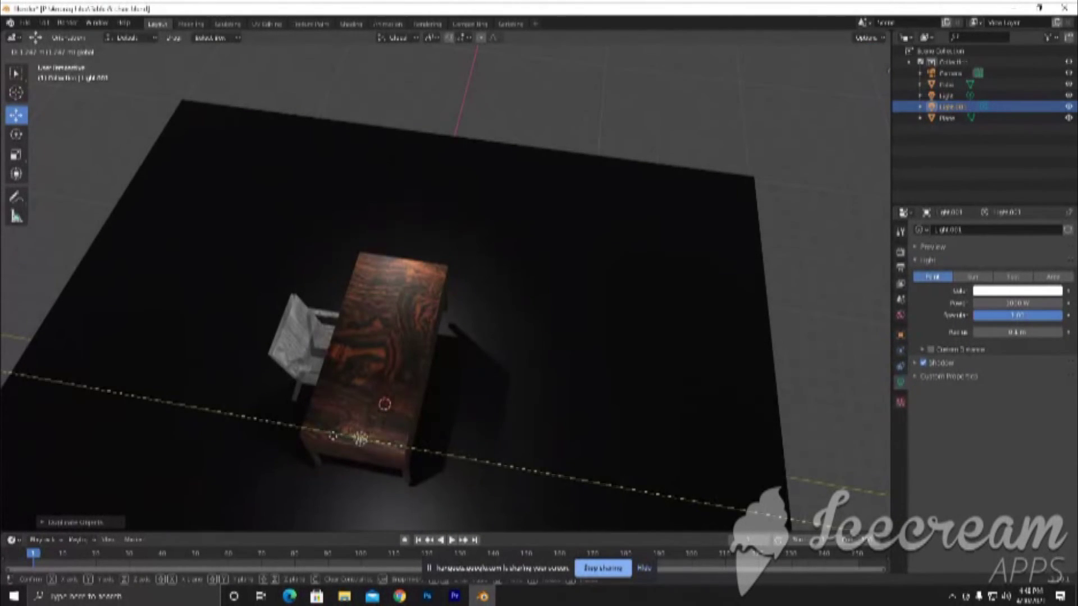
middle_drag(286, 447, 294, 340)
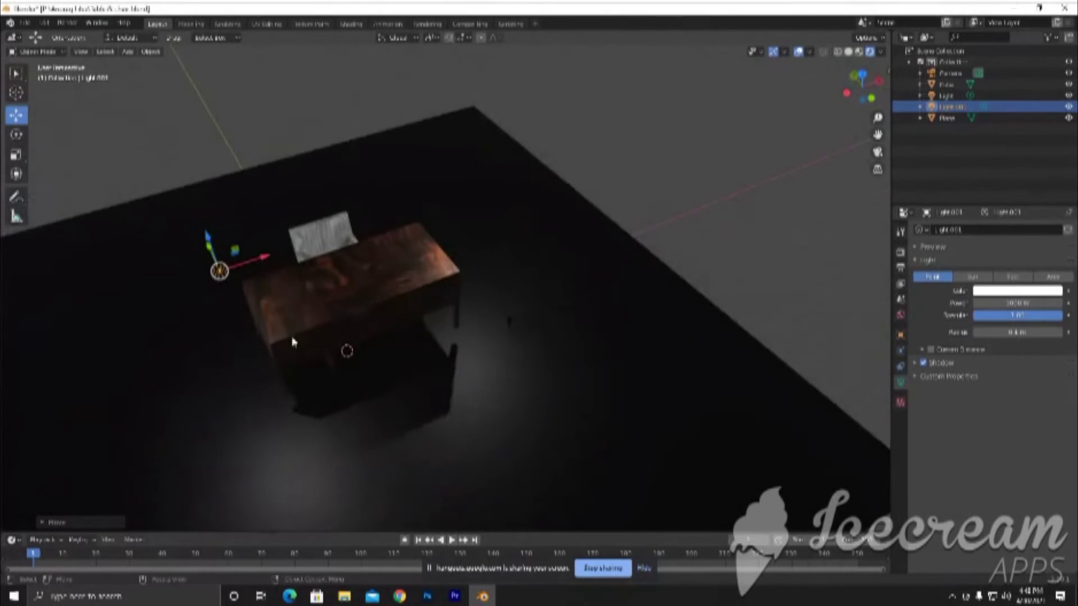
drag(262, 261, 231, 262)
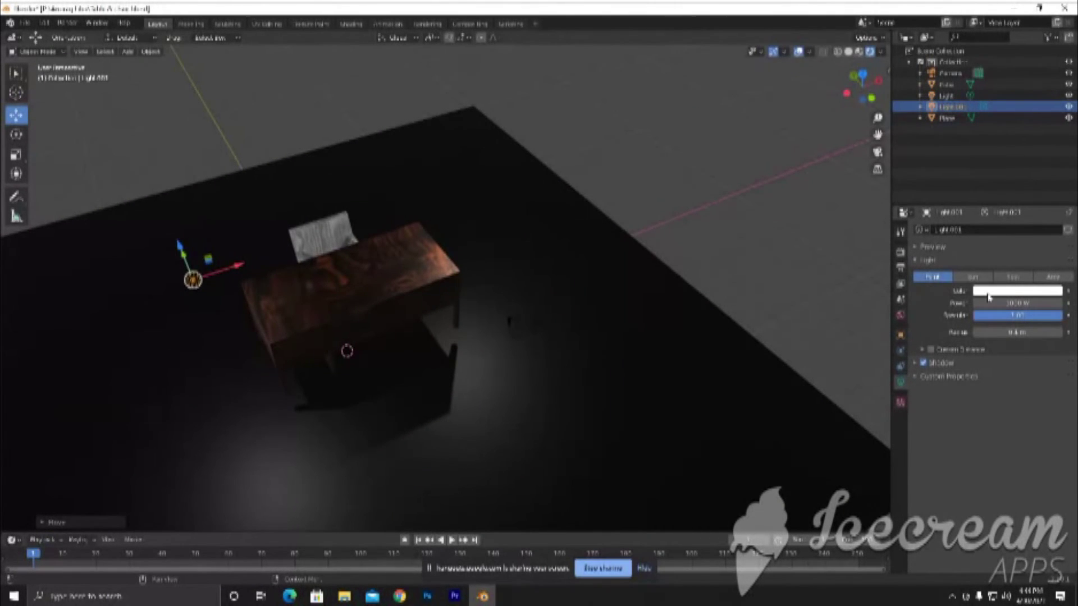
Set Light.001's power to 10000 W
click(1015, 307)
text(50)
text(00)
key(Return)
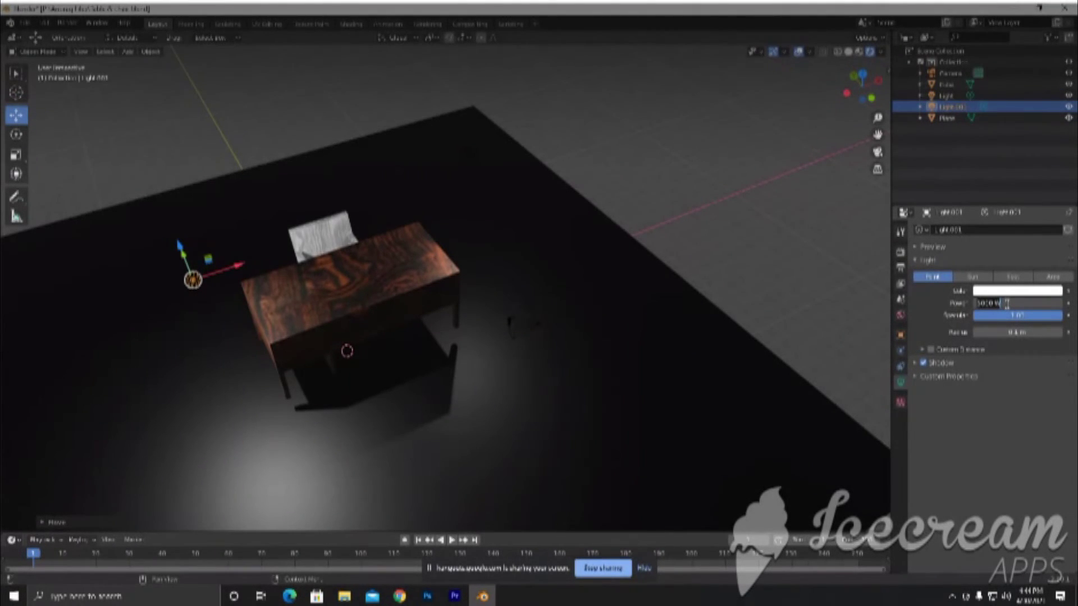
click(1007, 304)
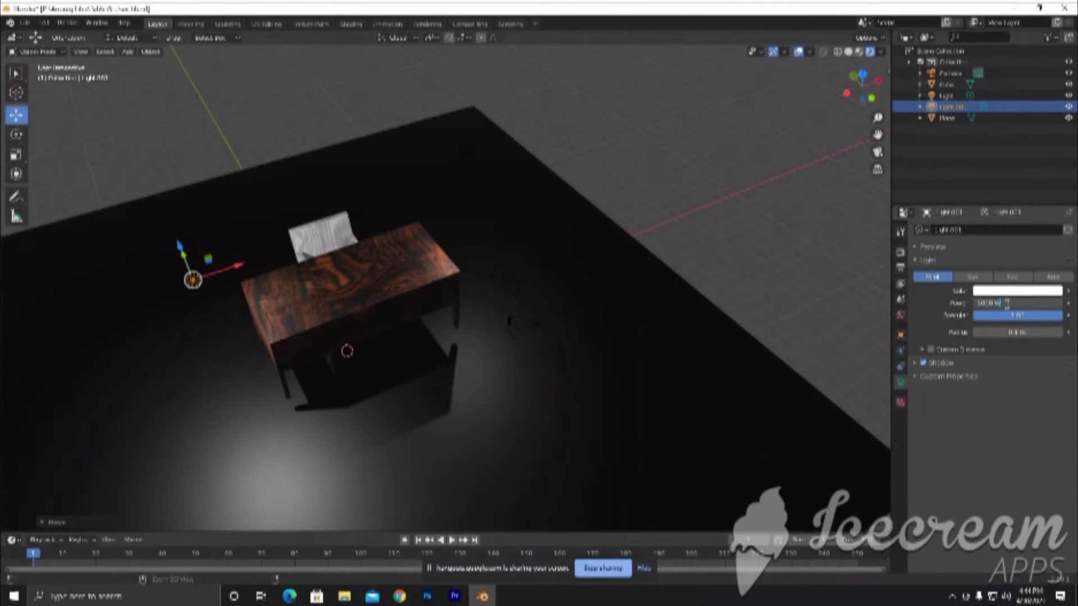
drag(1006, 304, 953, 310)
text(10)
key(Return)
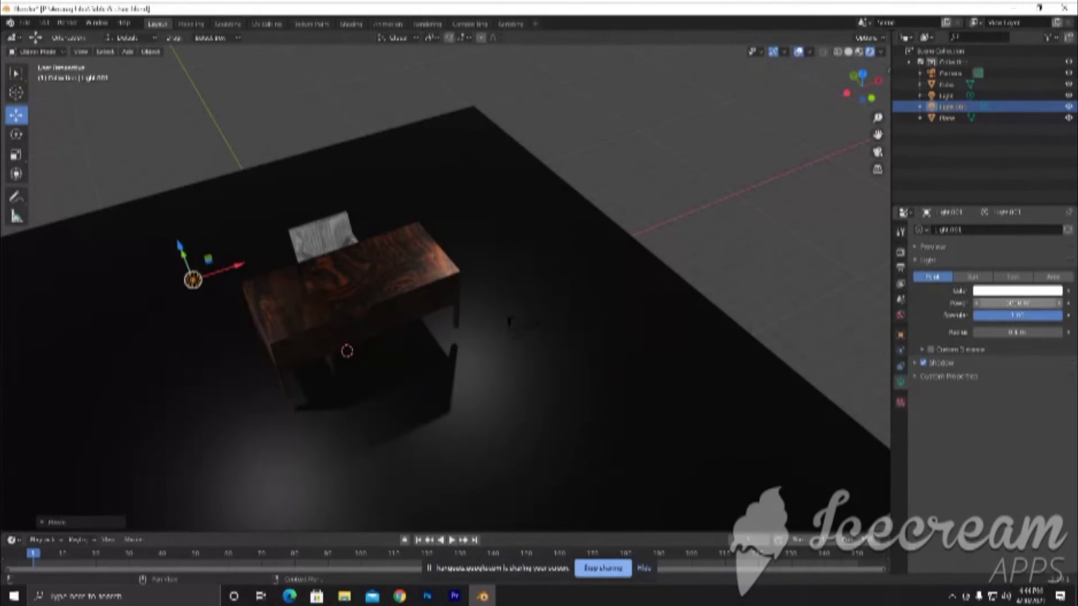
click(1004, 303)
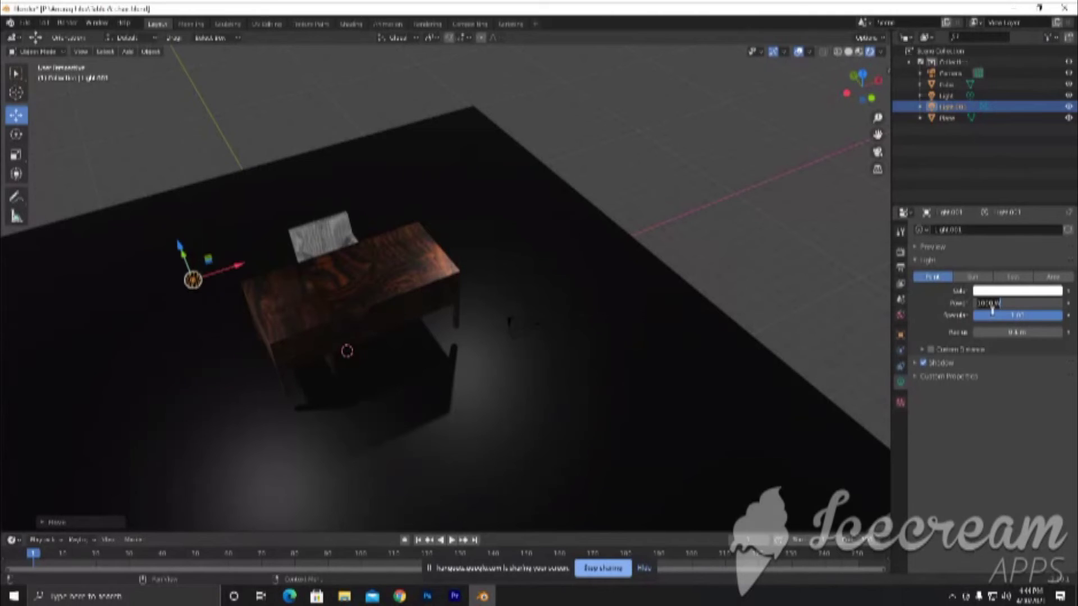
key(BackSpace)
key(Return)
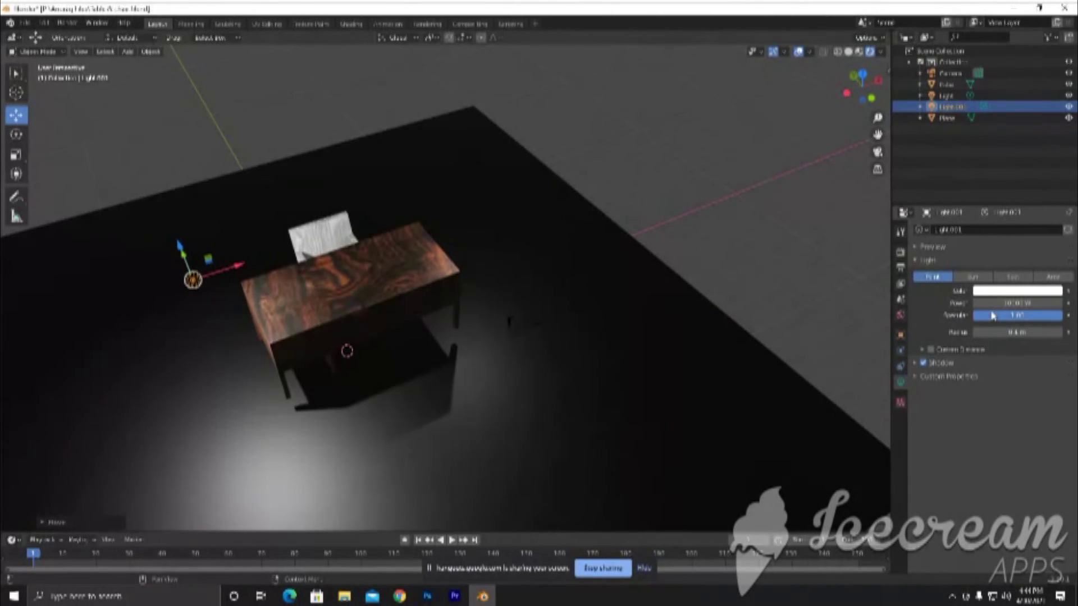
Move the light along Y, duplicate it as Light.002 above the desk, and check the scene from above
middle_drag(440, 345, 580, 340)
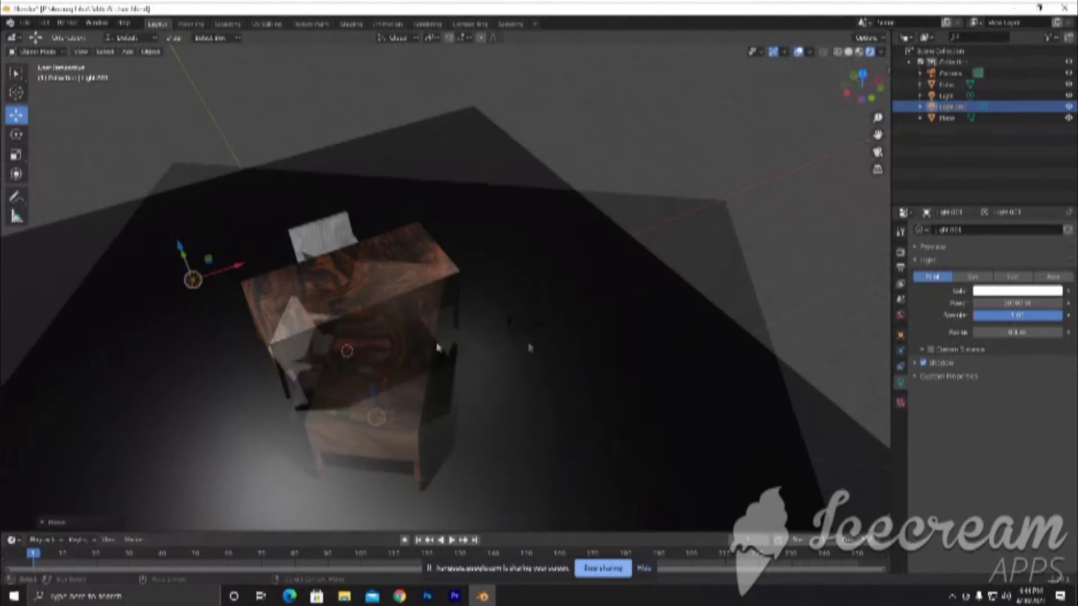
drag(601, 362, 664, 334)
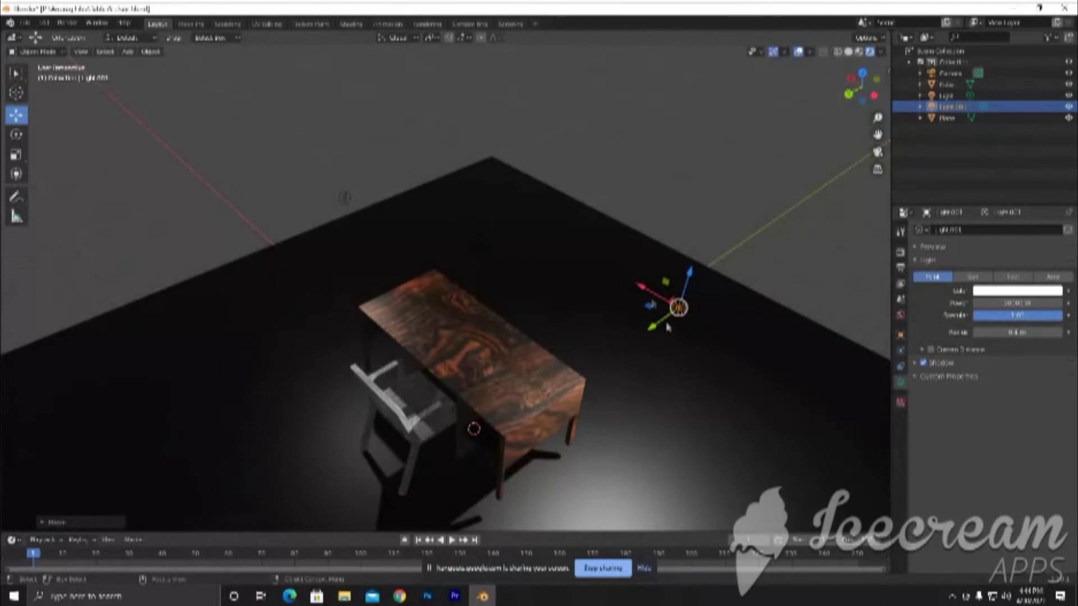
key(shift+d)
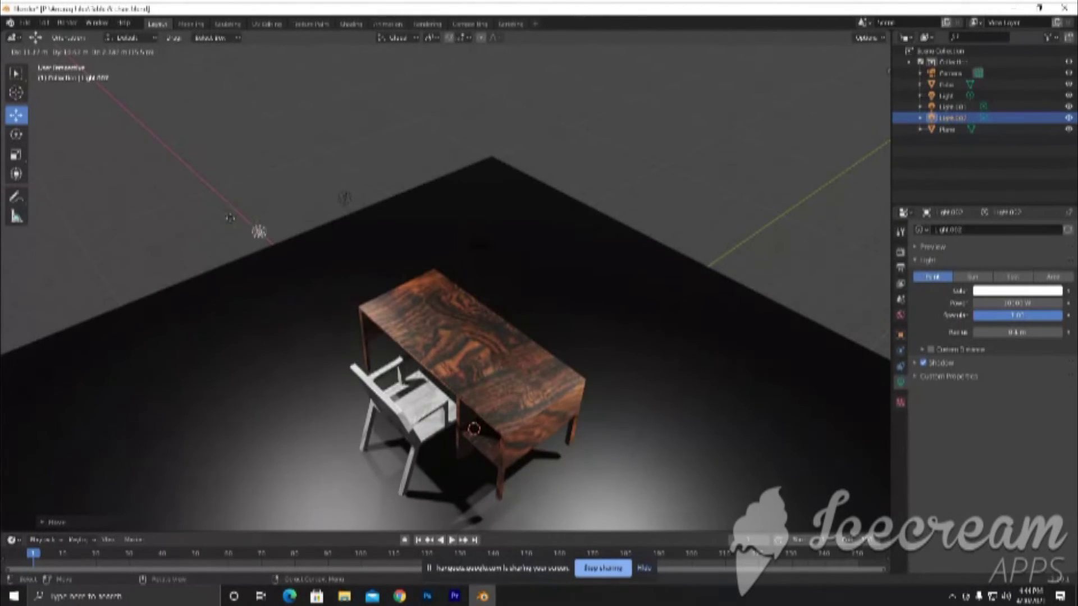
click(219, 207)
mouse_move(397, 329)
middle_down()
mouse_move(337, 348)
mouse_move(295, 335)
mouse_move(323, 345)
middle_up()
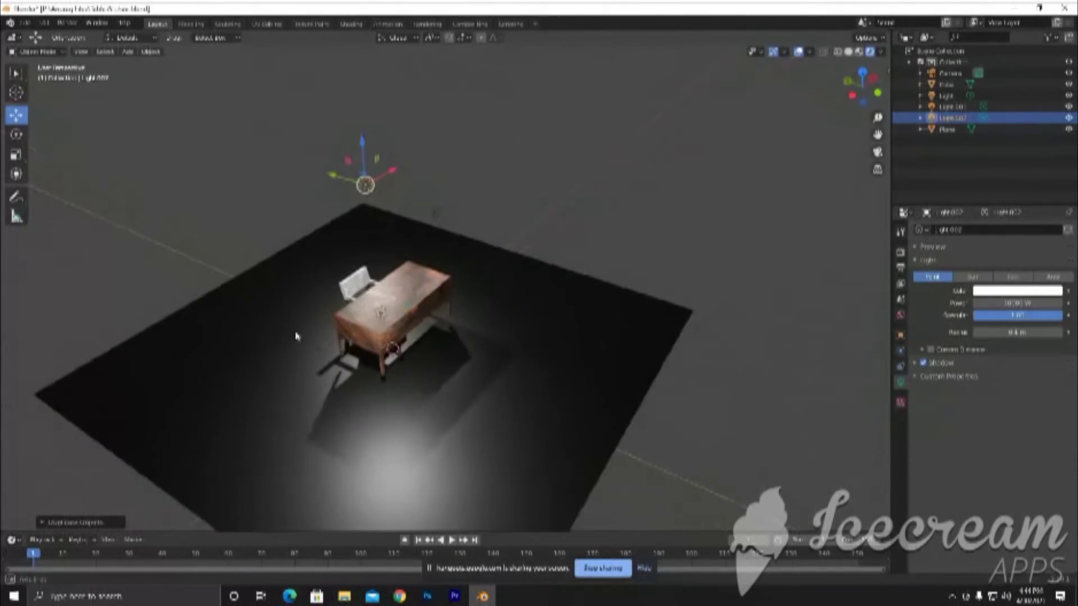
scroll(322, 348, up, 3)
scroll(323, 348, up, 3)
mouse_move(356, 356)
middle_down()
mouse_move(528, 303)
mouse_move(493, 351)
mouse_move(521, 352)
middle_up()
Render the scene with F12, inspect the low close-up result, and close the render window
key(F12)
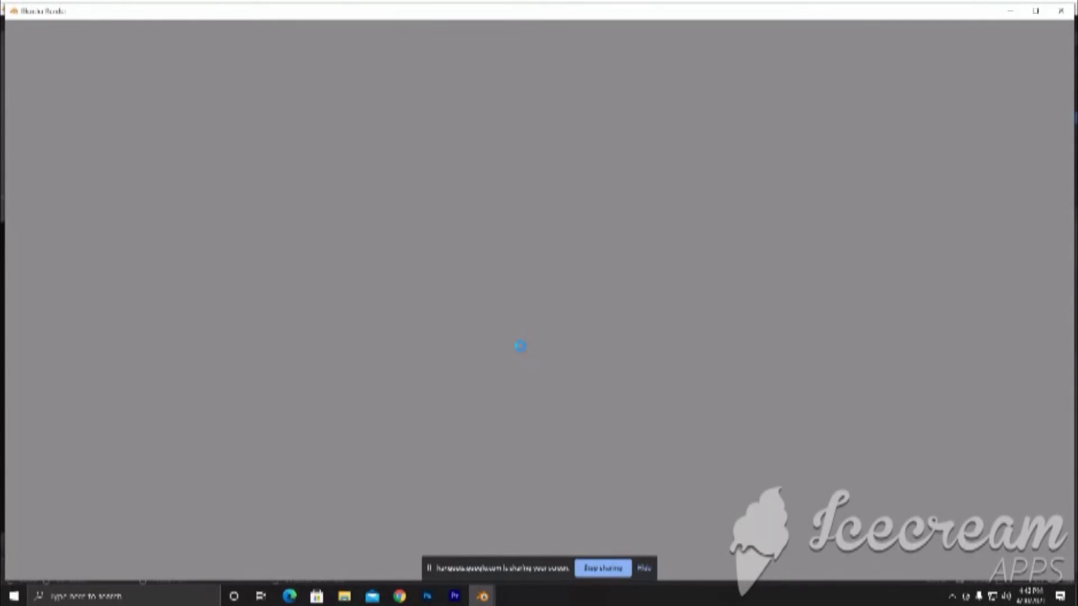
scroll(520, 352, down, 4)
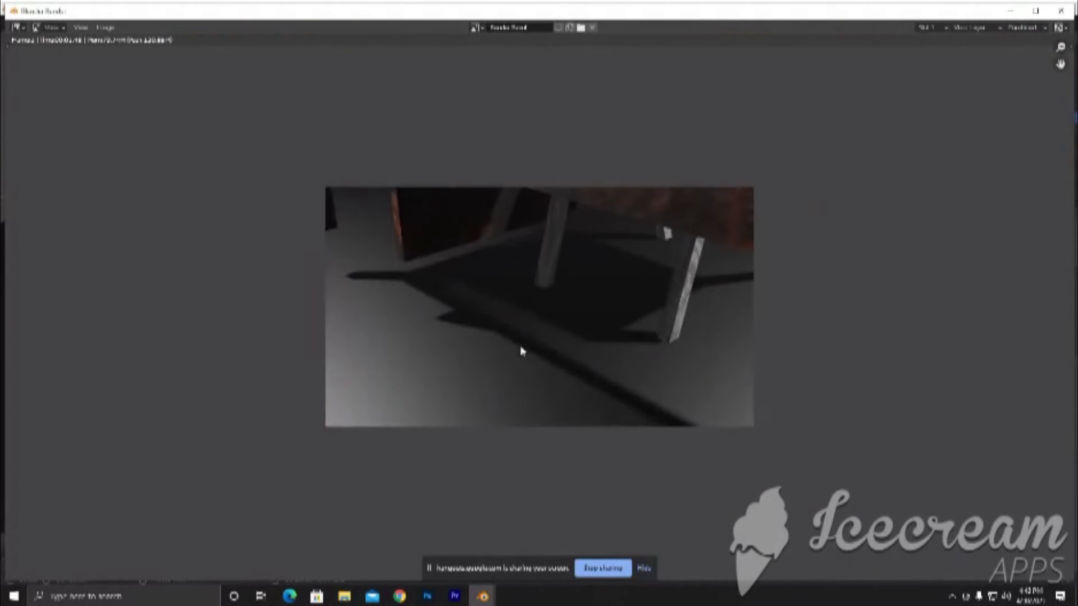
scroll(521, 351, up, 1)
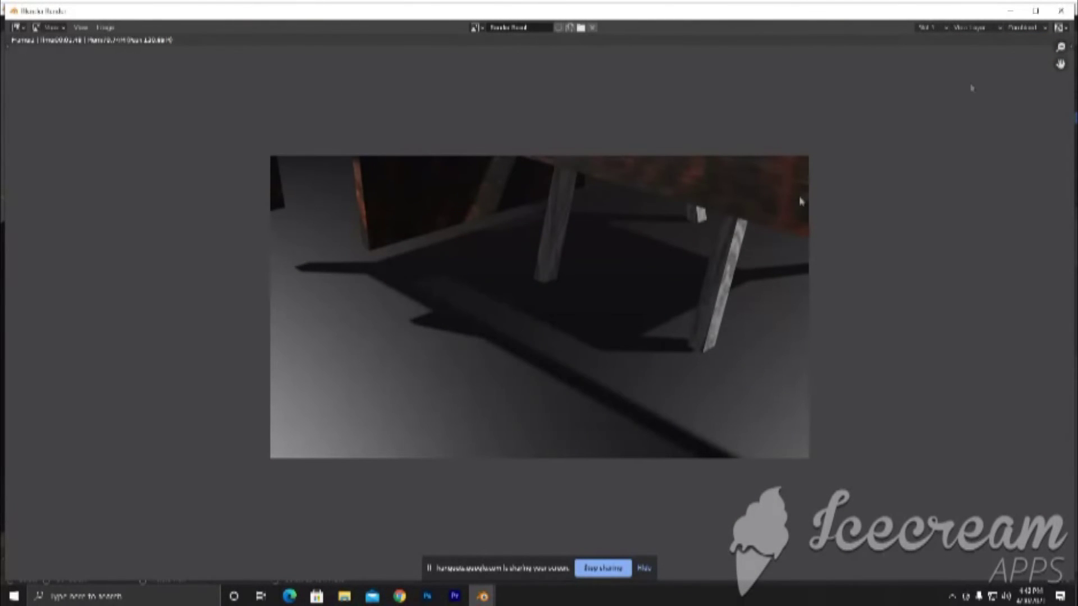
click(1059, 11)
Look through the camera and adjust its Clip Start so the whole table reappears
click(877, 153)
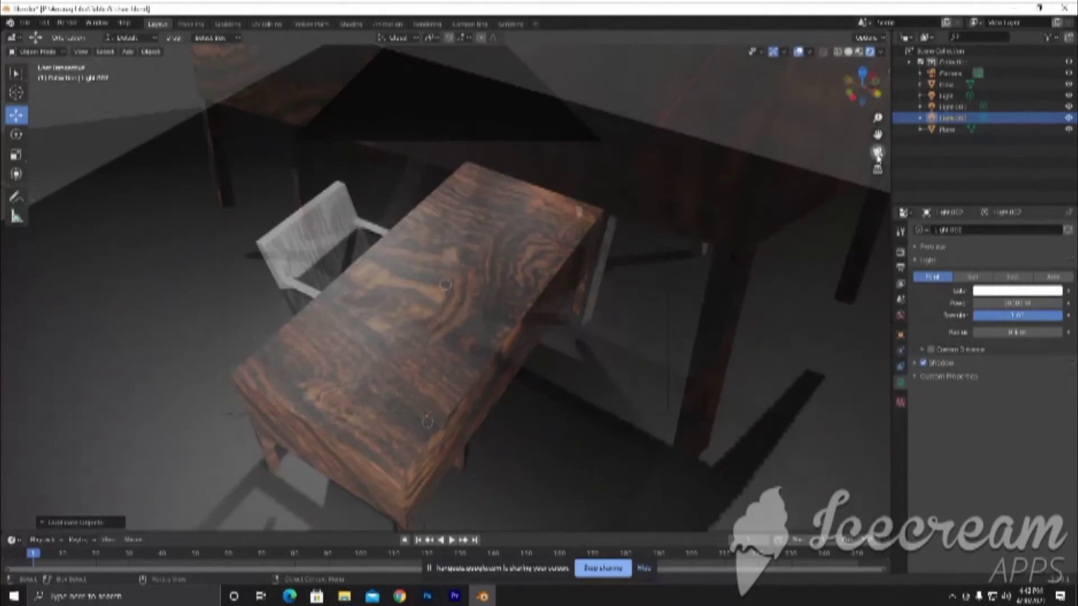
scroll(515, 284, down, 2)
scroll(515, 284, down, 2)
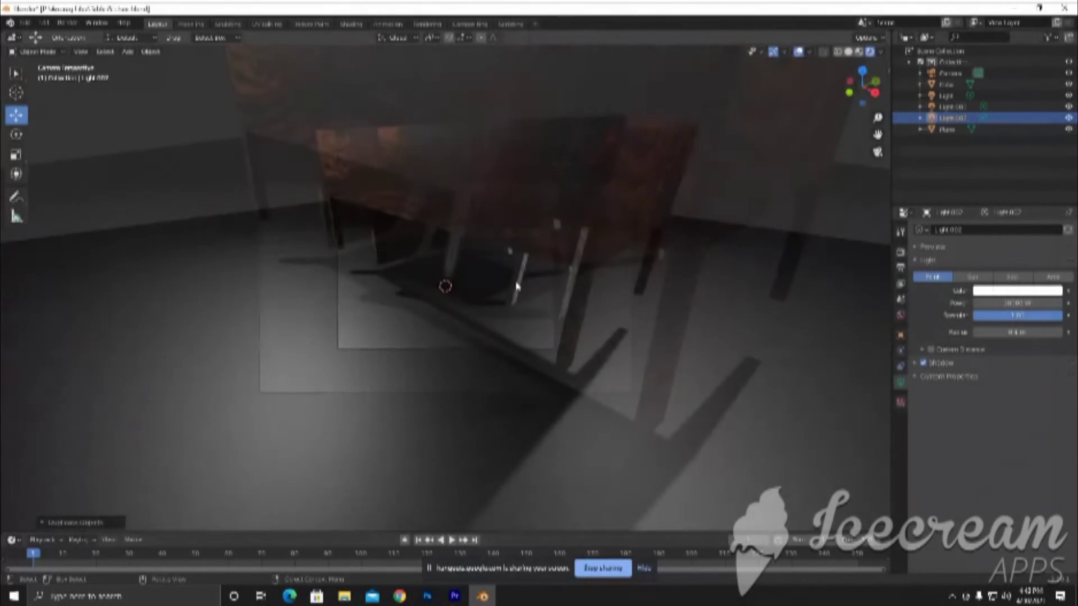
click(668, 414)
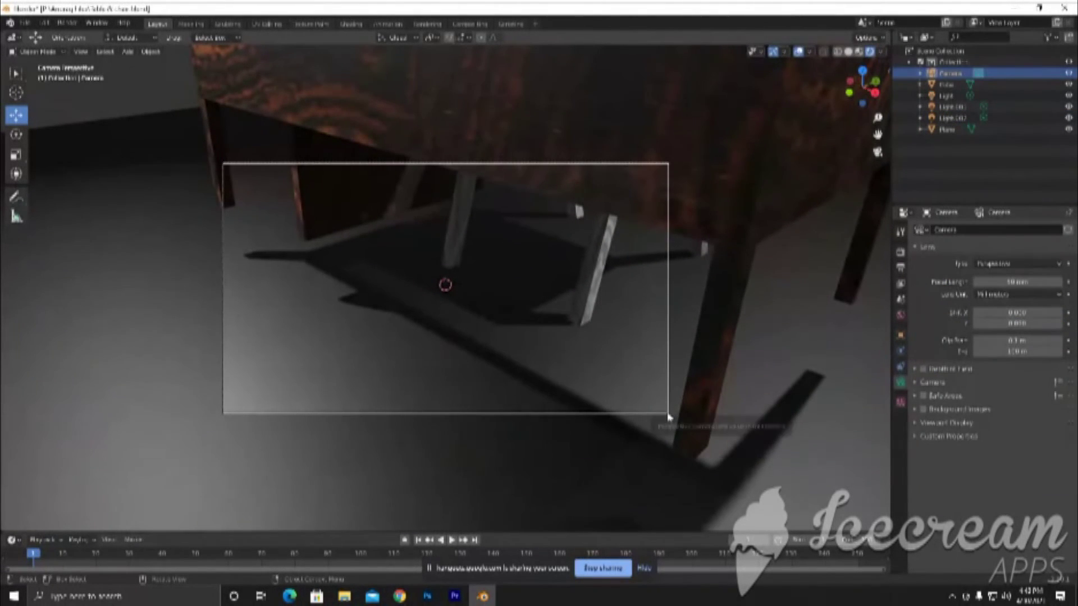
click(668, 415)
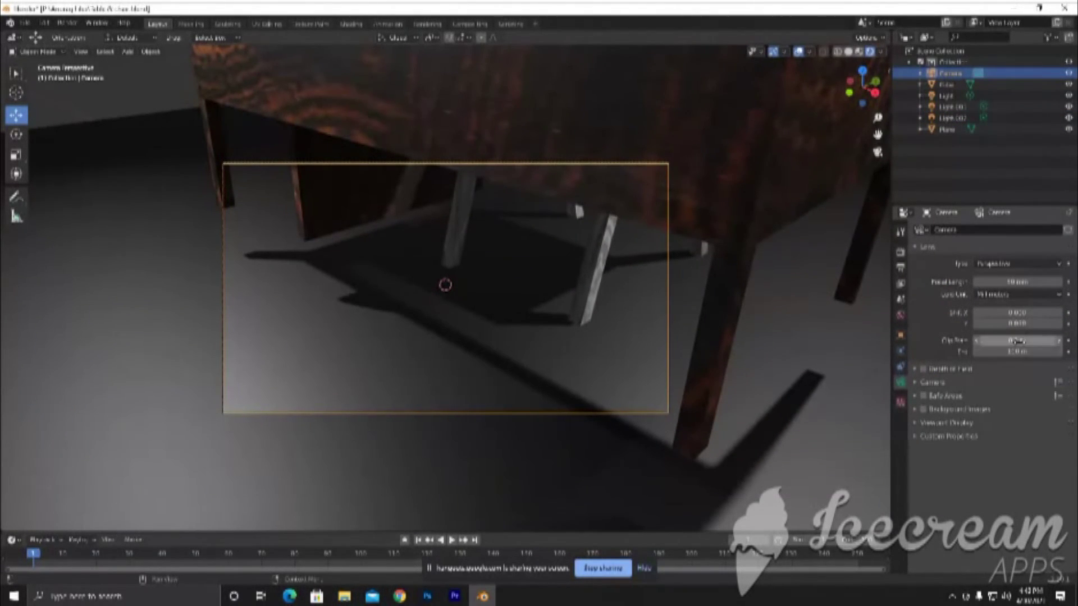
mouse_move(1017, 341)
mouse_down()
mouse_move(1052, 346)
mouse_move(19, 348)
mouse_up()
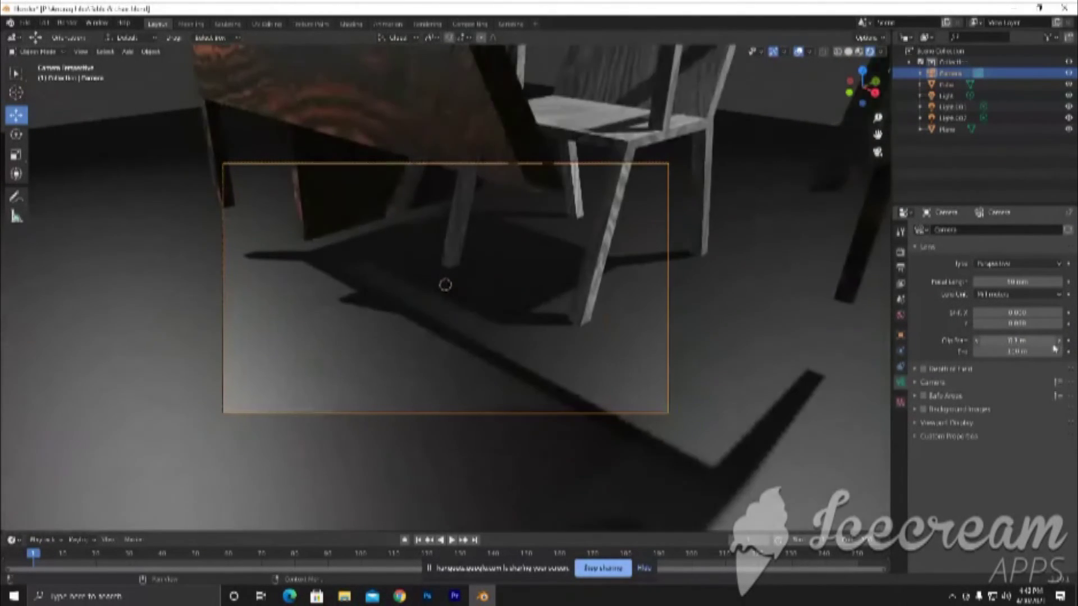
drag(19, 348, 1003, 348)
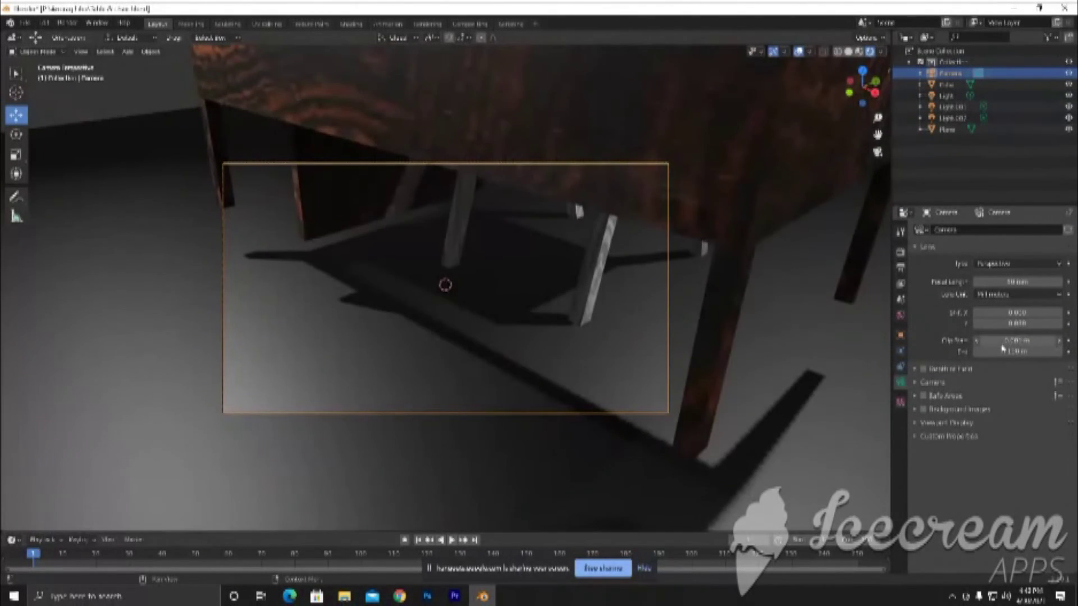
shift+middle_drag(666, 281, 666, 354)
scroll(665, 366, down, 2)
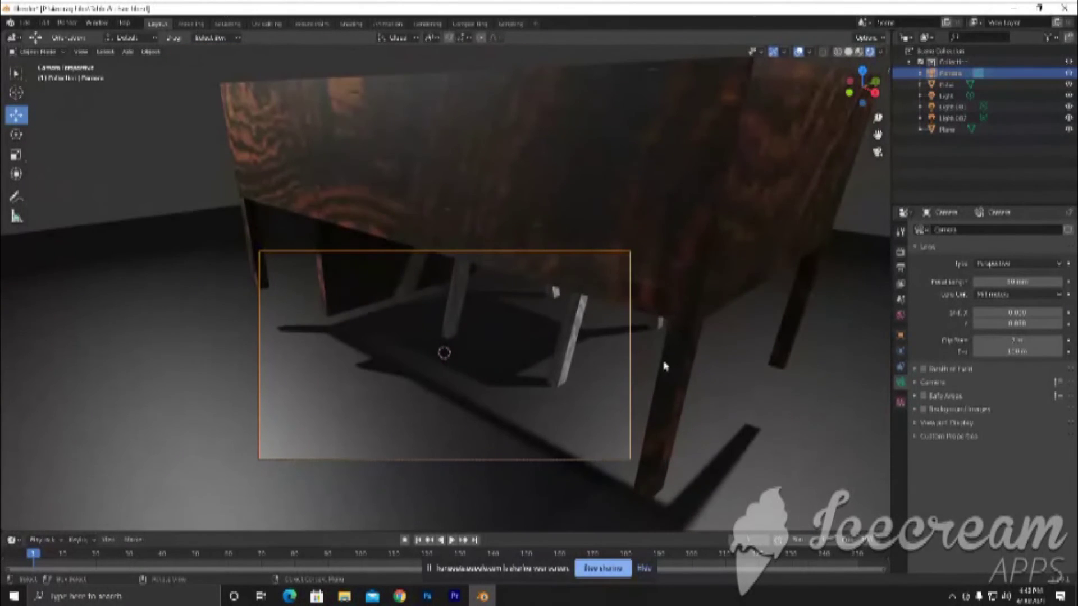
Play and stop the animation, then toggle camera view off and back on
key(space)
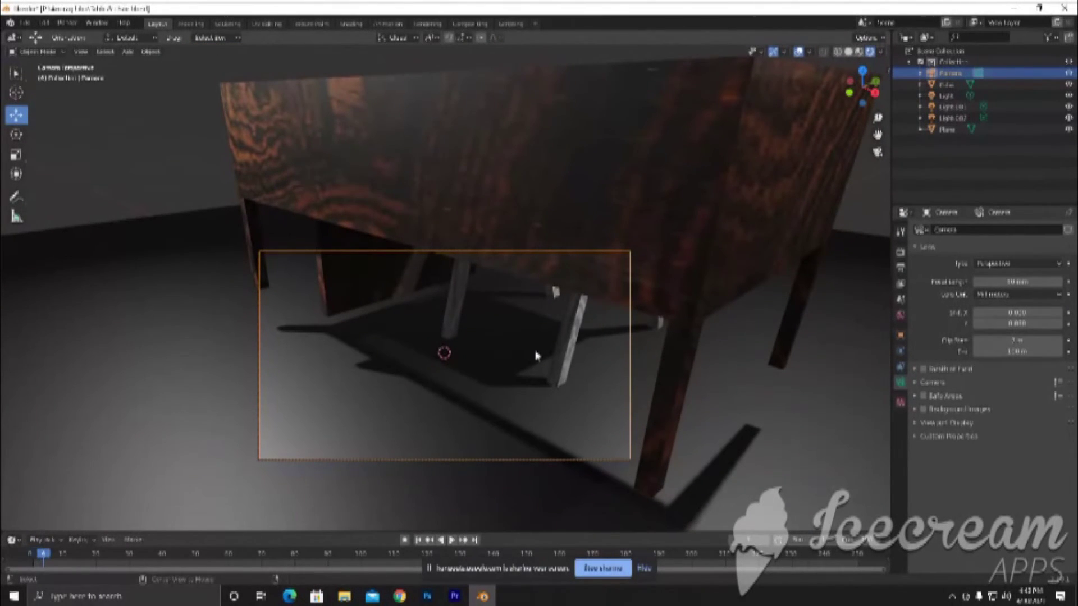
key(Escape)
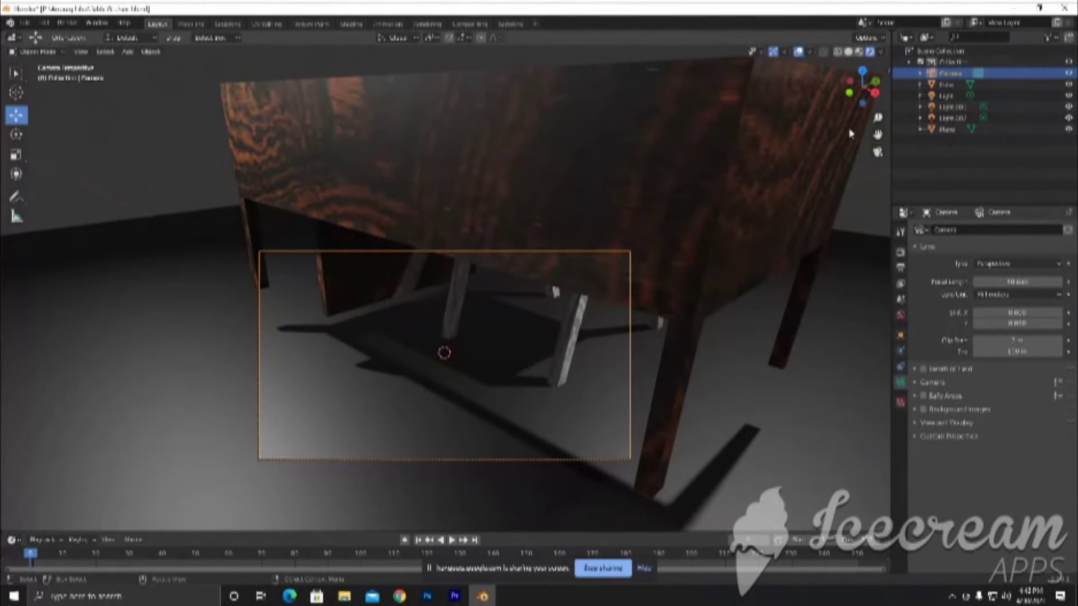
click(878, 154)
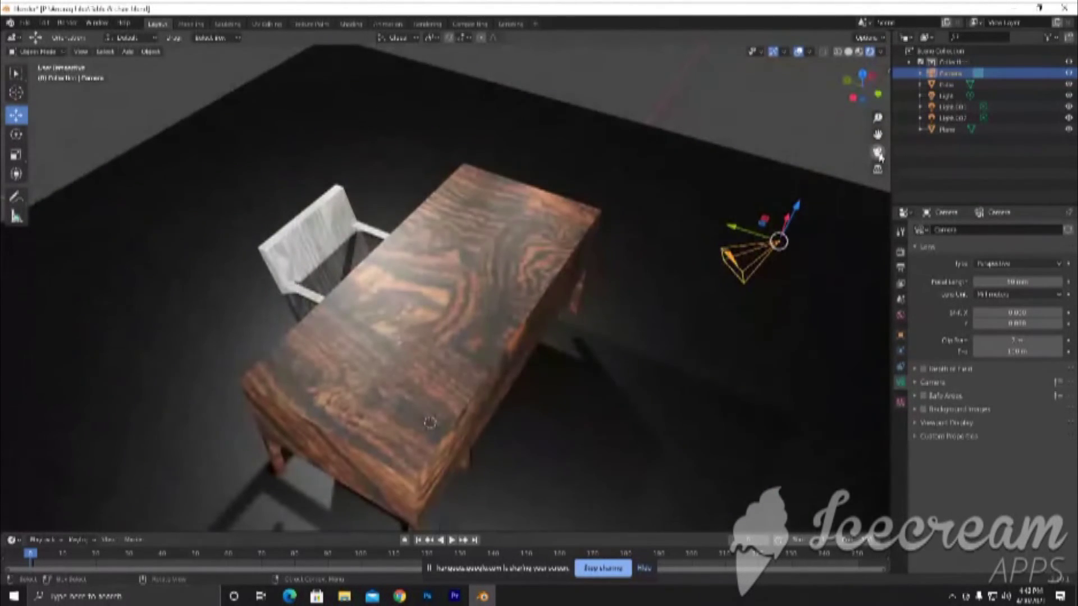
click(878, 154)
click(878, 154)
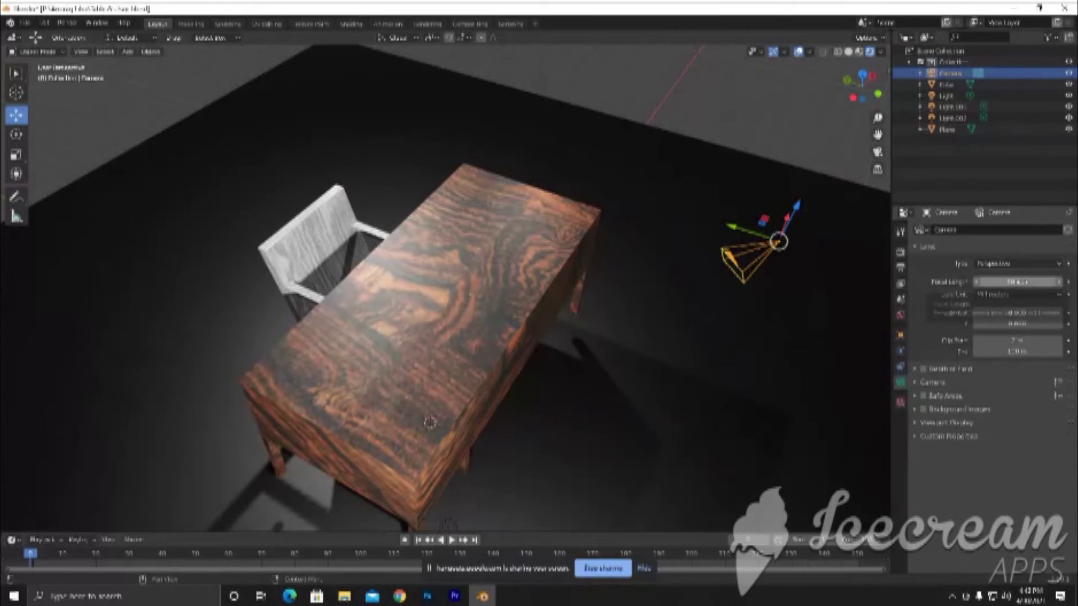
click(877, 152)
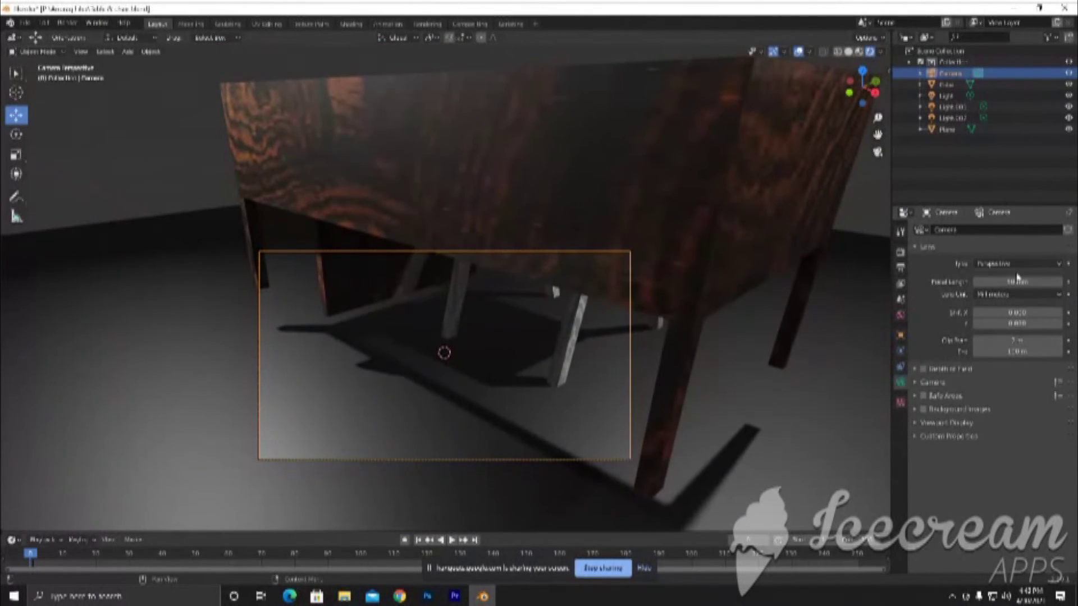
Lower the camera's focal length, shift its framing sideways, and trackball-rotate it to a new angle
drag(1015, 288, 986, 294)
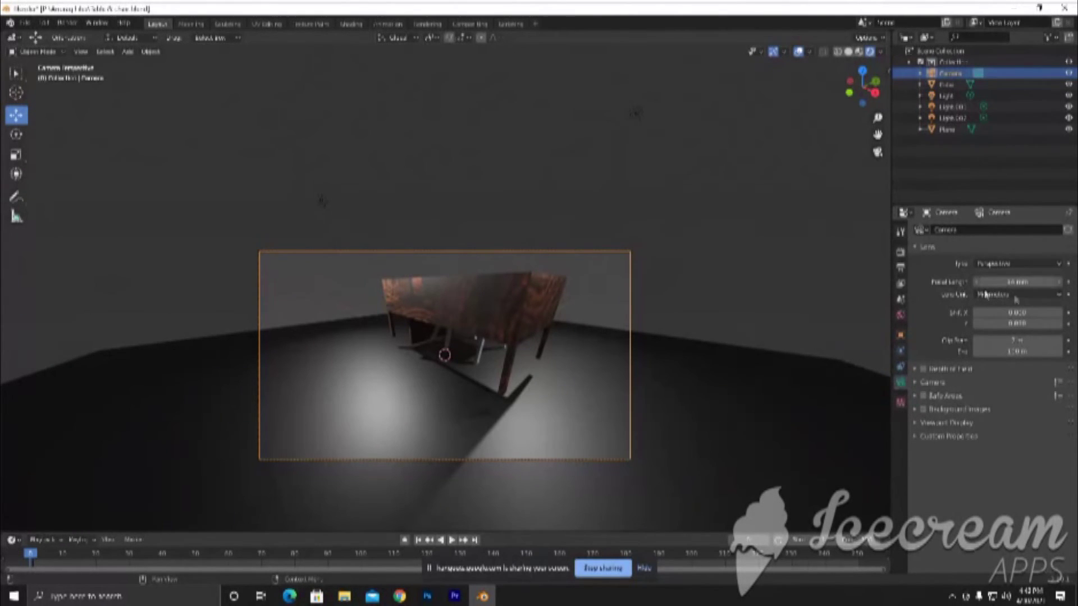
mouse_move(1016, 312)
mouse_down()
mouse_move(1036, 323)
mouse_move(1015, 324)
mouse_up()
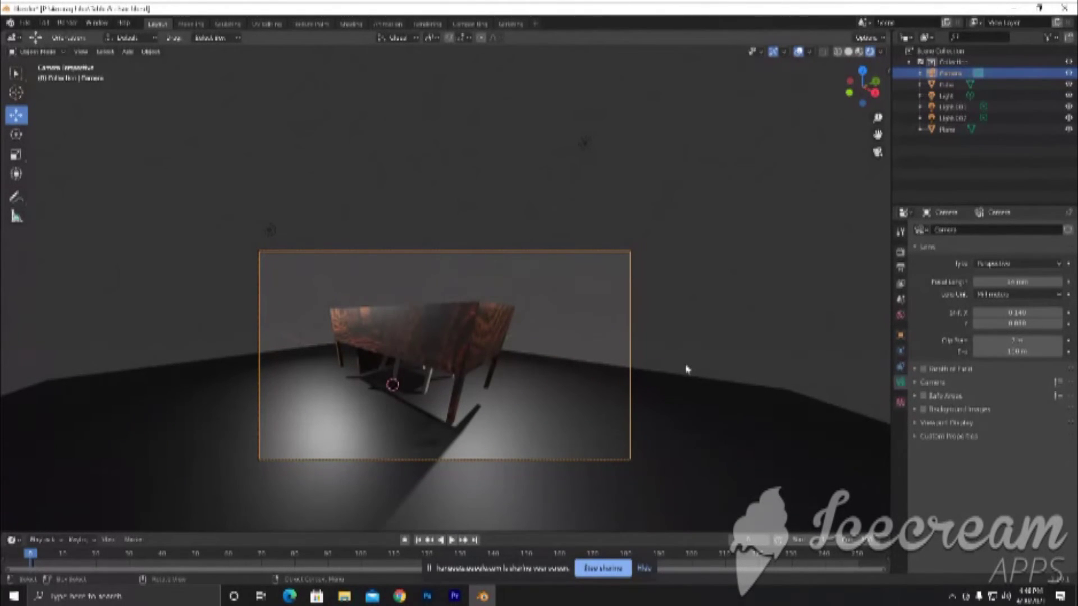
key(r)
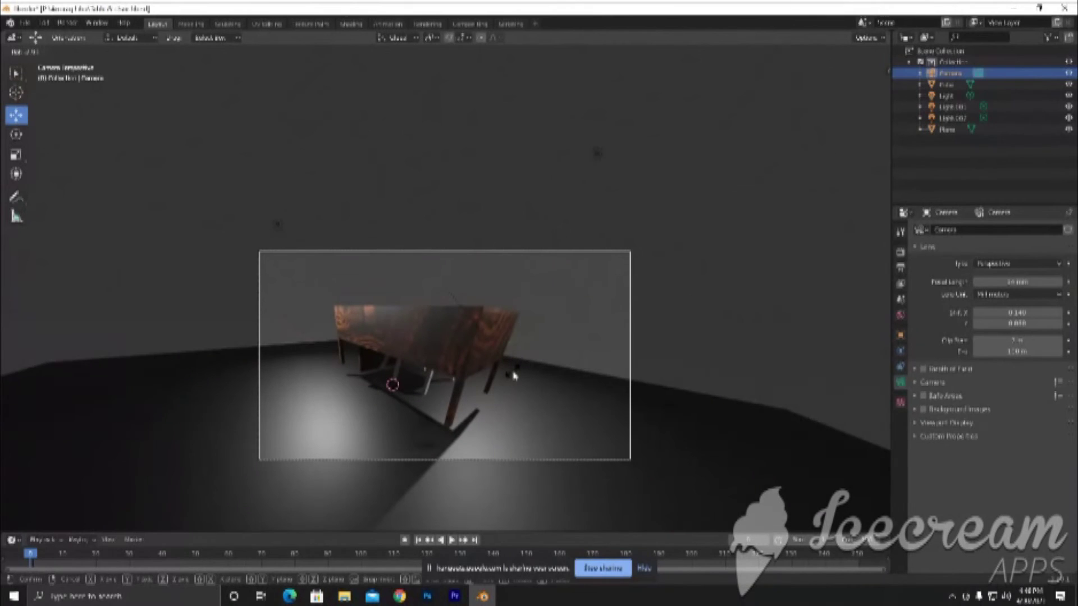
key(r)
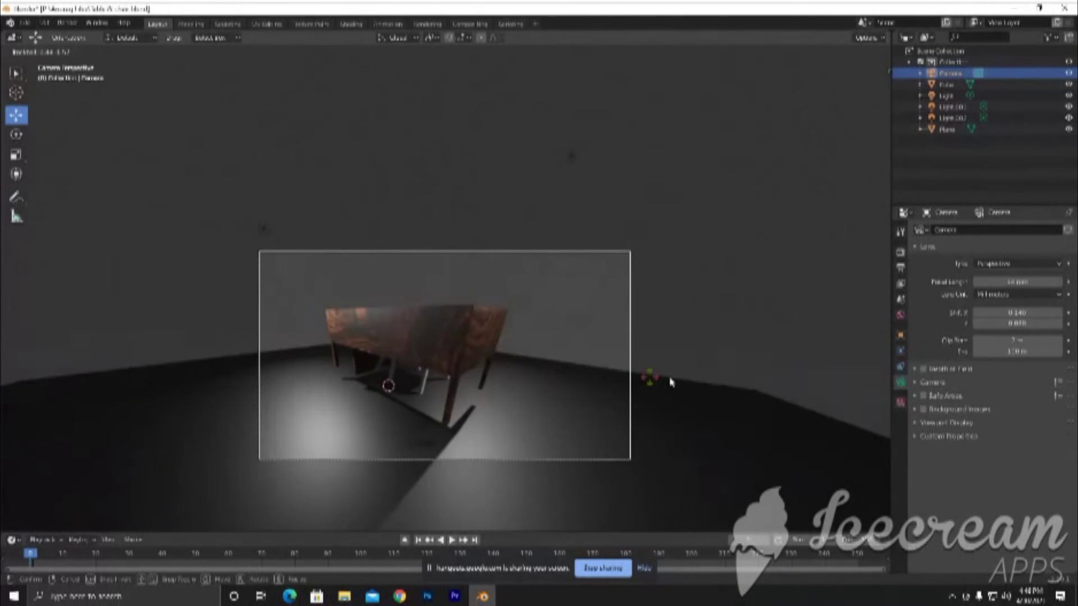
click(617, 382)
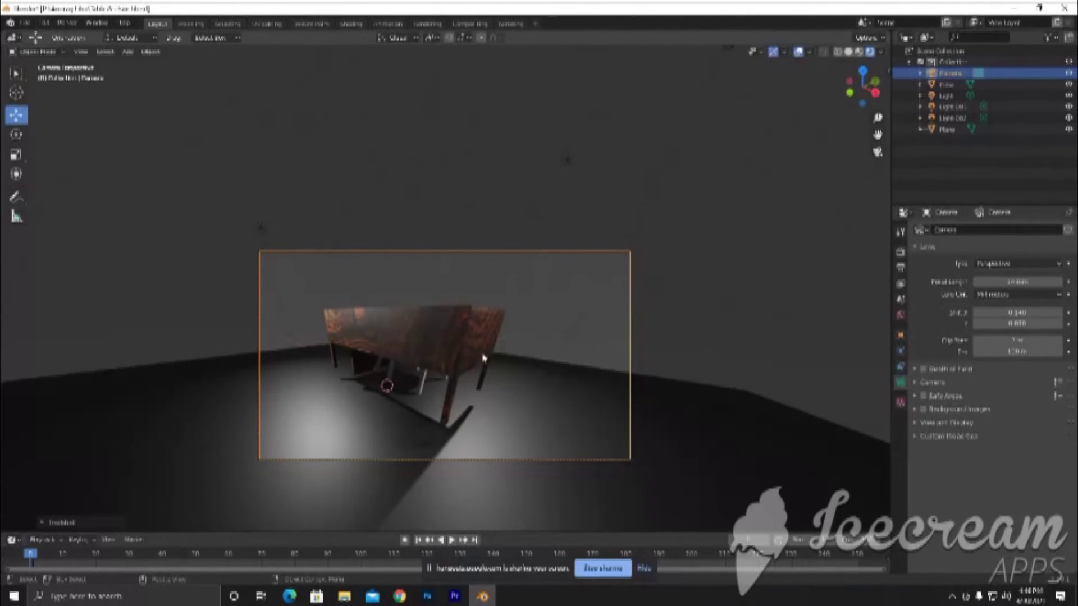
Move the camera so the desk sits lower and adjust the vertical shift to fit it
key(g)
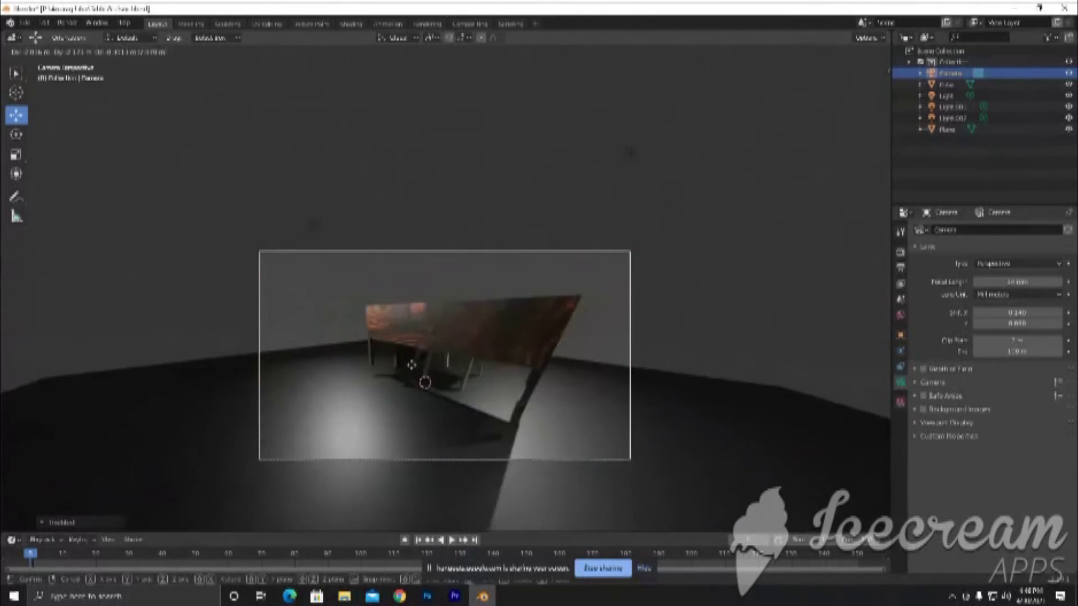
click(470, 245)
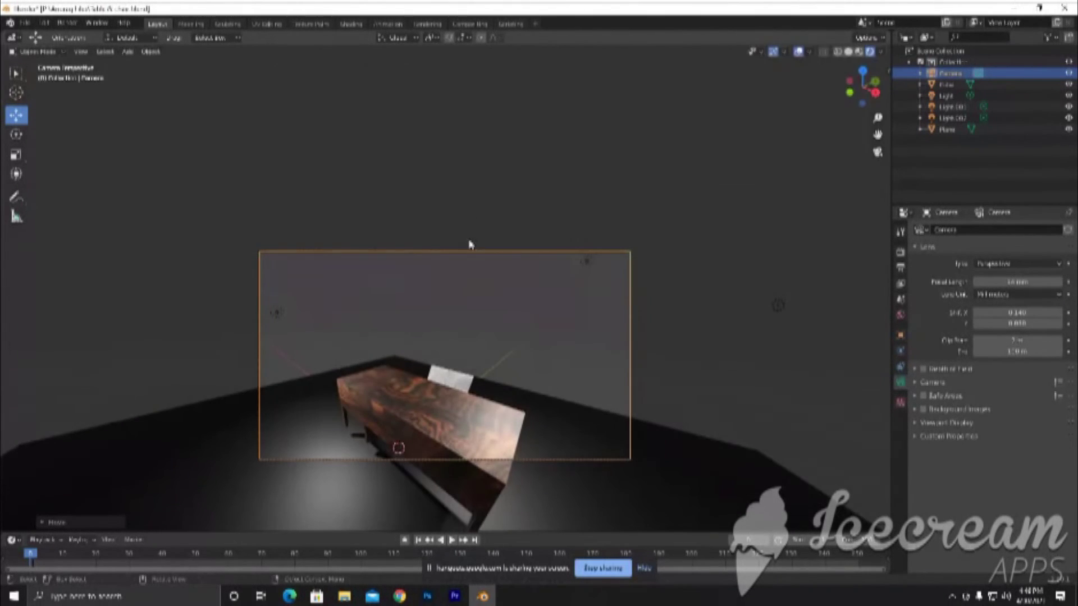
key(g)
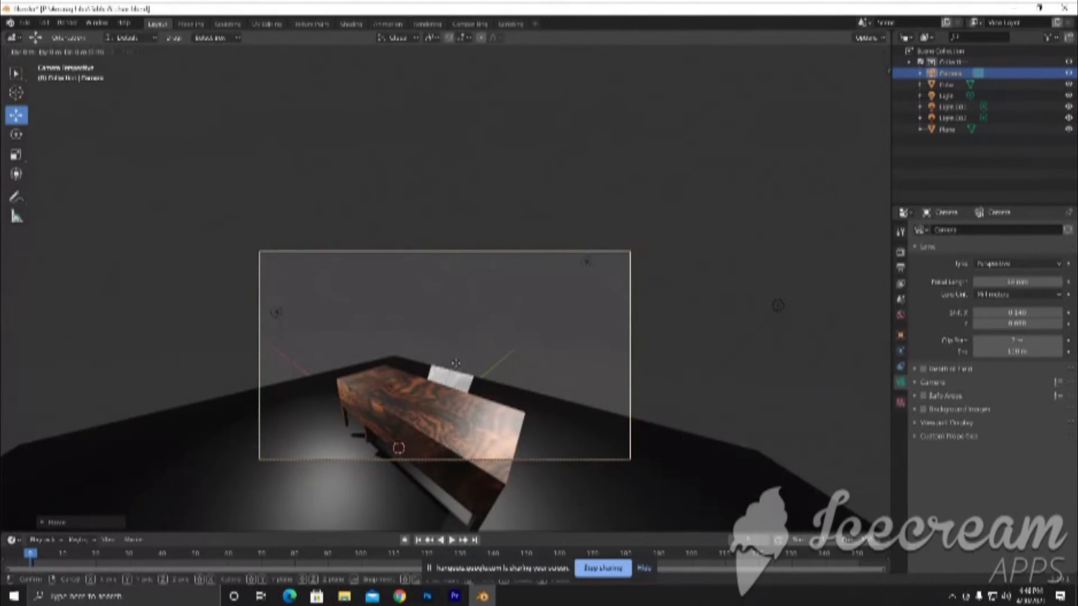
click(458, 337)
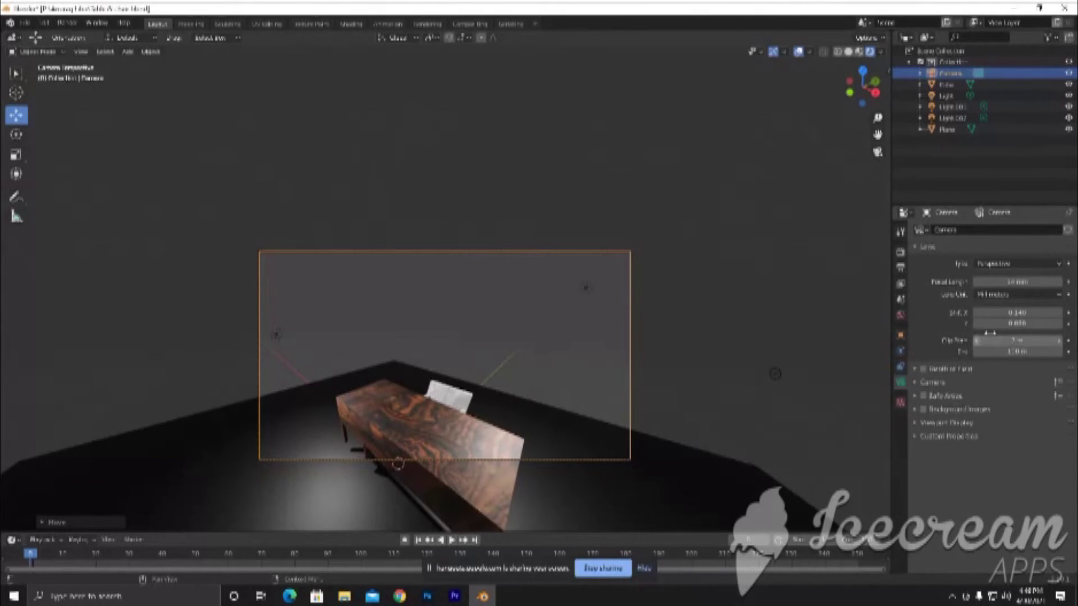
mouse_move(1016, 323)
mouse_down()
mouse_move(1041, 329)
mouse_move(1007, 336)
mouse_up()
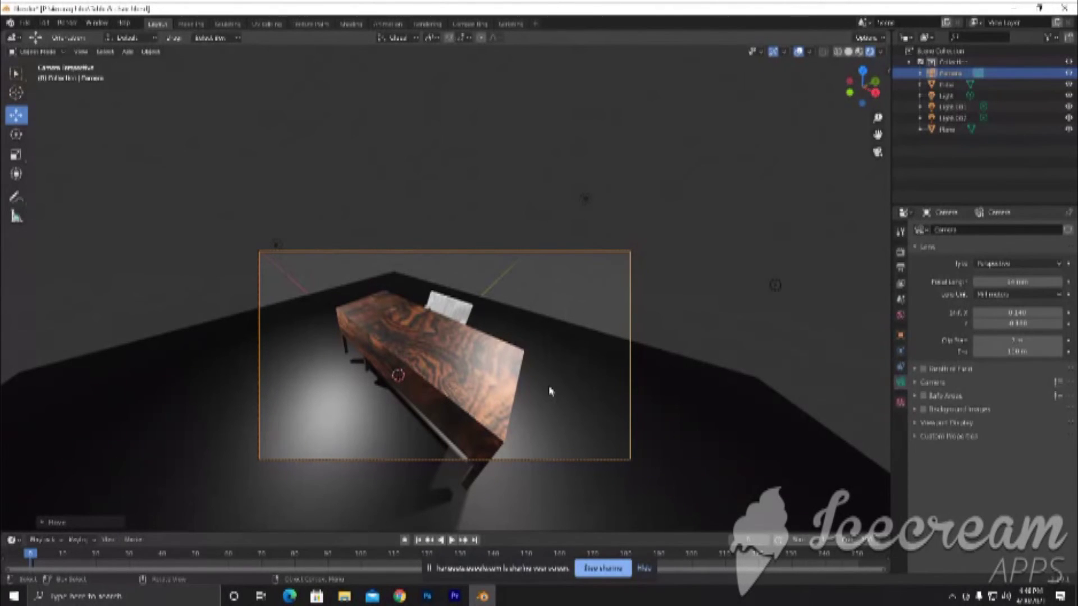
scroll(486, 339, up, 1)
scroll(485, 339, up, 1)
scroll(486, 339, down, 1)
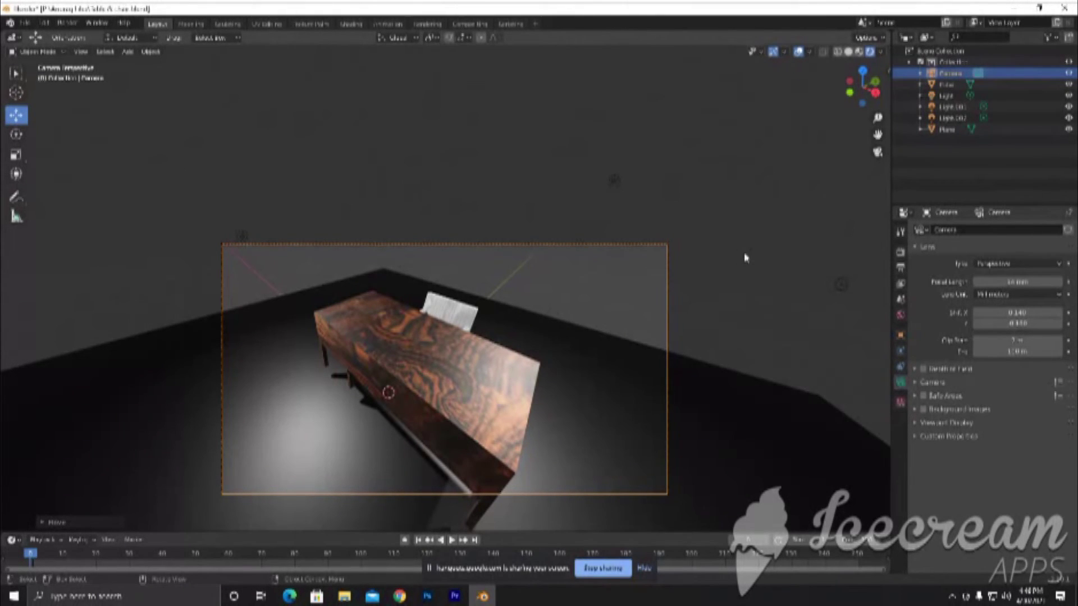
Render the new high-angle camera shot with F12 and review the whole desk and chair
key(F12)
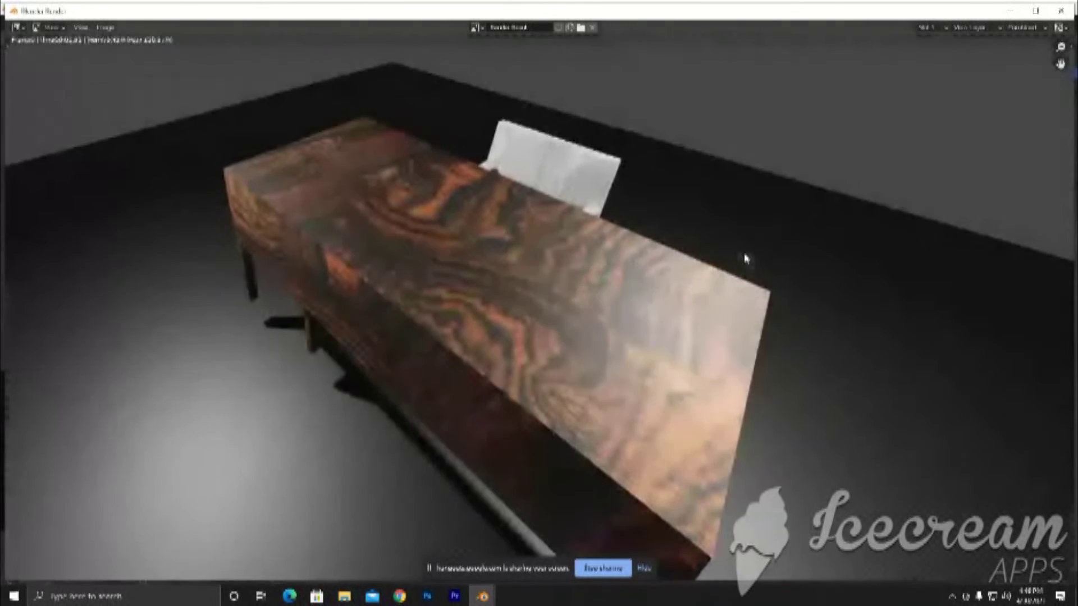
scroll(745, 259, down, 1)
scroll(746, 259, down, 2)
scroll(745, 259, up, 2)
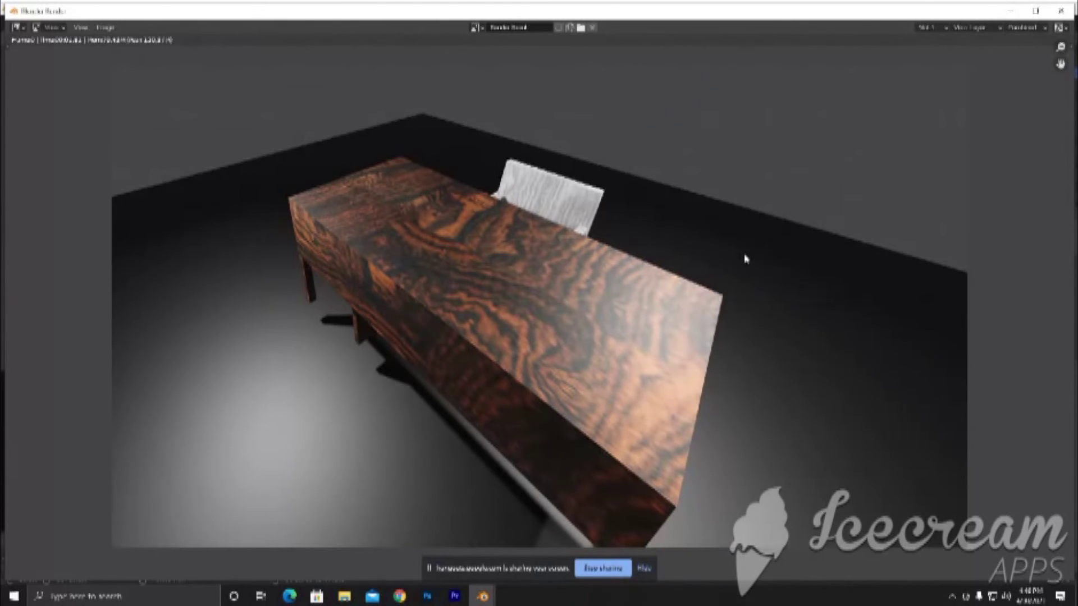
click(648, 568)
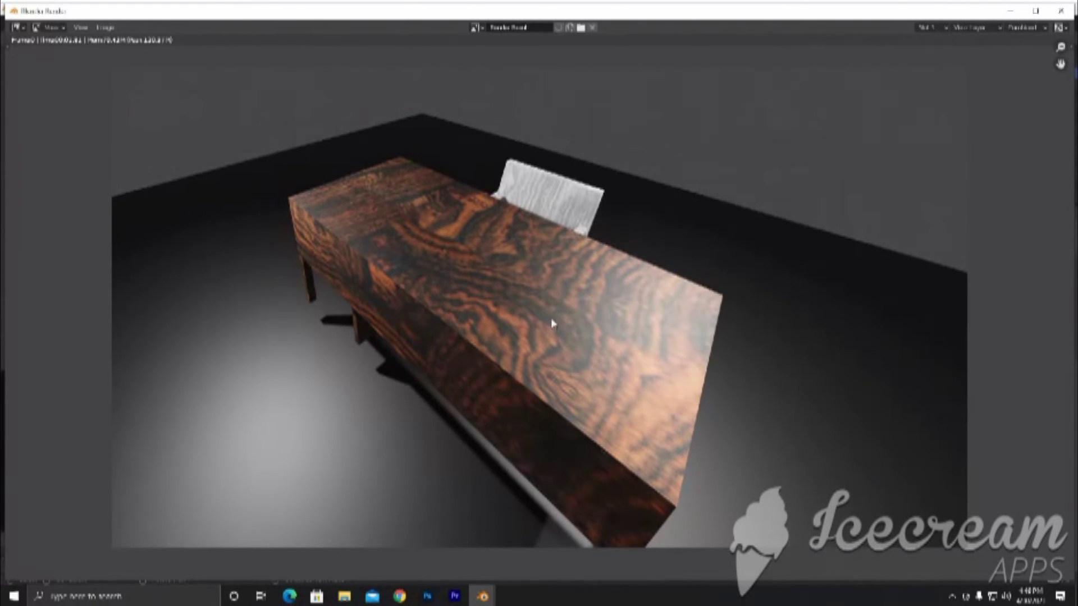
Close the render, enter Edit Mode on the desk-and-chair object, and box-select the chair's vertices
click(1061, 11)
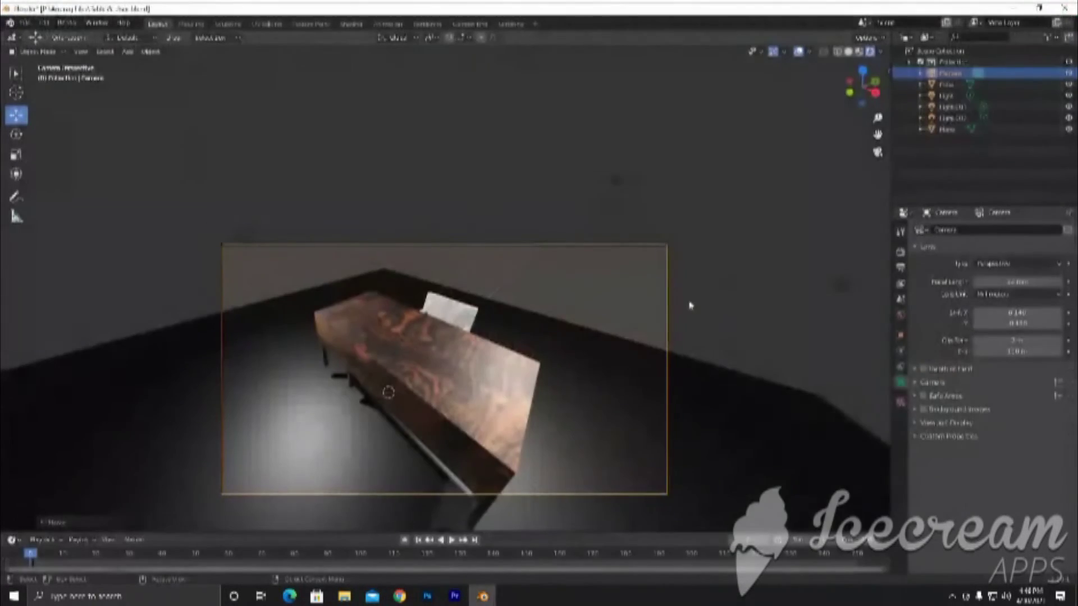
mouse_move(779, 365)
middle_down()
mouse_move(504, 395)
mouse_move(633, 326)
mouse_move(548, 287)
middle_up()
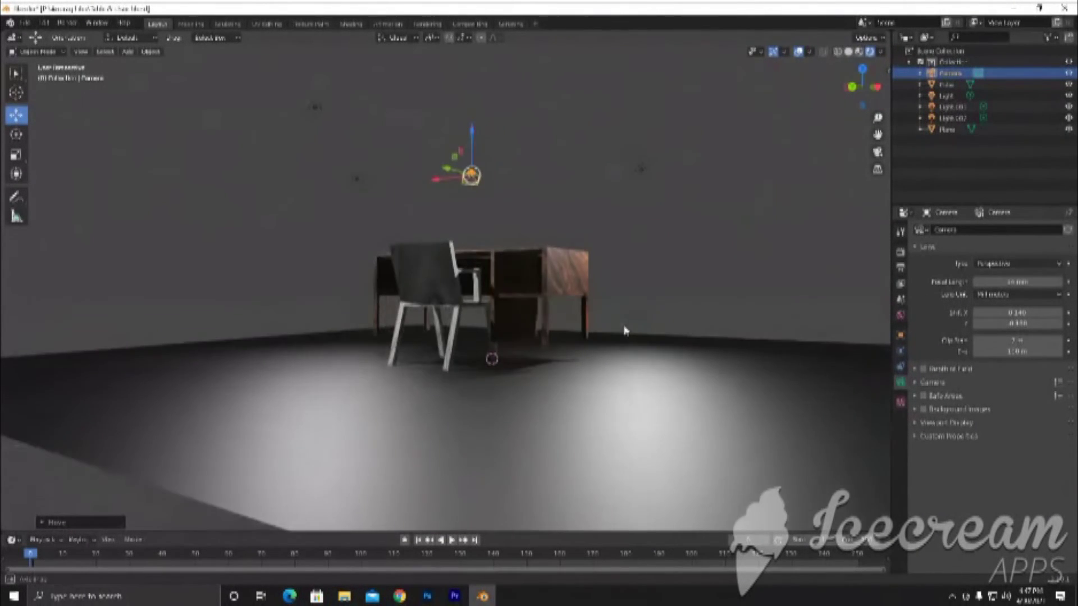
click(549, 299)
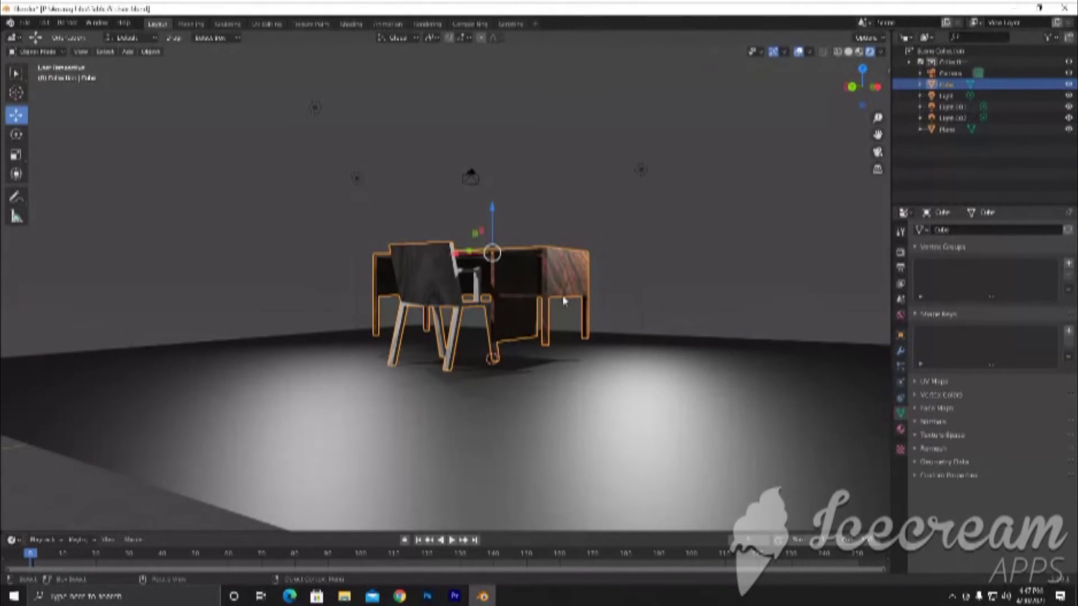
key(Tab)
drag(632, 386, 460, 310)
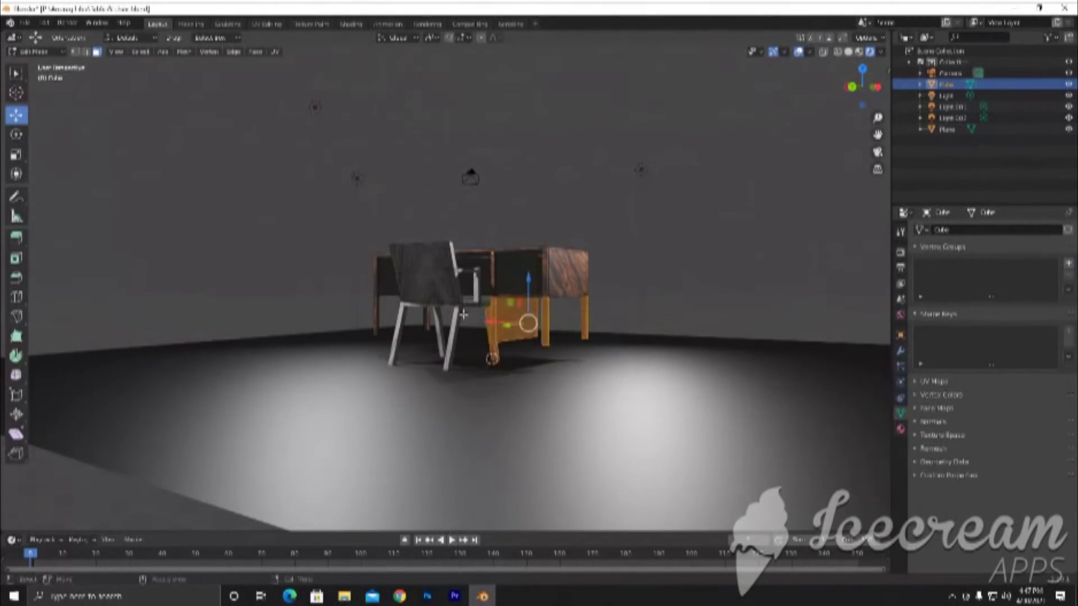
click(75, 51)
click(508, 403)
key(b)
drag(625, 397, 445, 307)
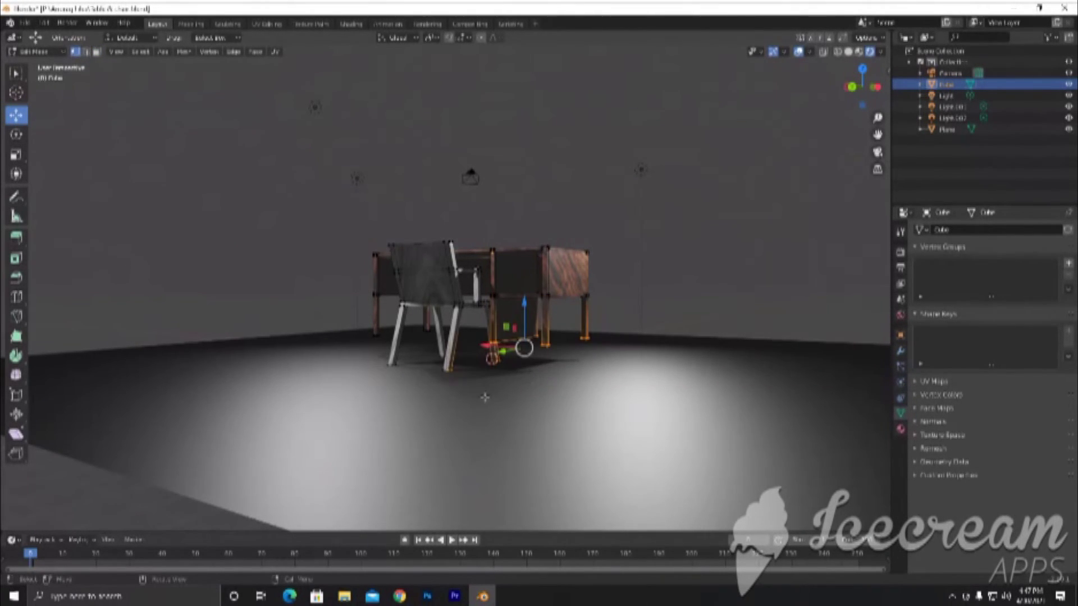
Add the chair's front legs to the selection and rotate the chair in front of the desk
middle_drag(485, 397, 453, 404)
key(b)
drag(502, 428, 329, 335)
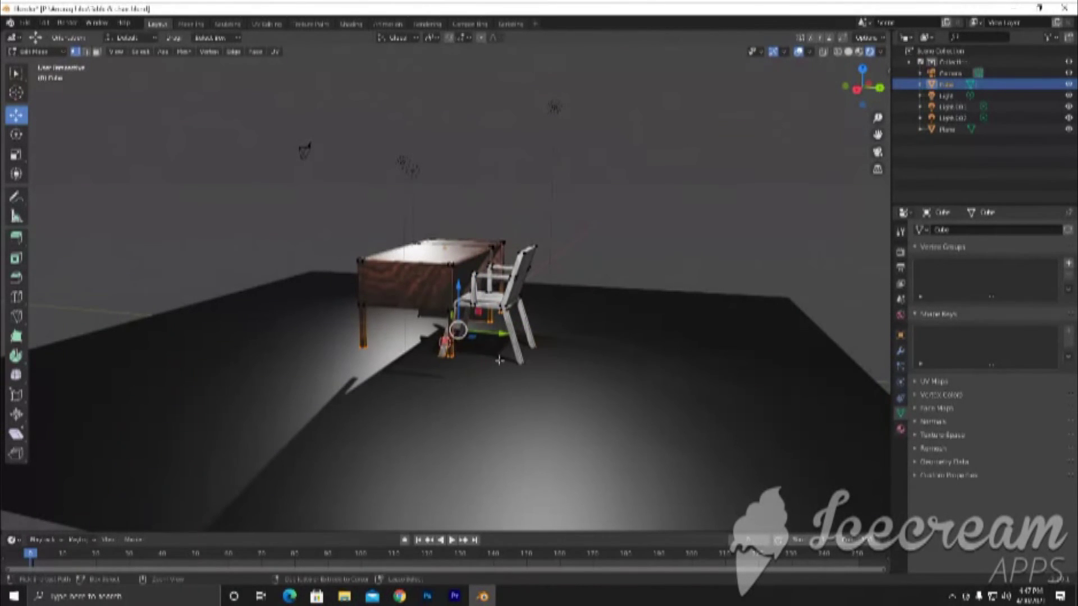
middle_drag(505, 360, 435, 377)
key(e)
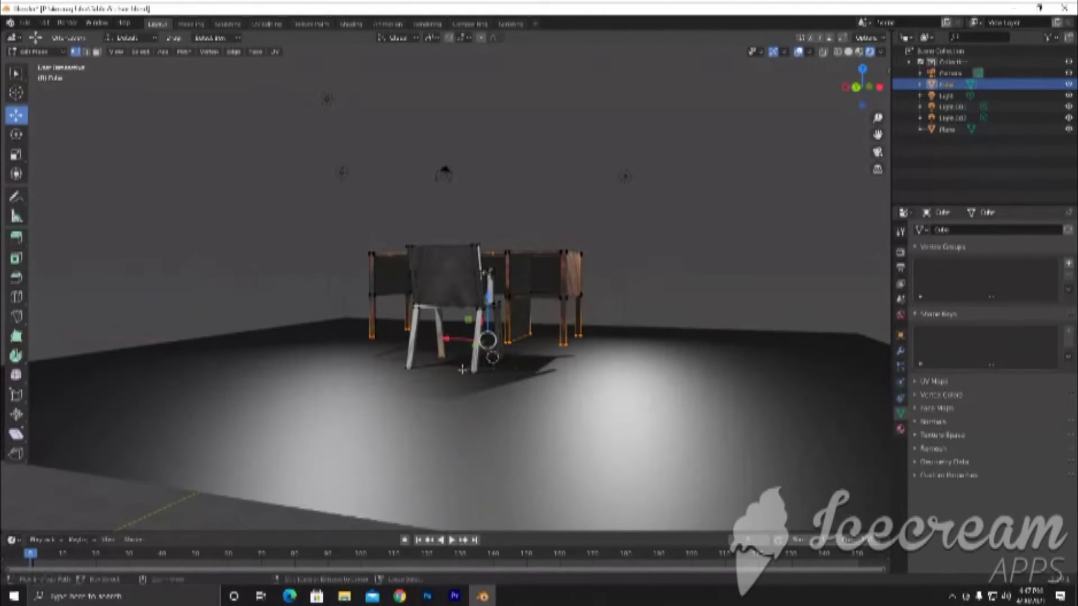
click(492, 357)
mouse_move(492, 357)
middle_down()
mouse_move(459, 383)
mouse_move(430, 369)
mouse_move(509, 378)
mouse_move(548, 360)
middle_up()
Move the chair under the desk, lower it along Z, and view through the camera
key(g)
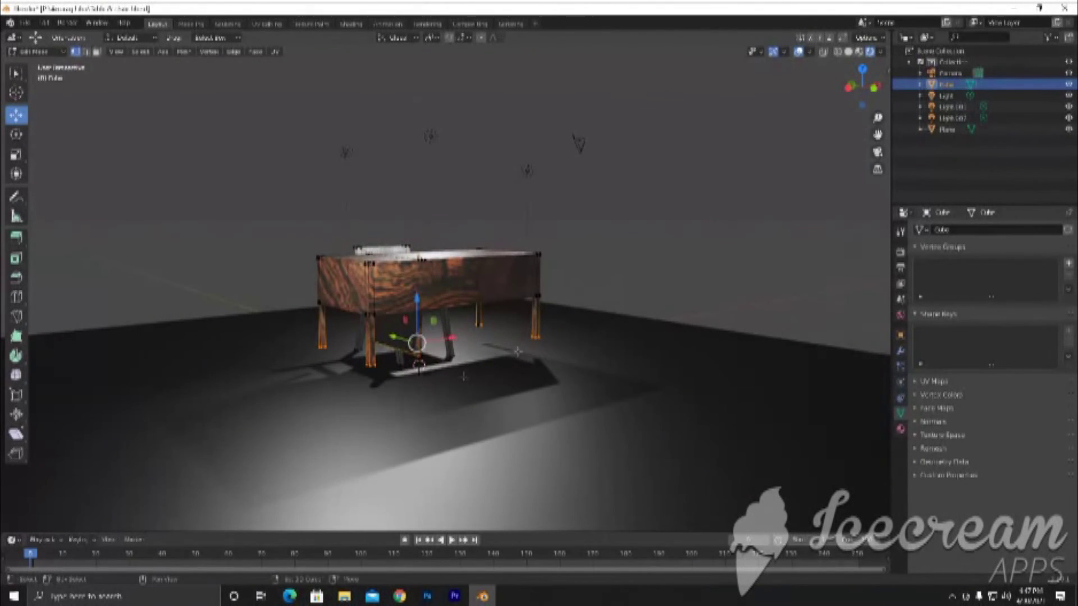
click(360, 355)
mouse_move(359, 355)
middle_down()
mouse_move(369, 358)
mouse_move(330, 360)
mouse_move(564, 354)
mouse_move(404, 352)
mouse_move(370, 369)
middle_up()
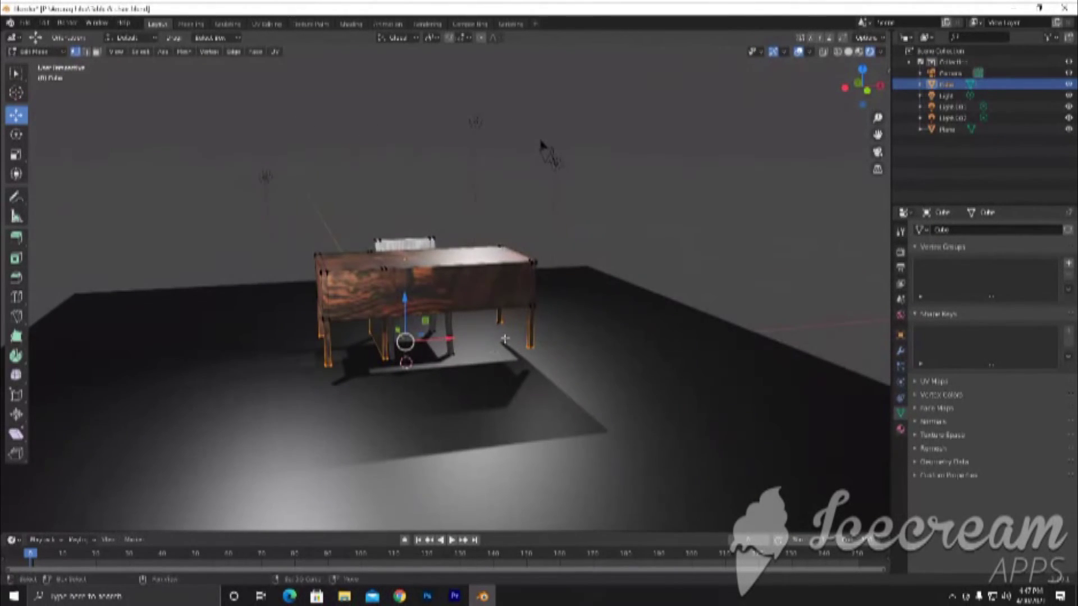
mouse_move(477, 380)
middle_down()
mouse_move(649, 378)
mouse_move(481, 363)
middle_up()
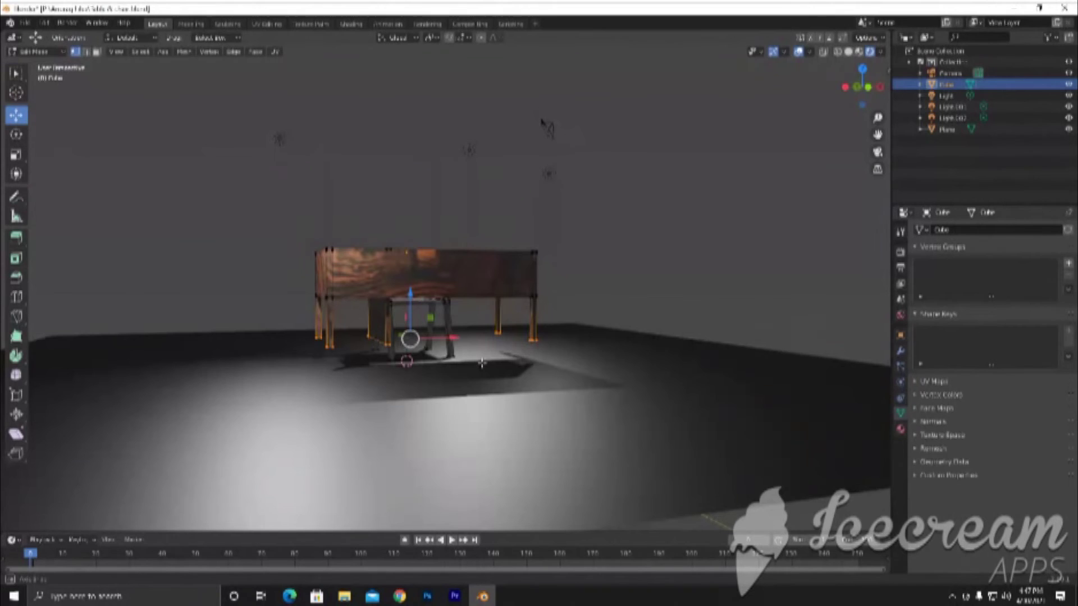
key(g)
key(z)
click(401, 397)
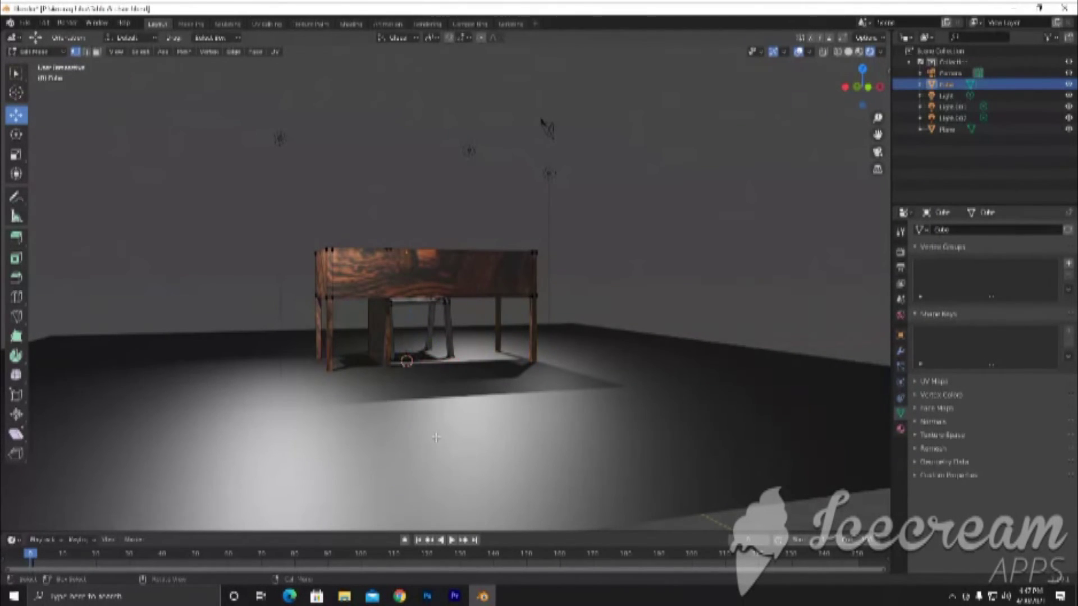
mouse_move(392, 435)
middle_down()
mouse_move(551, 449)
mouse_move(499, 444)
mouse_move(561, 482)
middle_up()
click(877, 154)
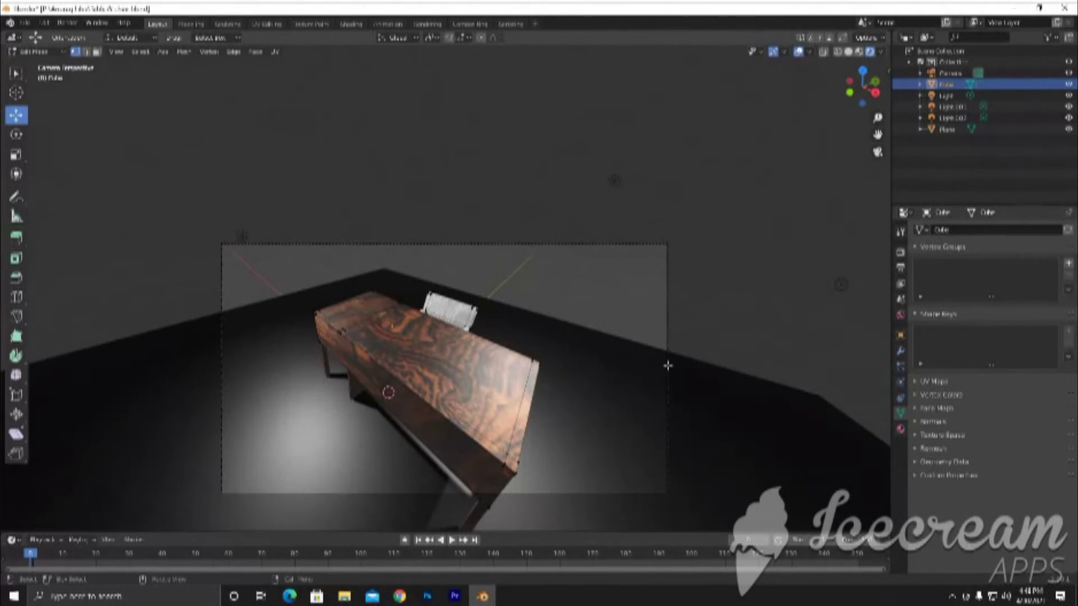
Browse the desk's Material, Physics and Constraints property tabs, ending back on Material
click(901, 430)
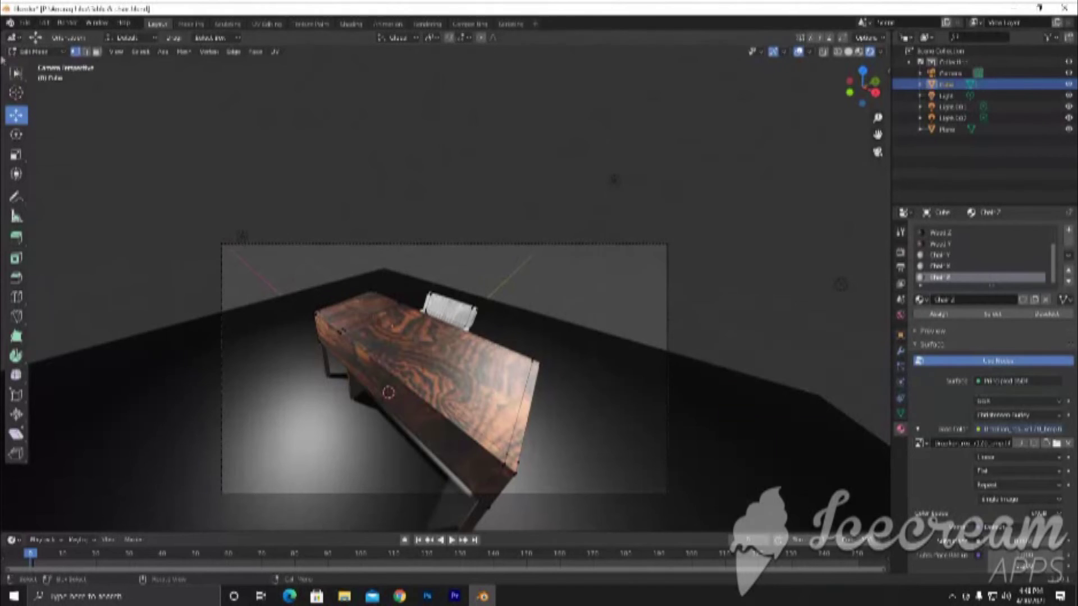
click(17, 73)
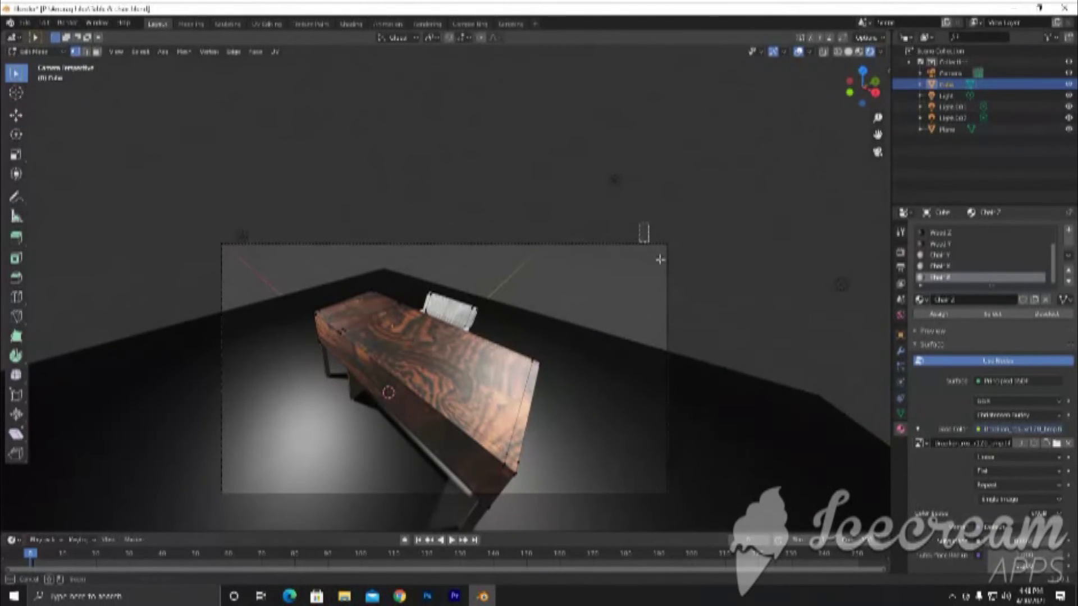
click(900, 383)
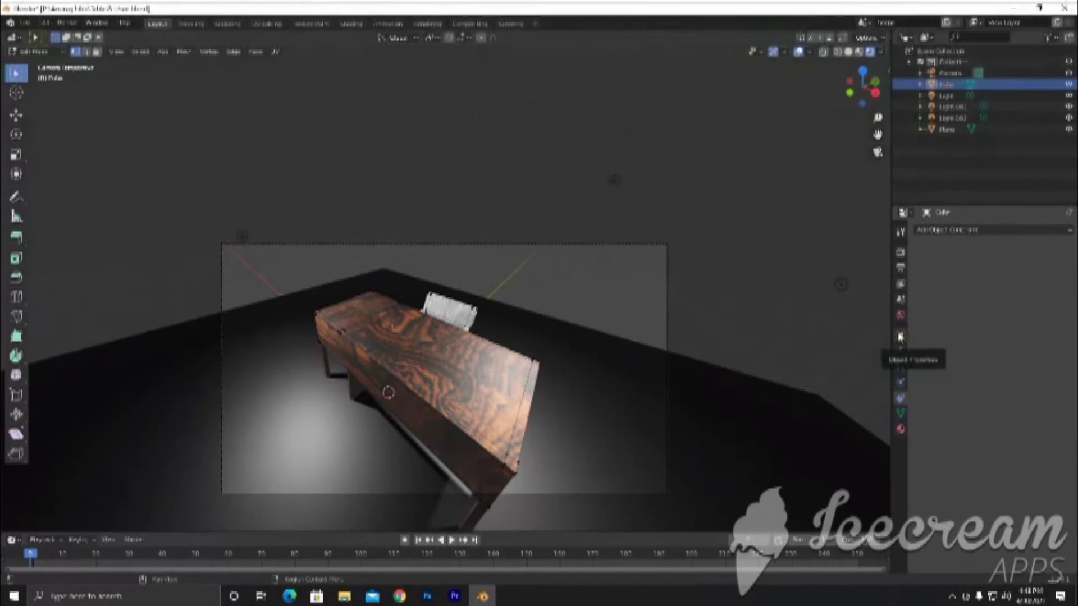
click(877, 152)
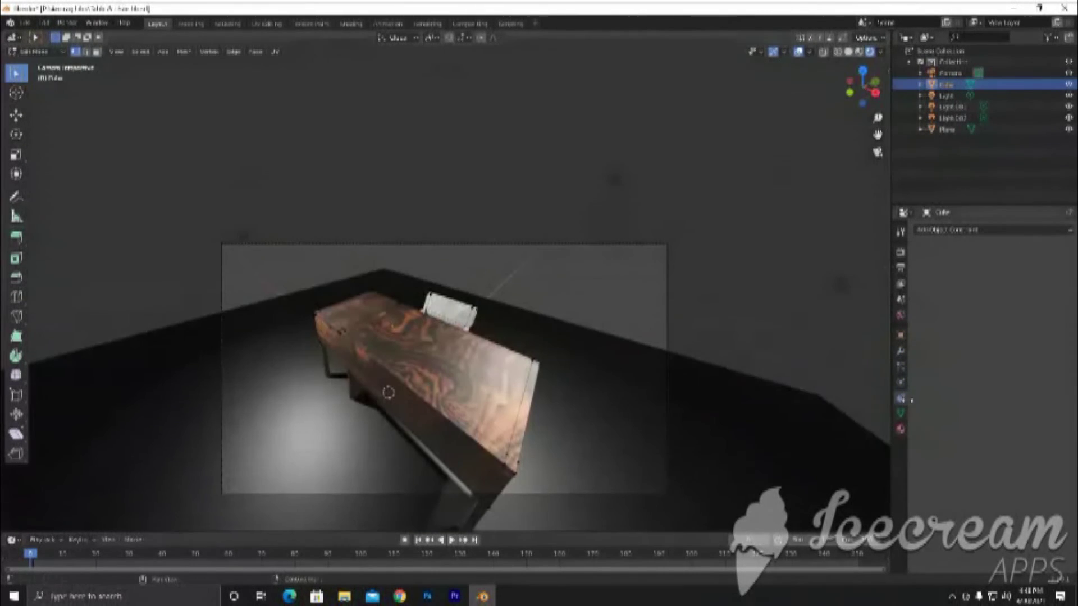
click(901, 429)
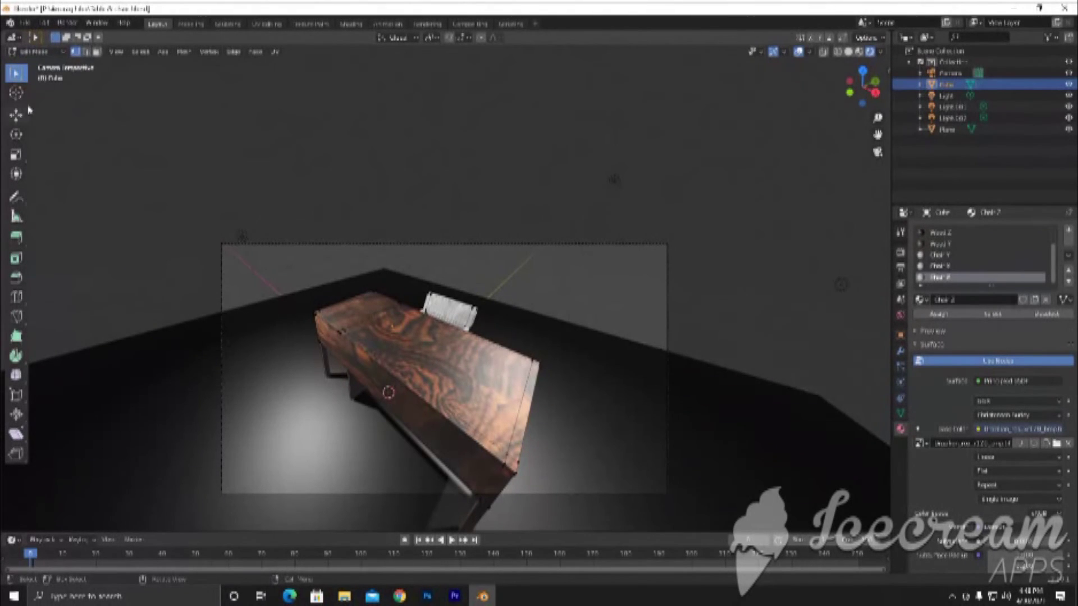
Reselect the Move tool and orbit out of camera view toward the desk
click(16, 115)
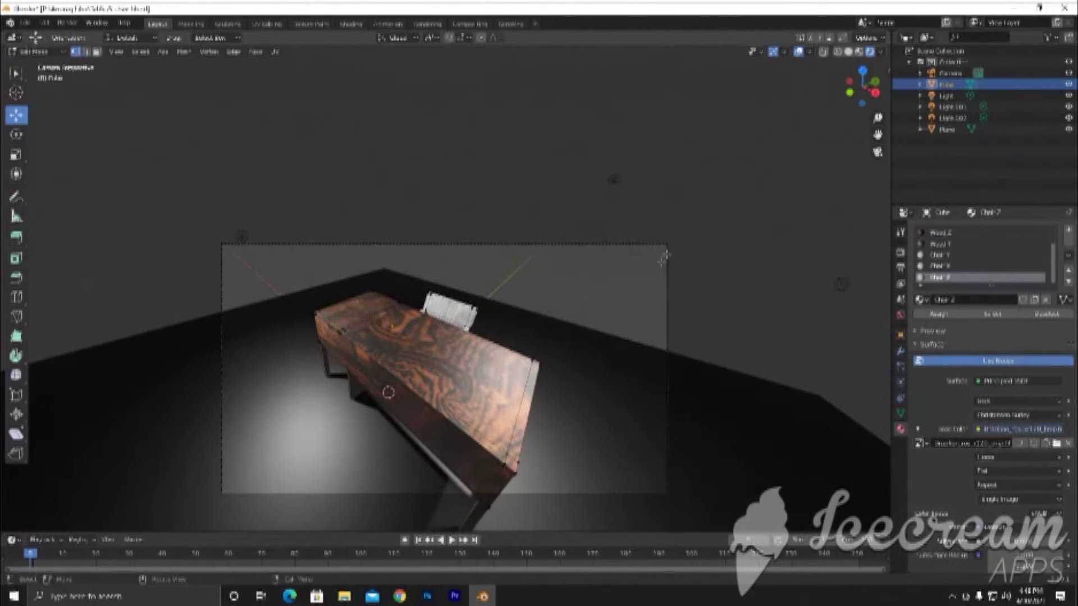
mouse_move(582, 366)
middle_down()
mouse_move(485, 366)
mouse_move(497, 326)
mouse_move(290, 90)
middle_up()
scroll(485, 366, down, 5)
scroll(497, 326, down, 2)
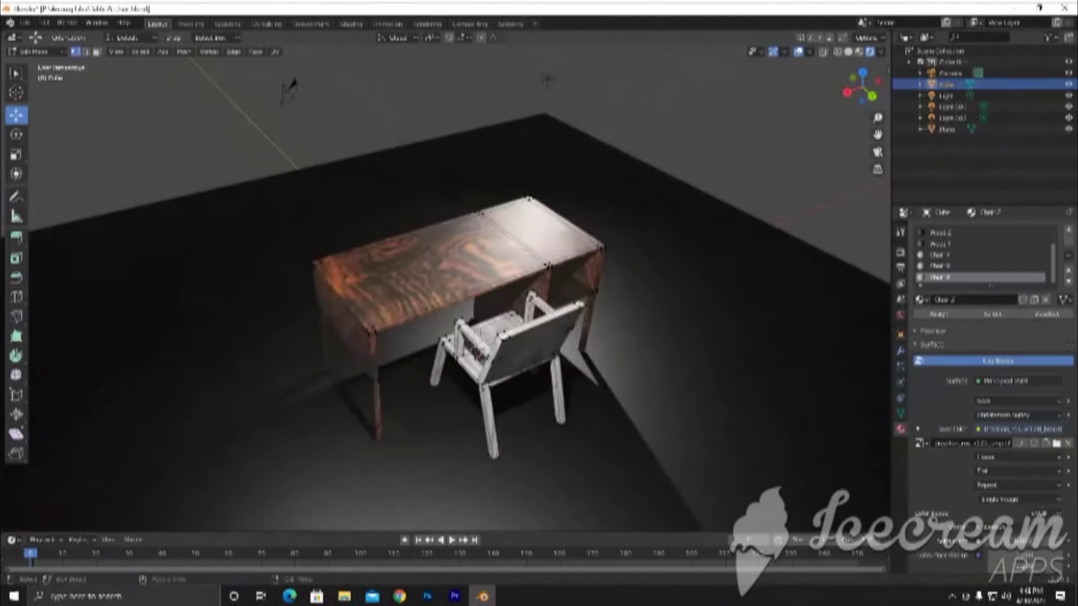
In Object Mode, select the camera and reposition it along X in top view
mouse_move(287, 137)
middle_down()
mouse_move(303, 211)
mouse_move(482, 213)
middle_up()
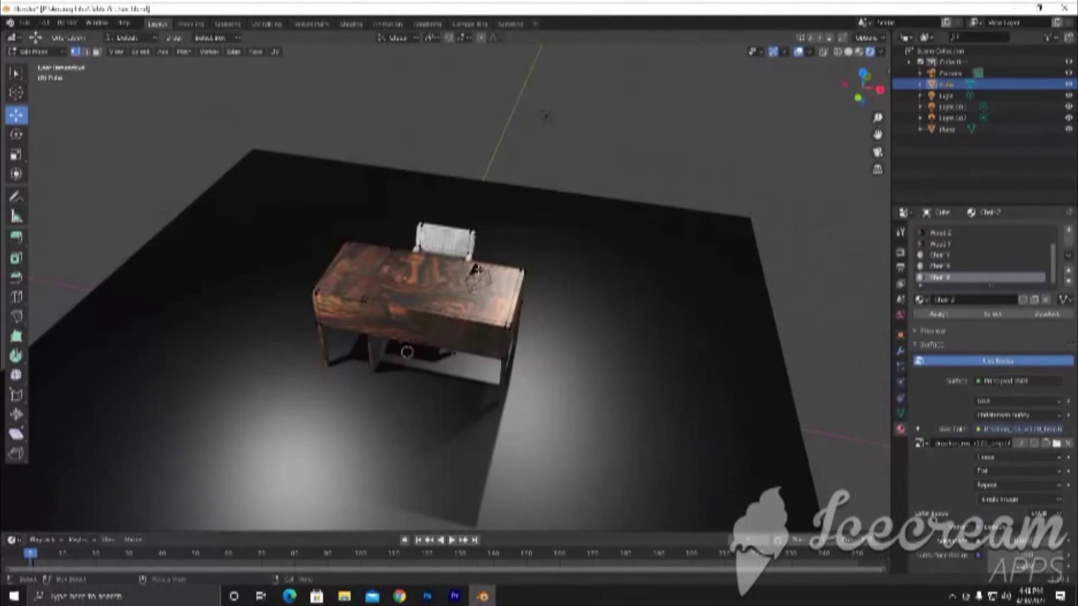
key(Tab)
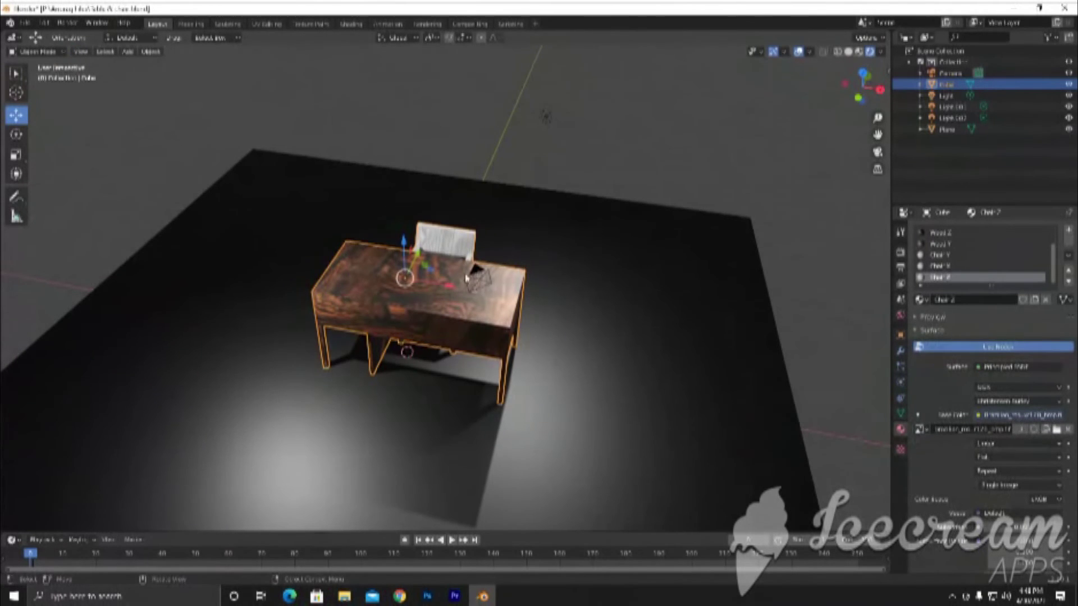
click(474, 275)
drag(488, 259, 527, 163)
mouse_move(528, 163)
middle_down()
mouse_move(348, 271)
mouse_move(252, 271)
middle_up()
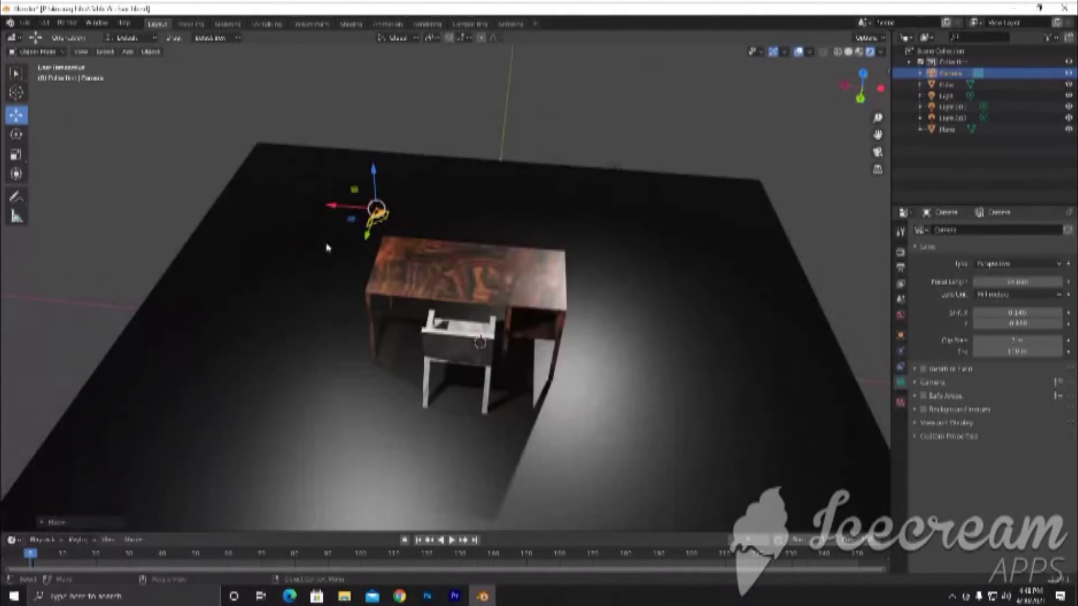
mouse_move(328, 206)
mouse_down()
mouse_move(226, 250)
mouse_move(251, 245)
mouse_up()
key(KP_7)
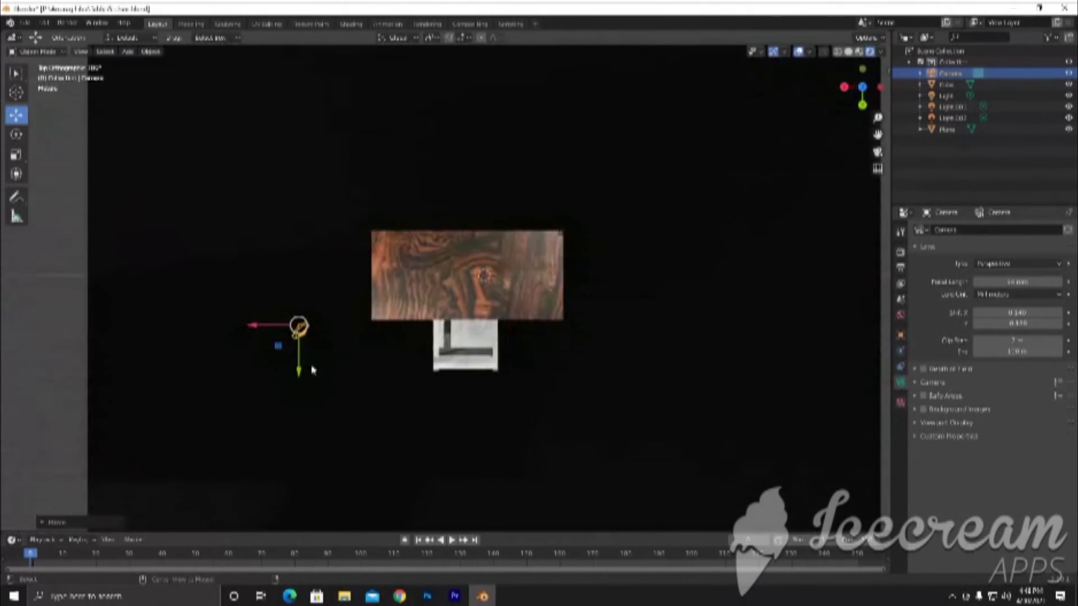
mouse_move(300, 327)
mouse_down()
mouse_move(322, 422)
mouse_move(358, 440)
mouse_move(345, 440)
mouse_up()
mouse_move(345, 440)
middle_down()
mouse_move(465, 379)
mouse_move(296, 249)
middle_up()
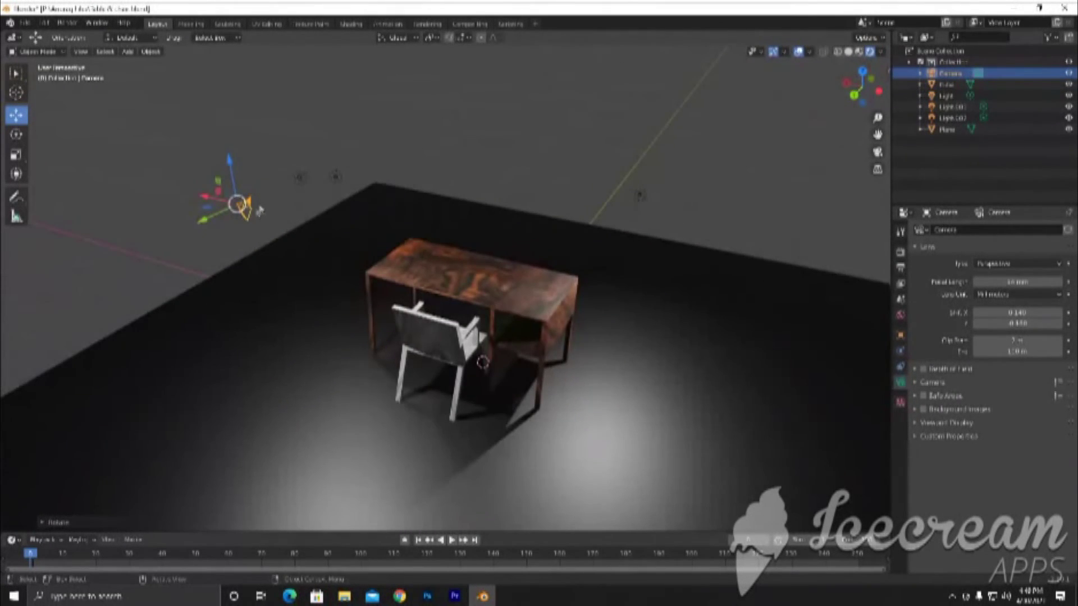
Lengthen the camera's focal length and look through the camera at the framed desk and chair
drag(1013, 288, 1038, 293)
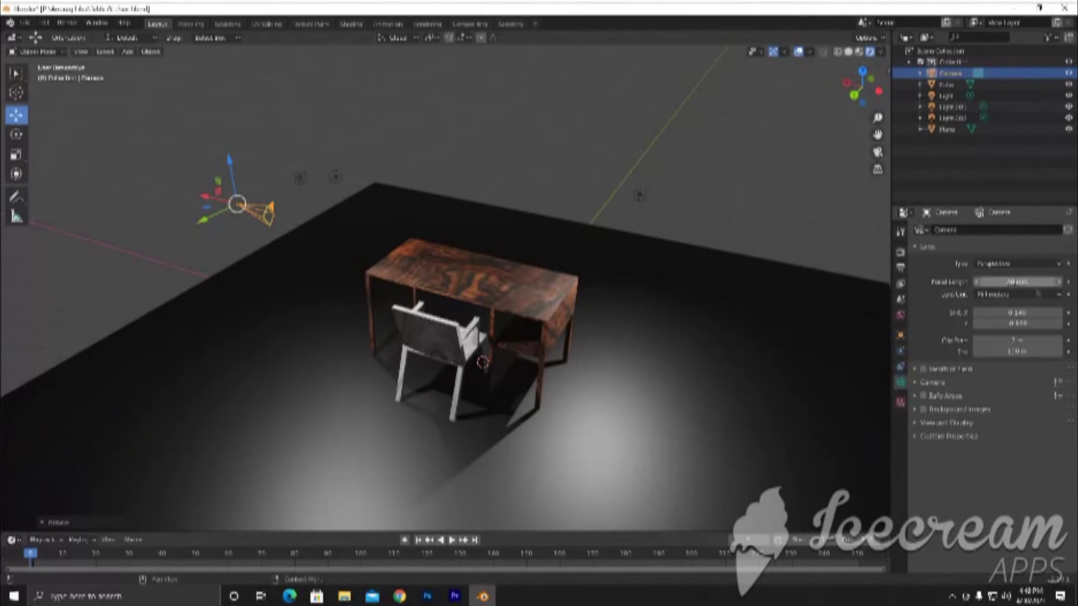
click(119, 198)
middle_drag(205, 308, 609, 152)
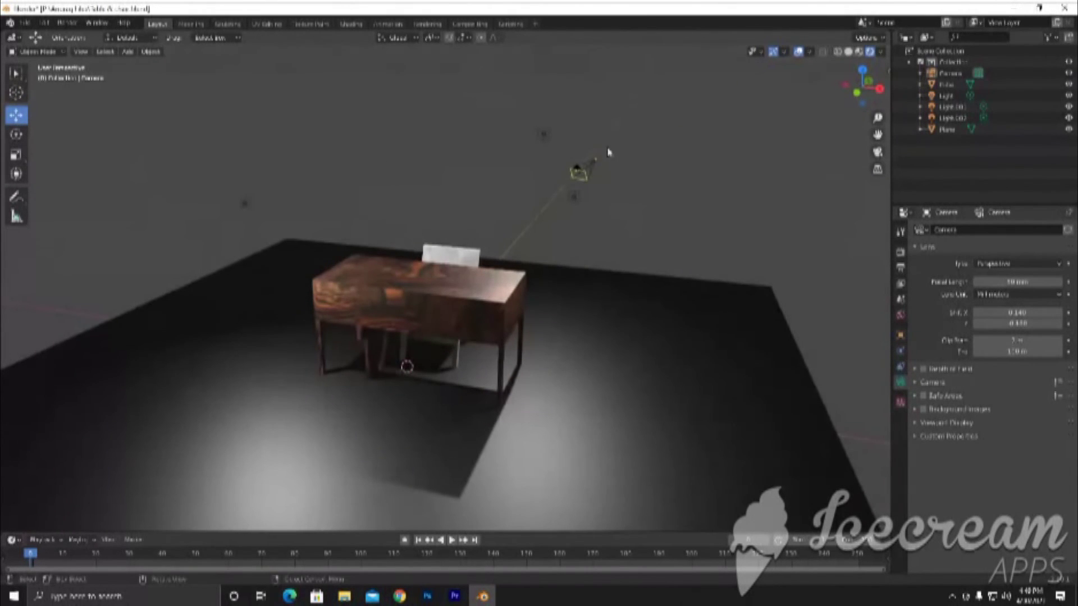
click(583, 168)
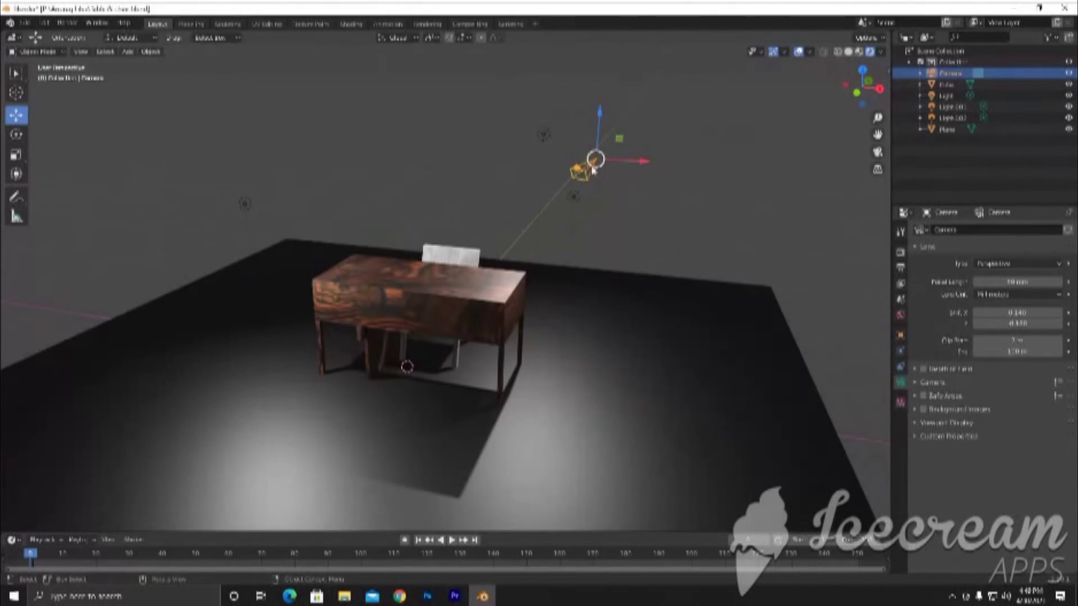
middle_drag(593, 168, 813, 192)
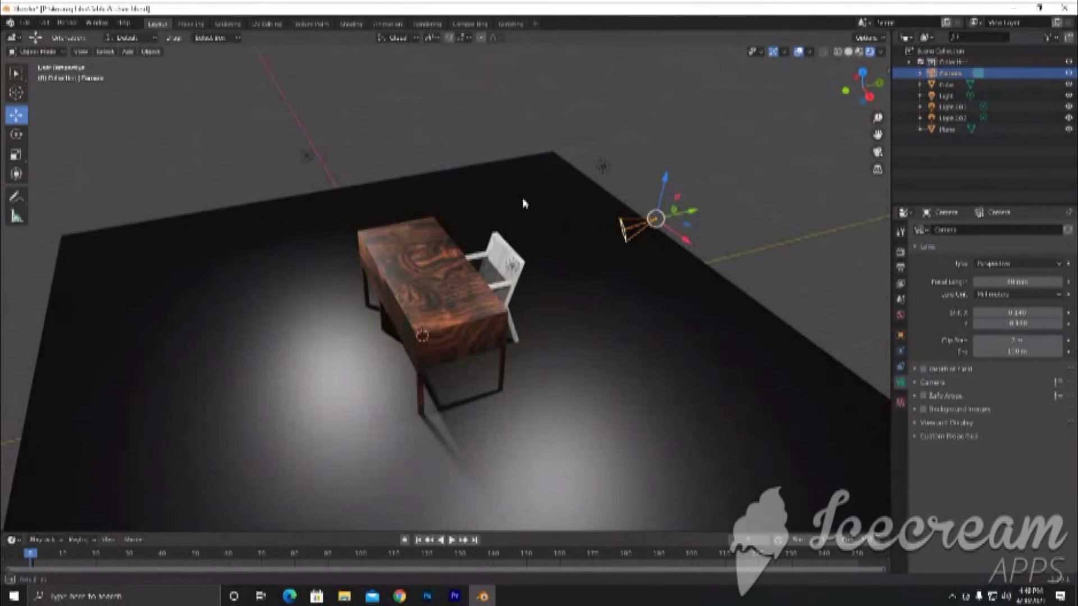
click(876, 167)
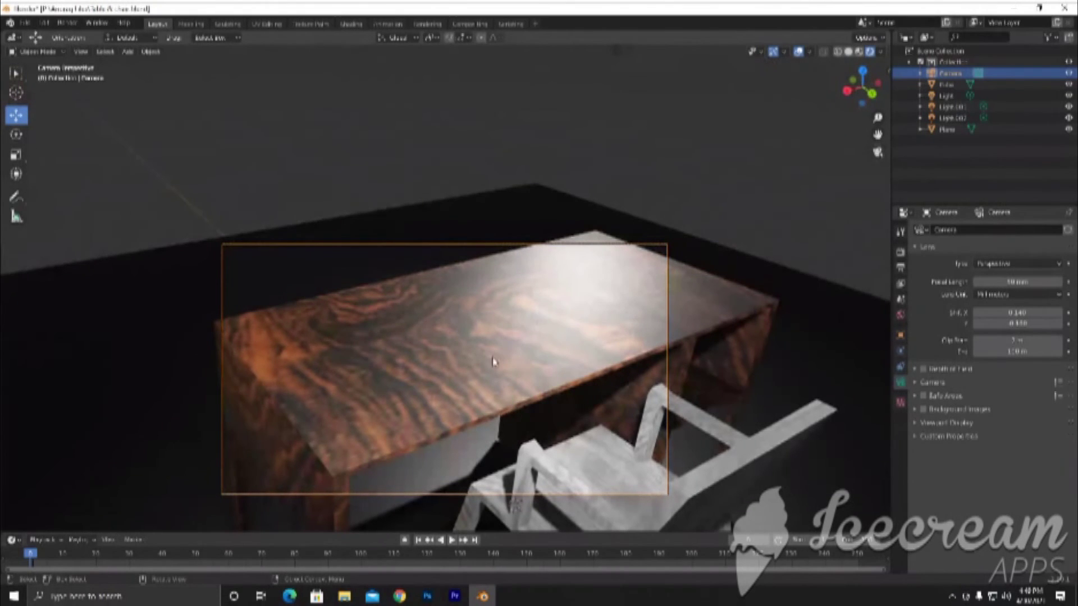
scroll(493, 361, down, 2)
scroll(492, 361, up, 2)
scroll(506, 335, down, 1)
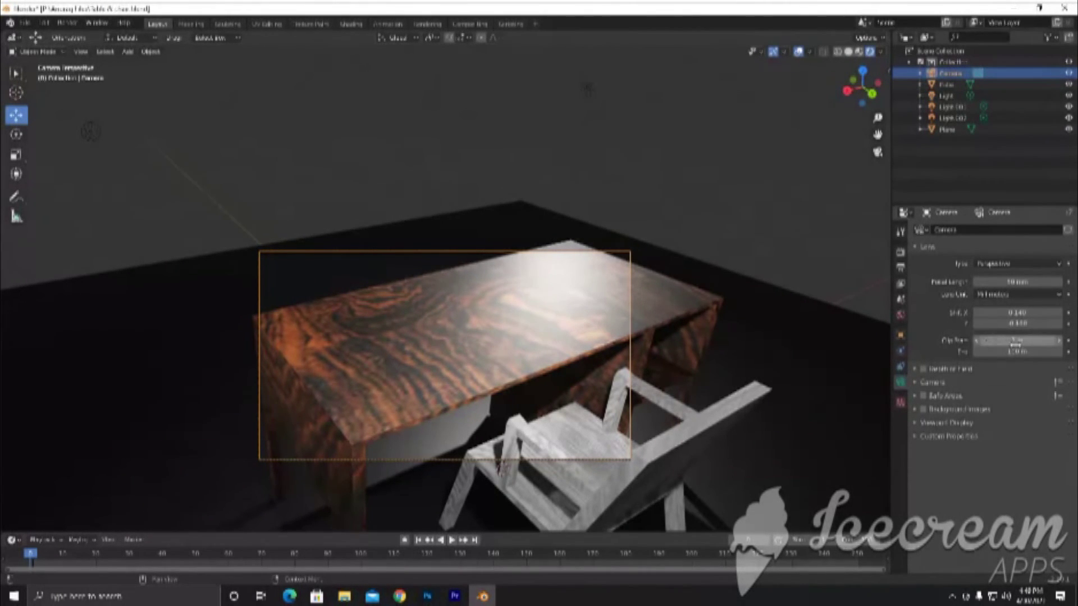
Reselect the camera, set its focal length to about 38 mm, and render with F12
click(1034, 264)
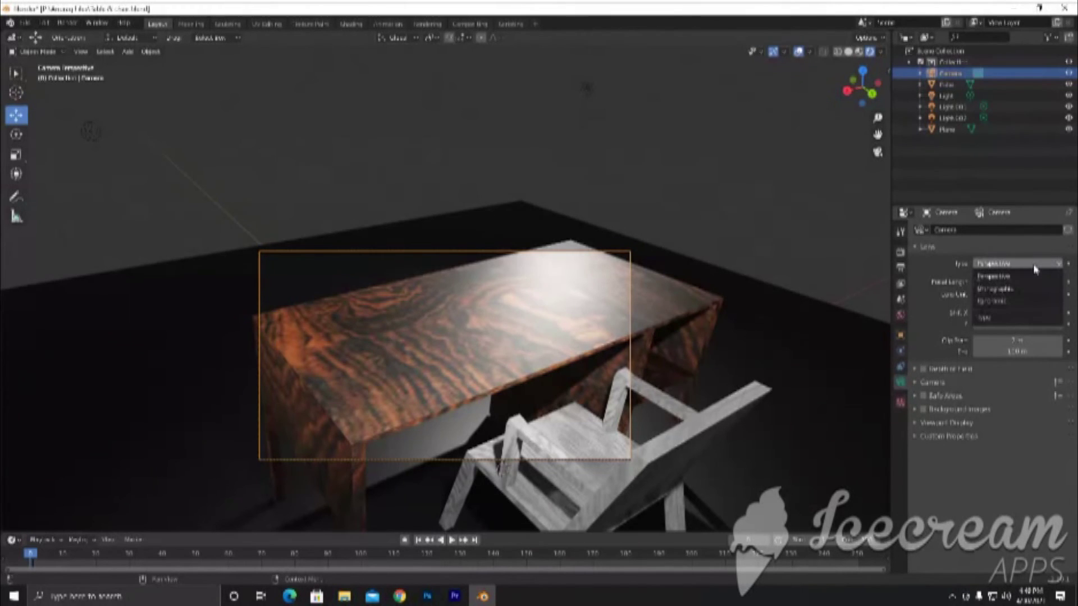
click(664, 251)
click(630, 258)
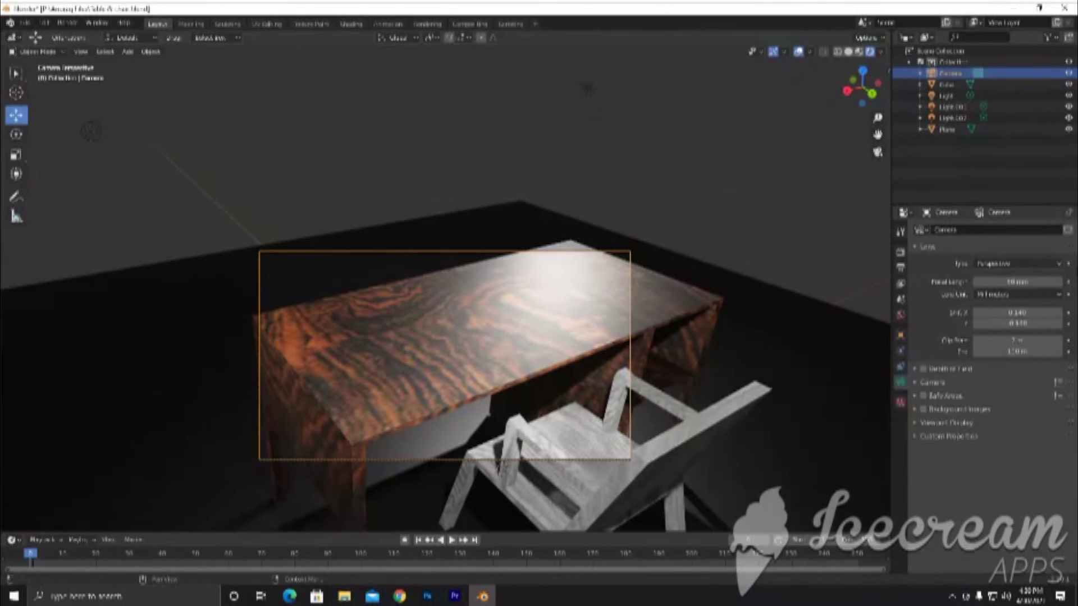
drag(1013, 288, 991, 291)
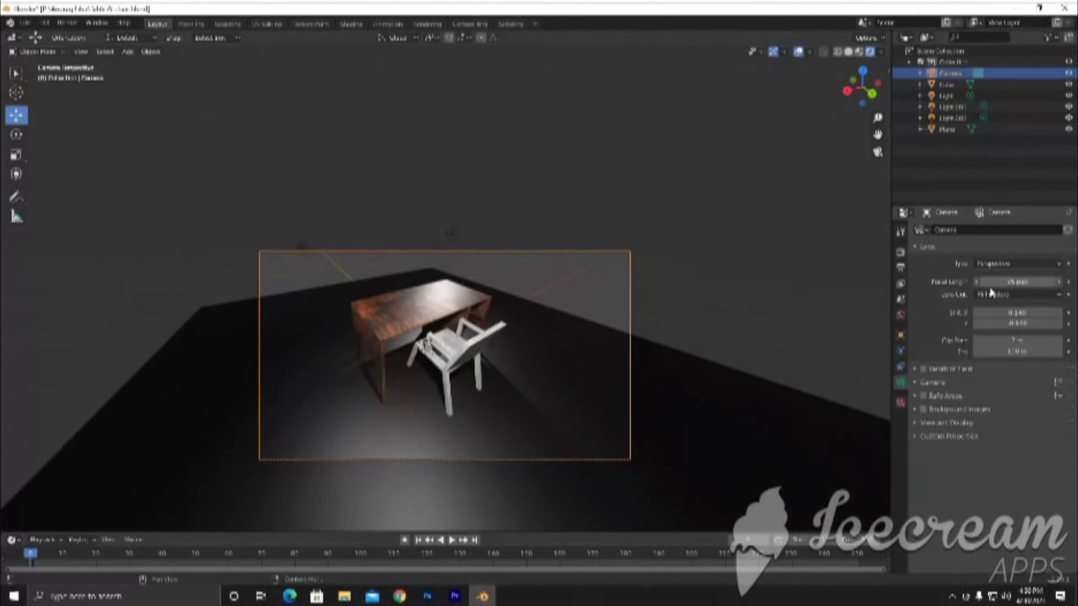
drag(992, 292, 993, 292)
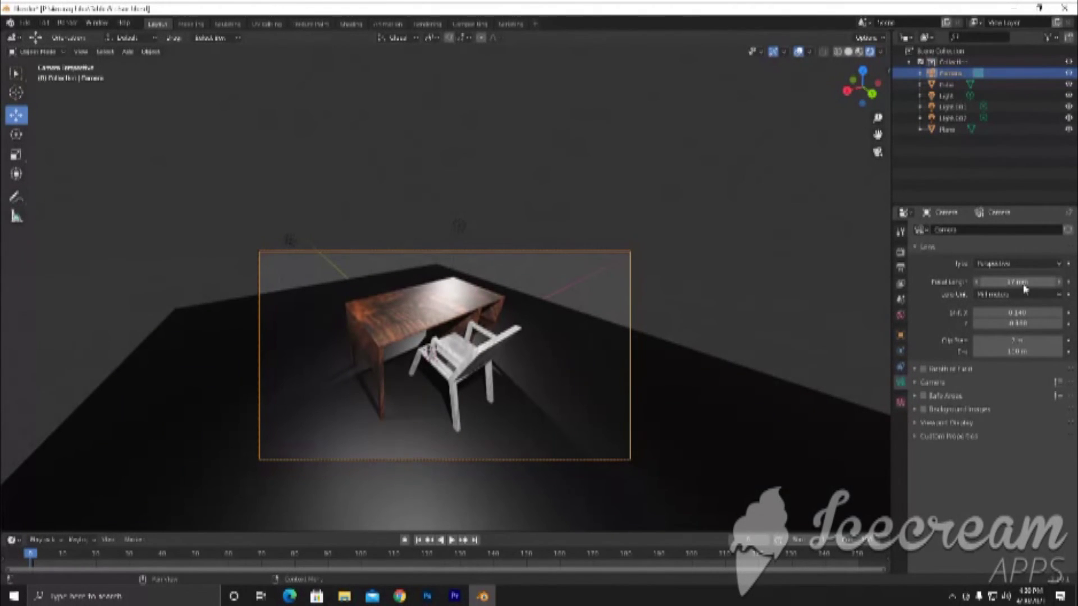
drag(1025, 289, 1029, 289)
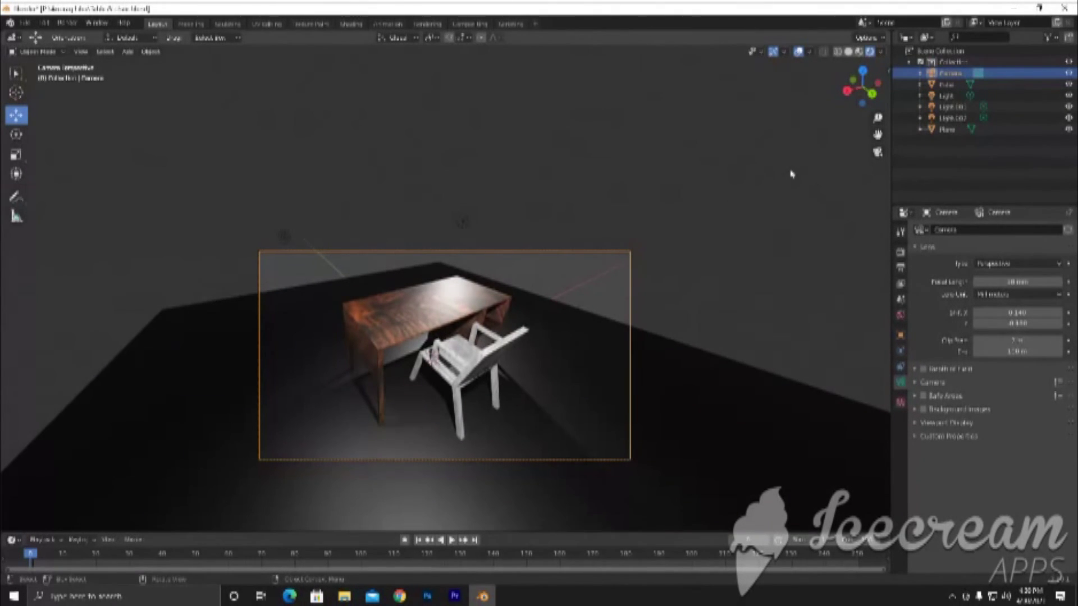
key(F12)
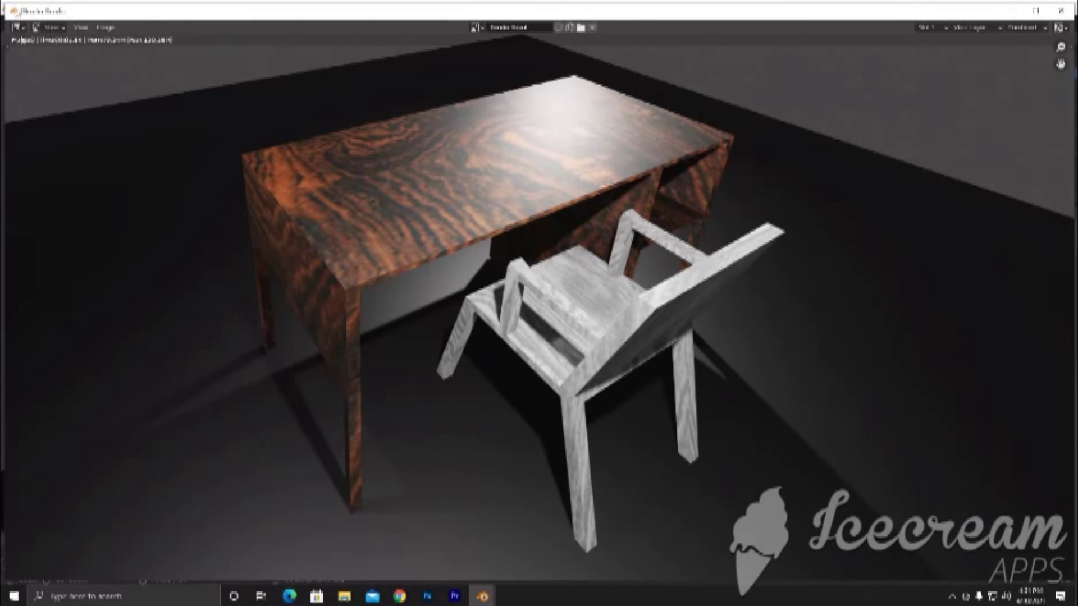
Open the render's Image options and browse to the Desktop, then cancel the save dialog
click(898, 416)
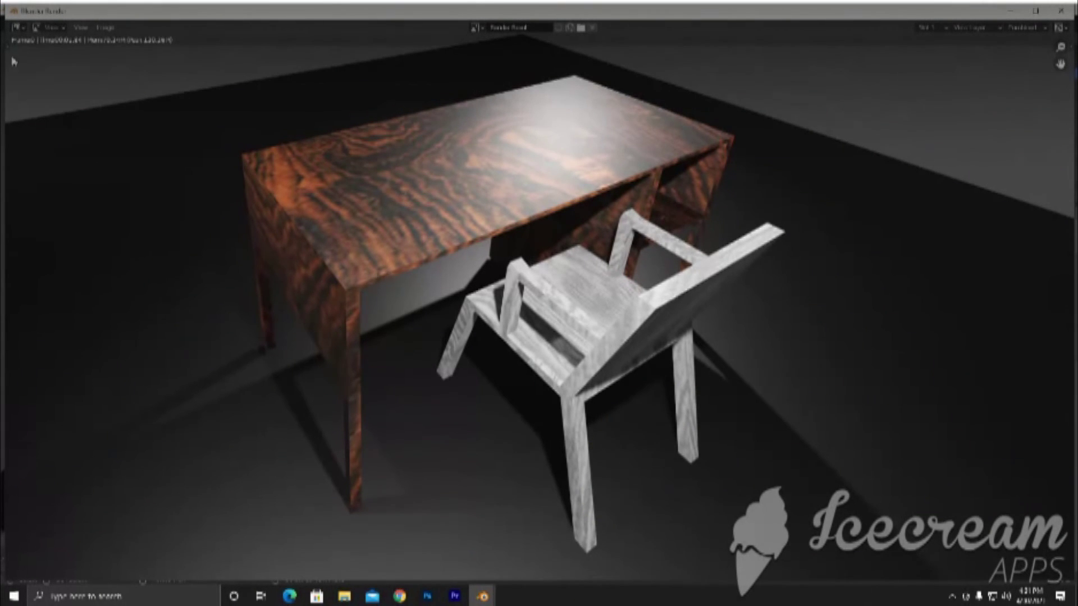
click(103, 28)
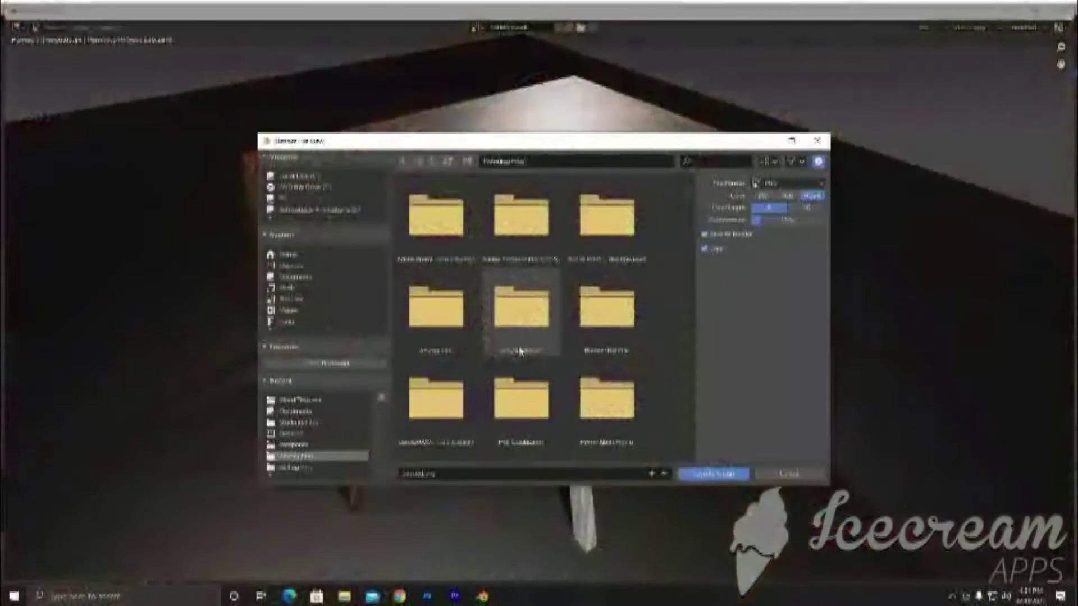
click(294, 176)
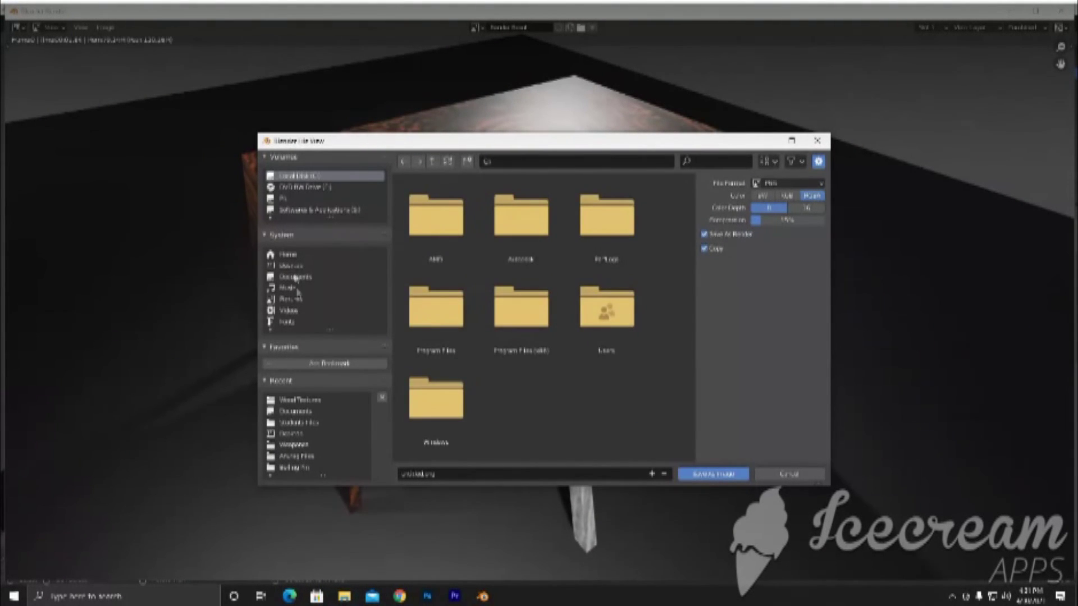
click(294, 266)
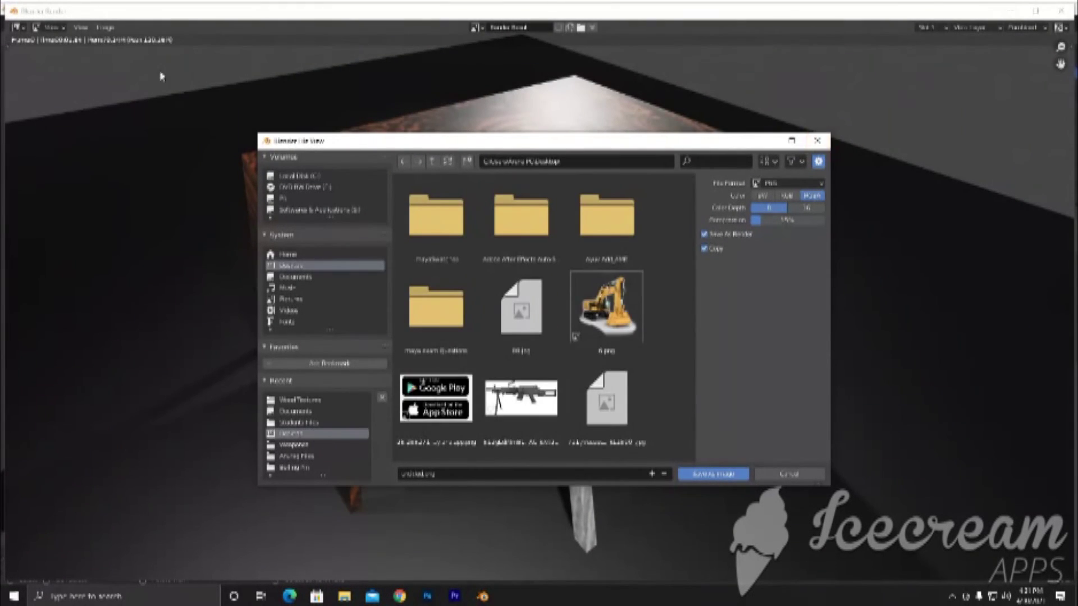
click(815, 142)
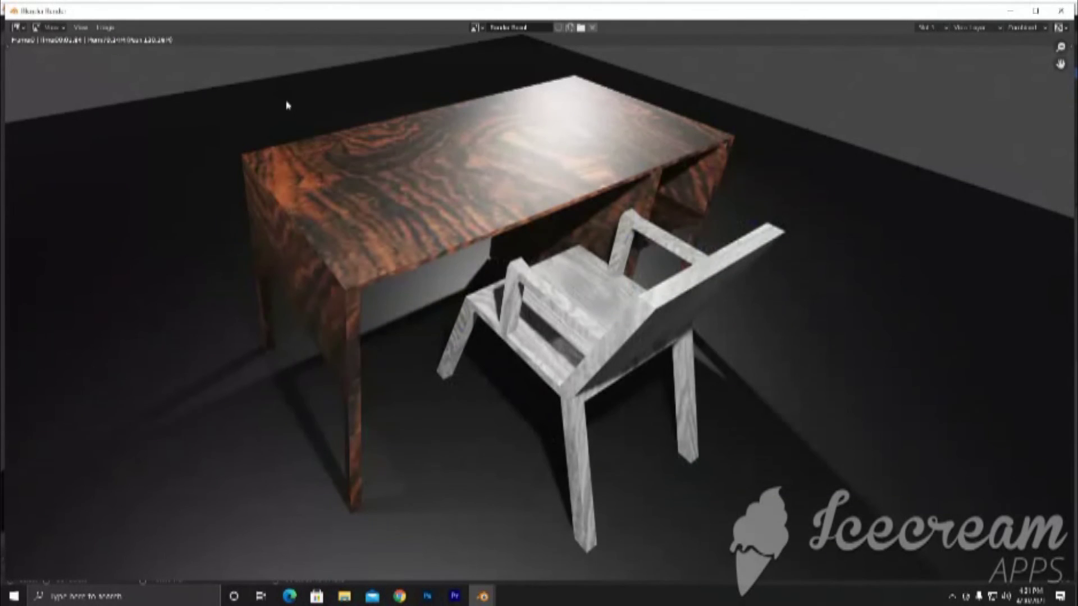
Save the render as untitled.png on the Desktop and close the render window
click(105, 27)
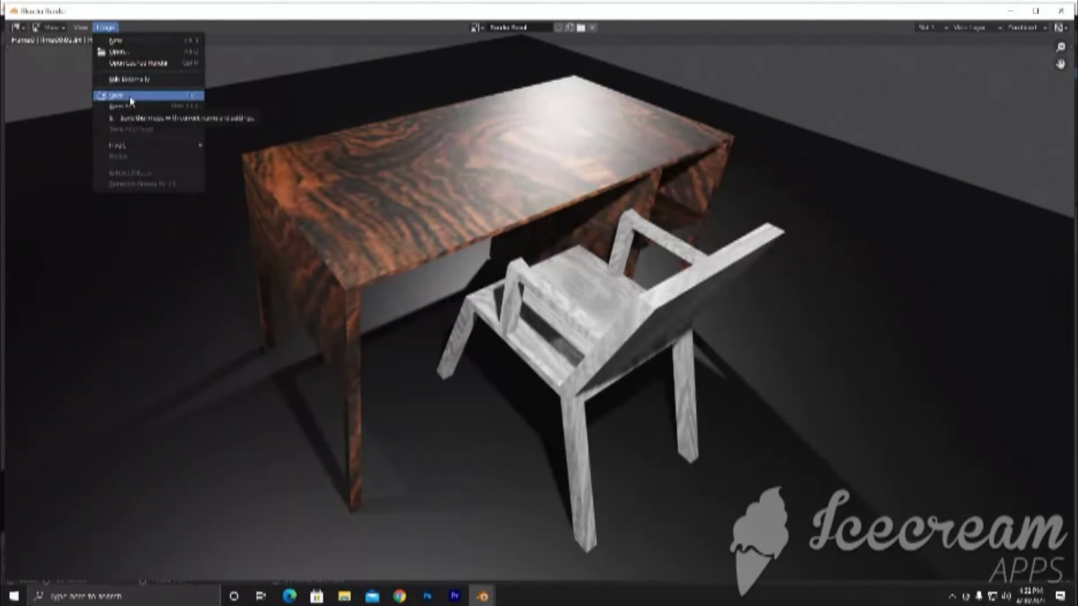
click(131, 99)
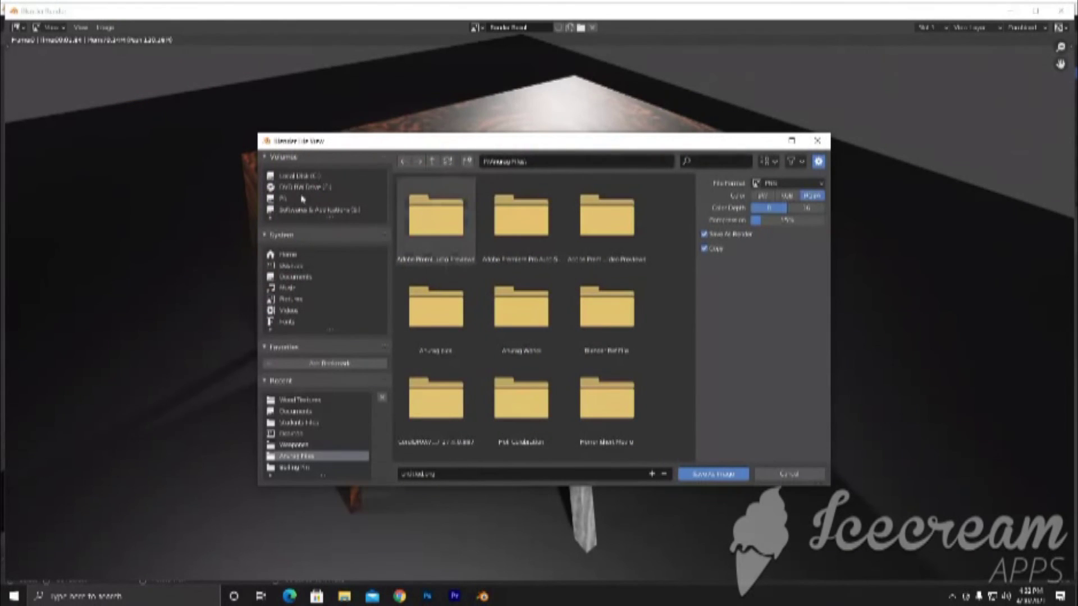
click(291, 267)
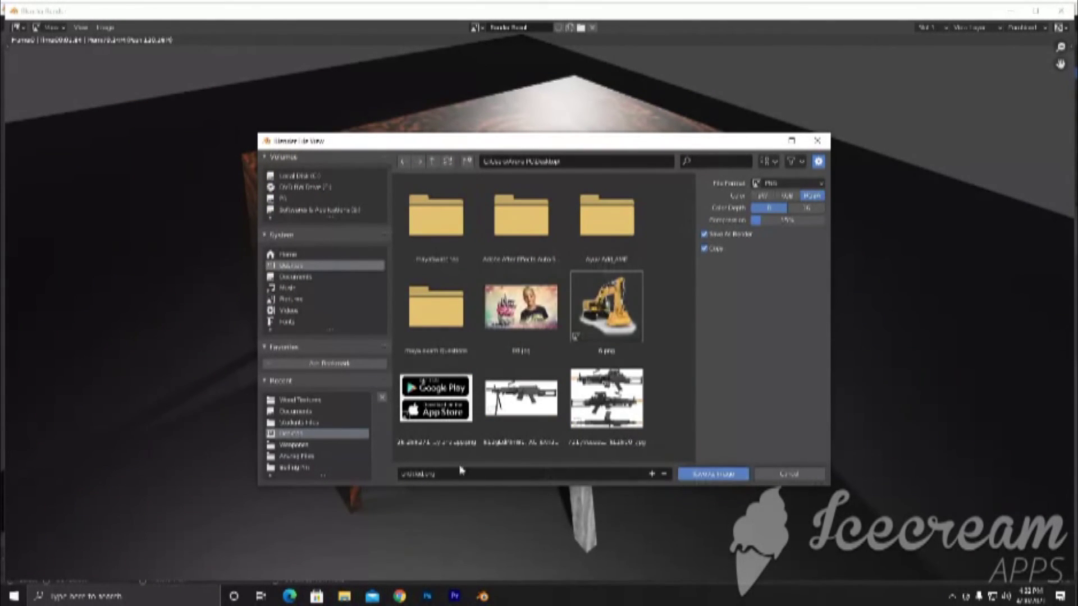
click(708, 475)
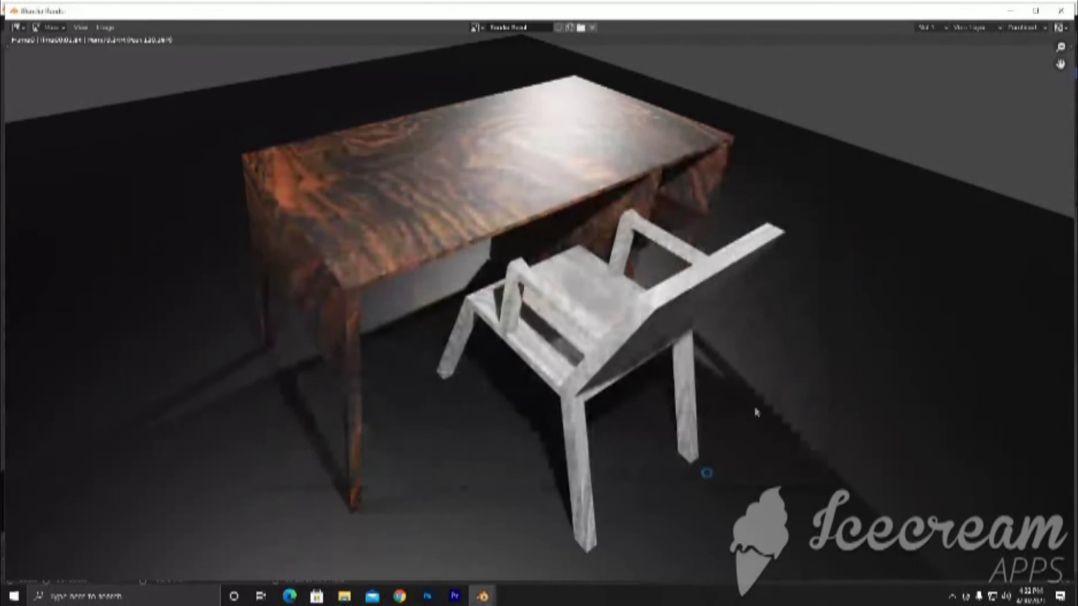
click(1061, 13)
Minimize Blender and the Google Meet video call window
click(1016, 11)
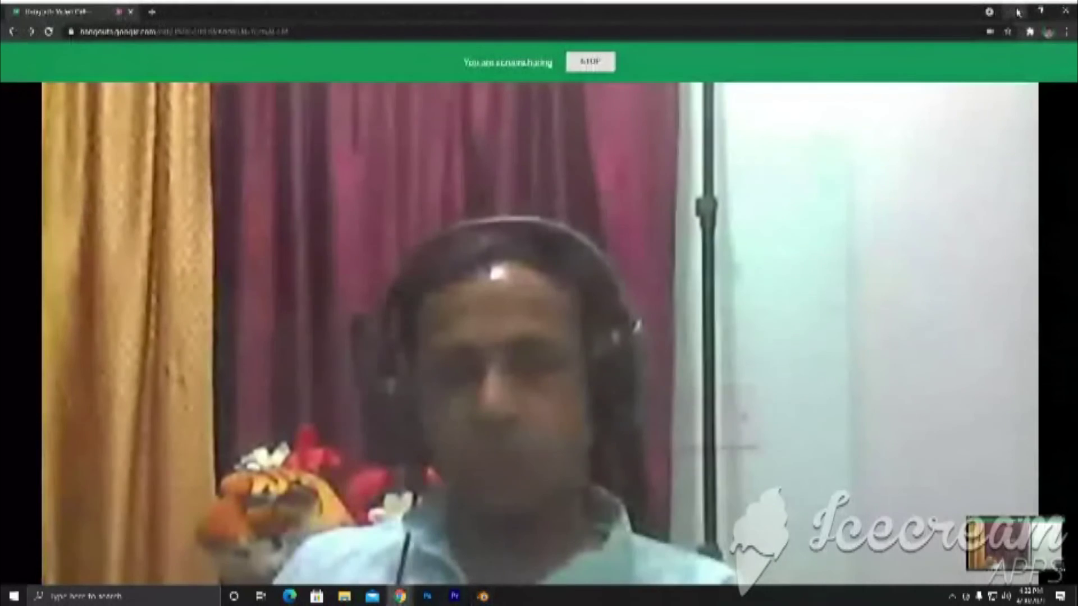
click(1017, 11)
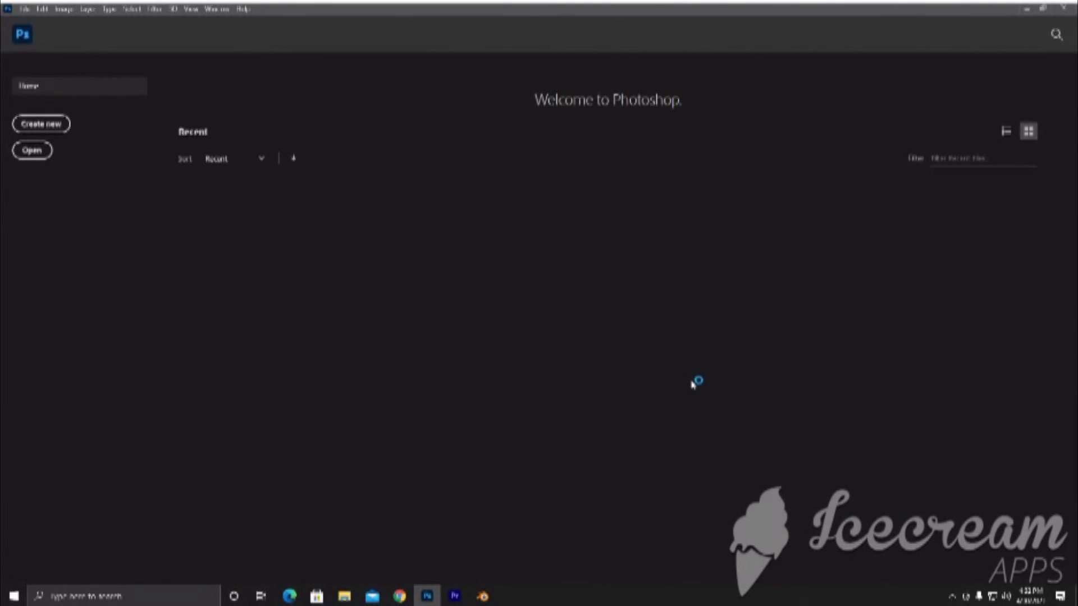
Drag the saved render image from the Desktop into Photoshop to open it
click(1027, 9)
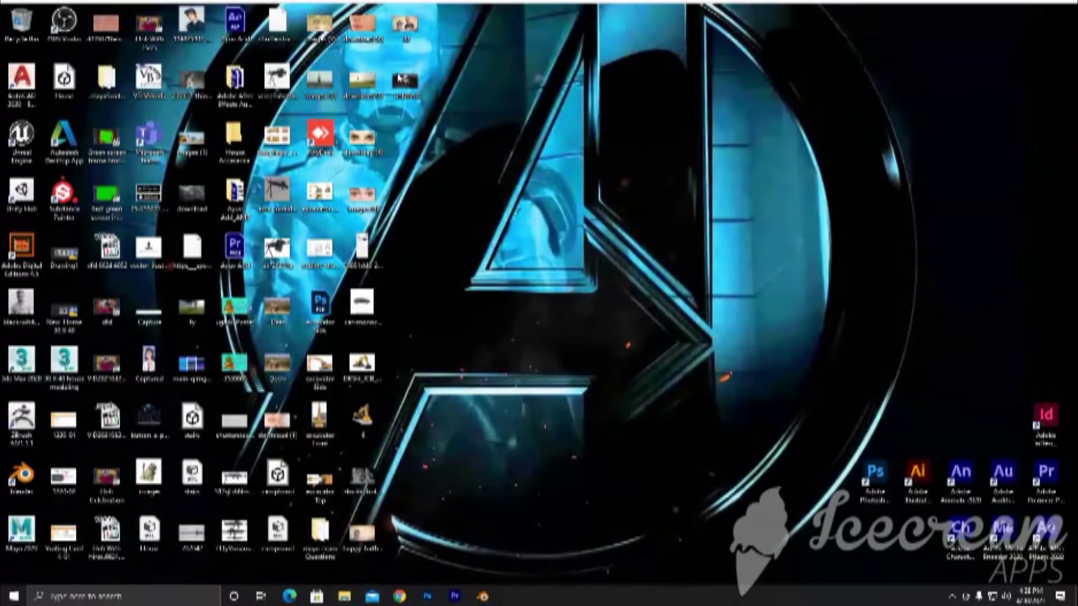
drag(400, 79, 550, 507)
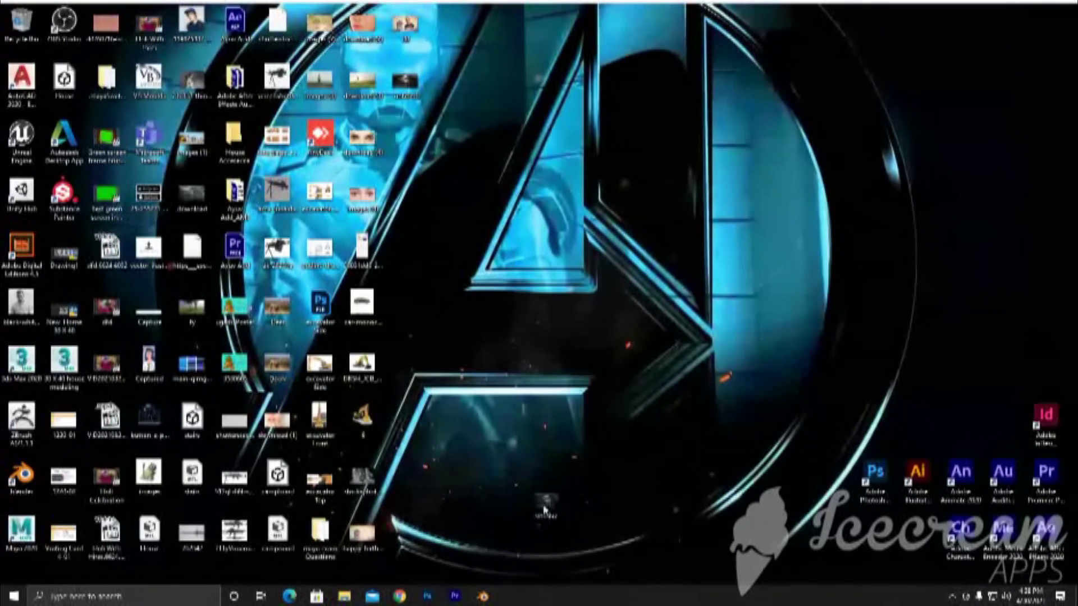
mouse_move(549, 507)
mouse_down()
mouse_move(427, 595)
mouse_move(532, 137)
mouse_up()
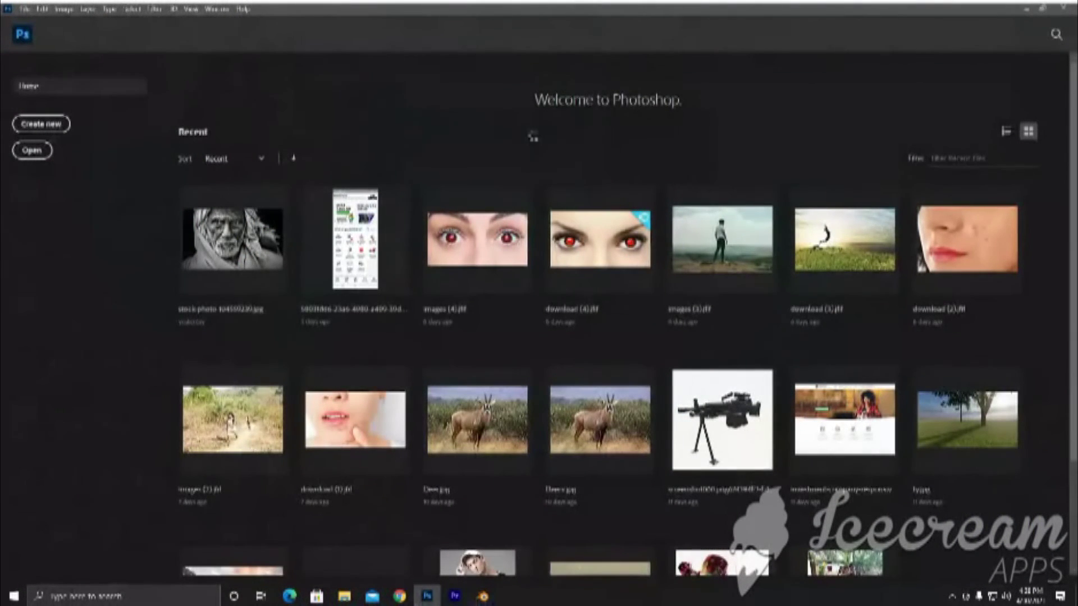
drag(532, 136, 532, 136)
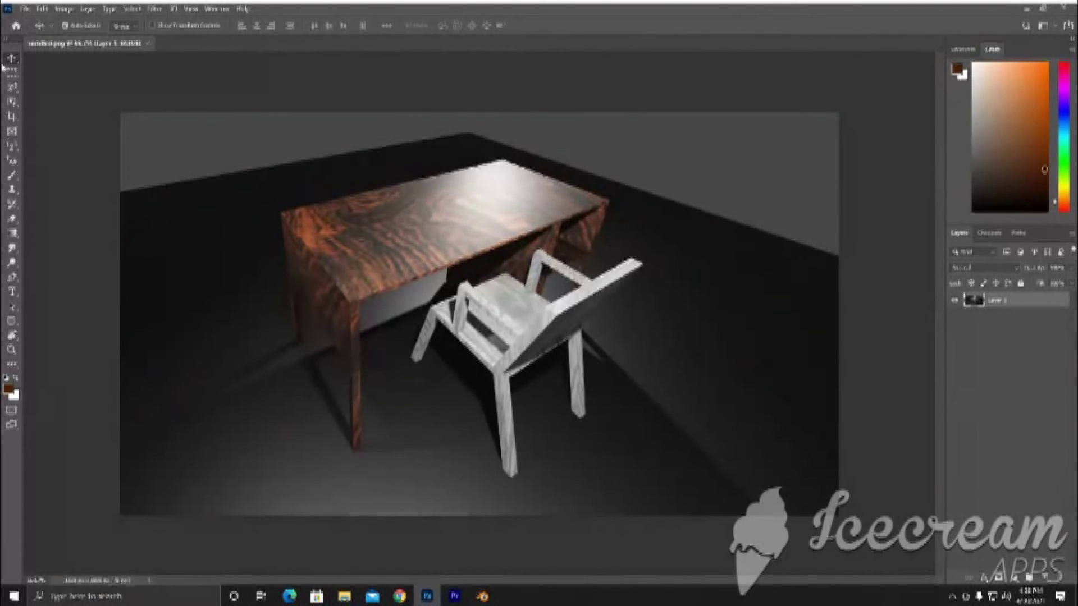
key(ctrl)
key(ctrl+m)
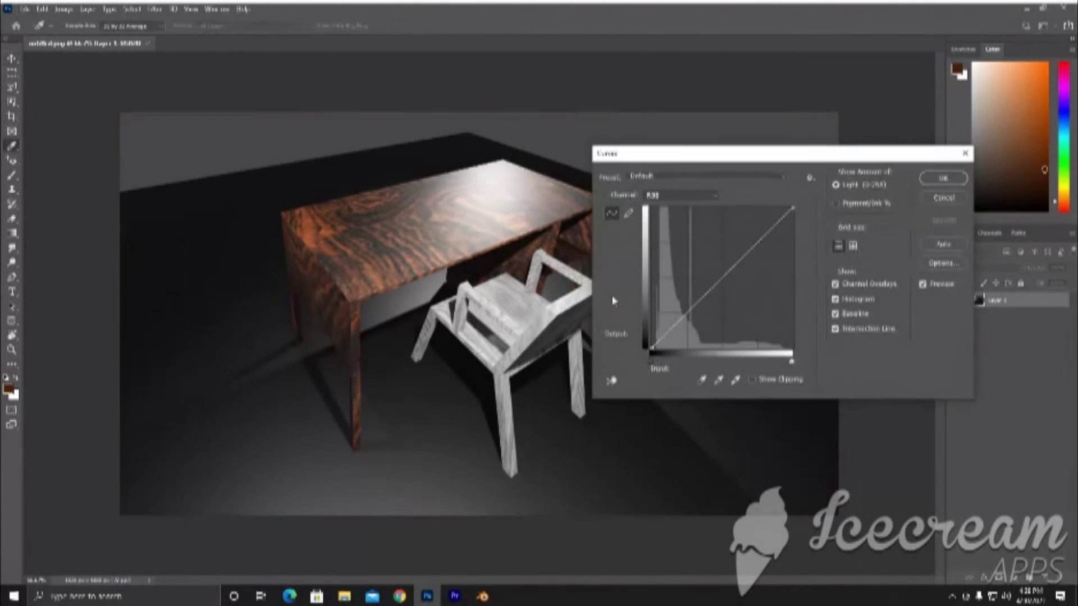
mouse_move(729, 272)
mouse_down()
mouse_move(723, 244)
mouse_move(772, 275)
mouse_move(766, 264)
mouse_up()
drag(683, 339, 678, 316)
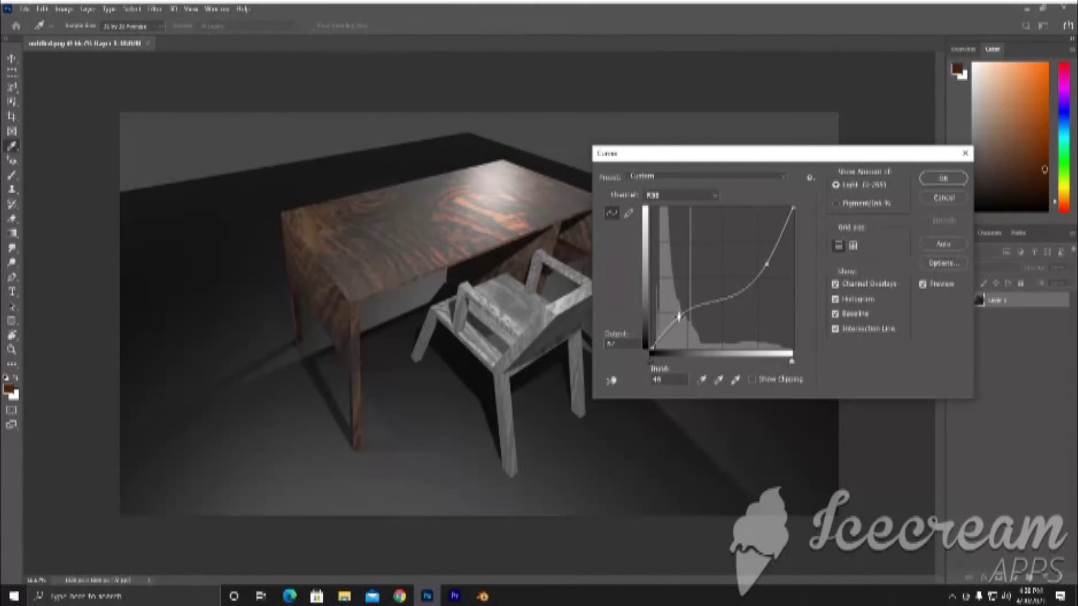
drag(767, 264, 757, 254)
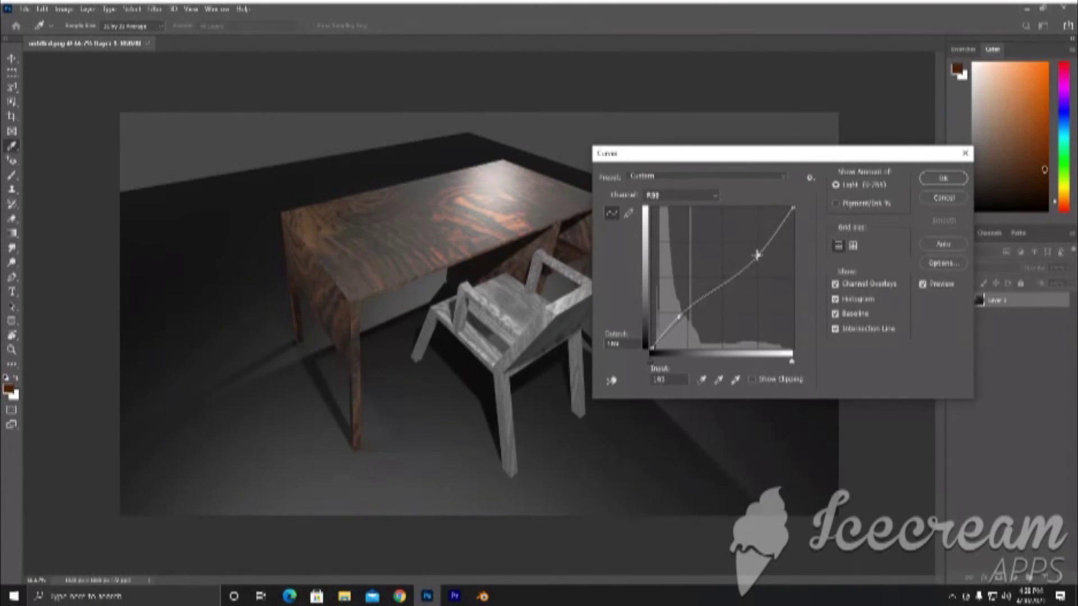
Discard Curves and apply Levels, raising the black point, darkening midtones and lowering the white point
click(943, 197)
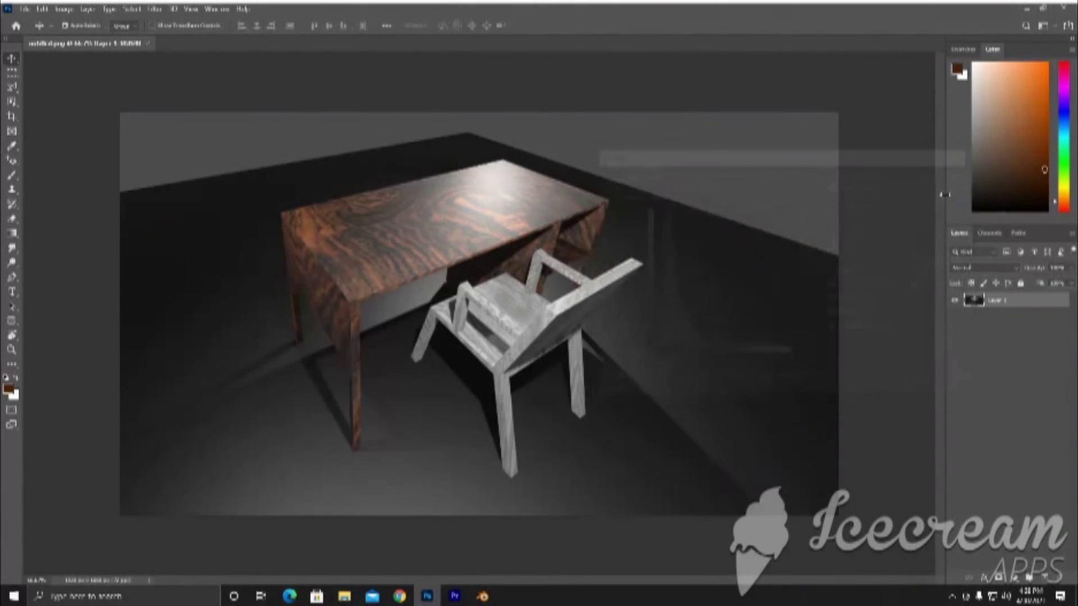
click(85, 10)
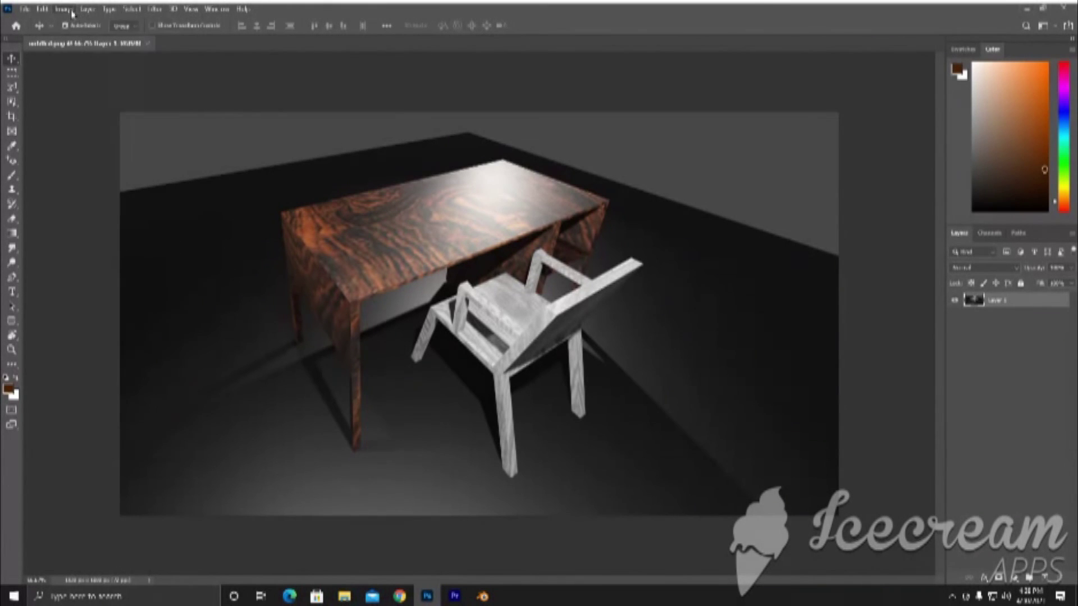
click(65, 9)
mouse_move(208, 72)
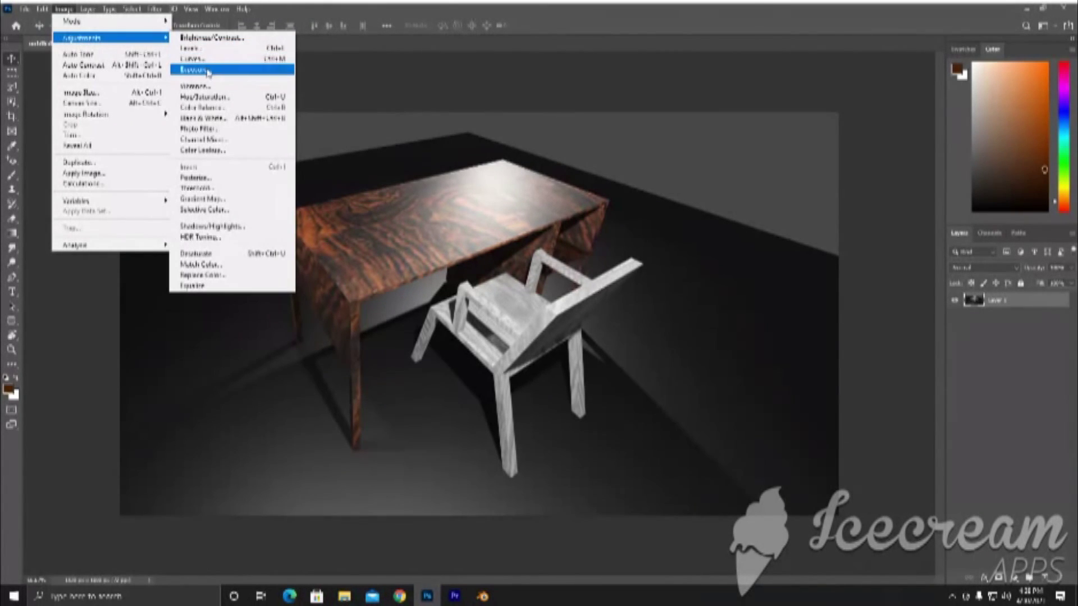
click(193, 49)
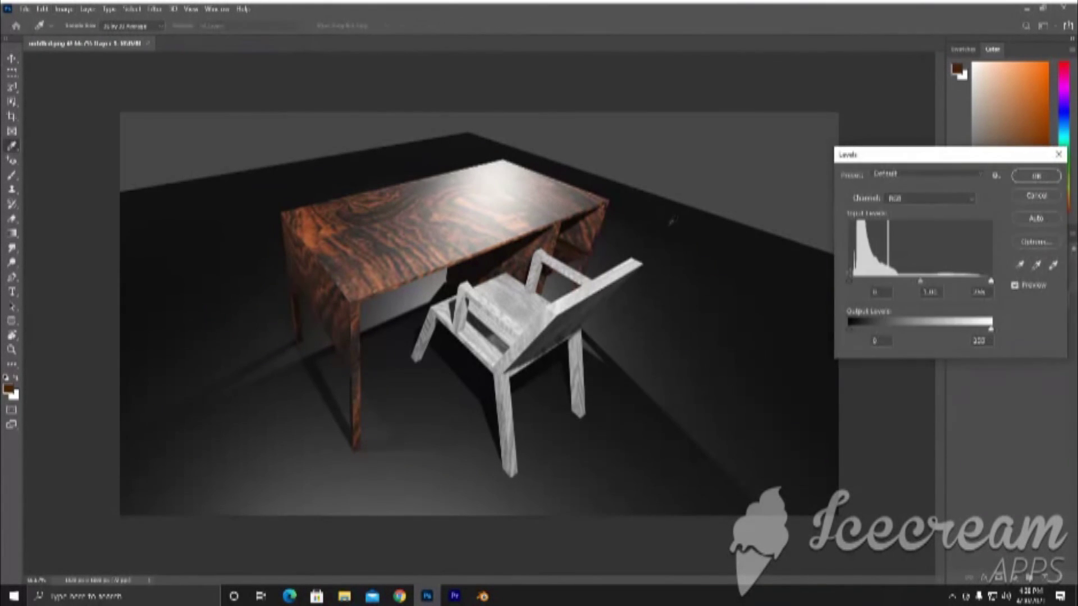
mouse_move(919, 280)
mouse_down()
mouse_move(942, 281)
mouse_move(928, 282)
mouse_up()
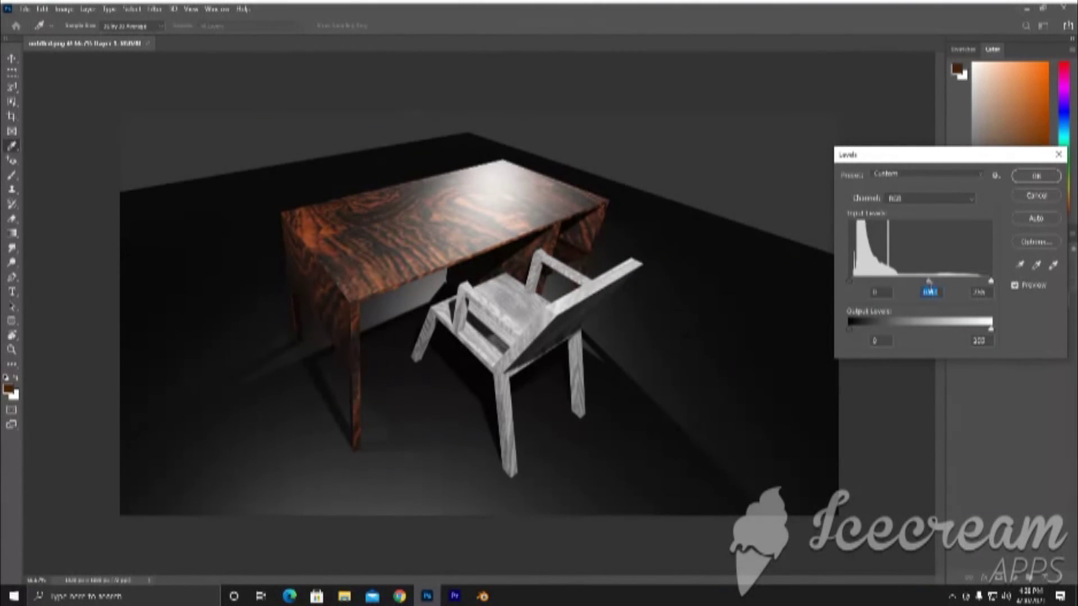
mouse_move(854, 281)
mouse_down()
mouse_move(876, 282)
mouse_move(874, 290)
mouse_up()
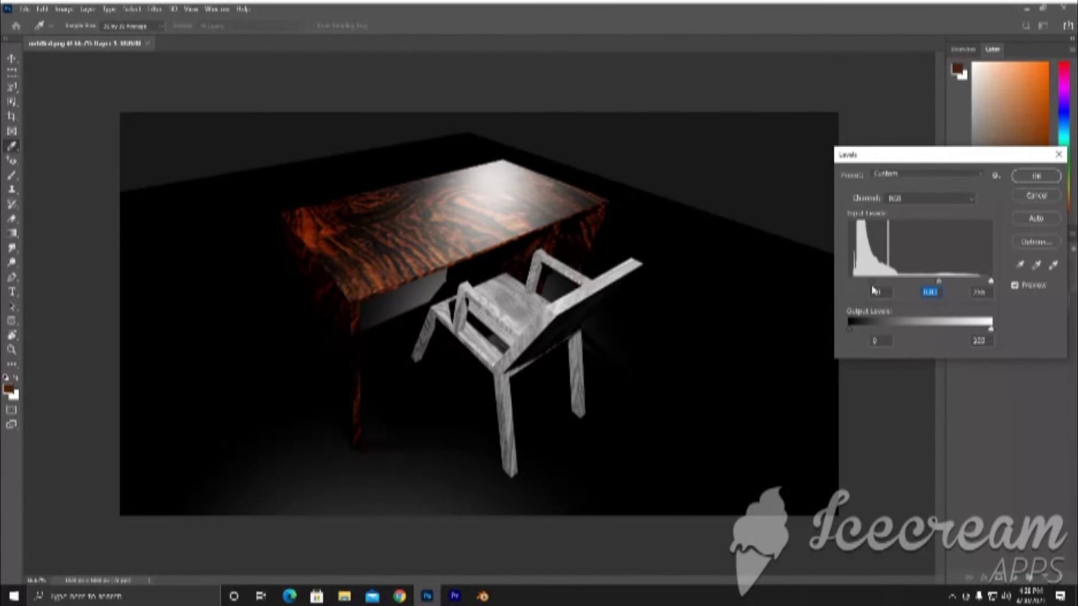
click(875, 291)
mouse_move(991, 281)
mouse_down()
mouse_move(963, 283)
mouse_move(980, 285)
mouse_up()
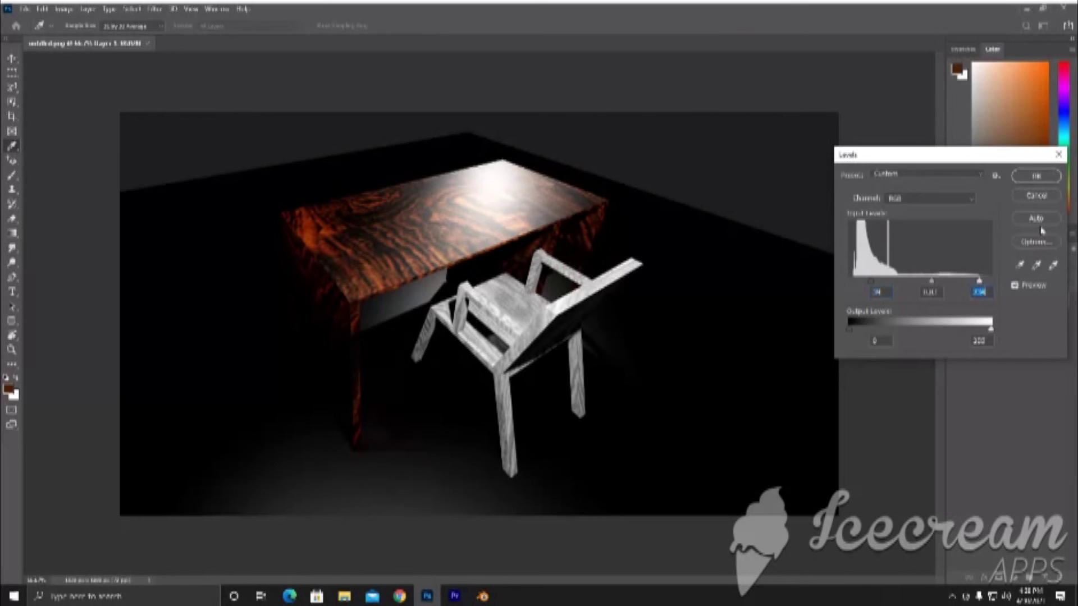
click(1036, 176)
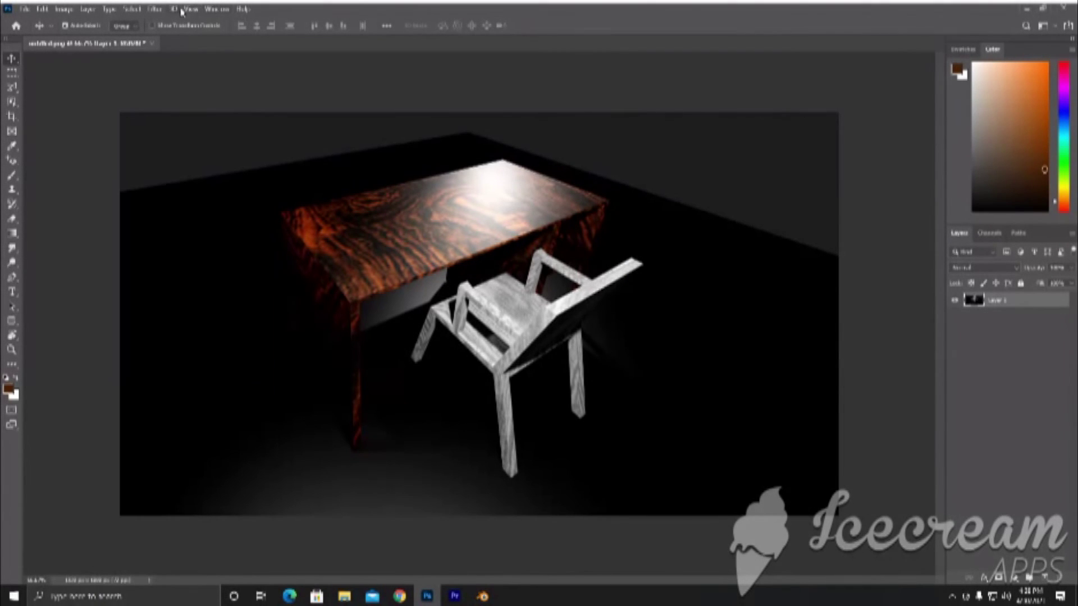
In Camera Raw Filter, set Whites -100, raise Blacks, lower Highlights and nudge Exposure/Contrast
click(156, 10)
click(179, 96)
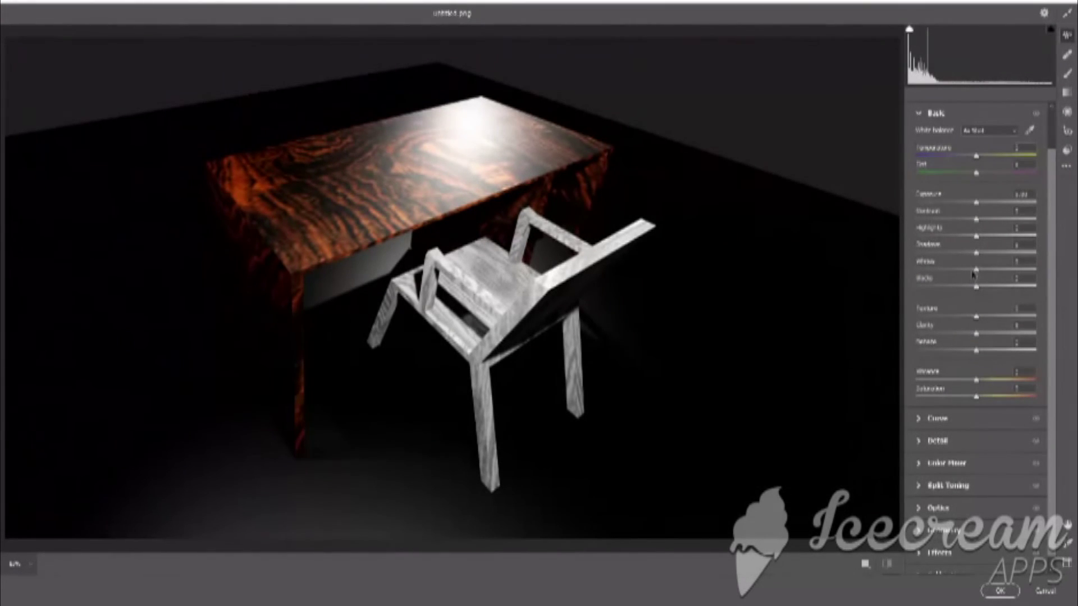
mouse_move(976, 270)
mouse_down()
mouse_move(889, 276)
mouse_move(1005, 273)
mouse_up()
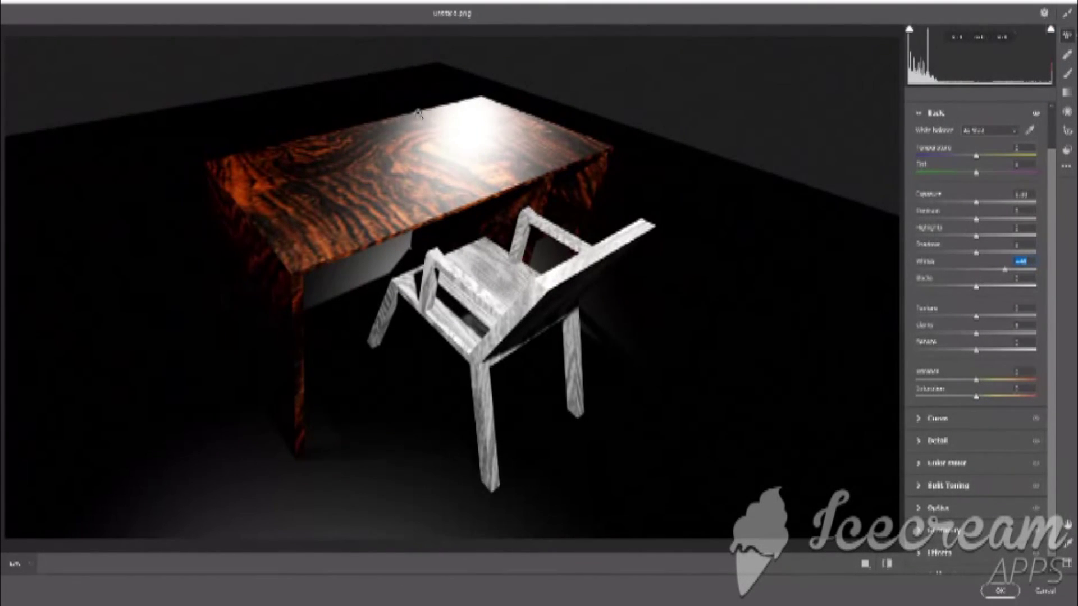
text(-100)
key(Return)
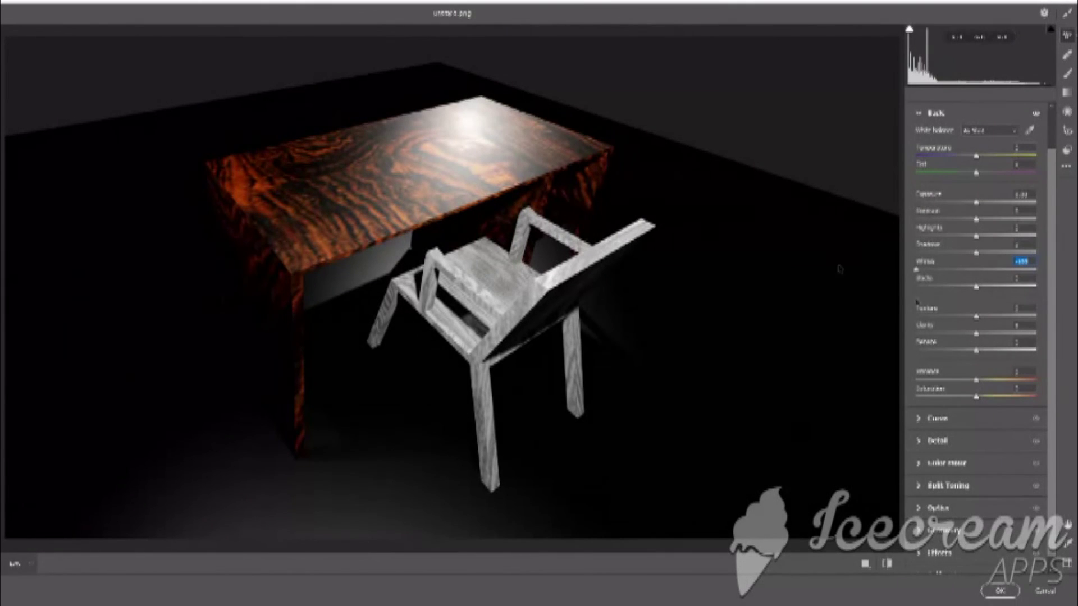
mouse_move(977, 290)
mouse_down()
mouse_move(950, 289)
mouse_move(1019, 296)
mouse_up()
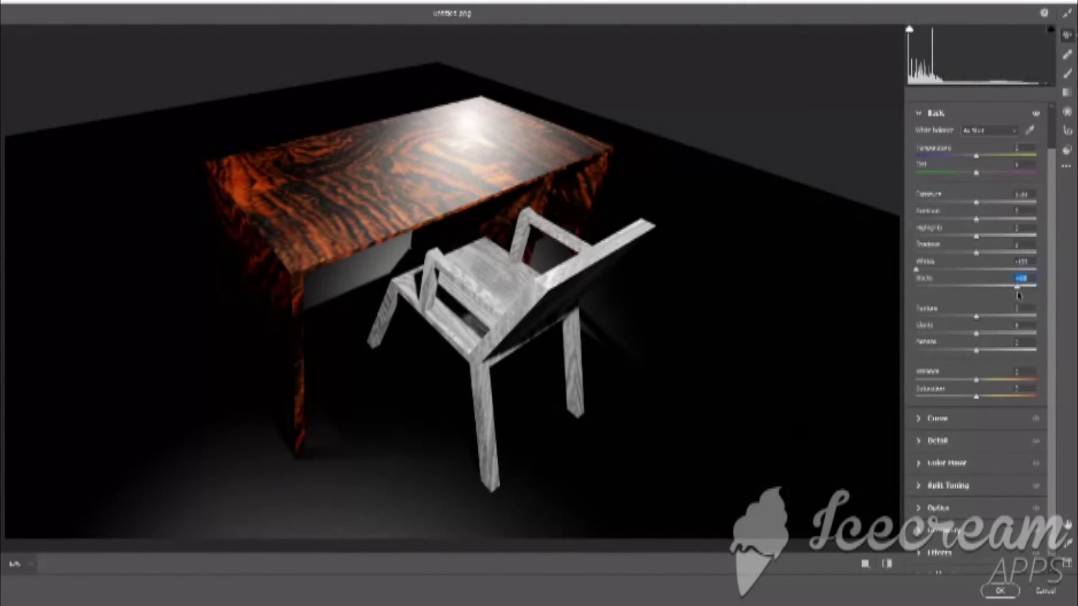
drag(977, 236, 928, 247)
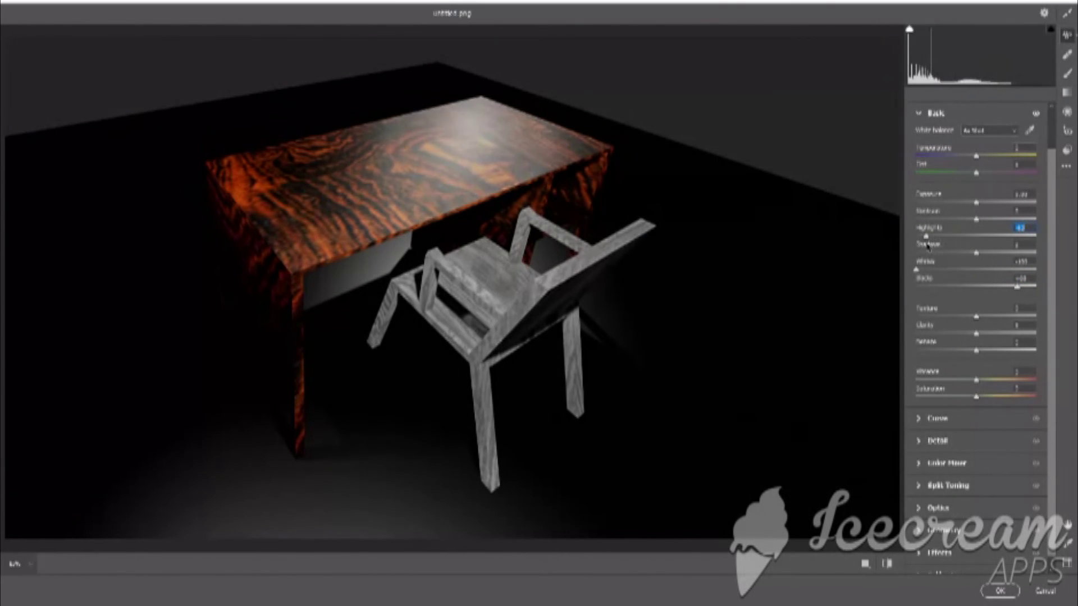
mouse_move(976, 202)
mouse_down()
mouse_move(996, 218)
mouse_move(983, 225)
mouse_up()
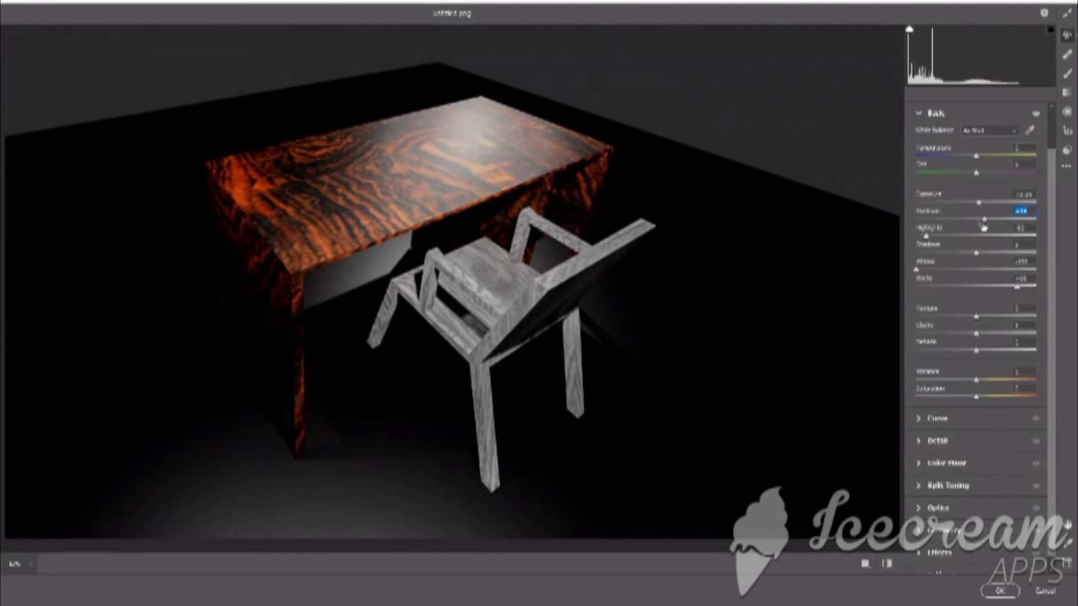
click(1000, 592)
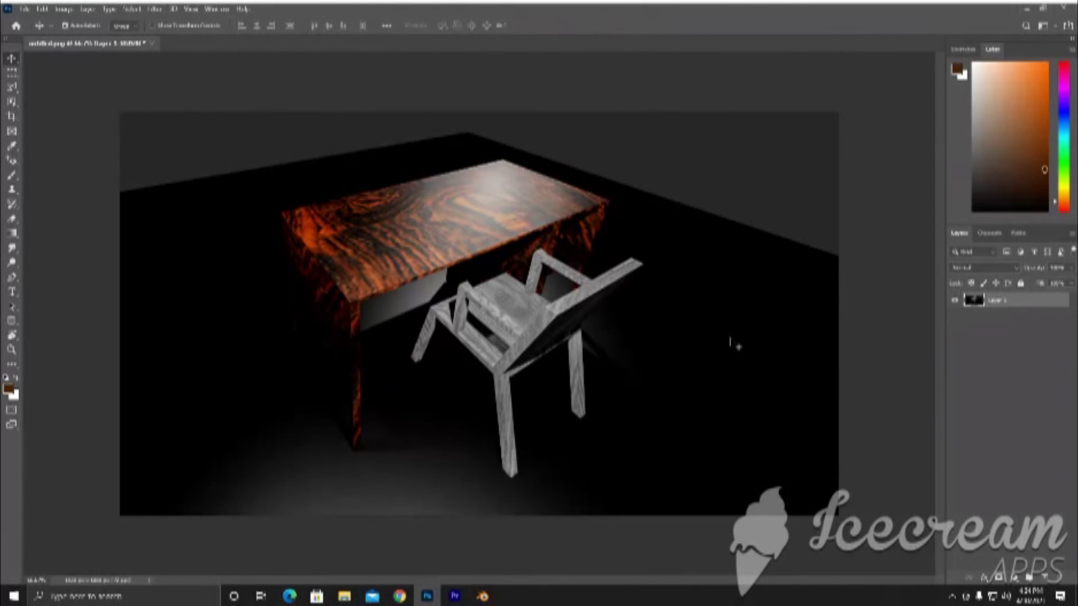
Reapply Camera Raw Filter with Texture lowered to soften the wood grain
click(155, 9)
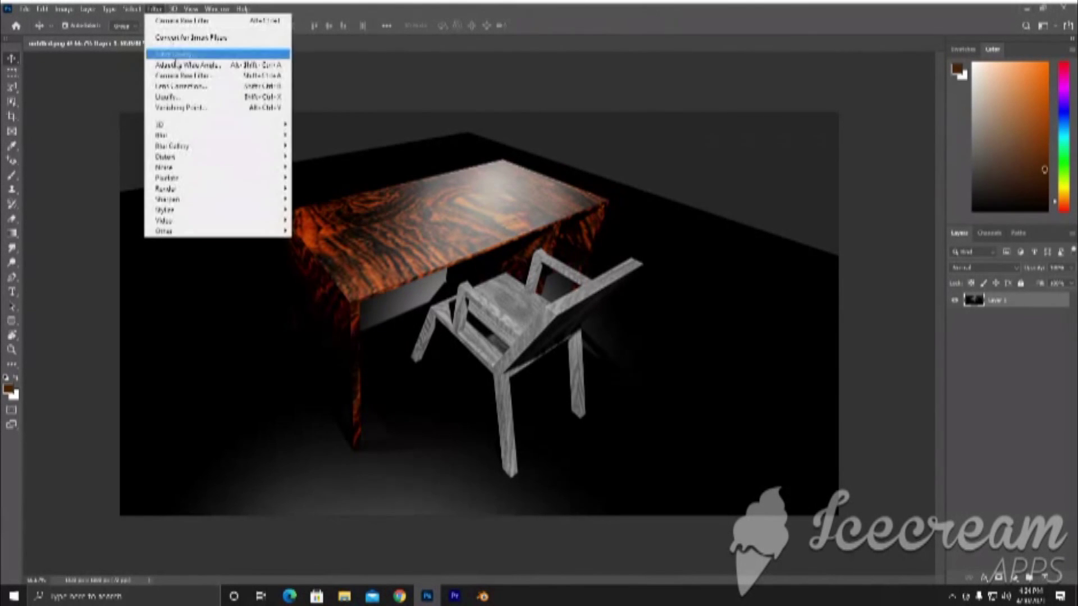
click(181, 77)
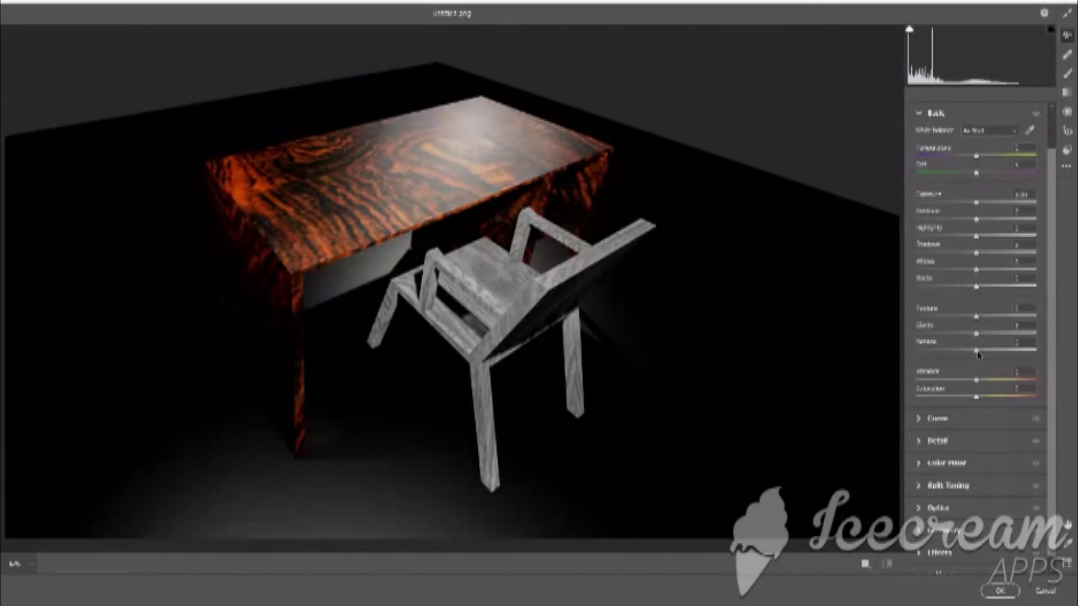
mouse_move(977, 317)
mouse_down()
mouse_move(912, 319)
mouse_move(932, 318)
mouse_up()
click(1007, 593)
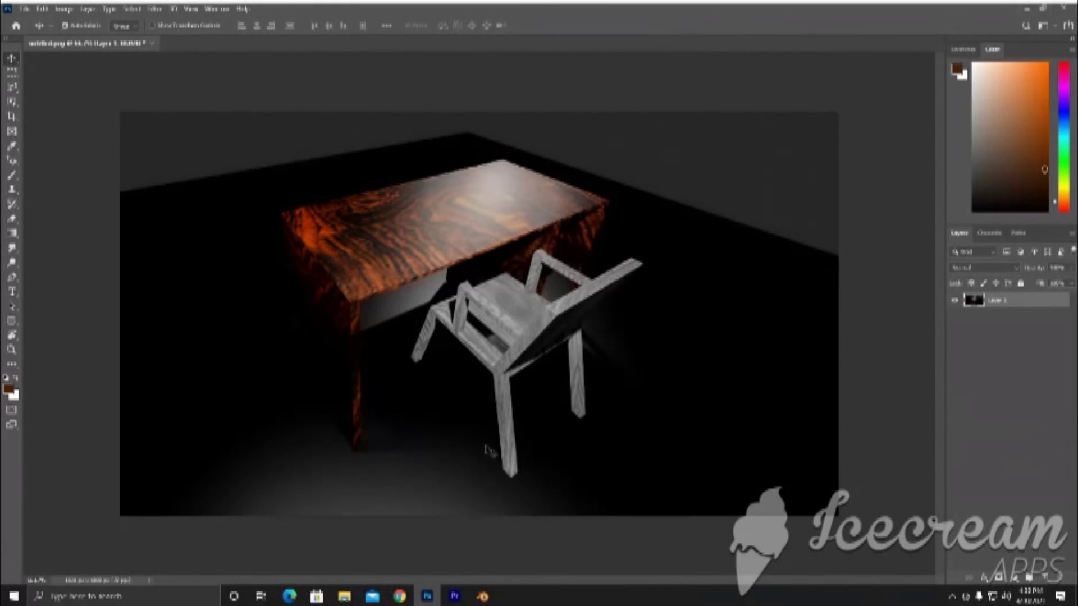
click(1070, 10)
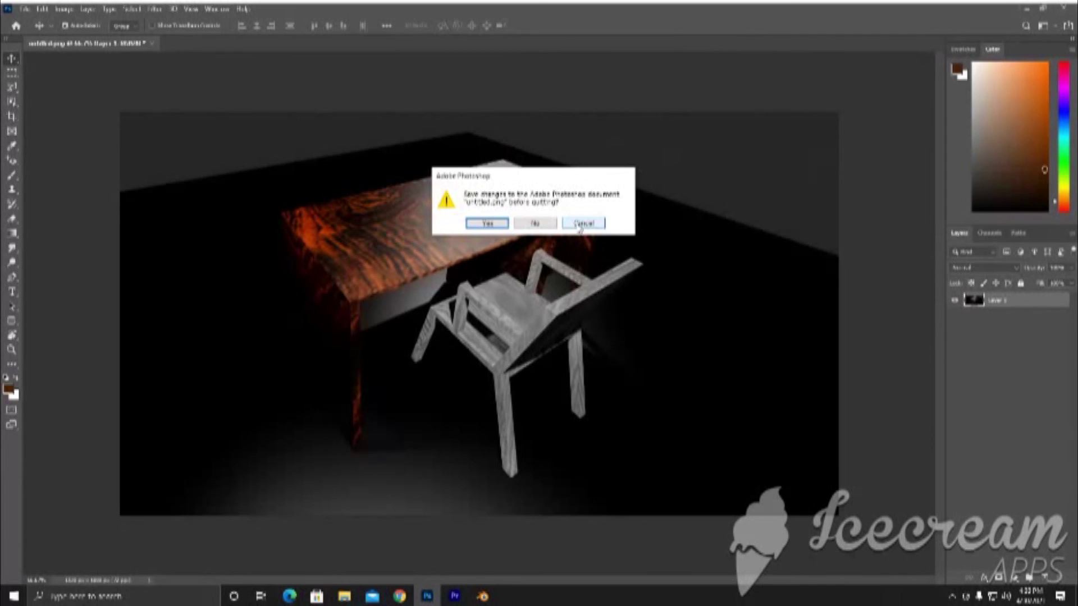
click(580, 226)
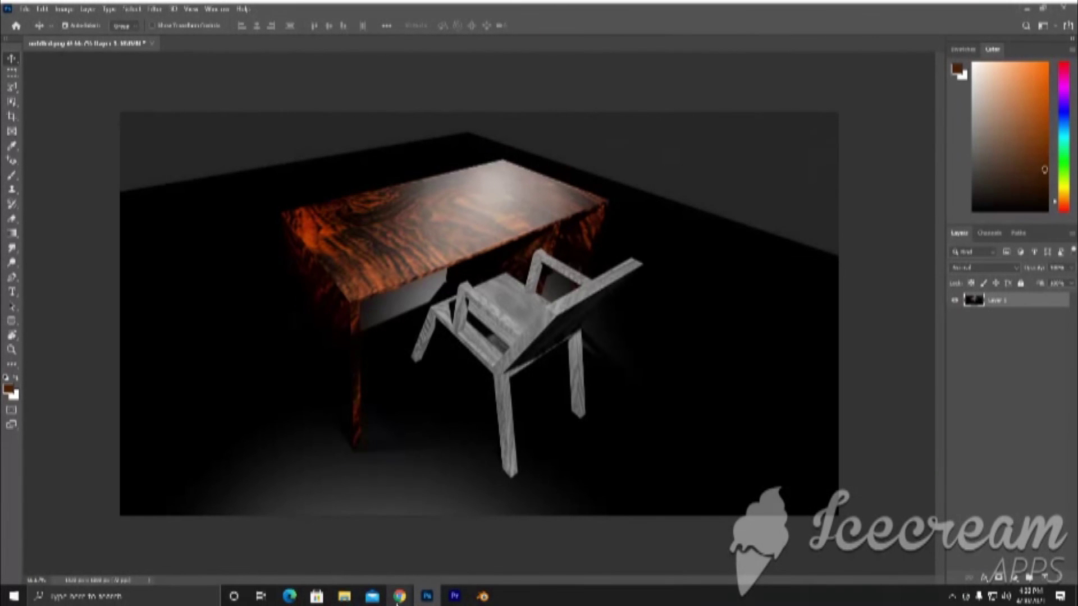
Search Google for 'crying symbol' in a new Chrome tab
mouse_move(399, 596)
click(336, 539)
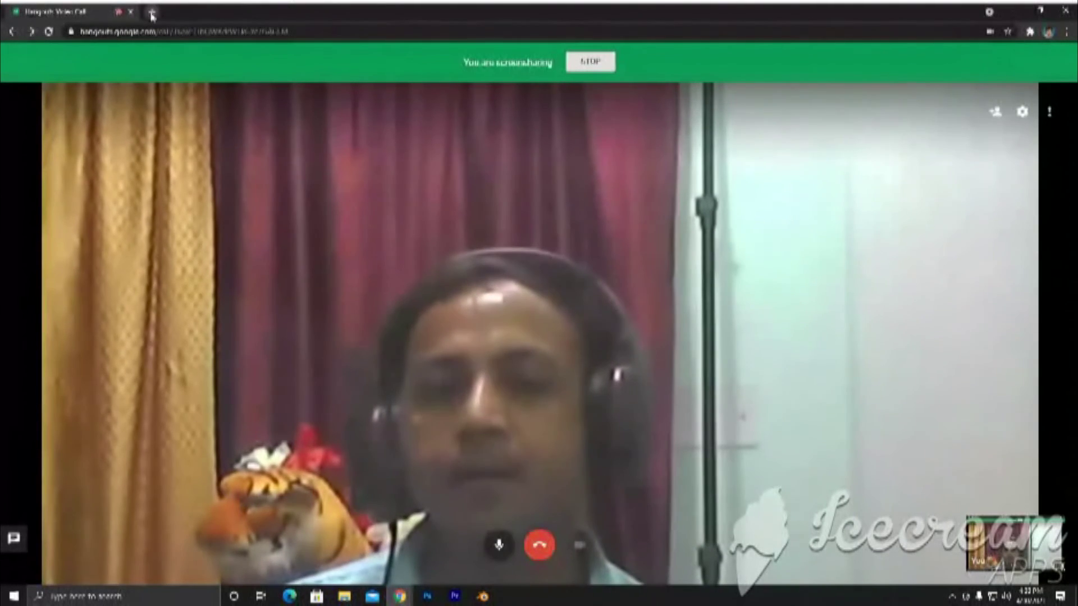
click(151, 12)
click(457, 235)
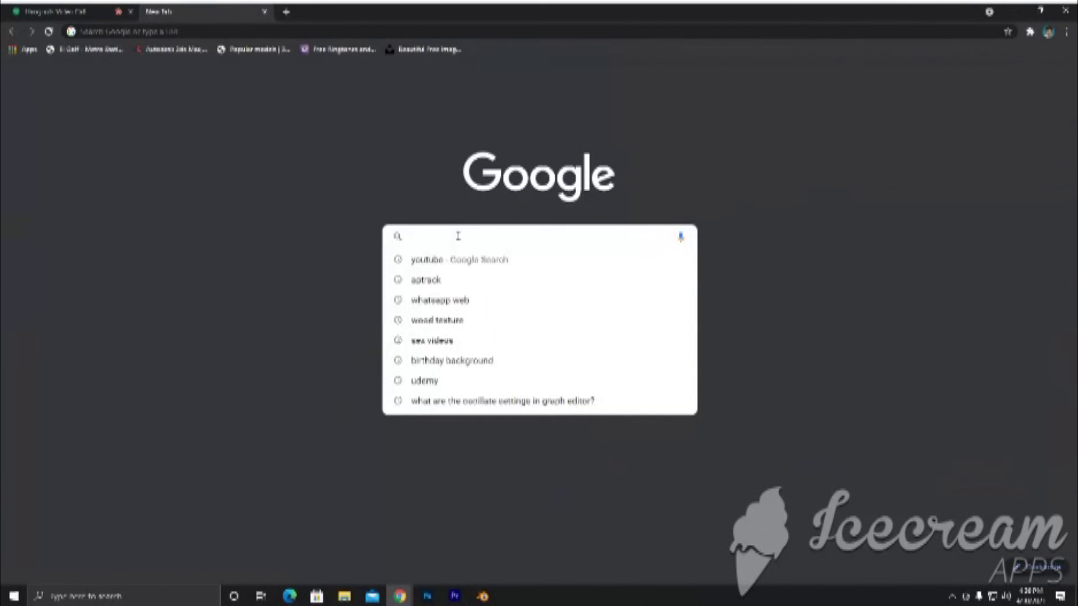
text(cry)
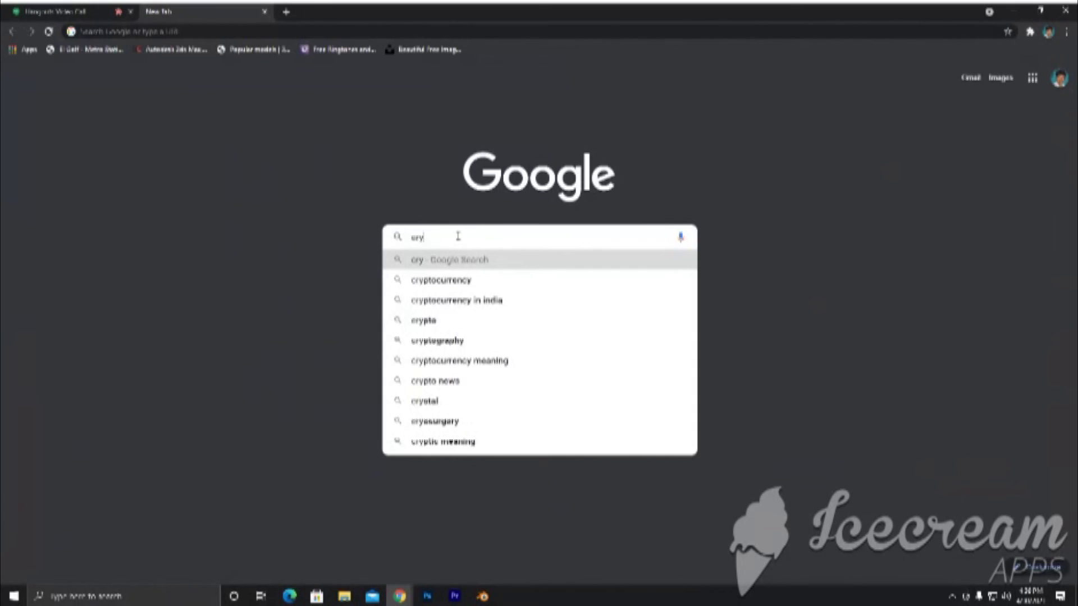
text(ing )
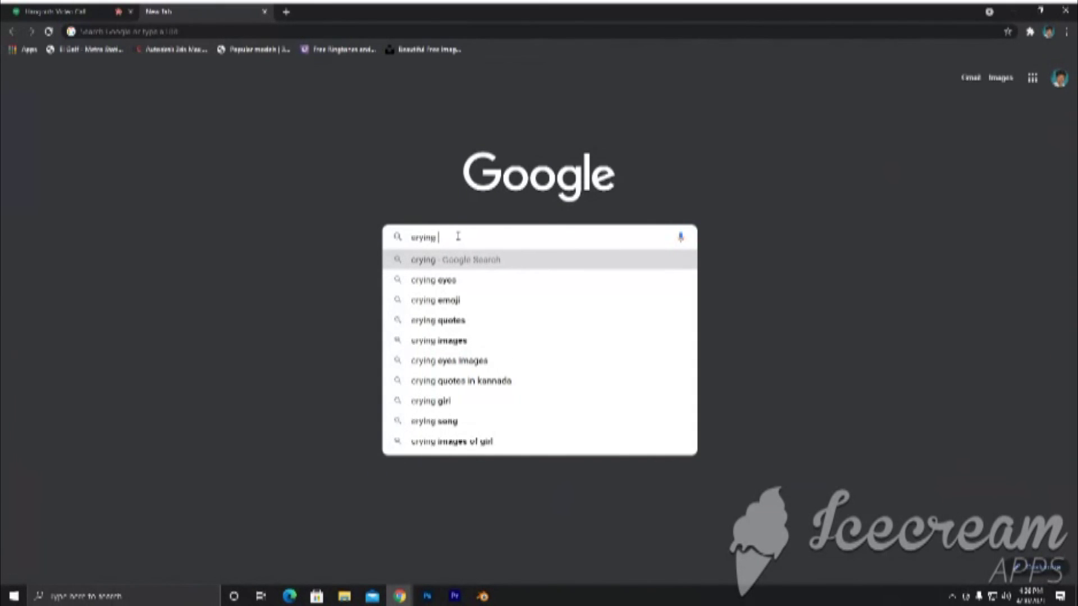
text(su)
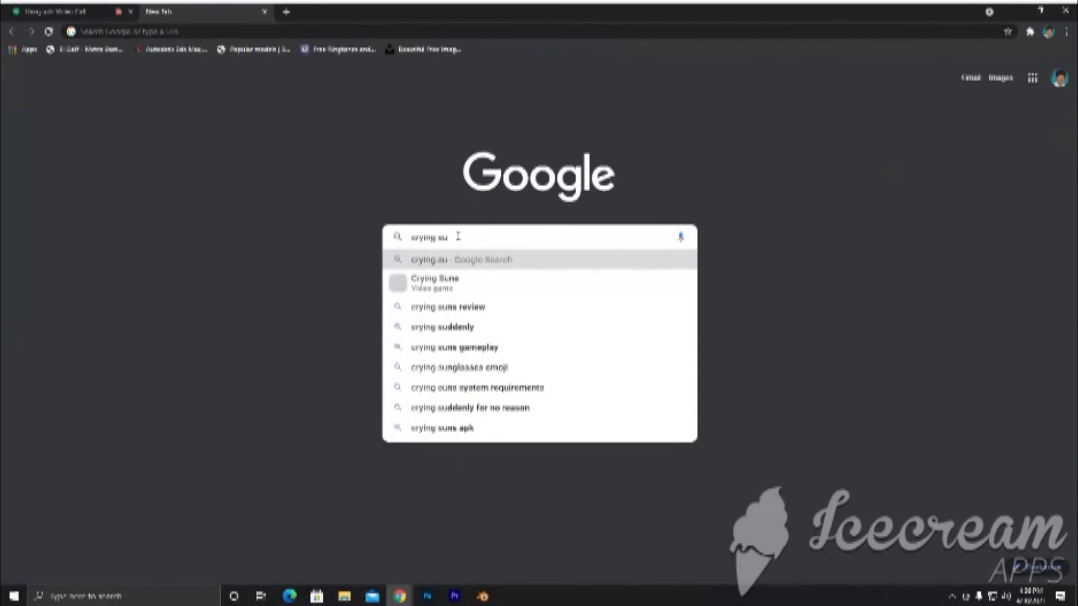
key(BackSpace)
text(ymbol)
key(Return)
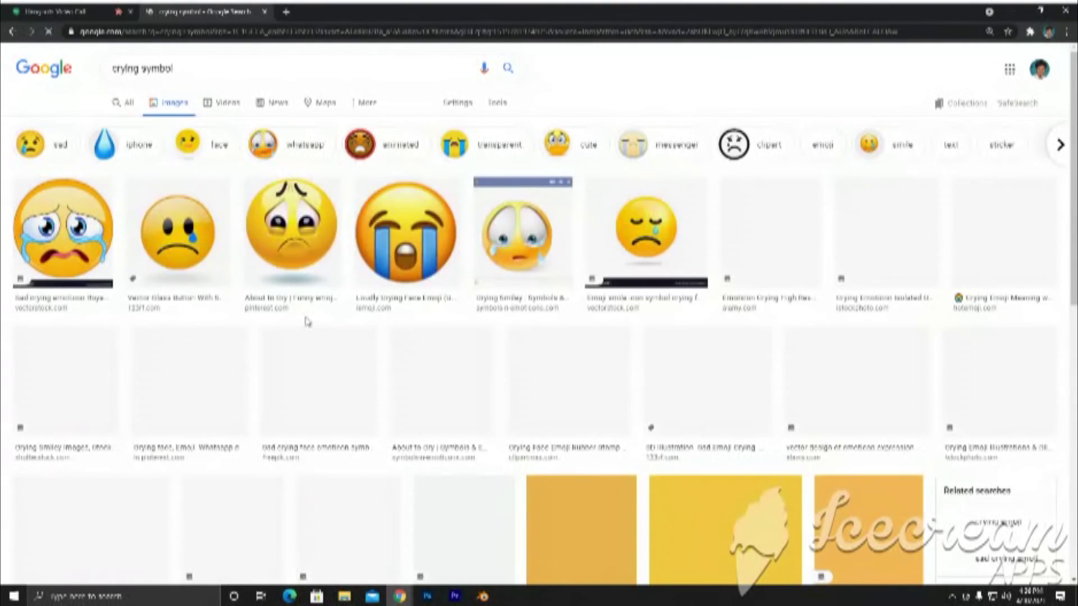
Scroll through the 'crying symbol' image results
scroll(473, 288, down, 5)
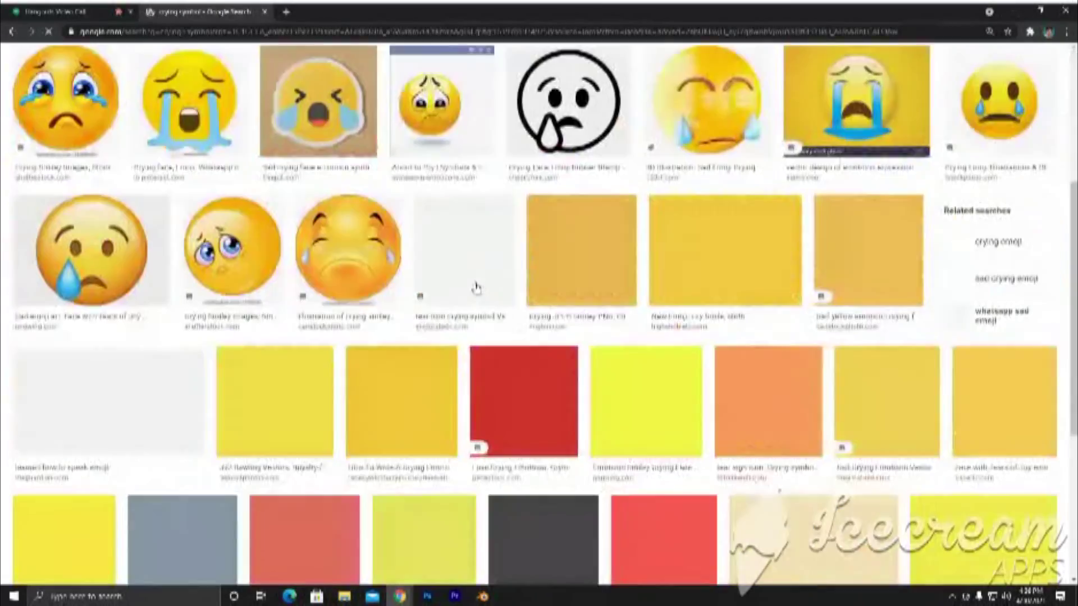
scroll(474, 288, down, 4)
scroll(476, 288, up, 4)
scroll(476, 288, down, 4)
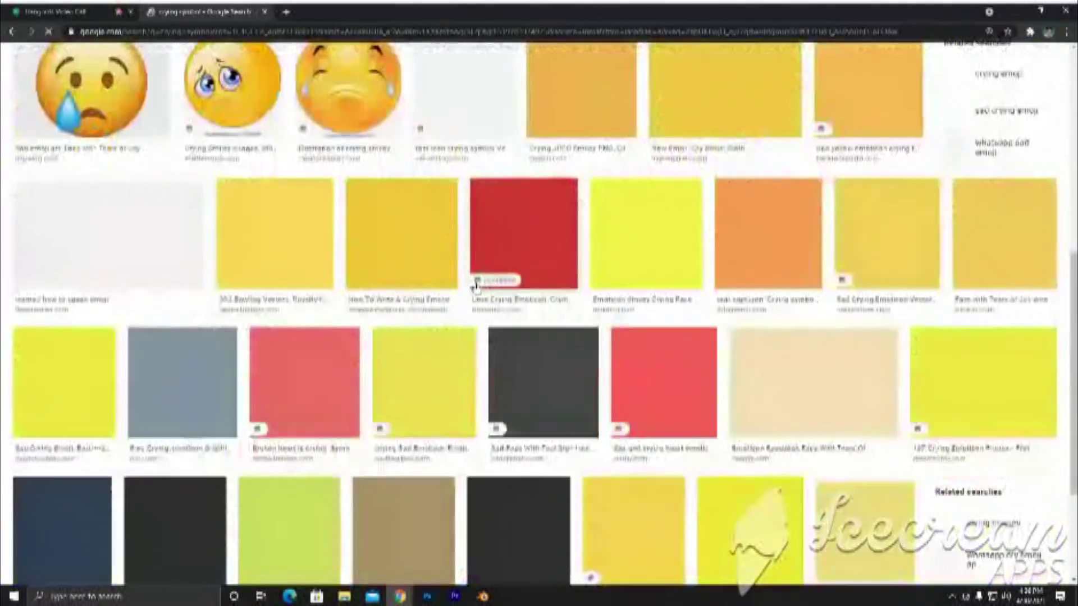
scroll(476, 288, down, 3)
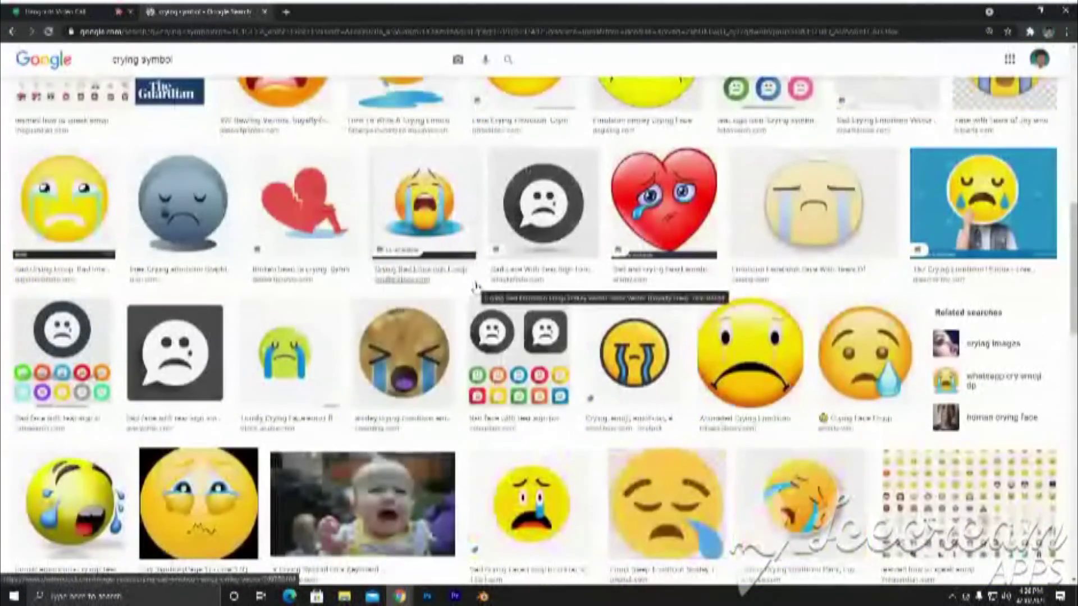
scroll(476, 288, down, 4)
scroll(476, 288, down, 2)
scroll(476, 288, down, 1)
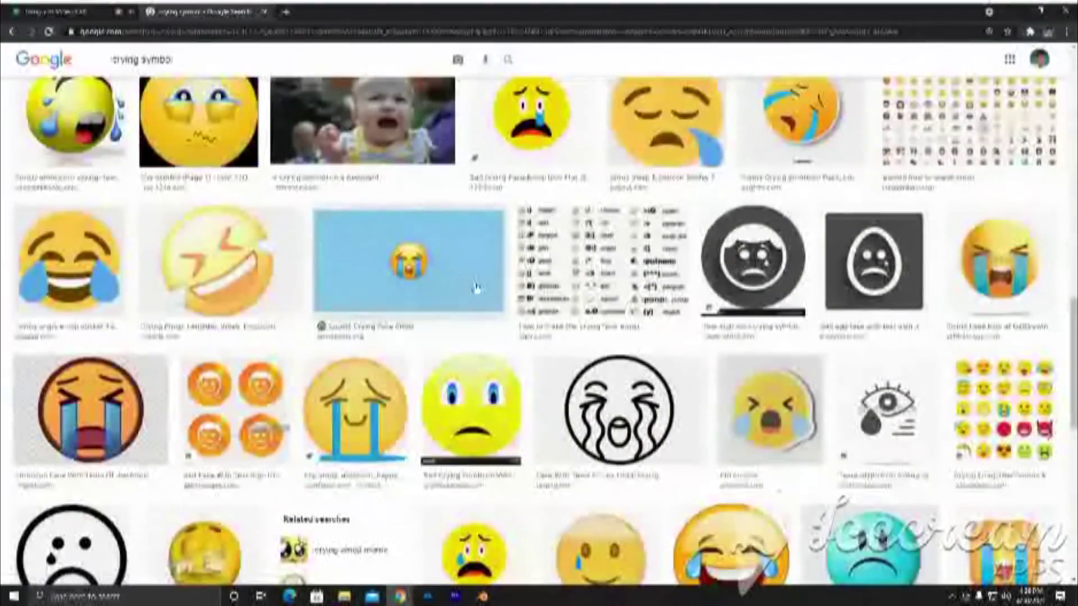
scroll(476, 289, down, 2)
scroll(476, 288, down, 3)
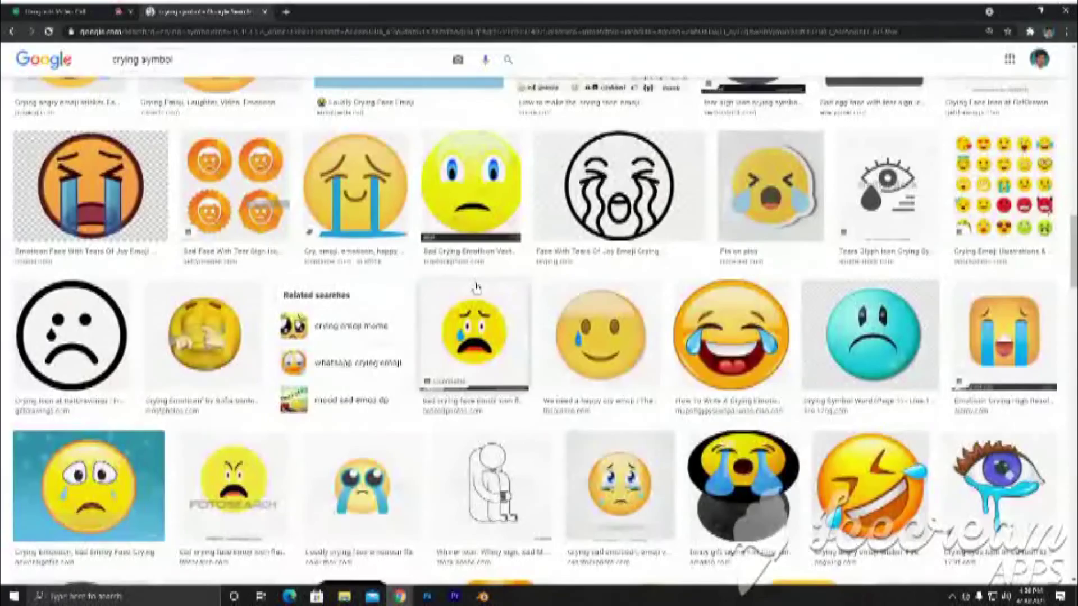
scroll(476, 289, down, 4)
scroll(476, 289, down, 3)
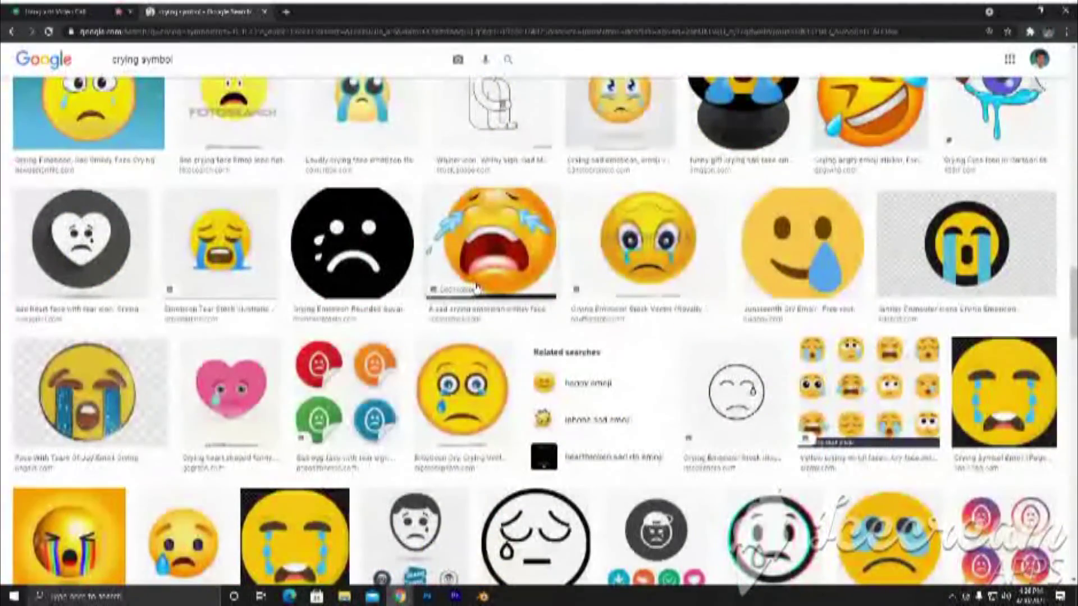
scroll(476, 288, down, 3)
scroll(476, 288, down, 6)
scroll(476, 288, down, 4)
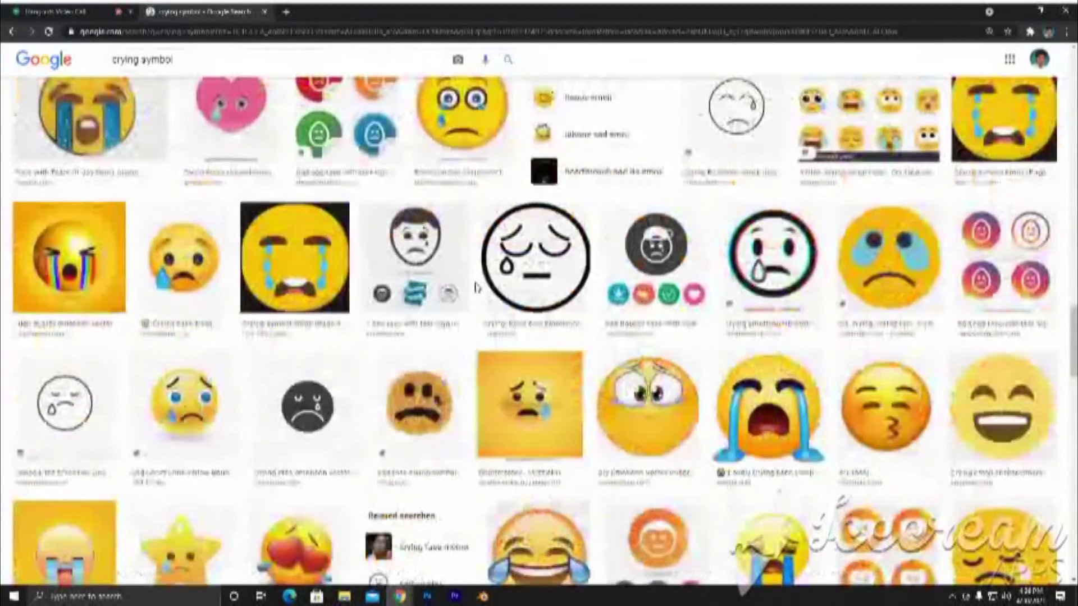
scroll(476, 288, down, 3)
scroll(476, 288, down, 2)
scroll(476, 288, down, 2)
scroll(476, 287, up, 2)
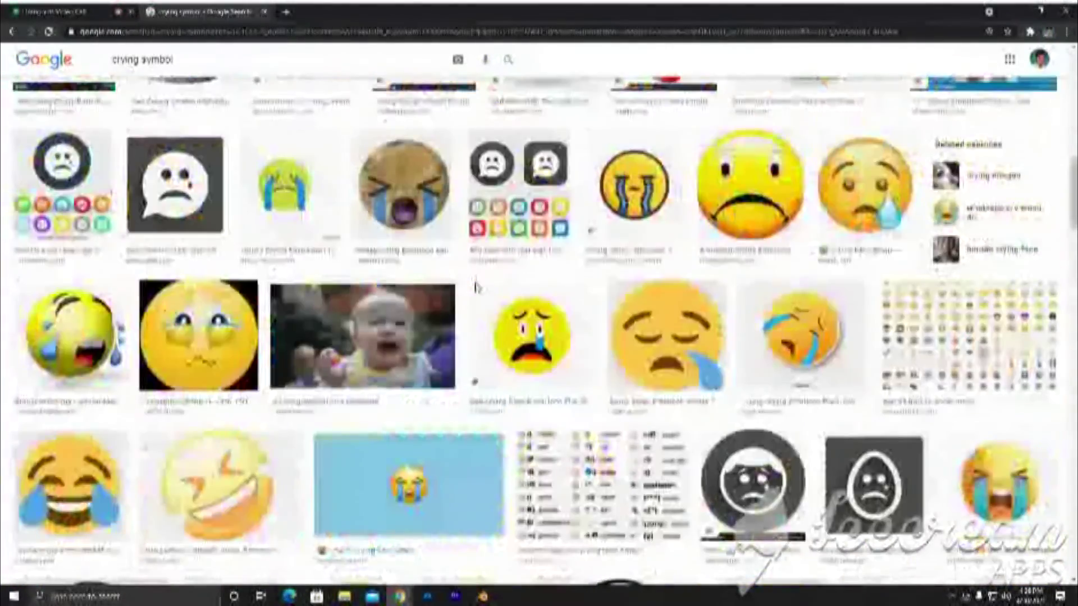
scroll(476, 287, up, 4)
scroll(476, 288, up, 3)
scroll(476, 288, up, 3)
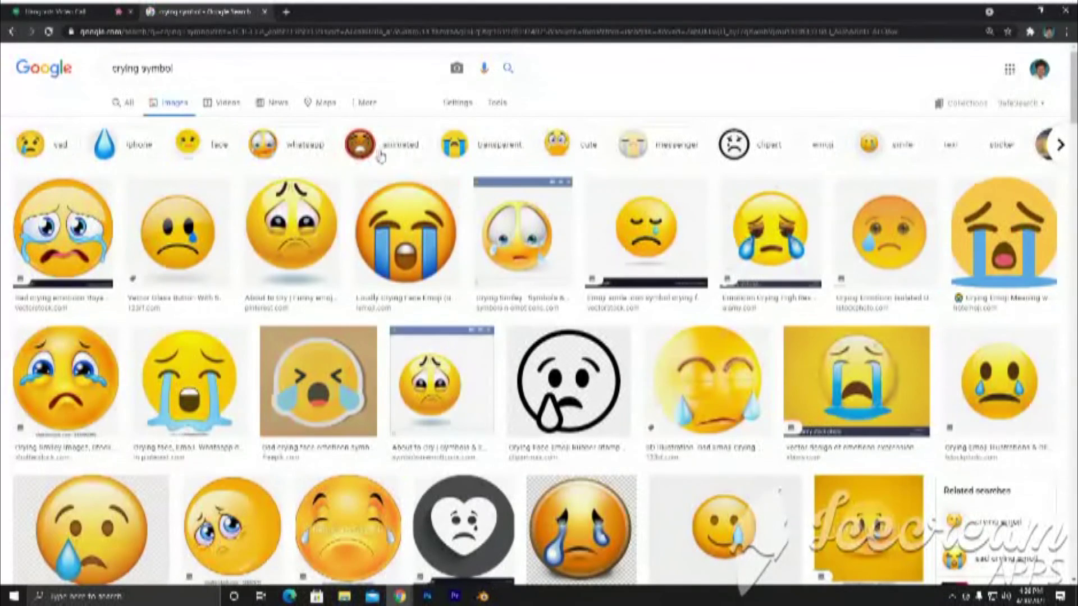
Filter to iPhone-style crying emoji, browse them, and select the search box text
click(149, 158)
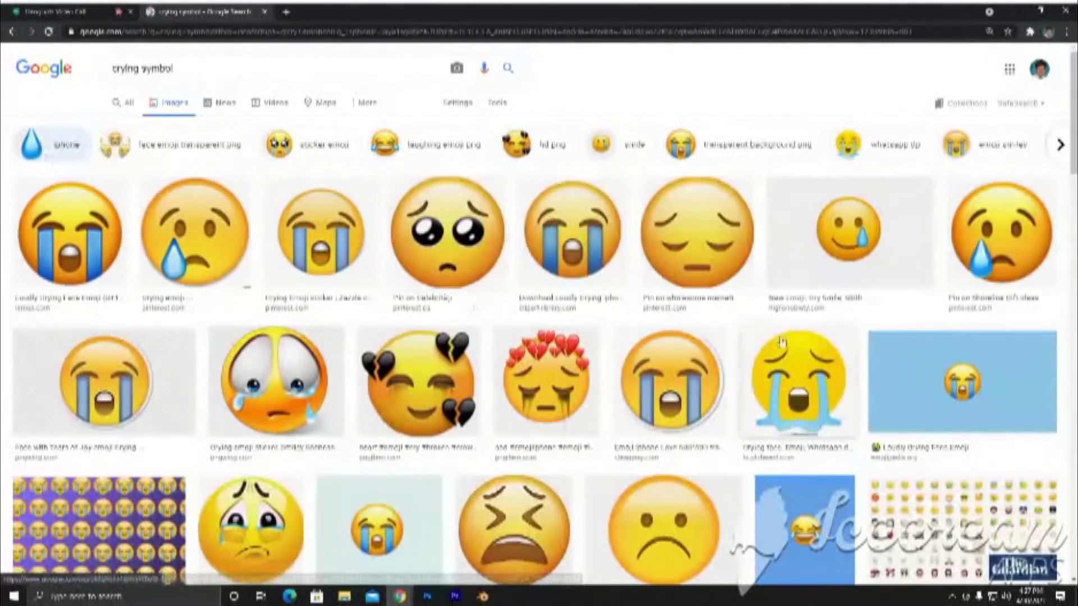
scroll(960, 378, down, 4)
scroll(960, 377, down, 7)
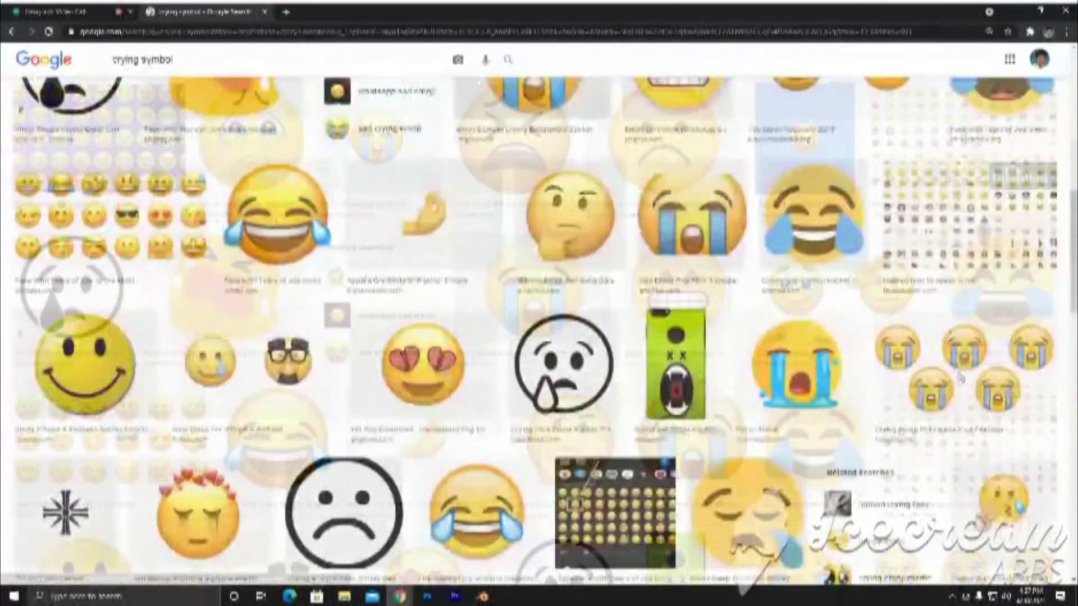
scroll(960, 378, down, 4)
scroll(960, 377, up, 4)
scroll(960, 378, up, 3)
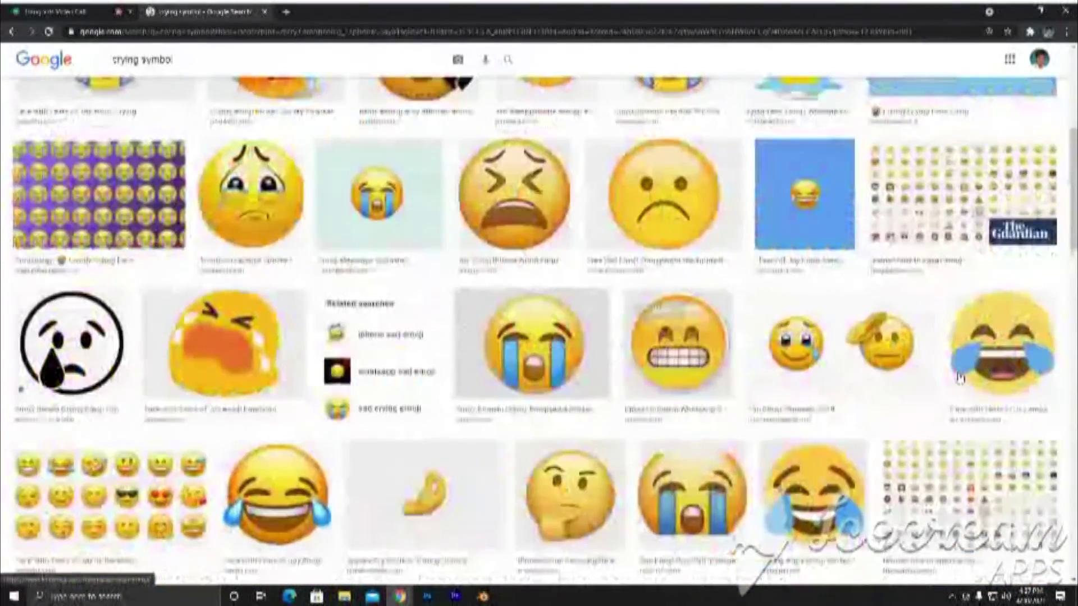
scroll(960, 377, up, 5)
scroll(960, 378, up, 1)
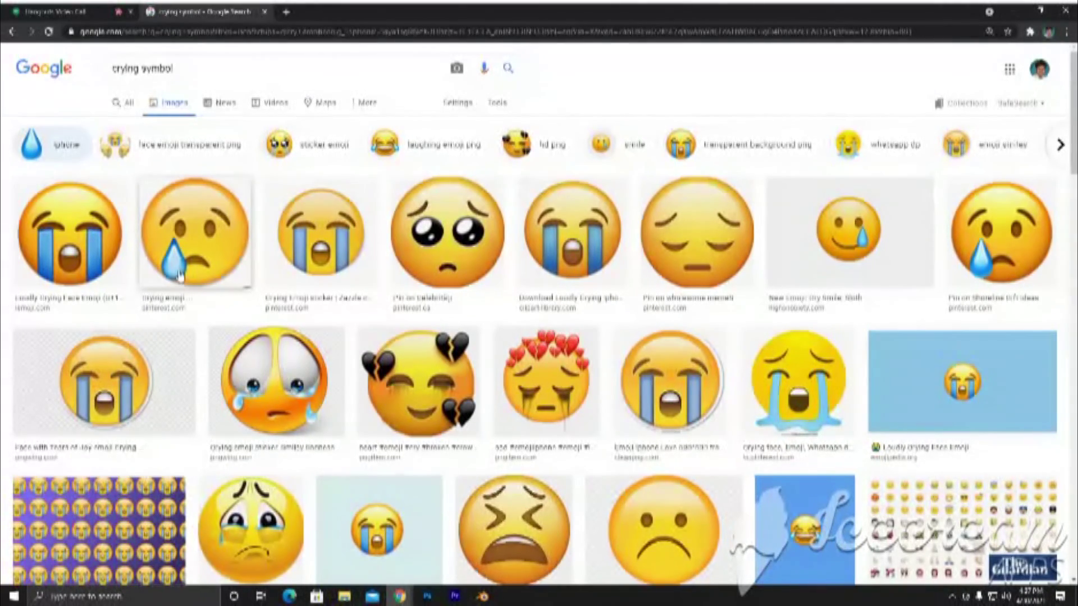
scroll(179, 275, down, 2)
scroll(180, 275, down, 2)
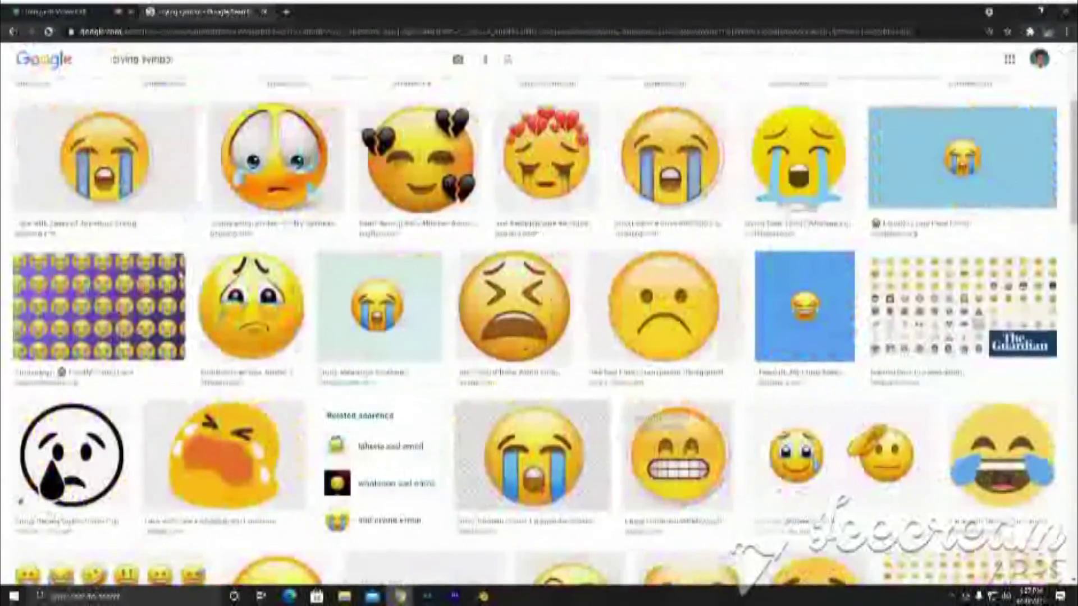
scroll(179, 275, up, 4)
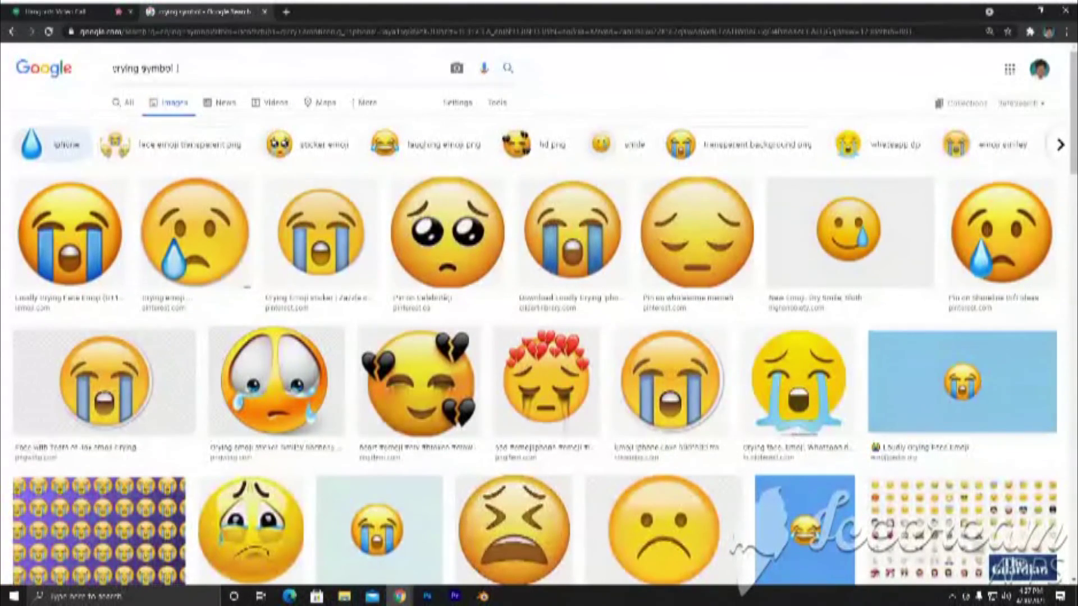
drag(173, 68, 111, 71)
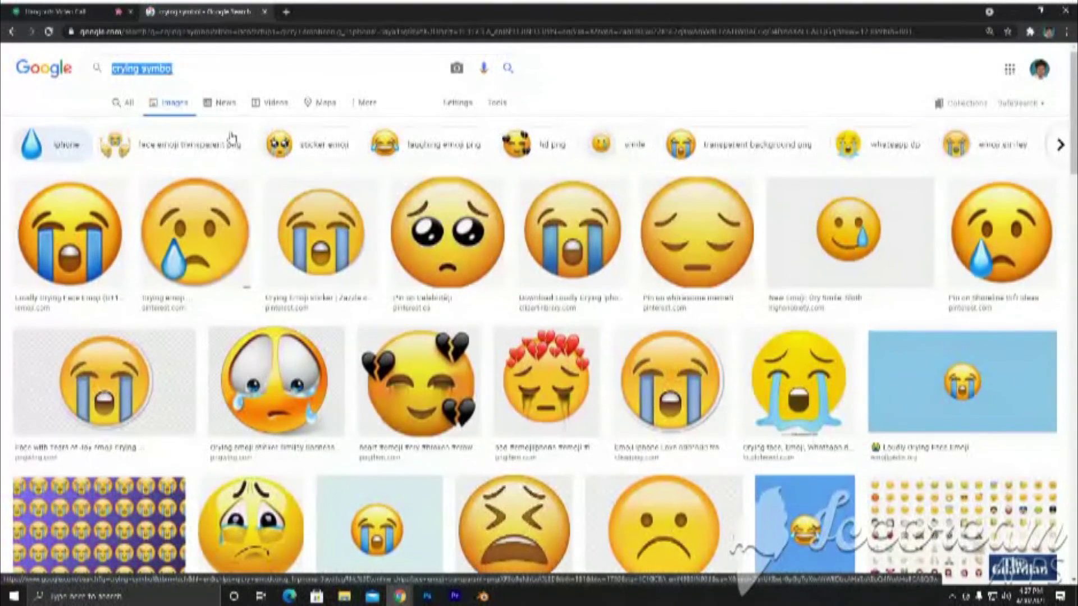
Search Google Images for 'crying eyes' using the 'cr' suggestion
text(cr)
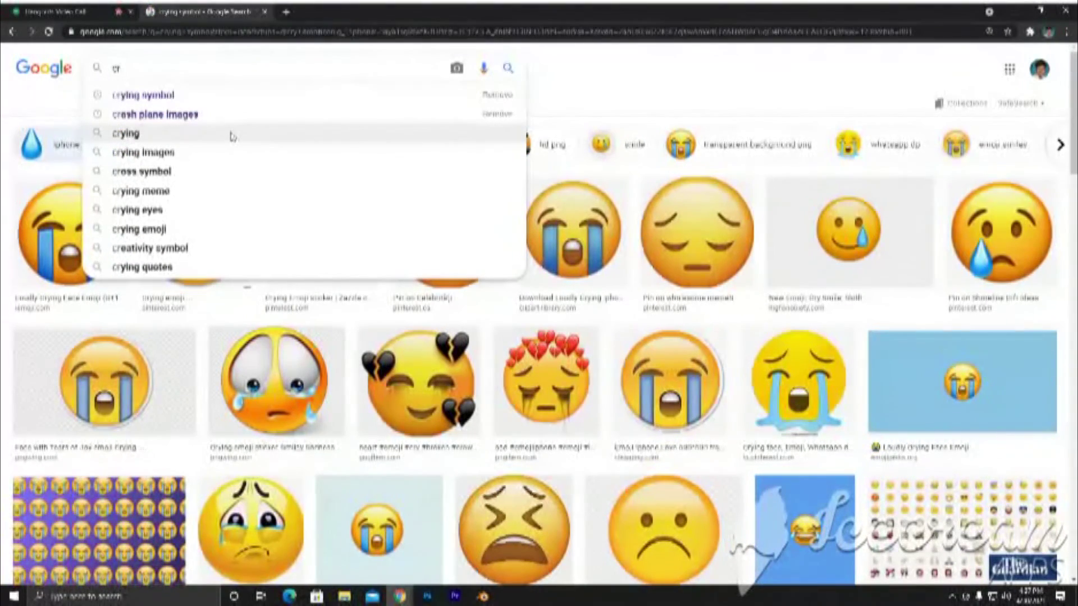
key(Down)
key(Up)
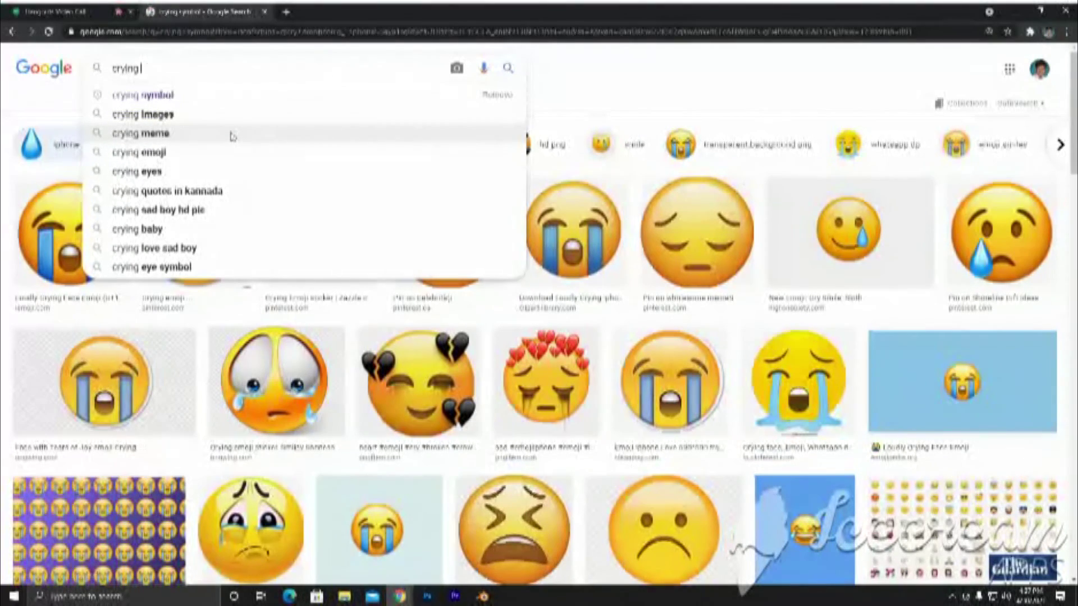
key(Down)
key(Down)
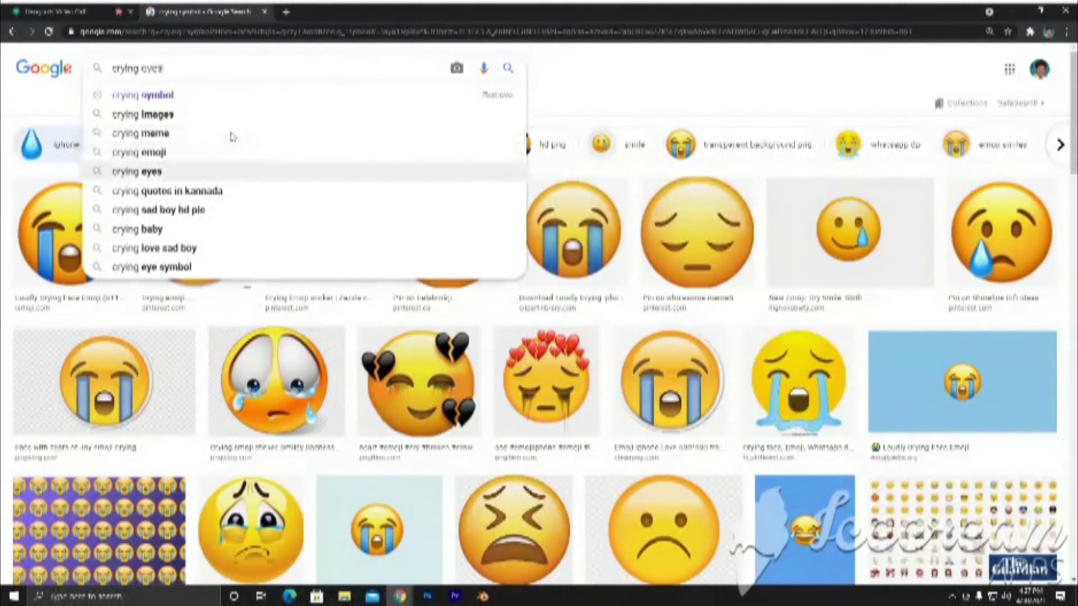
key(Return)
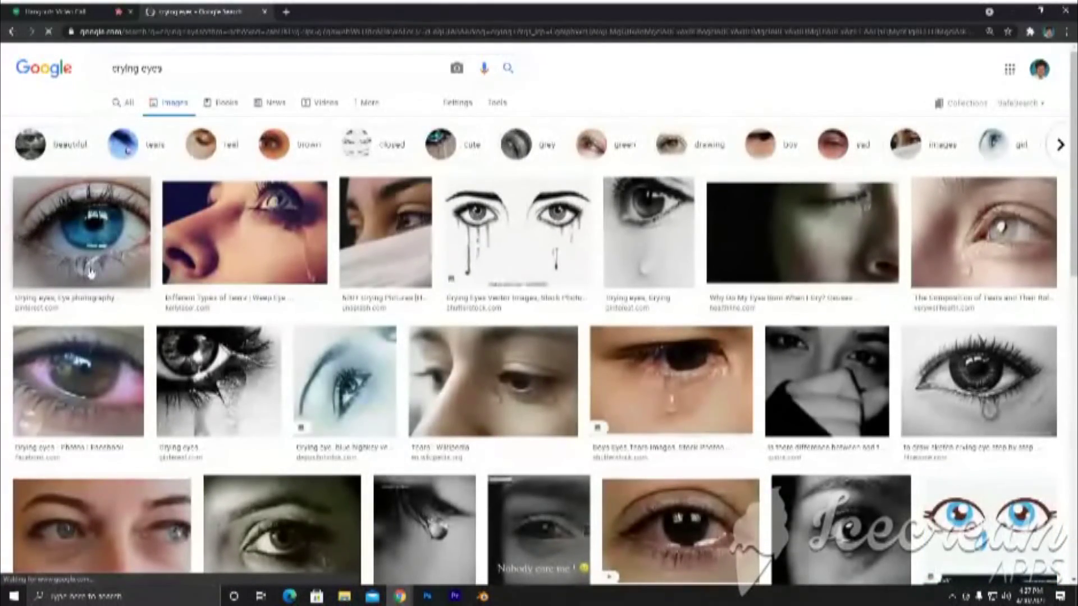
Preview a closed crying eye, then the image of a tear running down a cheek
scroll(56, 320, down, 2)
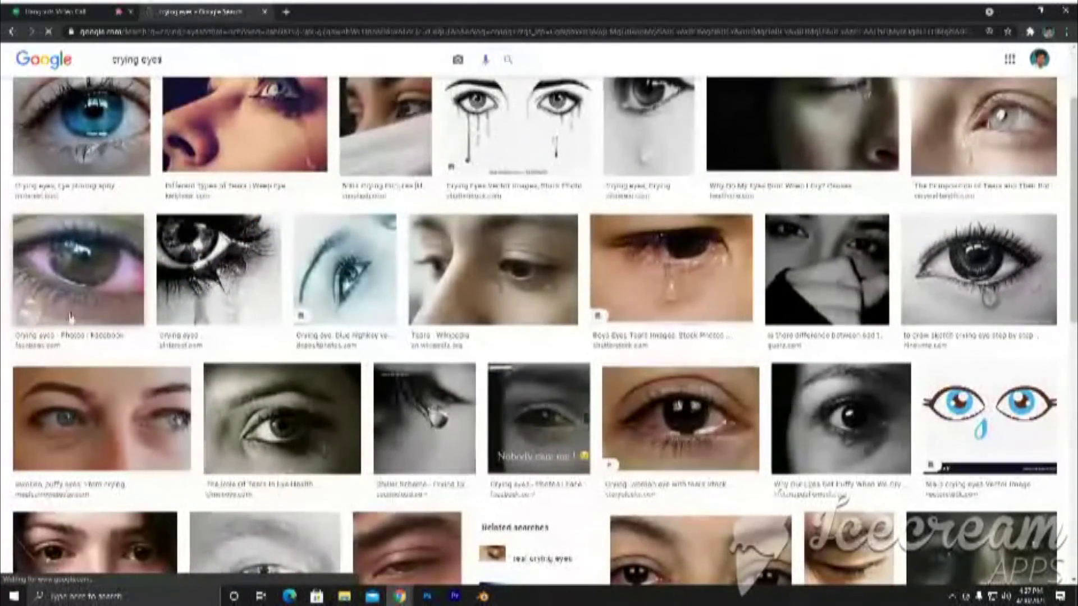
scroll(549, 373, down, 1)
scroll(549, 373, down, 3)
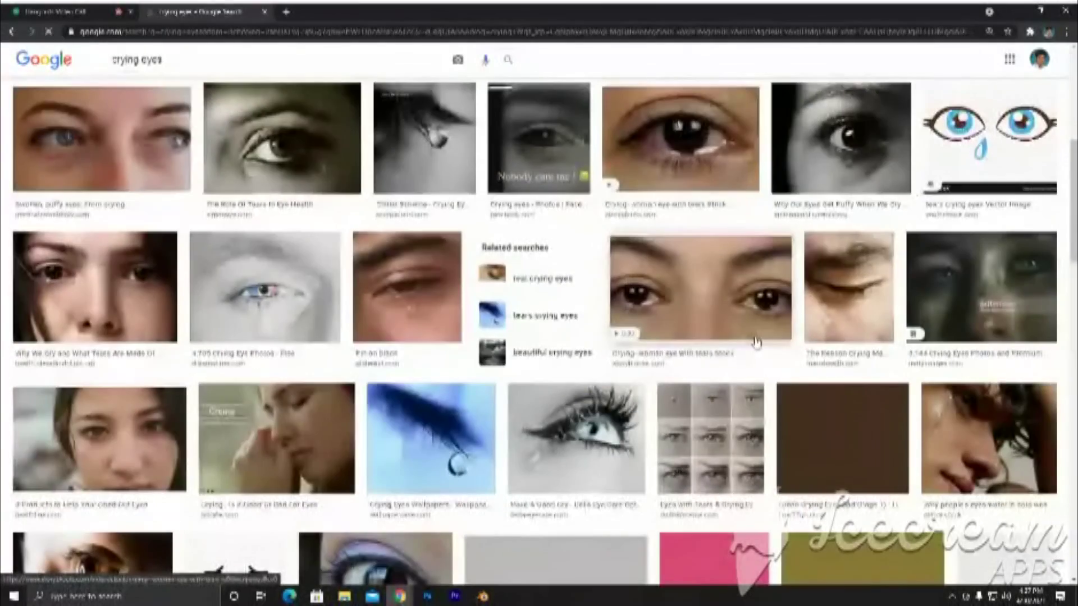
click(824, 324)
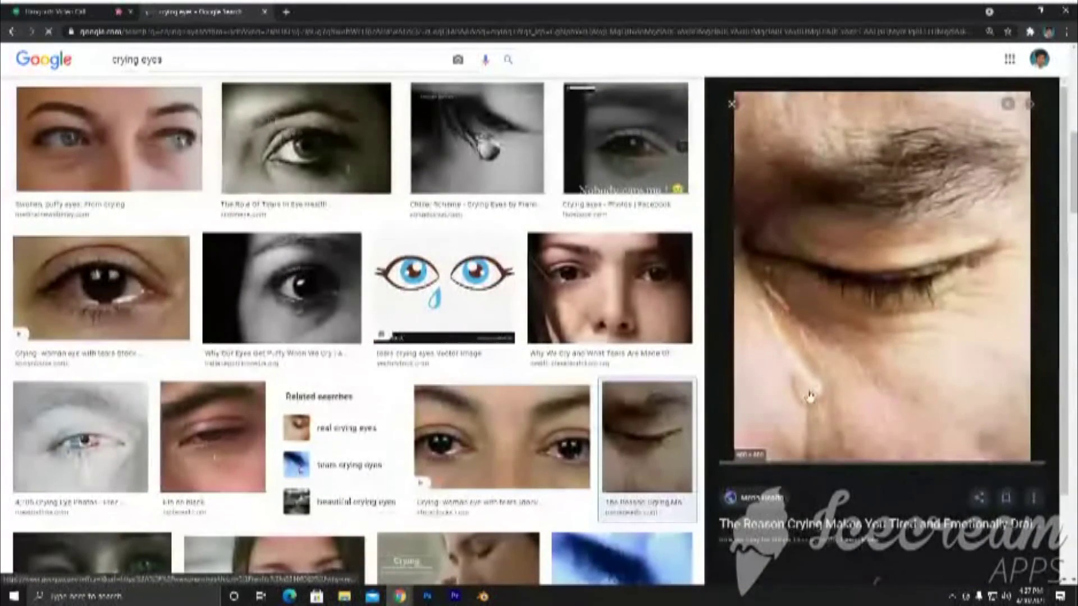
scroll(814, 390, down, 4)
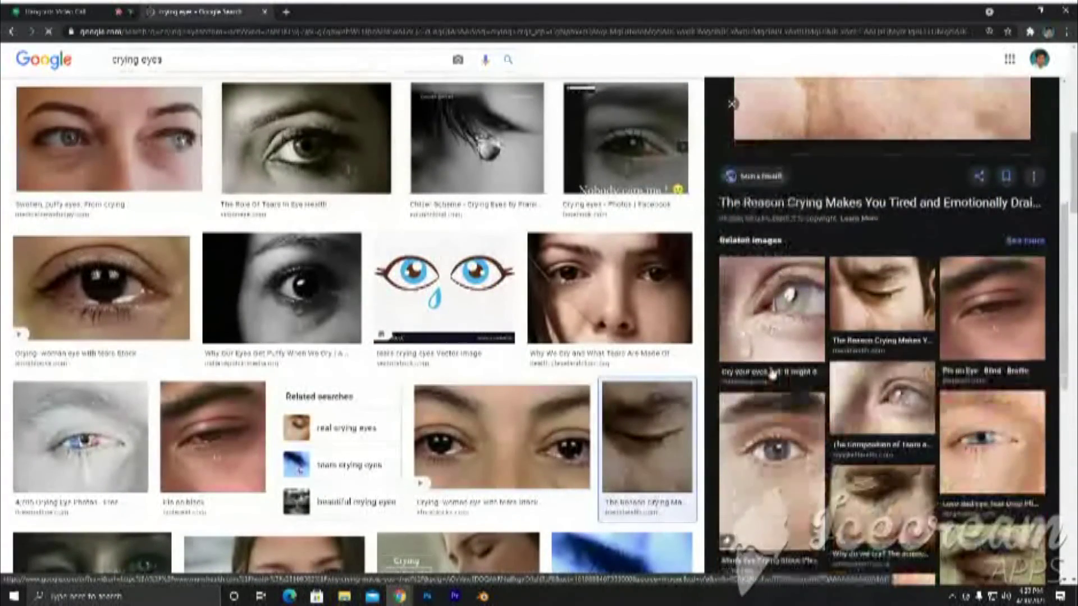
scroll(771, 373, down, 3)
scroll(772, 373, down, 4)
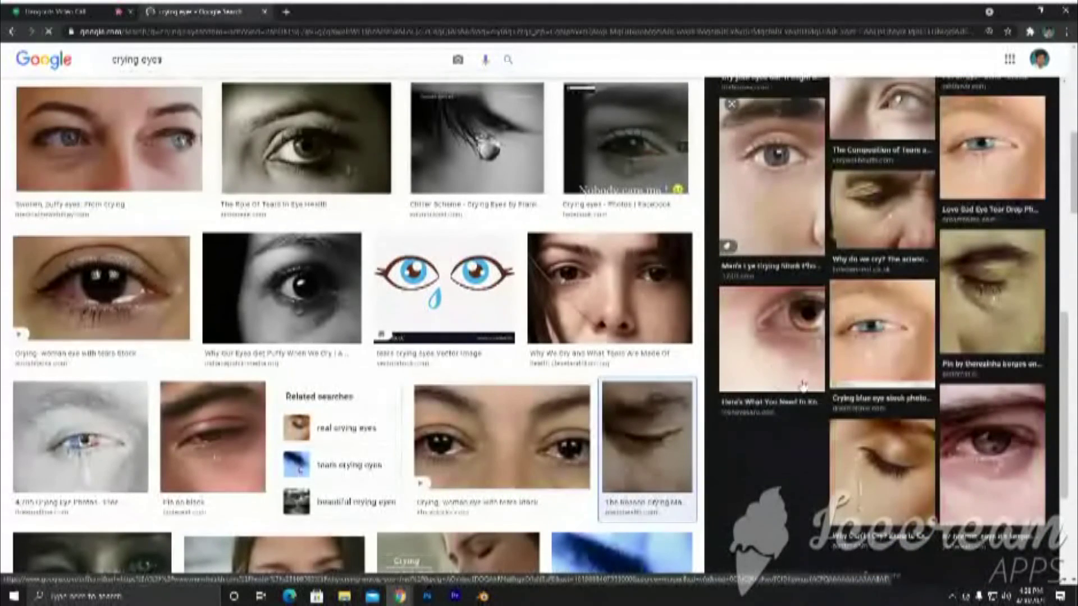
click(867, 491)
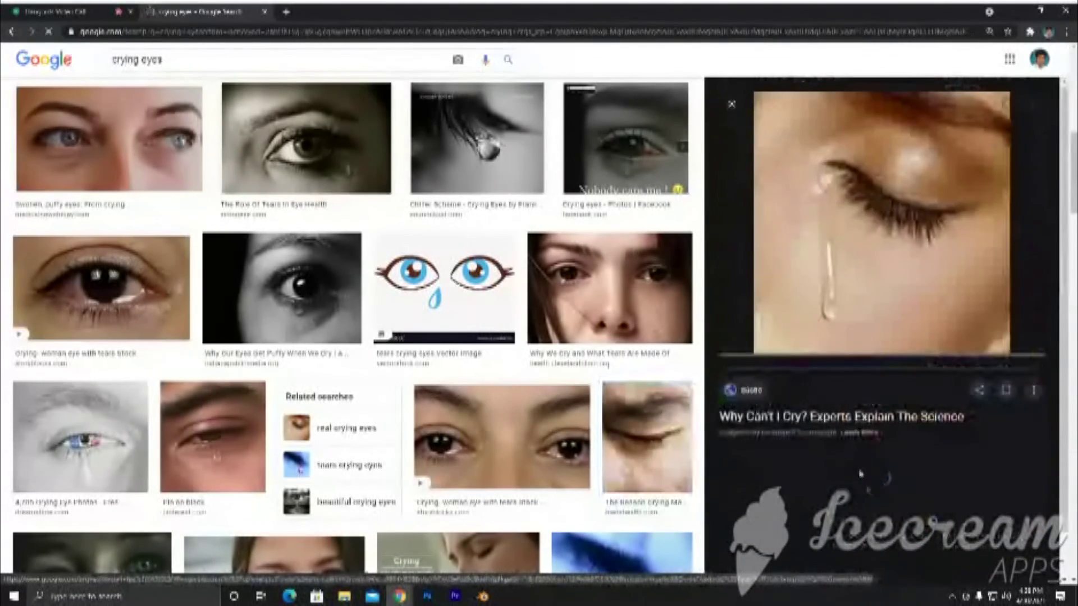
Save the tear-streak close-up image to the Desktop
right_click(844, 265)
click(877, 393)
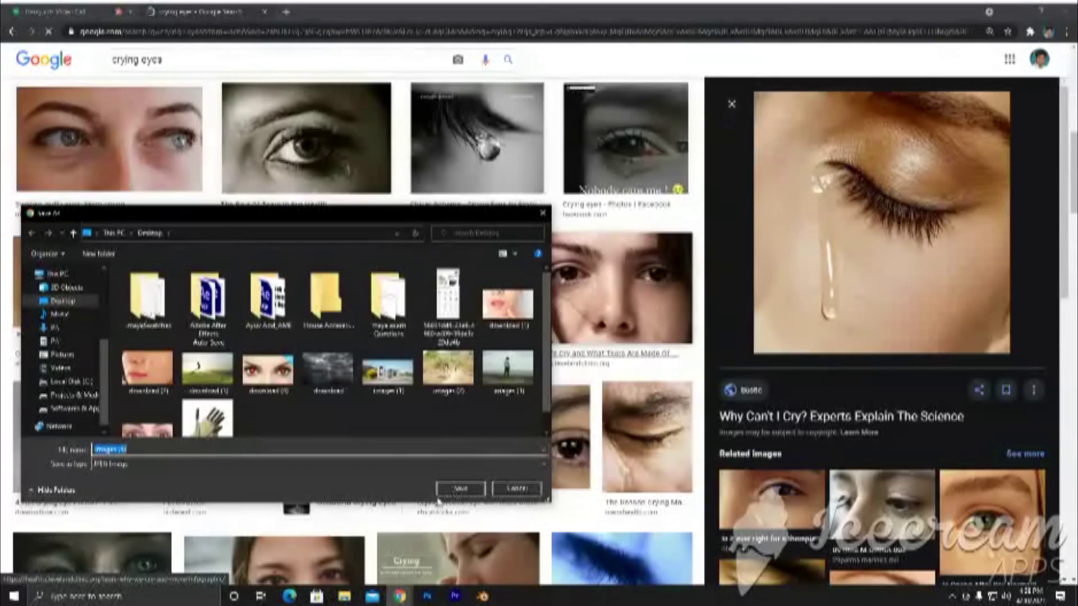
click(459, 488)
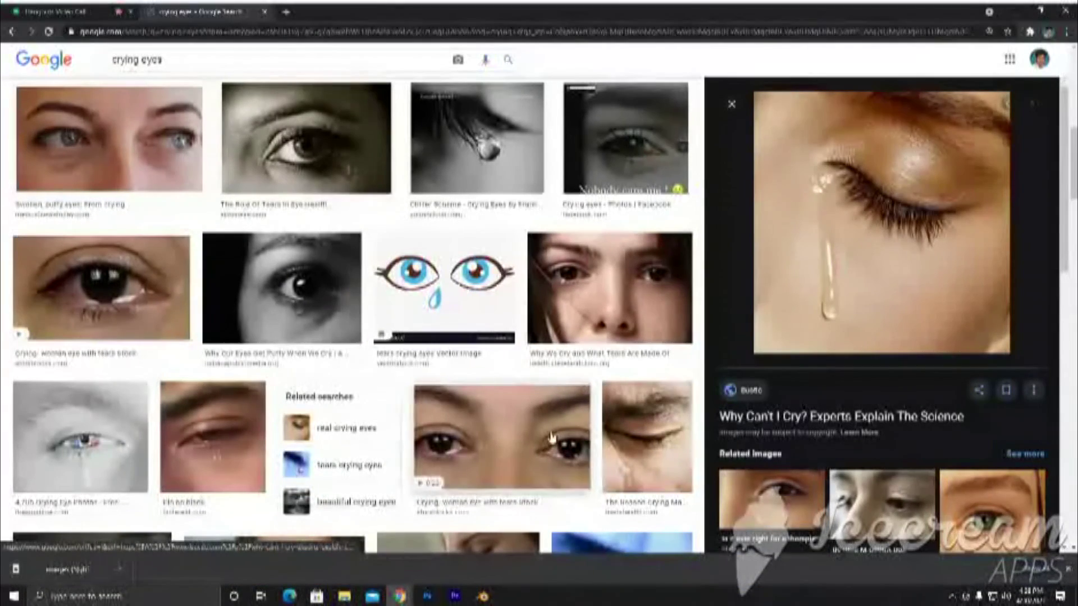
Preview the crying woman's face photo and save it to the Desktop
click(551, 438)
click(610, 289)
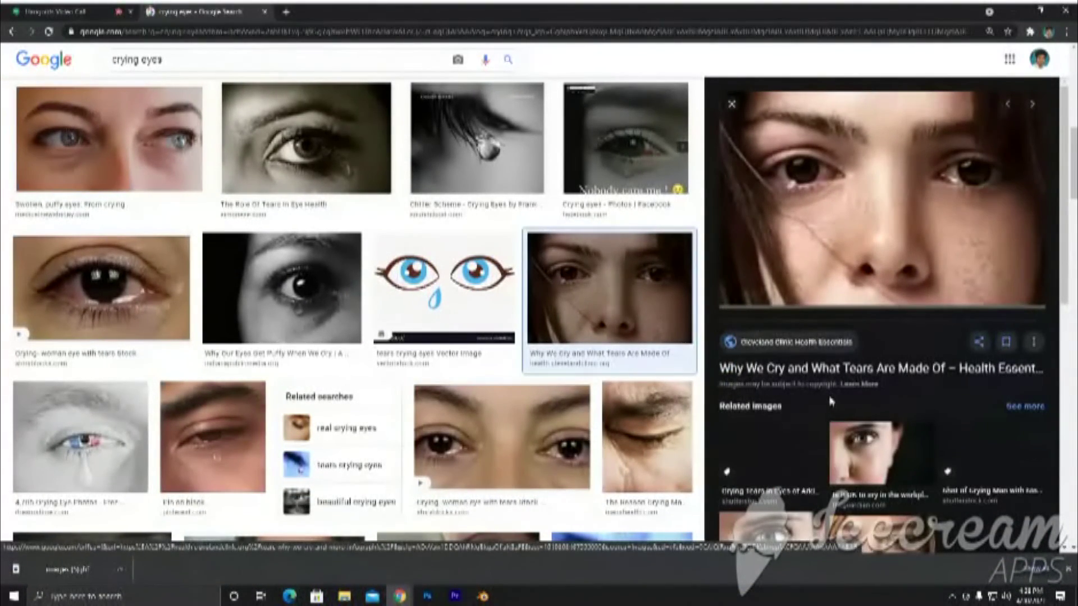
right_click(875, 237)
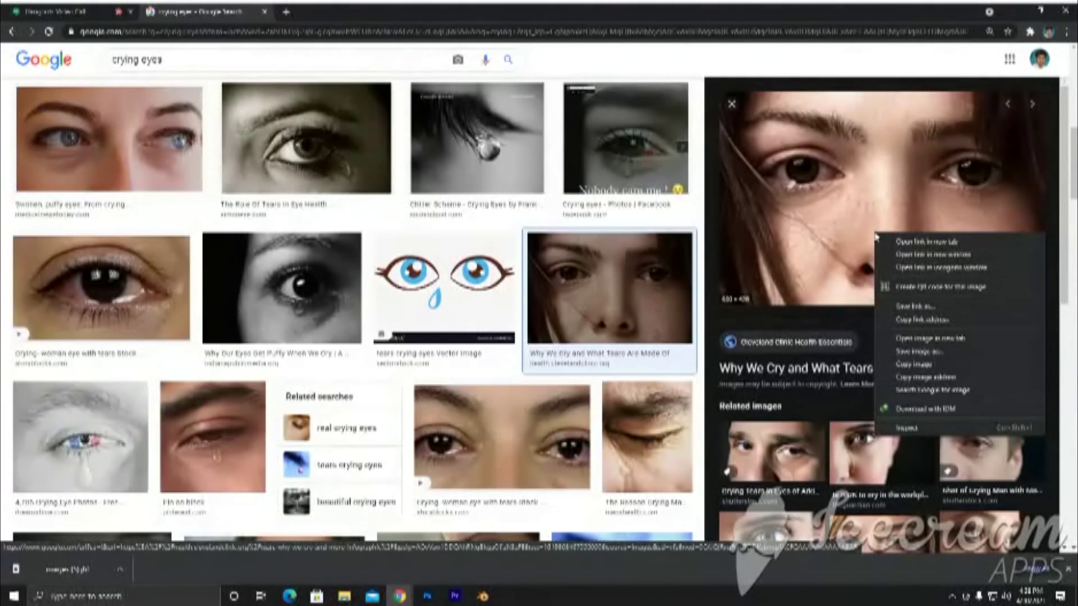
right_click(873, 220)
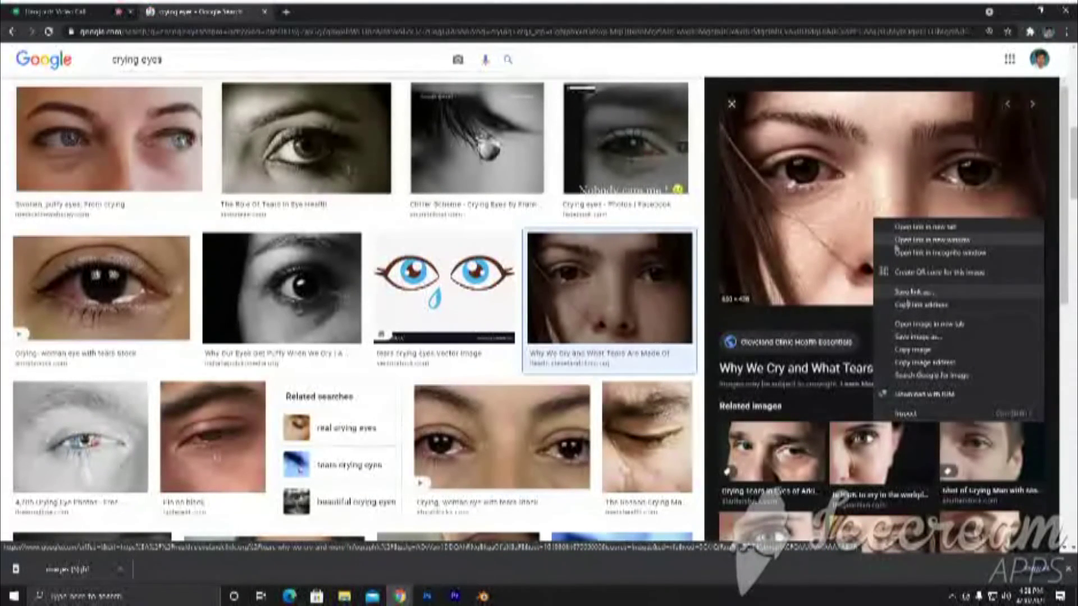
click(921, 339)
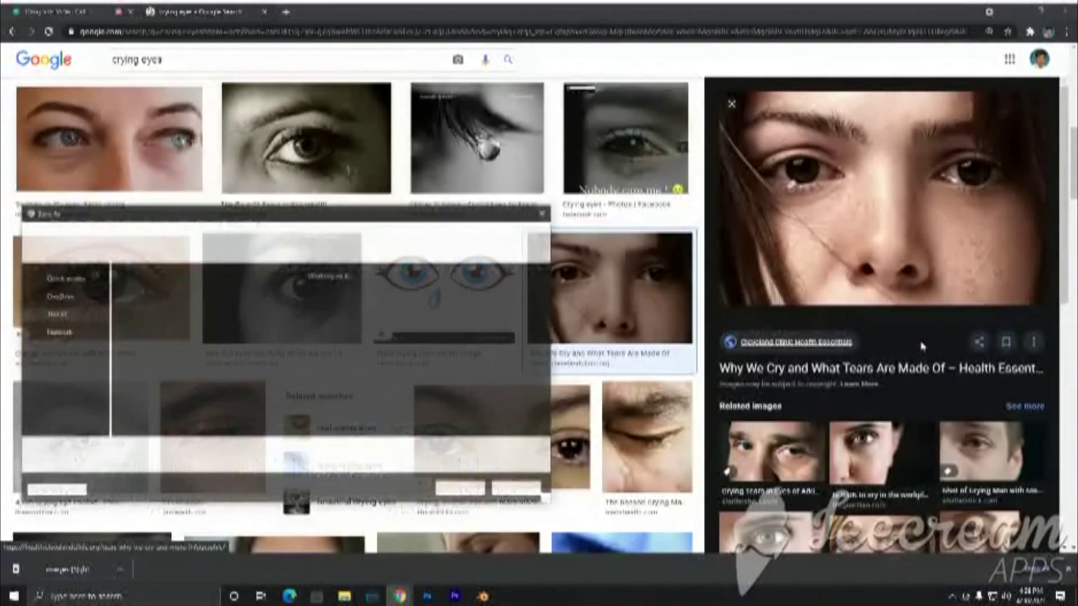
click(460, 490)
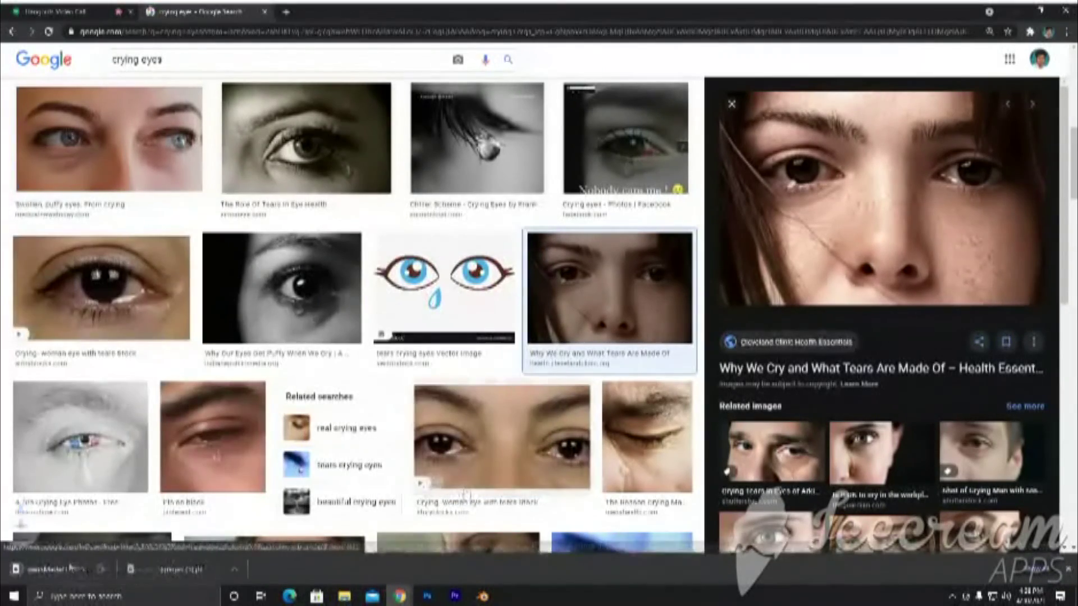
Drag the downloaded tearful-face photo from the Desktop folder into Photoshop
click(119, 570)
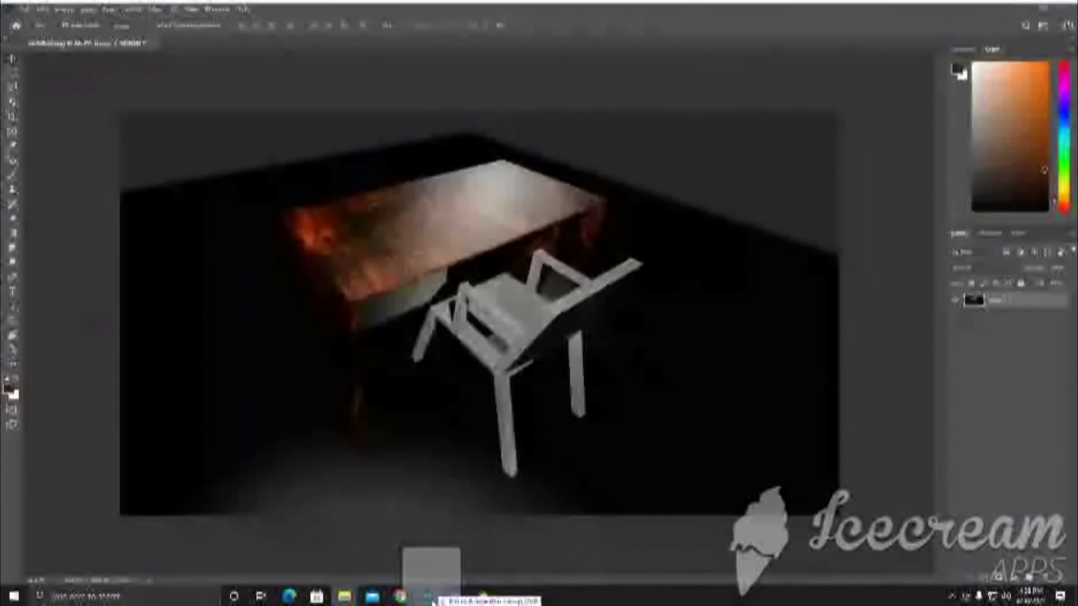
click(426, 596)
drag(328, 51, 331, 50)
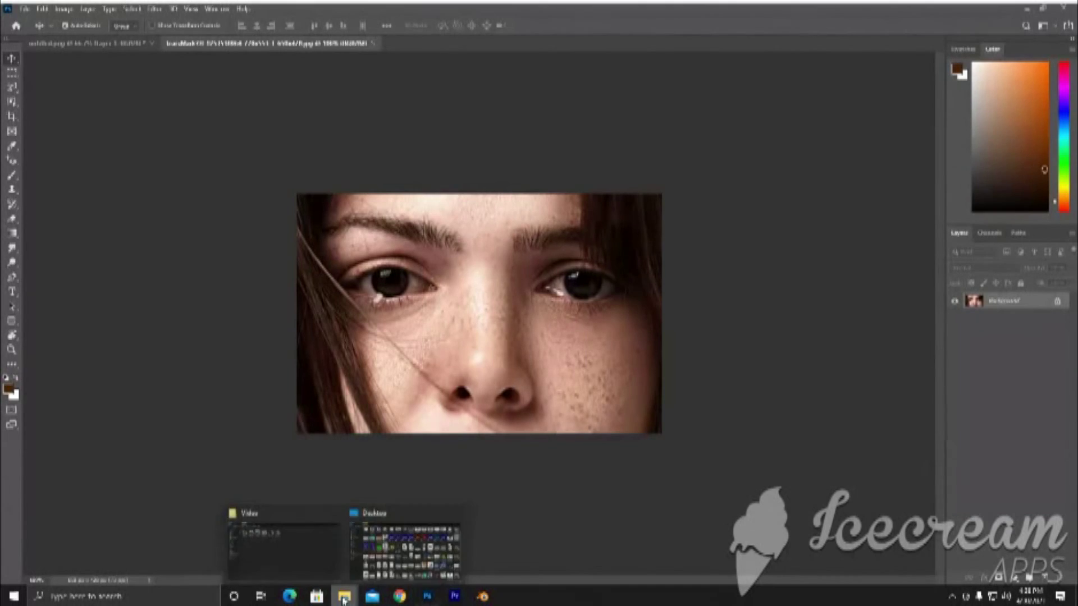
Place the tear photo from the Desktop onto the face document's right cheek
mouse_move(345, 596)
click(404, 553)
drag(542, 522, 493, 487)
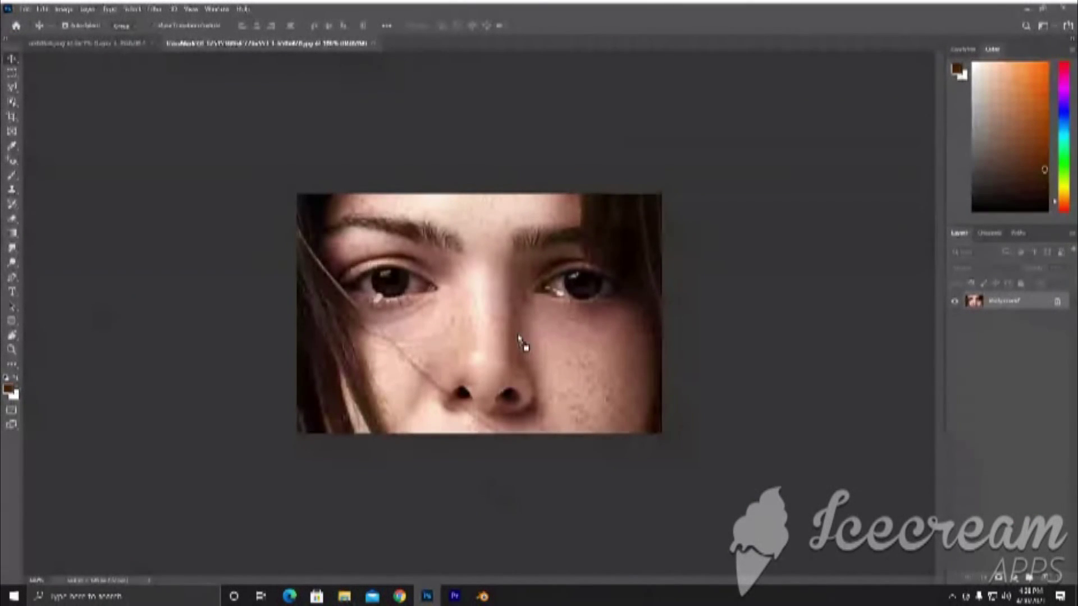
mouse_move(515, 346)
mouse_down()
mouse_move(600, 359)
mouse_move(703, 465)
mouse_up()
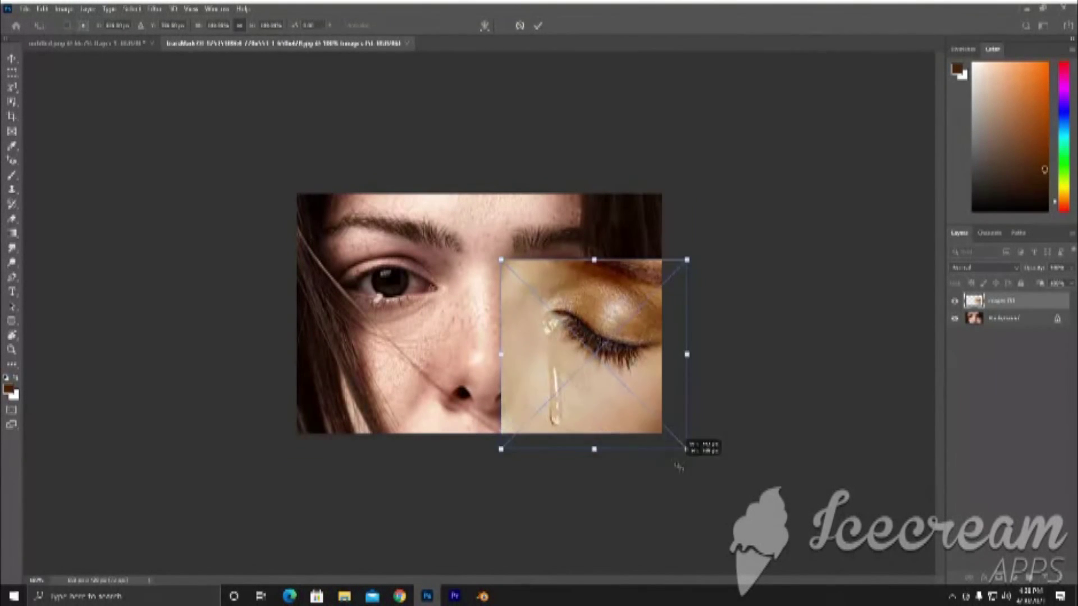
drag(623, 392, 619, 367)
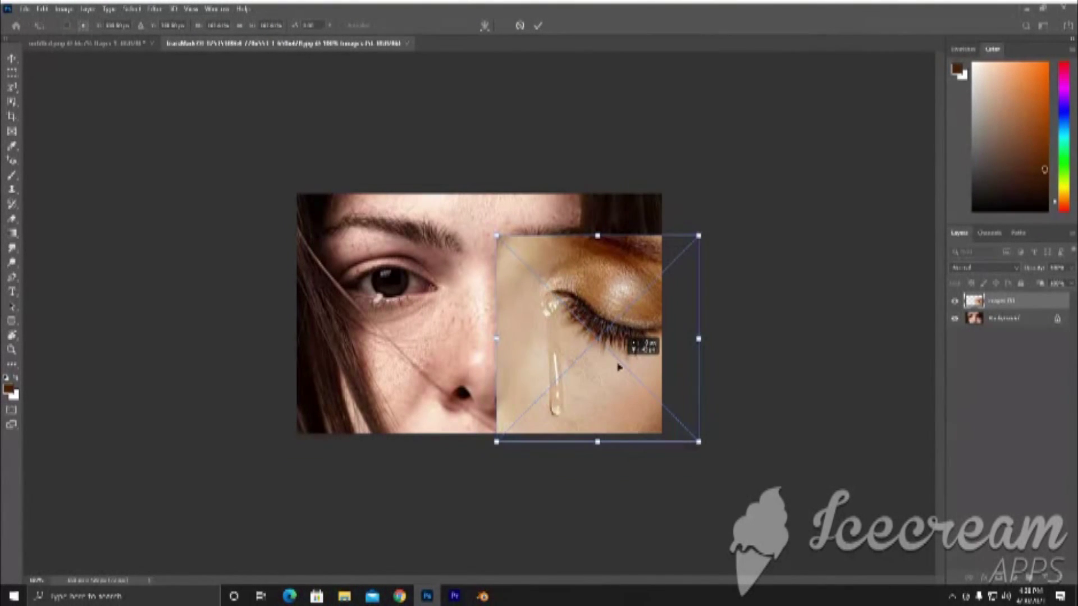
key(Return)
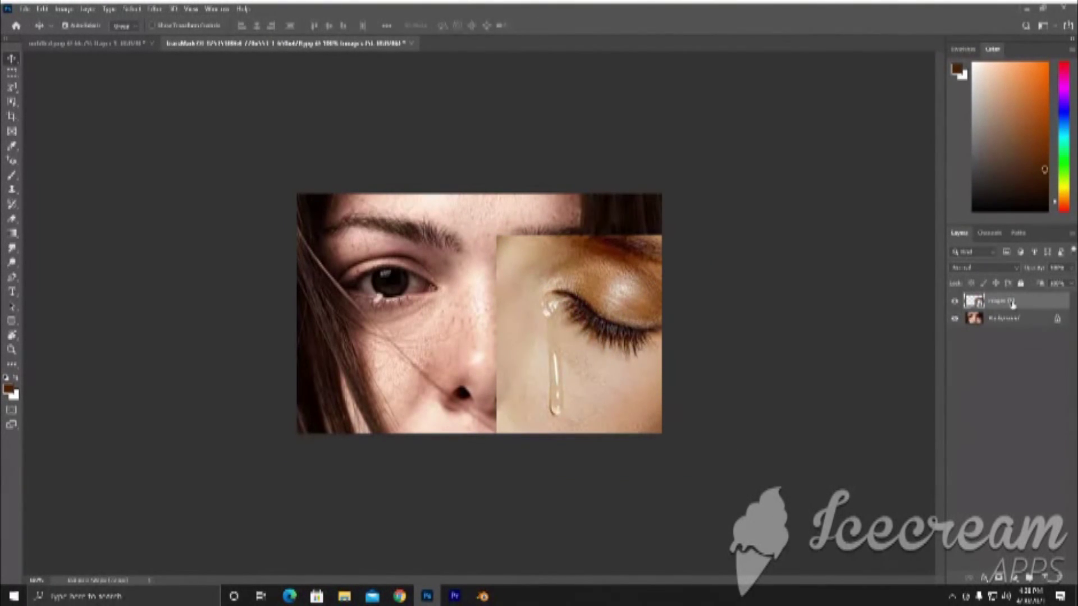
Rasterize the tear layer, set it to about 57% opacity, and align it with the eyes
right_click(1044, 305)
click(910, 373)
click(1072, 273)
drag(1046, 283, 1039, 283)
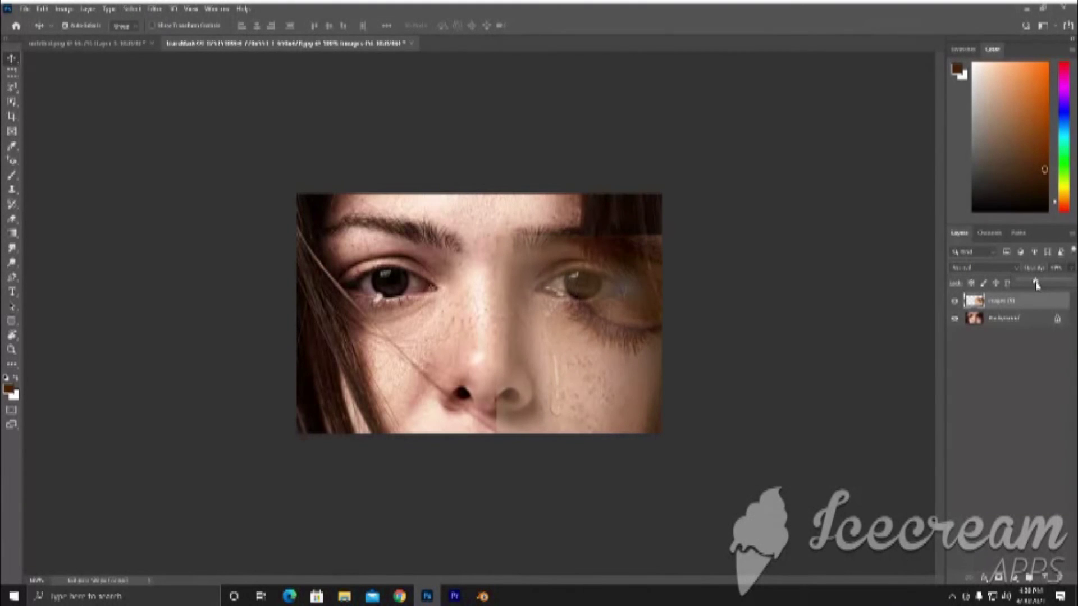
key(ctrl+plus)
drag(600, 385, 633, 383)
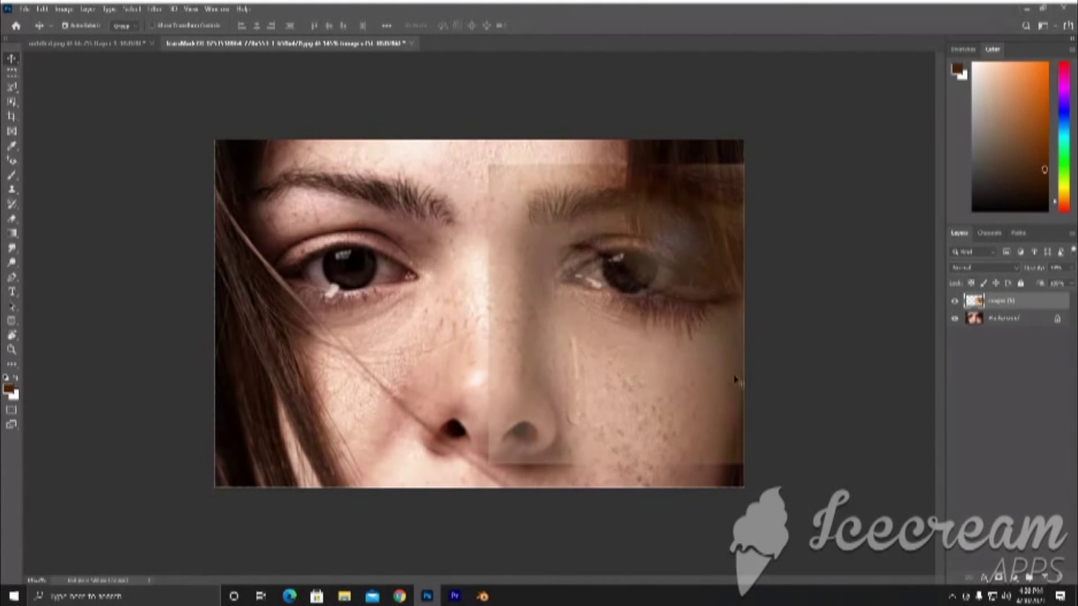
Rotate the tear layer clockwise with Free Transform and position it over the cheek
key(ctrl+t)
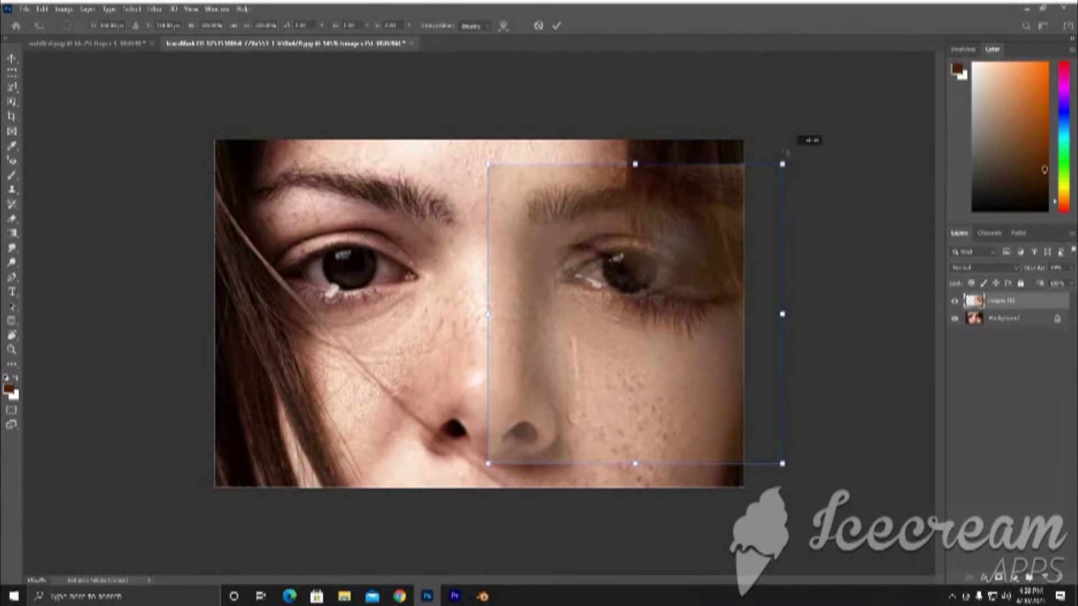
drag(786, 153, 758, 144)
drag(665, 332, 671, 327)
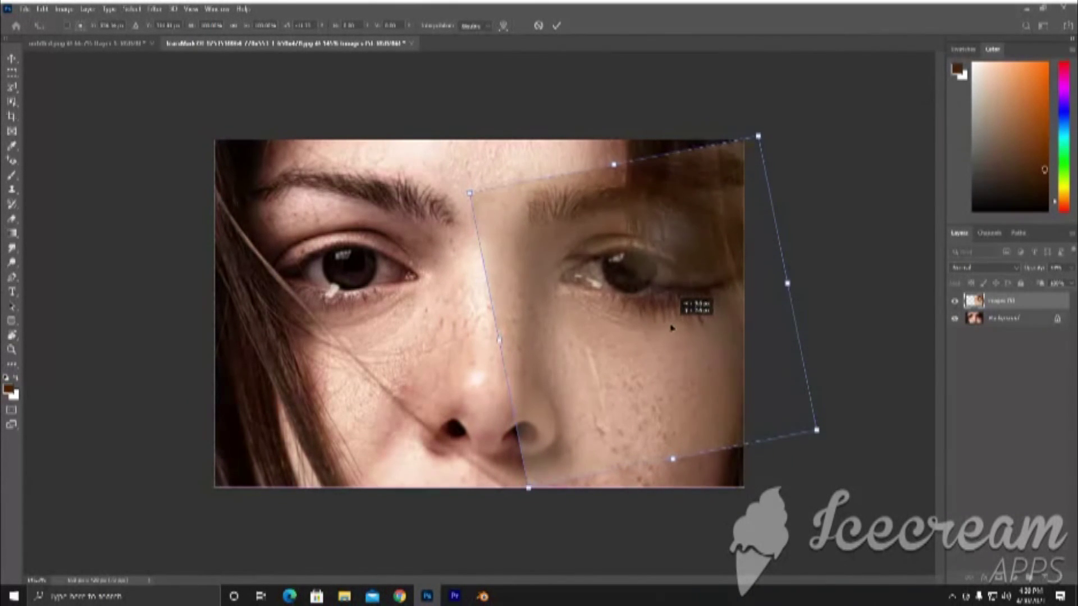
key(Return)
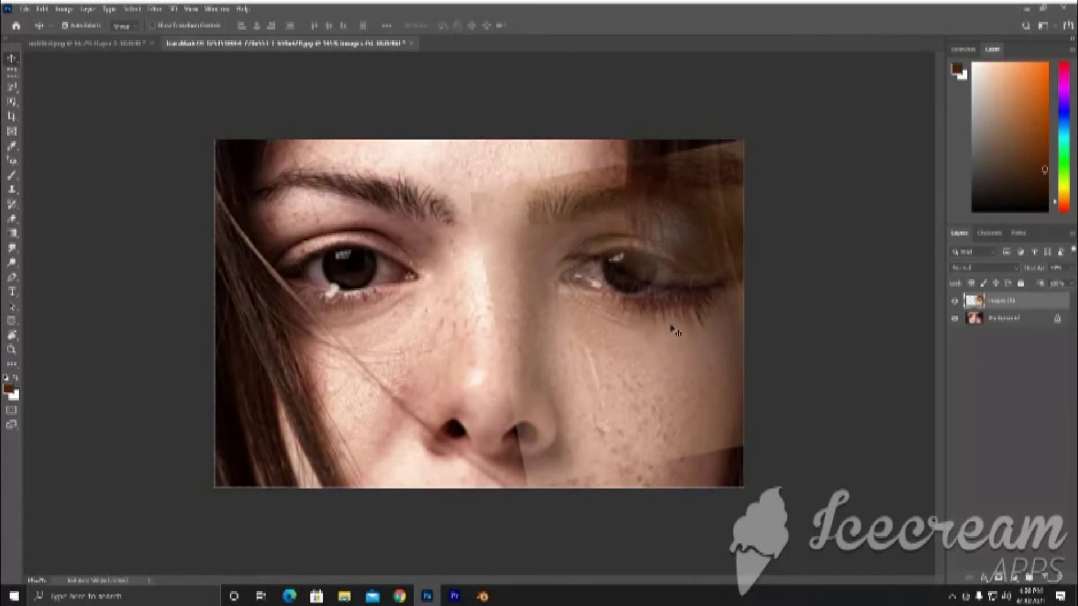
Erase the overlay over the right eyebrow and along the nose with a soft round eraser
key(e)
right_click(646, 213)
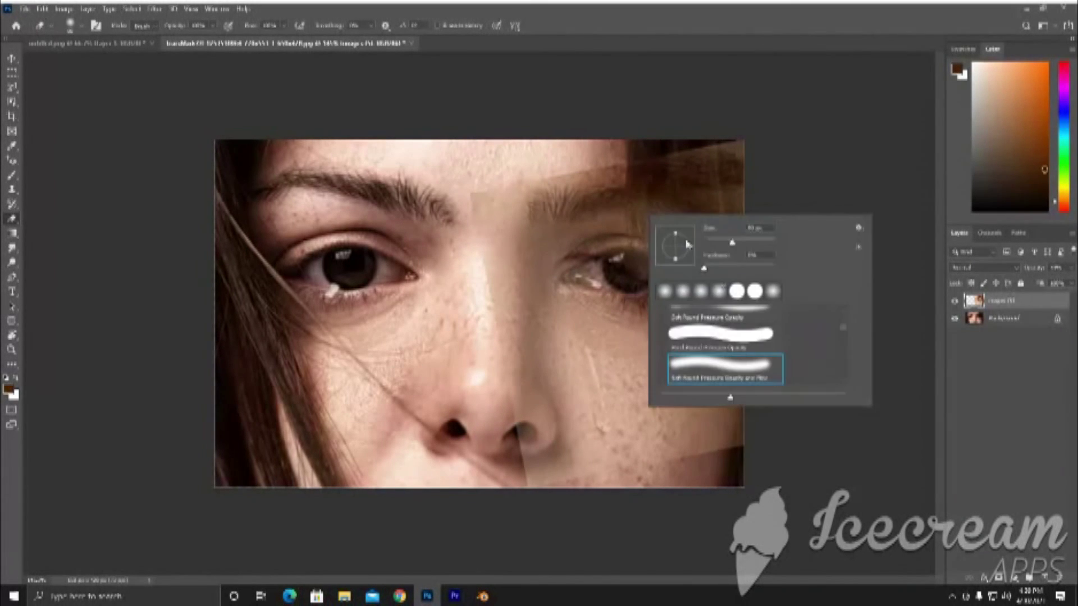
click(645, 182)
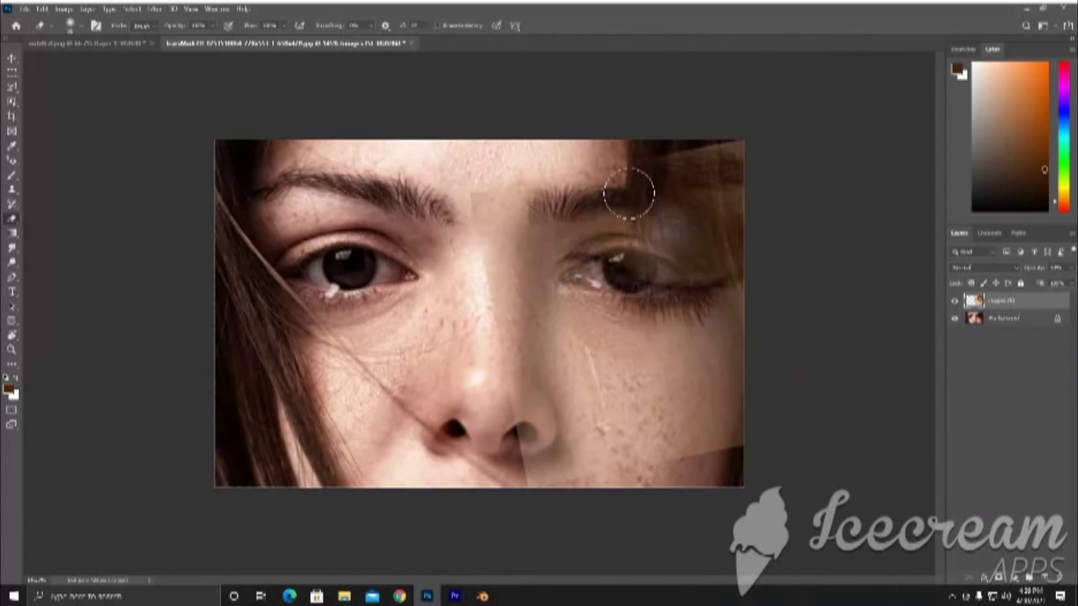
drag(629, 194, 668, 168)
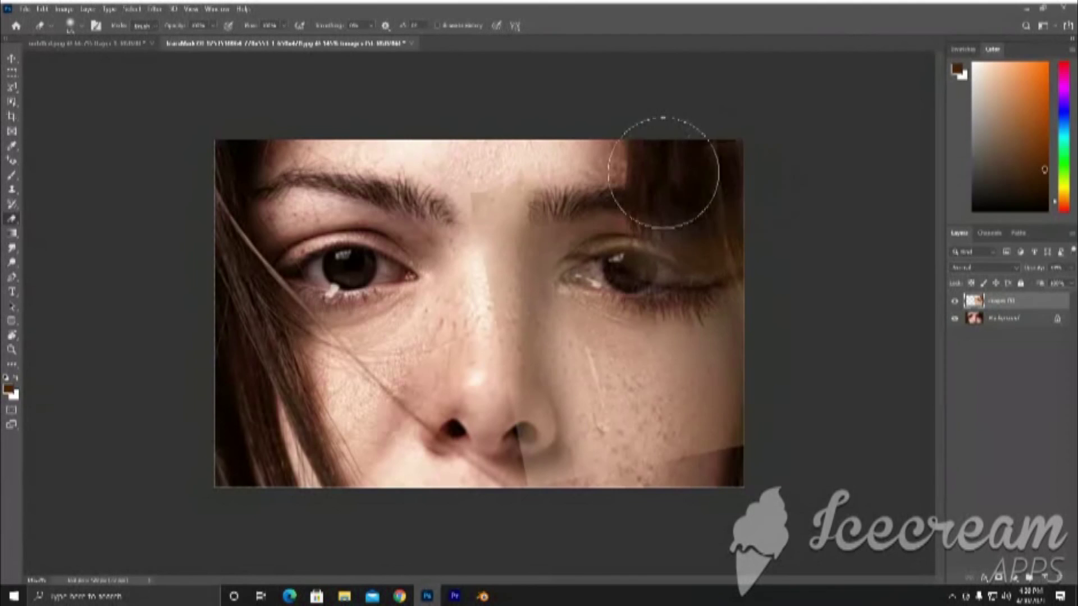
mouse_move(521, 314)
mouse_down()
mouse_move(541, 491)
mouse_move(707, 284)
mouse_move(757, 418)
mouse_up()
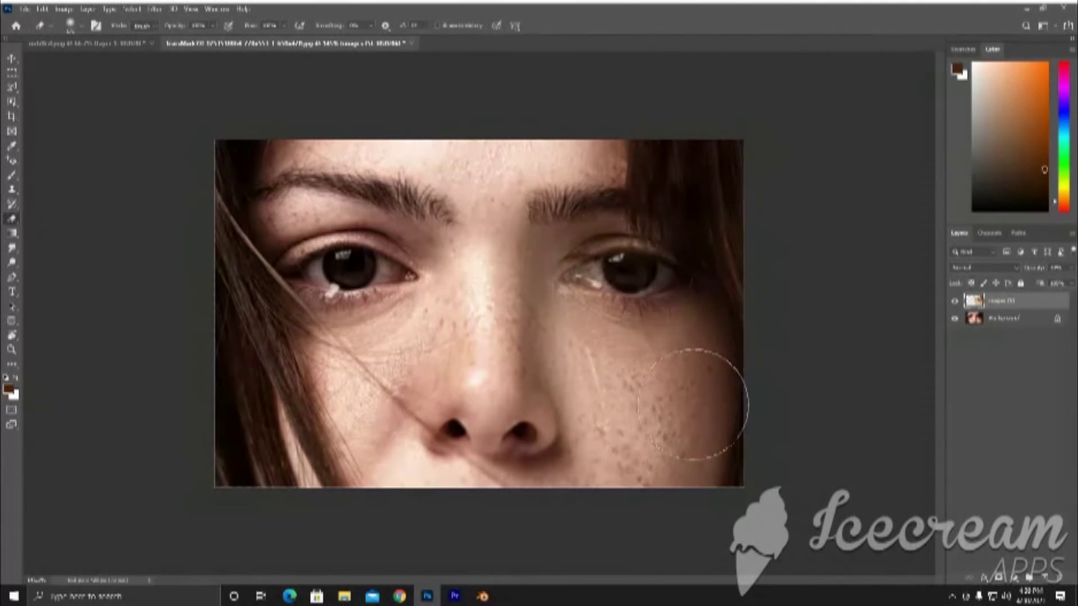
Raise the tear layer to 100% opacity and erase the halo around the tear and eye
click(1072, 269)
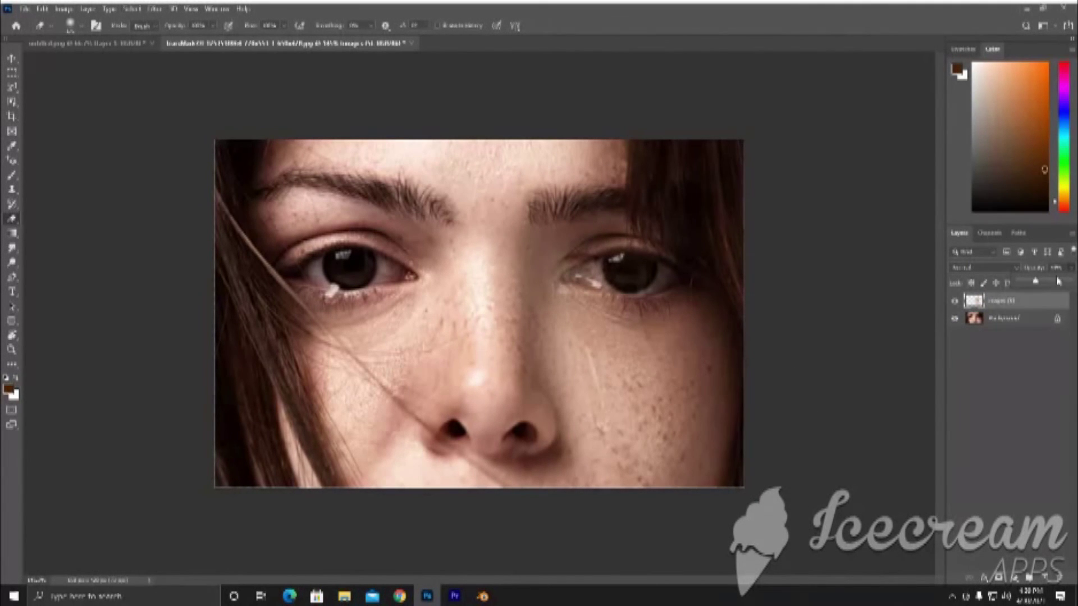
drag(1038, 285, 1069, 281)
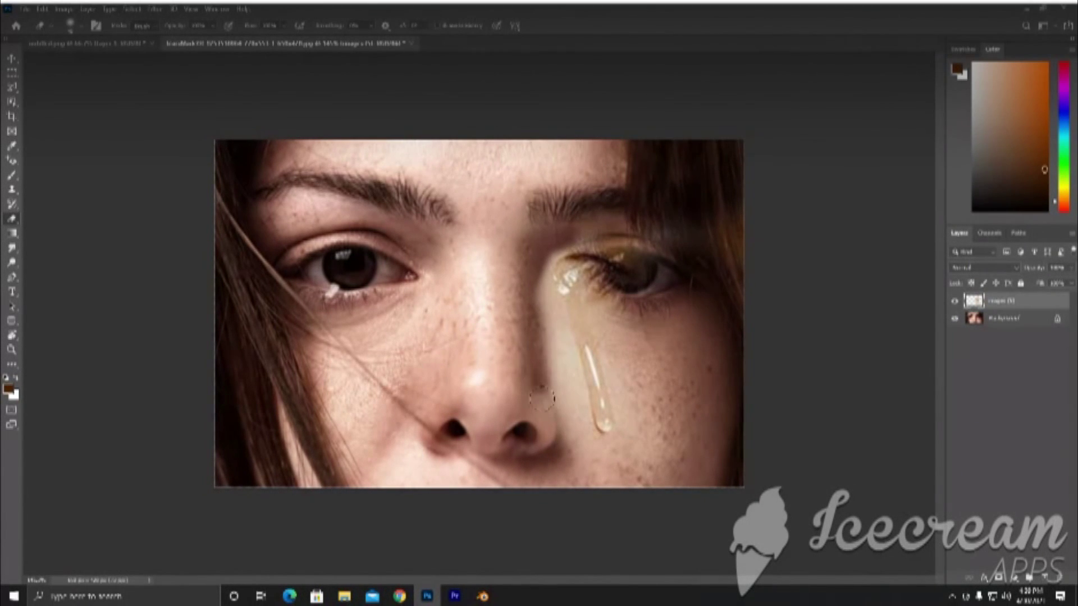
drag(556, 413, 540, 285)
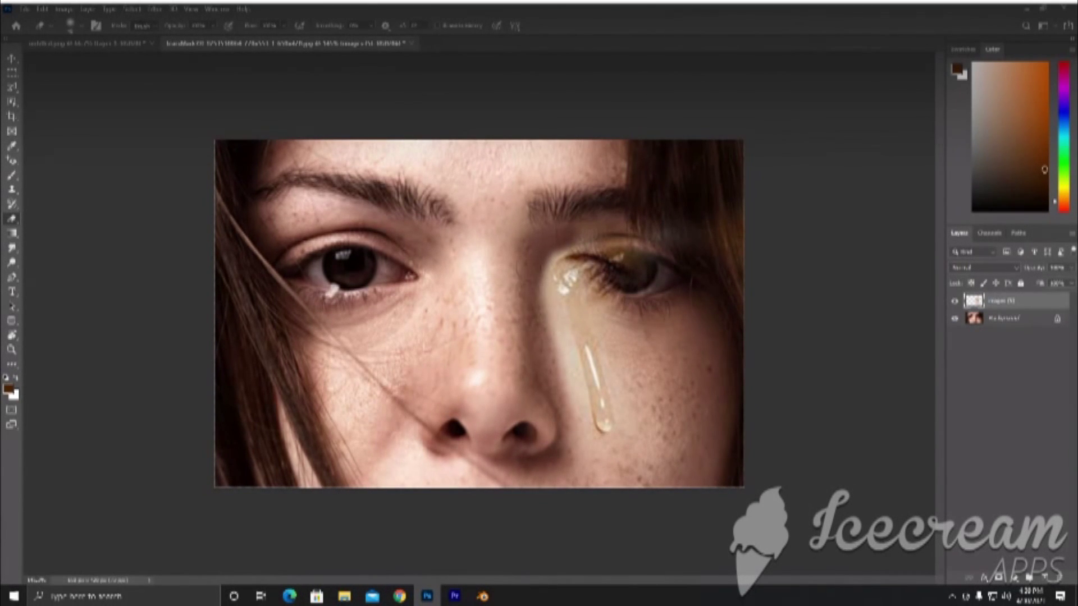
mouse_move(572, 245)
mouse_down()
mouse_move(615, 264)
mouse_move(567, 258)
mouse_move(553, 278)
mouse_move(552, 362)
mouse_up()
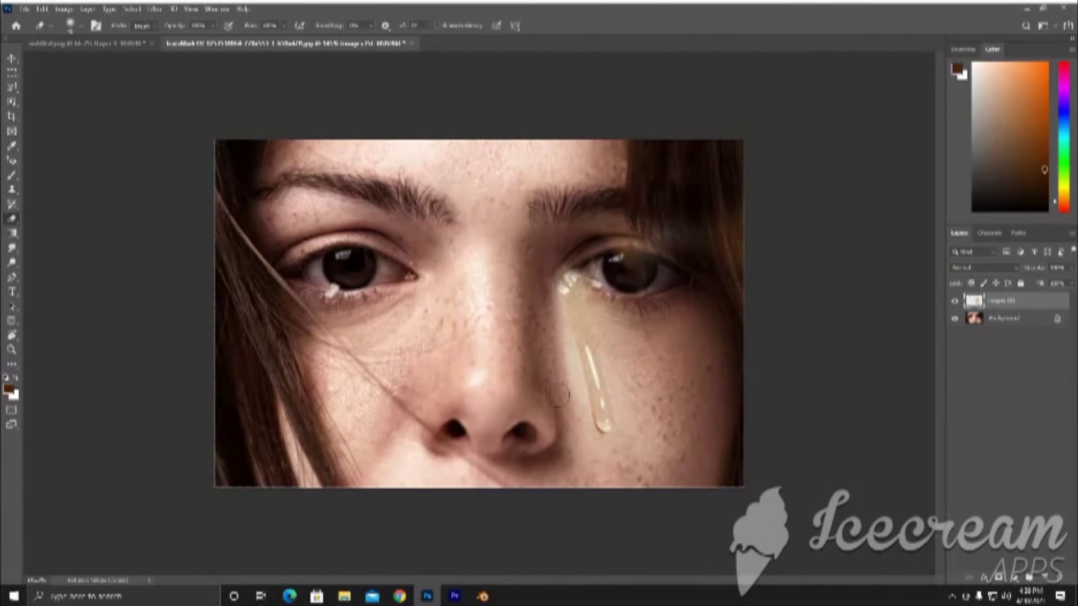
Cycle the tear layer's blend modes until settling on Overlay
click(12, 60)
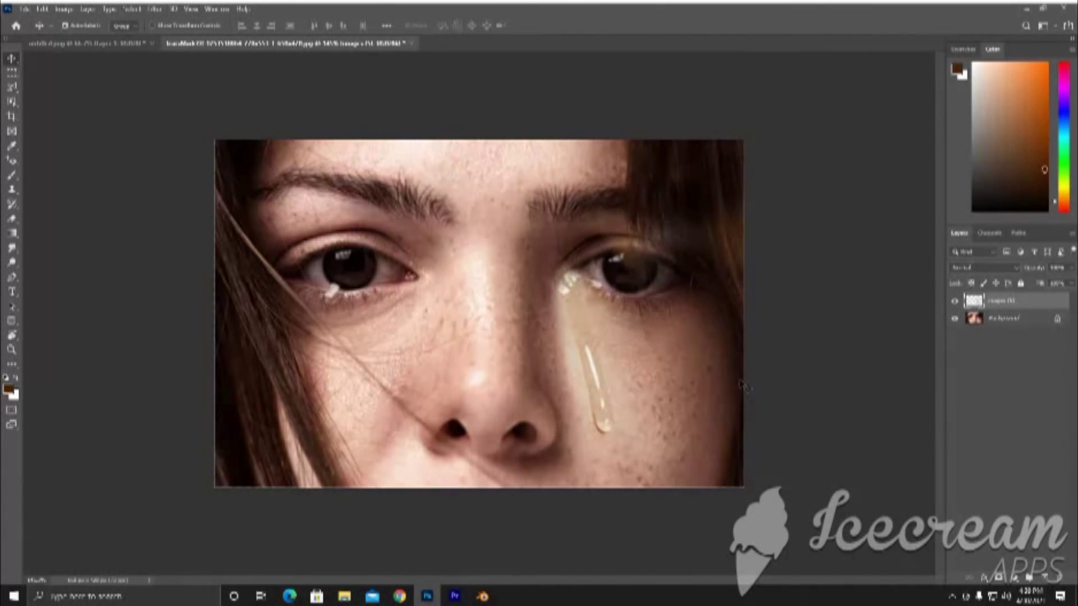
click(992, 269)
click(991, 274)
key(Down)
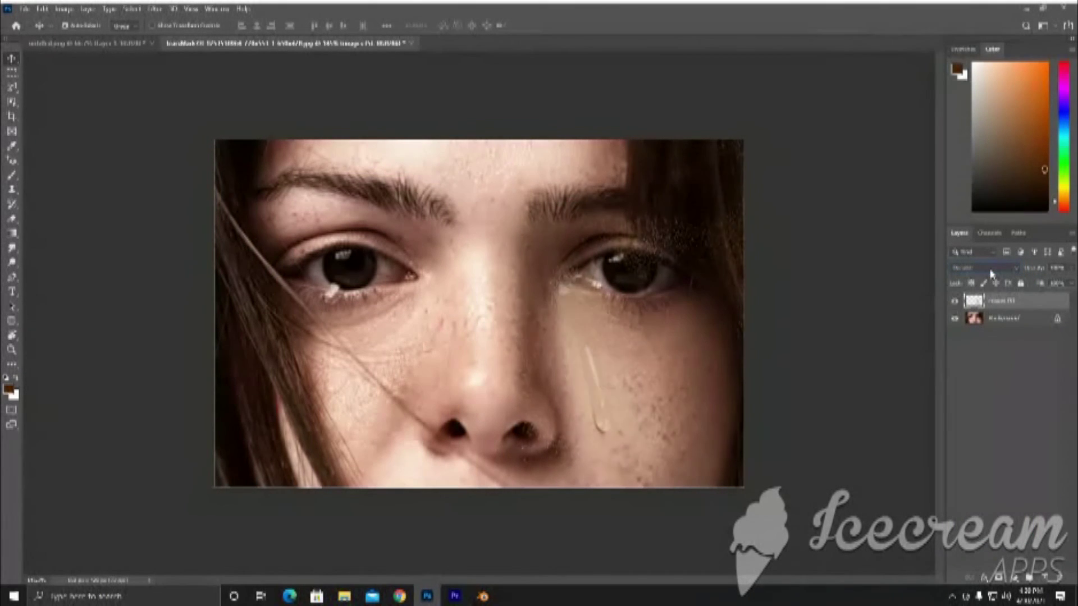
key(Down)
key(Down)
key(Down)
key(Down)
key(Down)
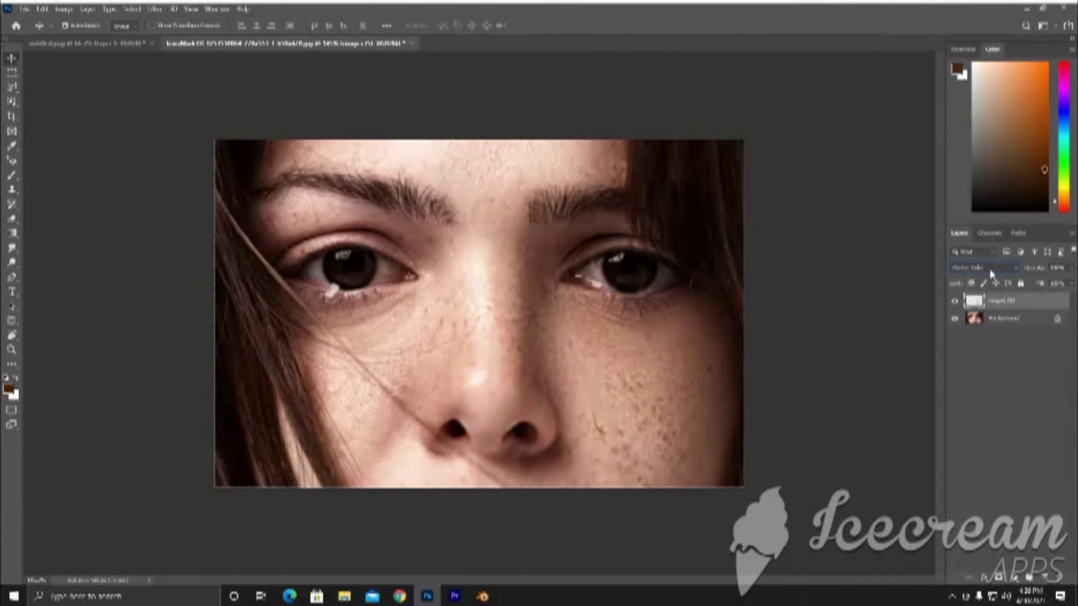
key(Down)
key(Down)
key(Down)
key(Down)
key(Down)
key(Down)
key(Down)
key(Down)
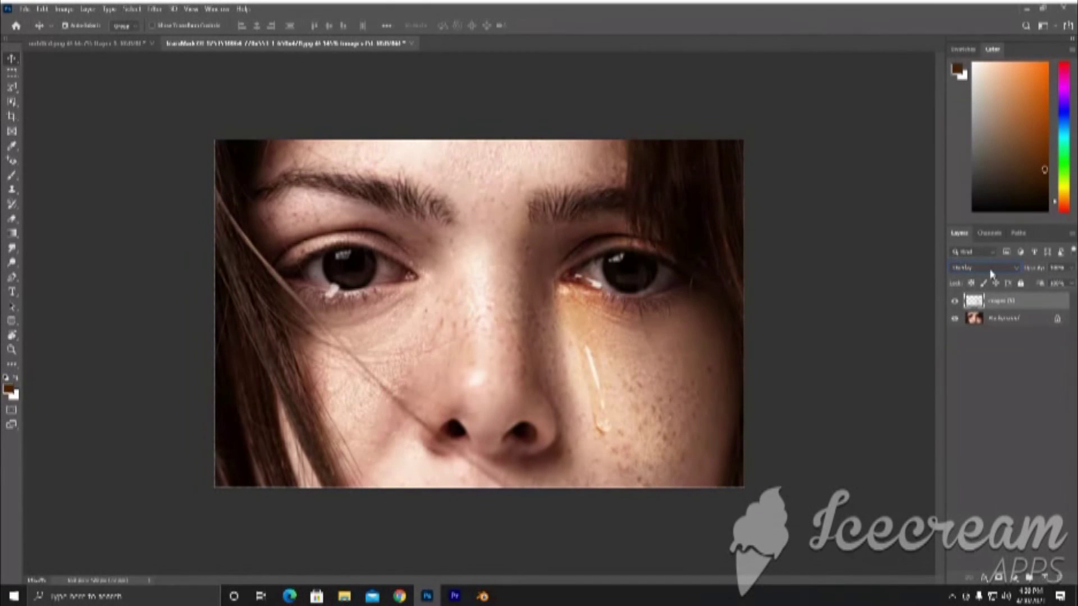
key(Down)
key(Down)
key(Down)
key(Down)
key(Down)
key(Down)
key(Down)
key(Down)
key(Down)
key(Down)
key(Down)
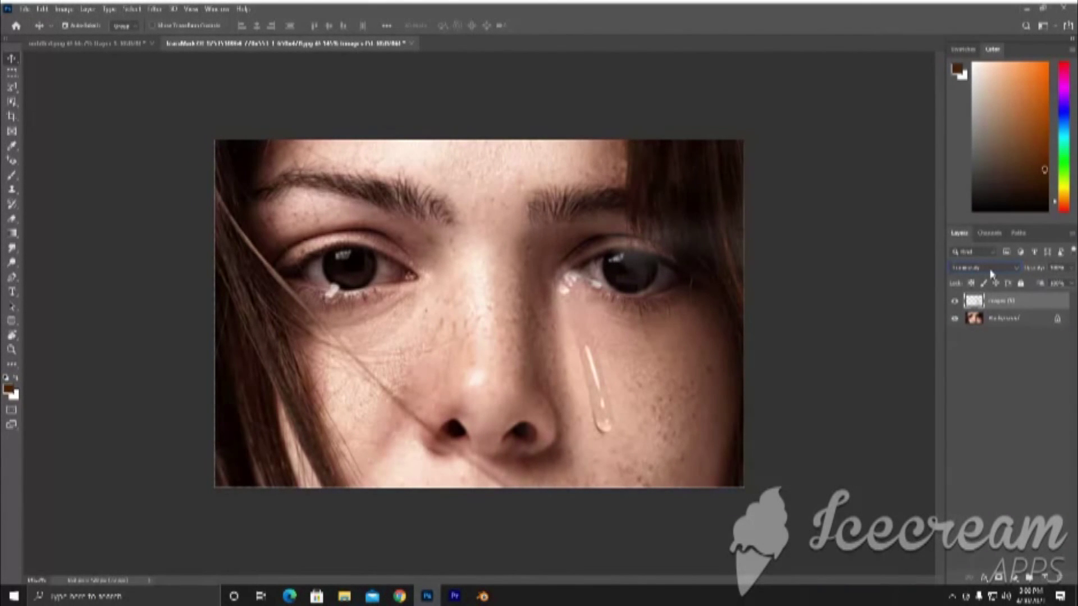
Zoom in on the face and select the tear layer with the Eraser tool
click(996, 387)
alt+scroll(612, 396, up, 2)
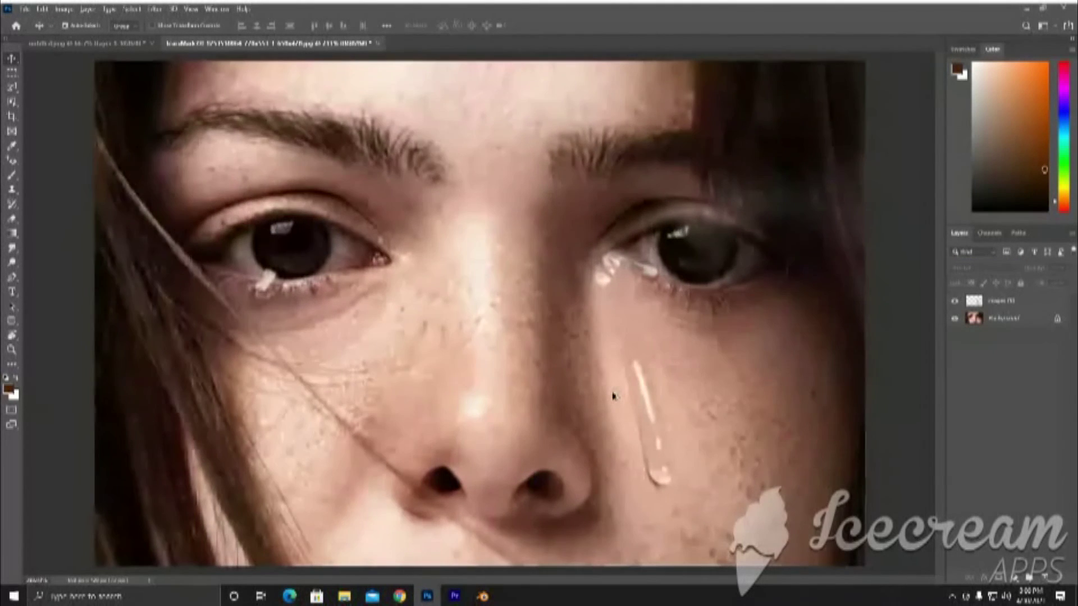
alt+scroll(613, 396, up, 1)
alt+scroll(613, 396, up, 1)
key(alt+e)
key(e)
click(536, 223)
key(e)
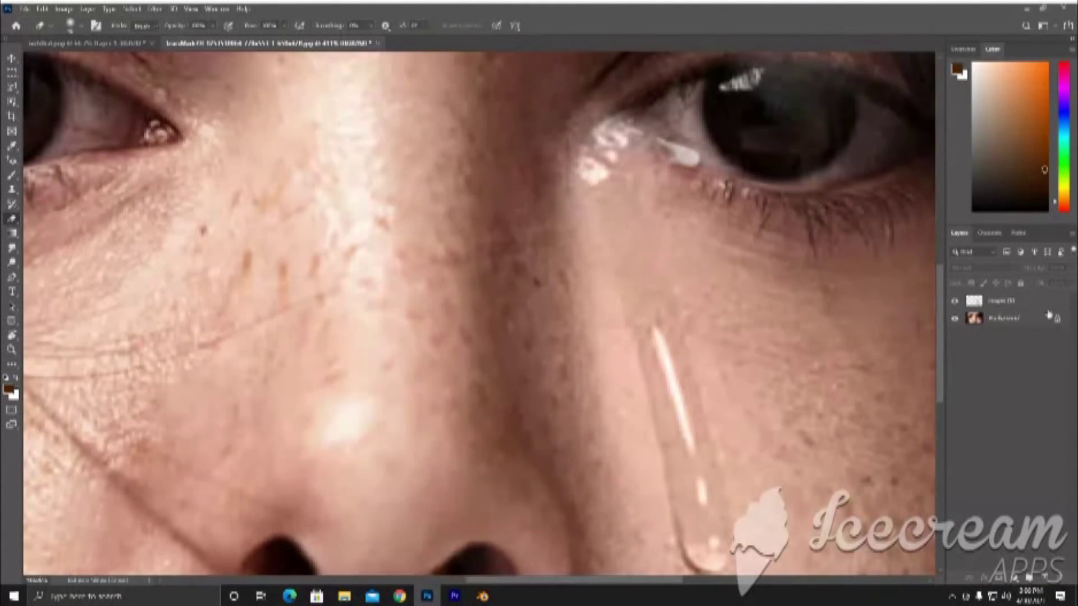
click(1040, 305)
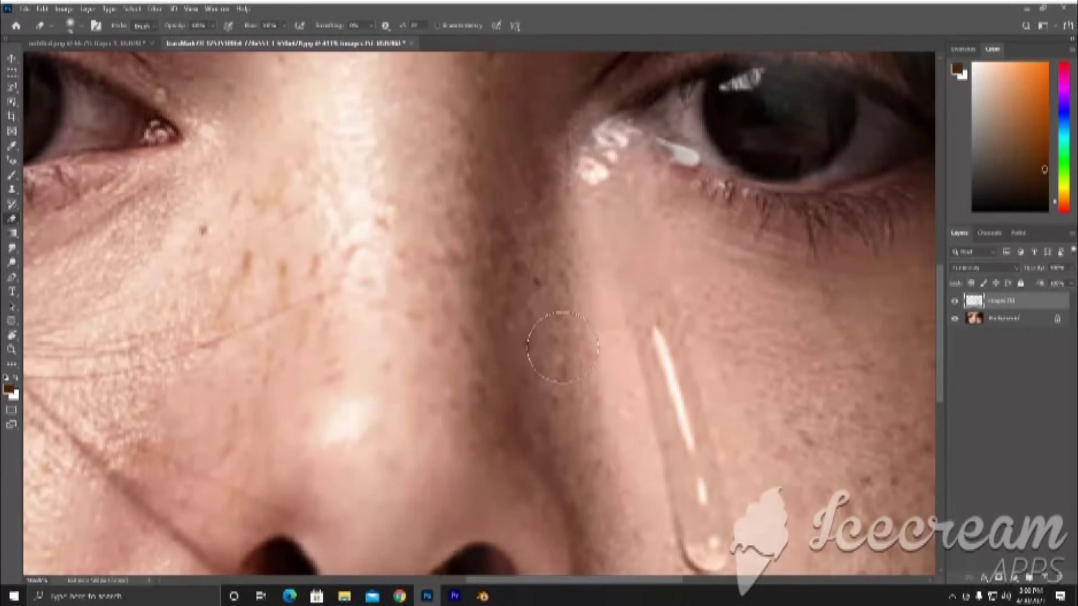
key(v)
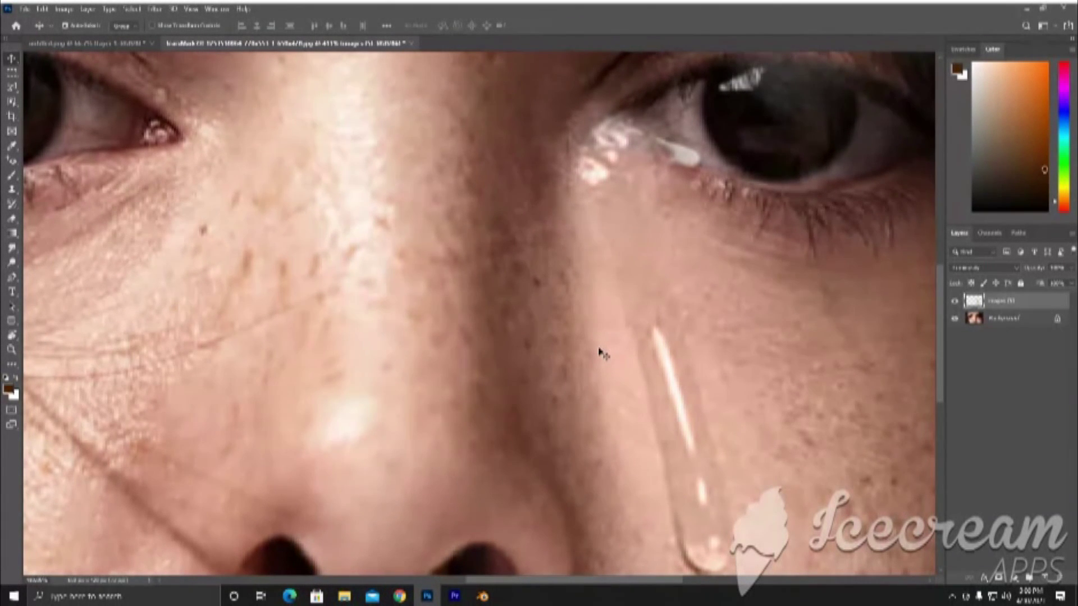
key(e)
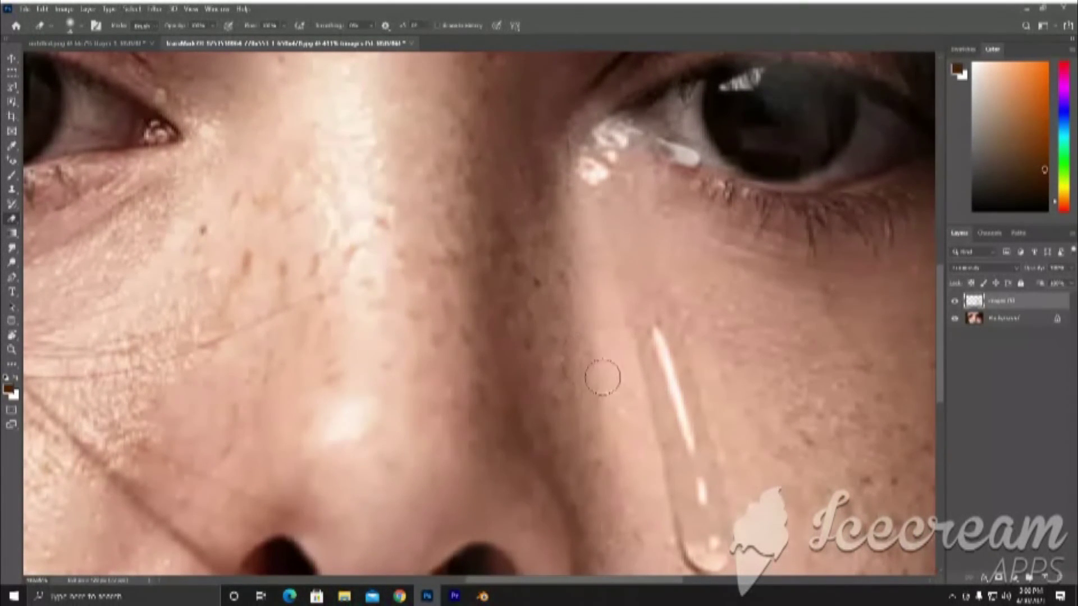
Resize the eraser and erase leftover overlay beside the nose and under the eye
key(bracketleft)
key(bracketleft)
key(bracketleft)
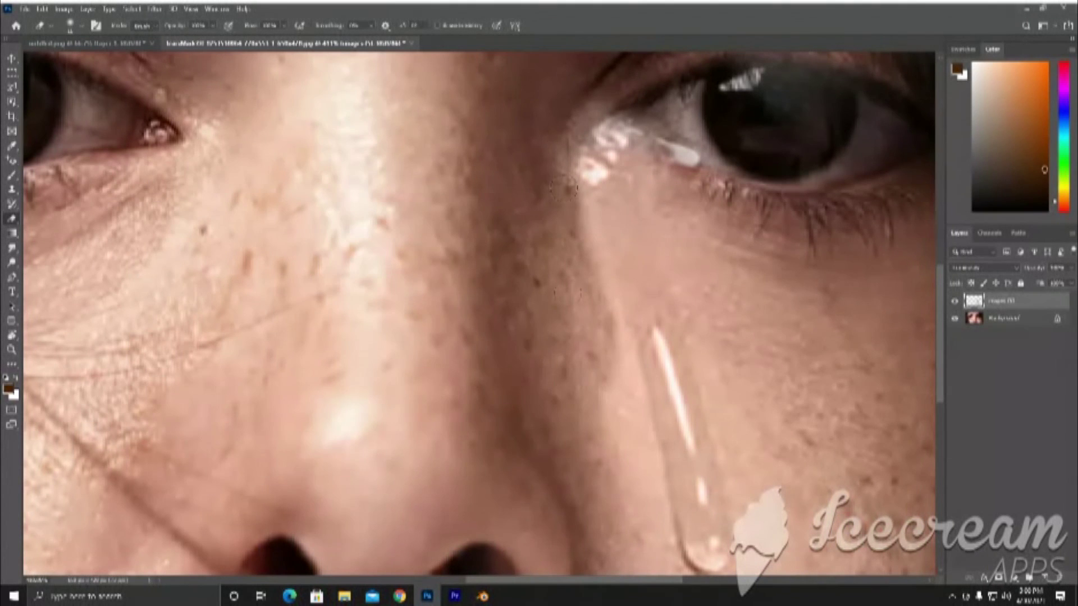
key(bracketright)
key(bracketright)
key(bracketright)
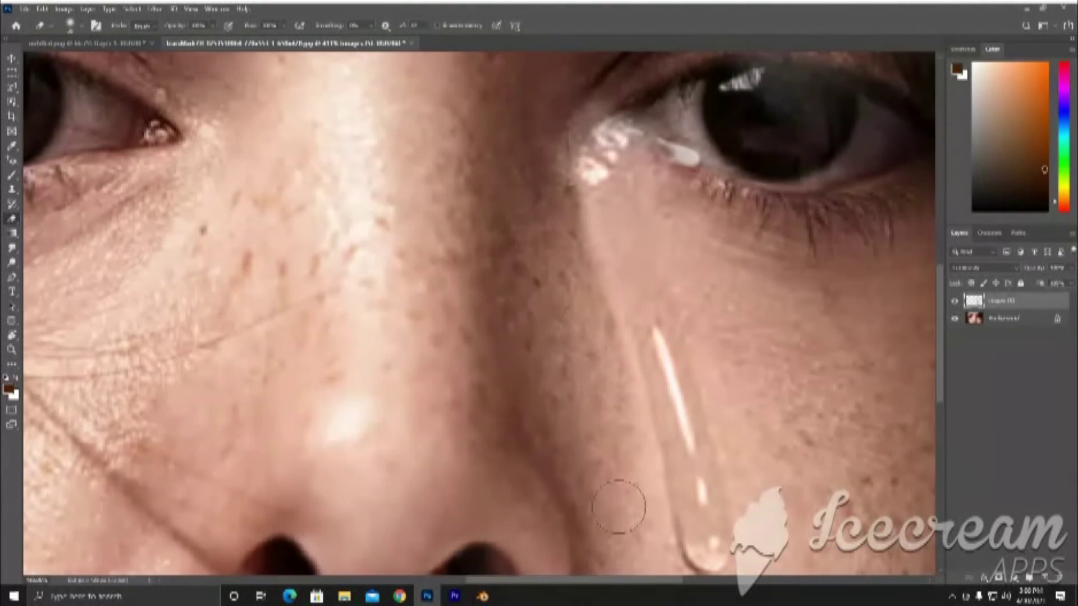
scroll(637, 432, down, 3)
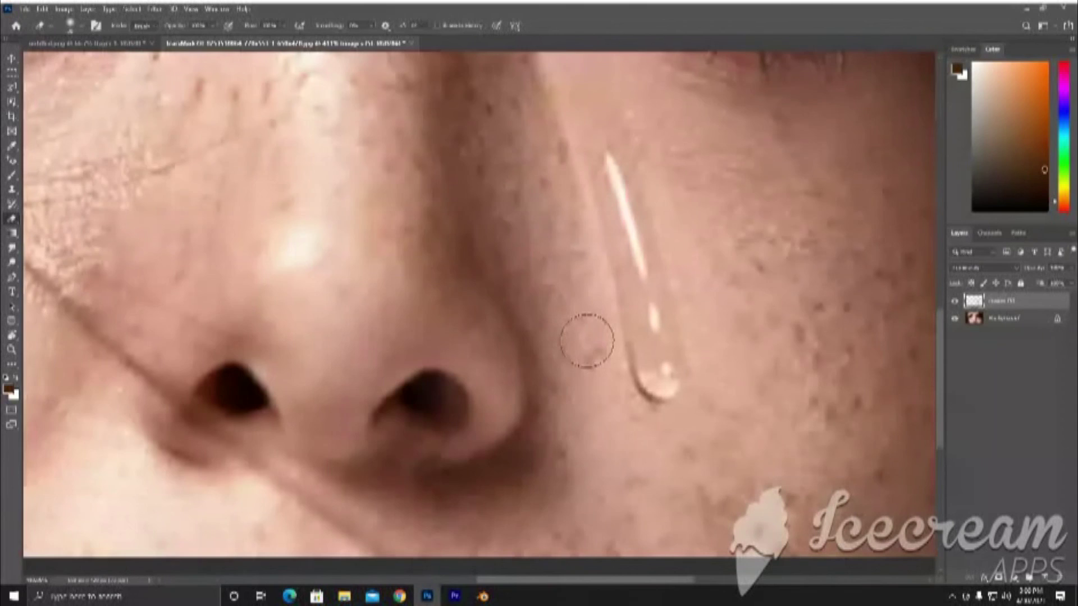
mouse_move(650, 473)
mouse_down()
mouse_move(620, 475)
mouse_move(737, 373)
mouse_move(679, 201)
mouse_move(691, 482)
mouse_up()
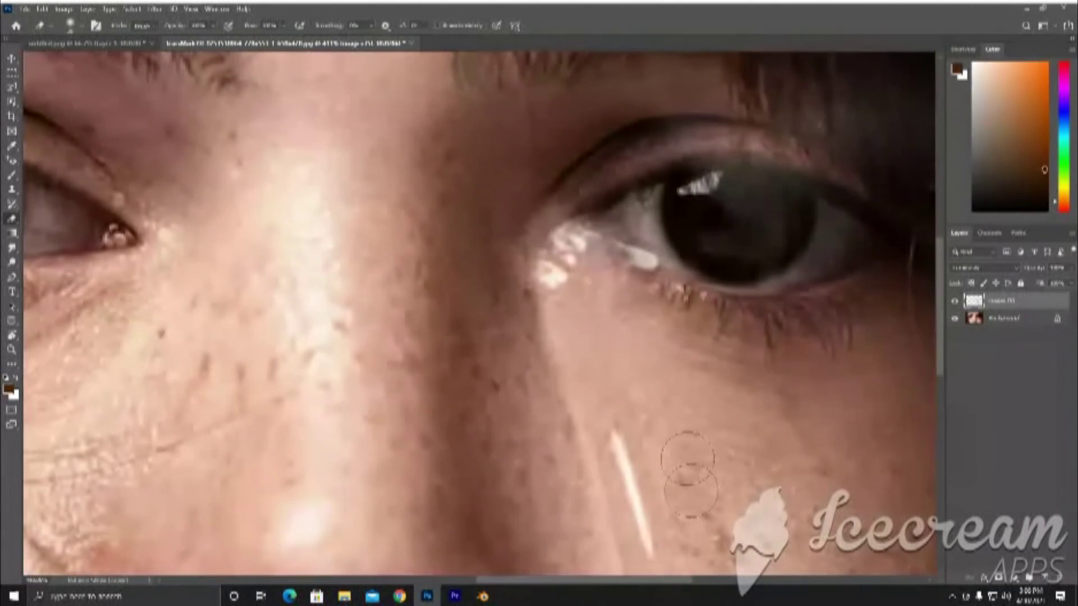
mouse_move(643, 358)
mouse_down()
mouse_move(600, 270)
mouse_move(612, 247)
mouse_move(674, 326)
mouse_move(637, 255)
mouse_move(505, 253)
mouse_up()
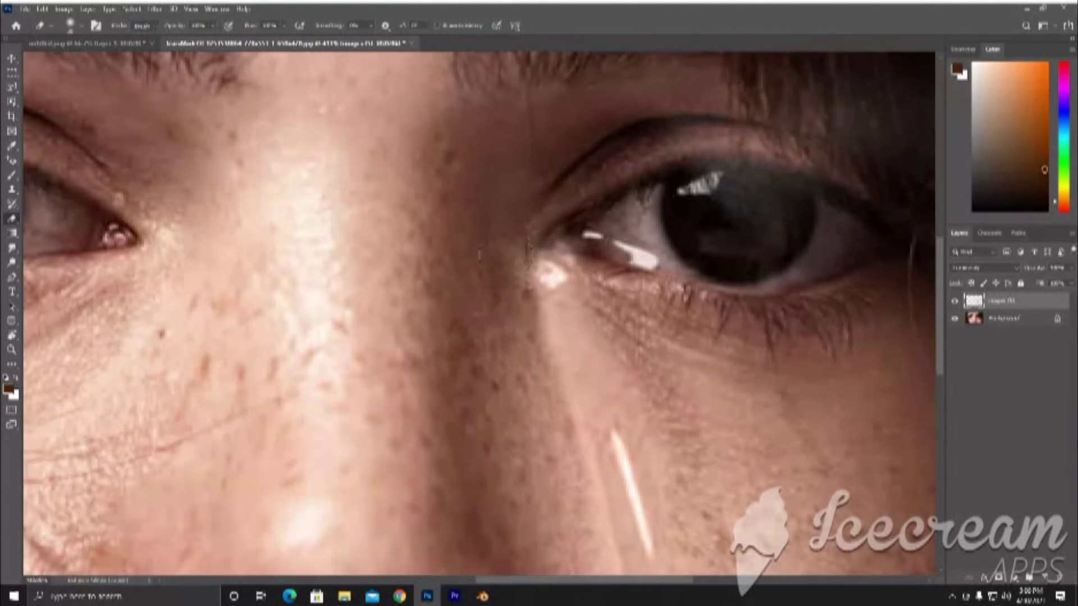
alt+scroll(495, 315, down, 6)
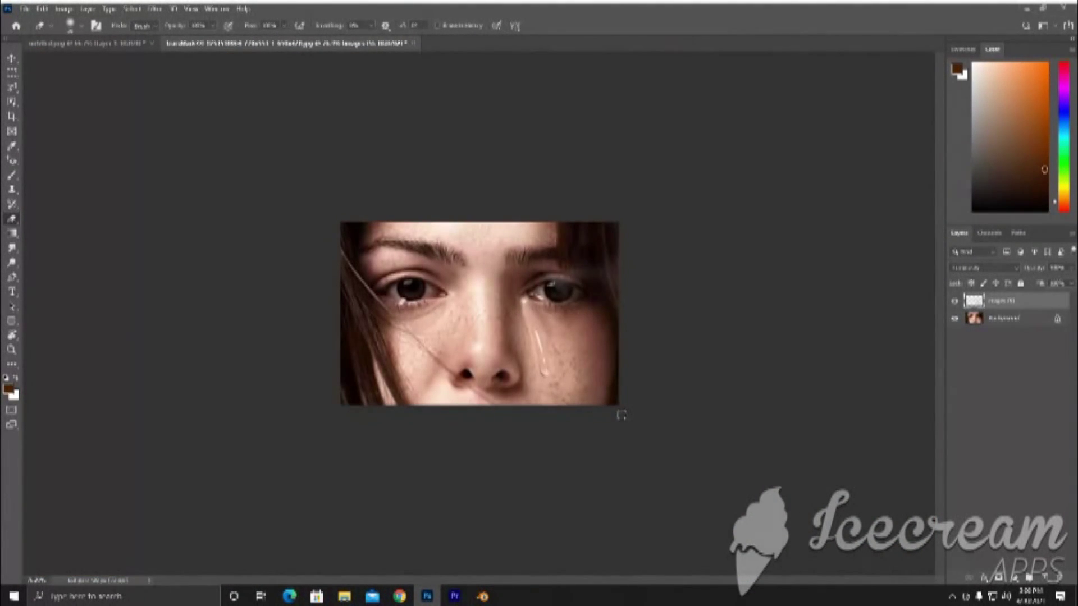
Lower the tear layer's opacity for a subtle streak, then deselect it
click(1072, 269)
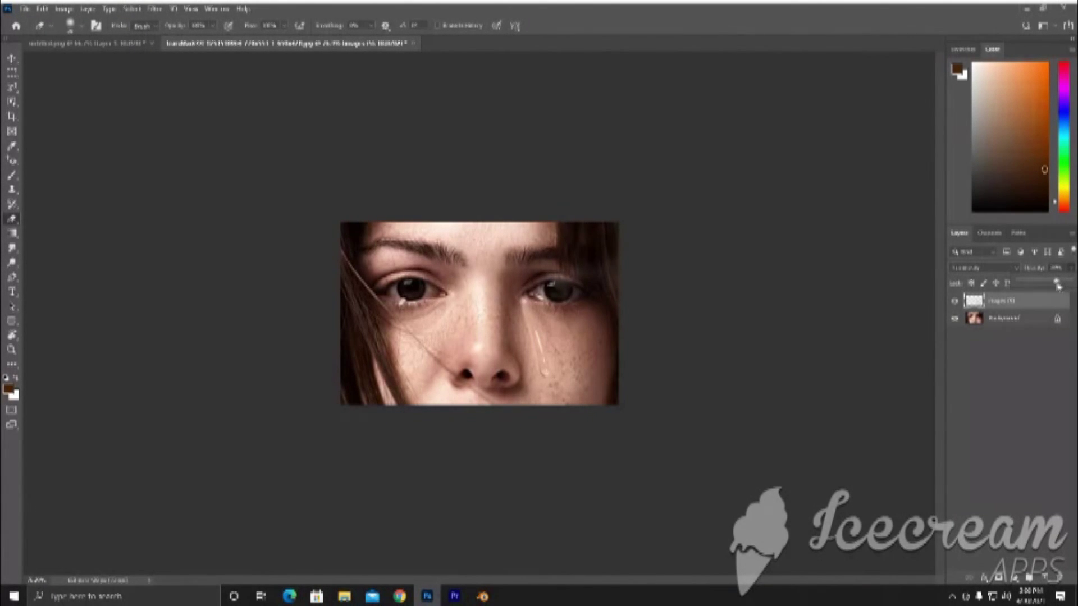
click(703, 446)
key(v)
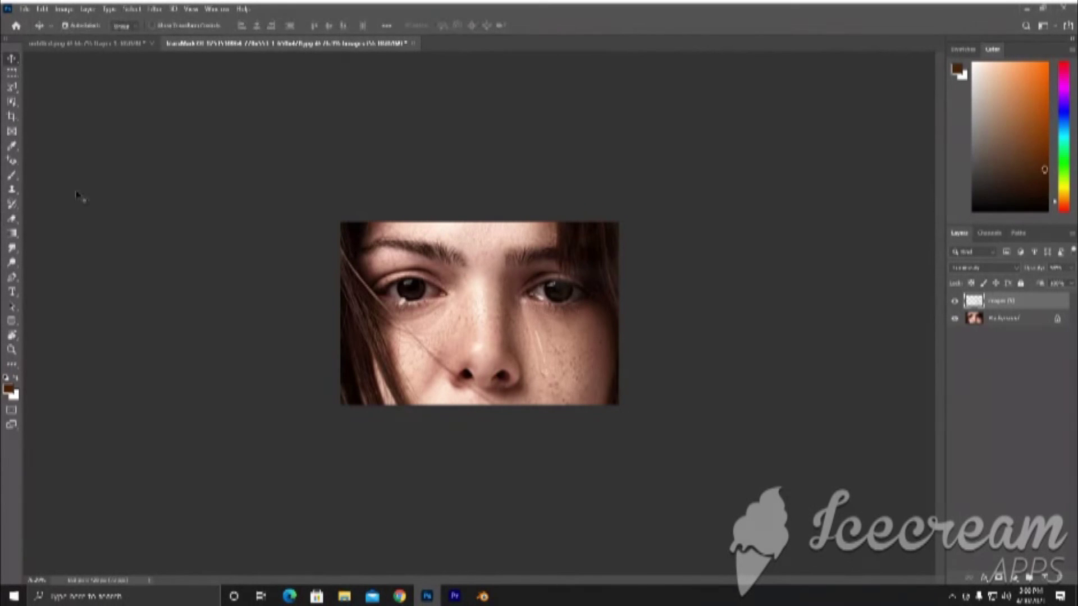
click(87, 252)
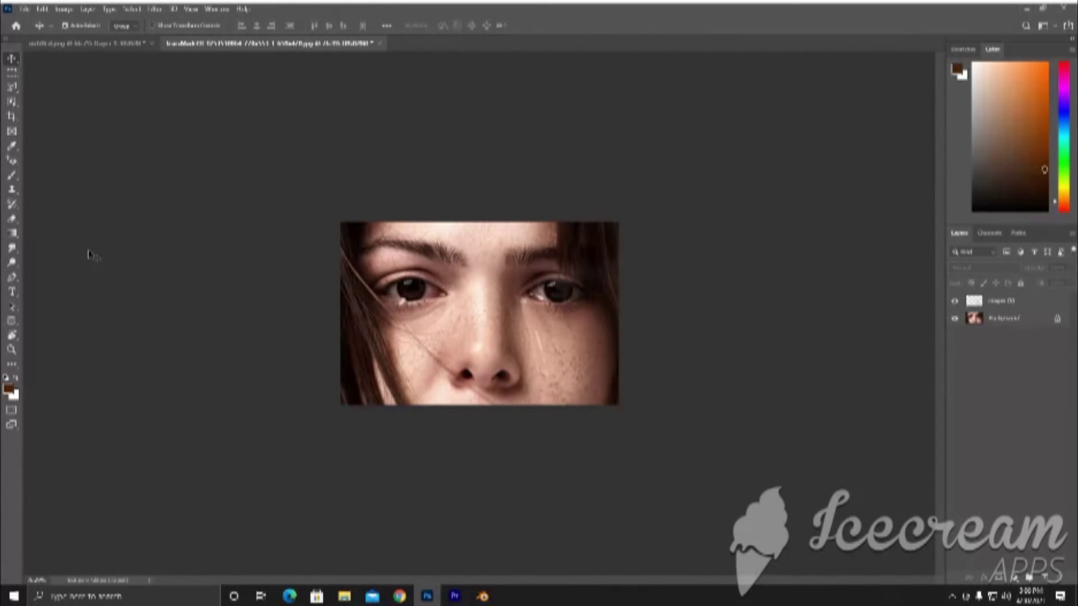